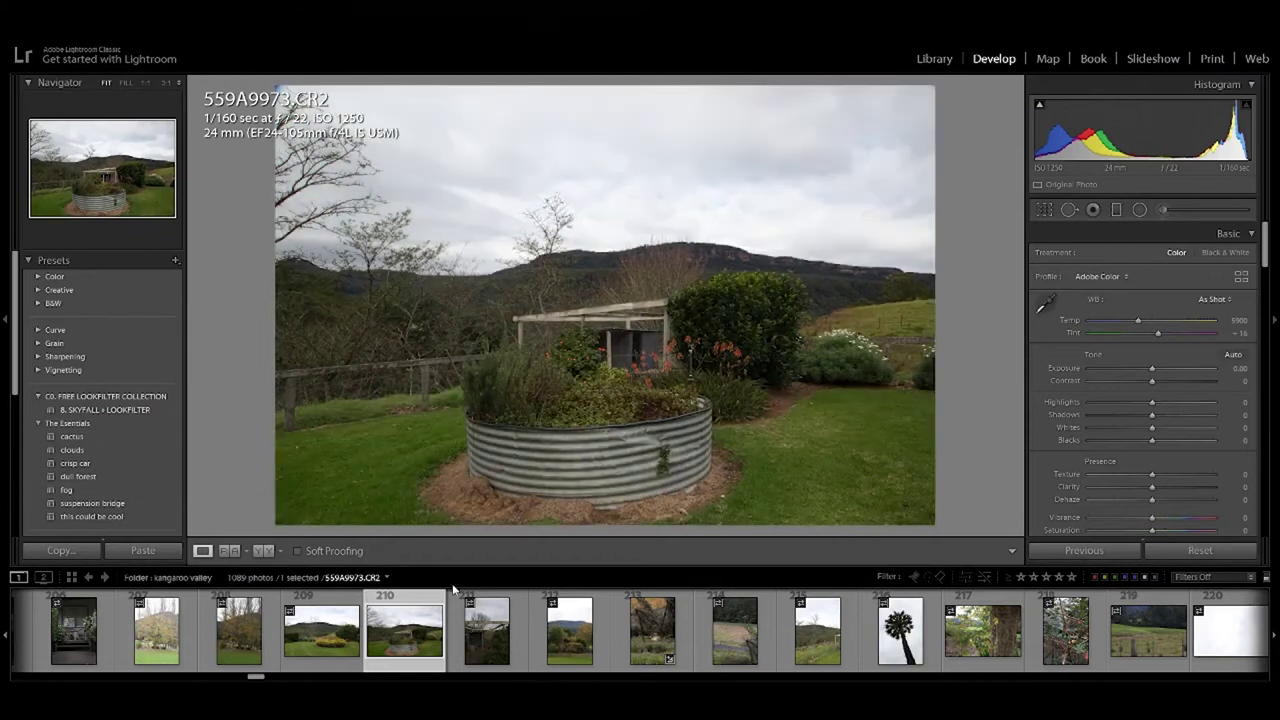
Step through photos 559A9989 to 559A9992 in the filmstrip to reach the red chair photo 559A9993.CR2.
scroll(545, 643, "down", 3)
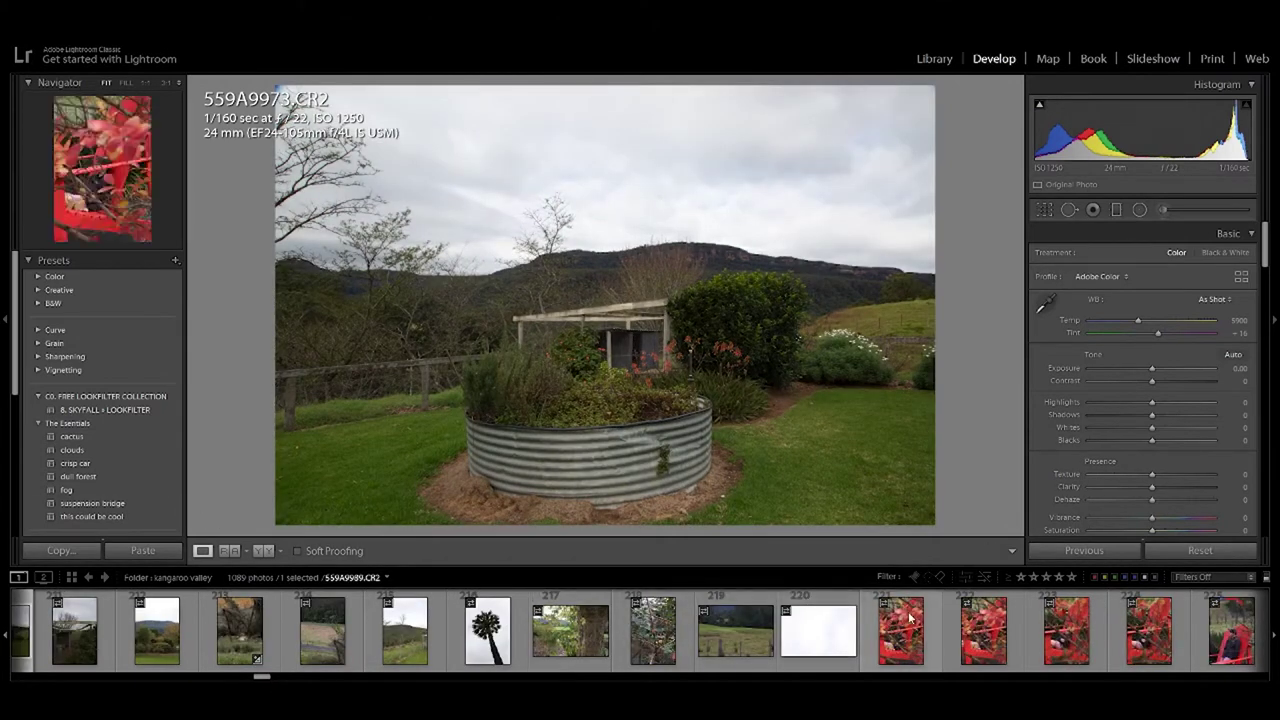
left_click(893, 640)
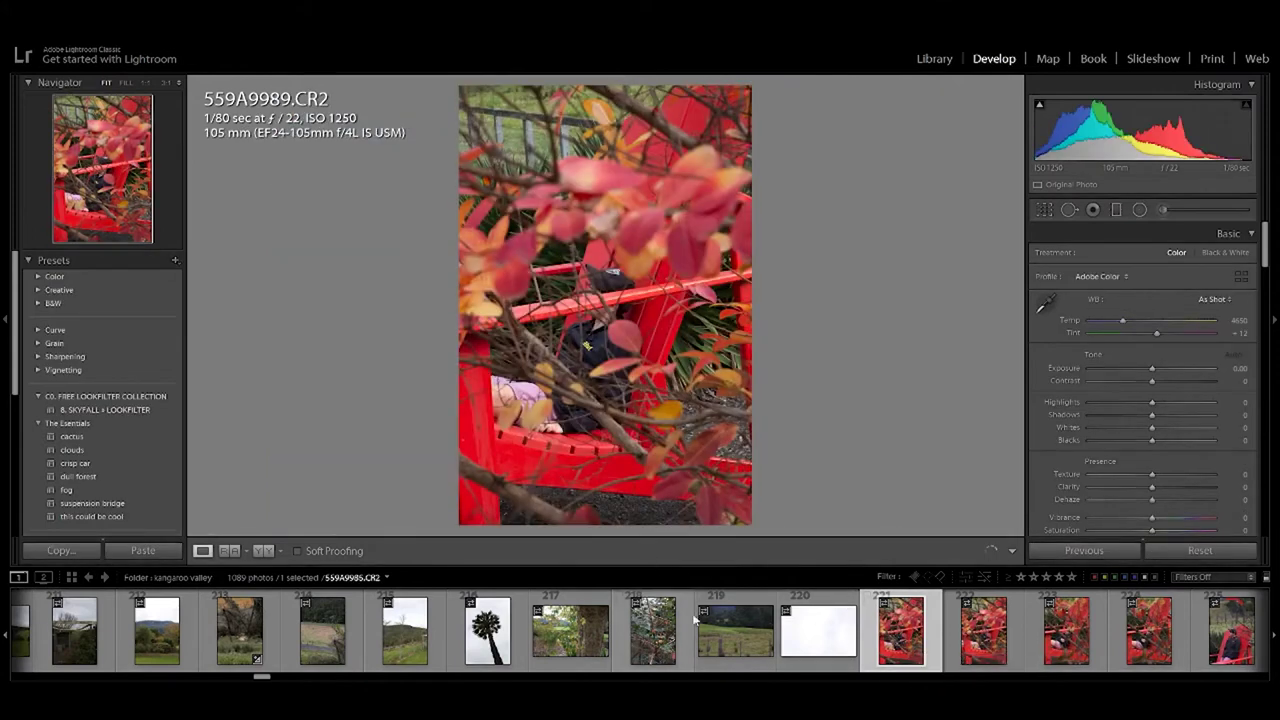
left_click(980, 640)
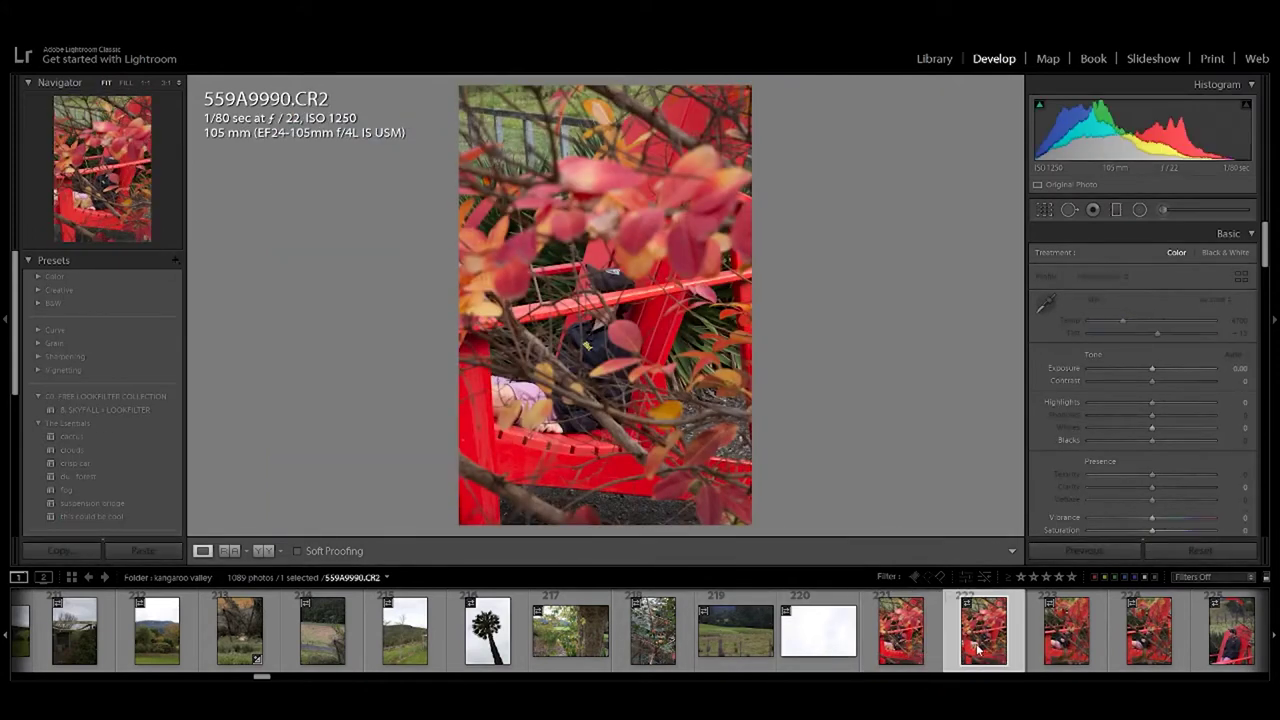
left_click(1049, 656)
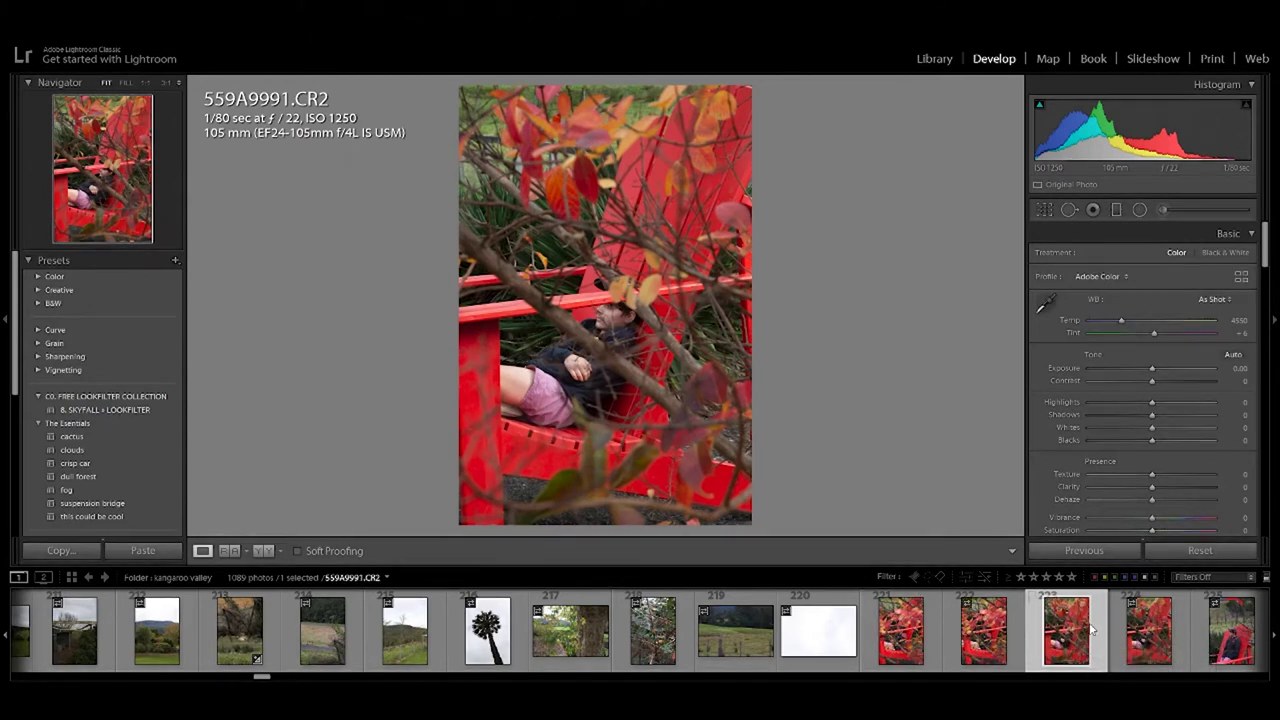
left_click(1130, 646)
left_click(1215, 652)
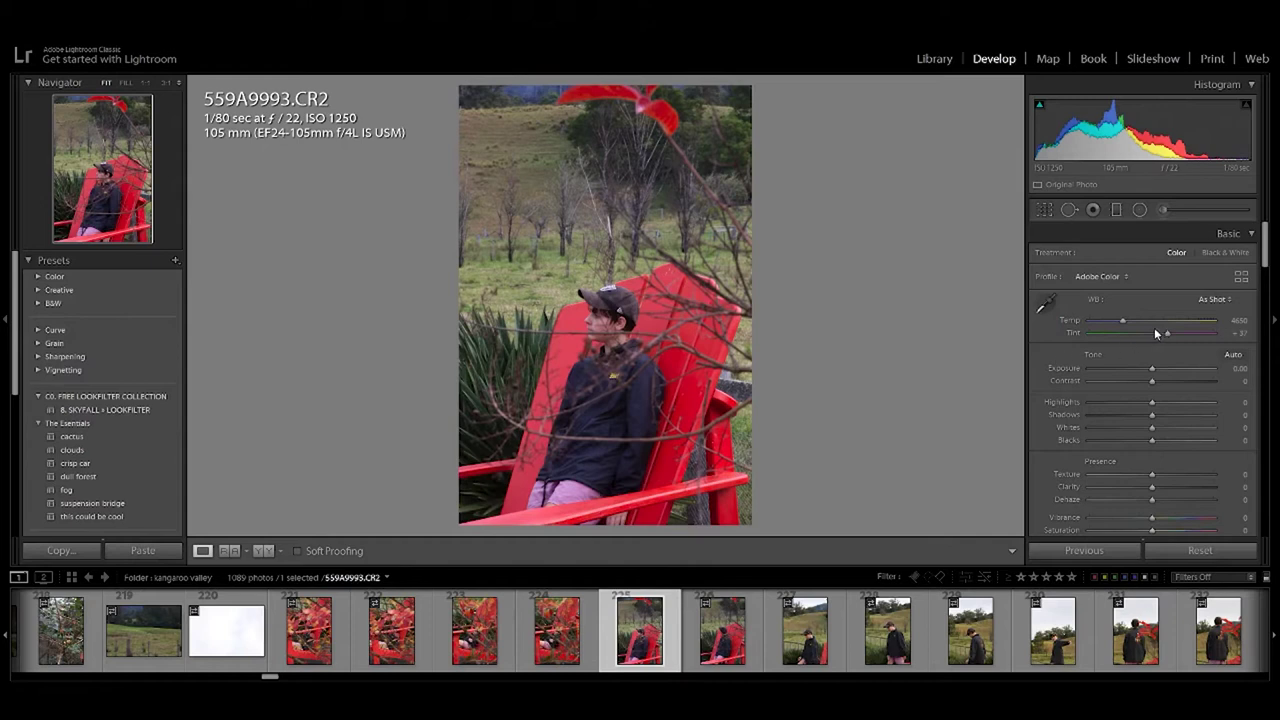
Set exposure −0.19, contrast +29, highlights −56 and shadows −54 on the red-chair photo.
left_click_drag(1152, 370, 1181, 383)
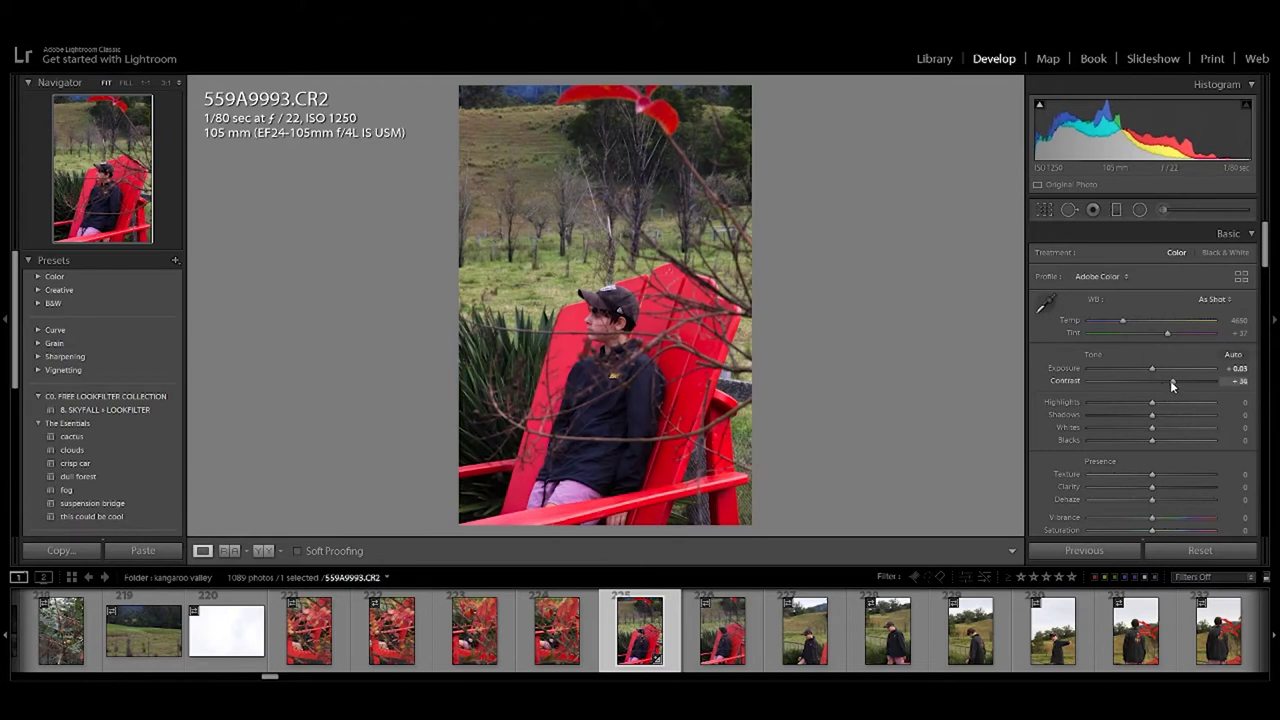
mouse_move(1177, 383)
left_mouse_down()
mouse_move(1247, 370)
mouse_move(1170, 377)
mouse_move(1156, 402)
mouse_move(1150, 368)
left_mouse_up()
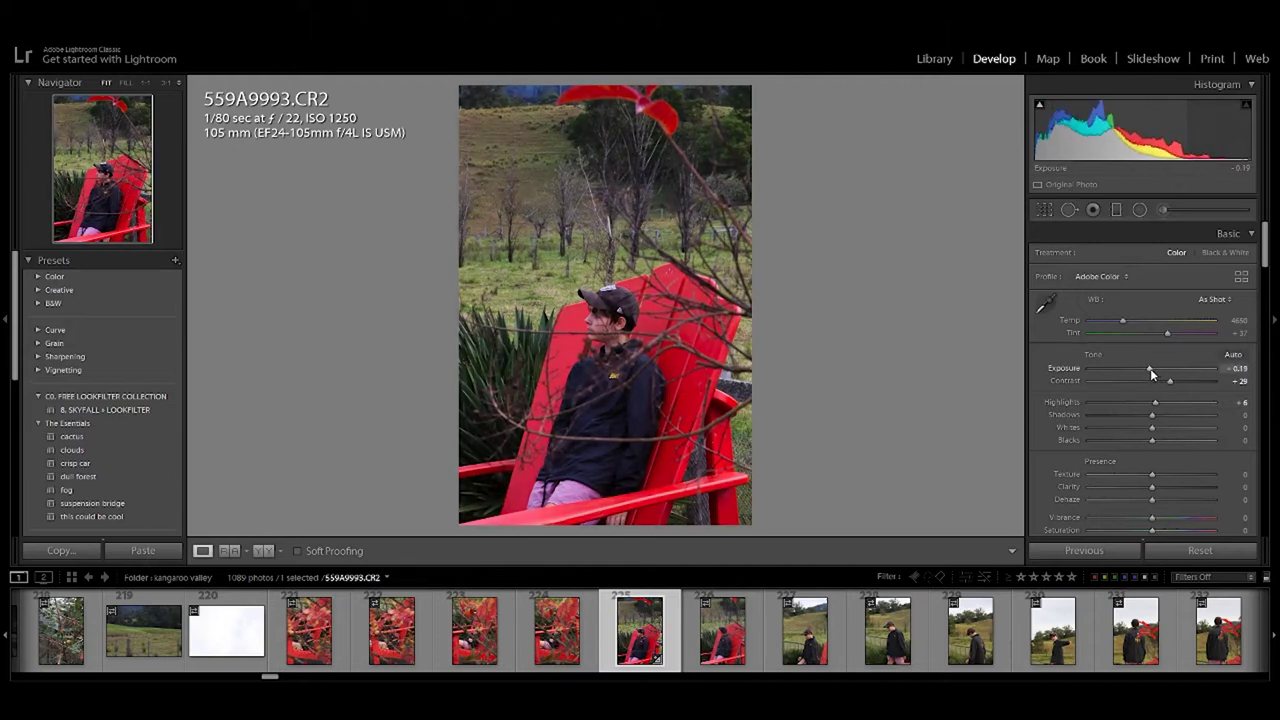
left_click_drag(1155, 420, 1157, 423)
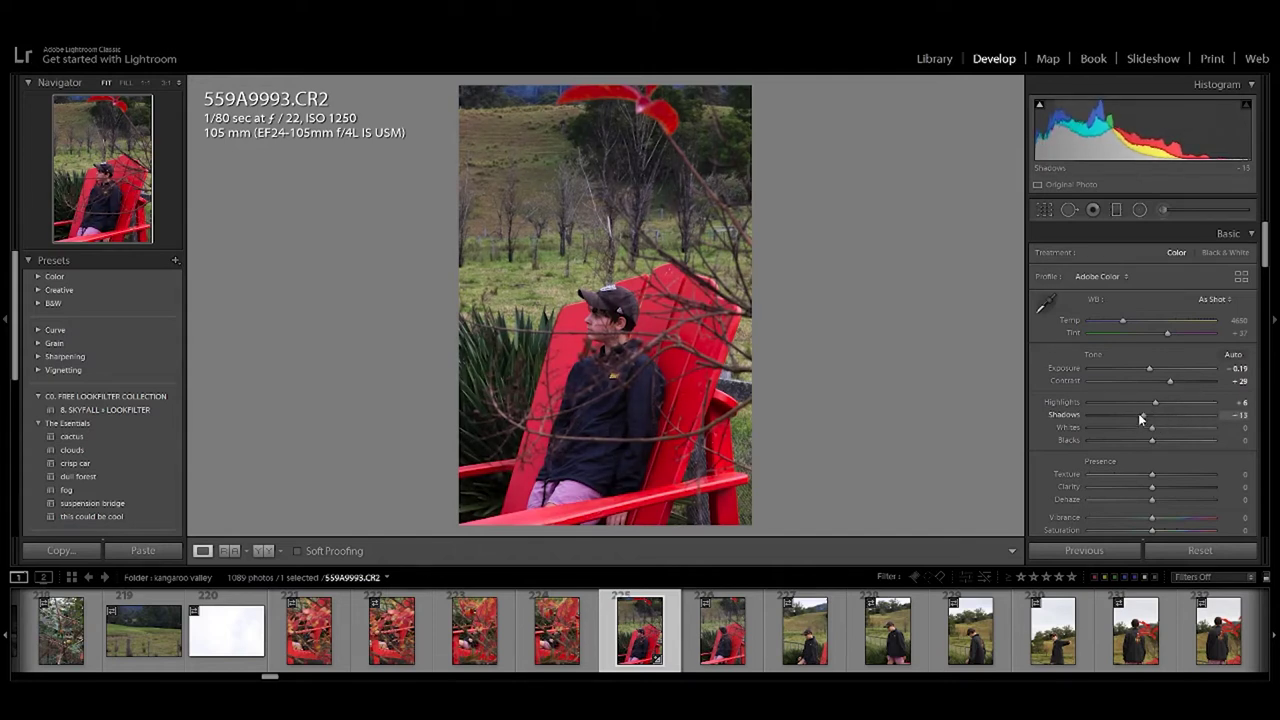
left_click_drag(1138, 413, 1110, 446)
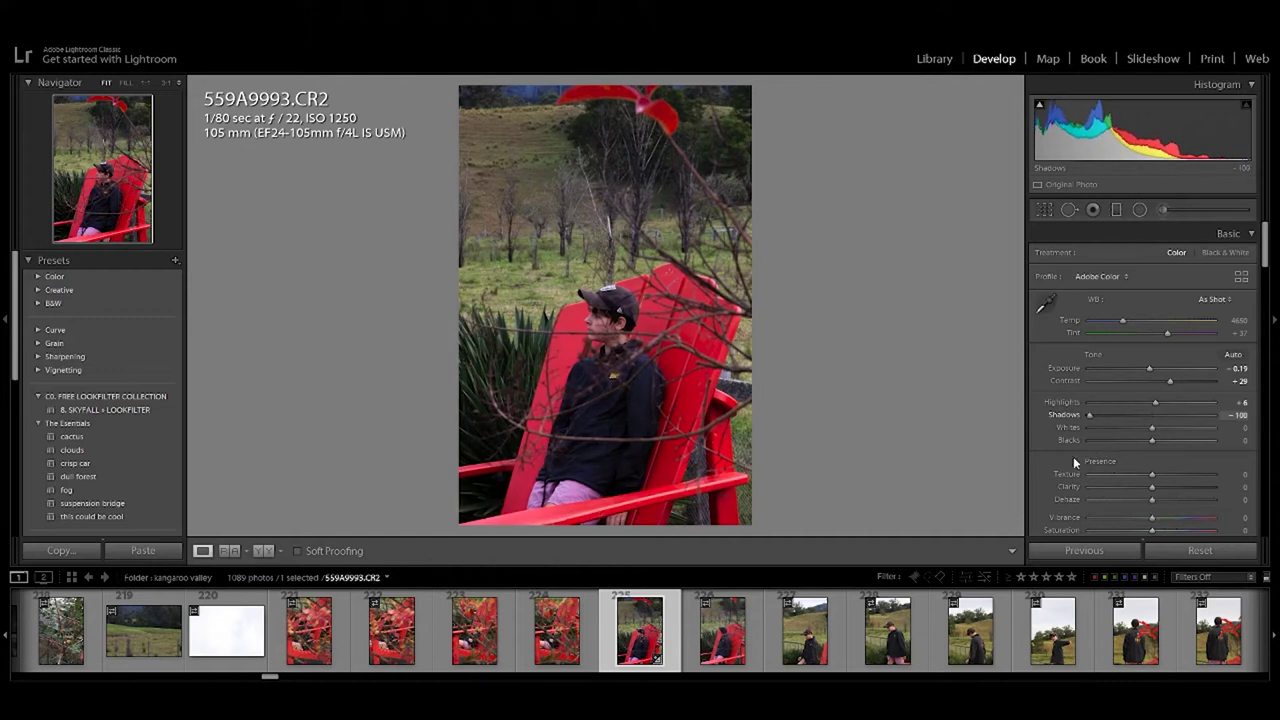
left_click_drag(1120, 412, 1129, 403)
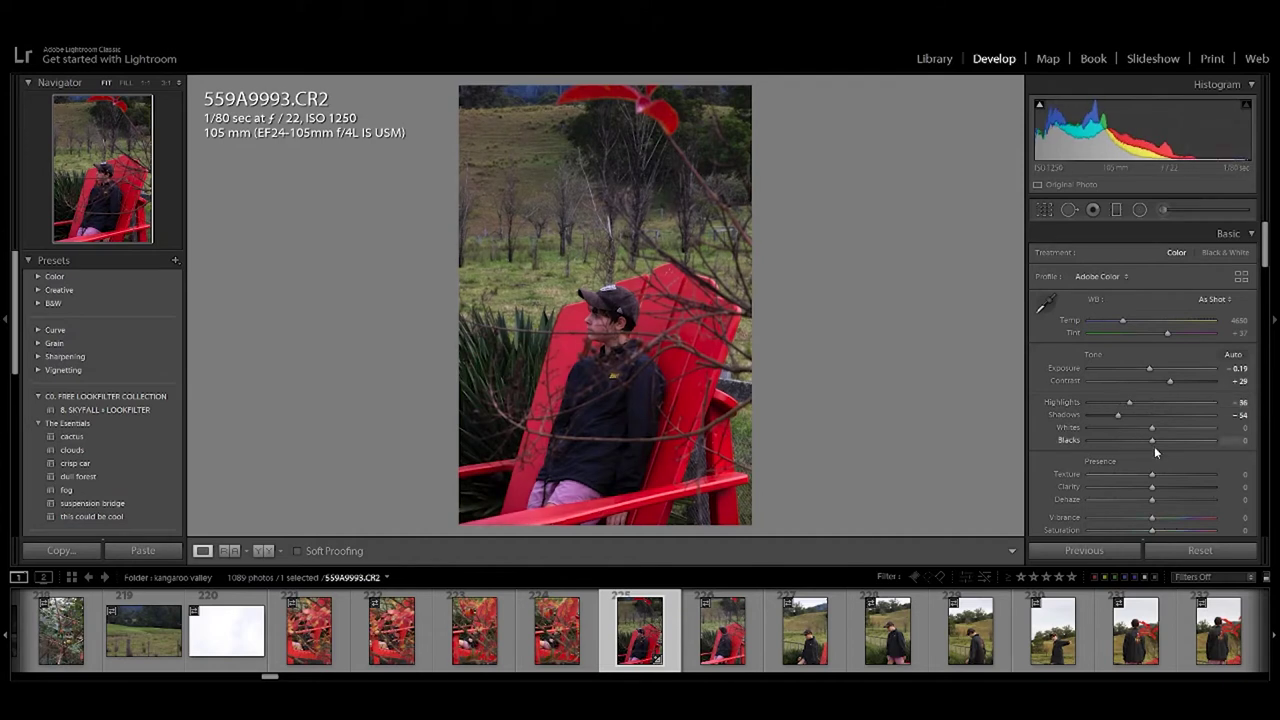
Set whites −32 and blacks −29, then compare with 559A9985 and return to the red chair.
mouse_move(1145, 430)
left_mouse_down()
mouse_move(1131, 431)
mouse_move(1174, 441)
mouse_move(1159, 438)
left_mouse_up()
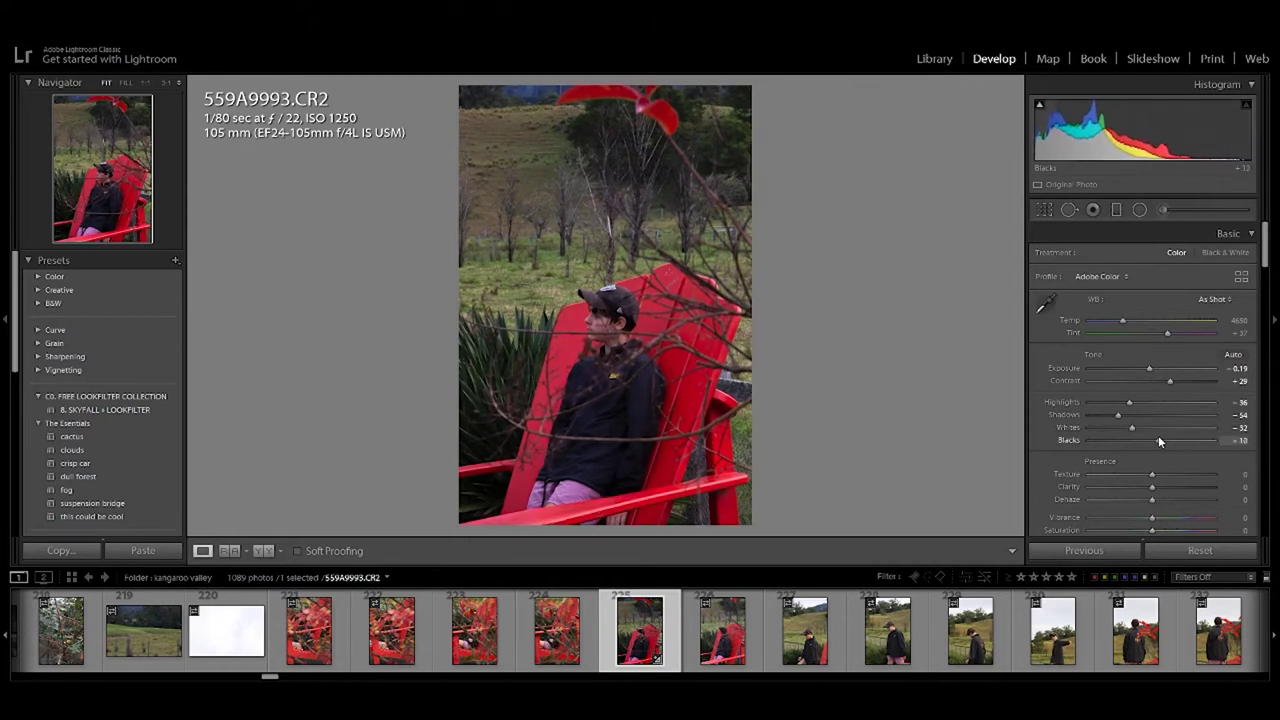
left_click_drag(1150, 440, 1133, 440)
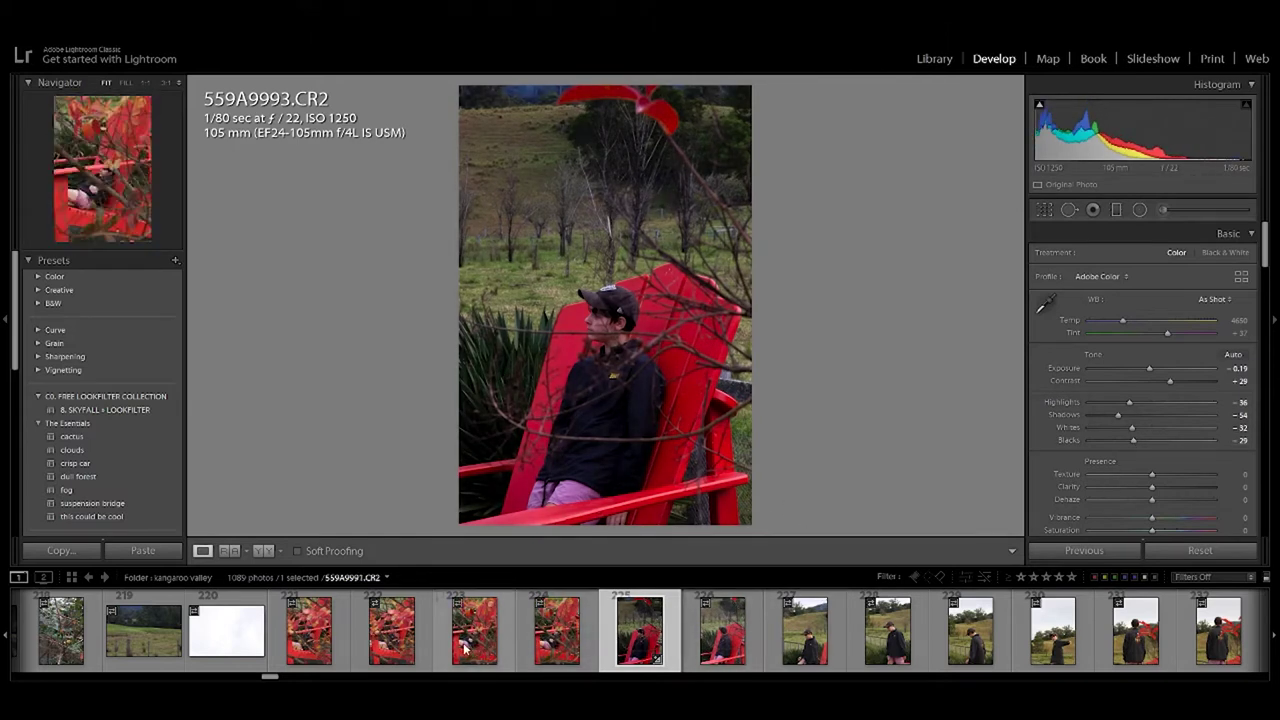
left_click(78, 635)
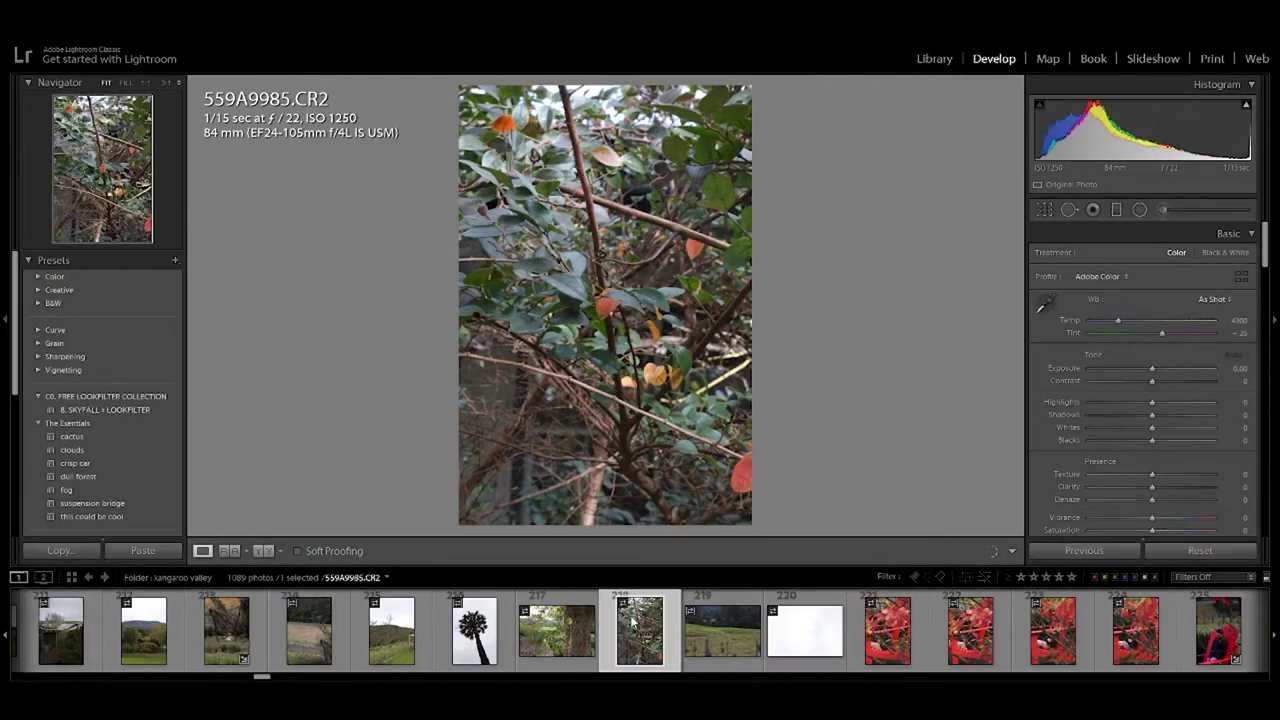
left_click(1210, 640)
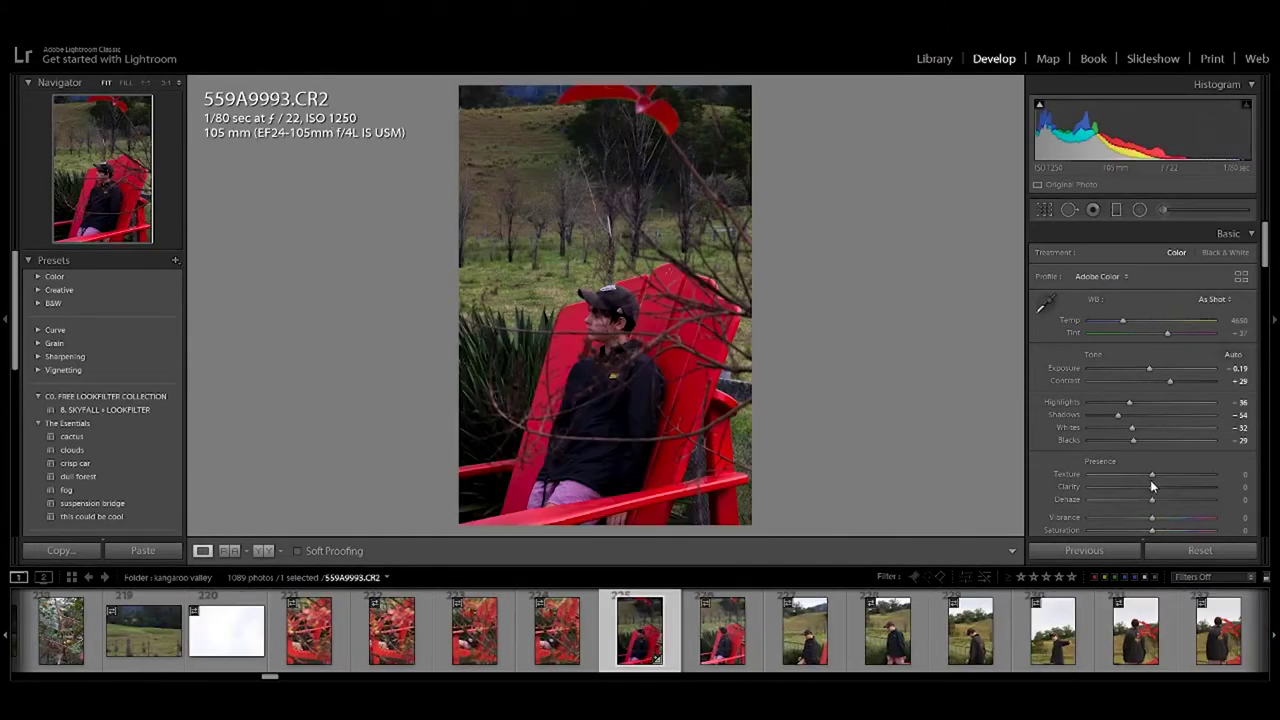
Raise Texture, then set the tone curve to Highlights +43, Lights −7 and Shadows +9.
left_click_drag(1153, 474, 1191, 476)
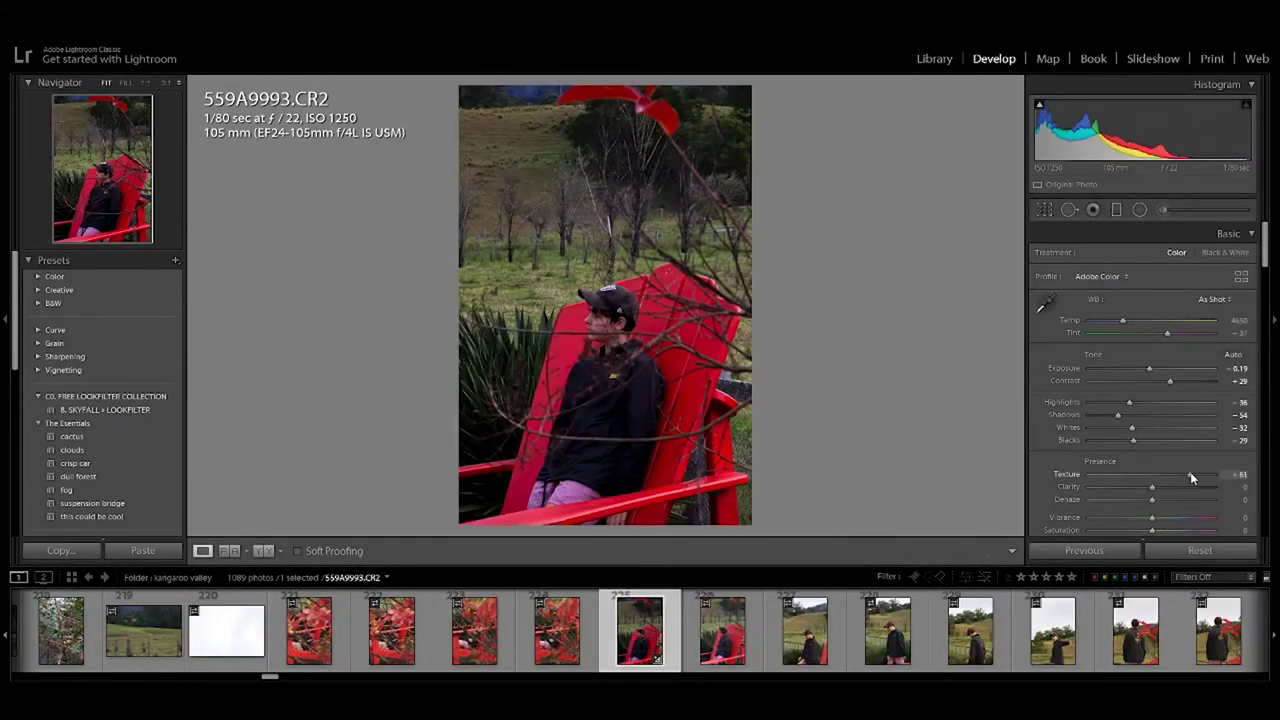
scroll(1100, 379, "down", 2)
scroll(1100, 379, "down", 1)
scroll(1100, 379, "down", 3)
left_click_drag(1097, 431, 1097, 432)
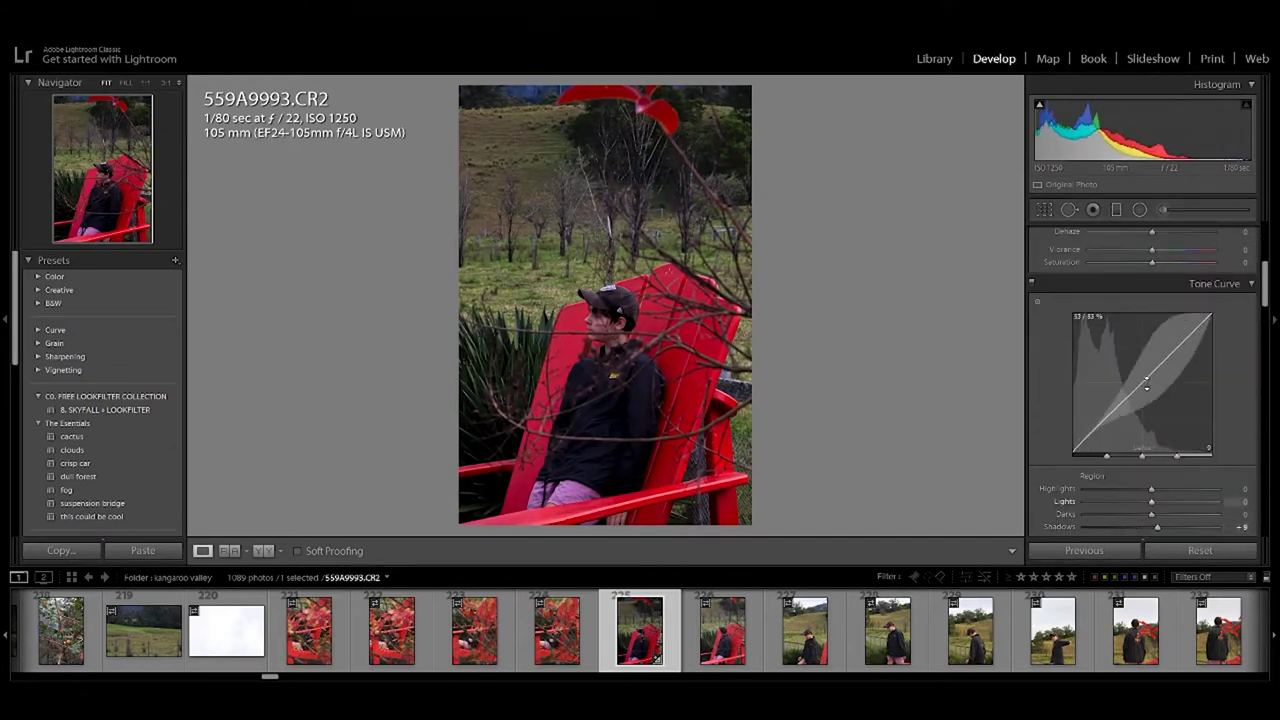
mouse_move(1145, 388)
left_mouse_down()
mouse_move(1145, 410)
mouse_move(1146, 368)
left_mouse_up()
mouse_move(1186, 322)
left_mouse_down()
mouse_move(1188, 346)
mouse_move(1188, 328)
left_mouse_up()
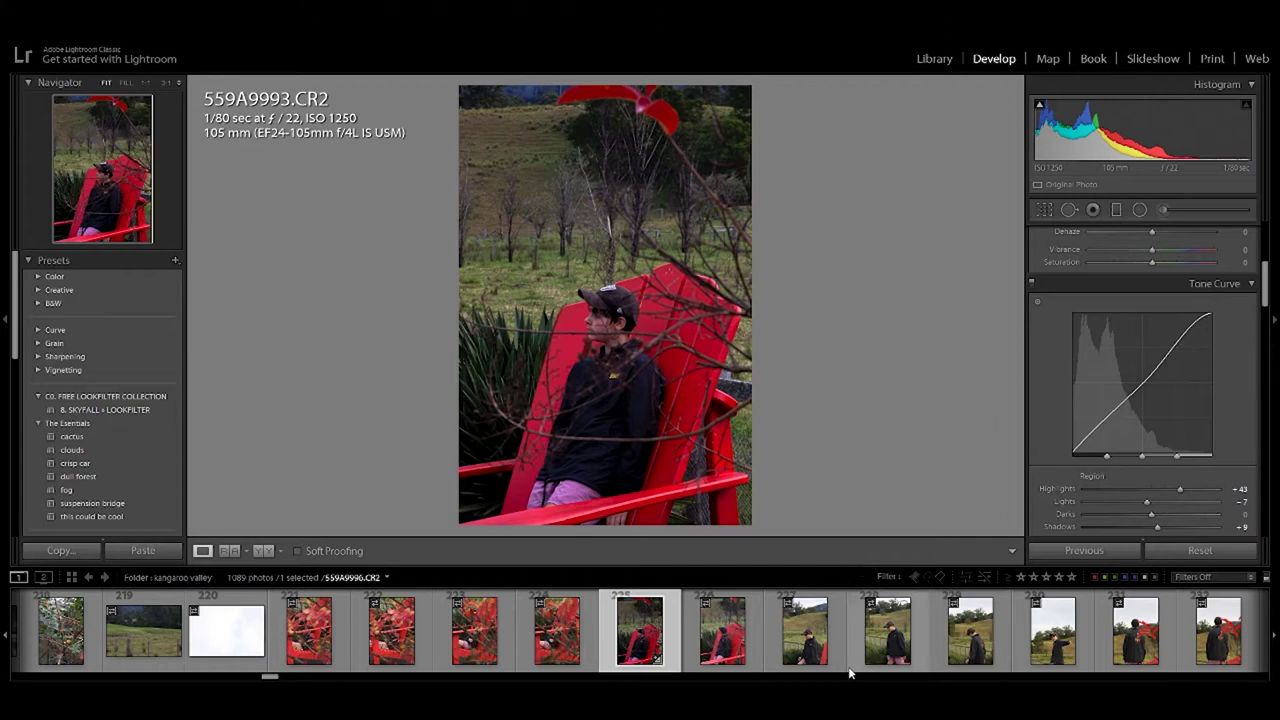
scroll(1166, 380, "down", 3)
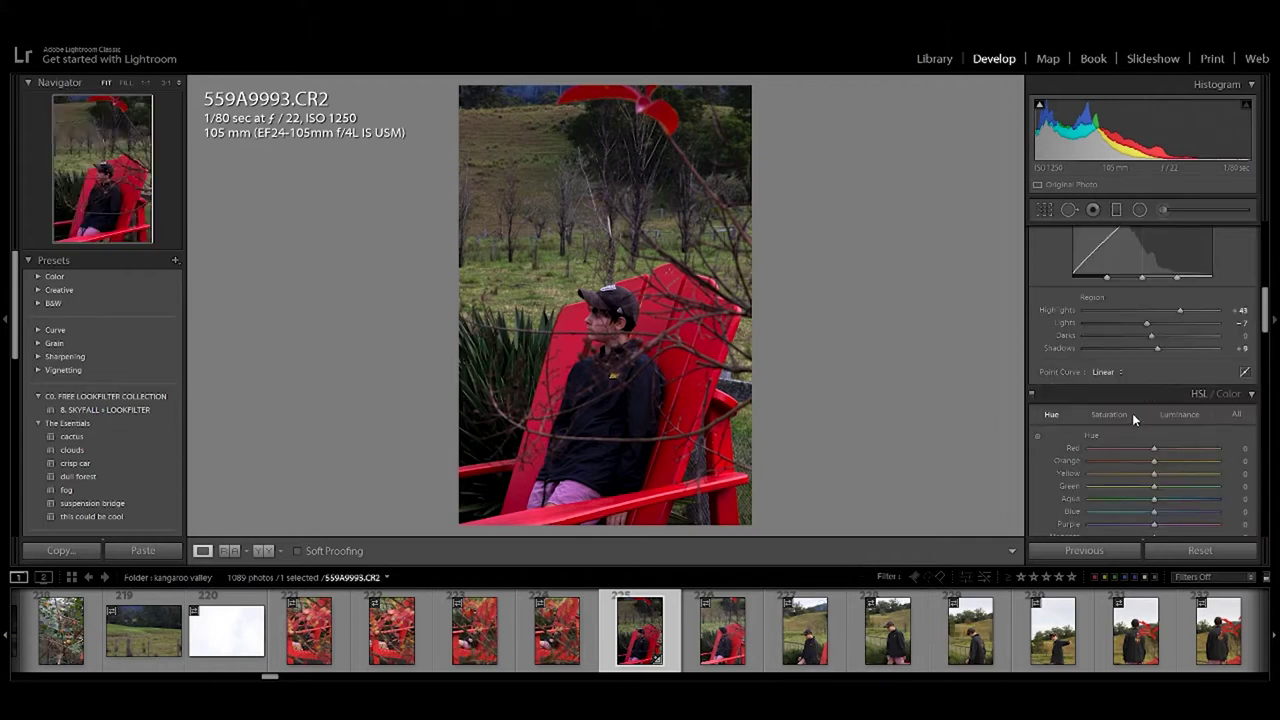
In HSL Hue, set Red +12, Orange −6, Yellow −56 and Green −100 to brown the grass.
scroll(1132, 413, "down", 2)
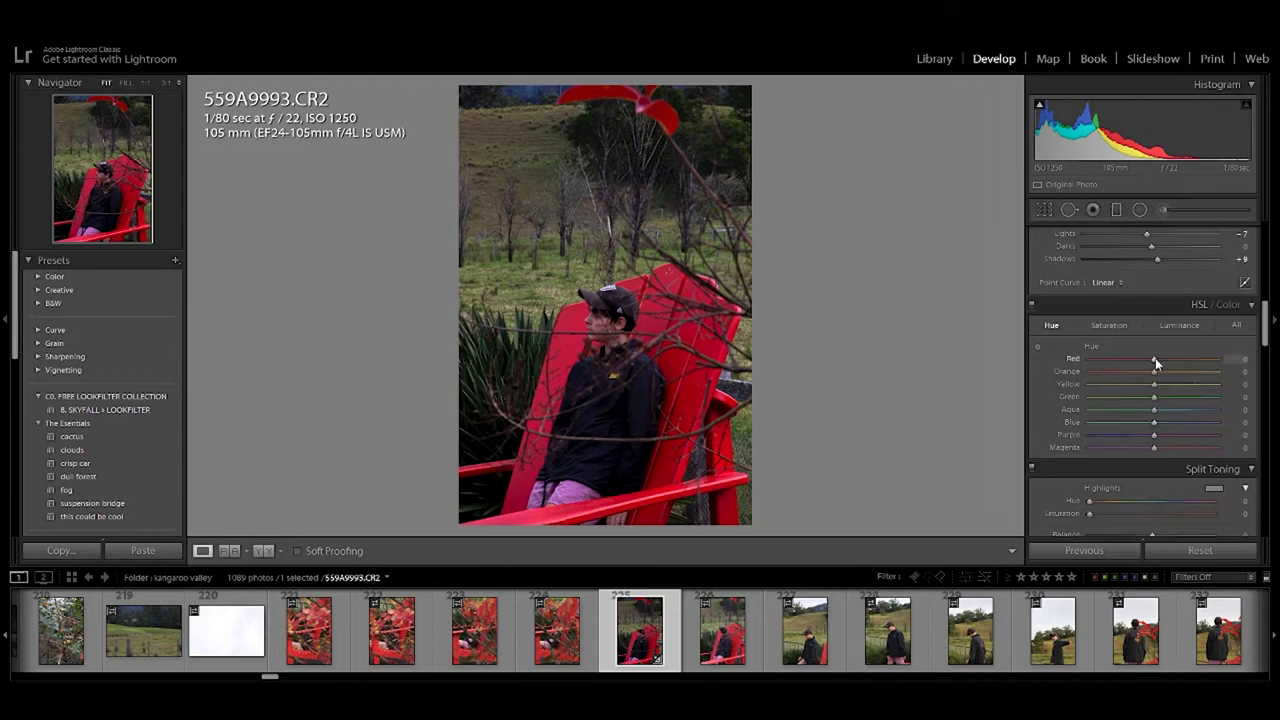
mouse_move(1155, 358)
left_mouse_down()
mouse_move(1093, 364)
mouse_move(1191, 352)
mouse_move(1164, 358)
left_mouse_up()
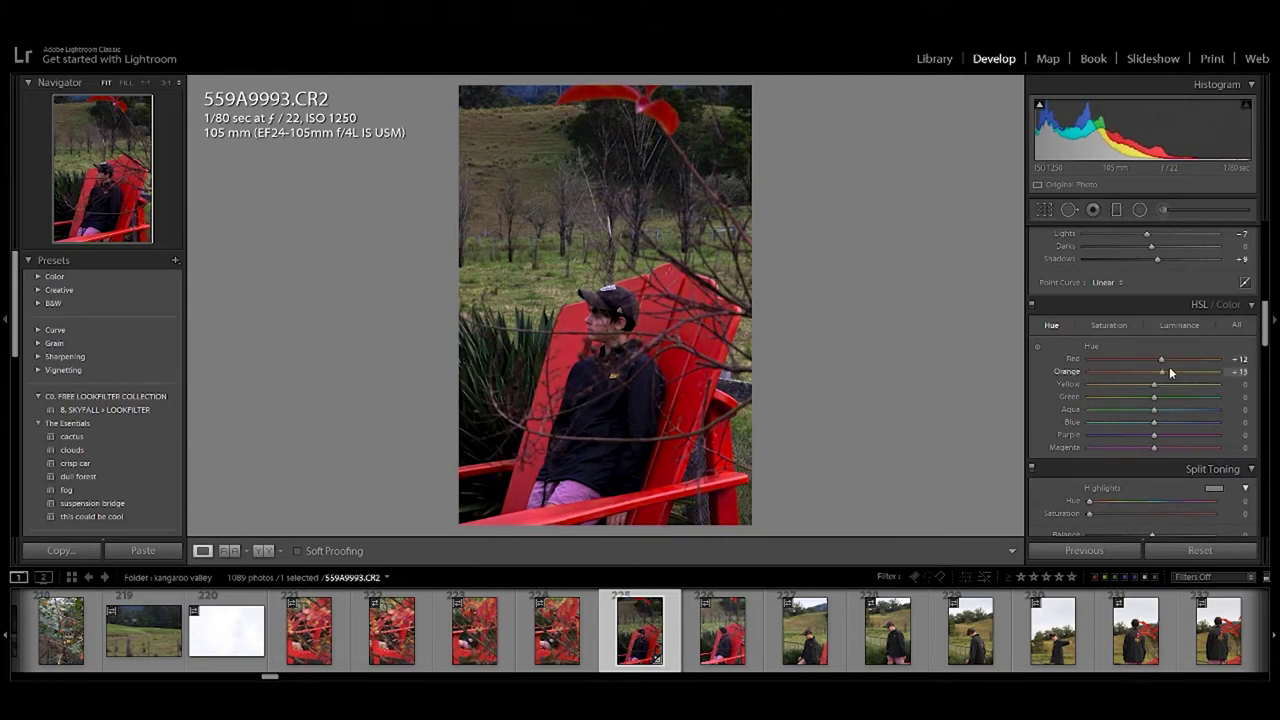
left_click_drag(1166, 373, 1142, 372)
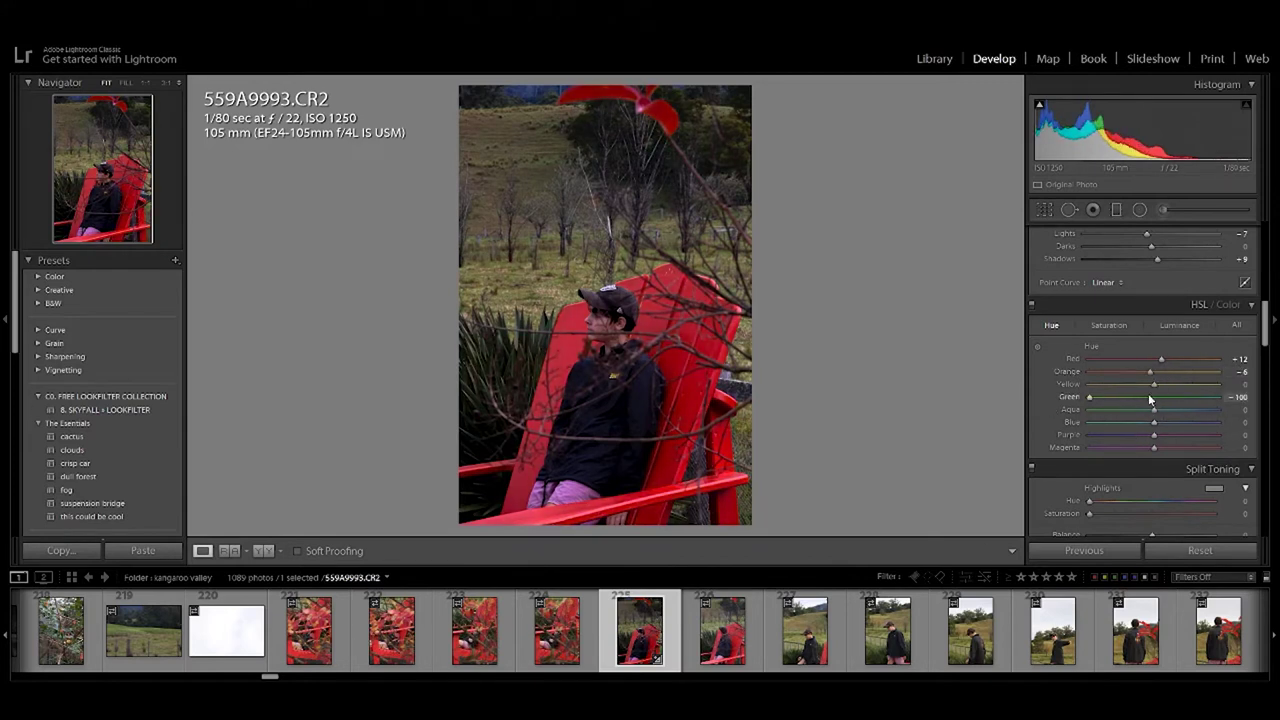
mouse_move(1154, 384)
left_mouse_down()
mouse_move(1085, 376)
mouse_move(1116, 386)
left_mouse_up()
Review the edit panels and export the red-chair photo as a single file.
scroll(1142, 458, "down", 2)
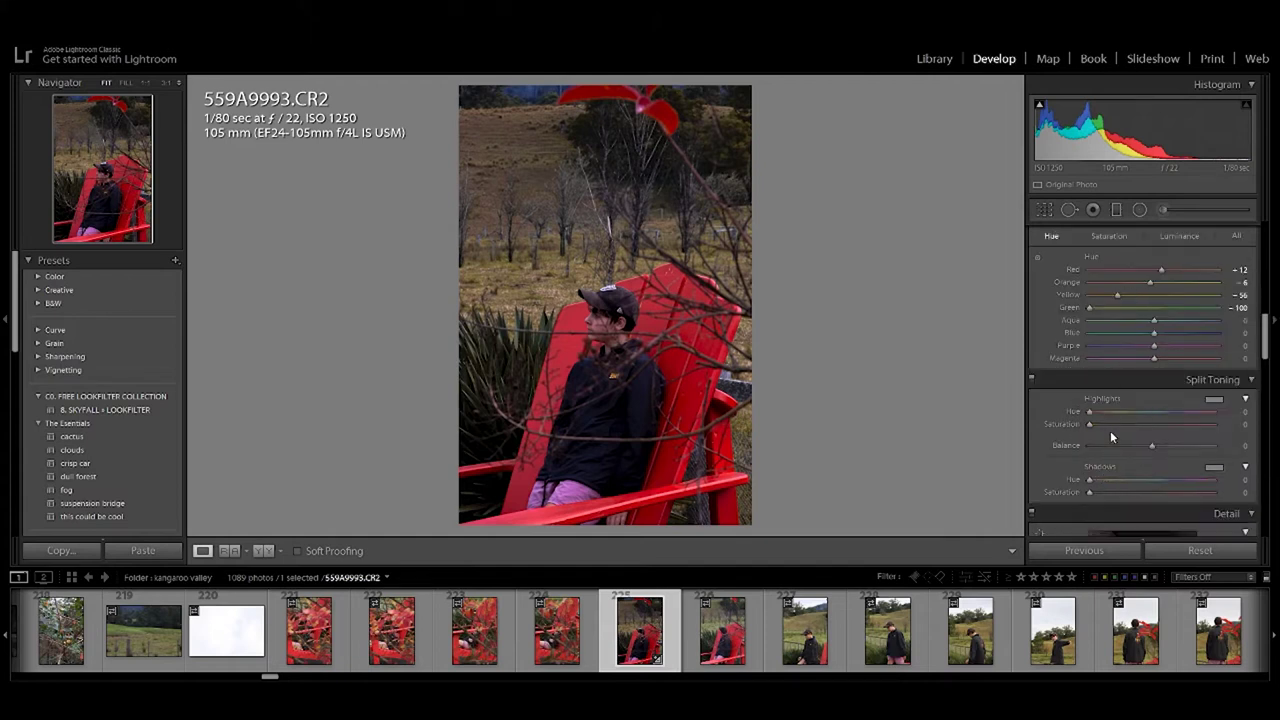
scroll(1103, 450, "down", 2)
scroll(1102, 382, "down", 1)
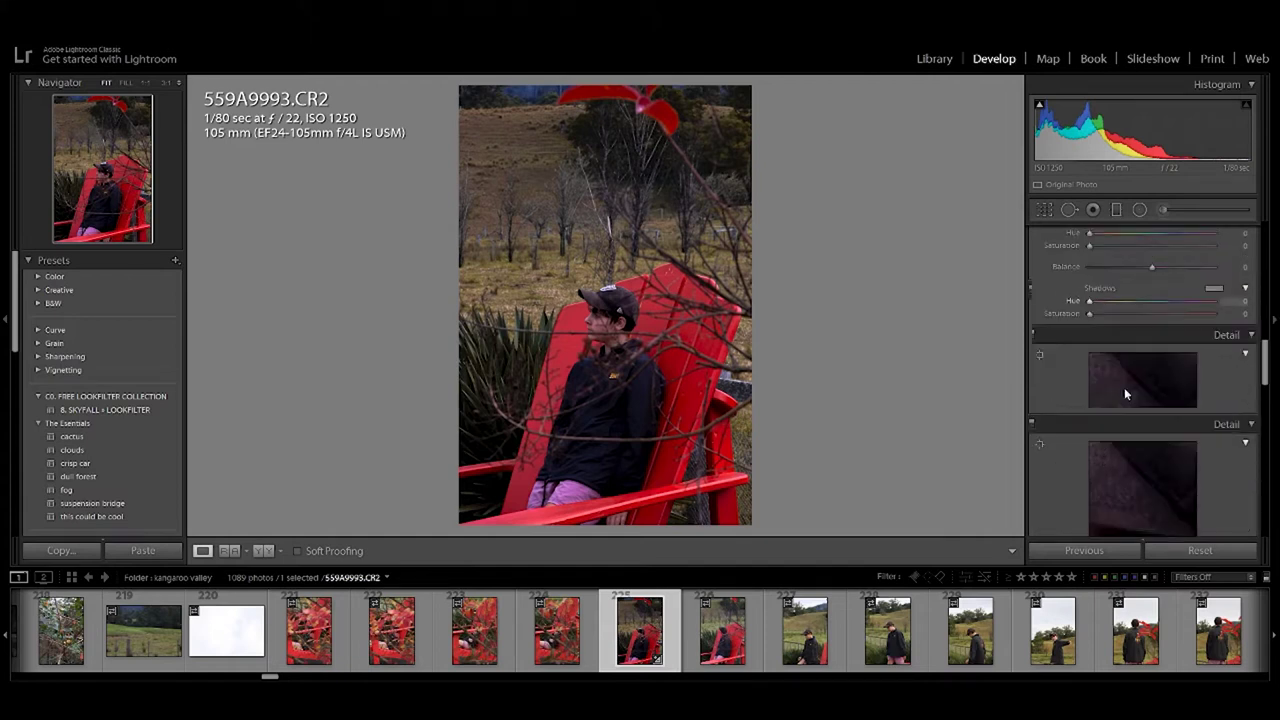
scroll(1124, 390, "down", 3)
scroll(1106, 412, "down", 3)
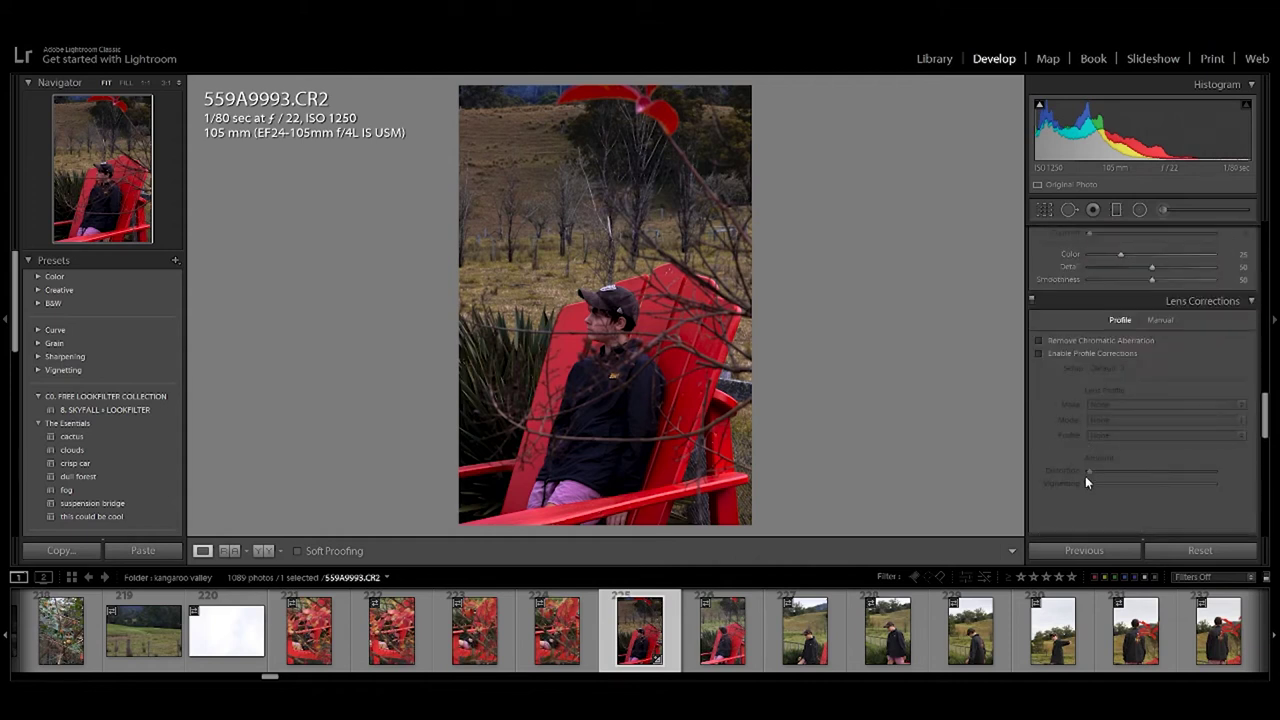
scroll(1084, 500, "down", 3)
scroll(1084, 500, "down", 2)
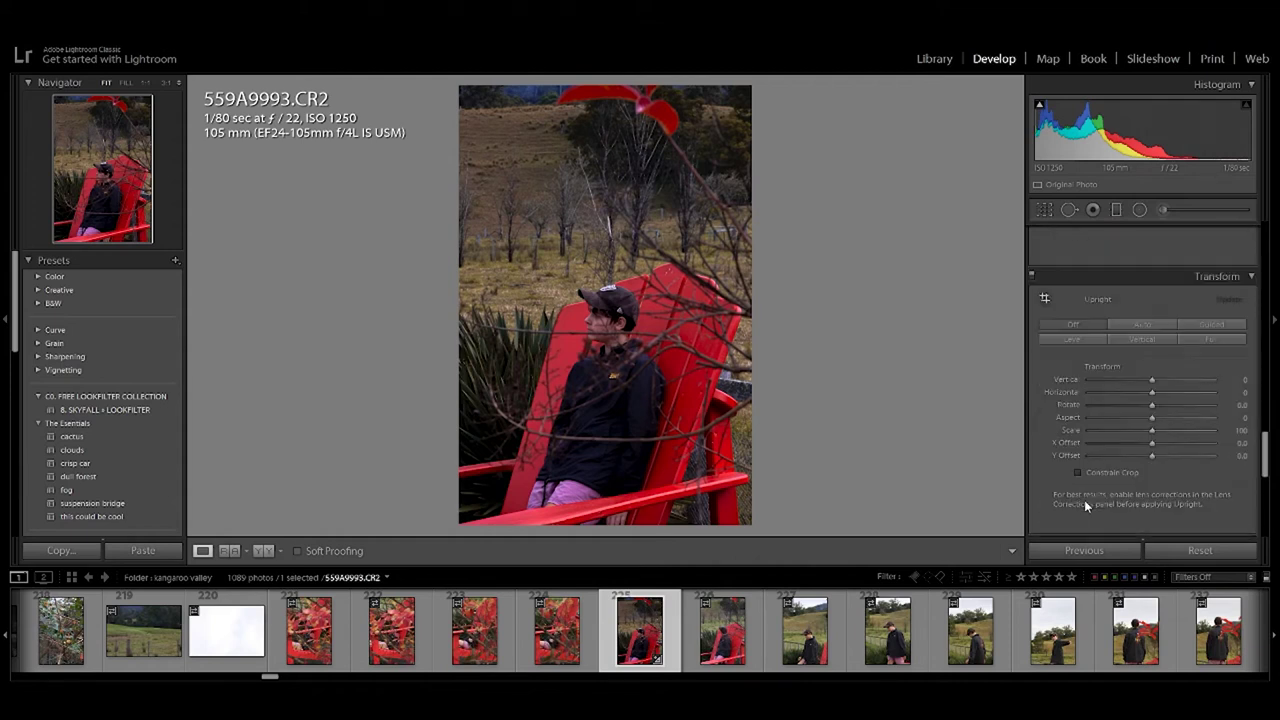
scroll(1110, 352, "up", 3)
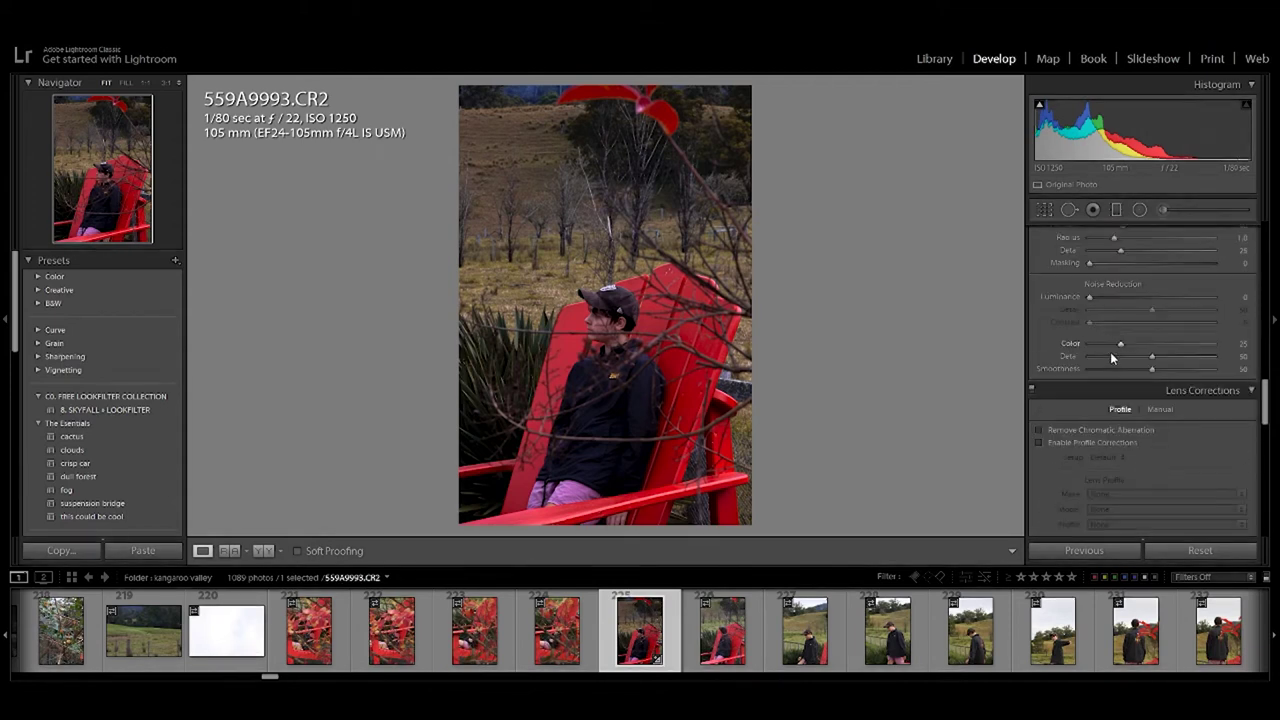
scroll(1110, 354, "up", 10)
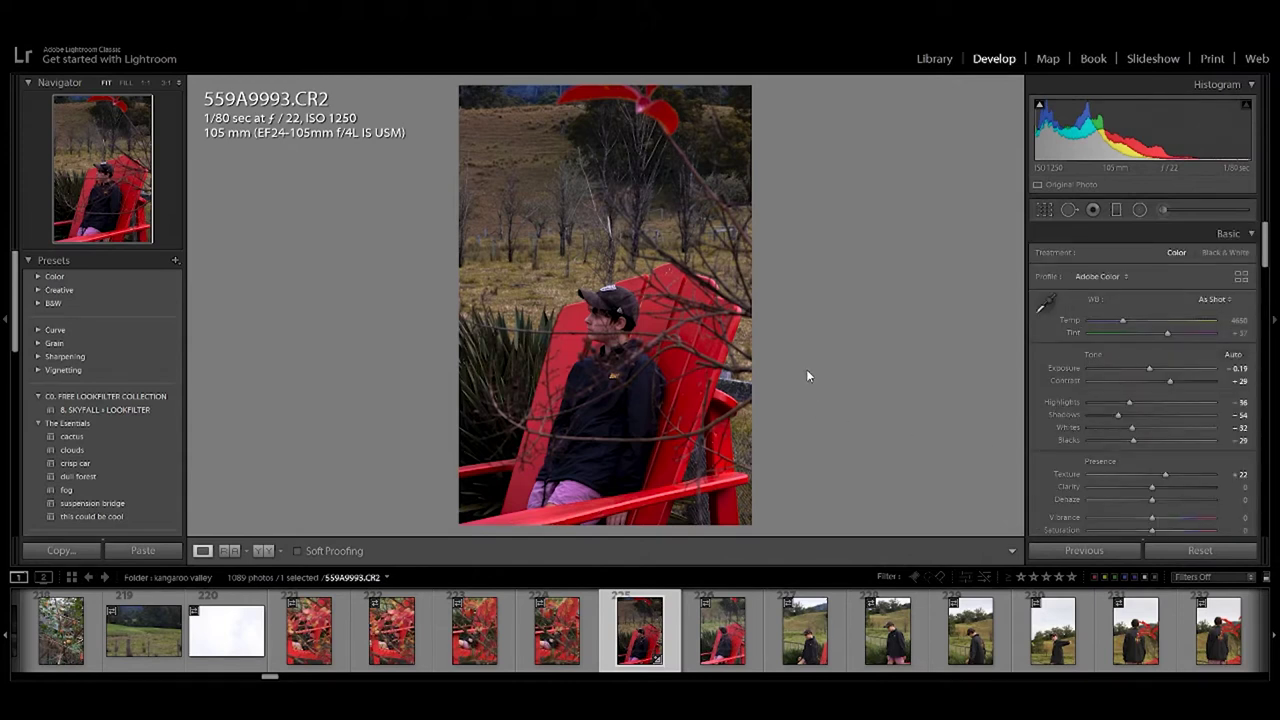
key("ctrl+shift+e")
left_click(824, 575)
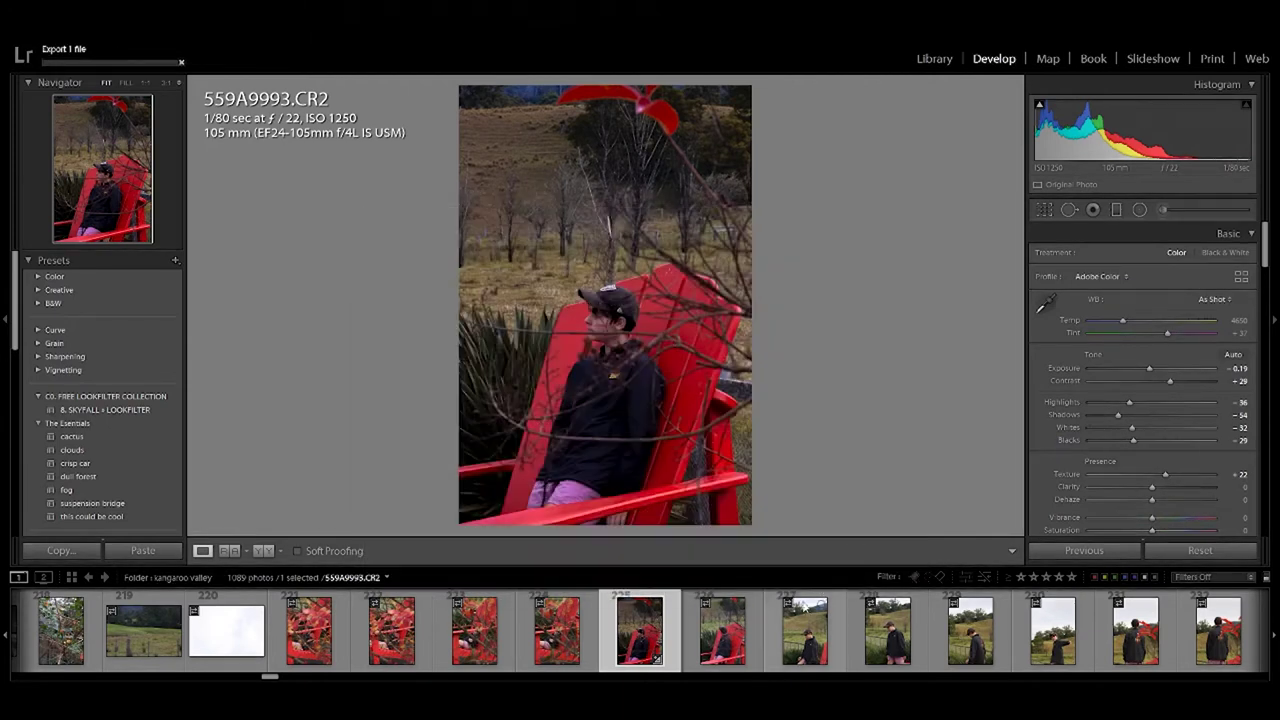
Open photo 559A0001.CR2 of the person seen from behind.
left_click(771, 628)
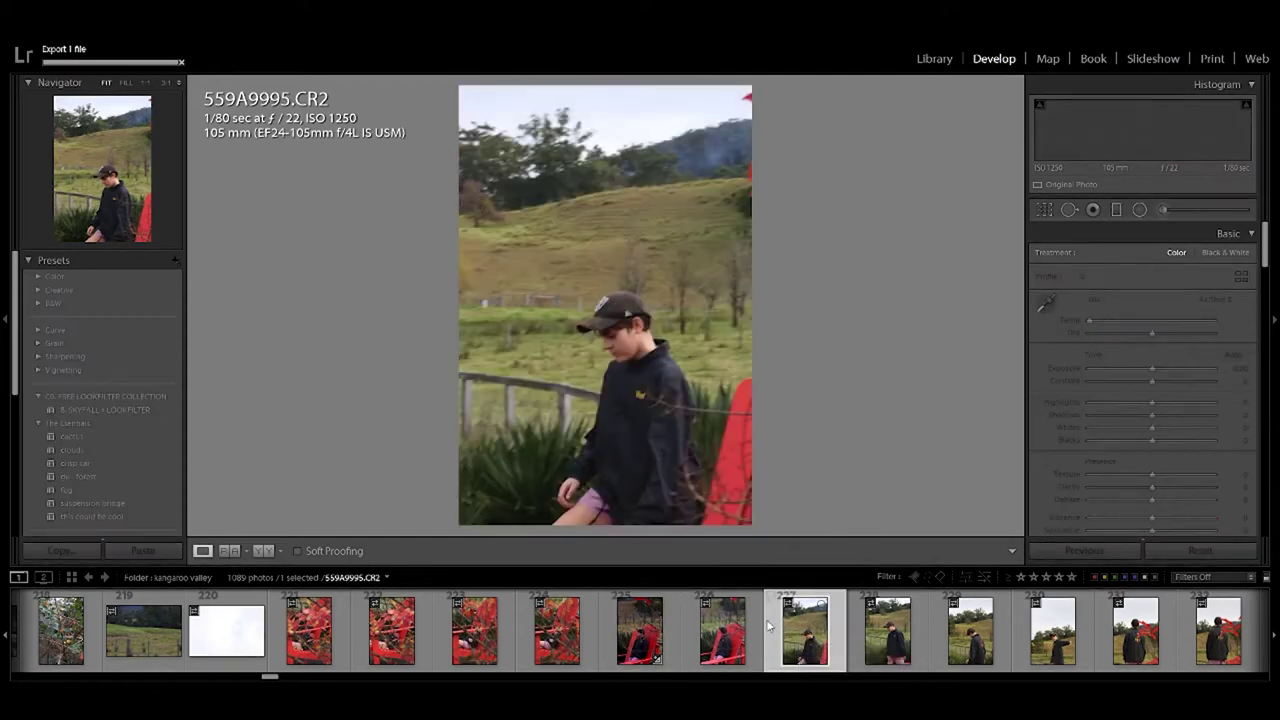
scroll(771, 628, "down", 5)
left_click(793, 638)
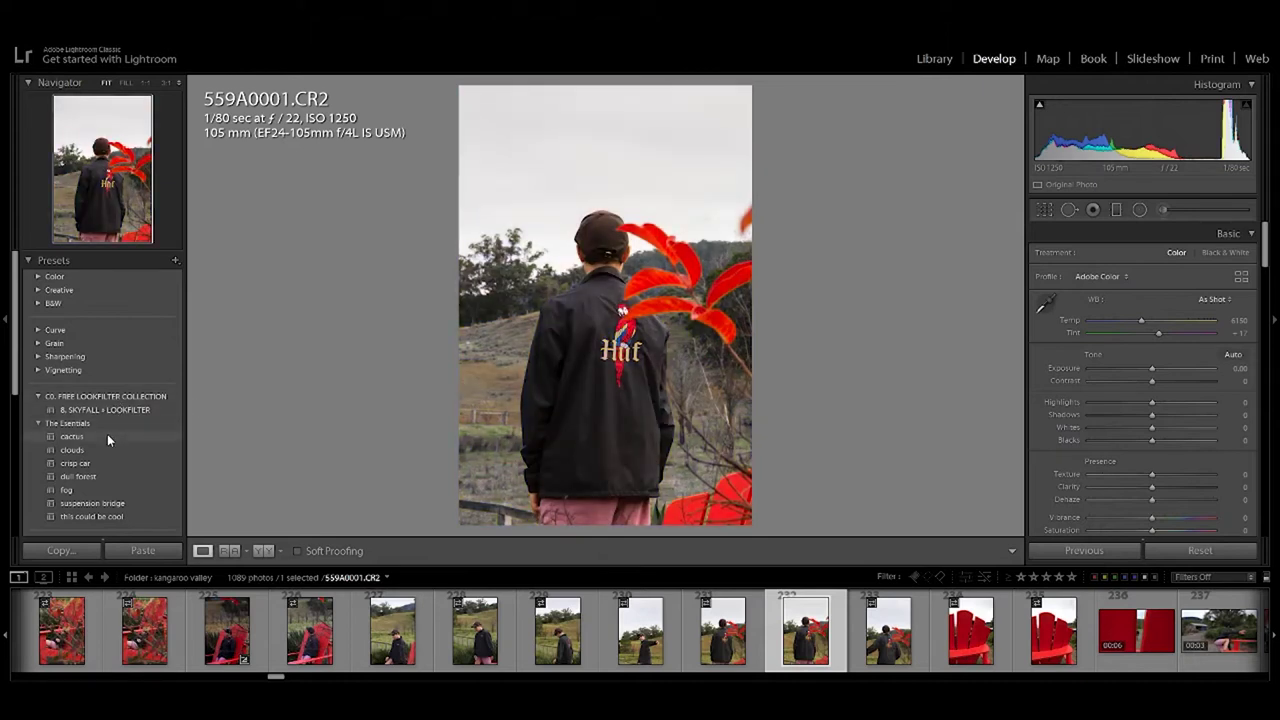
Apply the cactus preset to the jacket photo, then lower exposure, adjust contrast and raise shadows.
left_click(107, 434)
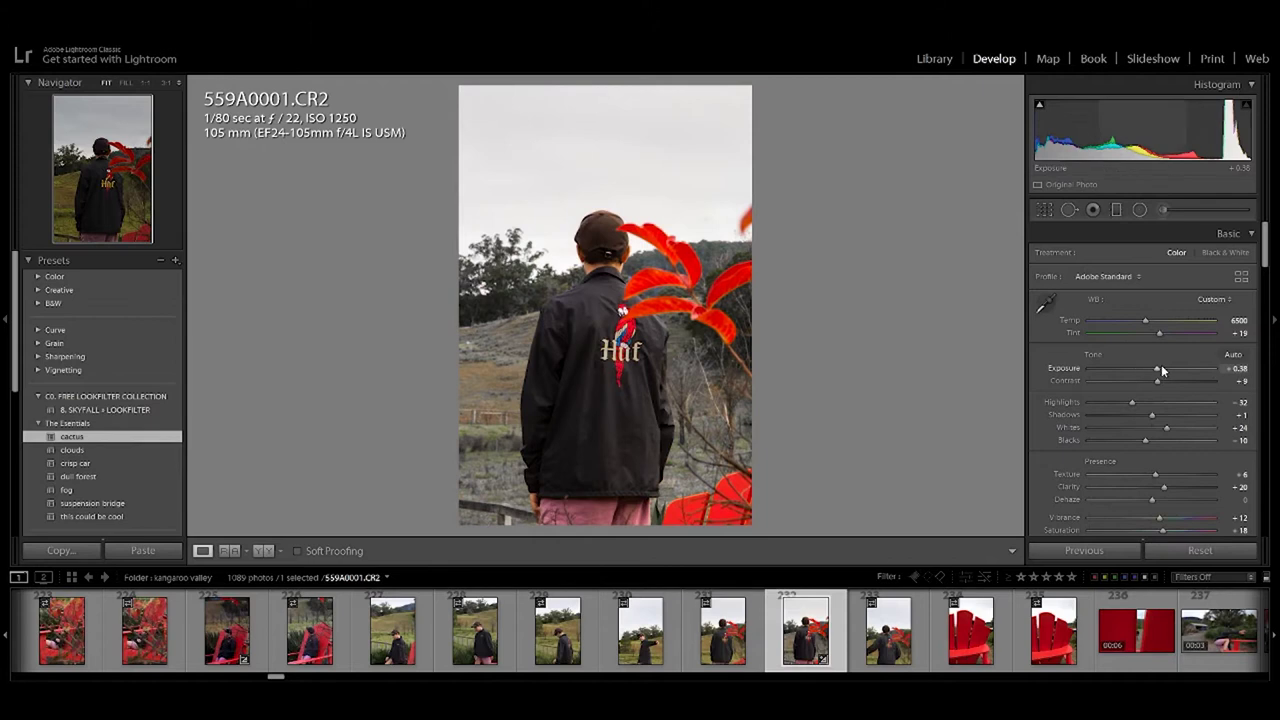
left_click_drag(1157, 373, 1150, 372)
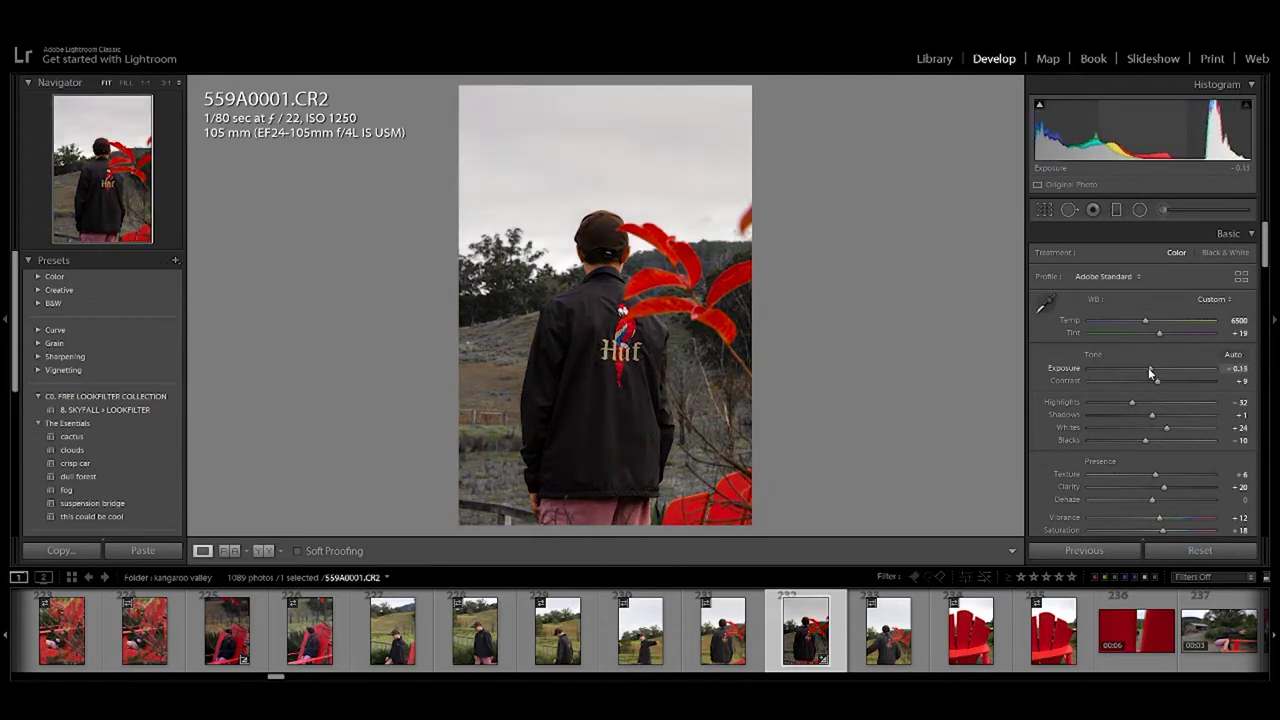
left_click(1158, 379)
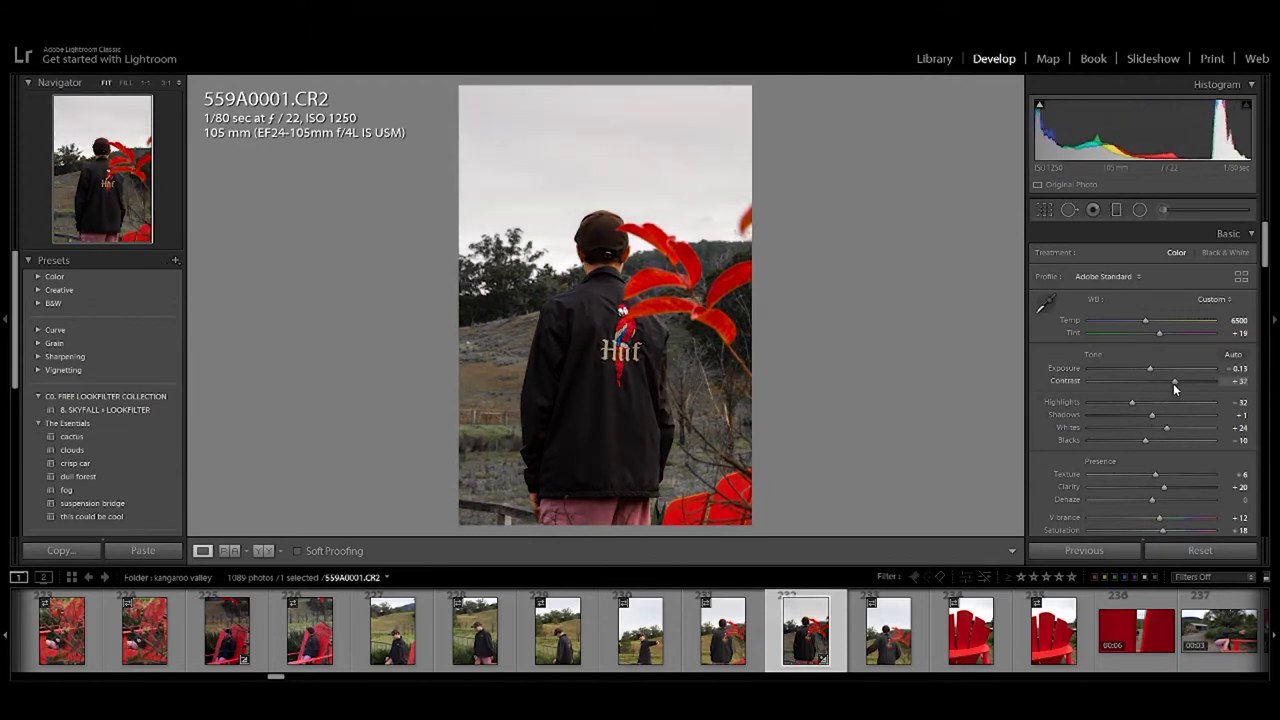
left_click_drag(1157, 384, 1145, 380)
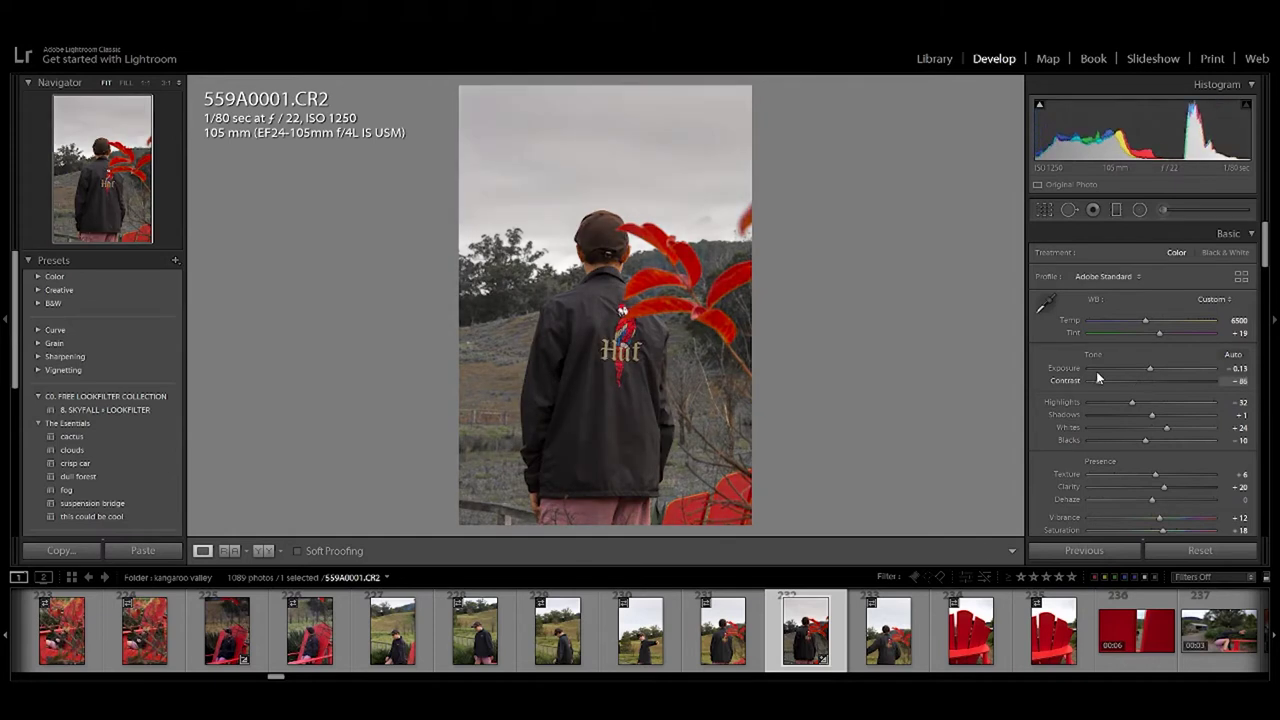
left_click_drag(1145, 380, 1142, 381)
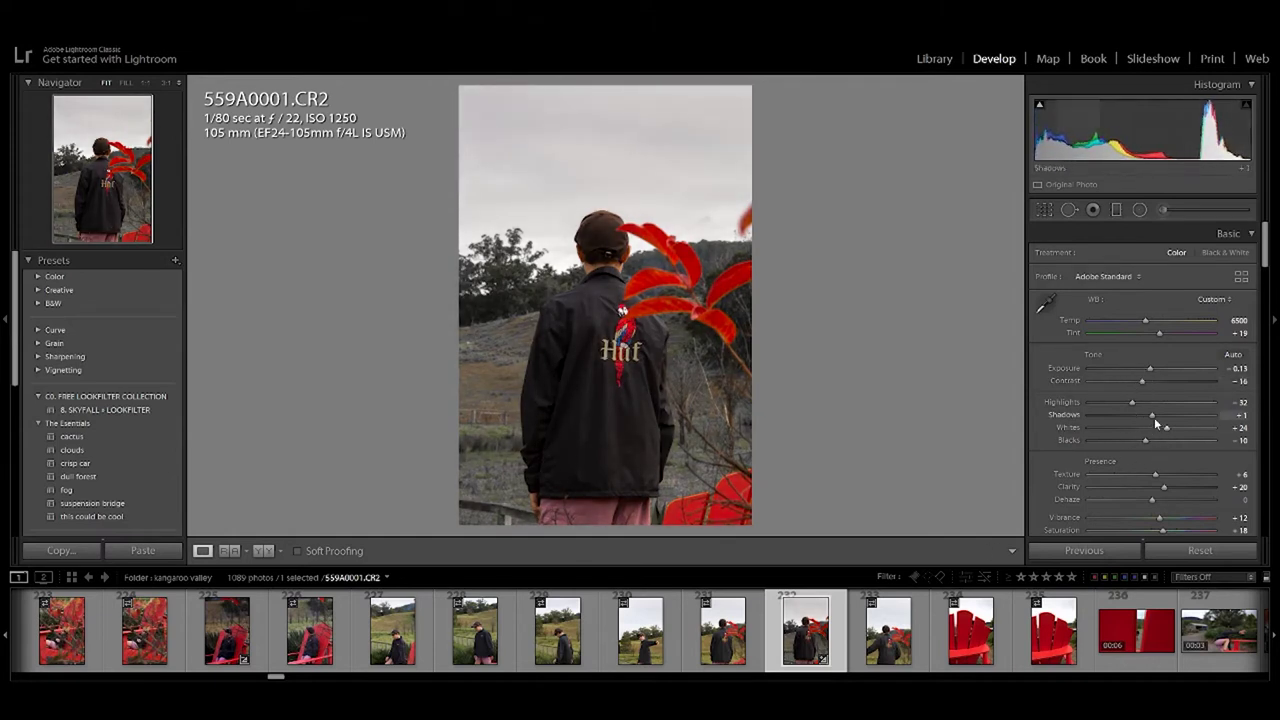
mouse_move(1152, 415)
left_mouse_down()
mouse_move(1137, 422)
mouse_move(1169, 414)
left_mouse_up()
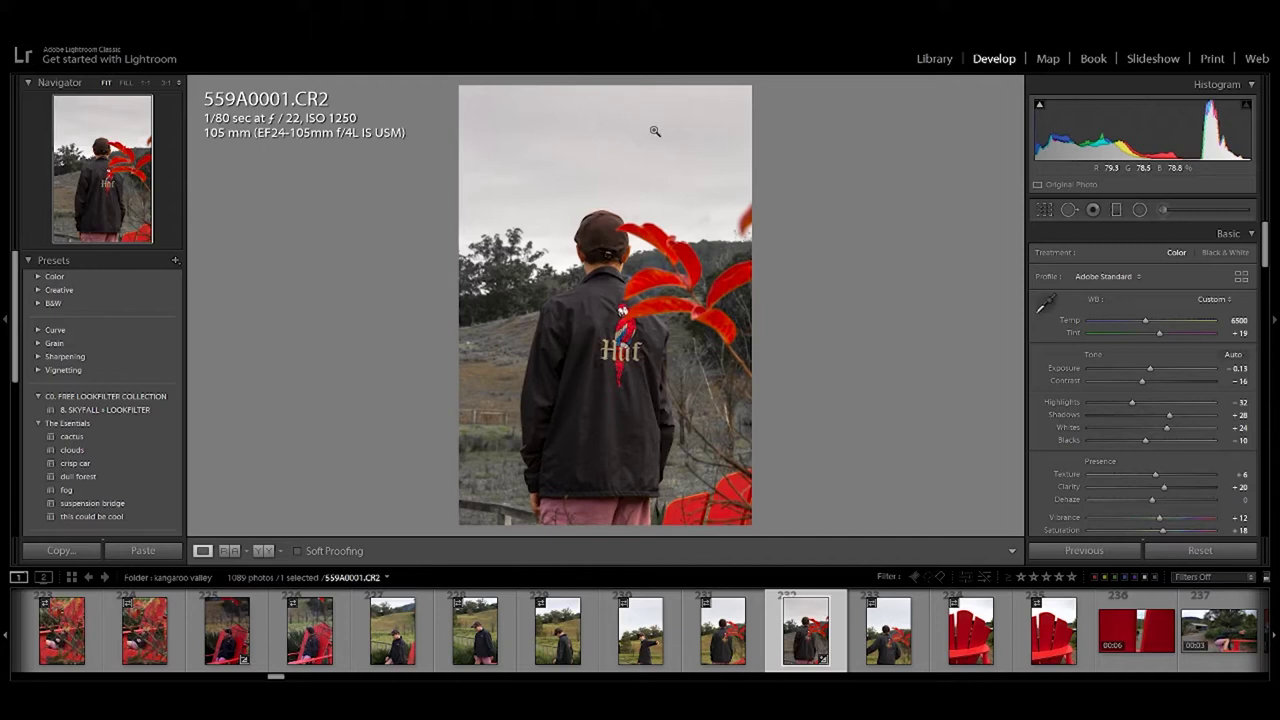
Check detail near the red leaves up close, then bring up the Export One File dialog.
left_click(565, 202)
left_click(686, 183)
scroll(1110, 368, "down", 5)
scroll(1110, 368, "down", 2)
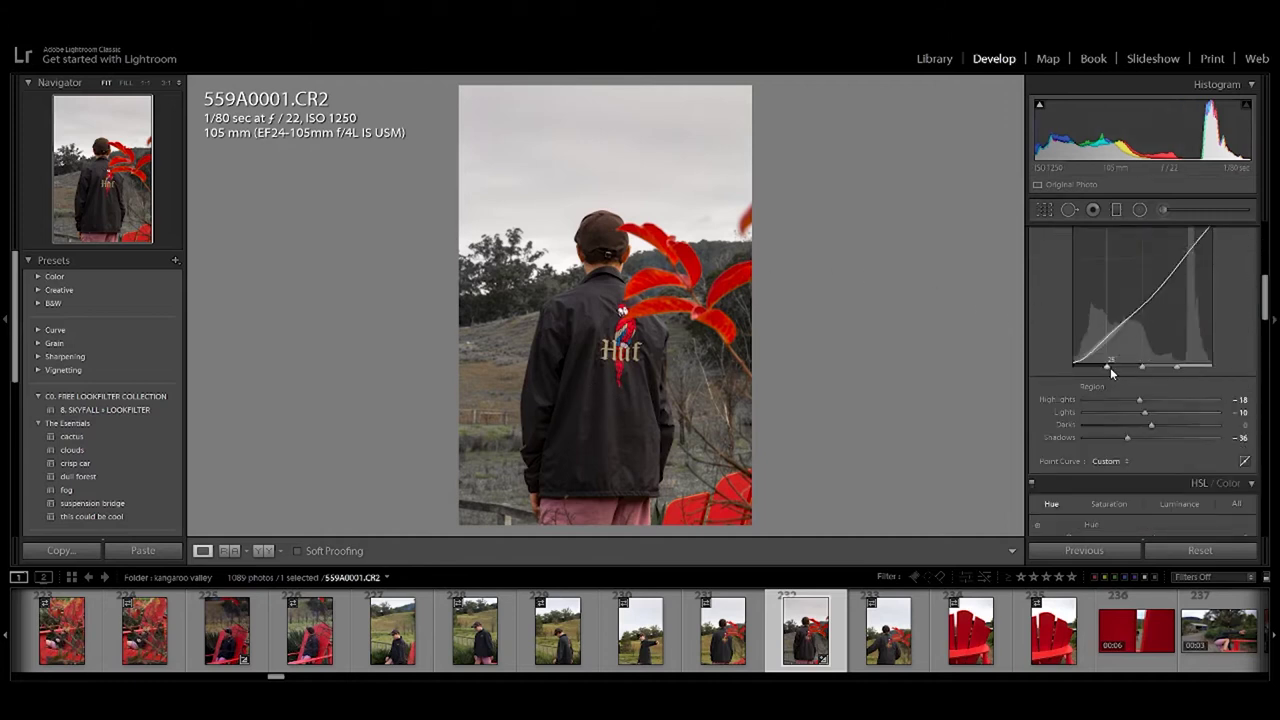
scroll(1110, 367, "down", 3)
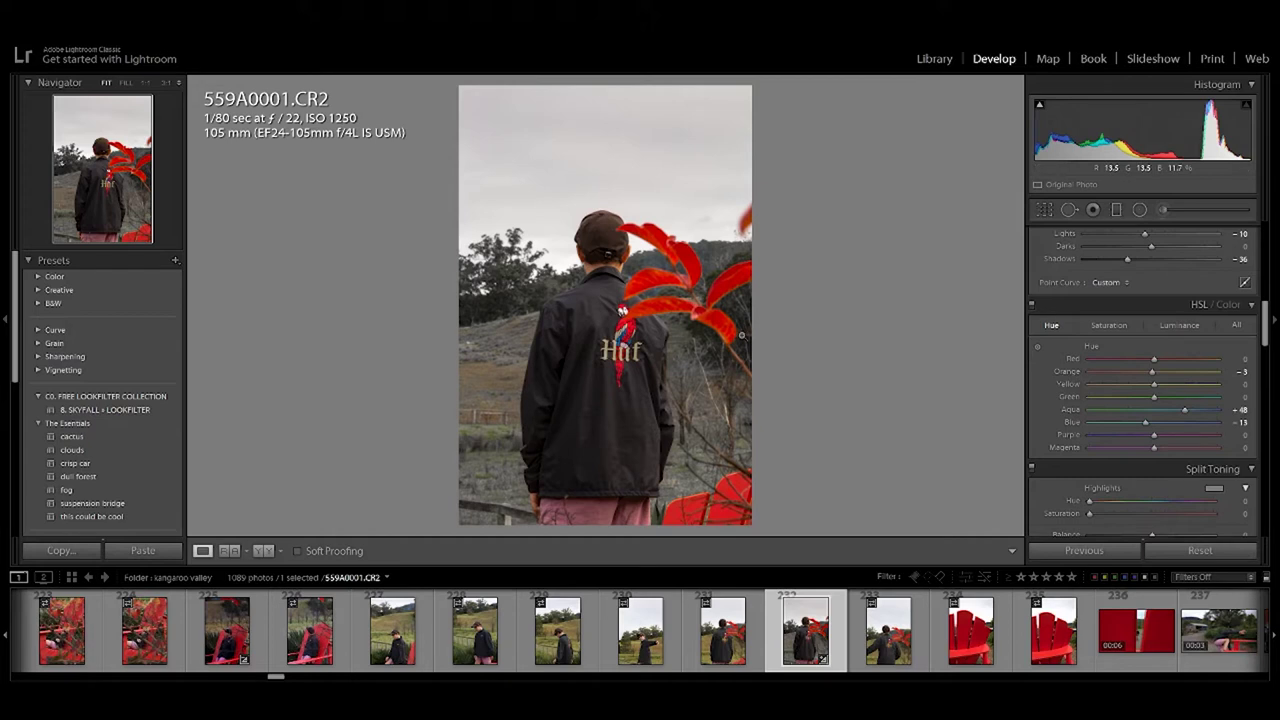
key("ctrl+shift+e")
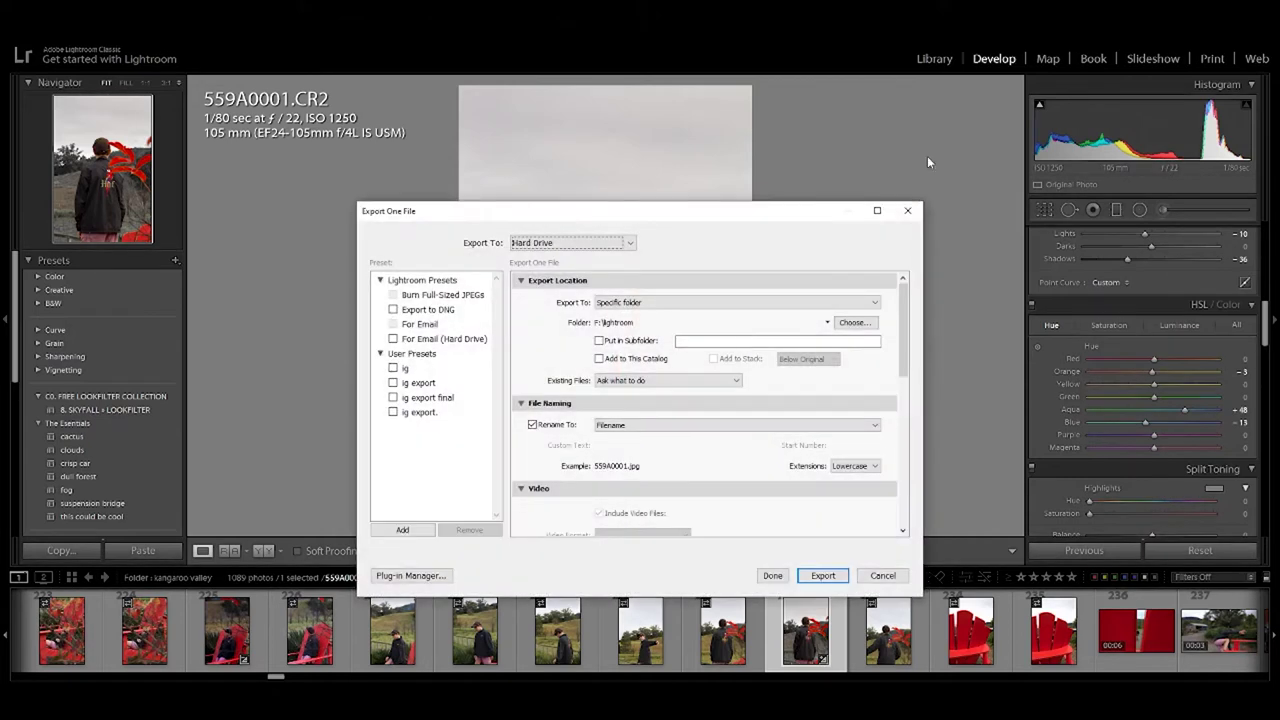
Export 559A0001.CR2 as 559A0001.jpg and select the barn photo 559A0008 in the filmstrip.
left_click(845, 576)
key("Right")
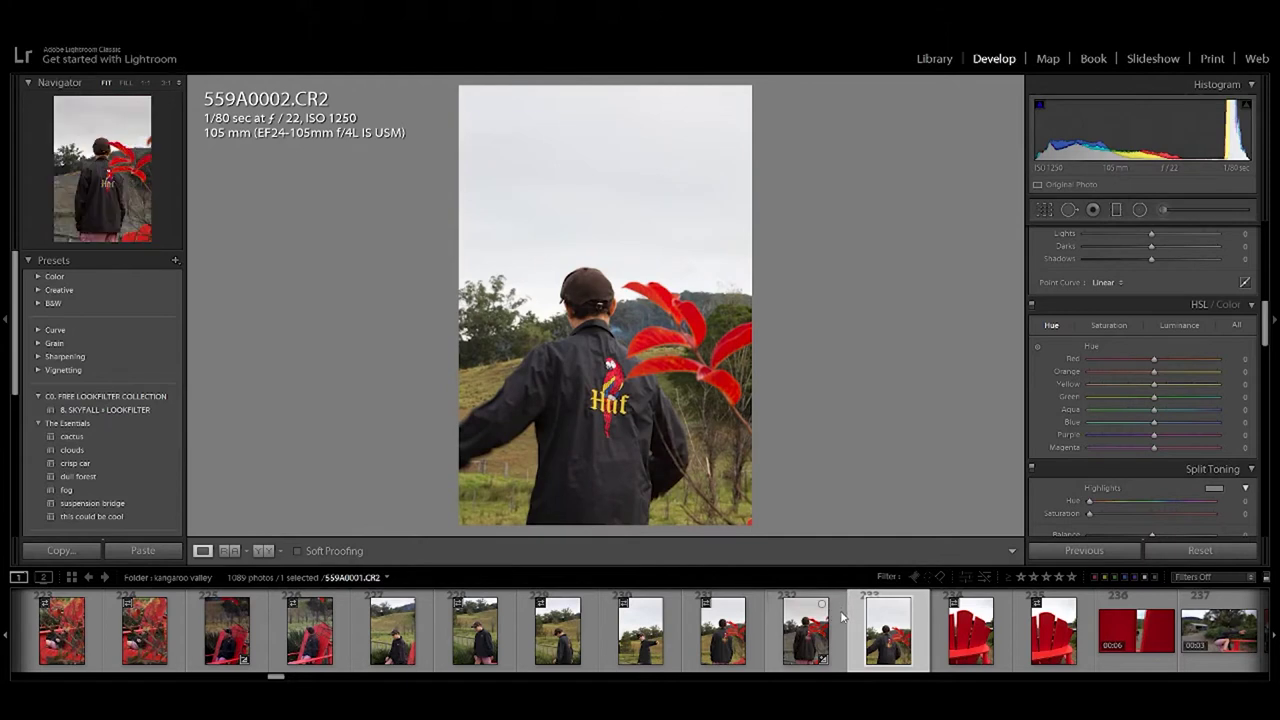
scroll(843, 617, "down", 5)
left_click(987, 648)
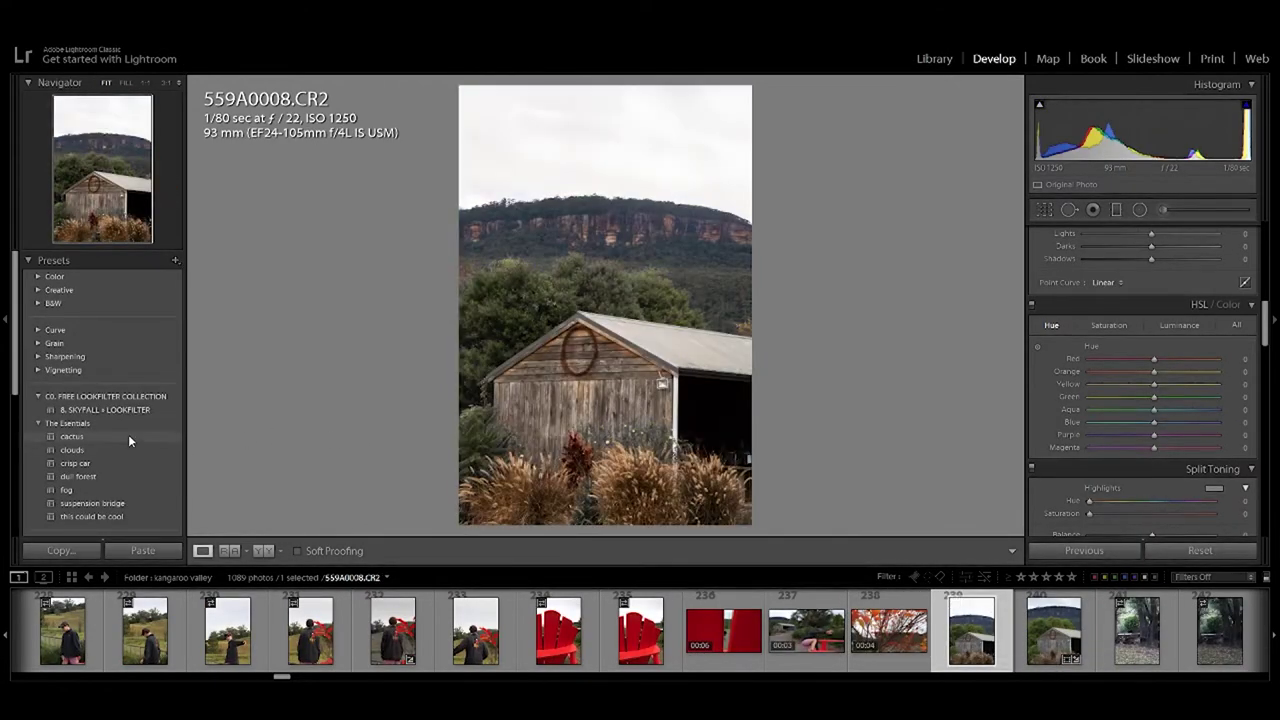
Apply the cactus preset to the barn photo, tweak its exposure, and inspect the floodlight at 1:1.
left_click(129, 437)
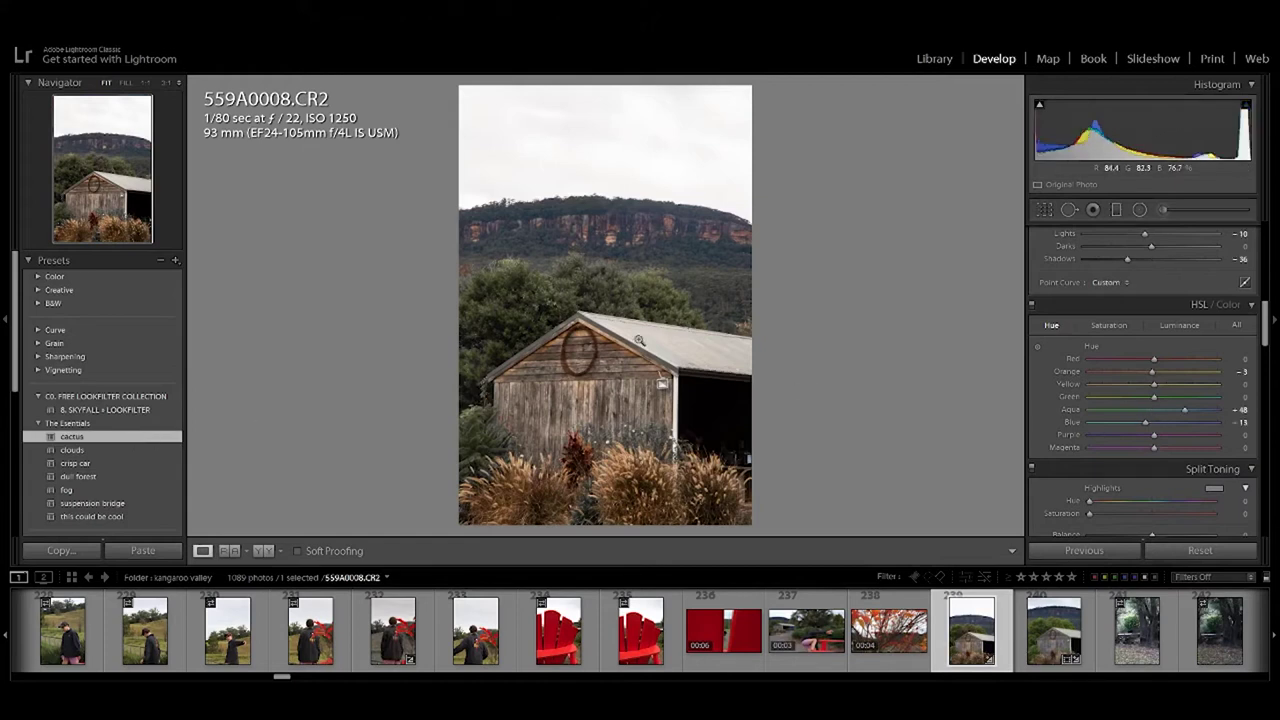
scroll(1081, 346, "up", 5)
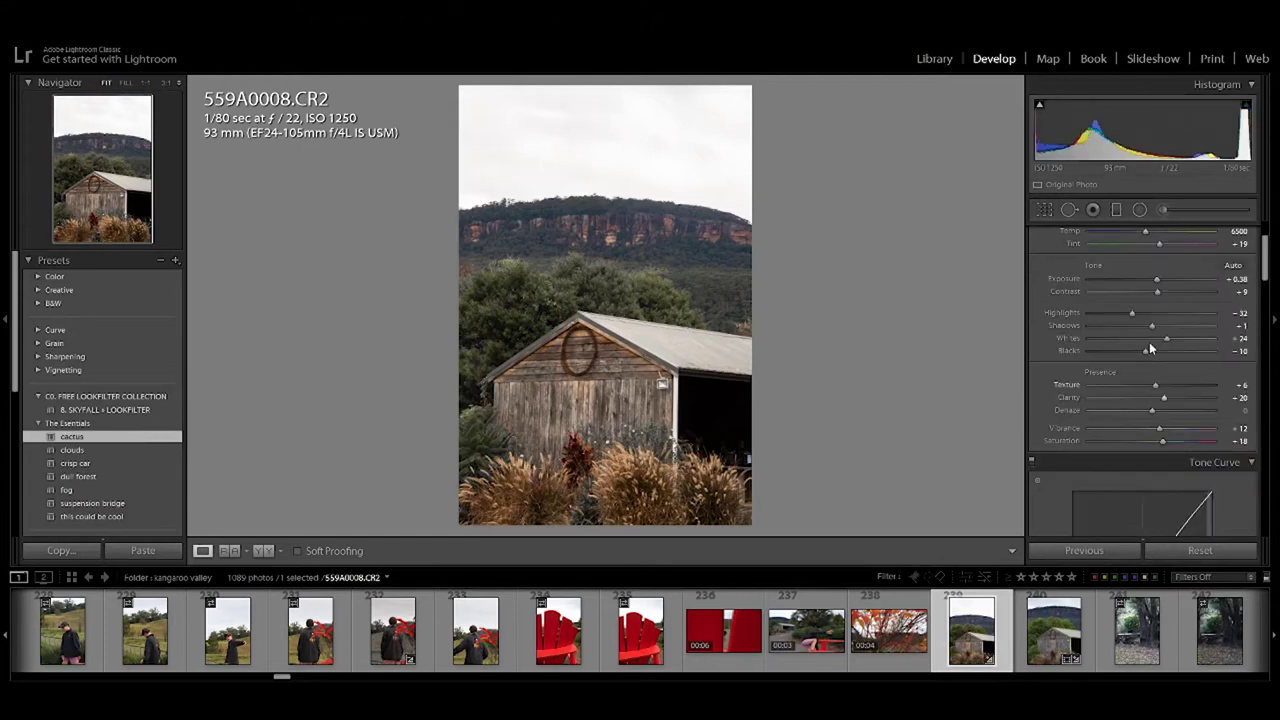
scroll(1138, 340, "up", 3)
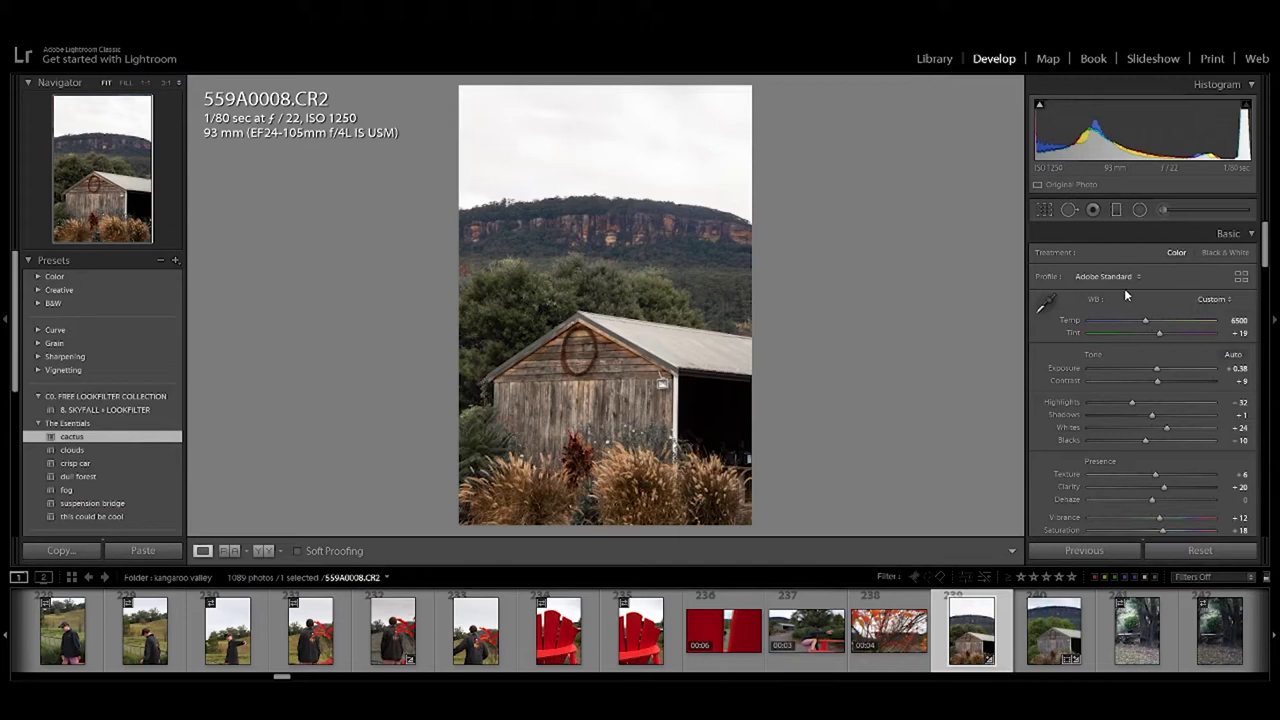
left_click_drag(1152, 368, 1150, 371)
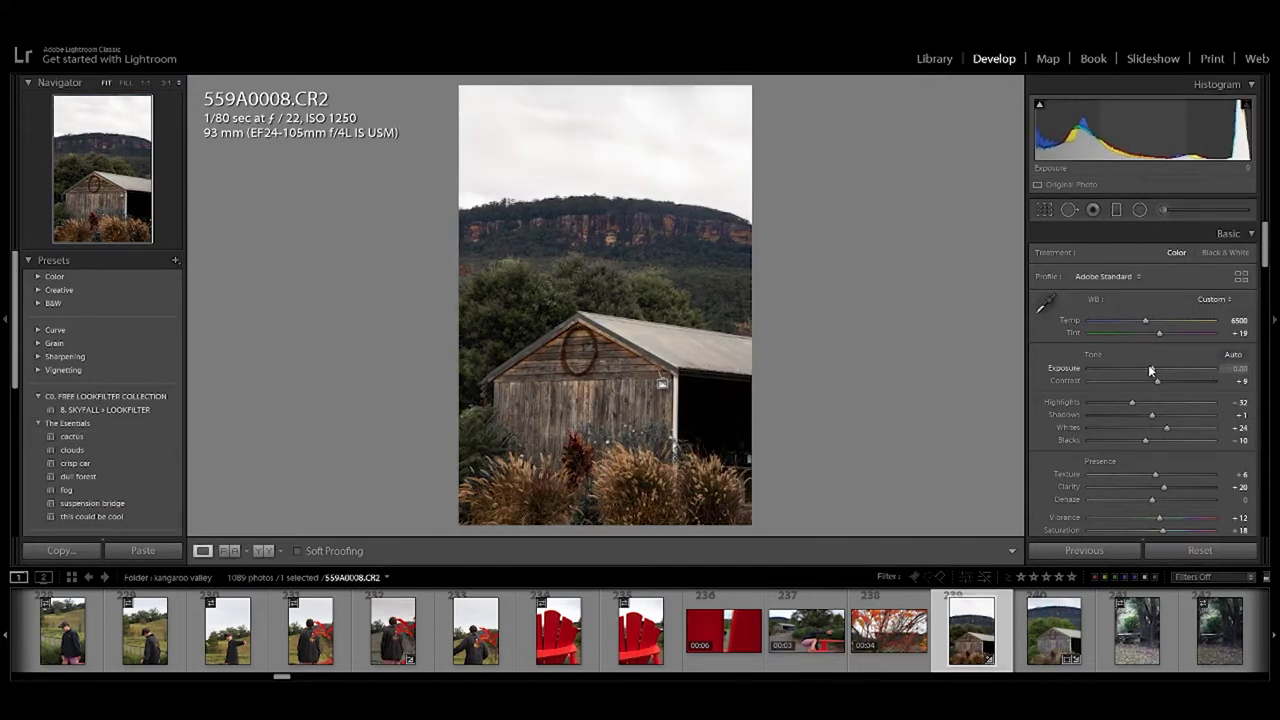
left_click(663, 383)
left_click_drag(663, 383, 655, 364)
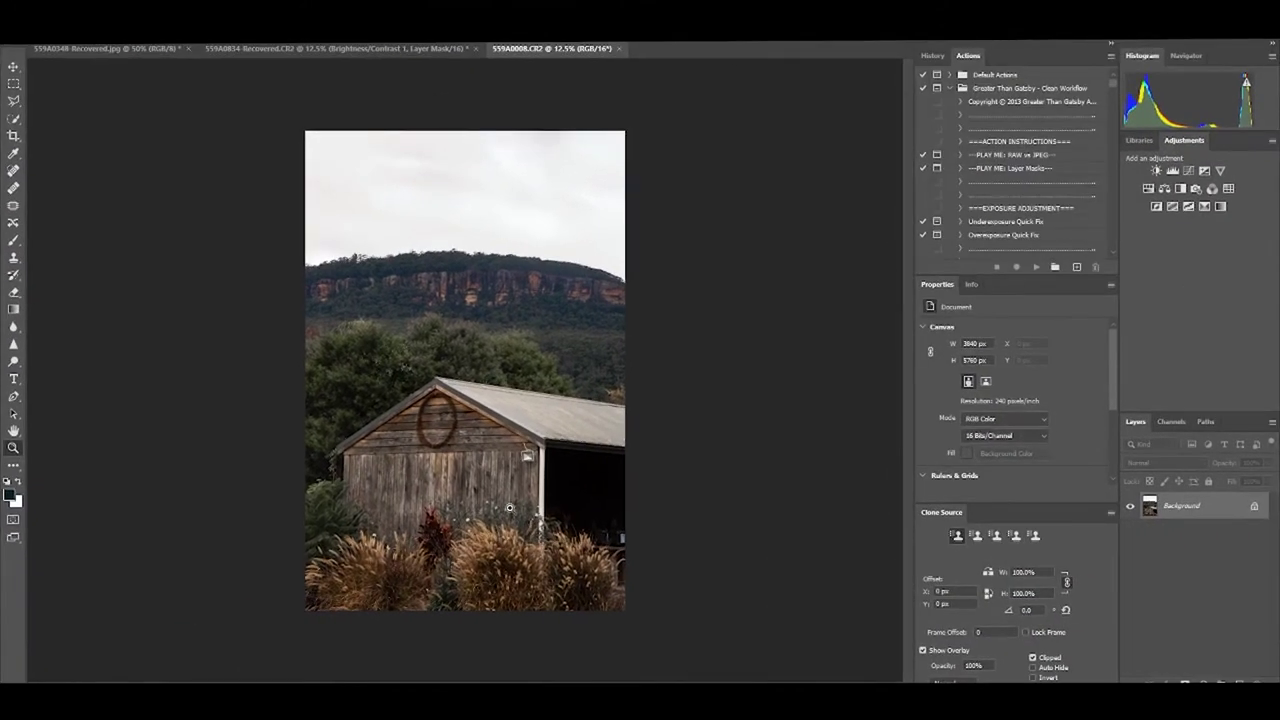
Quick-select the floodlight and surrounding wall up to the roof edge.
left_click_drag(530, 453, 538, 459)
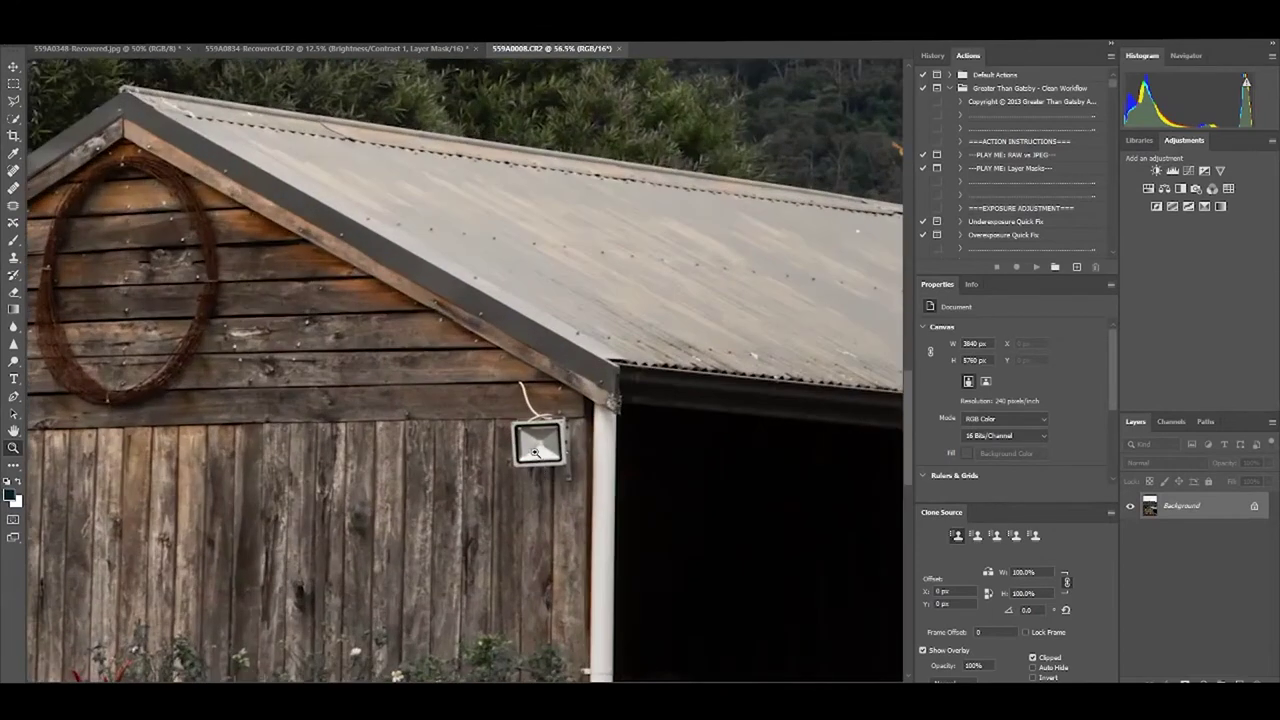
left_click(15, 118)
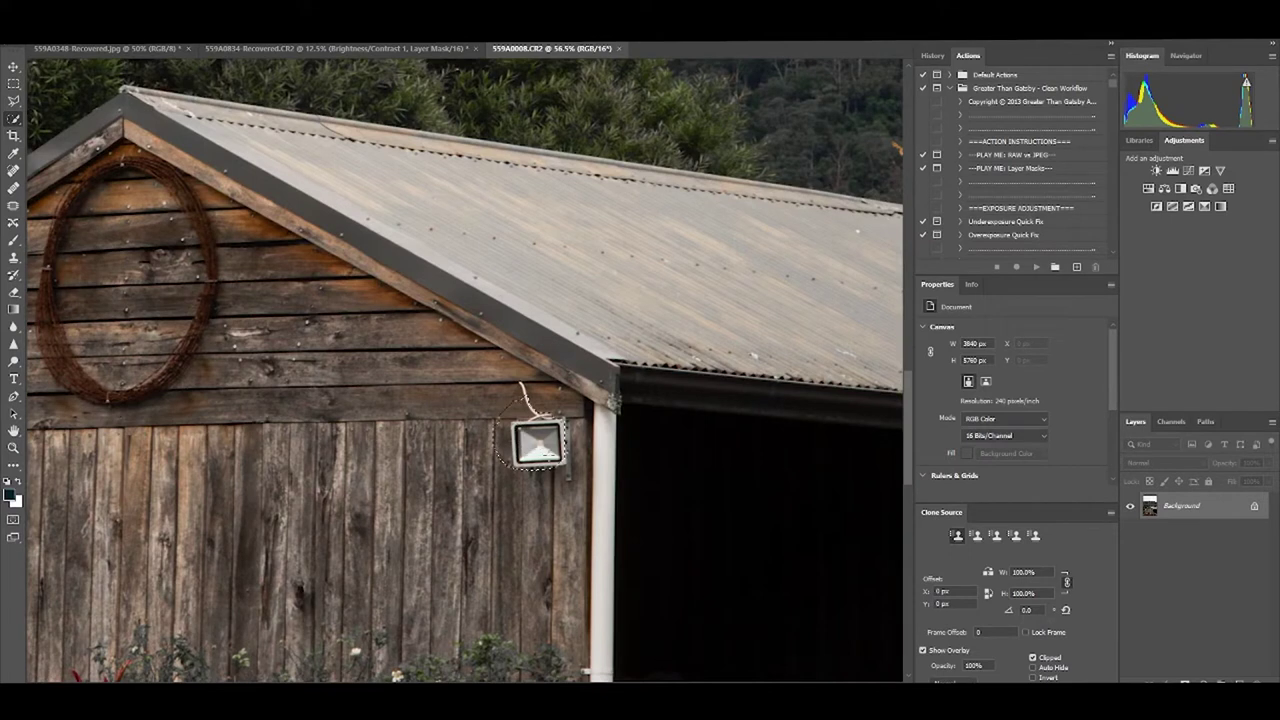
left_click_drag(552, 456, 562, 460)
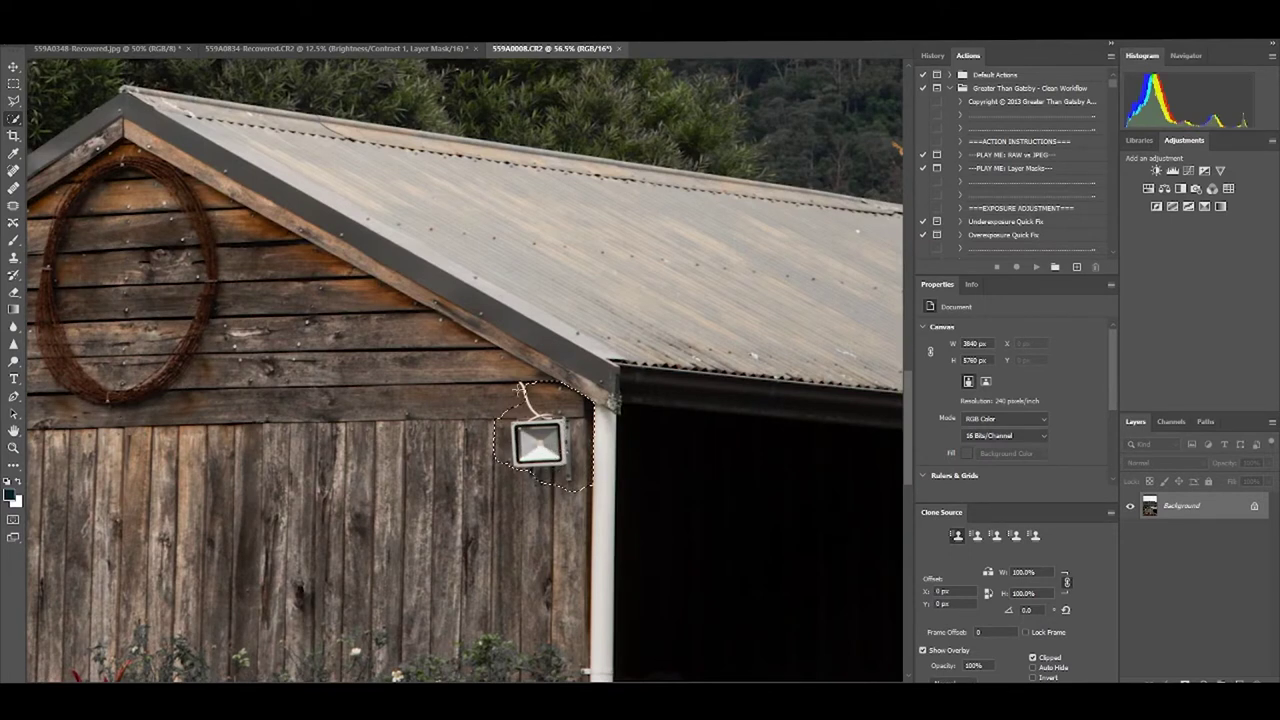
left_click_drag(515, 400, 488, 376)
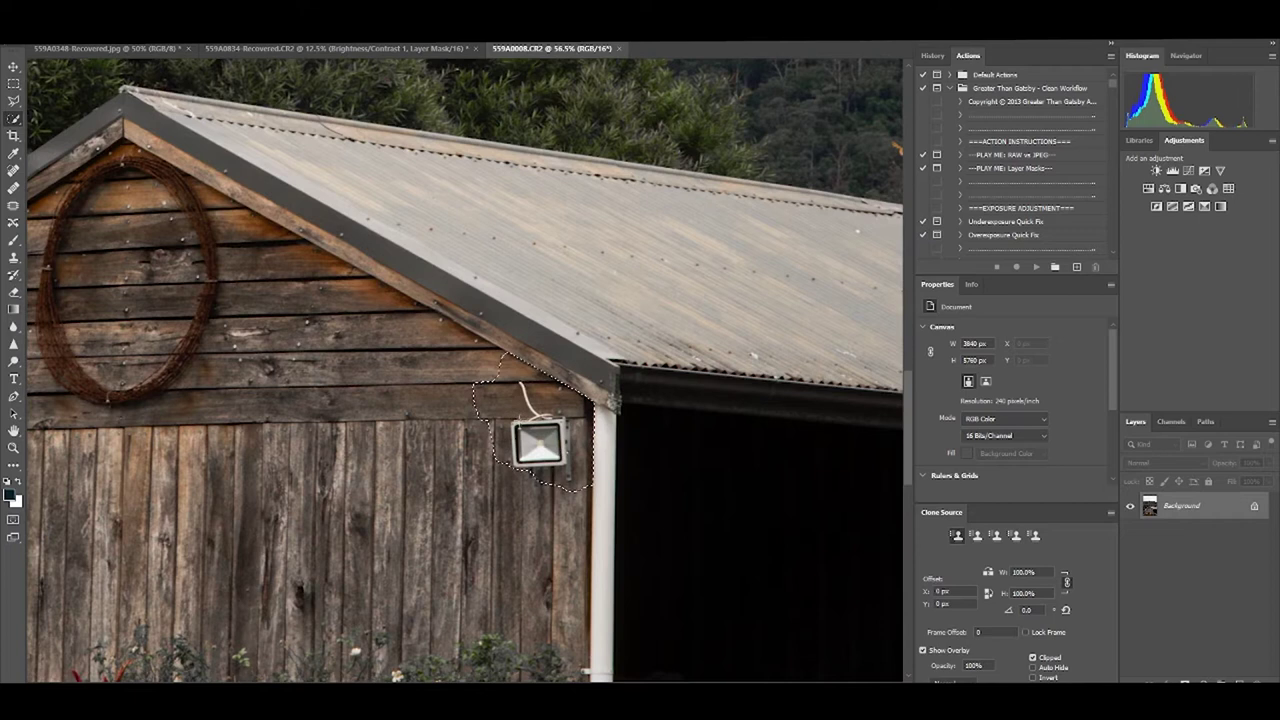
Content-Aware Fill the selection to remove the floodlight, then deselect.
right_click(524, 418)
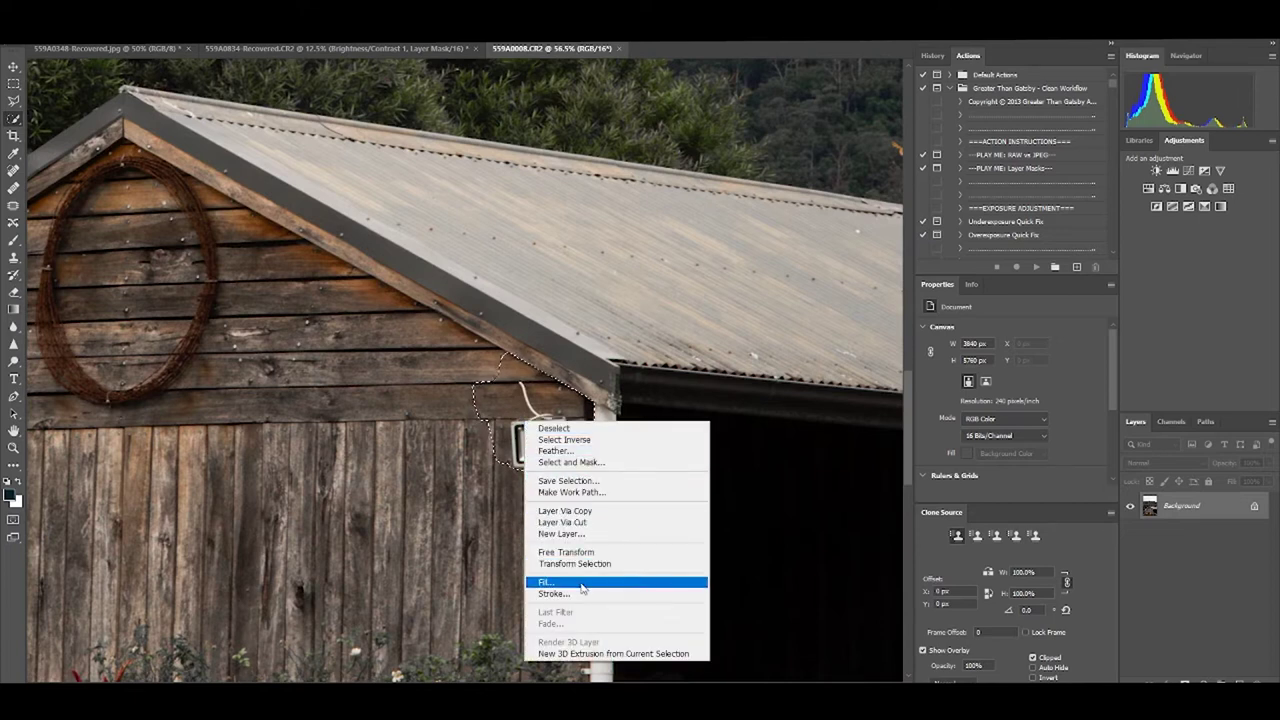
left_click(546, 582)
left_click(716, 196)
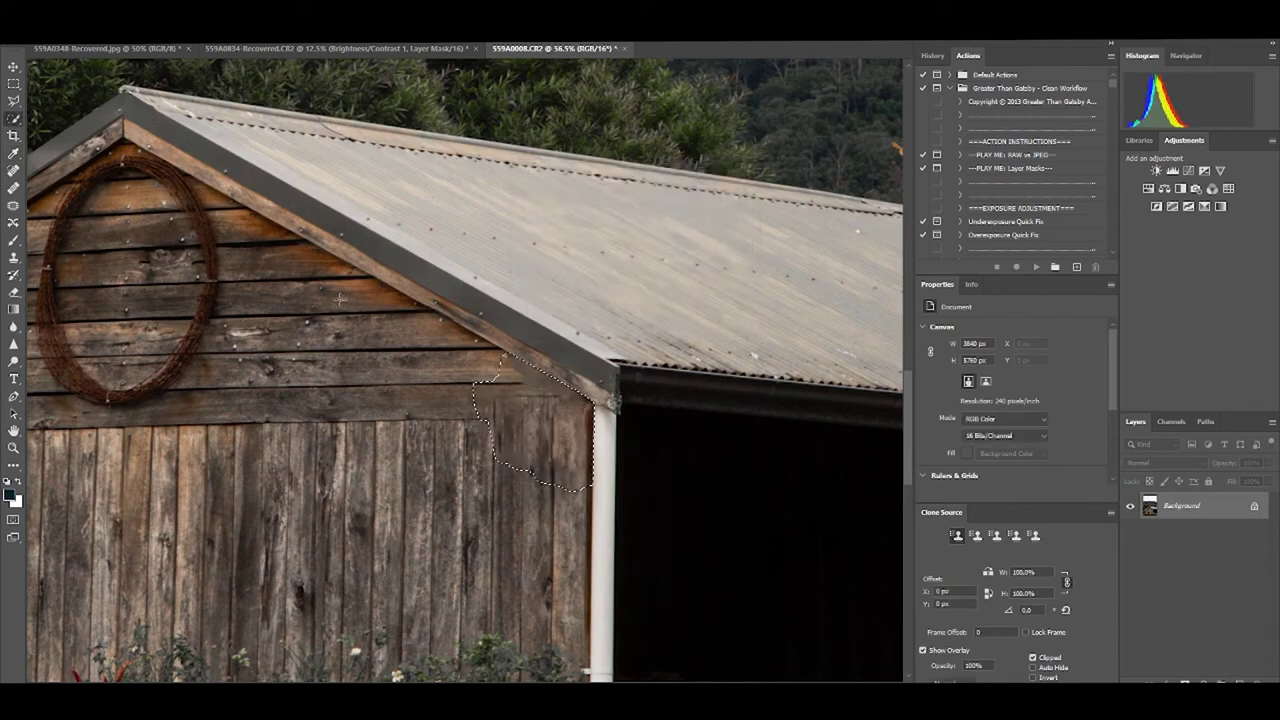
scroll(391, 227, "down", 2)
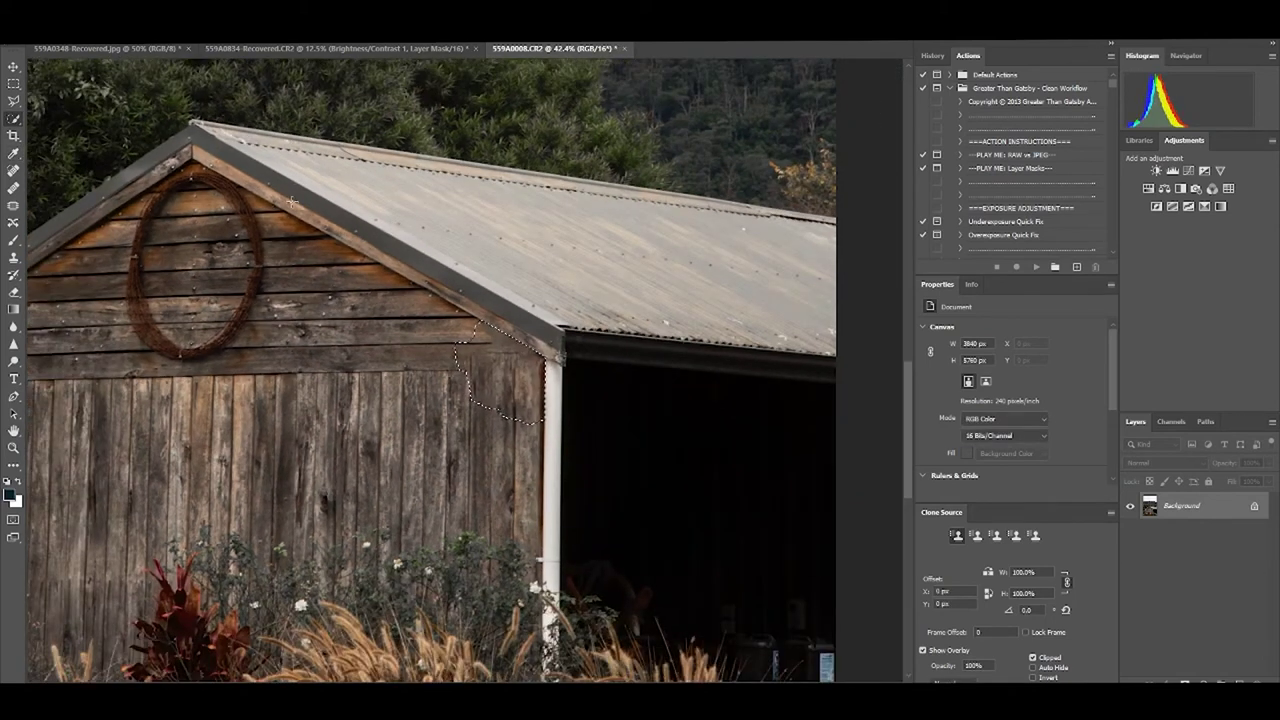
key("ctrl+d")
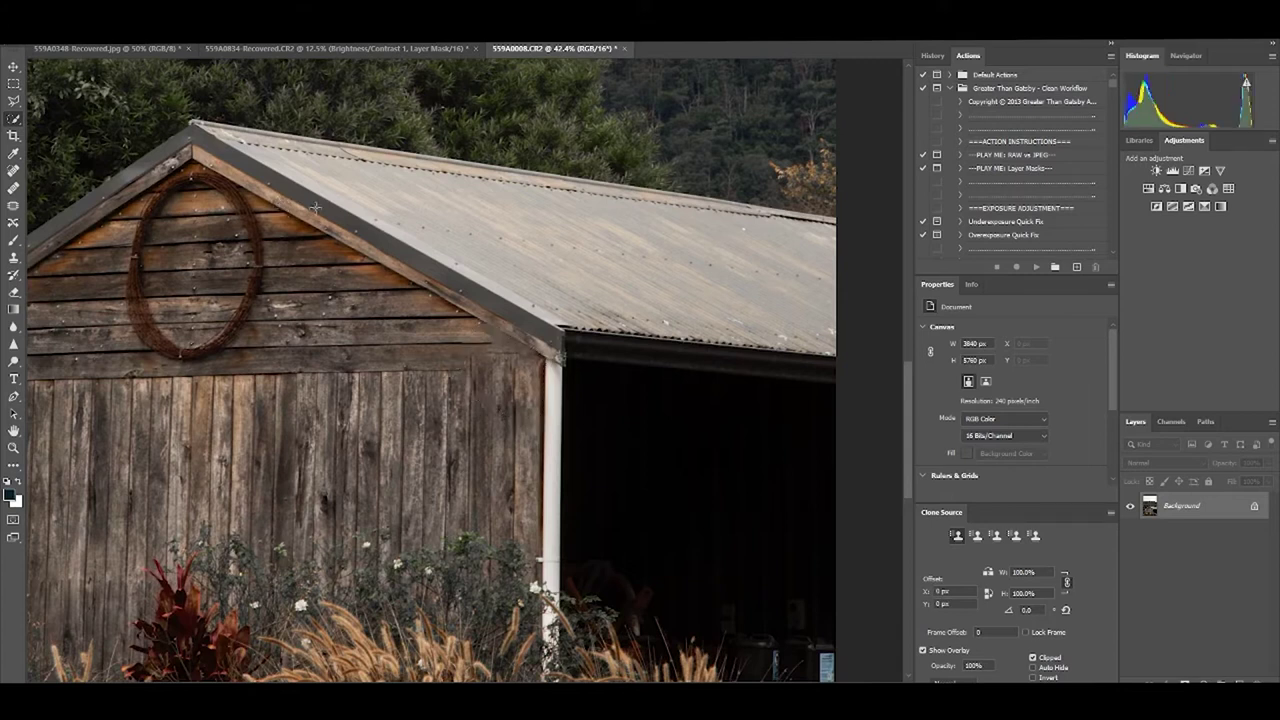
Review the retouched wall and save the image as 559A0008-Edit.tif.
scroll(315, 207, "down", 2)
scroll(300, 220, "down", 2)
scroll(250, 265, "down", 3)
scroll(250, 265, "down", 1)
scroll(250, 265, "up", 1)
scroll(250, 265, "up", 1)
scroll(250, 265, "down", 1)
scroll(250, 265, "down", 2)
scroll(250, 265, "up", 2)
scroll(250, 265, "down", 1)
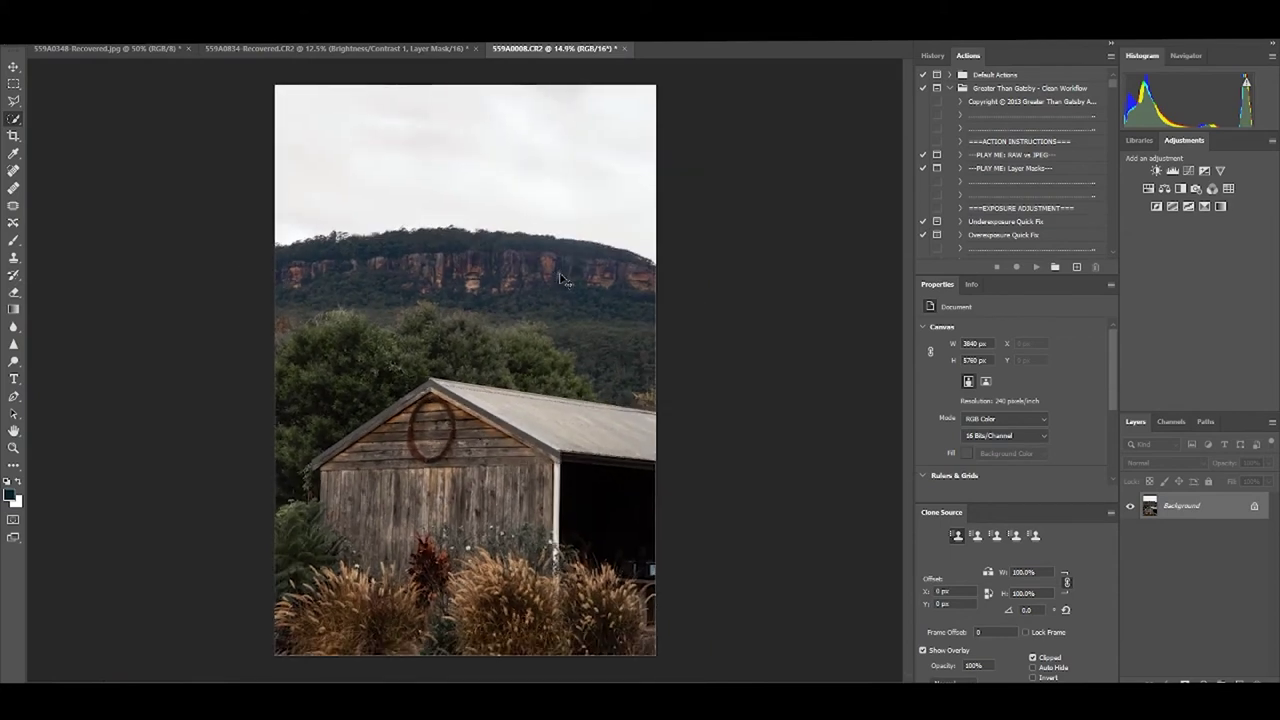
key("ctrl+s")
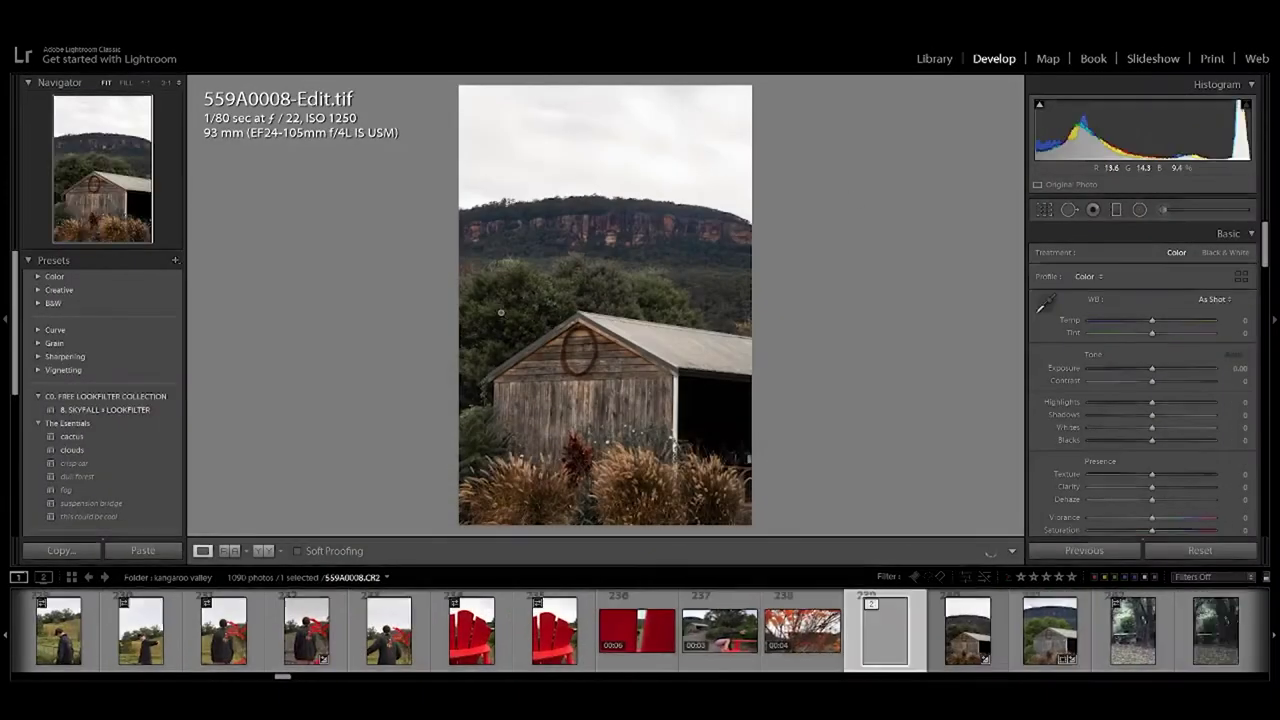
Inspect the retouched barn wall at 1:1 and compare it with the original 559A0008.CR2.
left_click(612, 382)
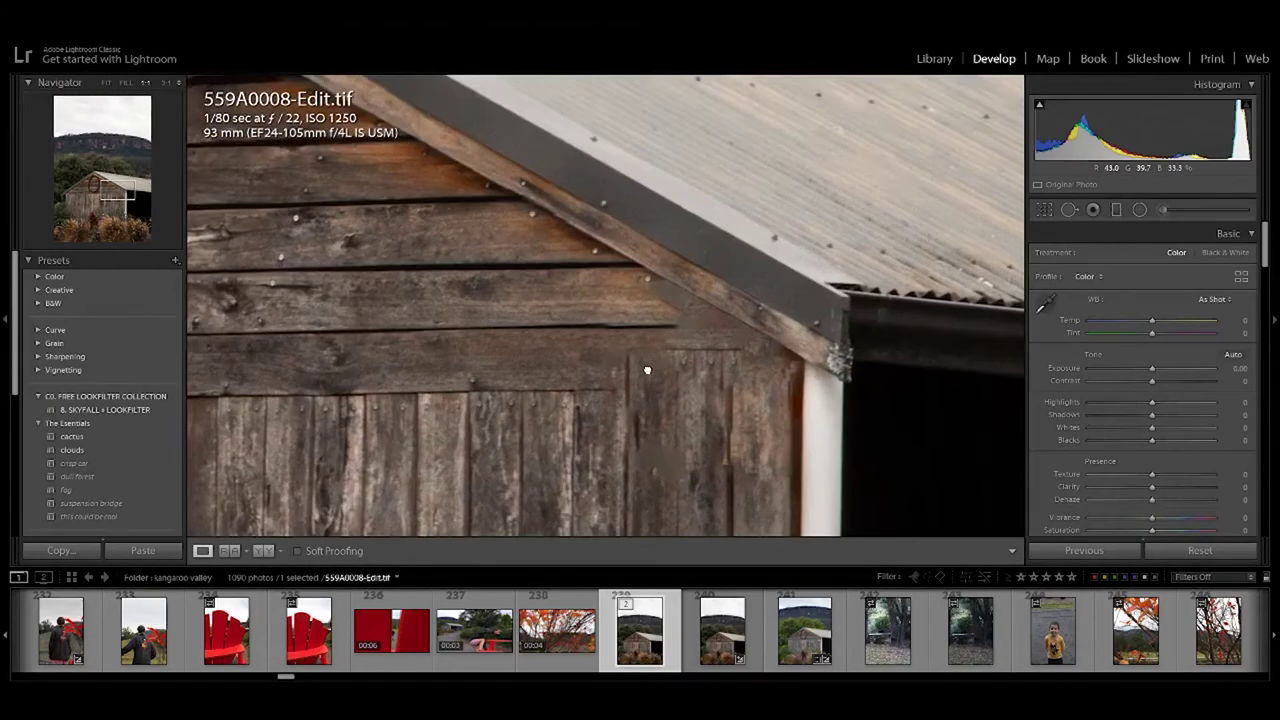
left_click_drag(605, 350, 700, 249)
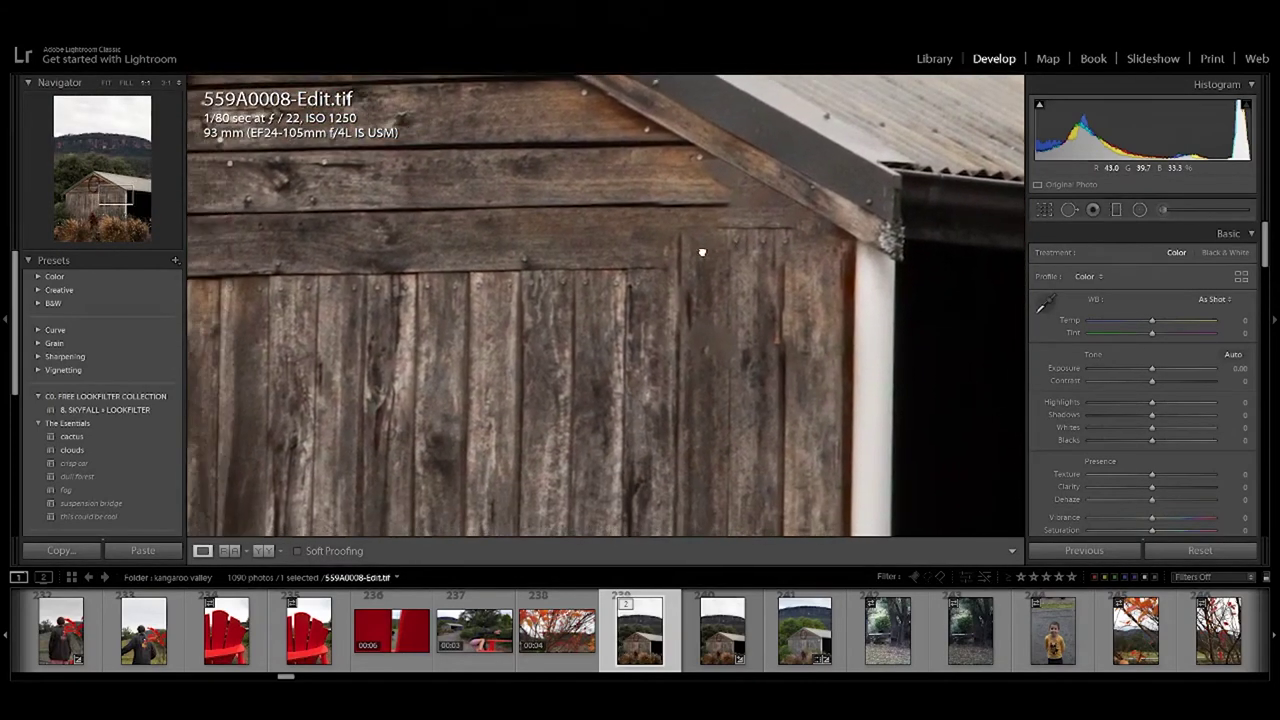
left_click(703, 249)
left_click_drag(638, 381, 630, 336)
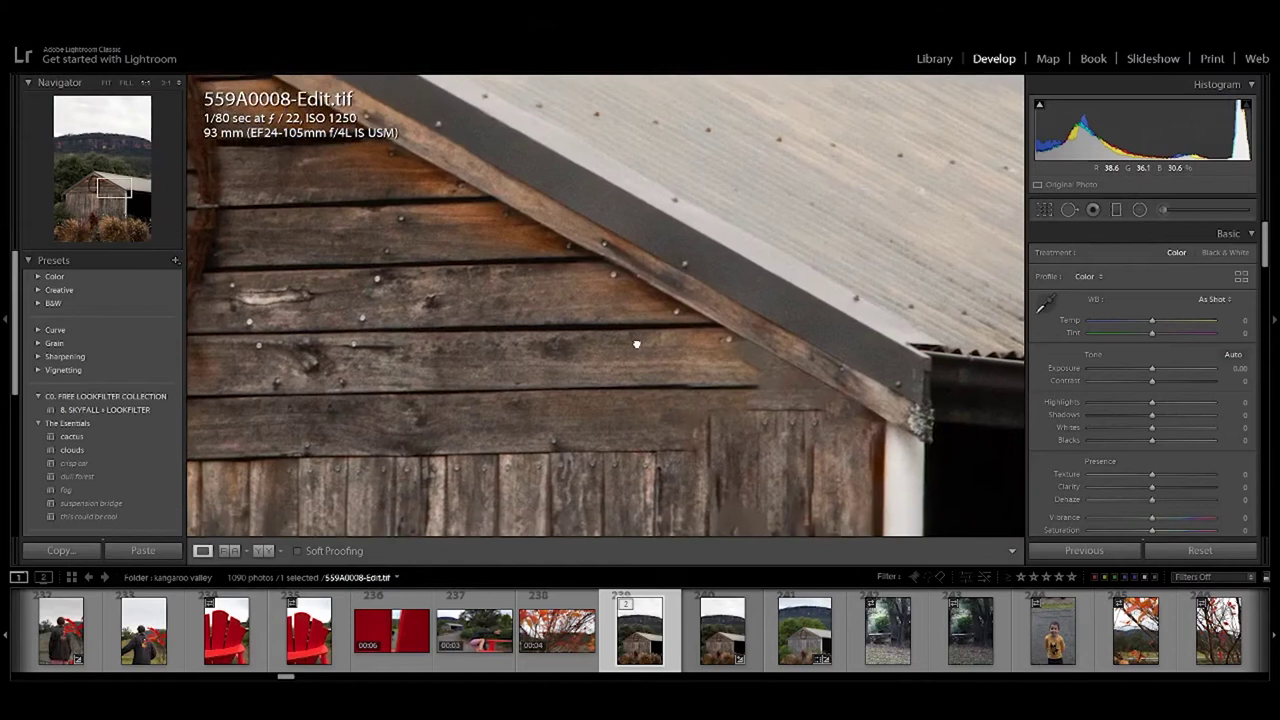
left_click(630, 336)
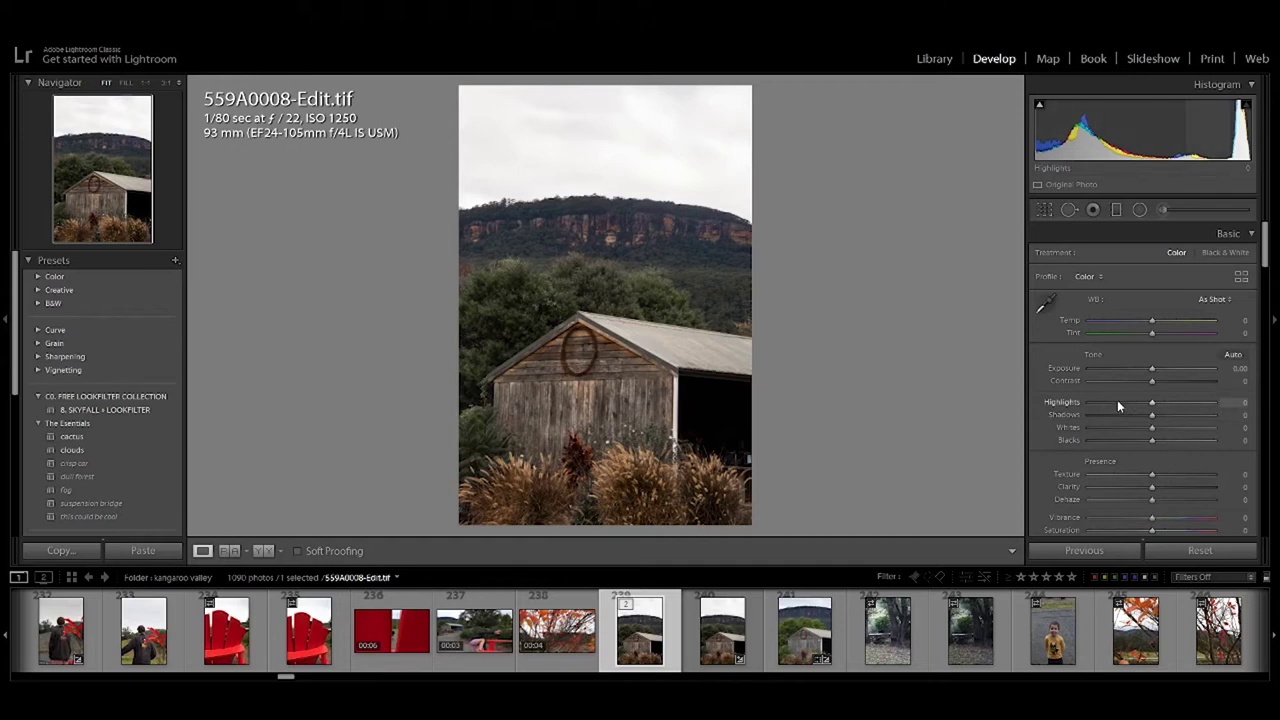
left_click(732, 636)
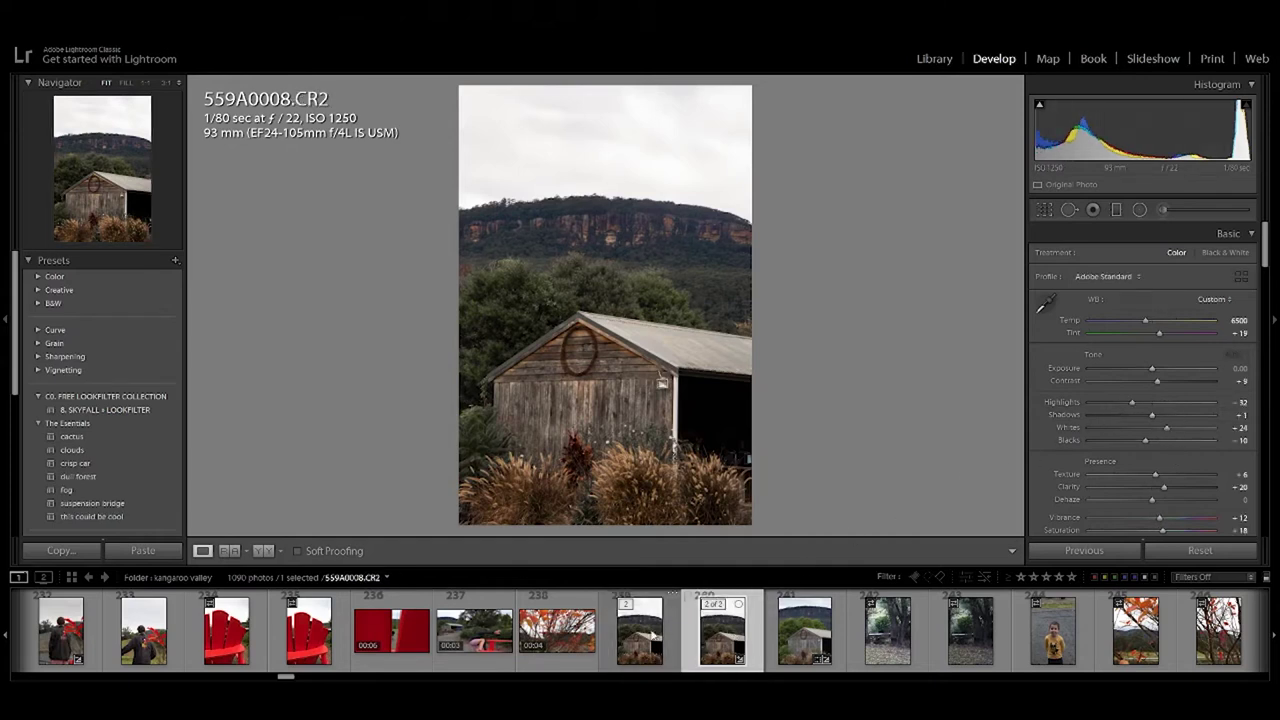
left_click(639, 636)
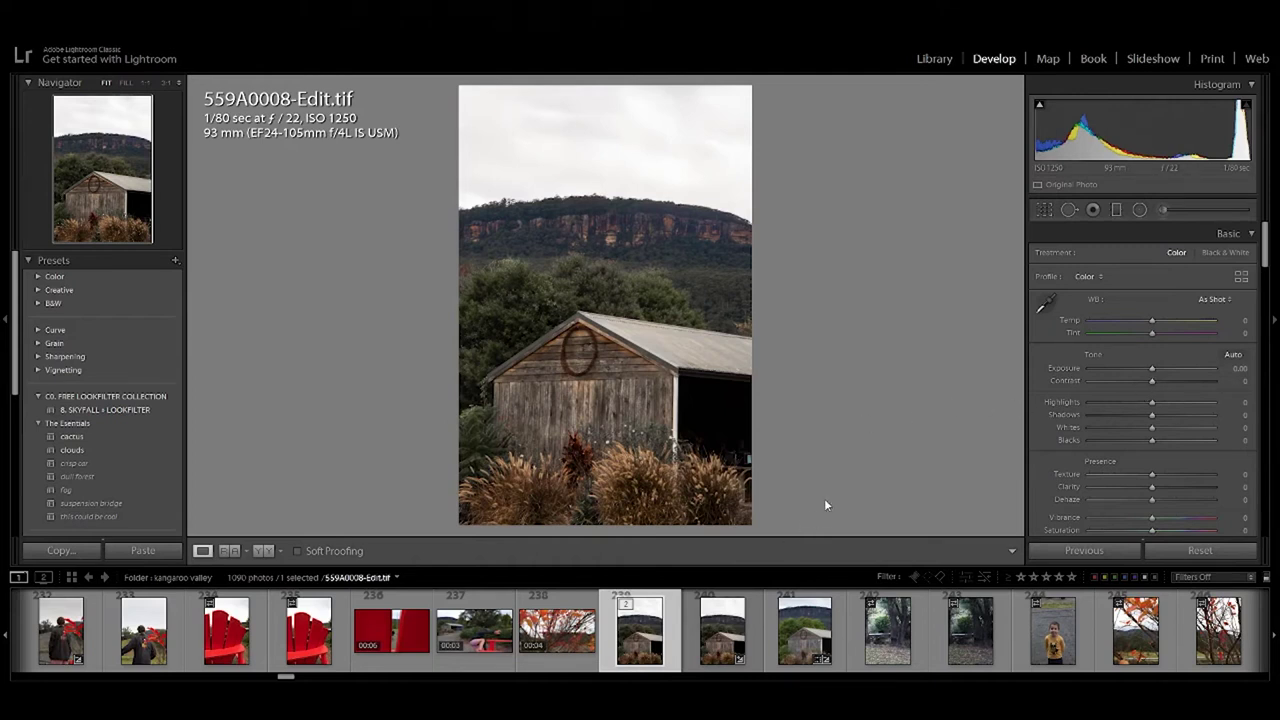
Export the edited barn TIF and open the suspension bridge photo 559A0032.CR2.
key("ctrl+shift+e")
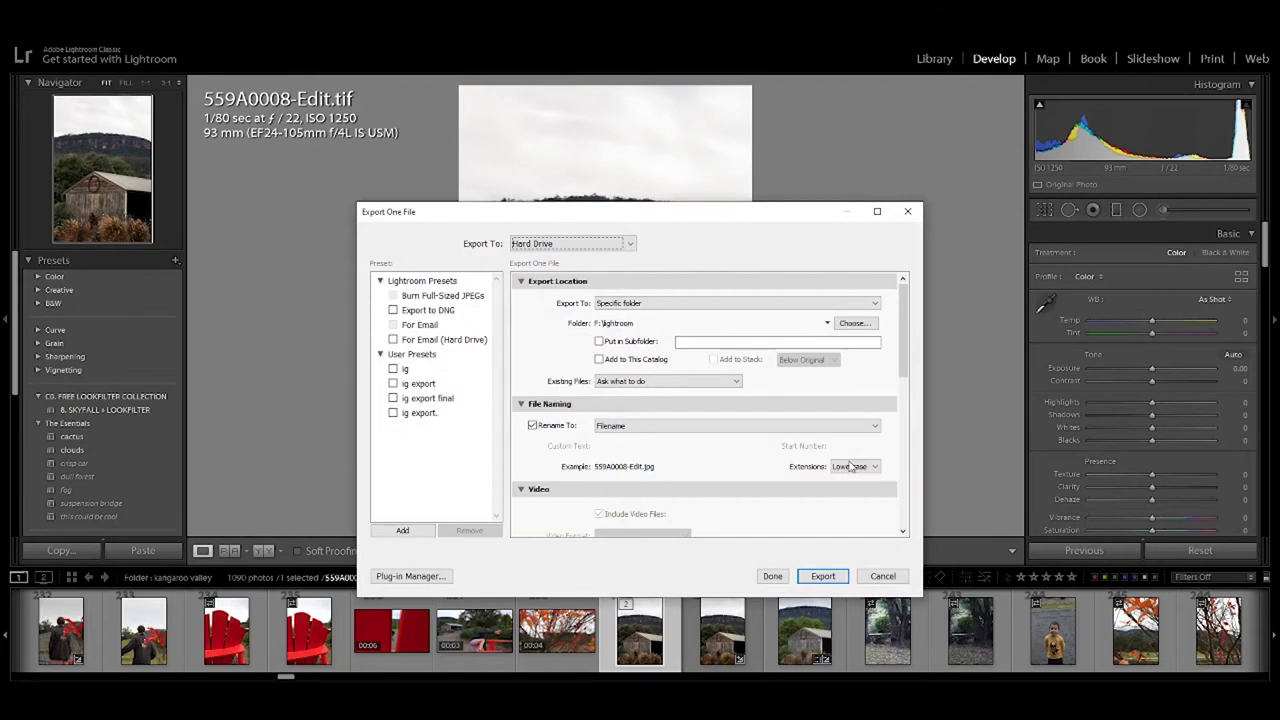
left_click(836, 576)
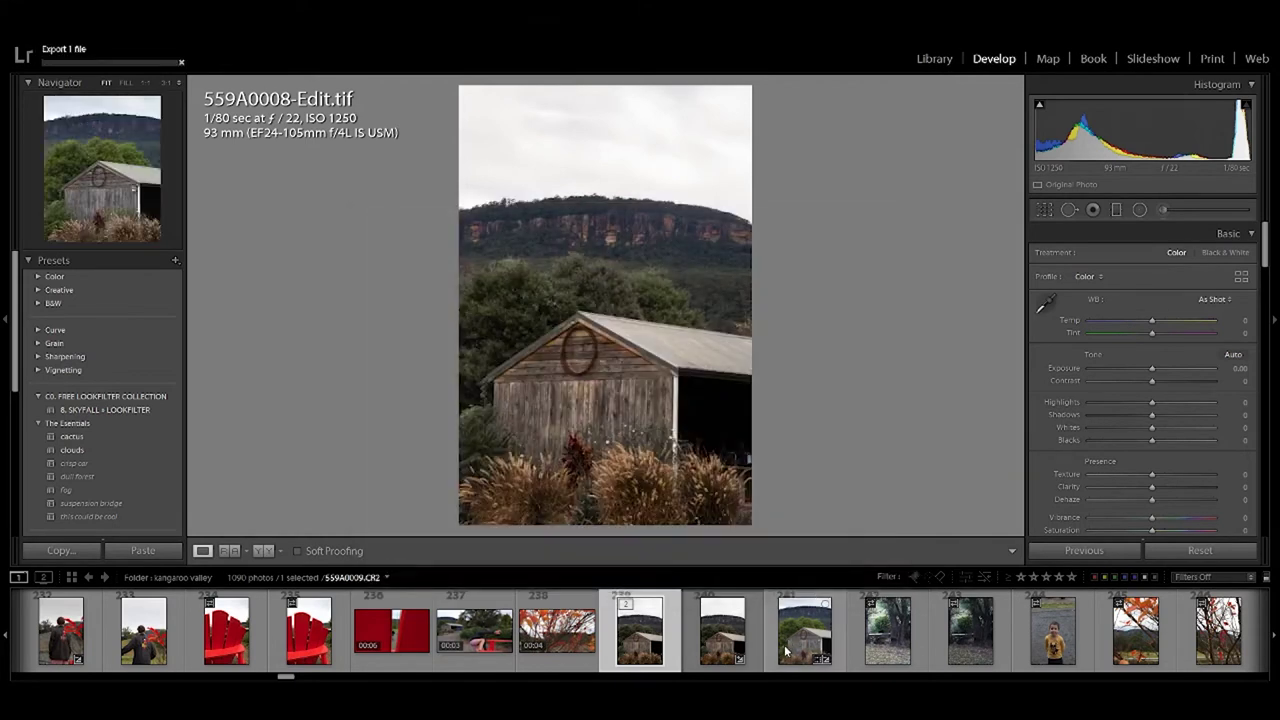
scroll(828, 645, "down", 5)
scroll(825, 639, "down", 3)
scroll(825, 639, "down", 3)
left_click(643, 630)
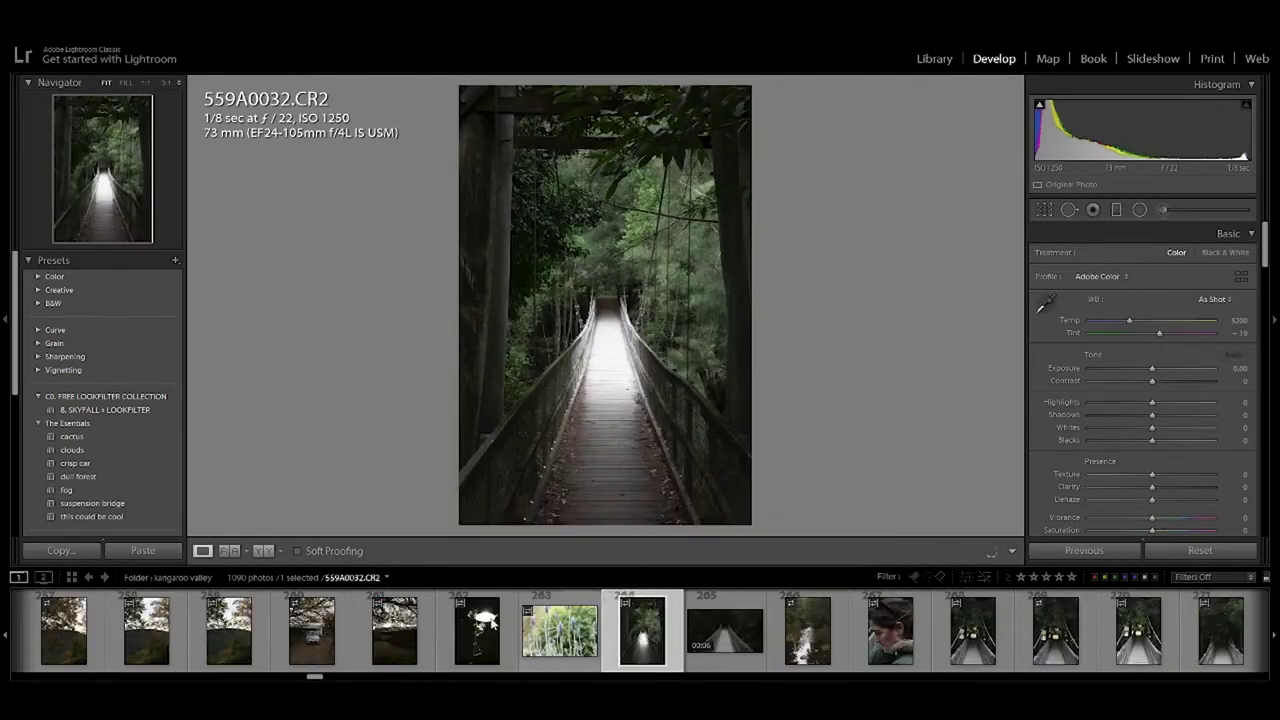
Browse the lamp, river, bridge, storefront and 559A0048 shots, passing hanging plant 559A0049 to mural 559A0054.
left_click(477, 630)
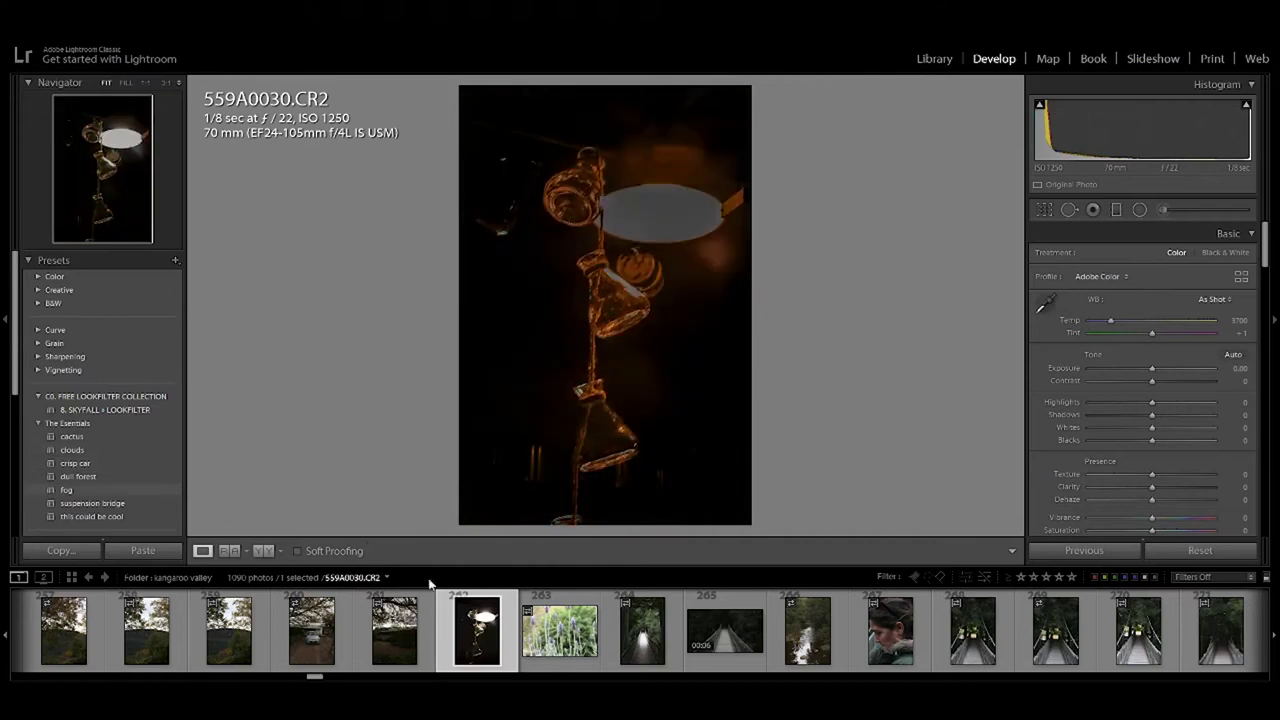
left_click(789, 625)
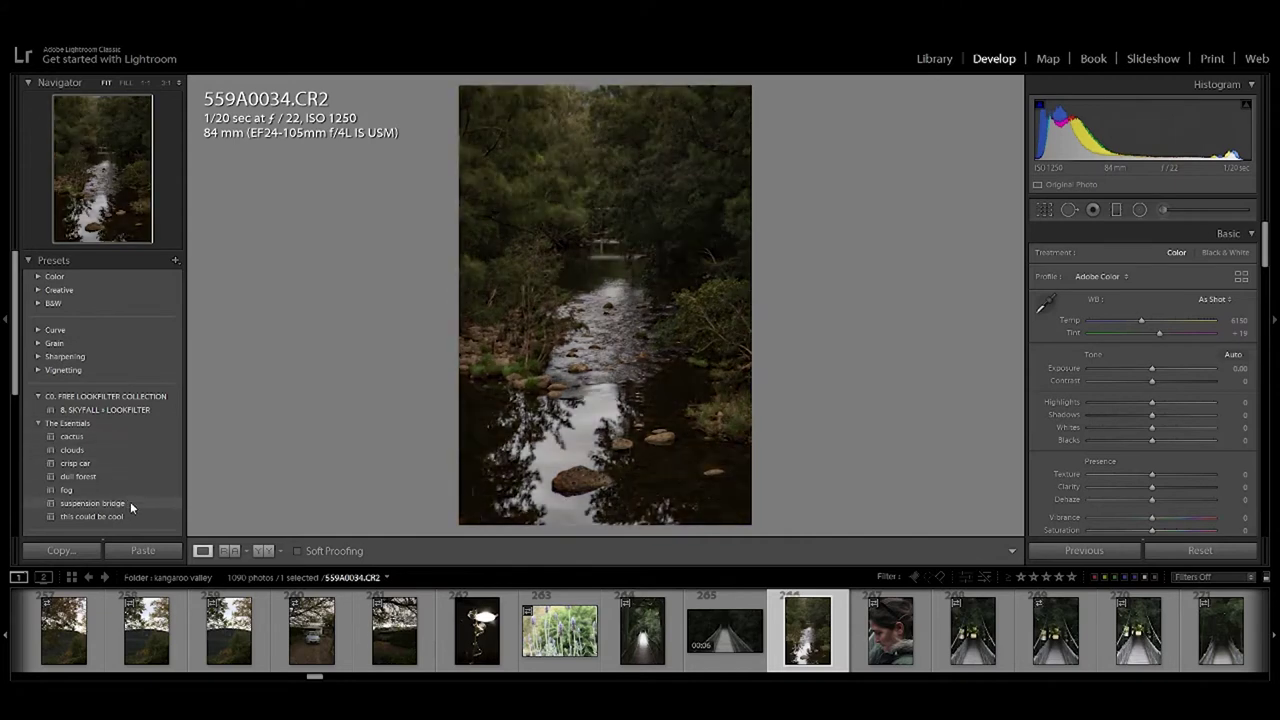
scroll(642, 635, "down", 5)
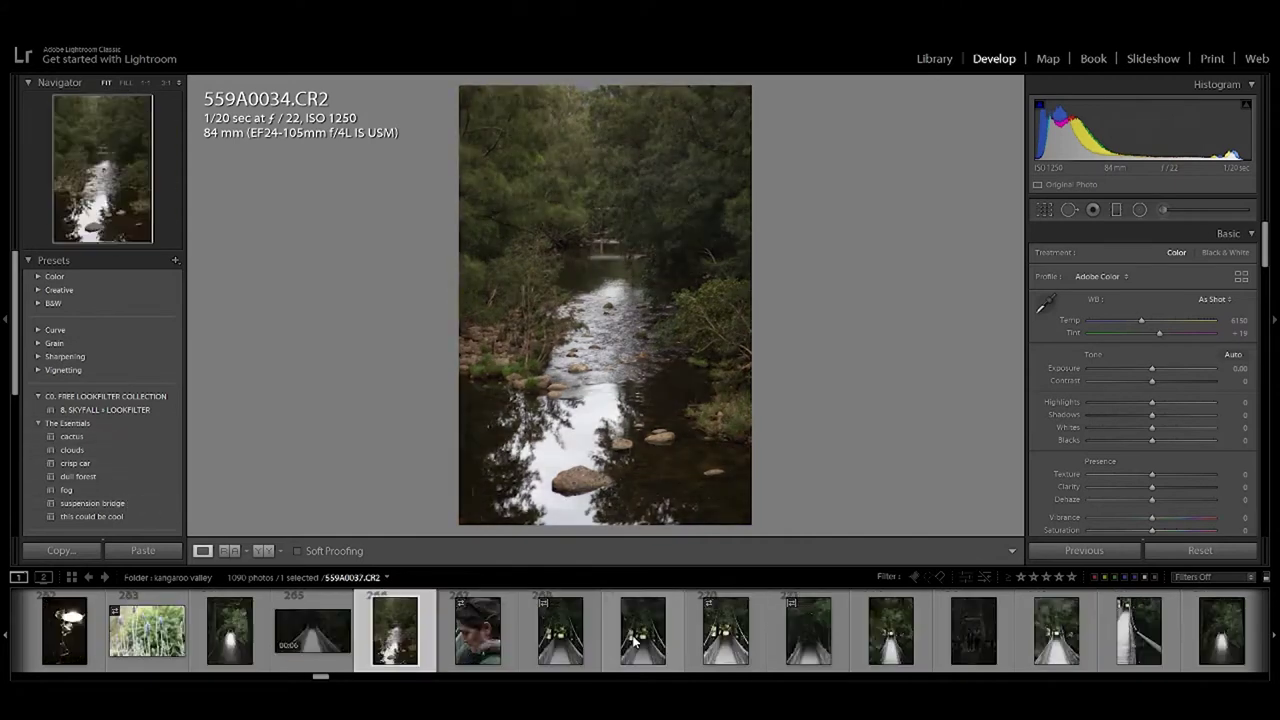
left_click(642, 635)
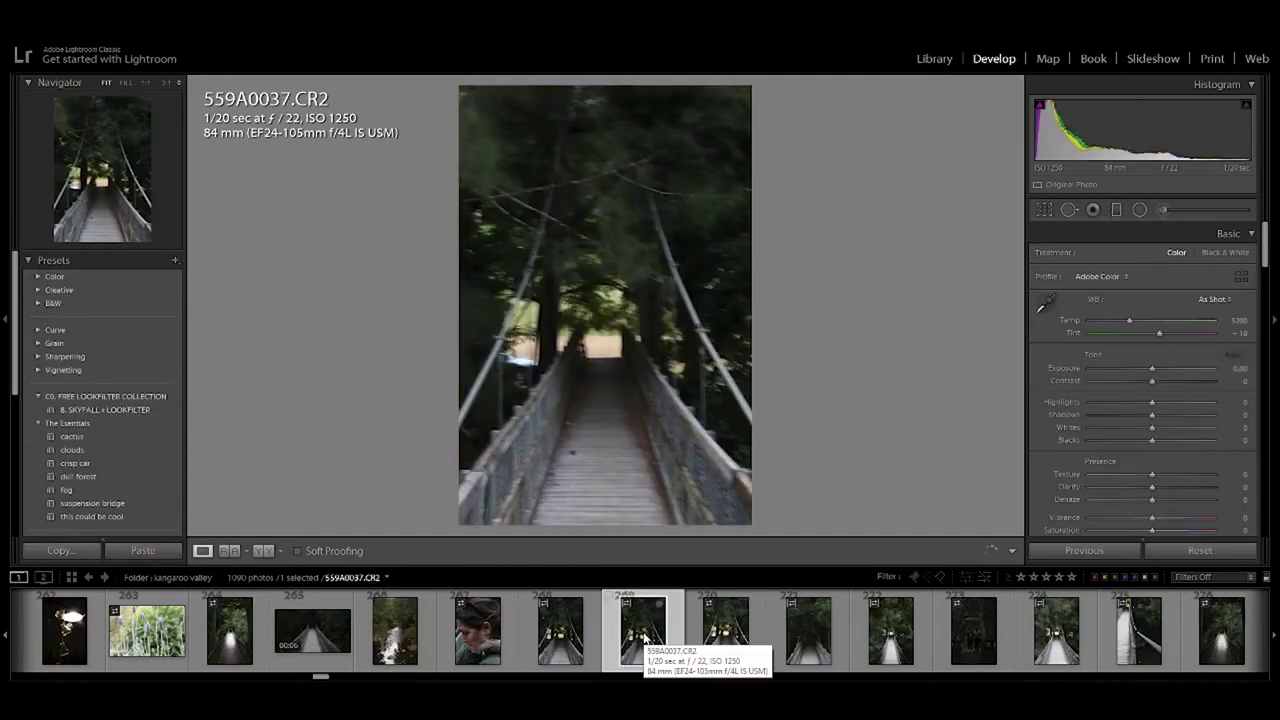
scroll(642, 635, "down", 7)
scroll(650, 637, "down", 8)
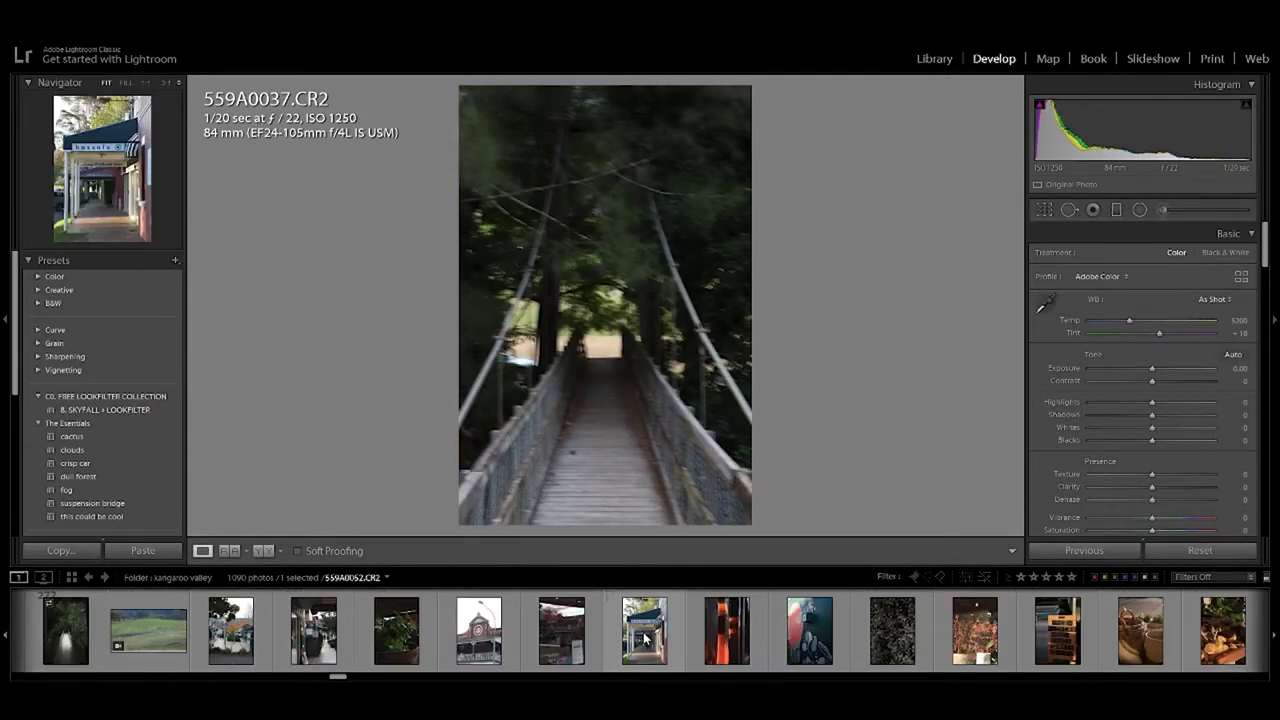
left_click(660, 636)
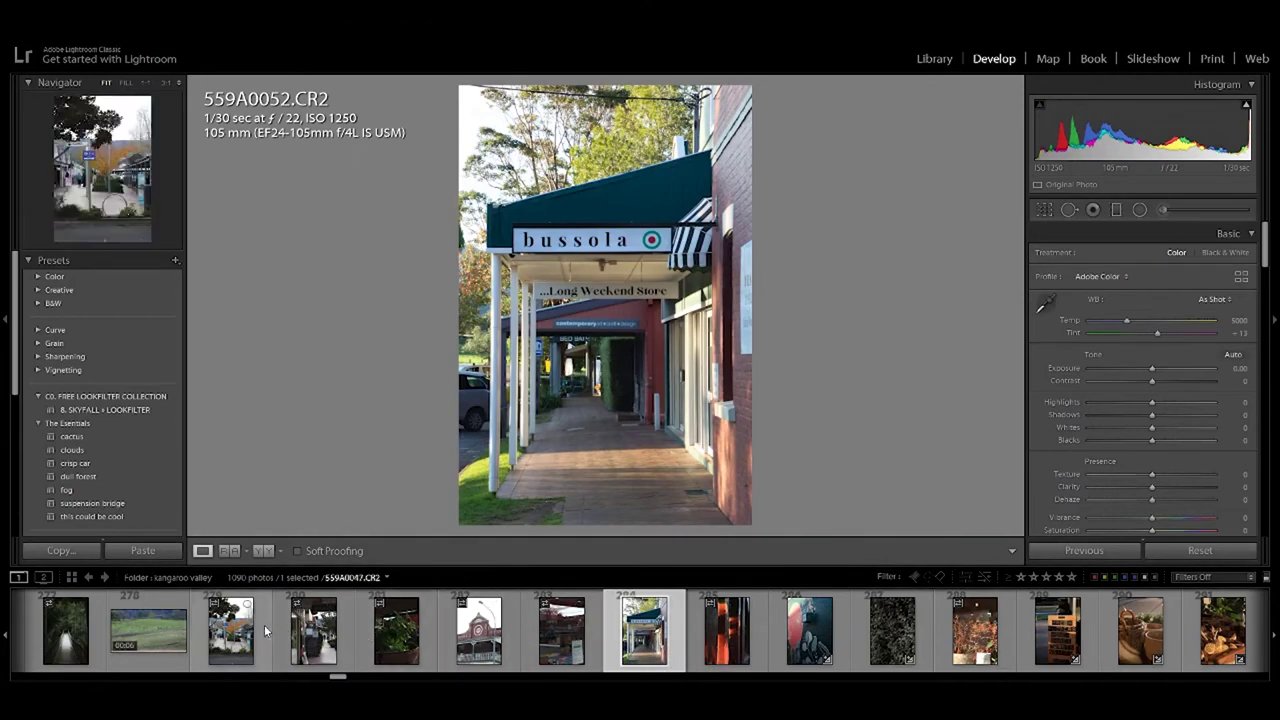
left_click(313, 637)
left_click(398, 632)
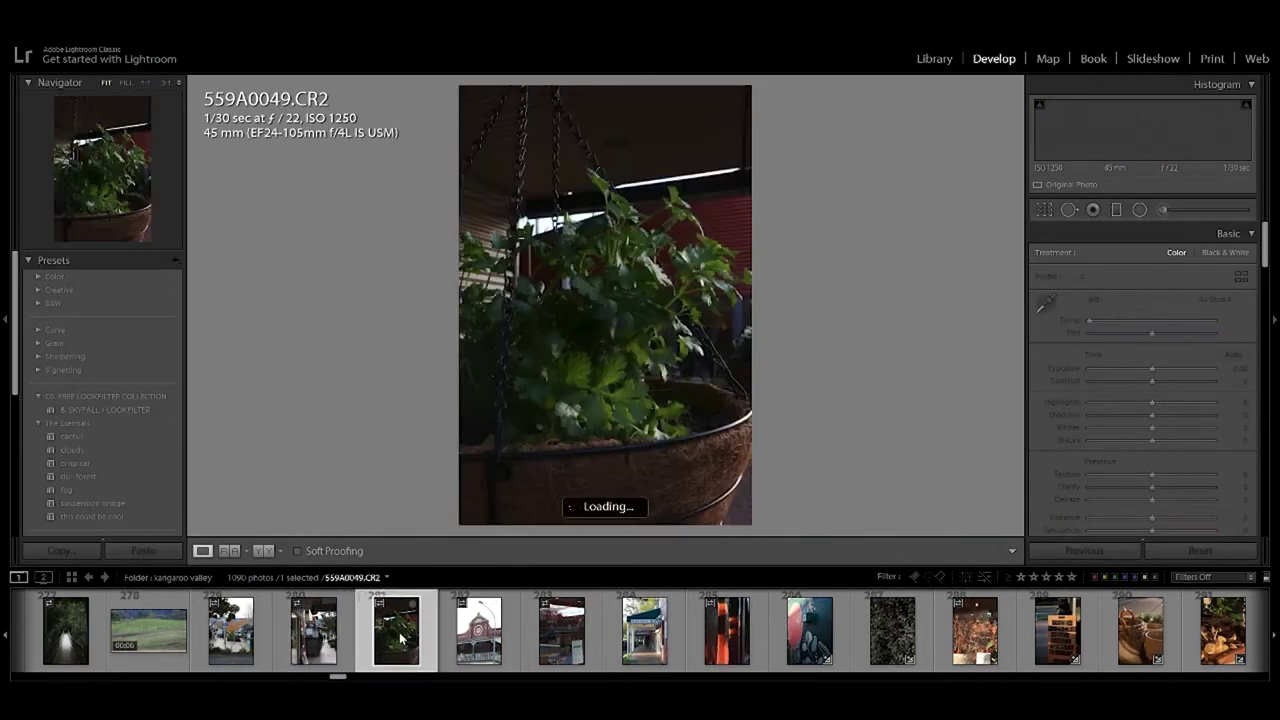
left_click(812, 636)
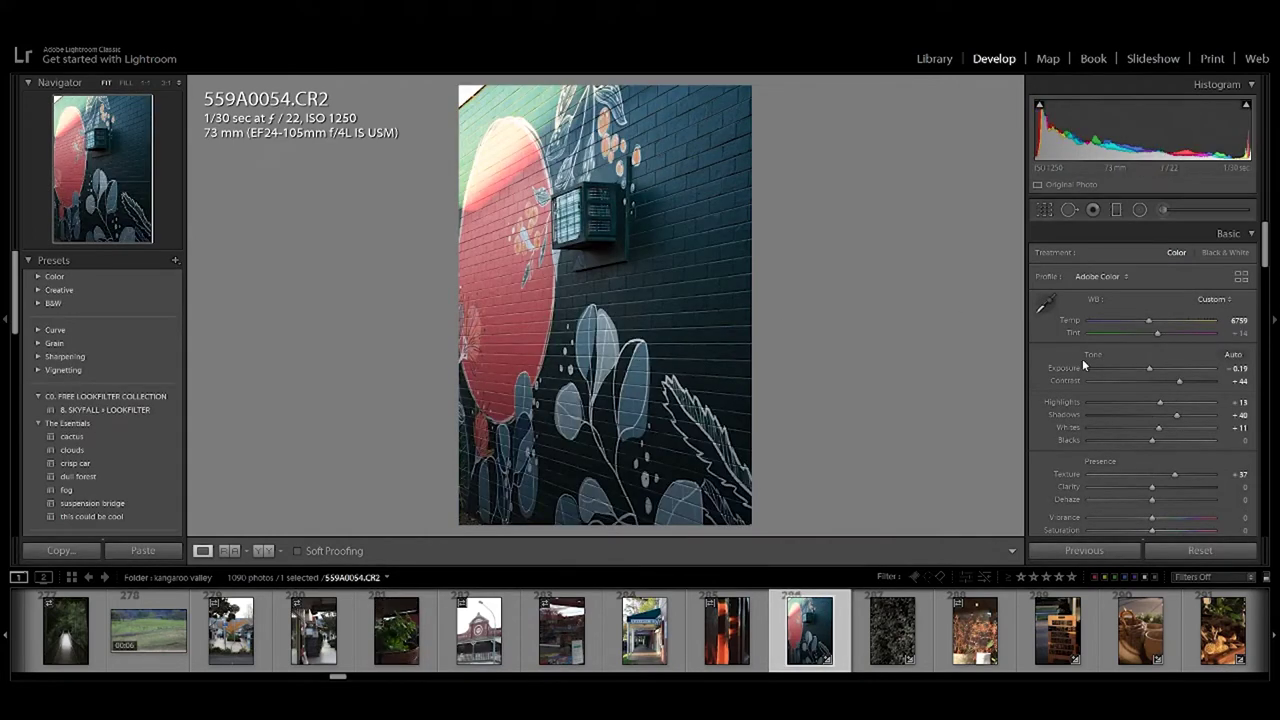
Warm mural photo 559A0054 to Temp 7134 and export it as 559A0054.jpg despite the existing file.
left_click_drag(1150, 368, 1150, 368)
left_click_drag(1149, 320, 1153, 322)
key("ctrl+shift+e")
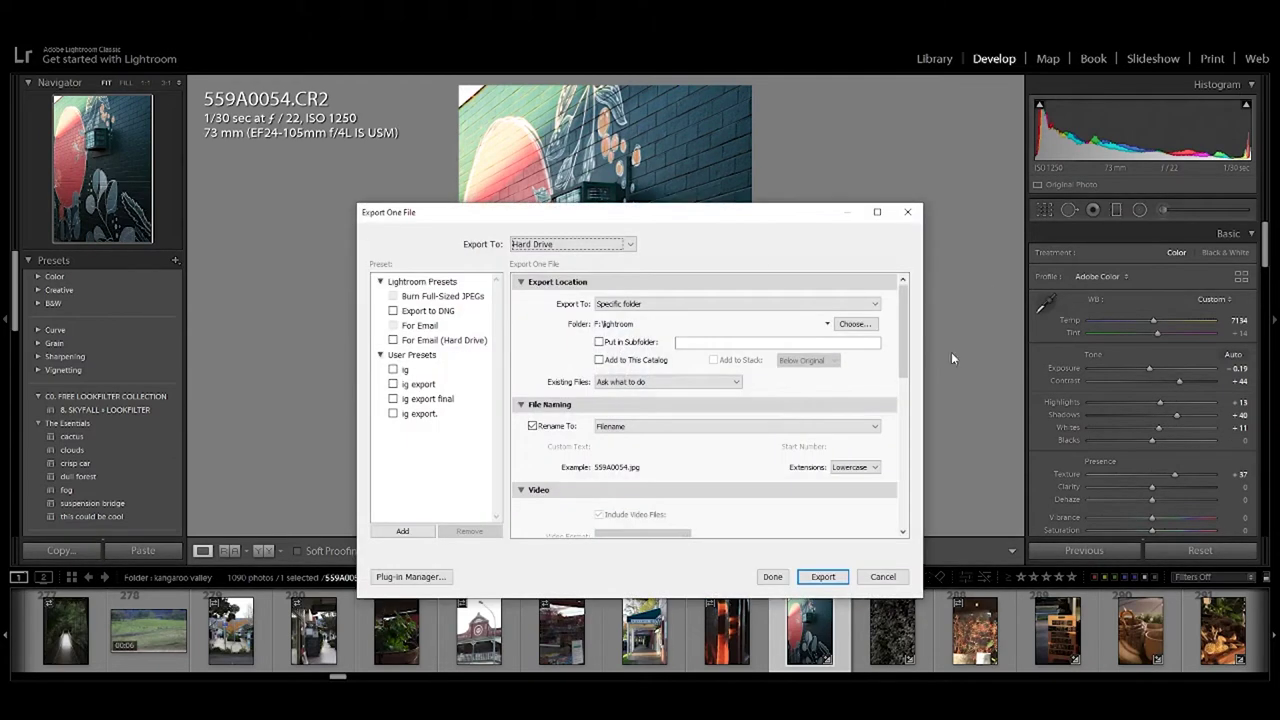
left_click(822, 577)
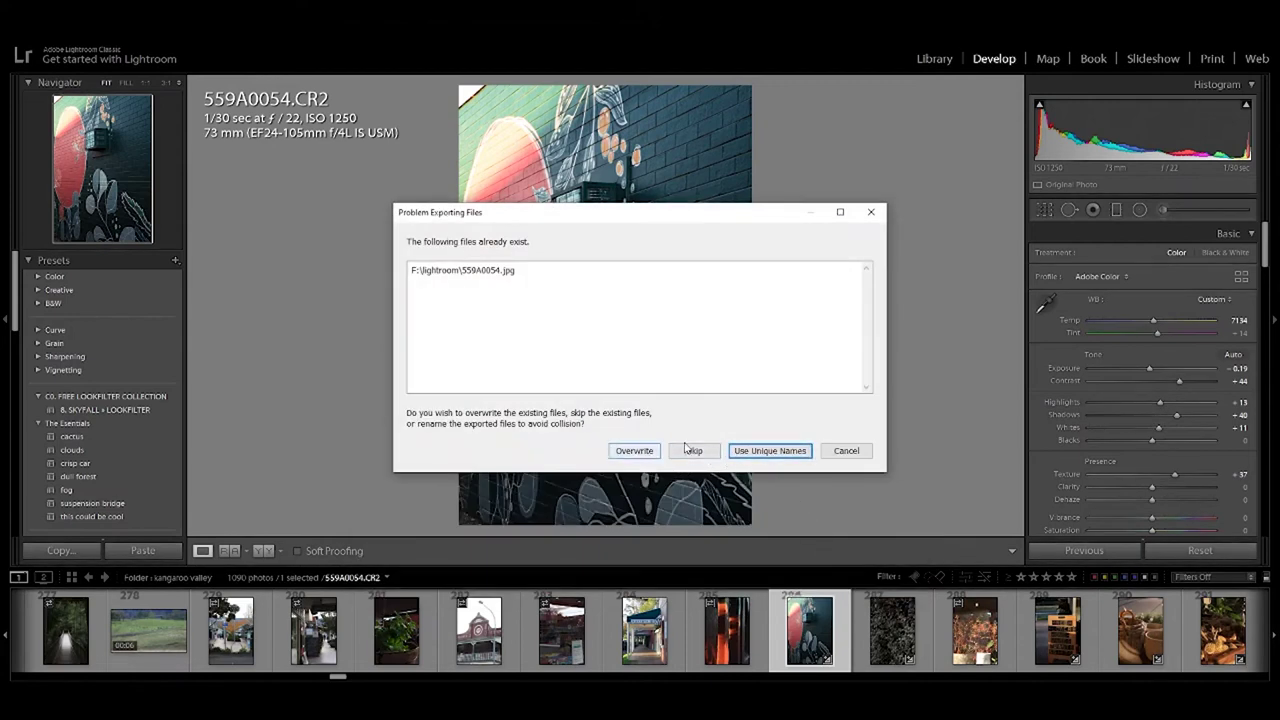
left_click(649, 450)
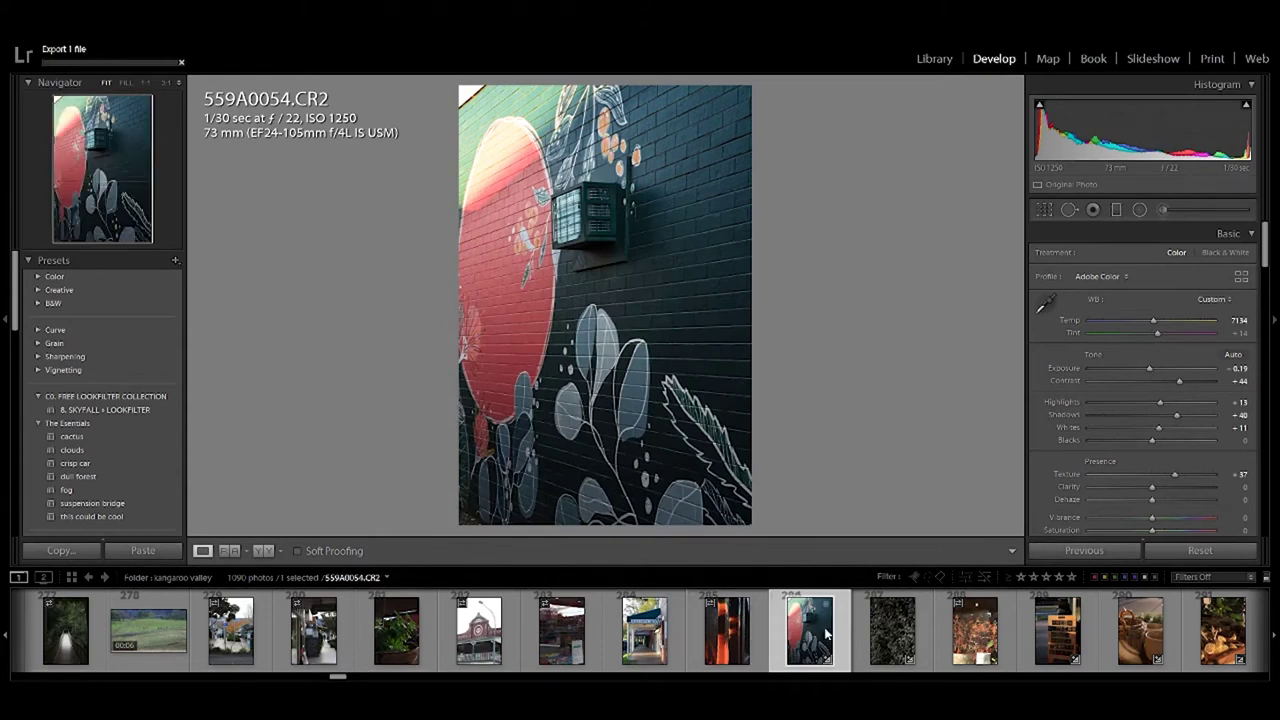
left_click(892, 630)
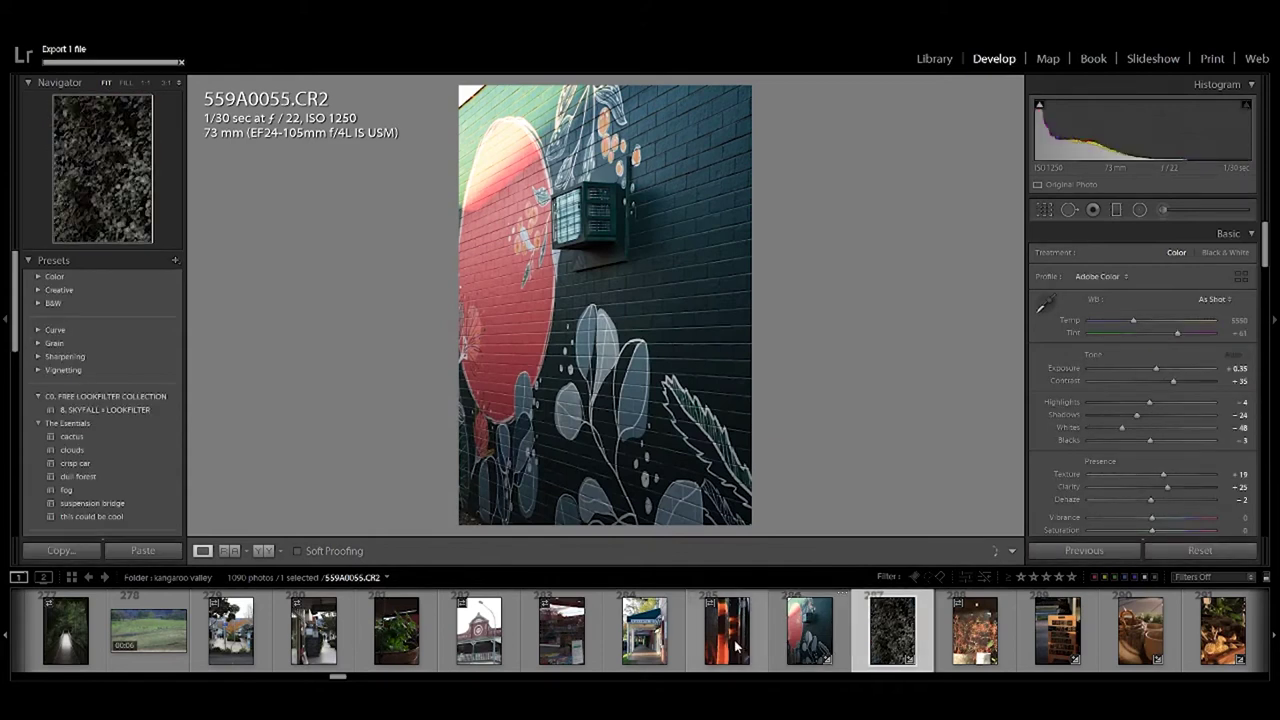
Check the orange pillars 559A0053 and street-lamp building shots, then bring up leaves photo 559A0055.
left_click(735, 640)
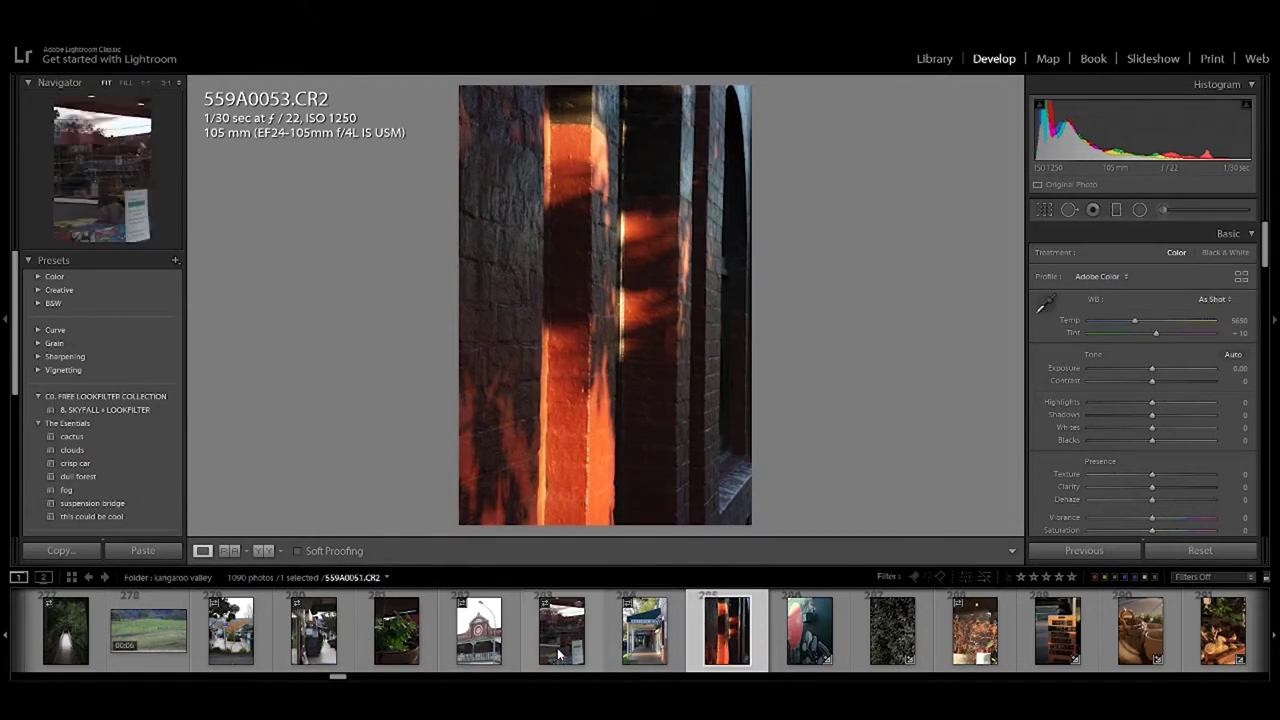
left_click(480, 640)
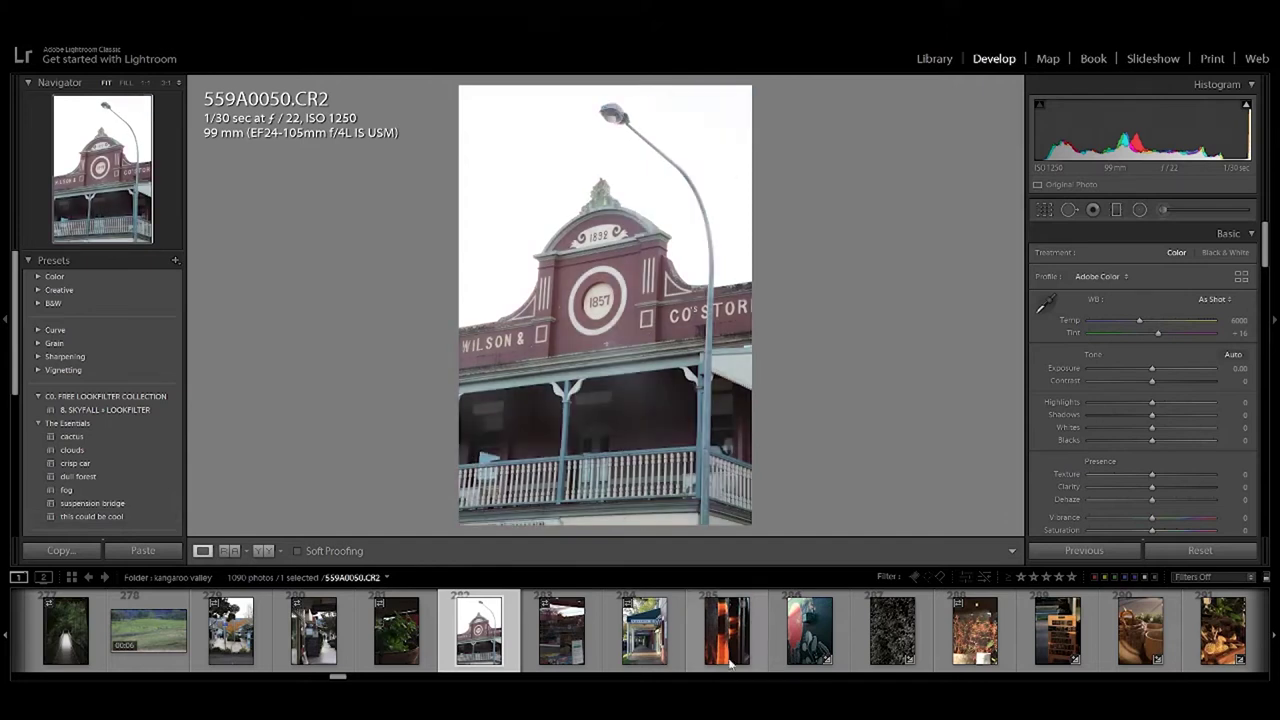
left_click(890, 637)
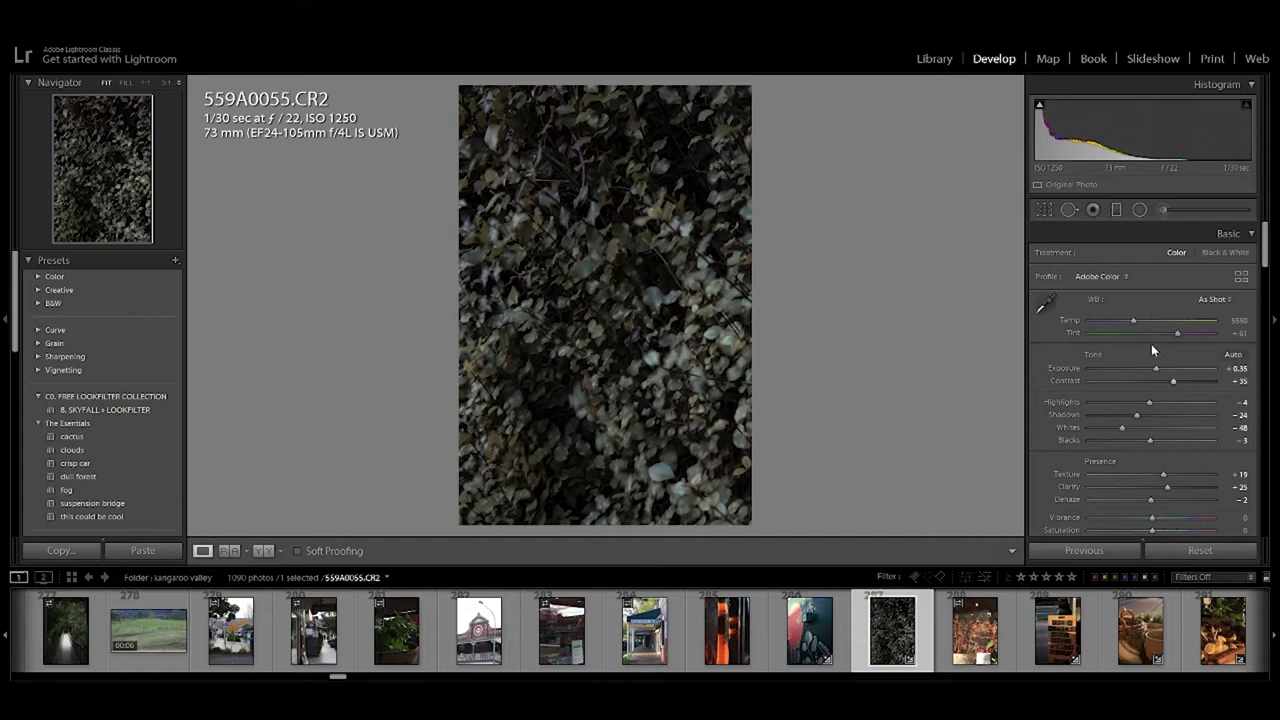
Review Tone Curve and HSL, then export leaves photo 559A0055 as 559A0055.jpg to the lightroom folder.
scroll(1117, 426, "down", 3)
scroll(1117, 426, "down", 4)
scroll(1117, 426, "down", 3)
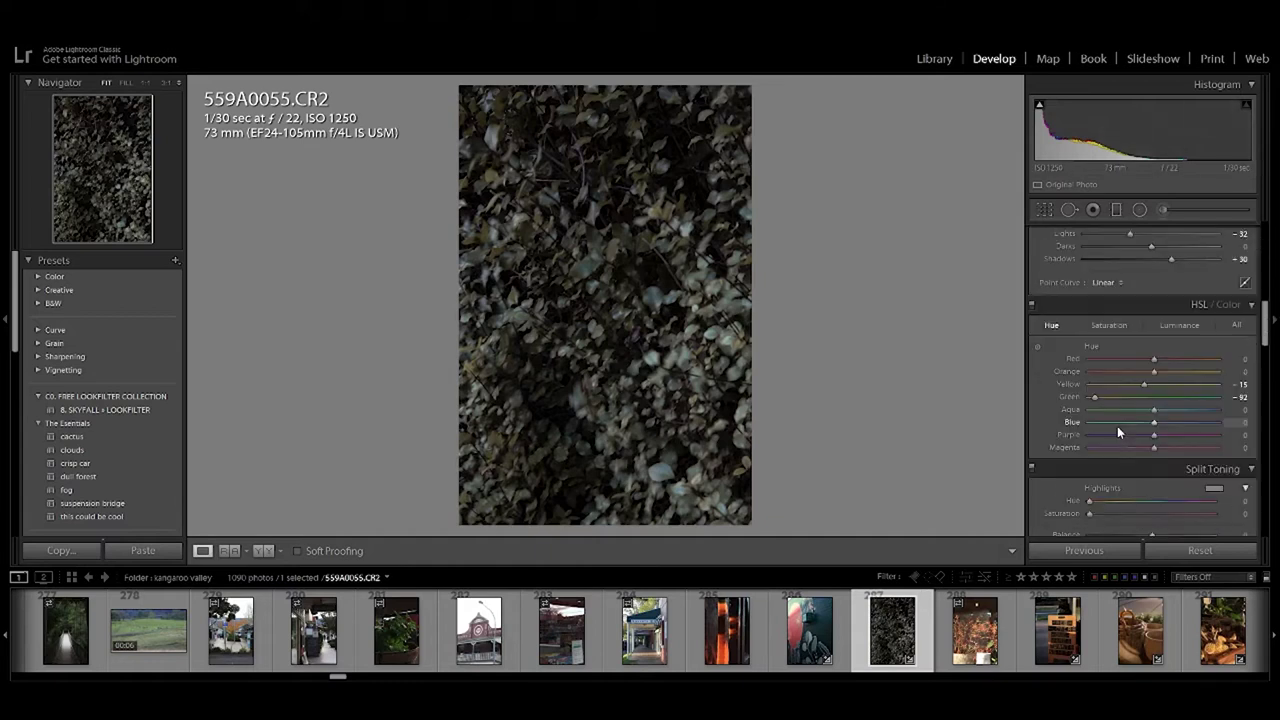
scroll(1117, 426, "down", 3)
scroll(1117, 426, "up", 5)
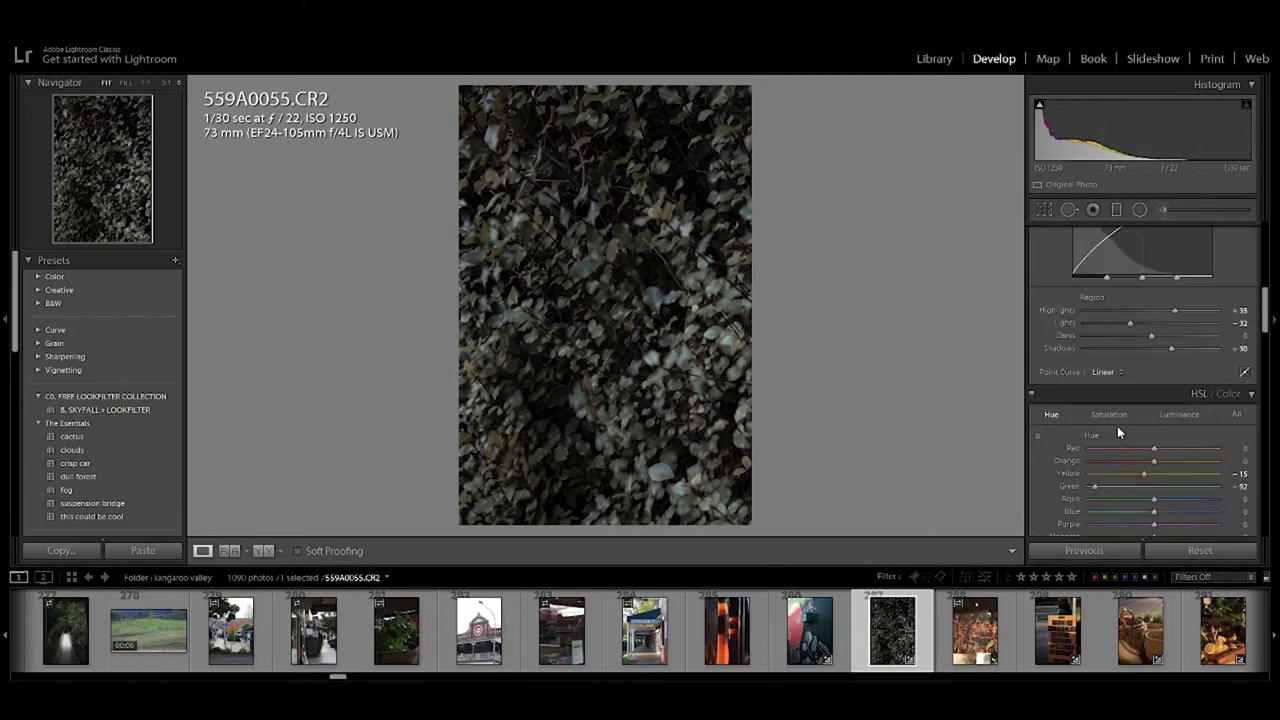
scroll(1117, 426, "up", 2)
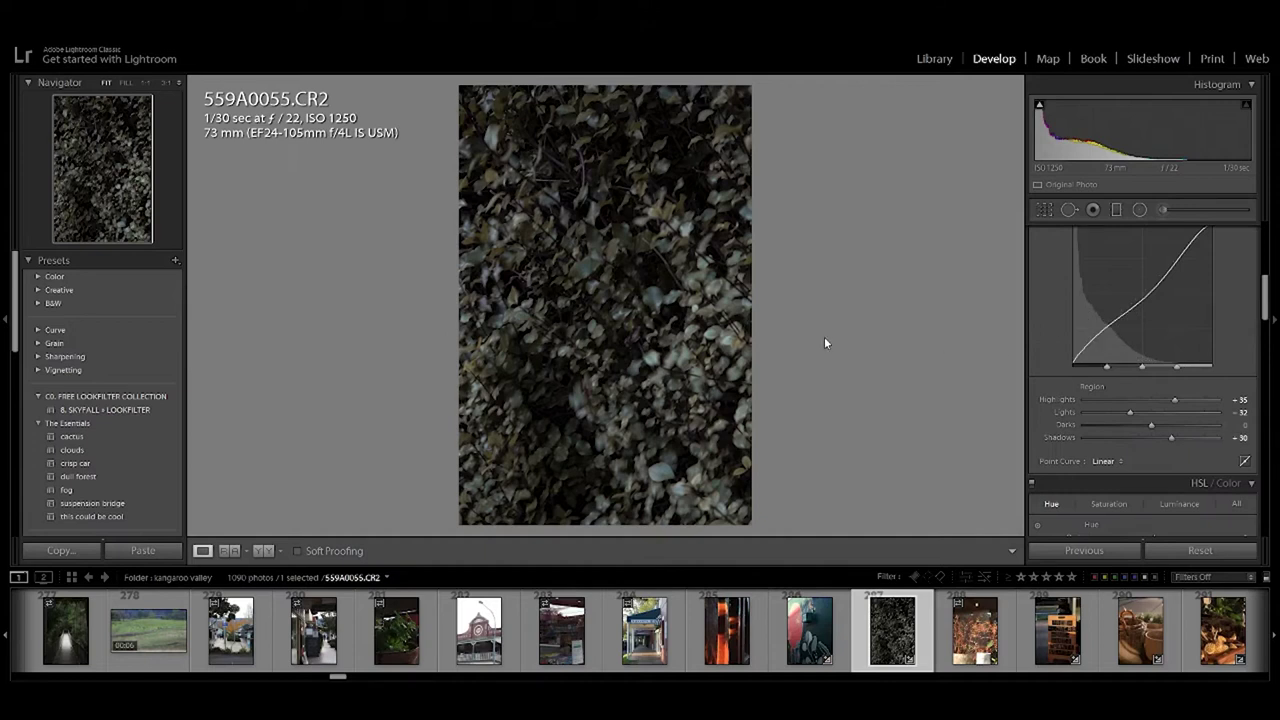
key("ctrl+shift+e")
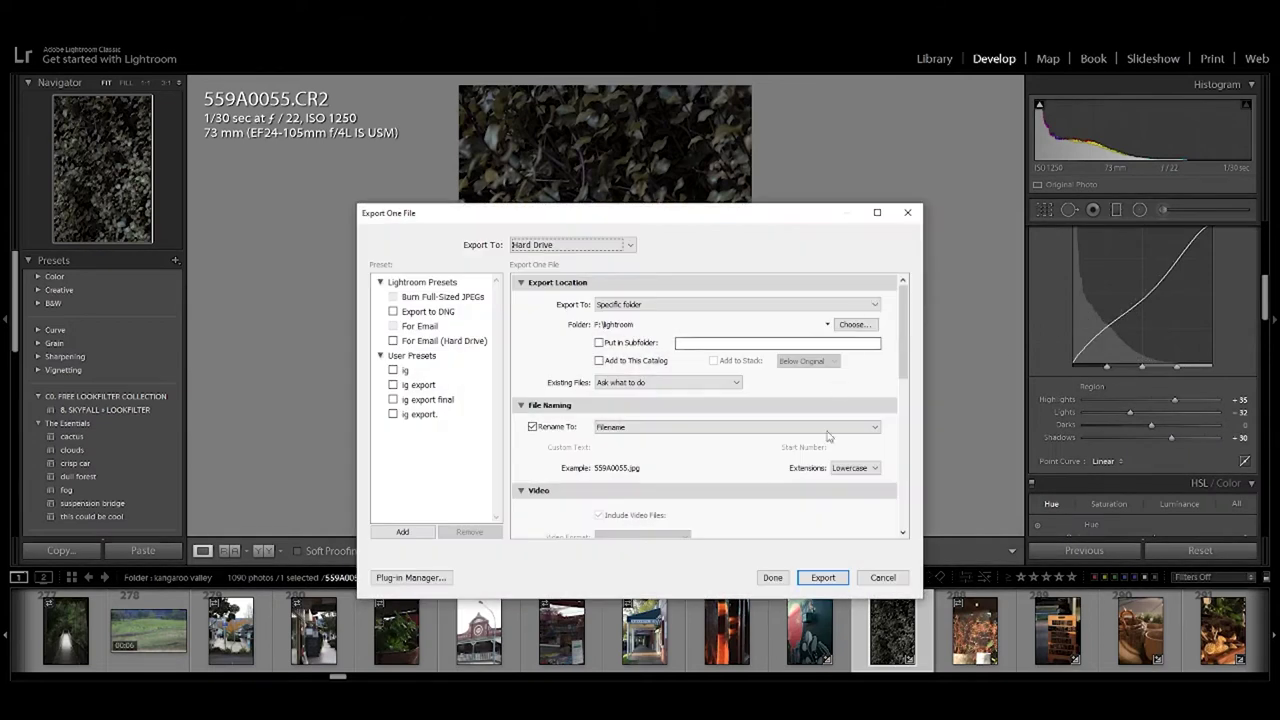
left_click(822, 578)
left_click(765, 456)
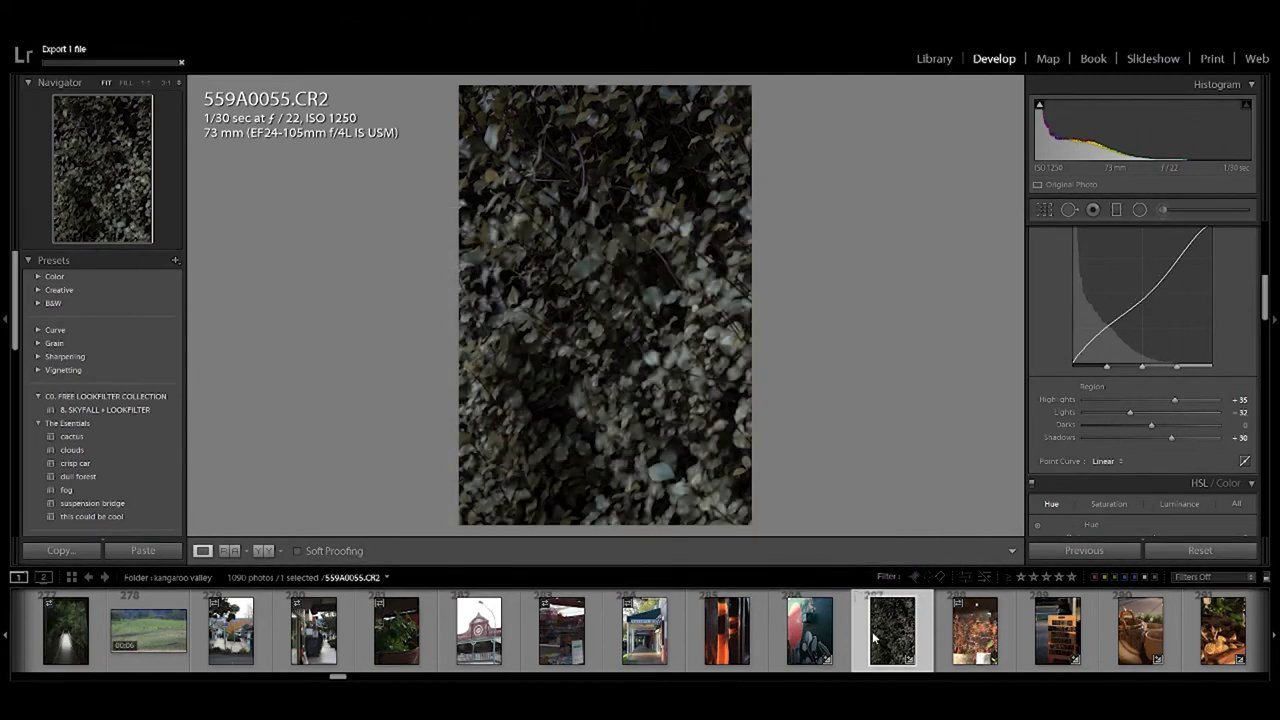
scroll(873, 638, "down", 5)
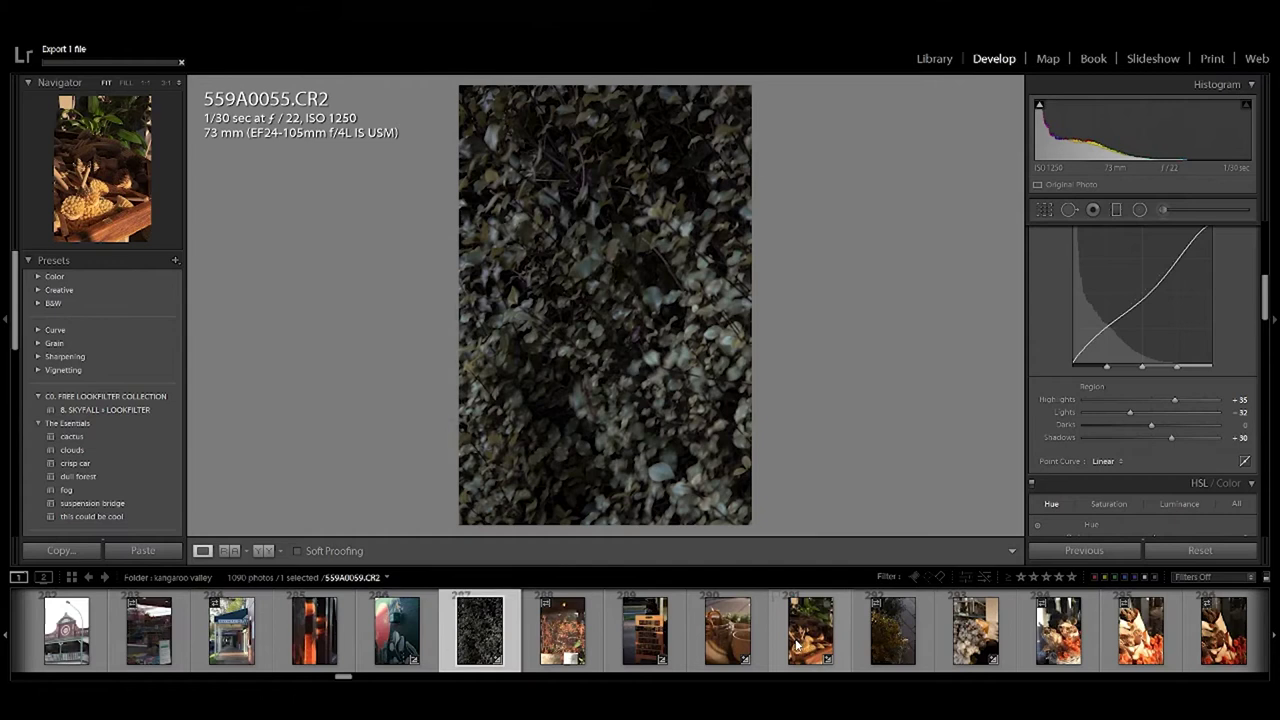
Look at the basket photo 559A0058 and the flower shop sign photo 559A0057.
left_click(728, 645)
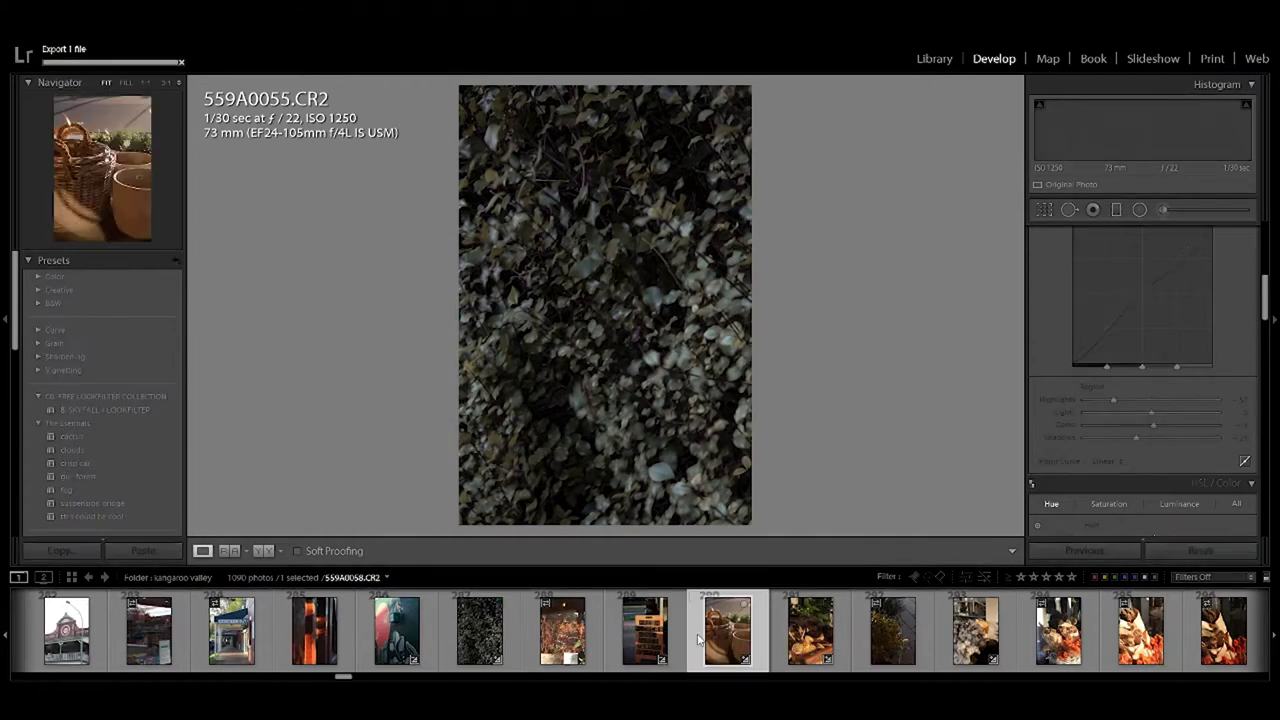
mouse_move(645, 631)
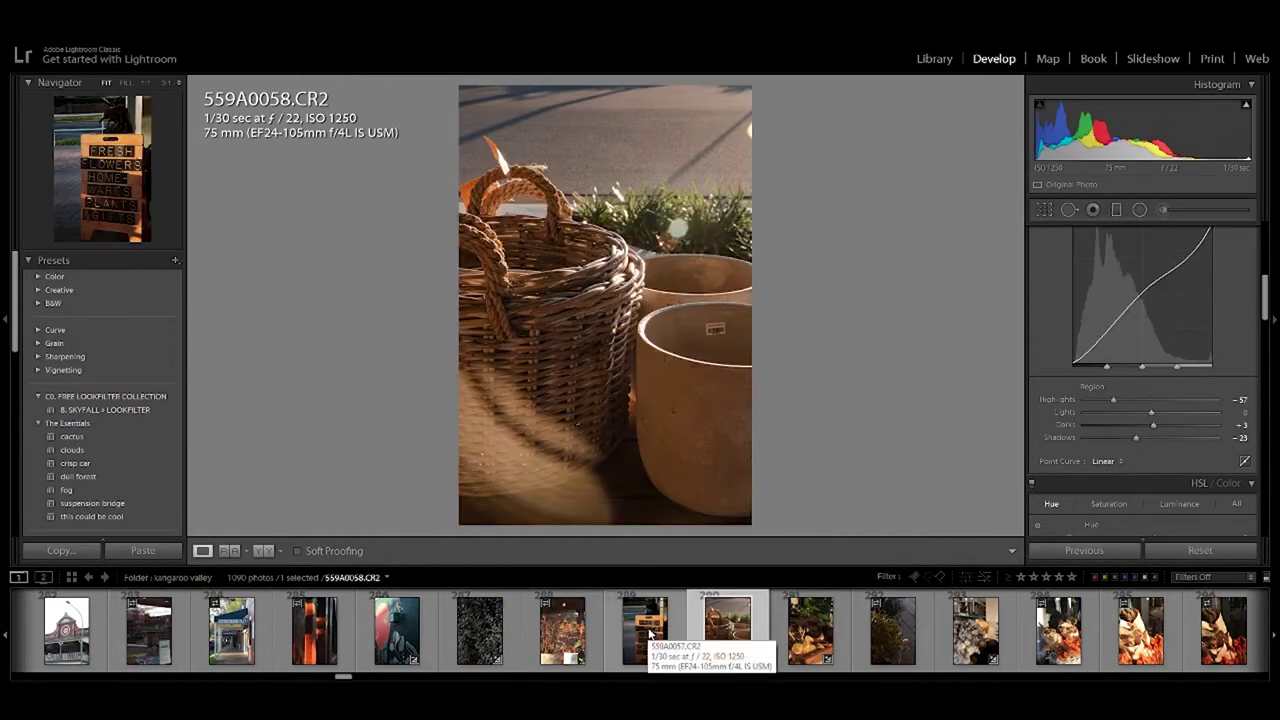
scroll(1169, 353, "down", 5)
scroll(1170, 355, "down", 5)
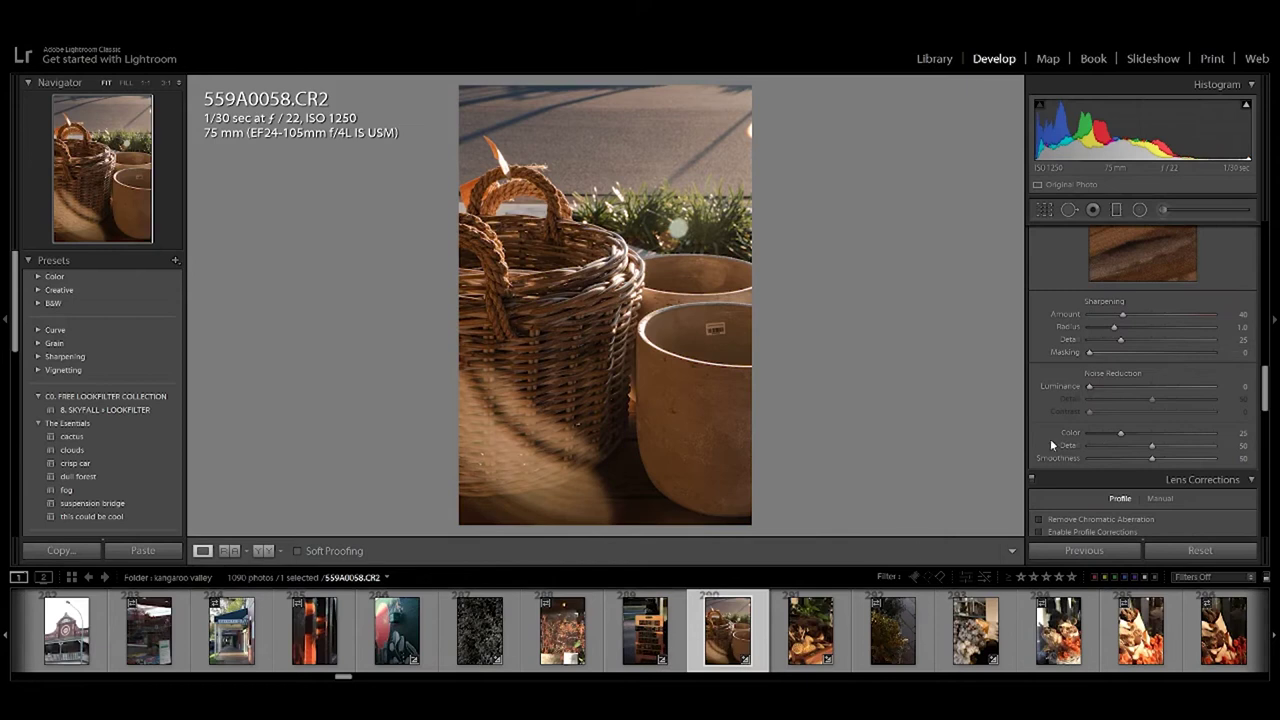
left_click(660, 627)
scroll(905, 628, "down", 5)
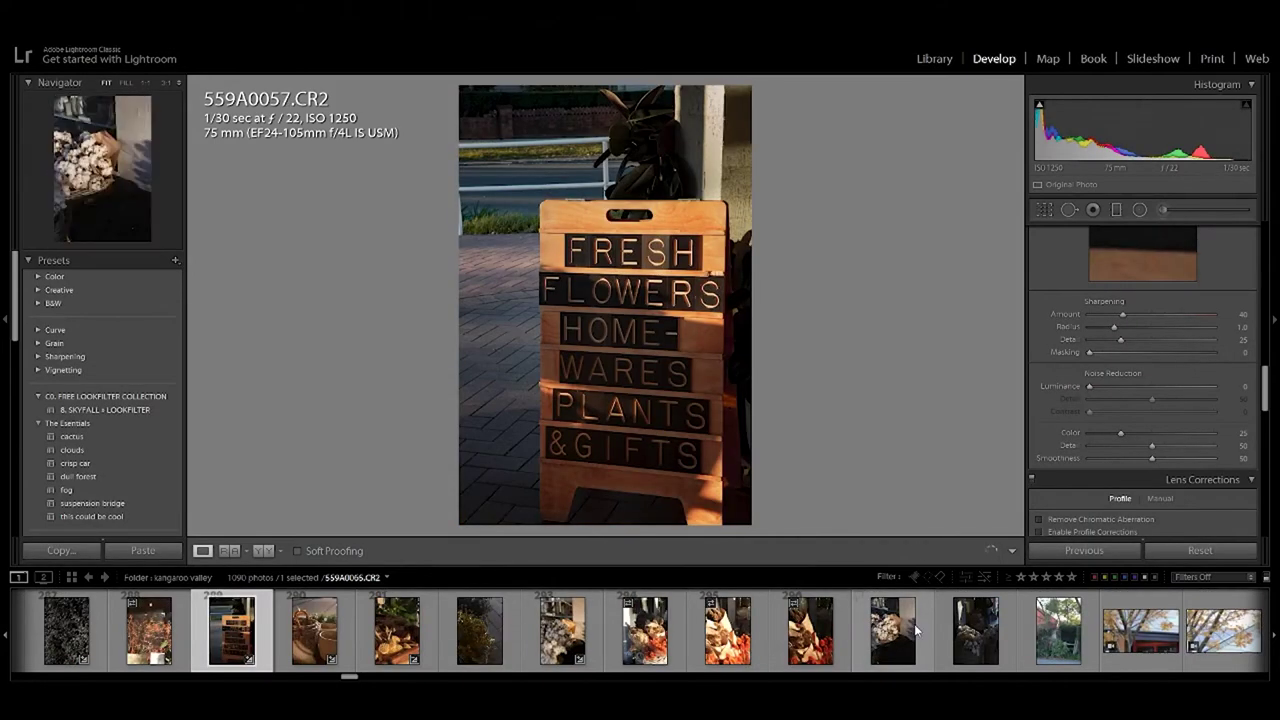
scroll(915, 628, "down", 3)
scroll(800, 630, "down", 2)
scroll(650, 632, "up", 4)
scroll(530, 638, "up", 1)
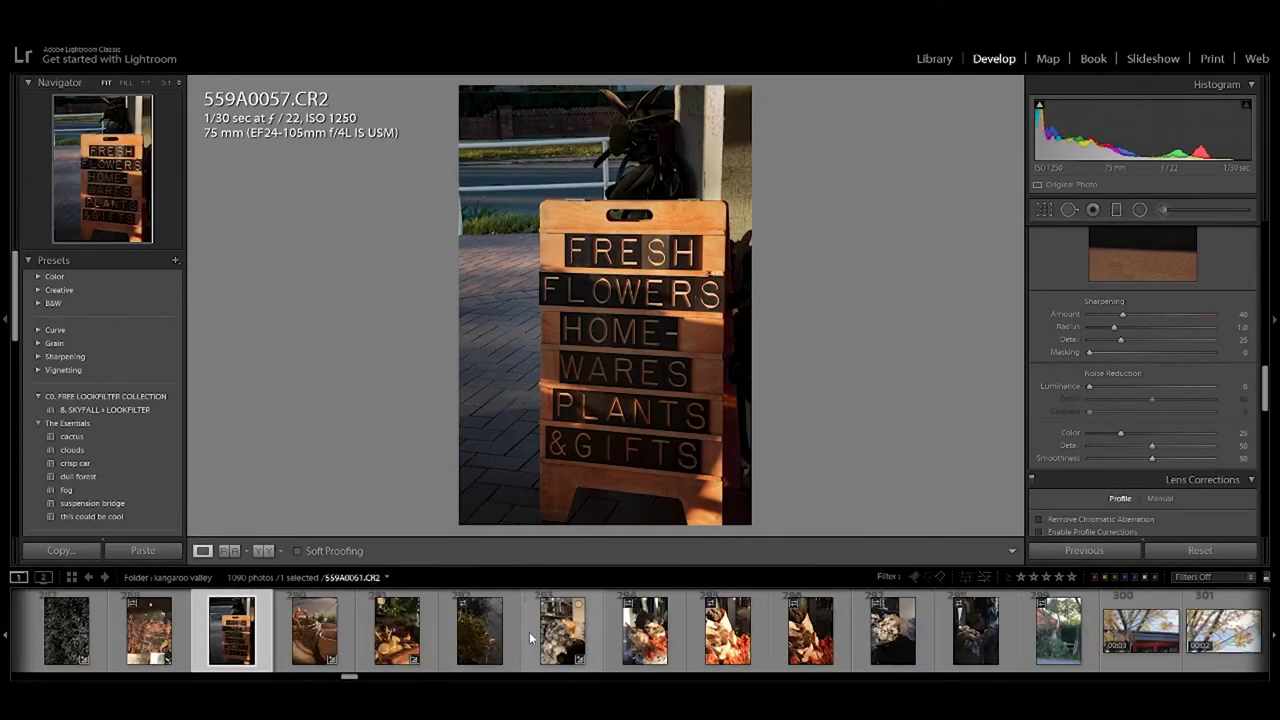
Check brushes 559A0059 and shed 559A0067, then give cotton baskets 559A0066 the cactus preset.
left_click(410, 628)
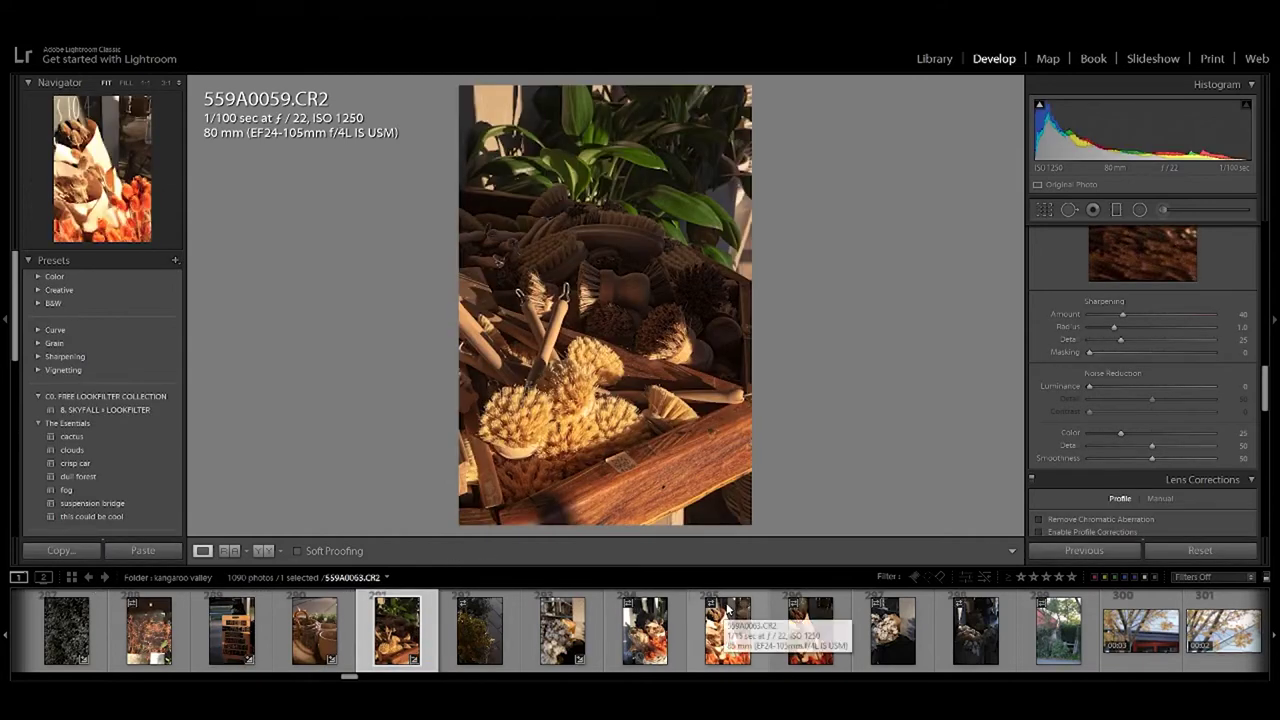
scroll(727, 640, "down", 5)
left_click(648, 640)
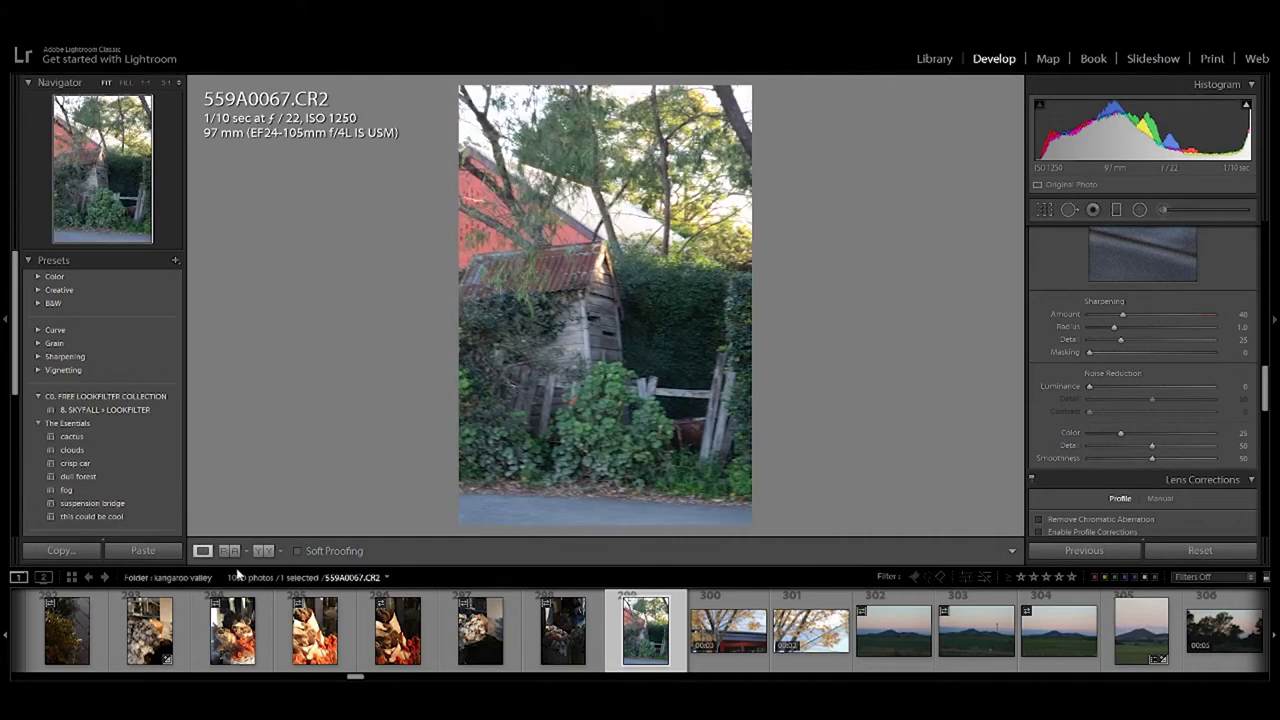
left_click(537, 643)
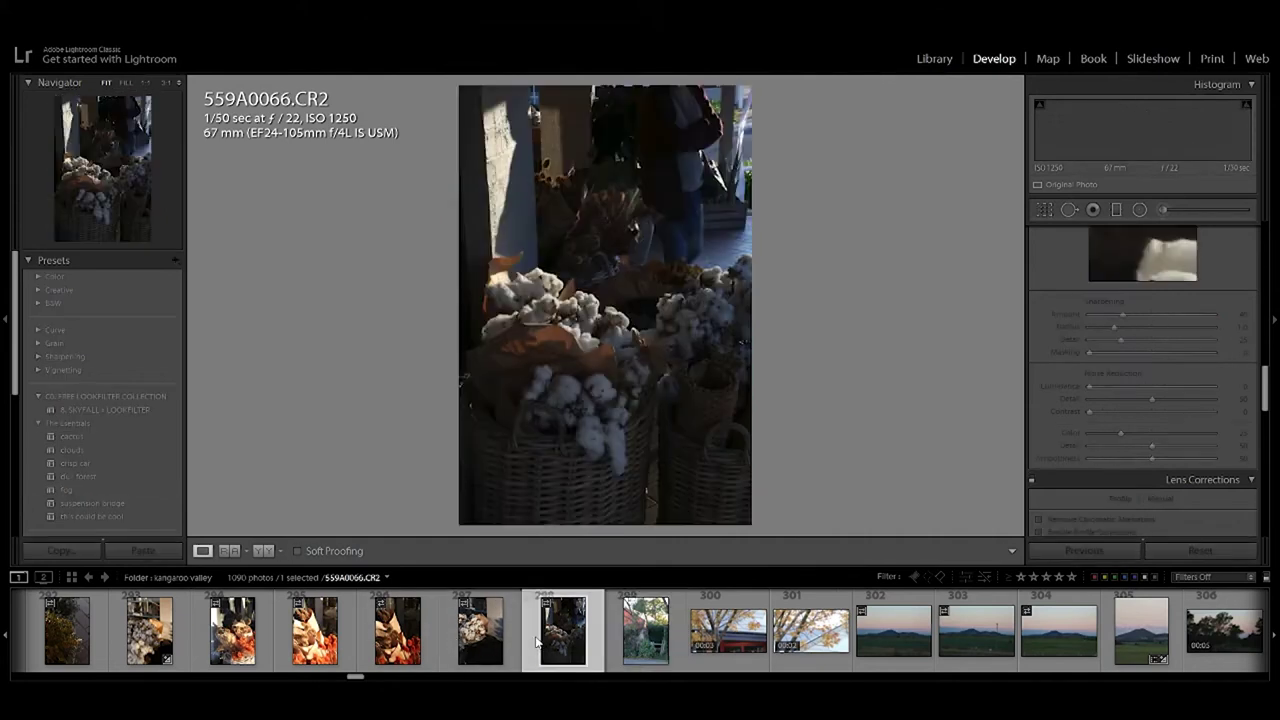
left_click(107, 436)
Fine-tune the cotton baskets photo's Contrast slightly upward after the cactus preset.
scroll(1091, 378, "up", 5)
scroll(1094, 368, "up", 5)
scroll(1100, 370, "up", 5)
left_click_drag(1159, 384, 1166, 370)
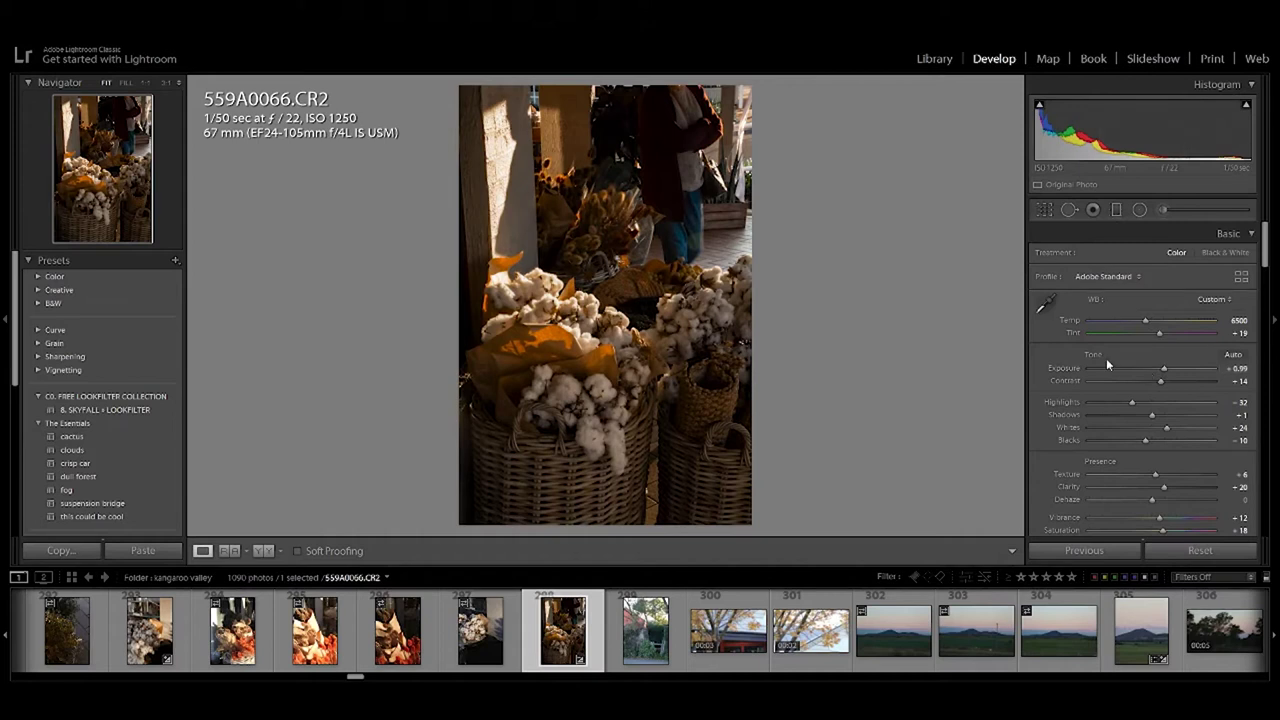
Export cotton baskets photo 559A0066 as 559A0066.jpg to the lightroom folder.
key("ctrl+shift+e")
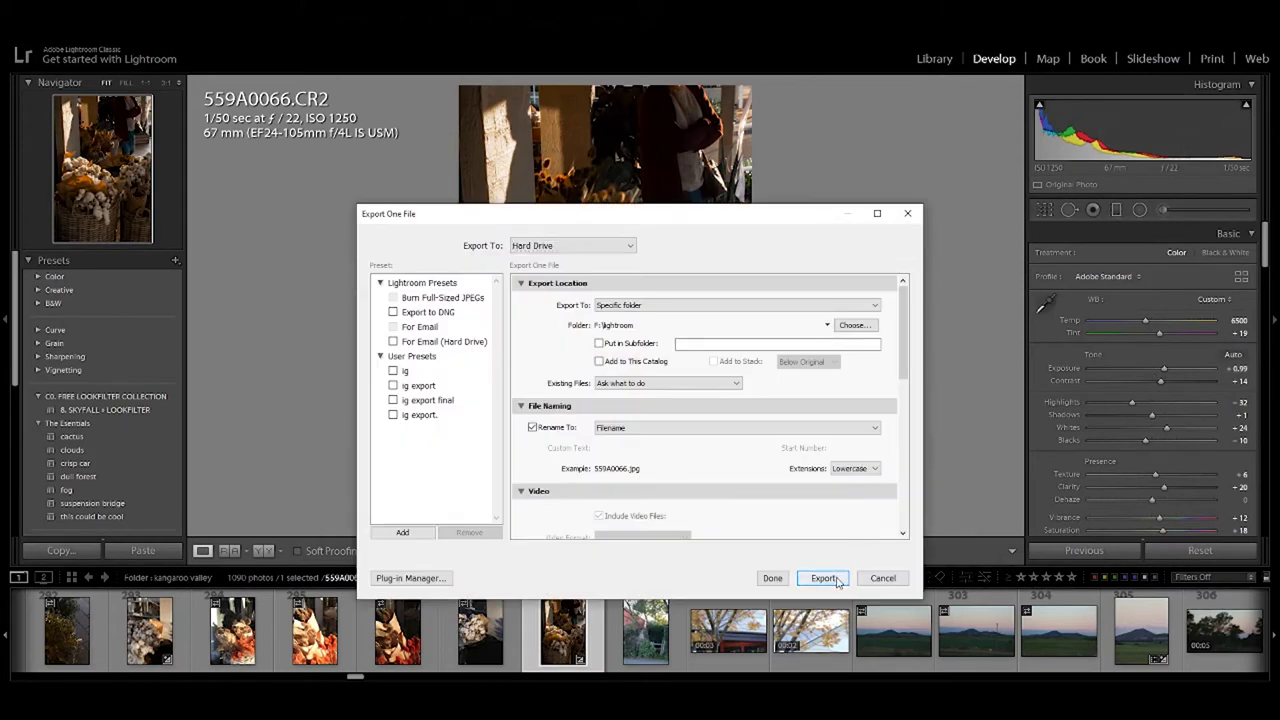
left_click(838, 580)
scroll(805, 618, "down", 3)
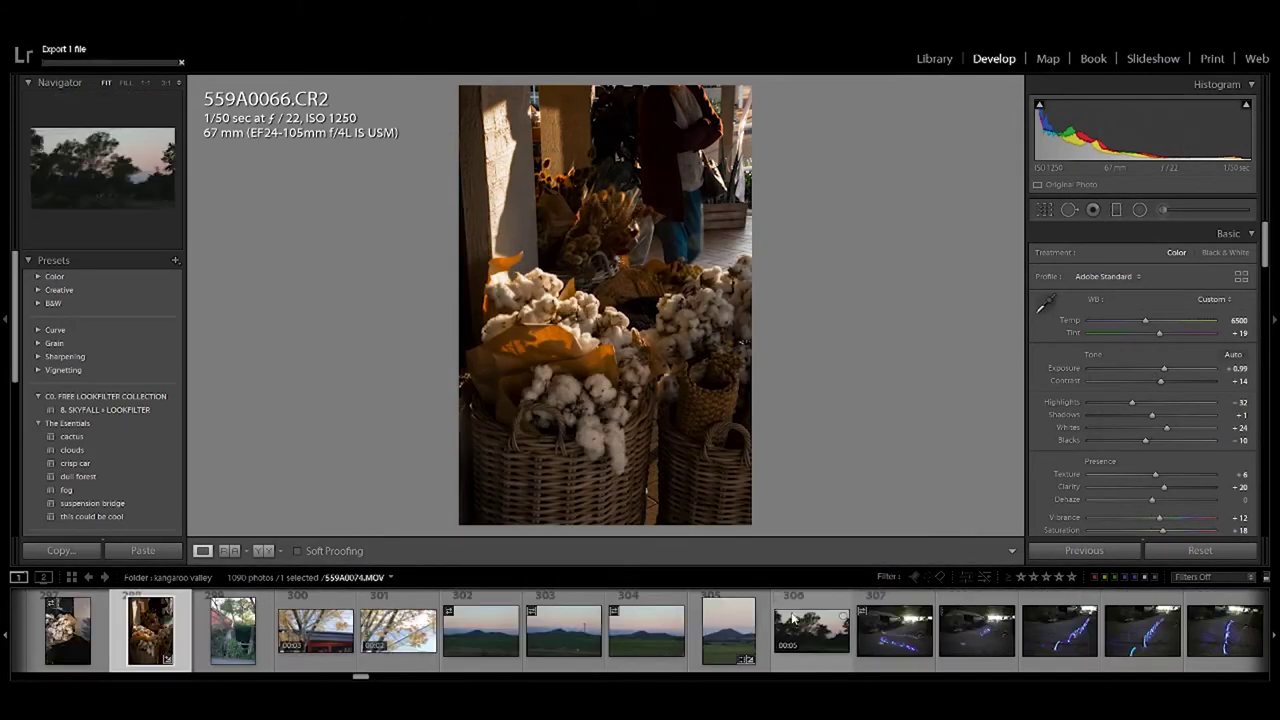
Zoom into mountain photo 559A0073 to inspect the clouds, then return to fit view.
left_click(729, 630)
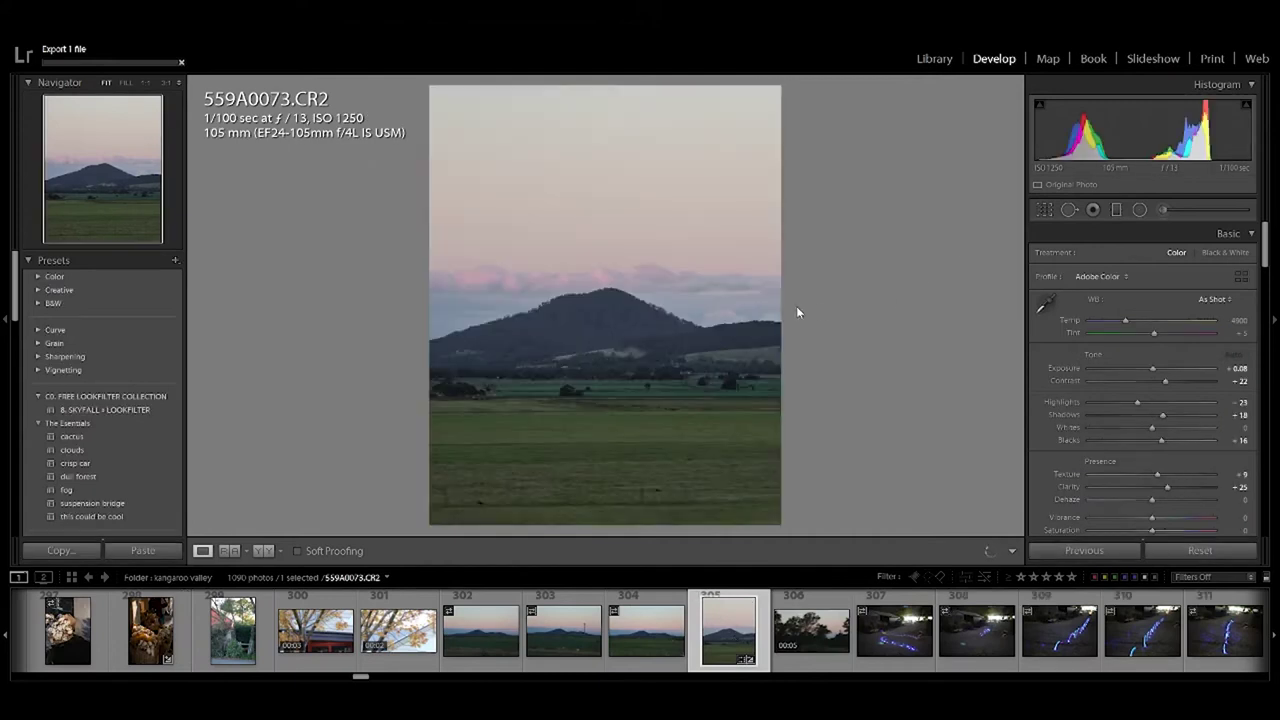
left_click_drag(582, 267, 273, 231)
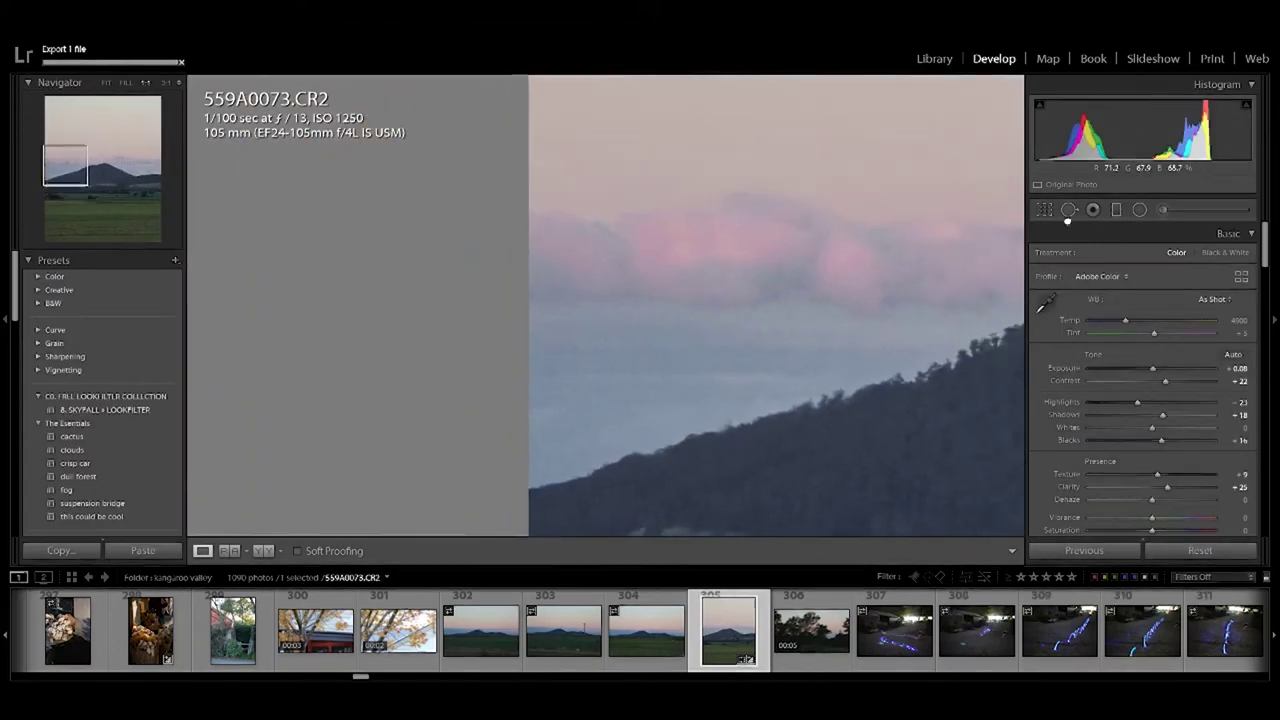
left_click(285, 244)
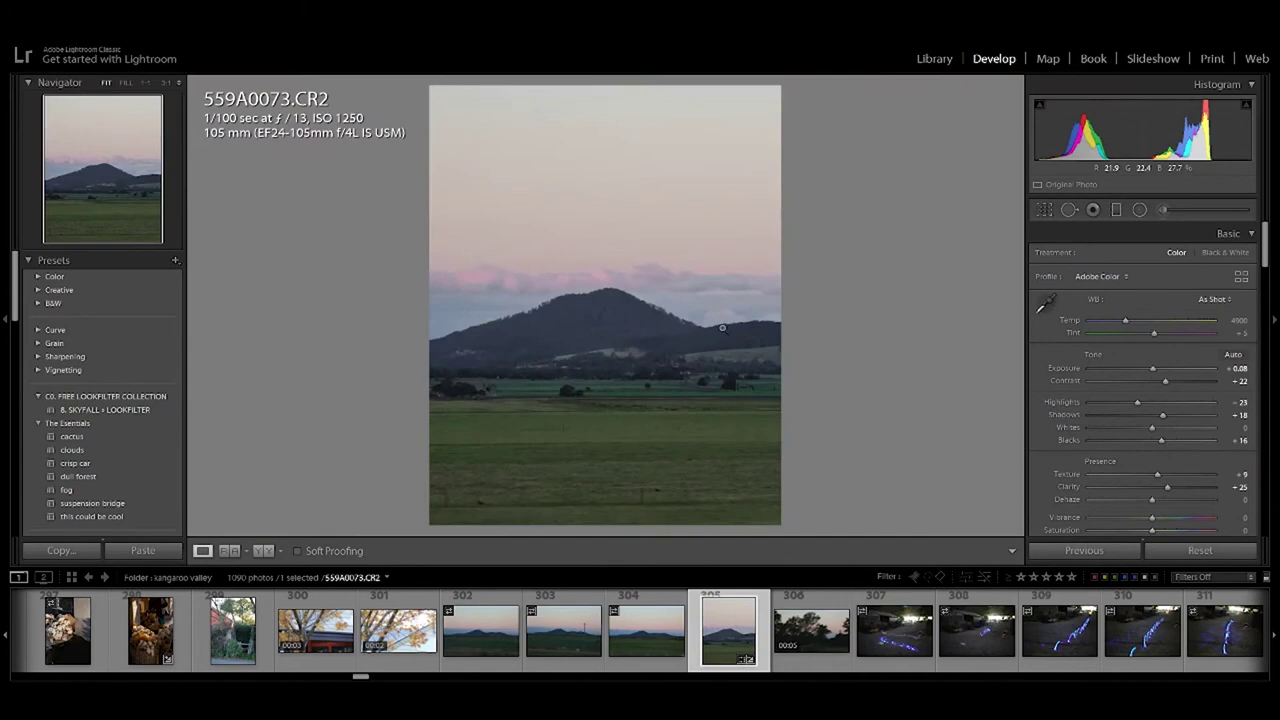
Look at night-sky 559A0081 and blue-sky valley 559A0110, ending on house-under-tree 559A0108.
scroll(834, 628, "down", 5)
scroll(834, 628, "down", 5)
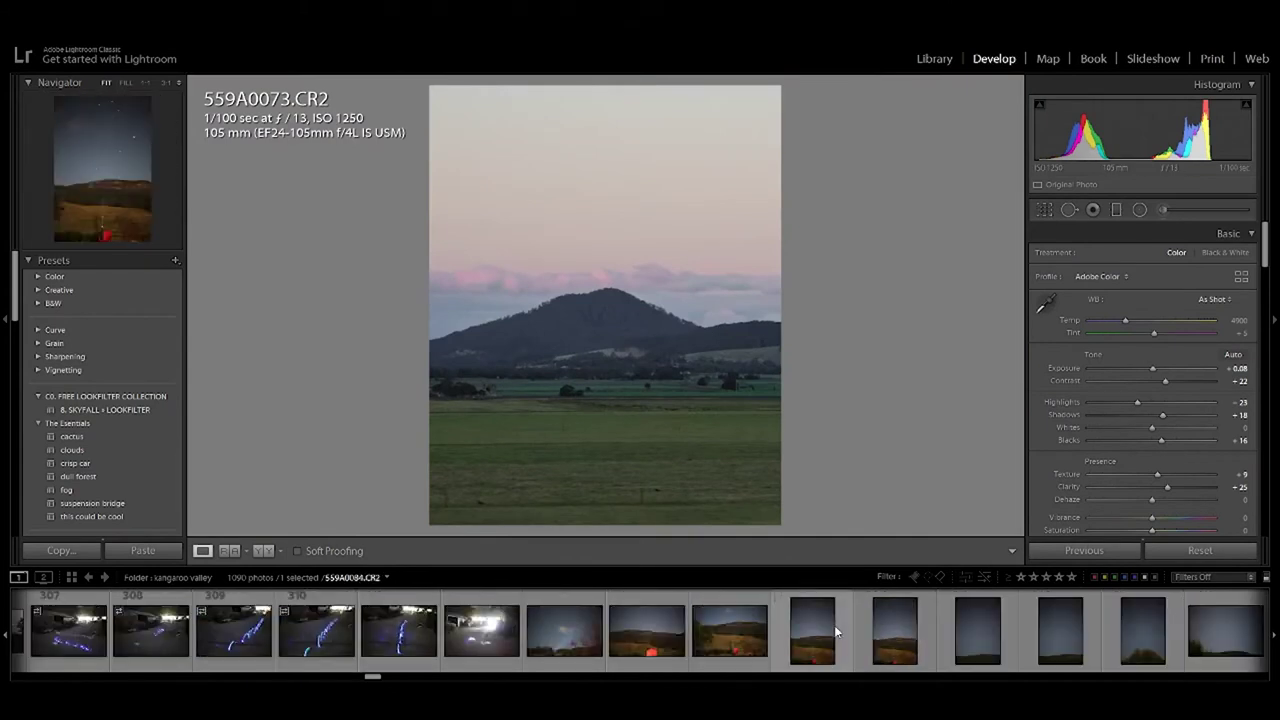
left_click(590, 640)
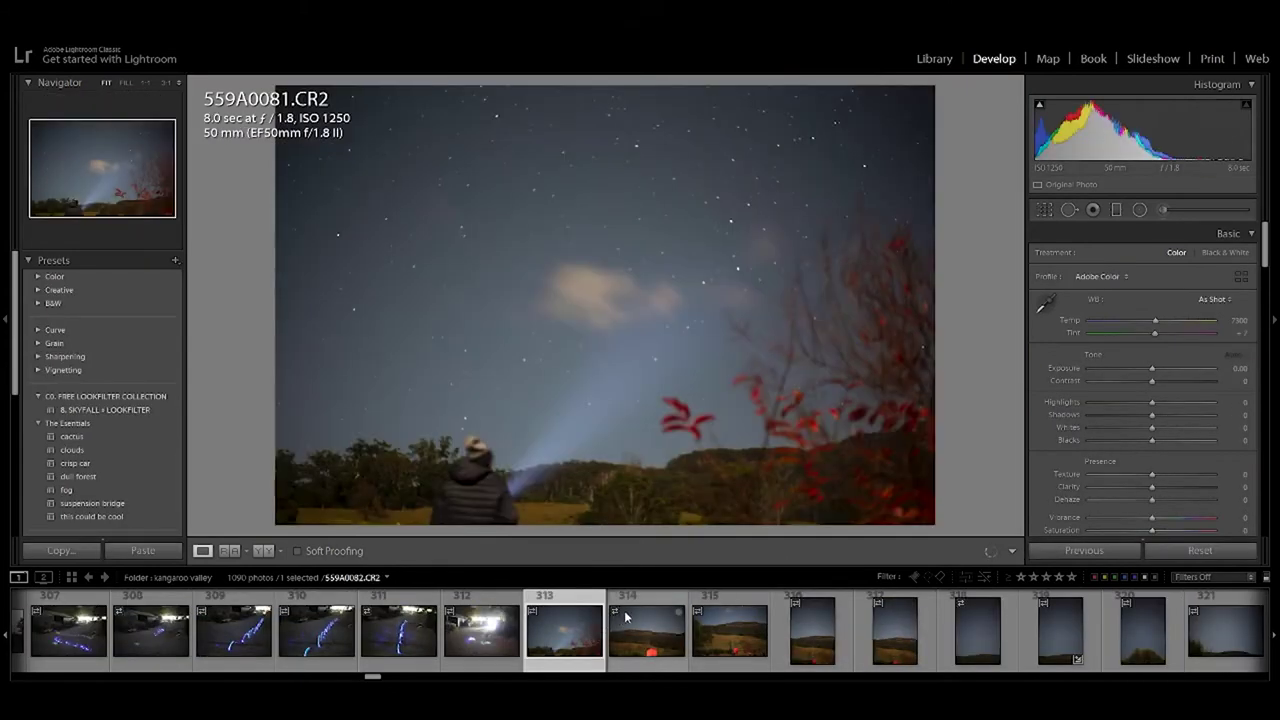
scroll(824, 636, "down", 5)
scroll(824, 636, "down", 5)
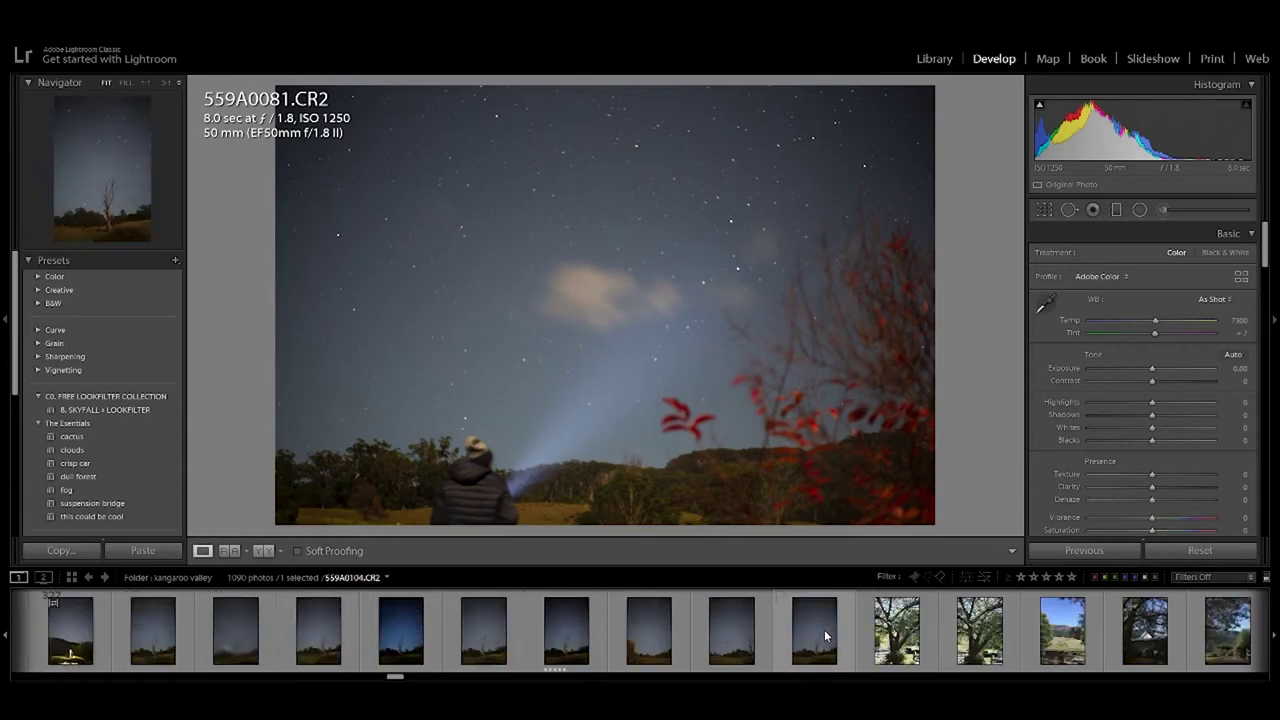
scroll(866, 638, "down", 3)
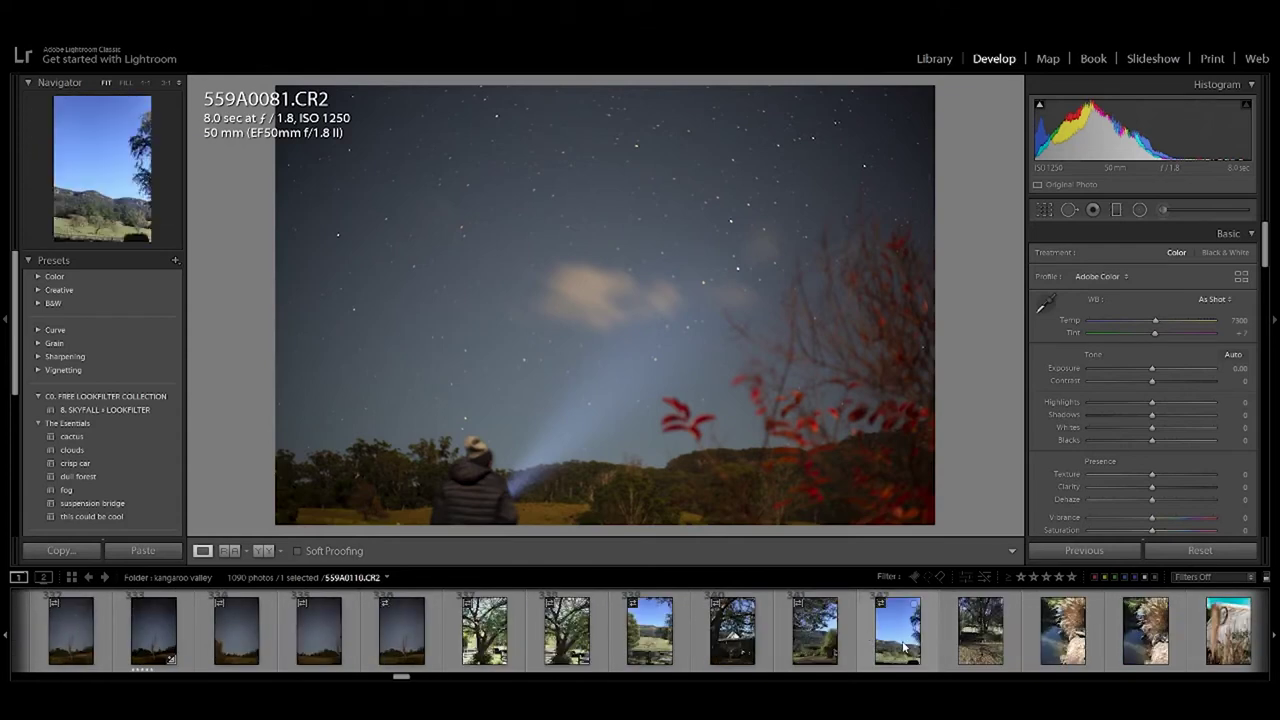
left_click(906, 646)
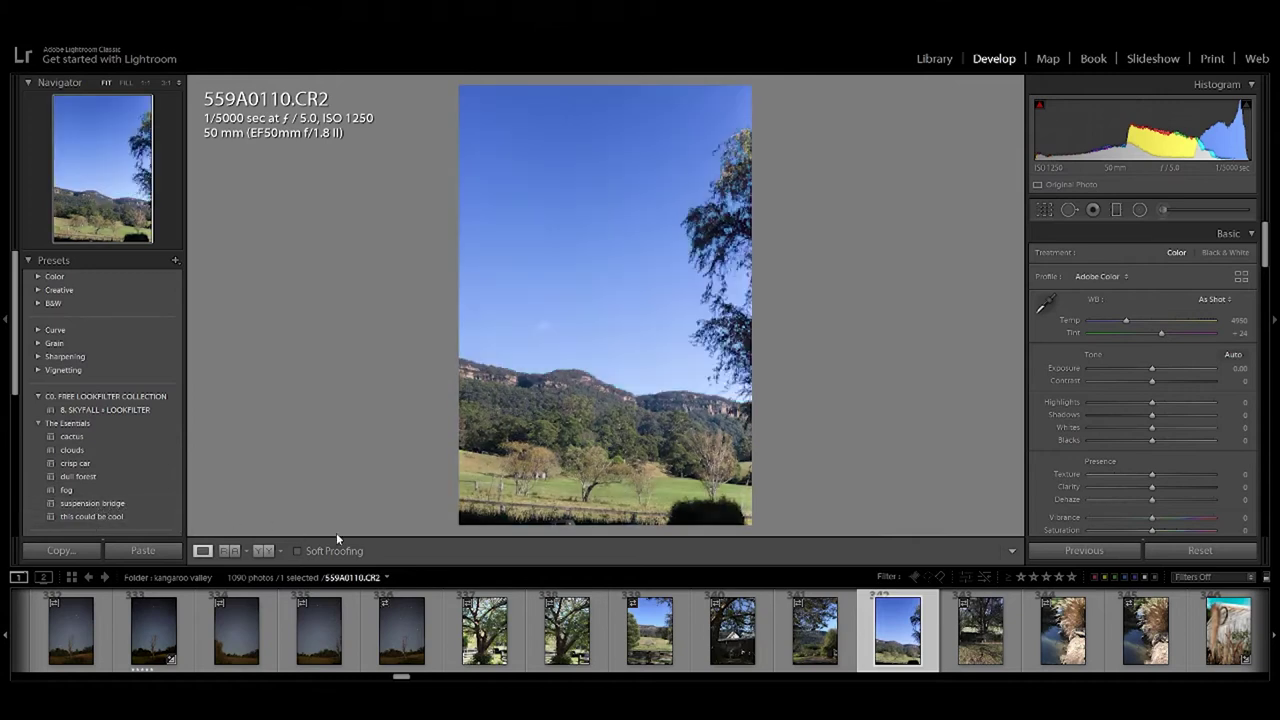
left_click(724, 634)
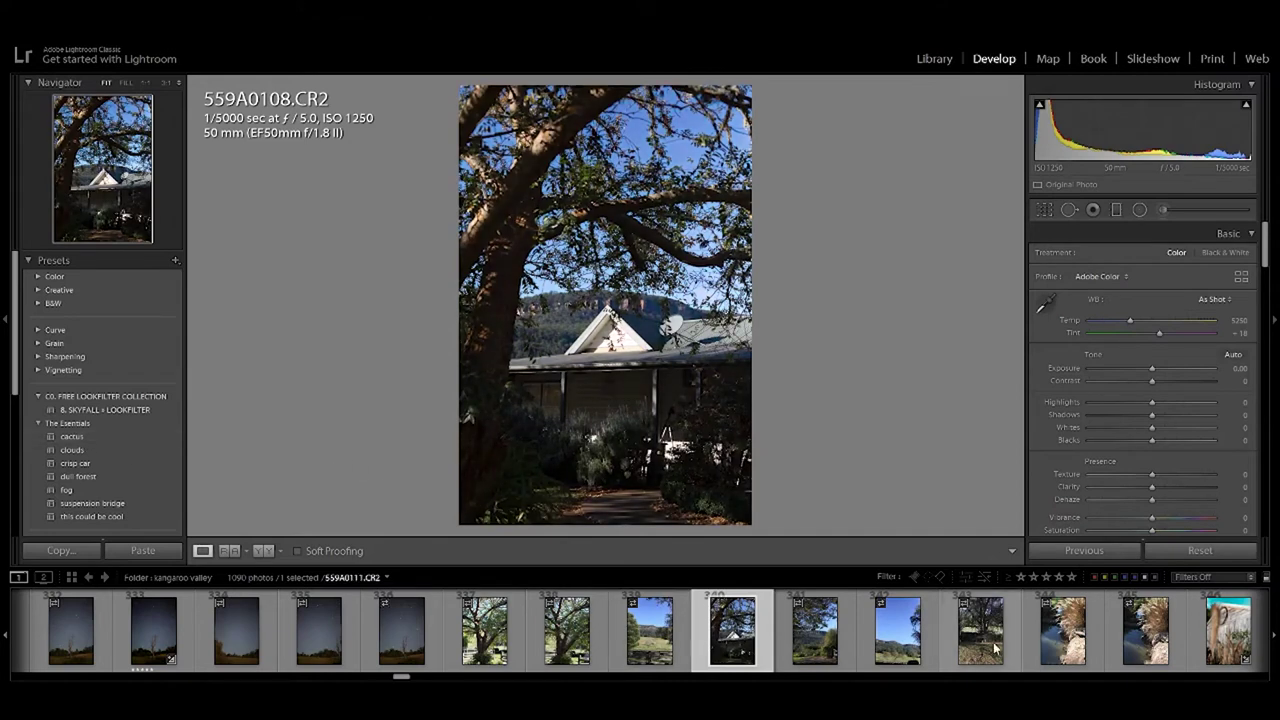
Open grass seed photo 559A0114 and inspect the seed head at 1:1, then return to fit.
left_click(1060, 652)
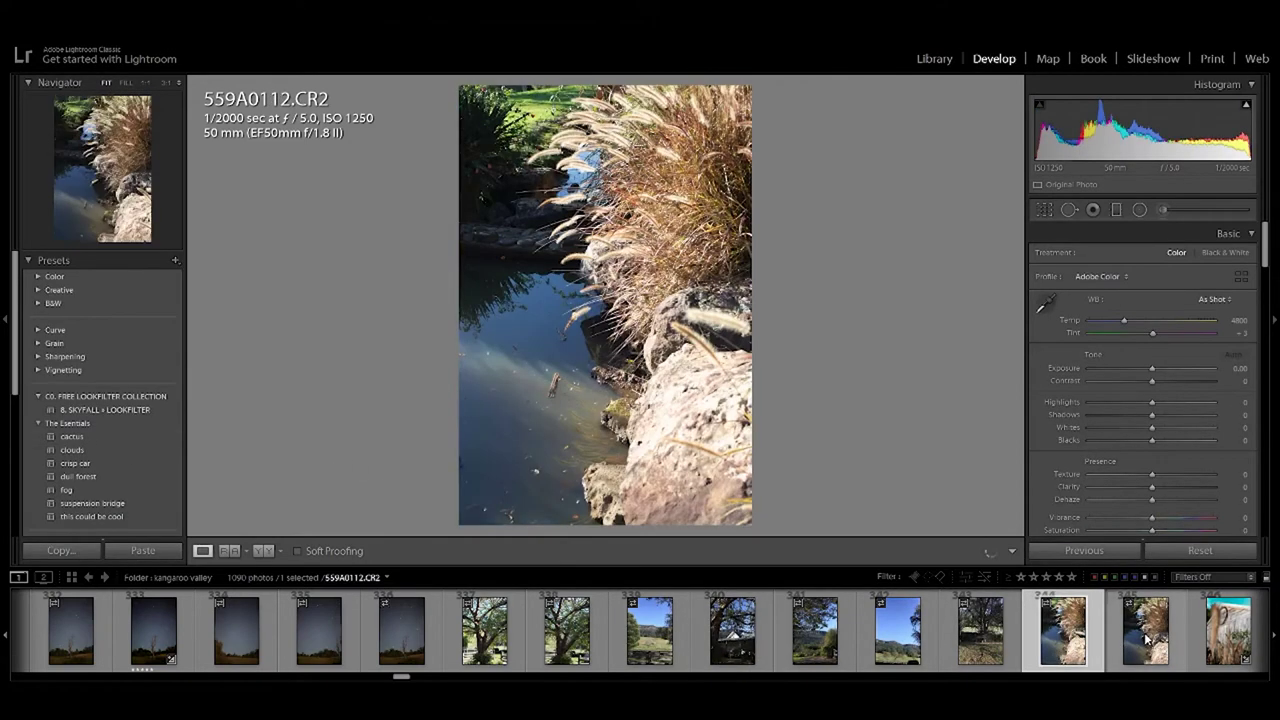
left_click(1222, 646)
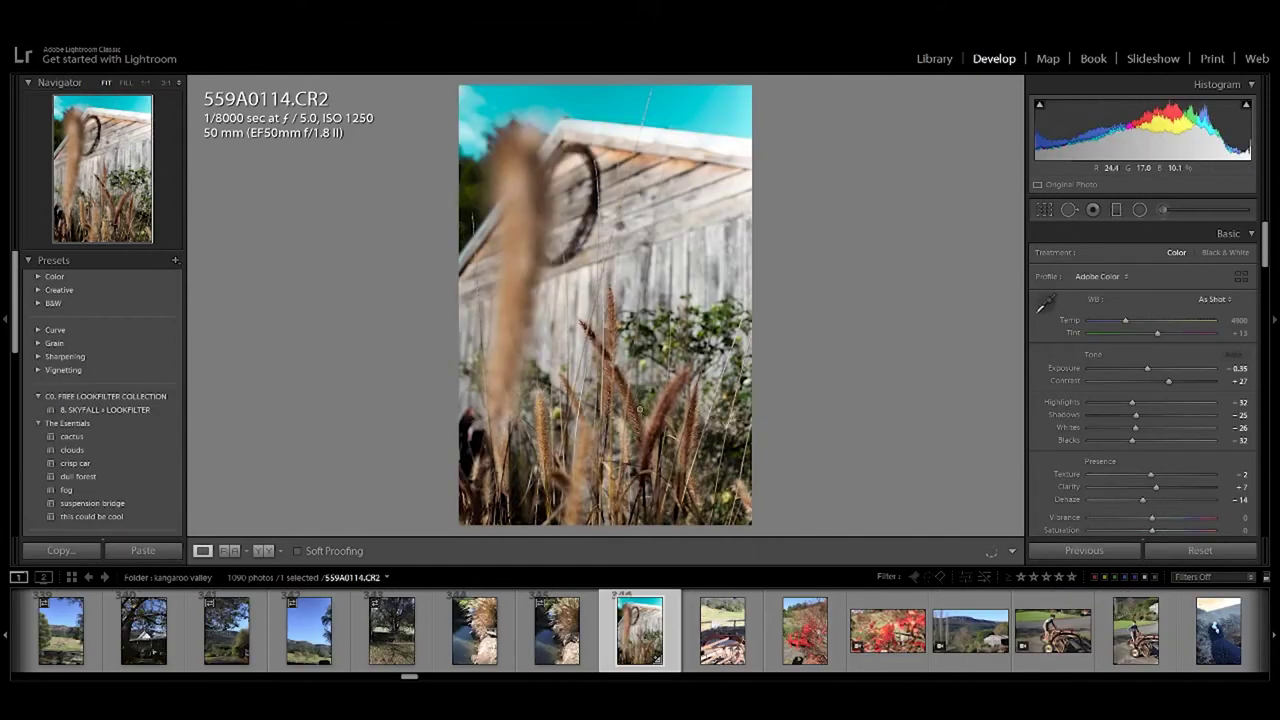
left_click_drag(604, 266, 686, 374)
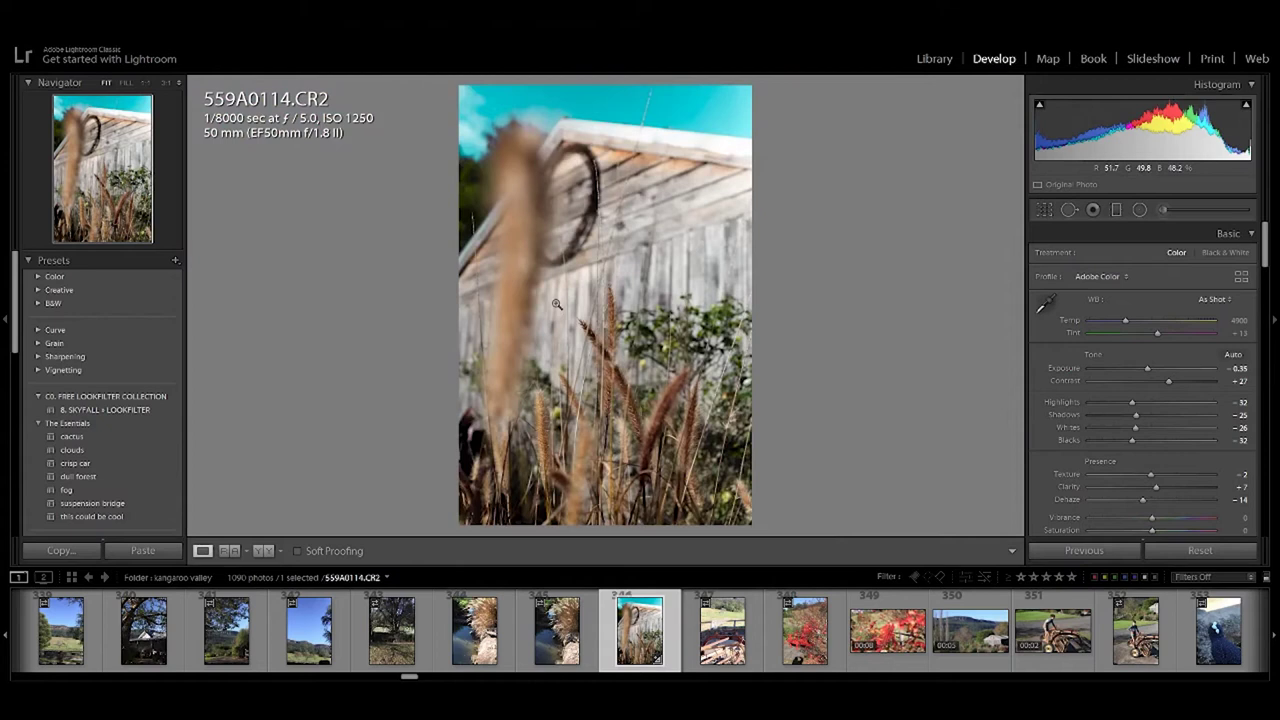
left_click_drag(627, 338, 608, 414)
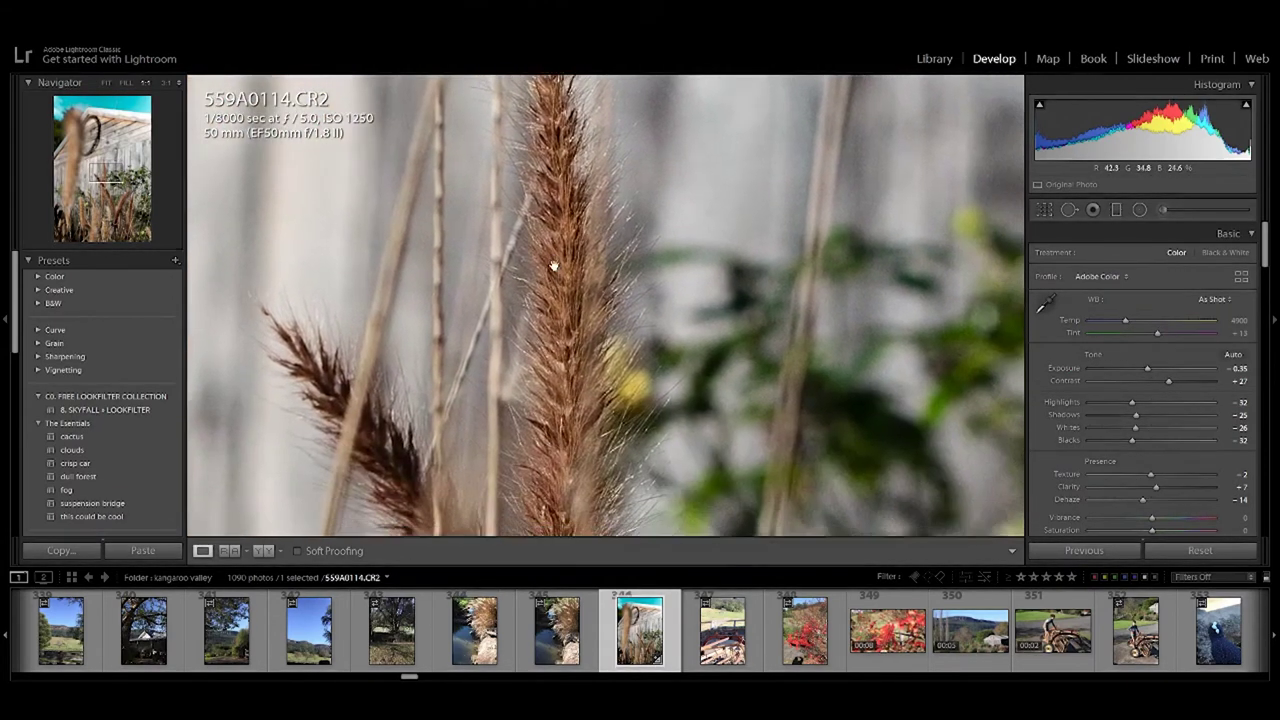
left_click_drag(608, 414, 551, 266)
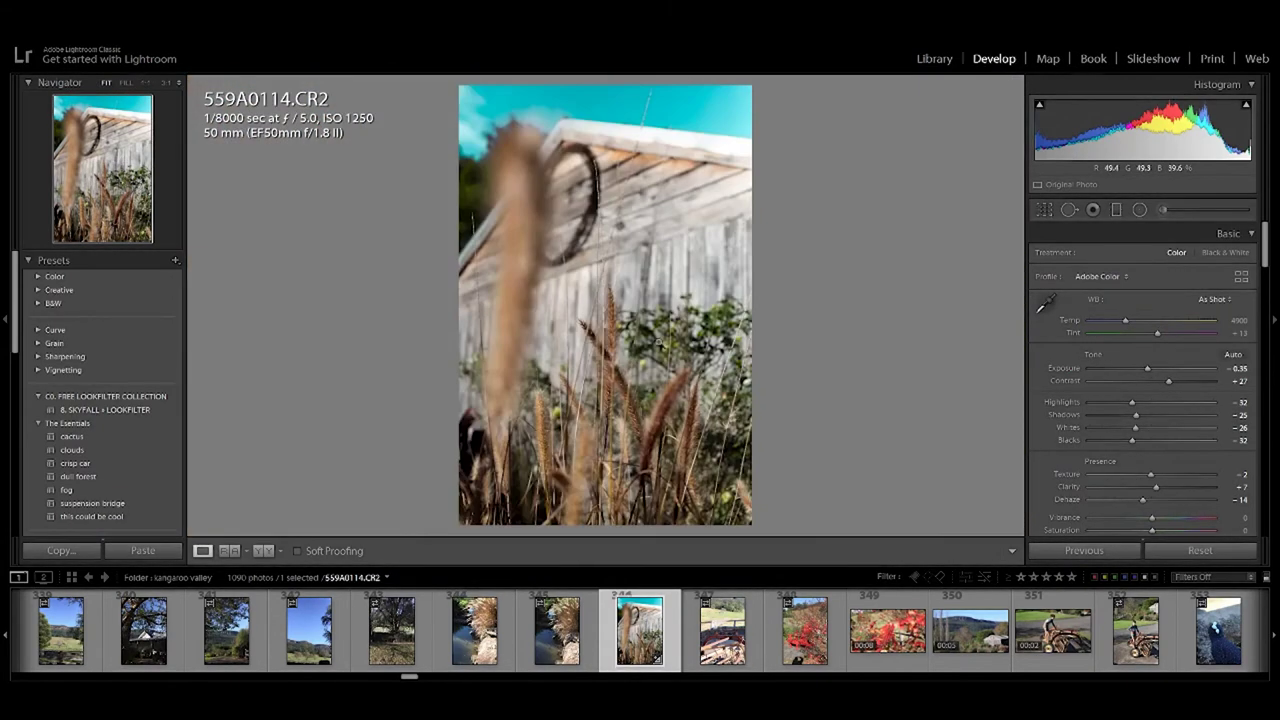
Browse 559A0115, rusty machinery 559A0116 and a video clip, then open hand-holding-grass 559A0131.
left_click(735, 630)
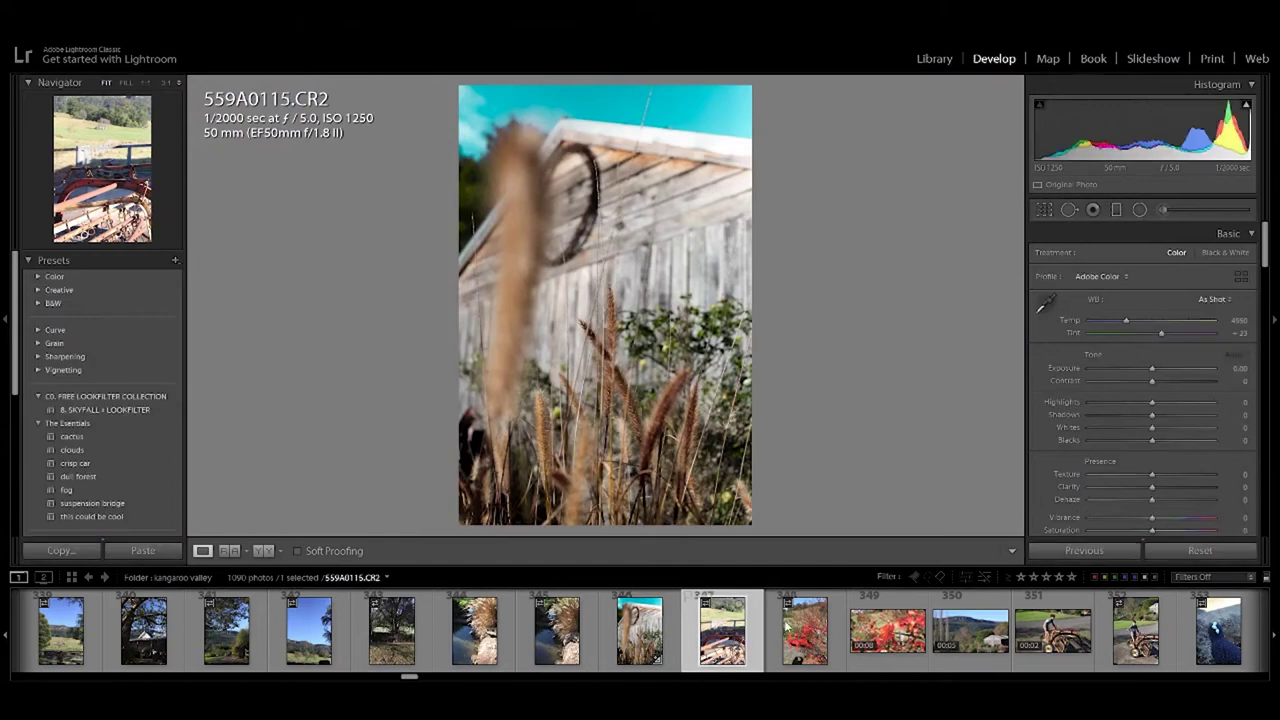
left_click(797, 621)
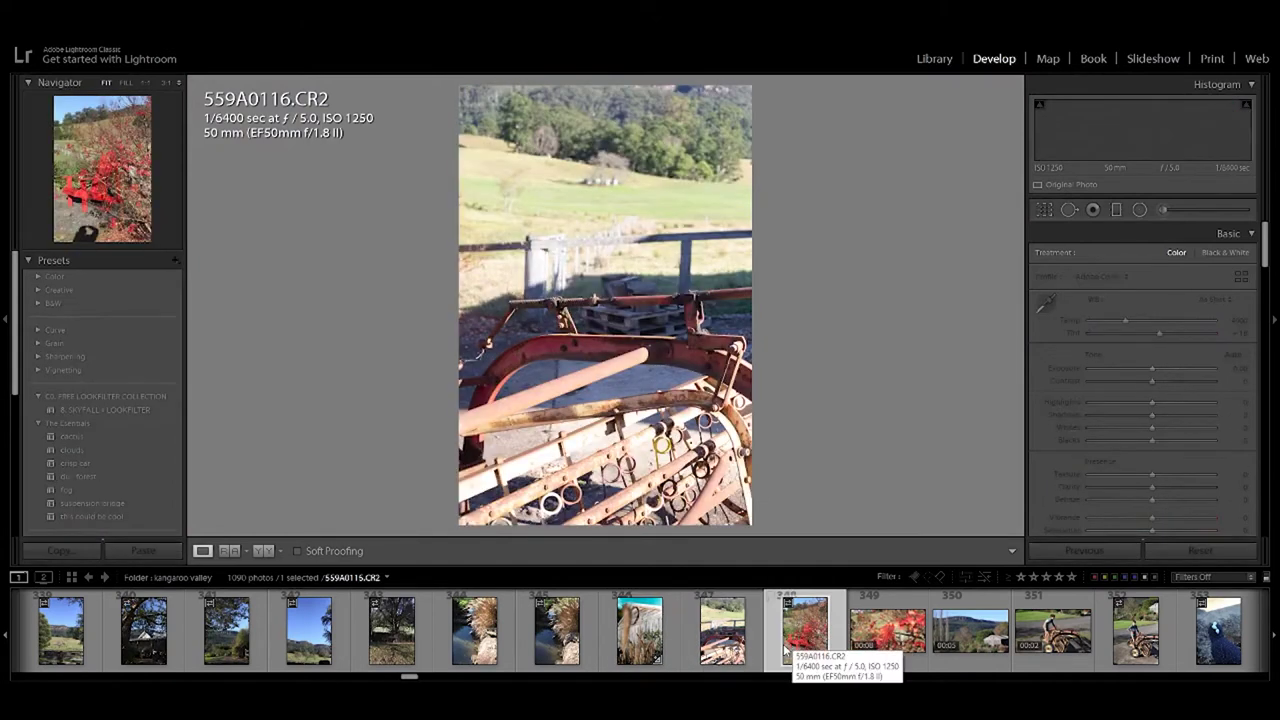
left_click(888, 630)
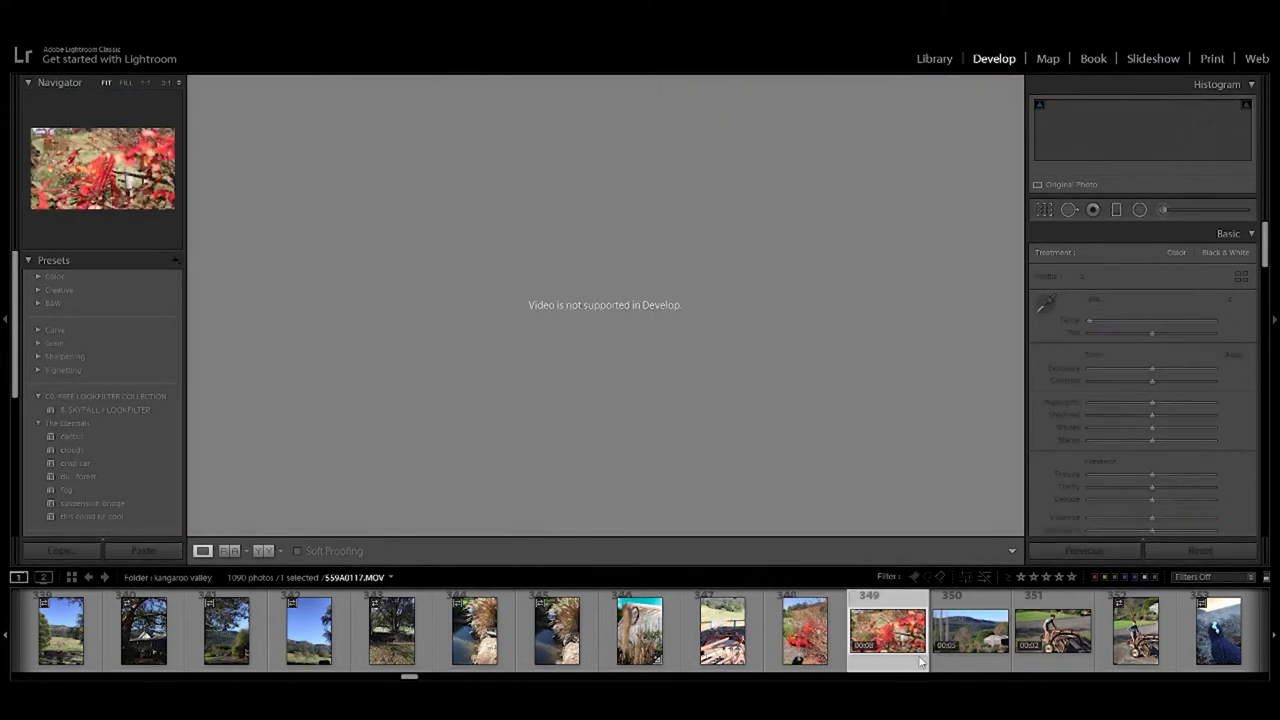
scroll(984, 642, "down", 5)
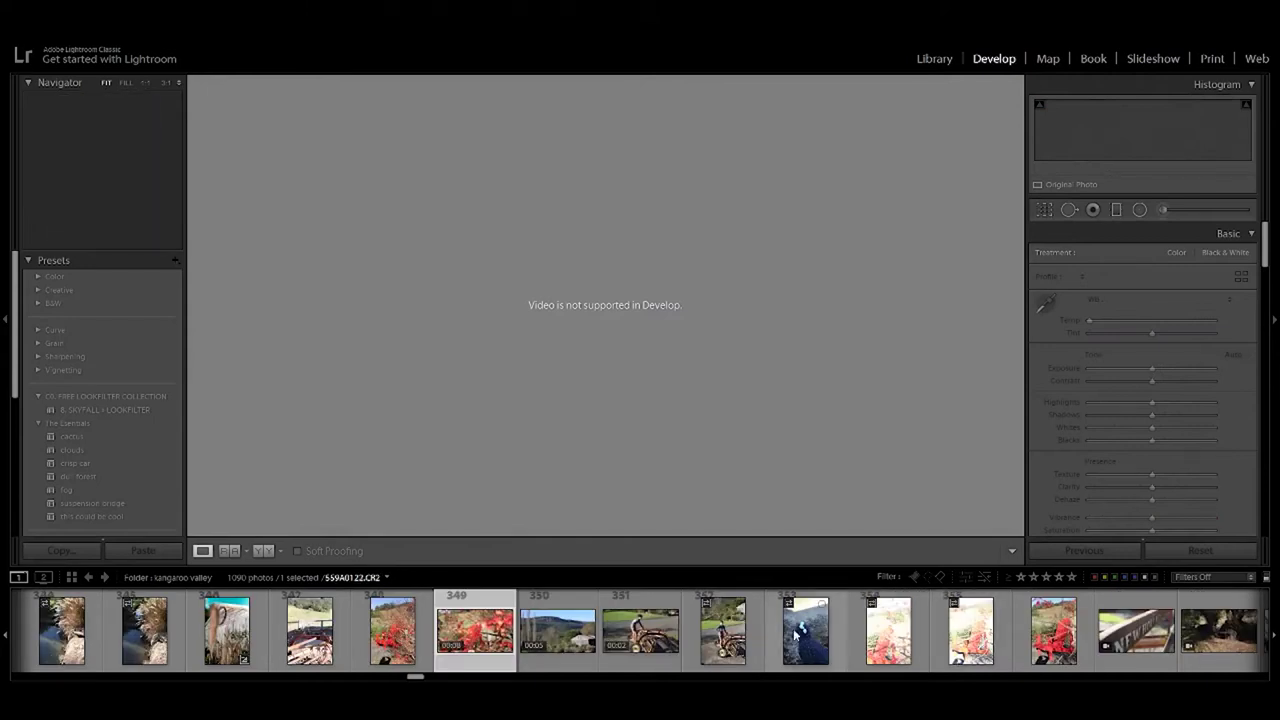
scroll(677, 649, "down", 5)
scroll(677, 649, "down", 5)
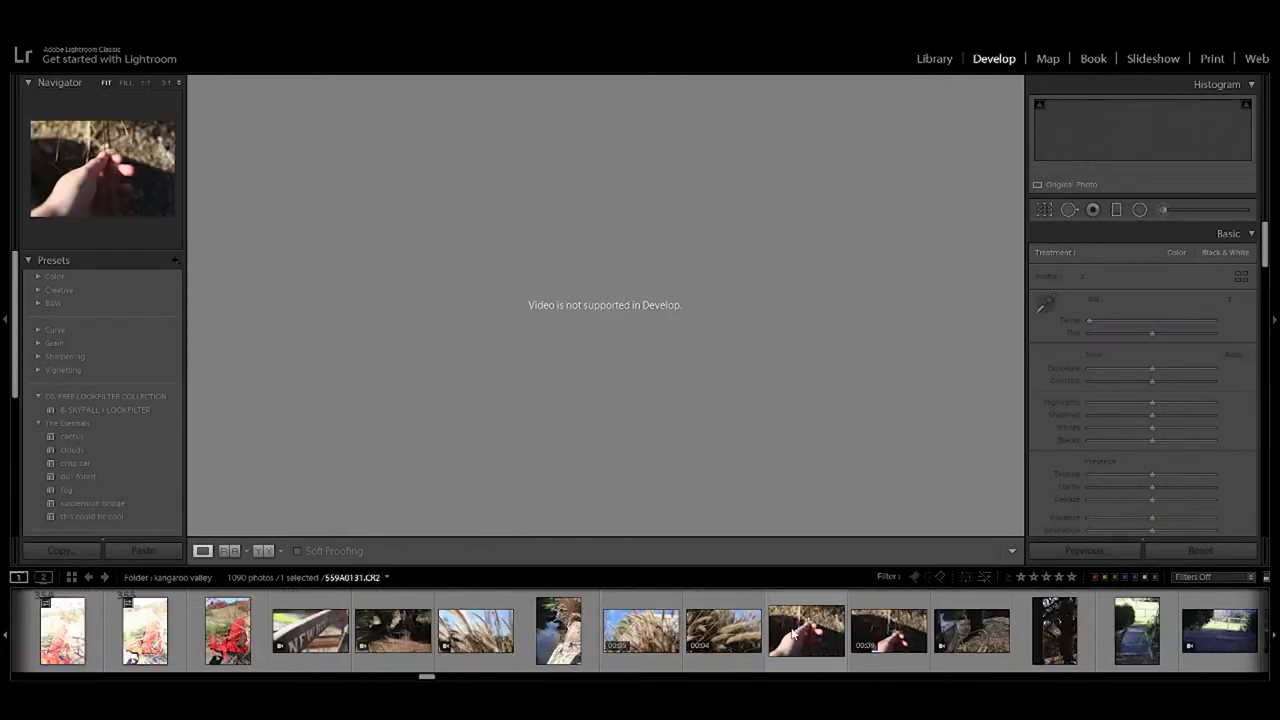
left_click(833, 641)
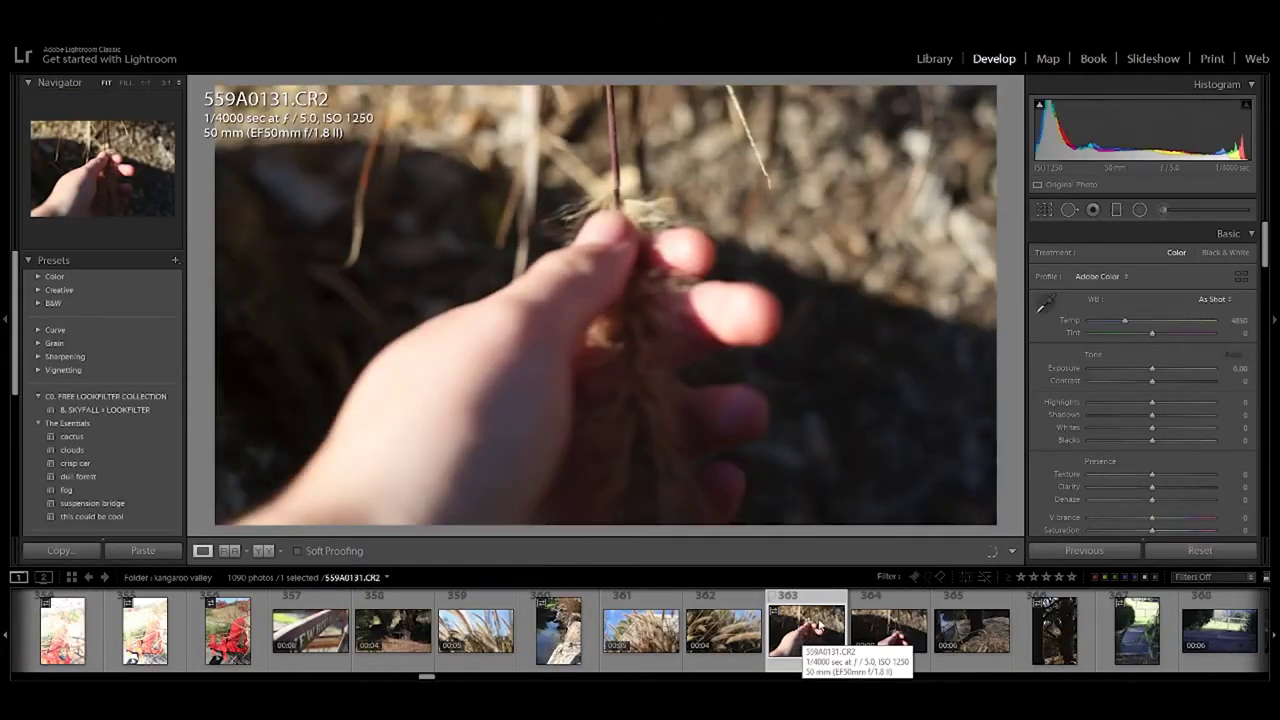
scroll(832, 625, "down", 10)
left_click(888, 632)
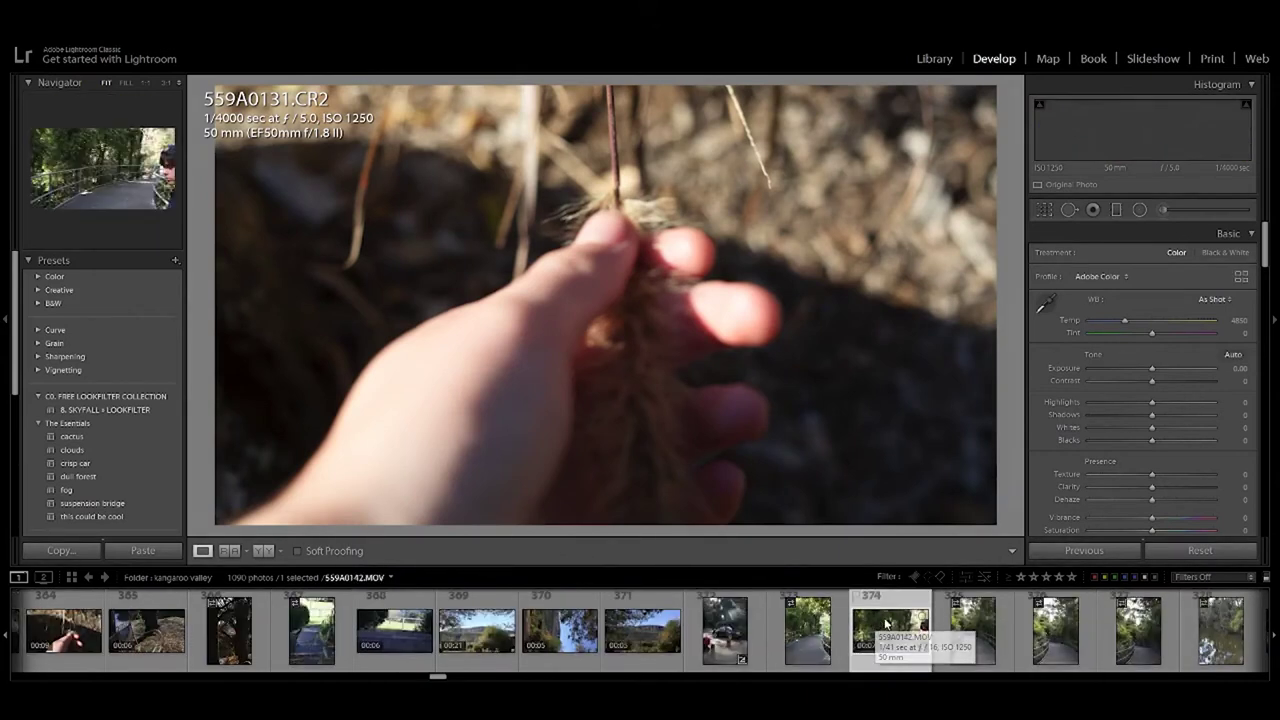
Compare forest walkway 559A0143 and waterfalls 559A0149–559A0153, ending on cascade photo 559A0160.
left_click(973, 642)
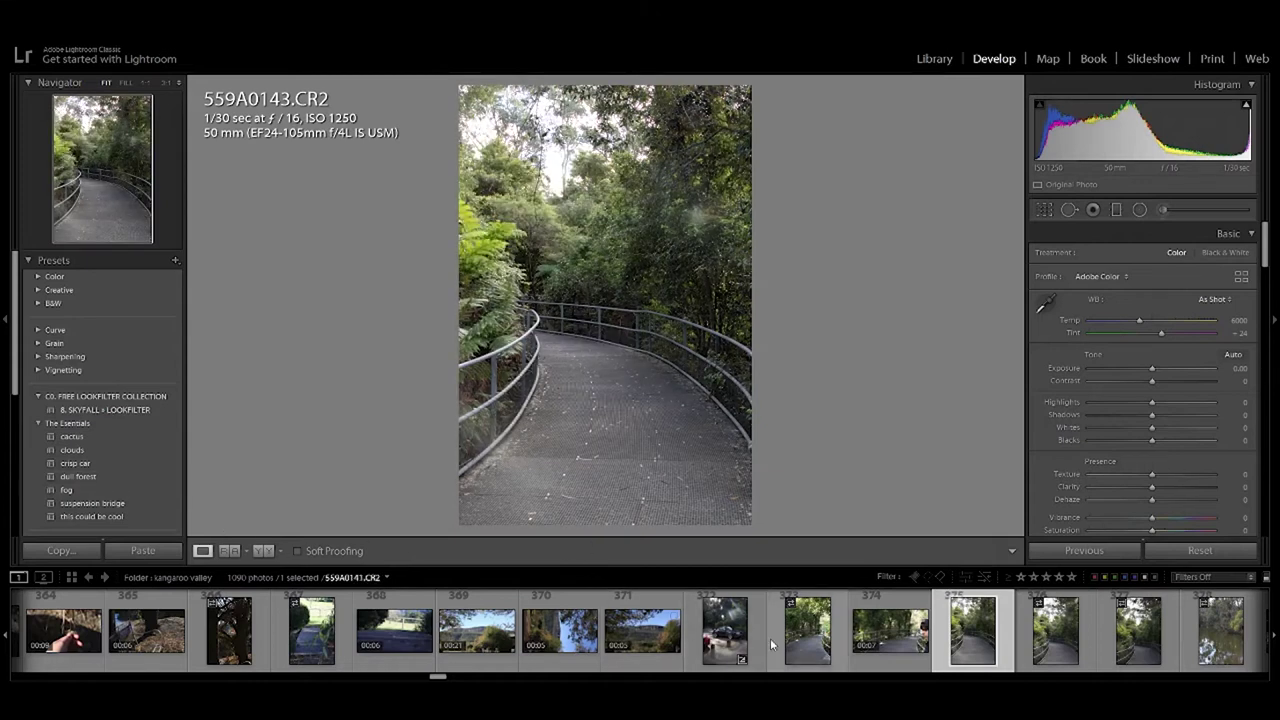
scroll(703, 637, "down", 5)
left_click(703, 637)
left_click(640, 632)
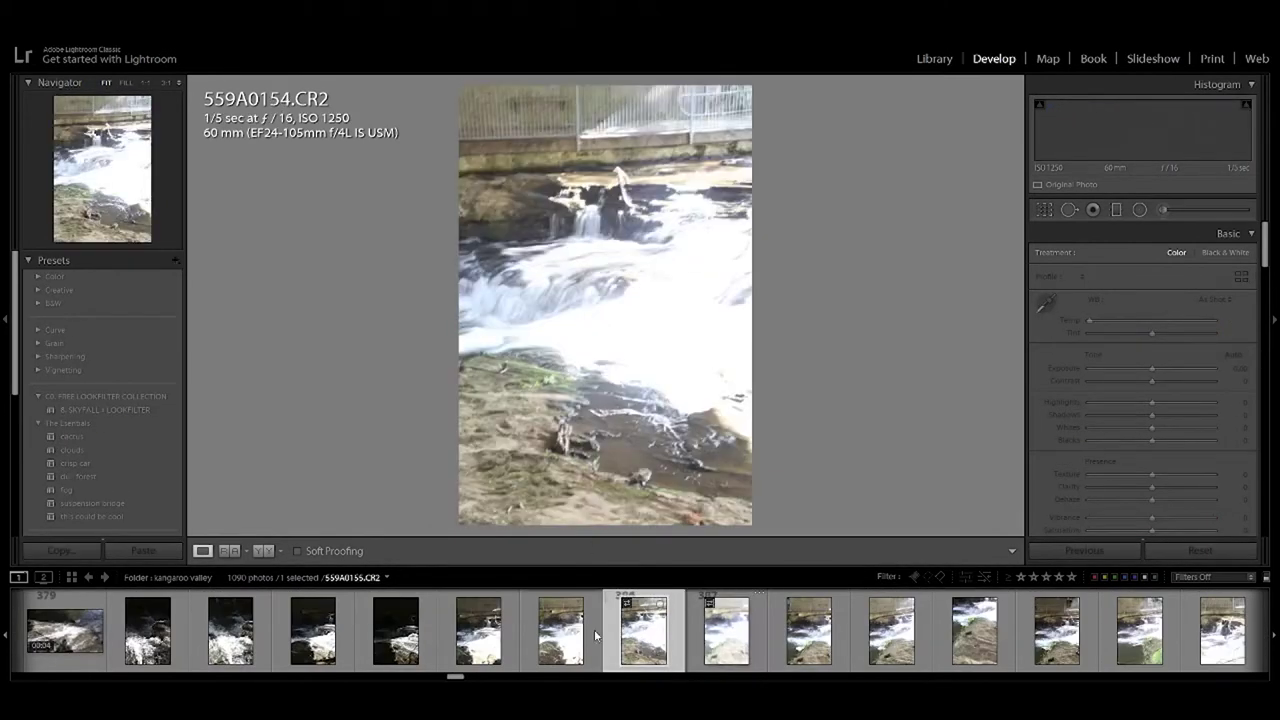
left_click(545, 630)
left_click(511, 624)
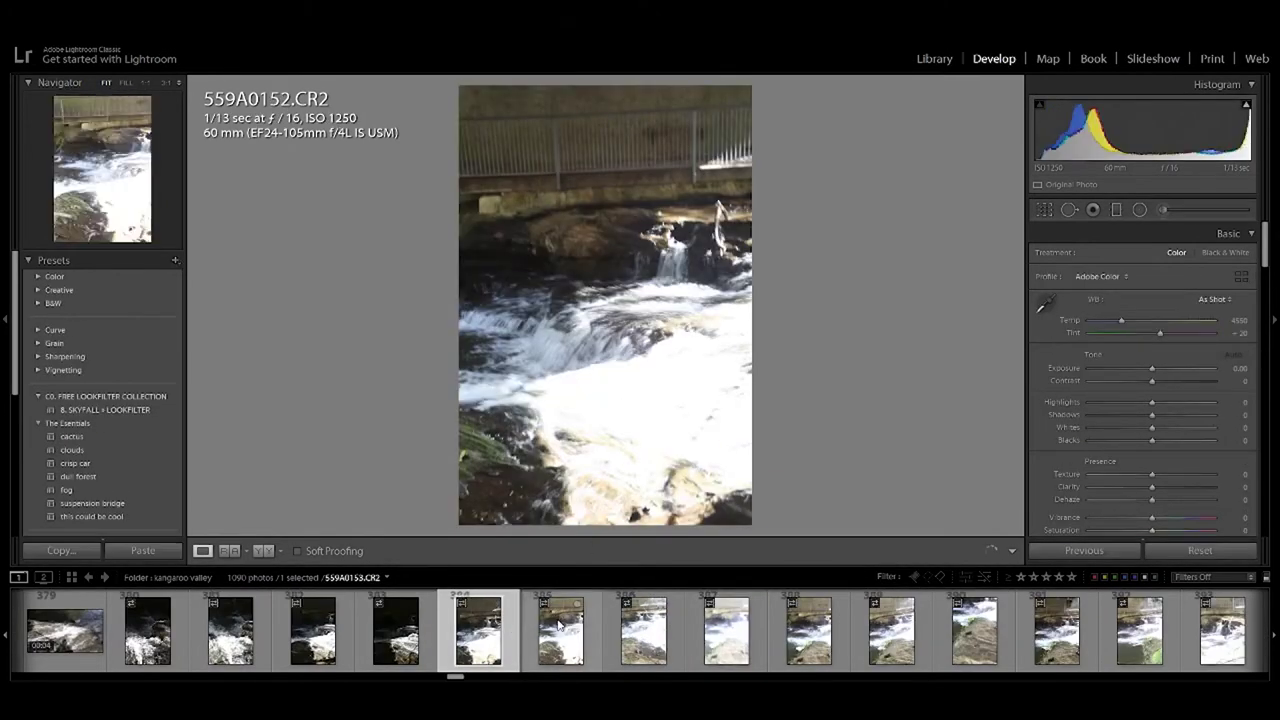
left_click(547, 625)
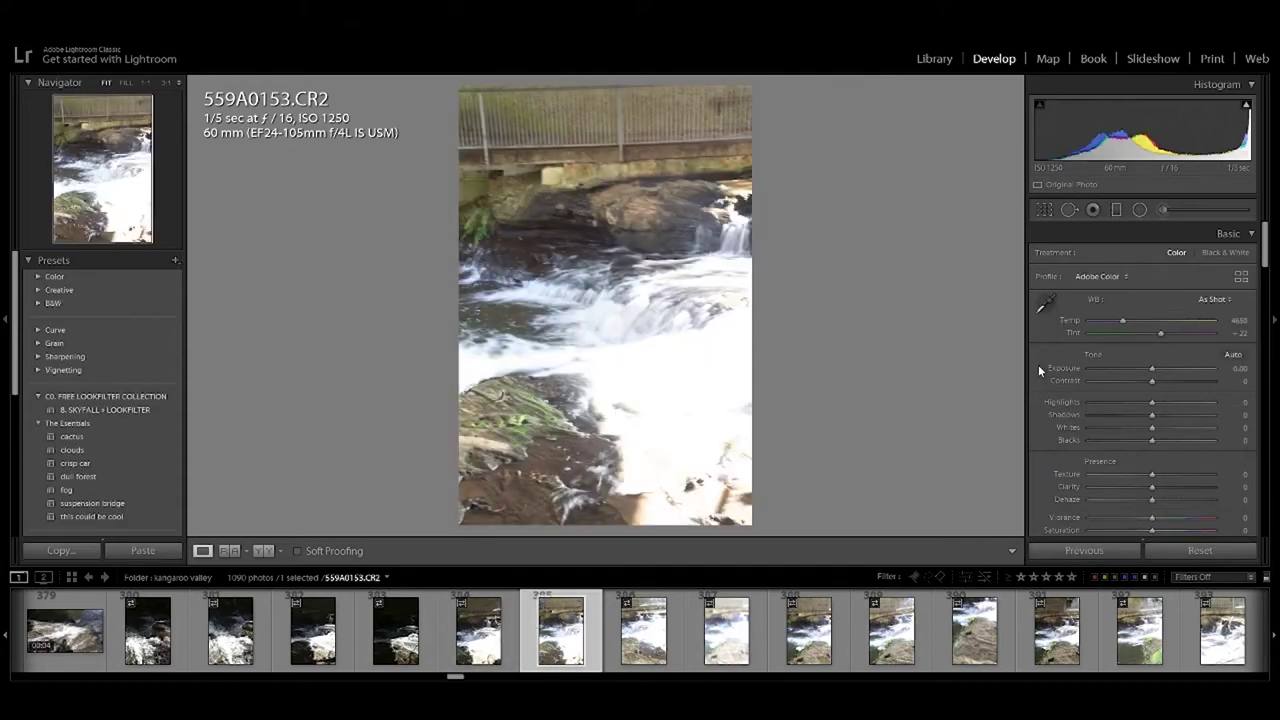
left_click(383, 645)
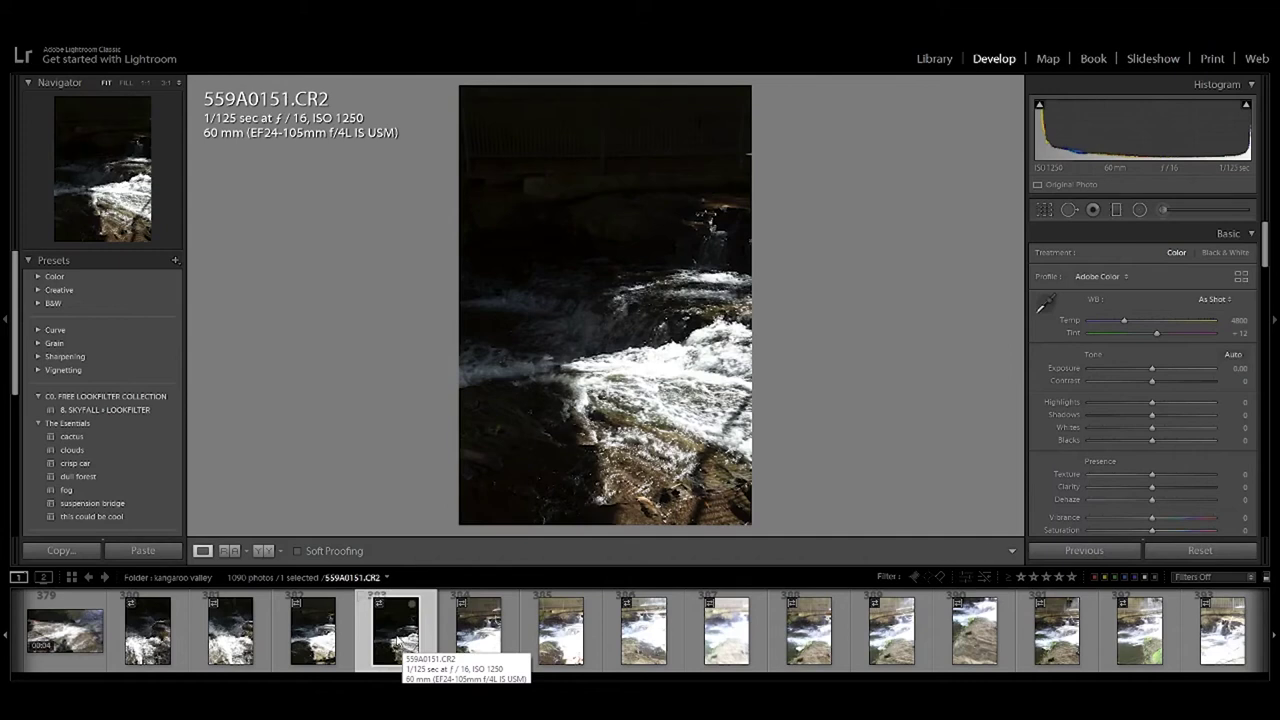
left_click(232, 640)
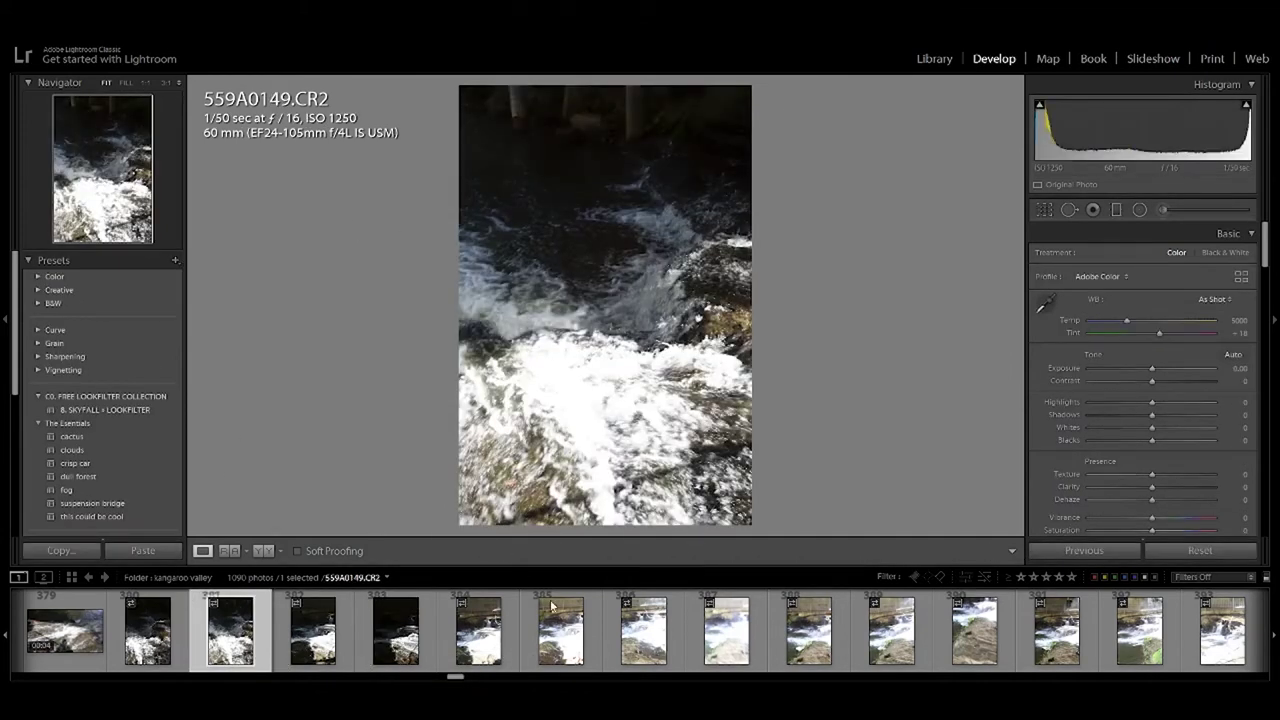
left_click(1140, 628)
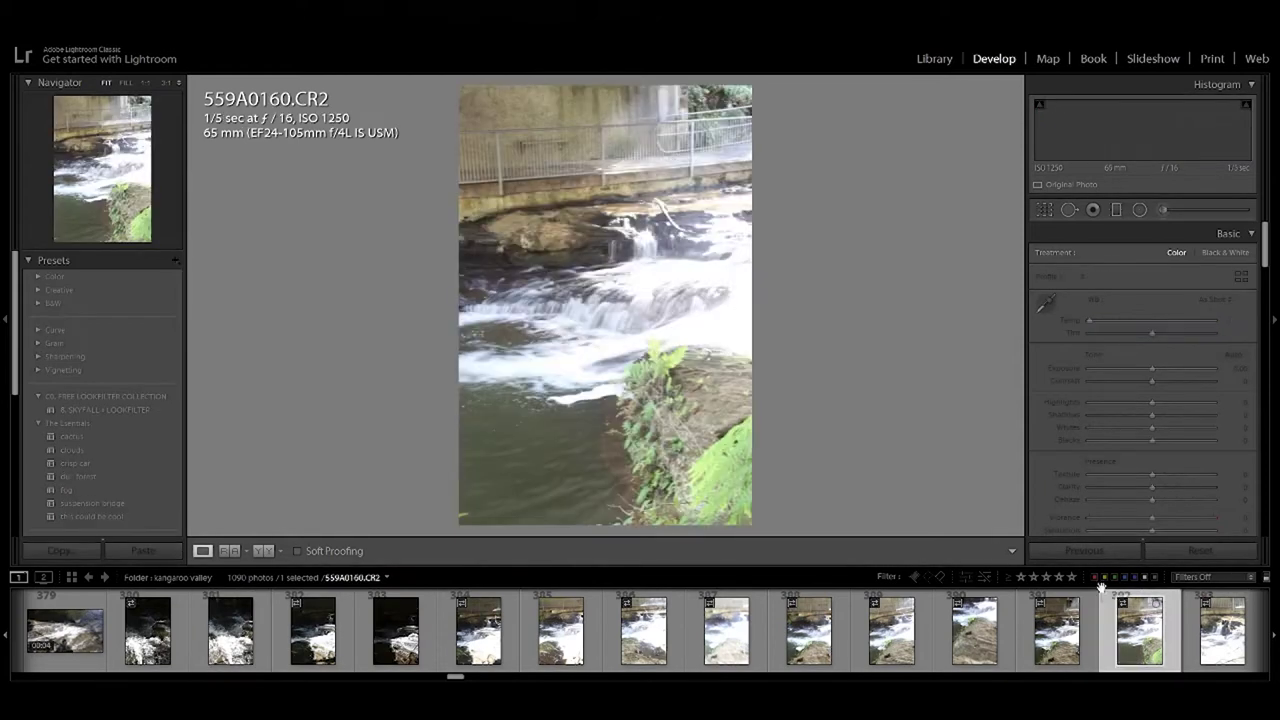
Darken the waterfall: Exposure −1.58, Contrast +34, Highlights −99, Whites −100, Blacks −43.
left_click_drag(1149, 368, 1138, 369)
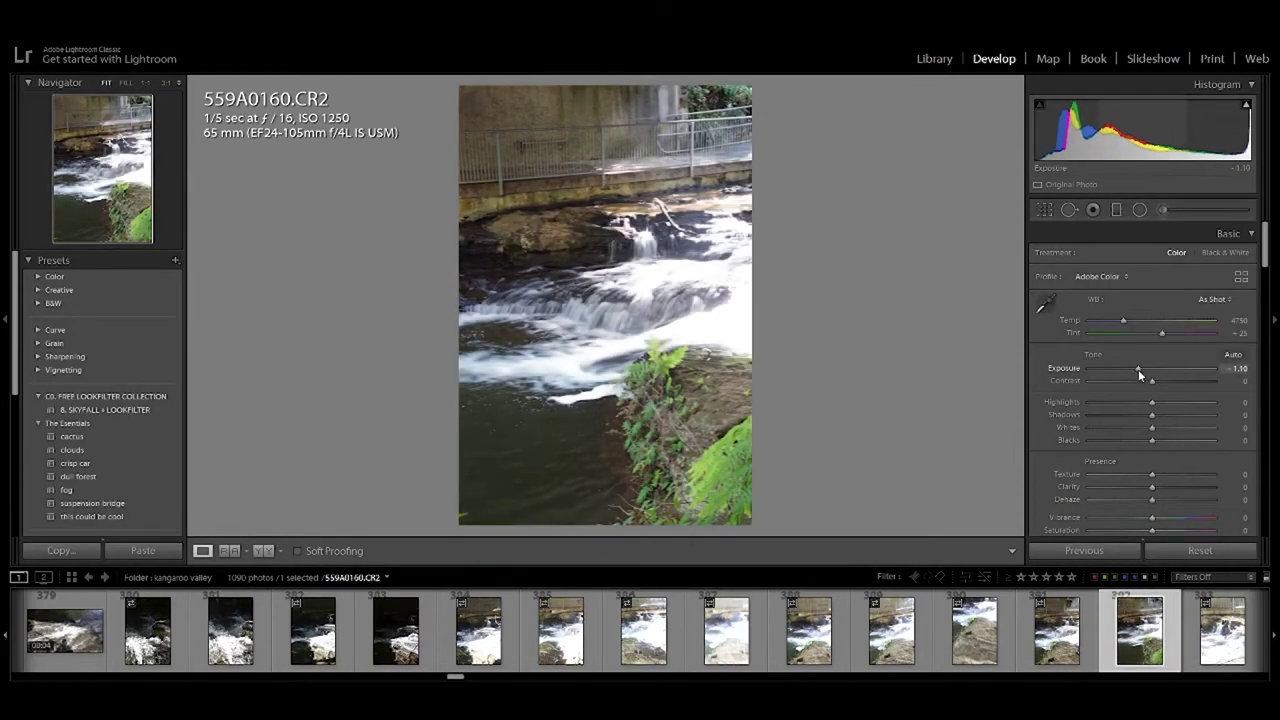
mouse_move(1150, 380)
left_mouse_down()
mouse_move(1105, 389)
mouse_move(1143, 381)
left_mouse_up()
left_click_drag(1152, 427, 982, 432)
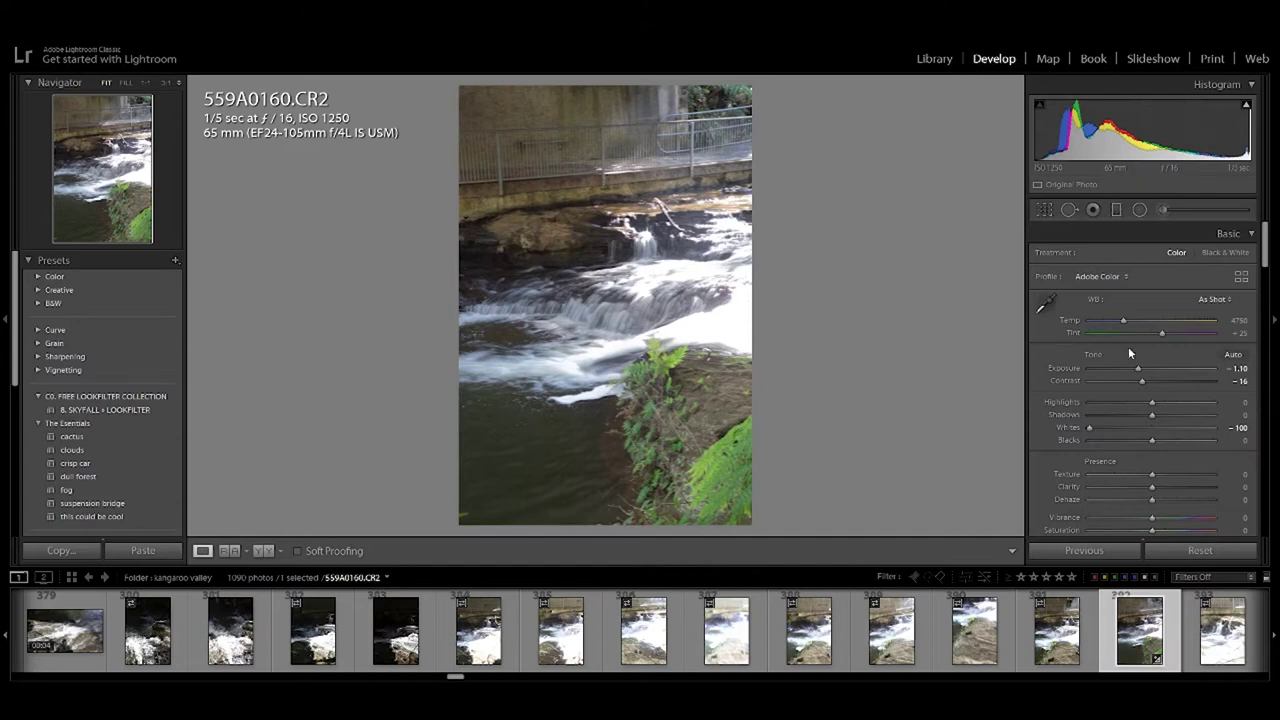
mouse_move(1150, 443)
left_mouse_down()
mouse_move(1166, 432)
mouse_move(1122, 432)
left_mouse_up()
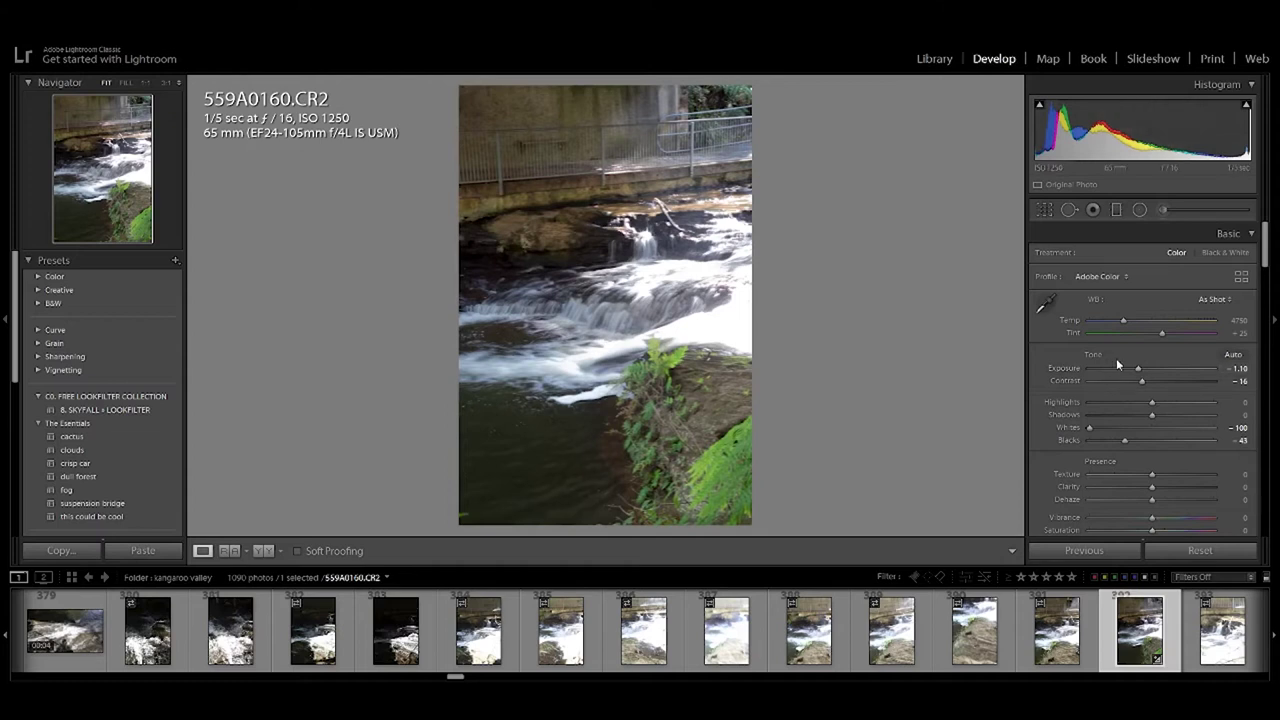
mouse_move(1137, 370)
left_mouse_down()
mouse_move(1121, 370)
mouse_move(1170, 380)
left_mouse_up()
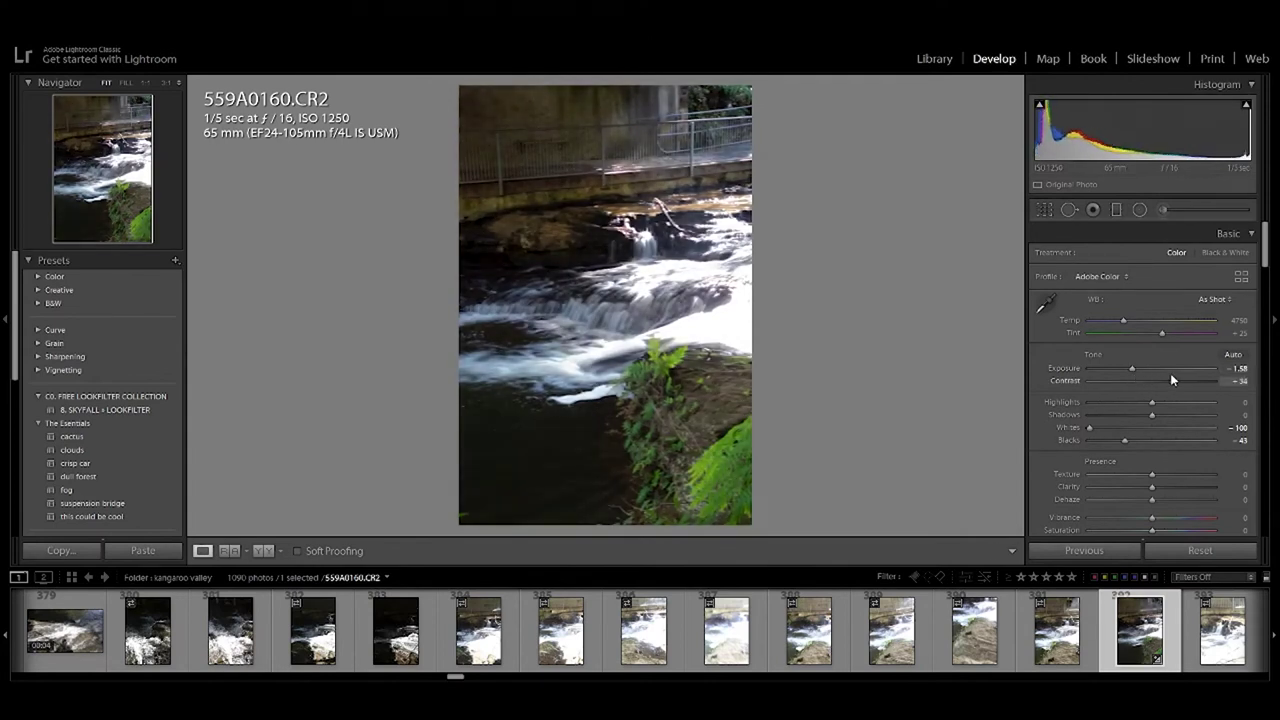
mouse_move(1154, 400)
left_mouse_down()
mouse_move(1098, 410)
mouse_move(1135, 399)
left_mouse_up()
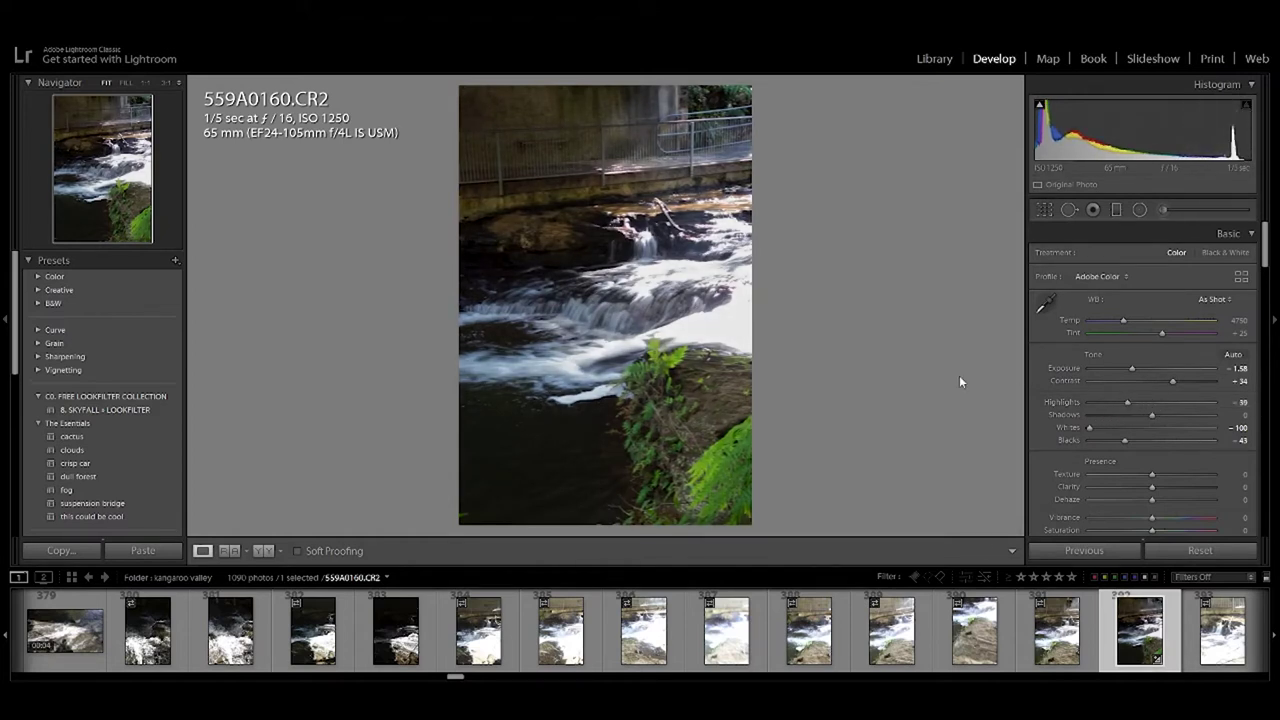
Draw a graduated filter across the middle of the waterfall and position it over the water.
left_click(1116, 209)
mouse_move(621, 293)
left_mouse_down()
mouse_move(603, 345)
mouse_move(616, 309)
left_mouse_up()
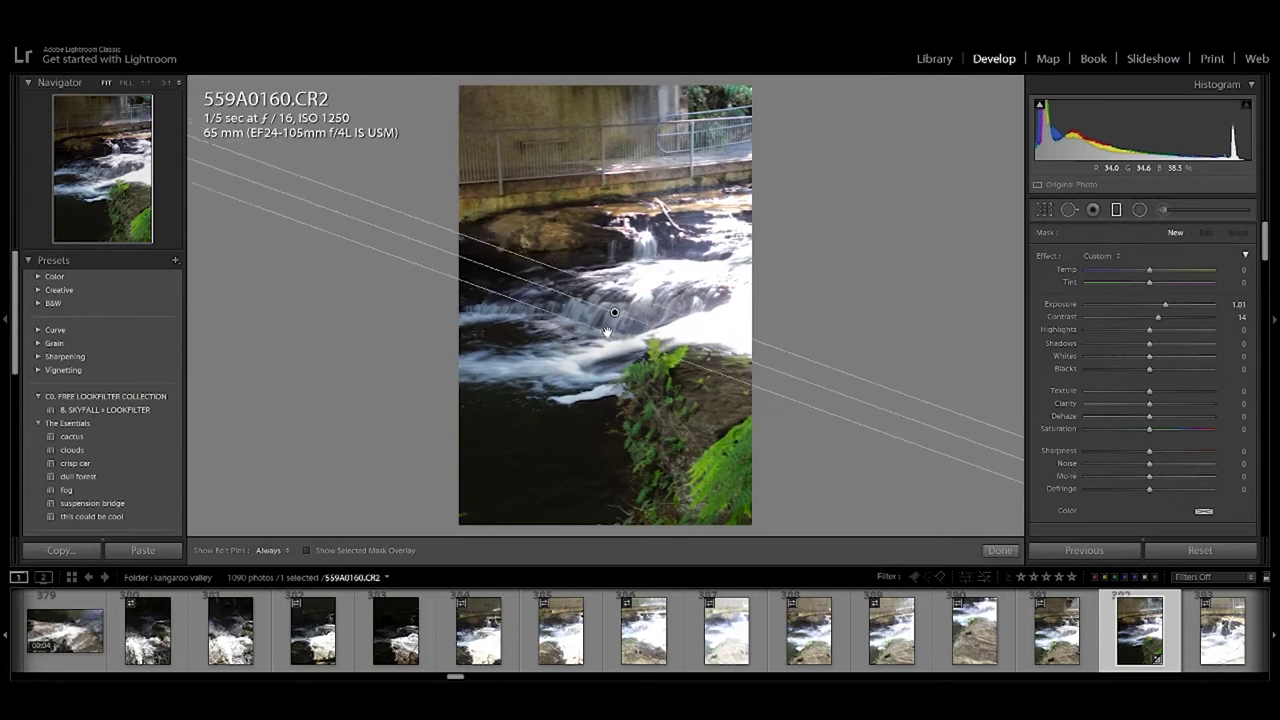
left_click_drag(640, 304, 640, 326)
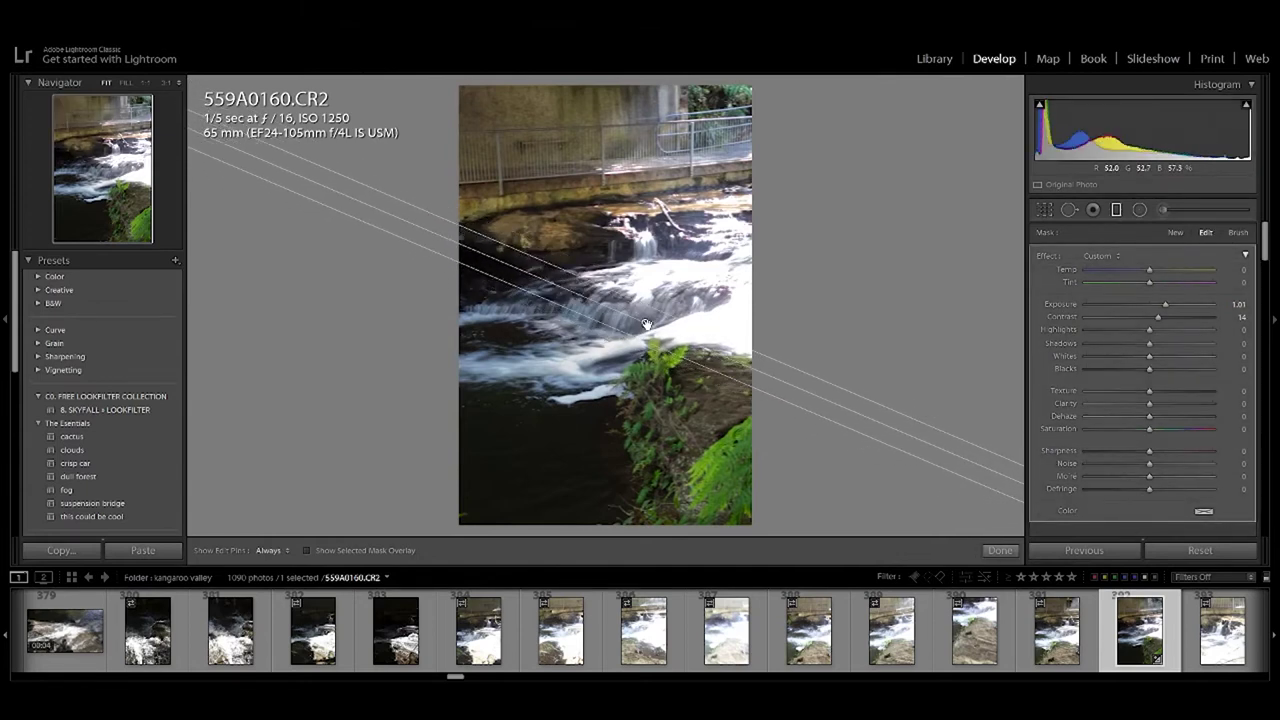
left_click_drag(640, 326, 643, 324)
Give the gradient Exposure +0.72, Contrast −27, Highlights −100, Shadows −41, Whites −4 and finish it.
mouse_move(1164, 307)
left_mouse_down()
mouse_move(1118, 304)
mouse_move(1159, 313)
mouse_move(1126, 317)
mouse_move(1135, 330)
mouse_move(1032, 327)
left_mouse_up()
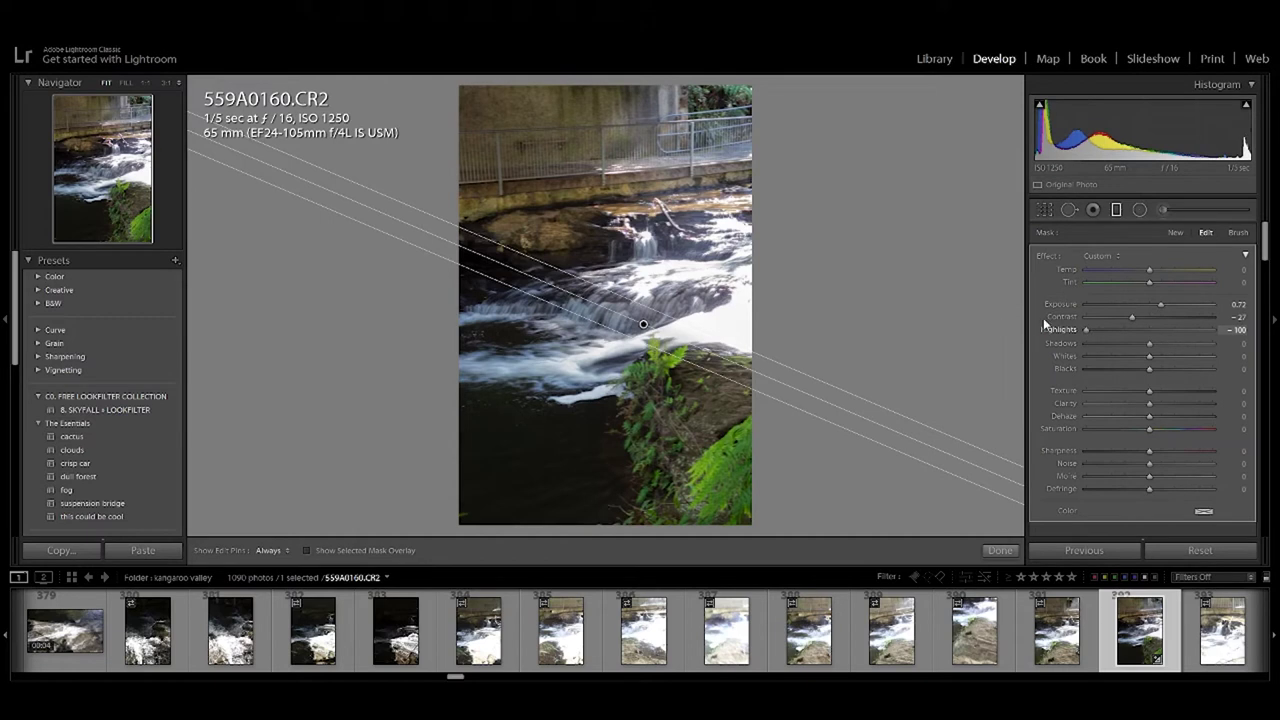
mouse_move(1156, 343)
left_mouse_down()
mouse_move(1097, 348)
mouse_move(1120, 346)
left_mouse_up()
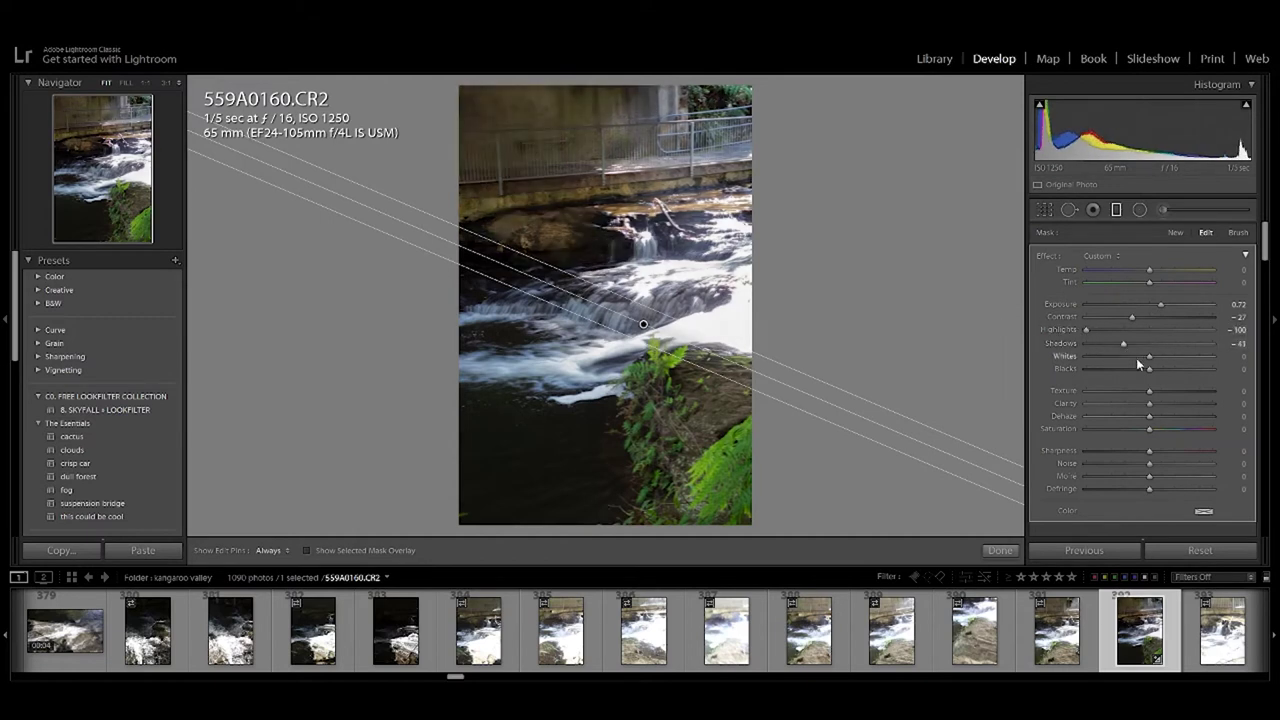
mouse_move(1149, 357)
left_mouse_down()
mouse_move(1130, 359)
mouse_move(1144, 361)
left_mouse_up()
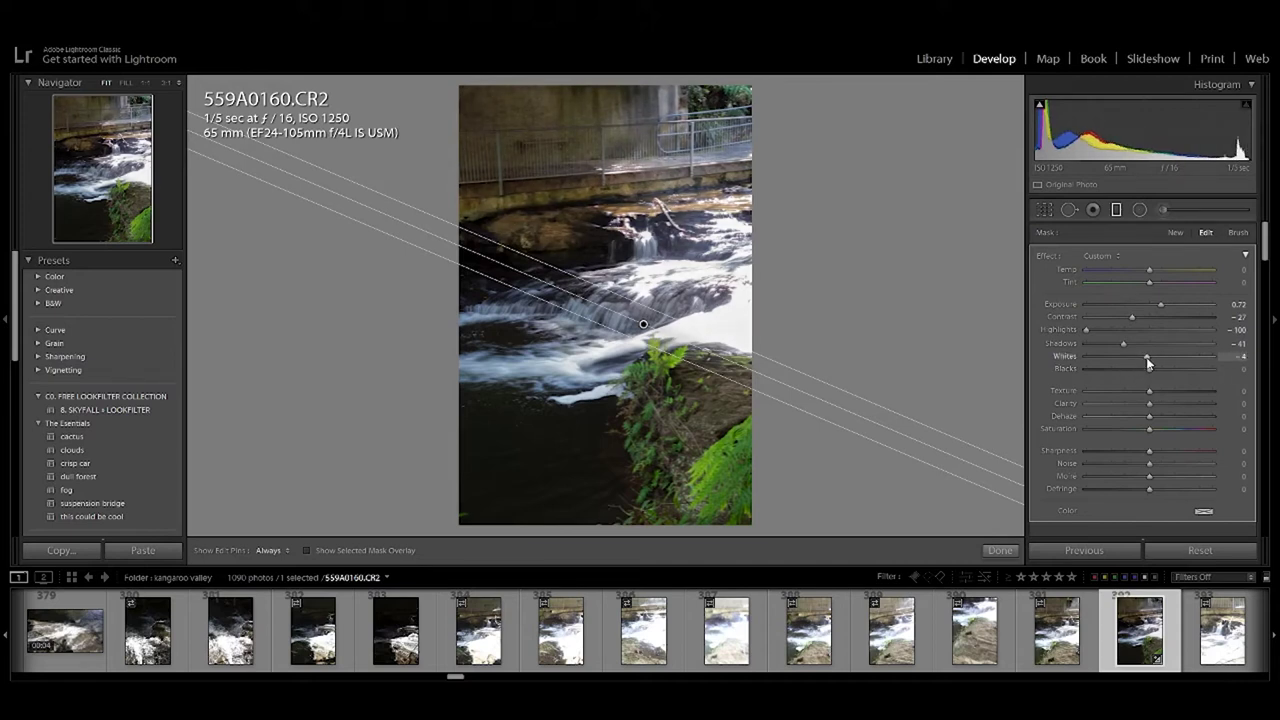
left_click(1012, 551)
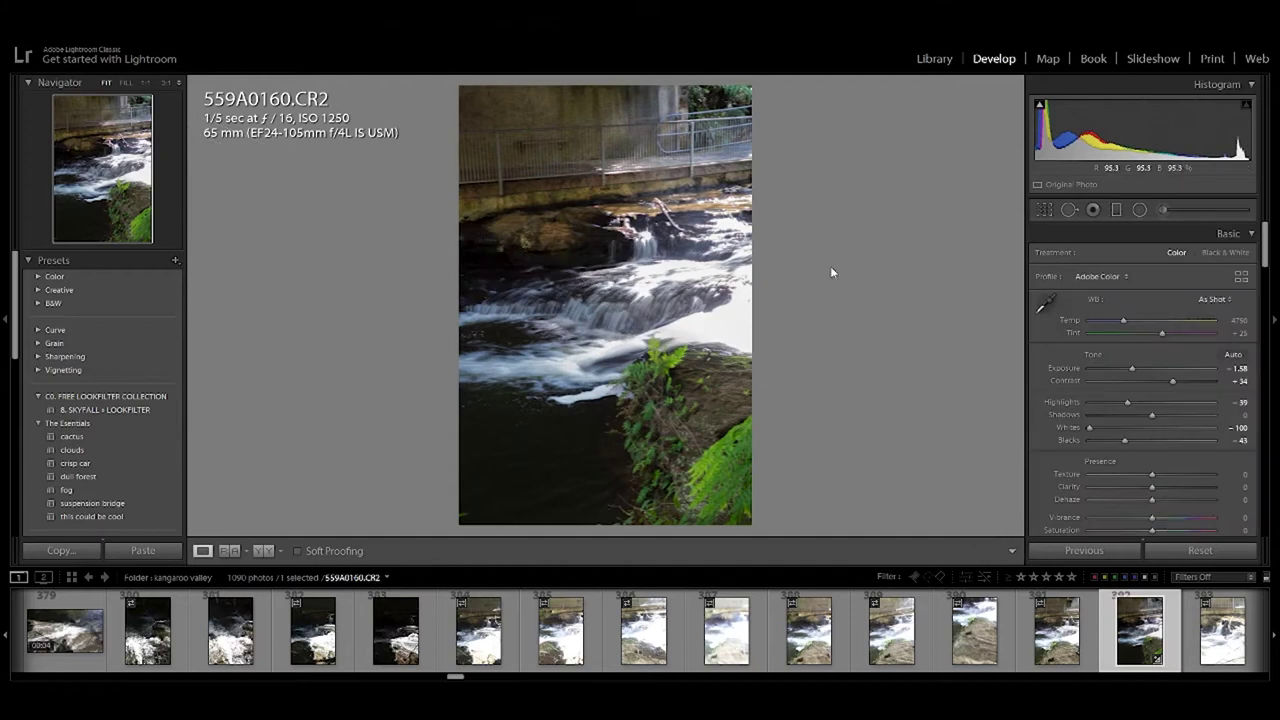
scroll(1100, 400, "down", 5)
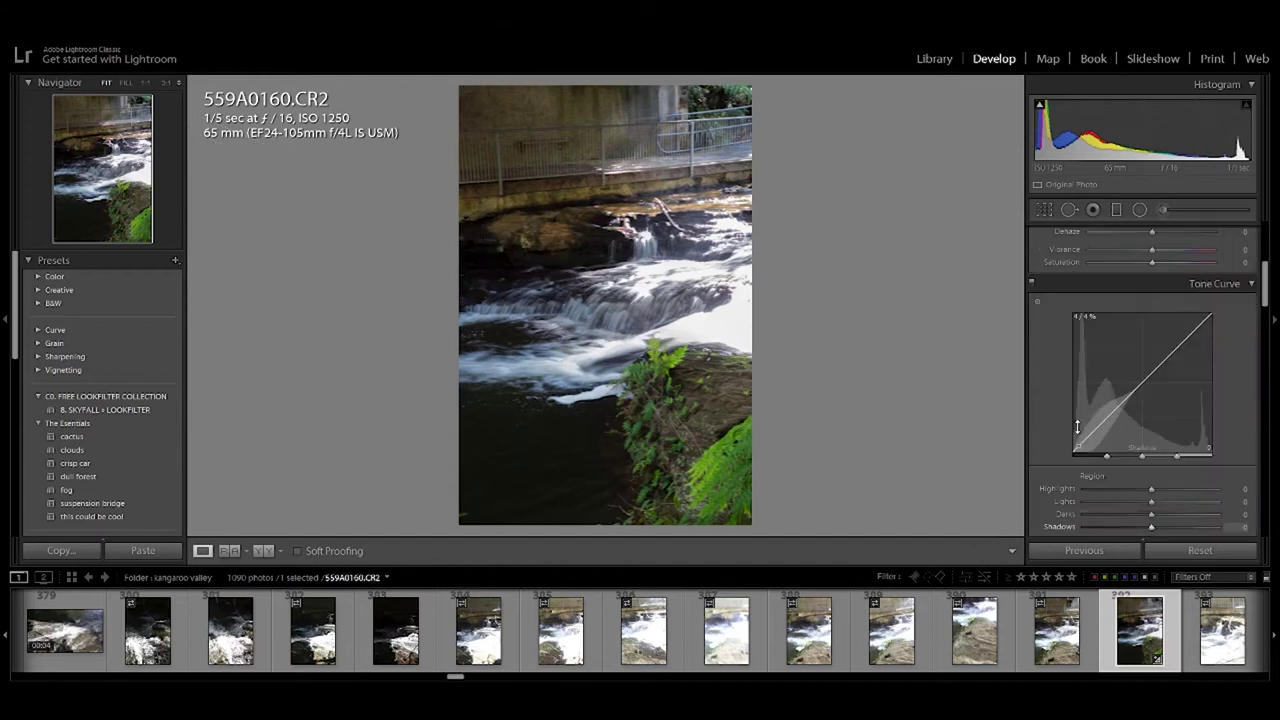
Add Dehaze +17, reset the tone curve to straight, and check the waterfall detail at 1:1.
scroll(1098, 392, "up", 2)
left_click_drag(1152, 320, 1160, 321)
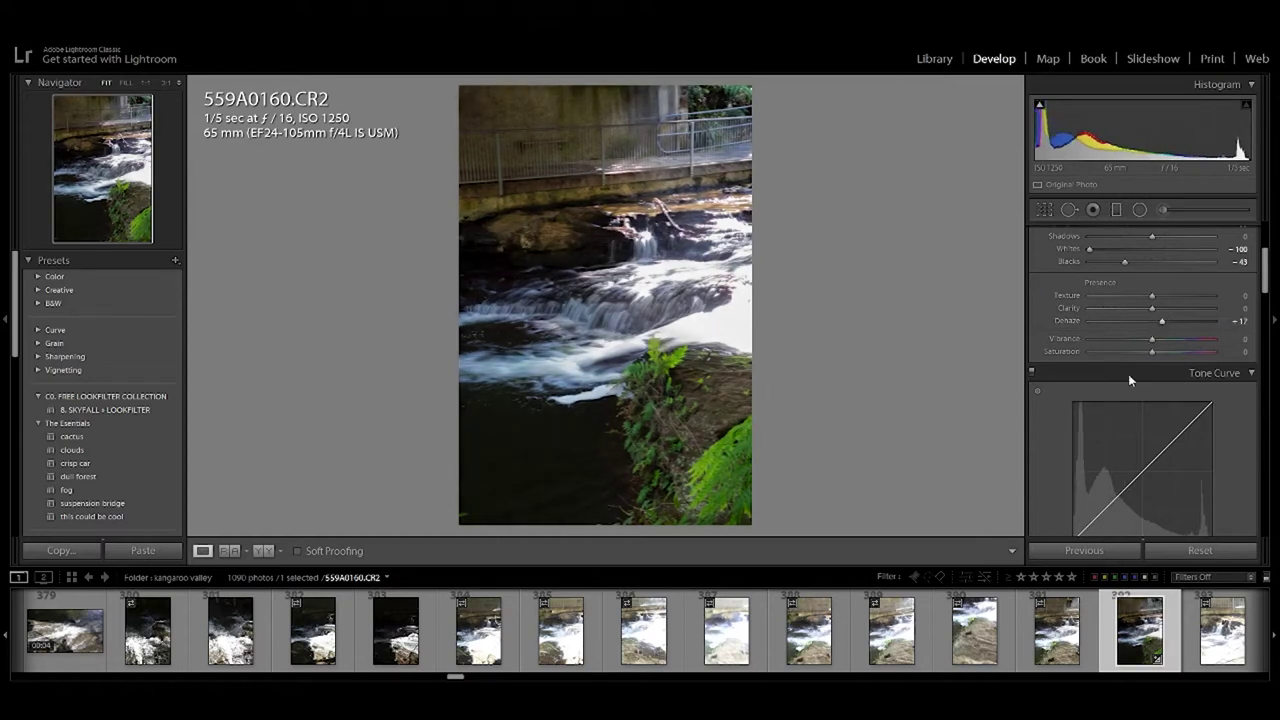
left_click_drag(1178, 445, 1184, 437)
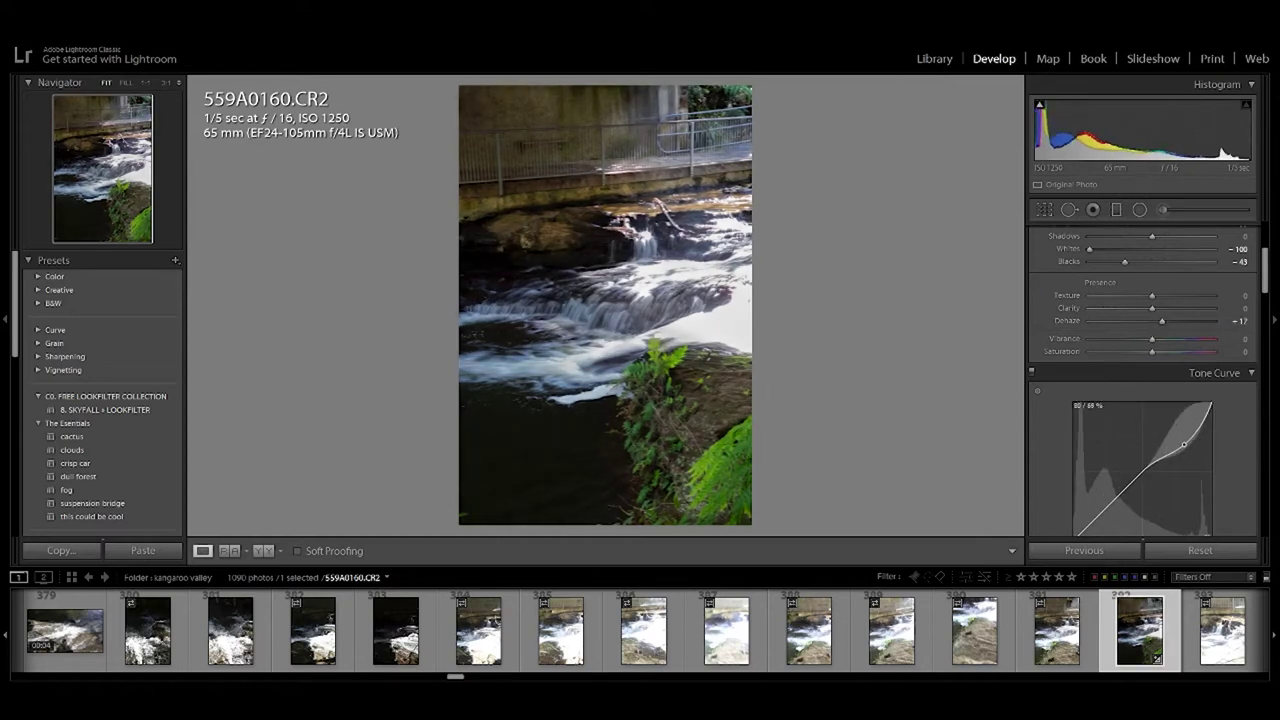
double_click(1184, 440)
left_click(592, 327)
mouse_move(592, 327)
left_mouse_down()
mouse_move(320, 362)
mouse_move(728, 274)
left_mouse_up()
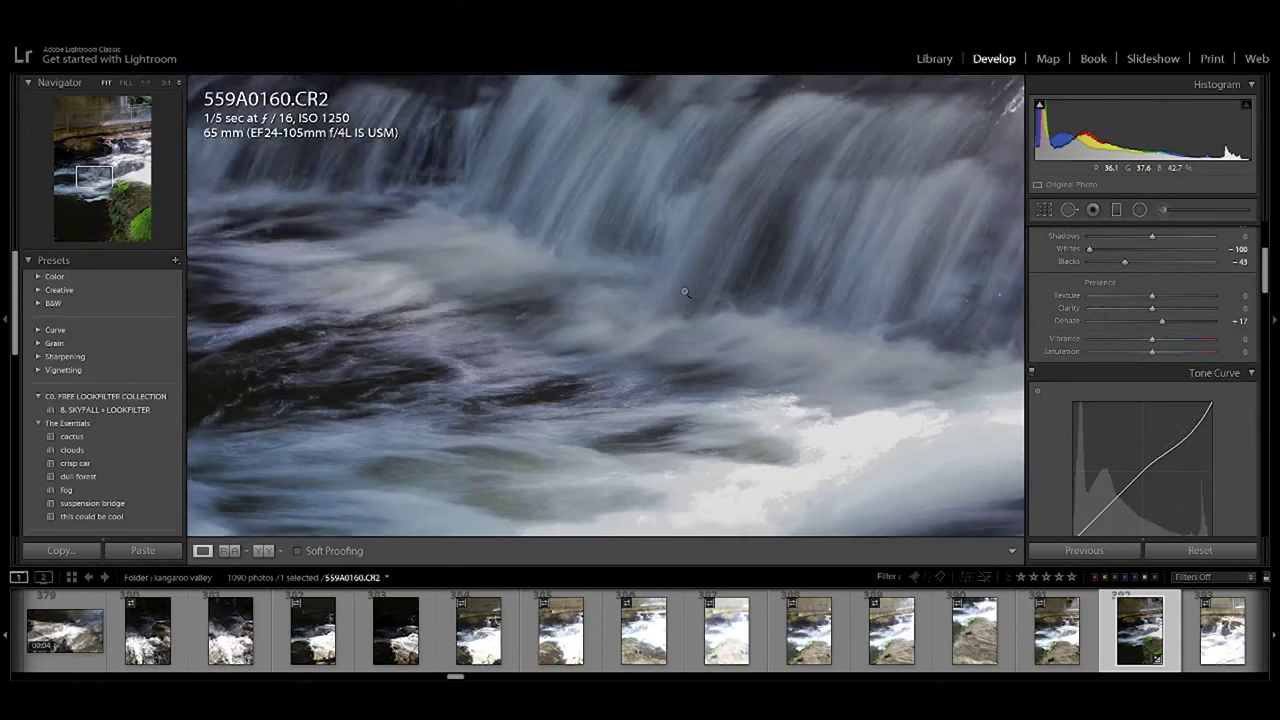
left_click(942, 494)
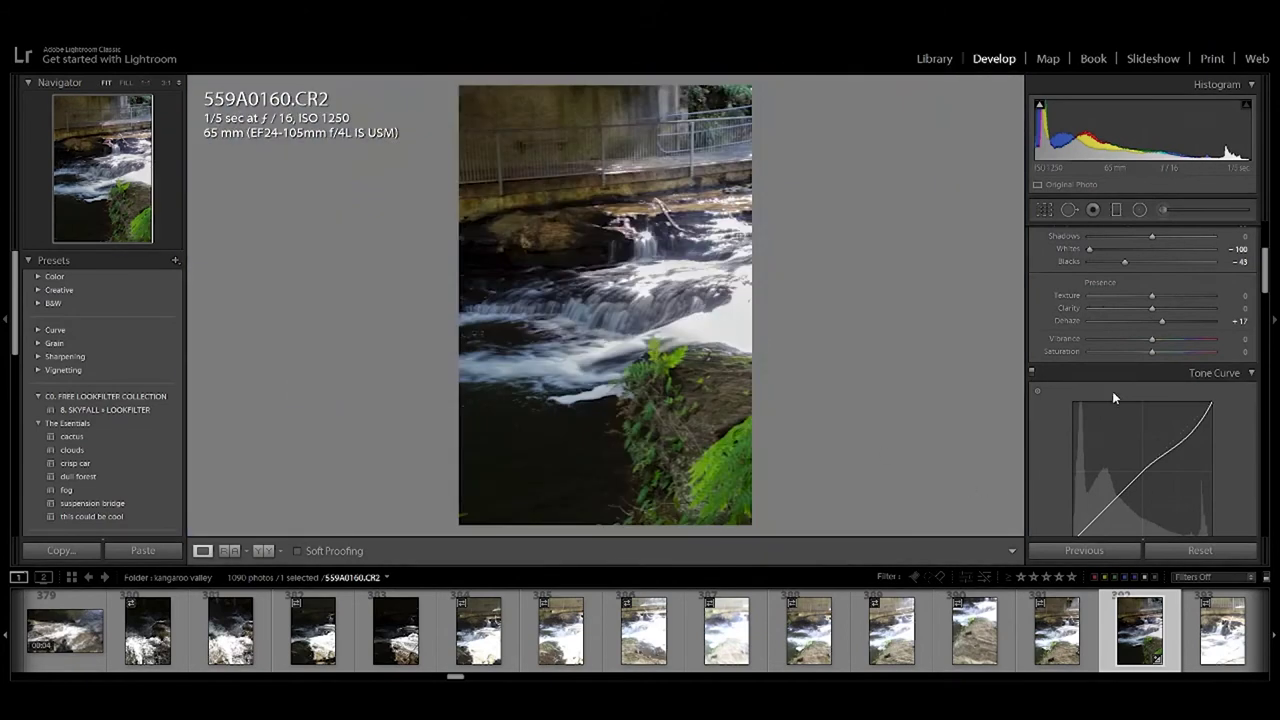
Set the tone curve's Shadows region to −4.
scroll(1089, 427, "down", 2)
scroll(1089, 427, "down", 2)
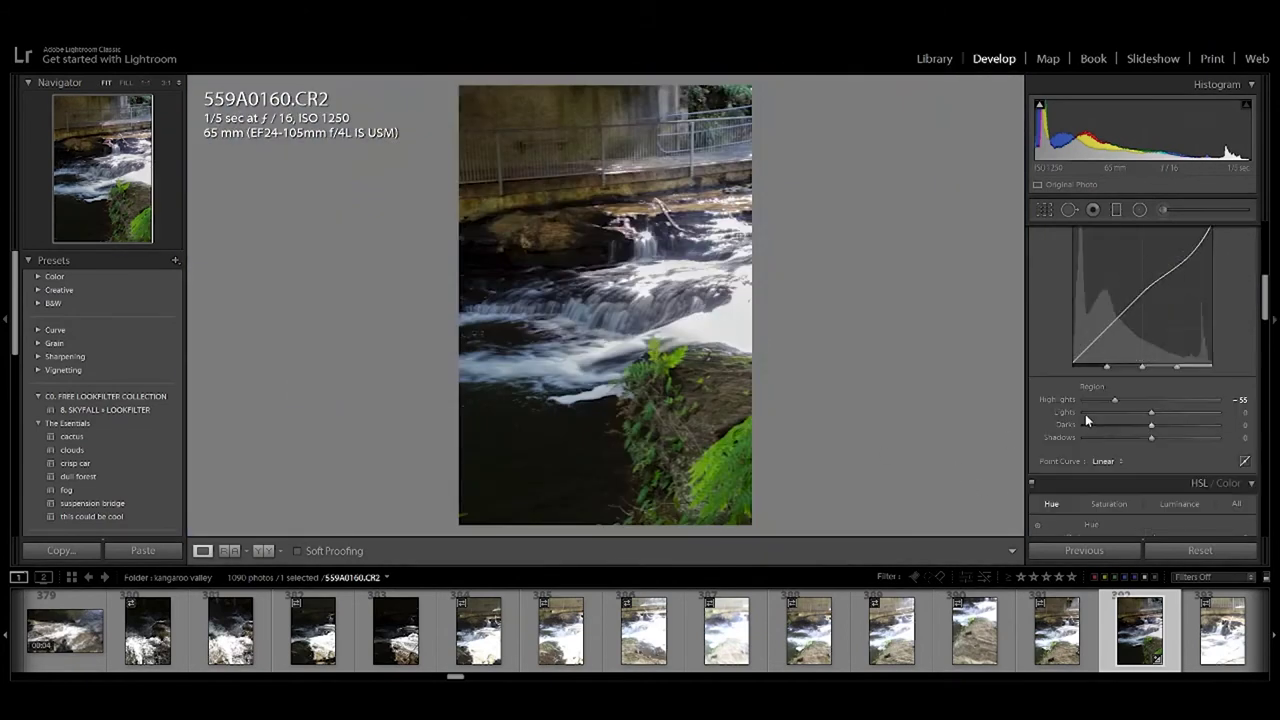
left_click_drag(1095, 341, 1095, 336)
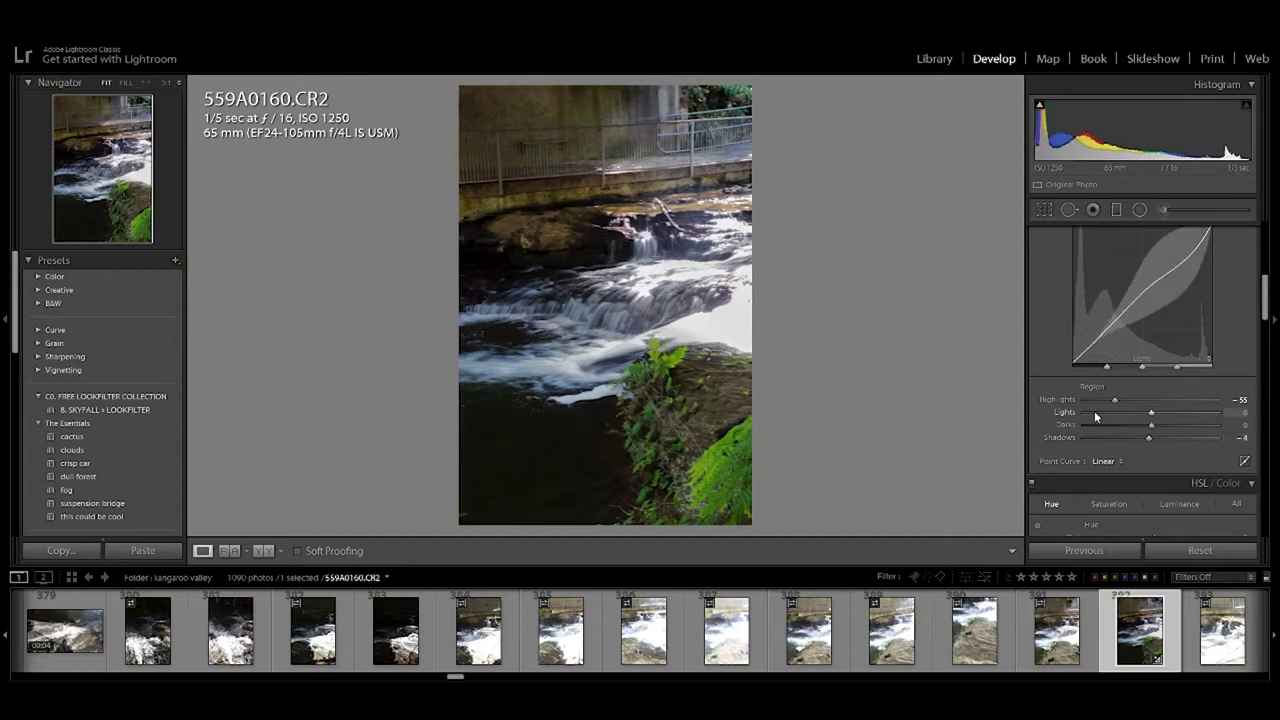
scroll(1094, 410, "down", 3)
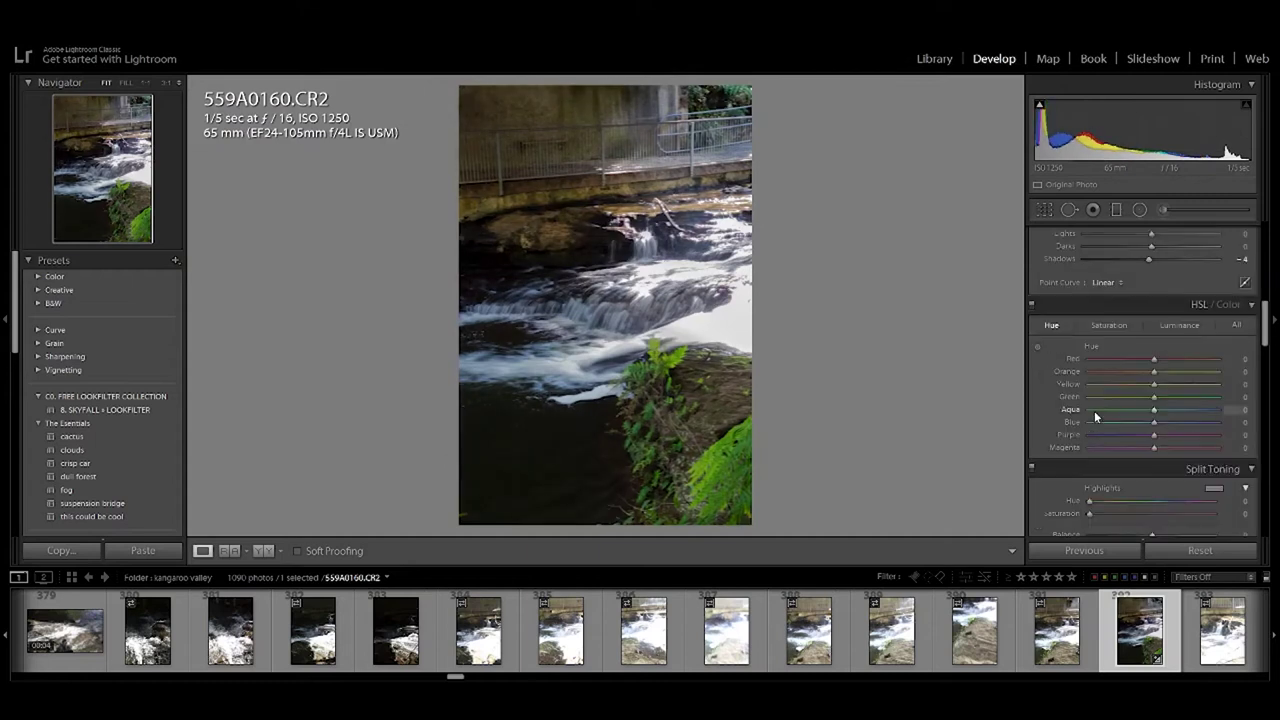
Shift the ferns' greens toward yellow and nudge the water's aqua and blue hues with the HSL targeted tool.
left_click(1039, 346)
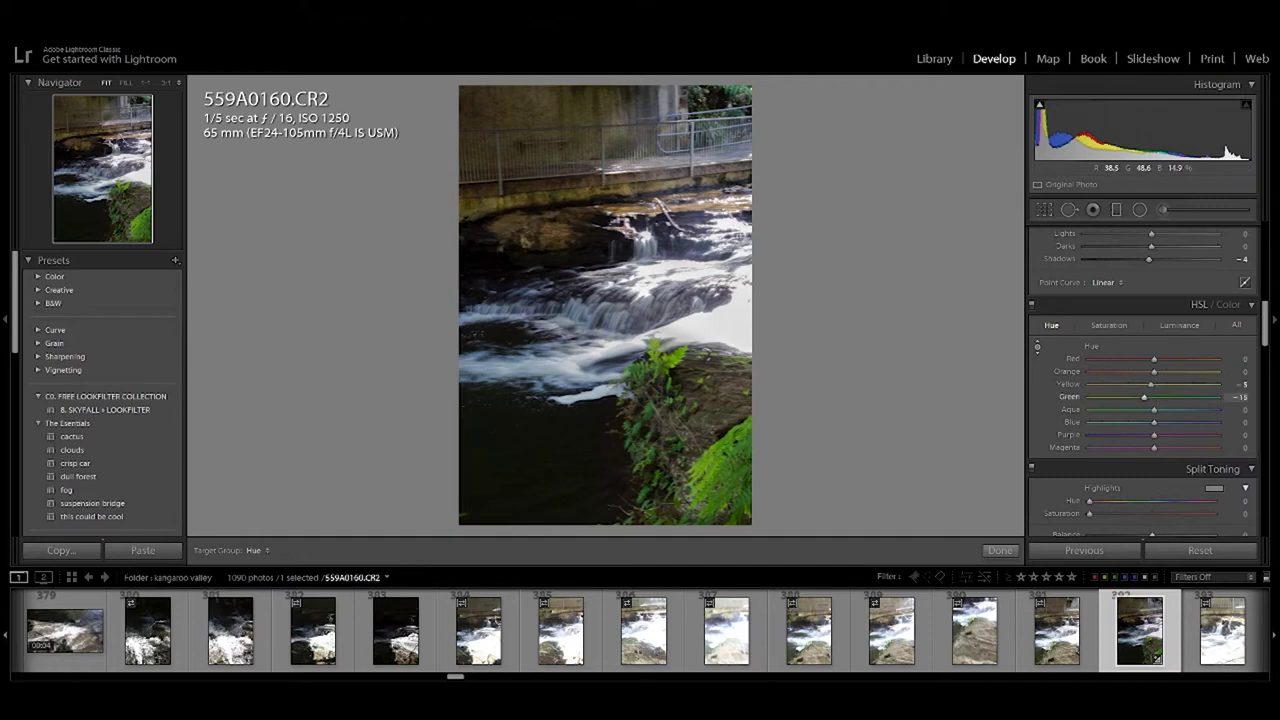
left_click_drag(715, 465, 715, 472)
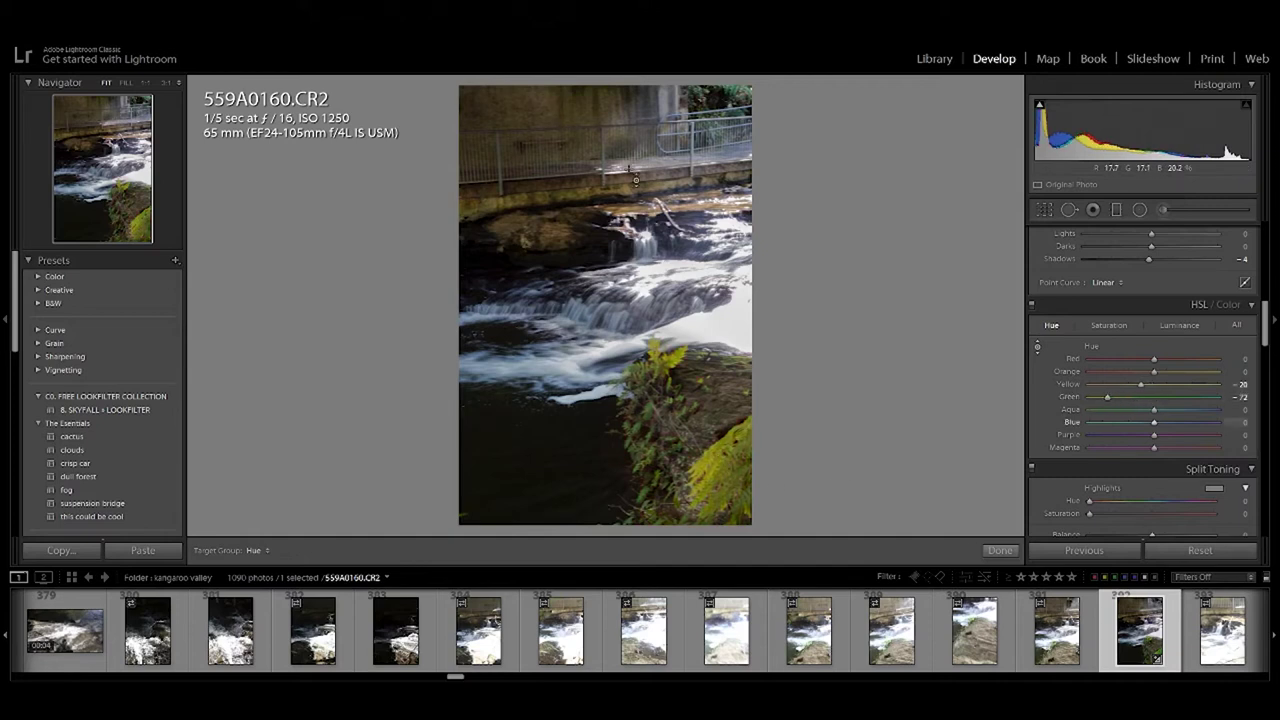
left_click_drag(737, 97, 737, 104)
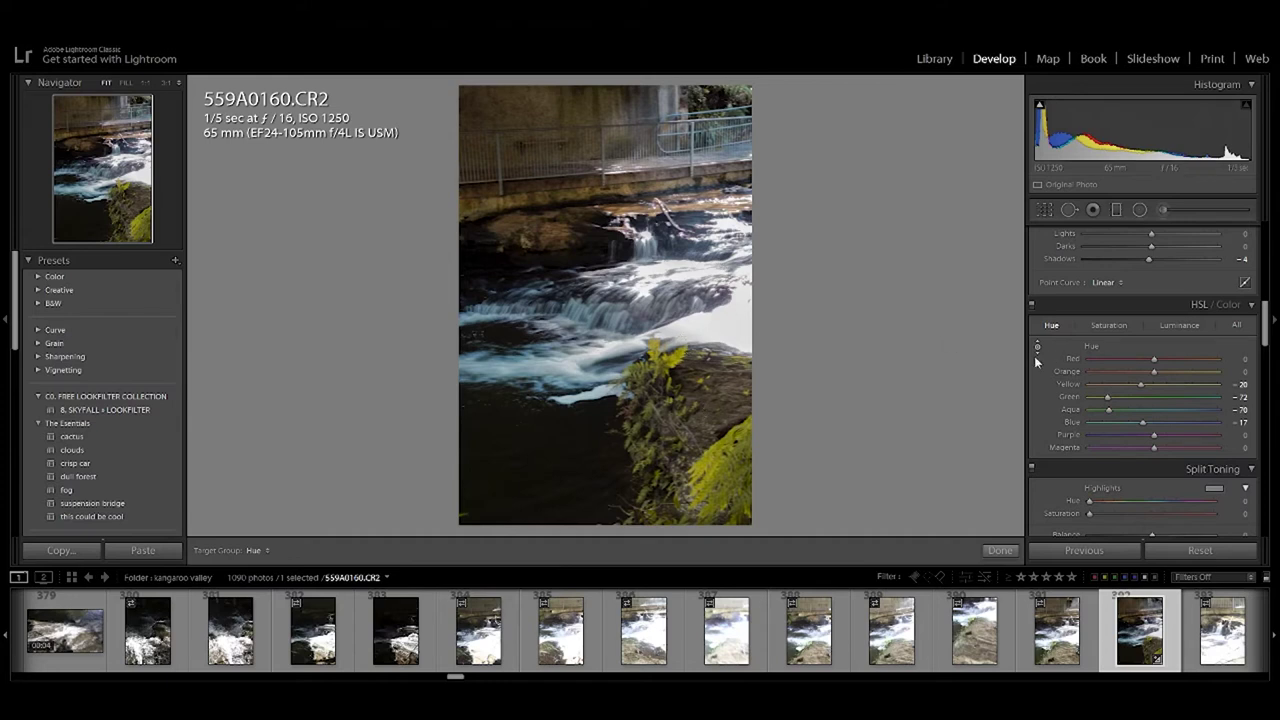
left_click_drag(640, 400, 640, 440)
Export 559A0160.CR2 as a single file and move on to 559A0161.CR2.
scroll(1162, 447, "down", 3)
scroll(1162, 447, "down", 2)
scroll(1162, 447, "down", 3)
scroll(1162, 447, "down", 2)
scroll(1163, 448, "down", 2)
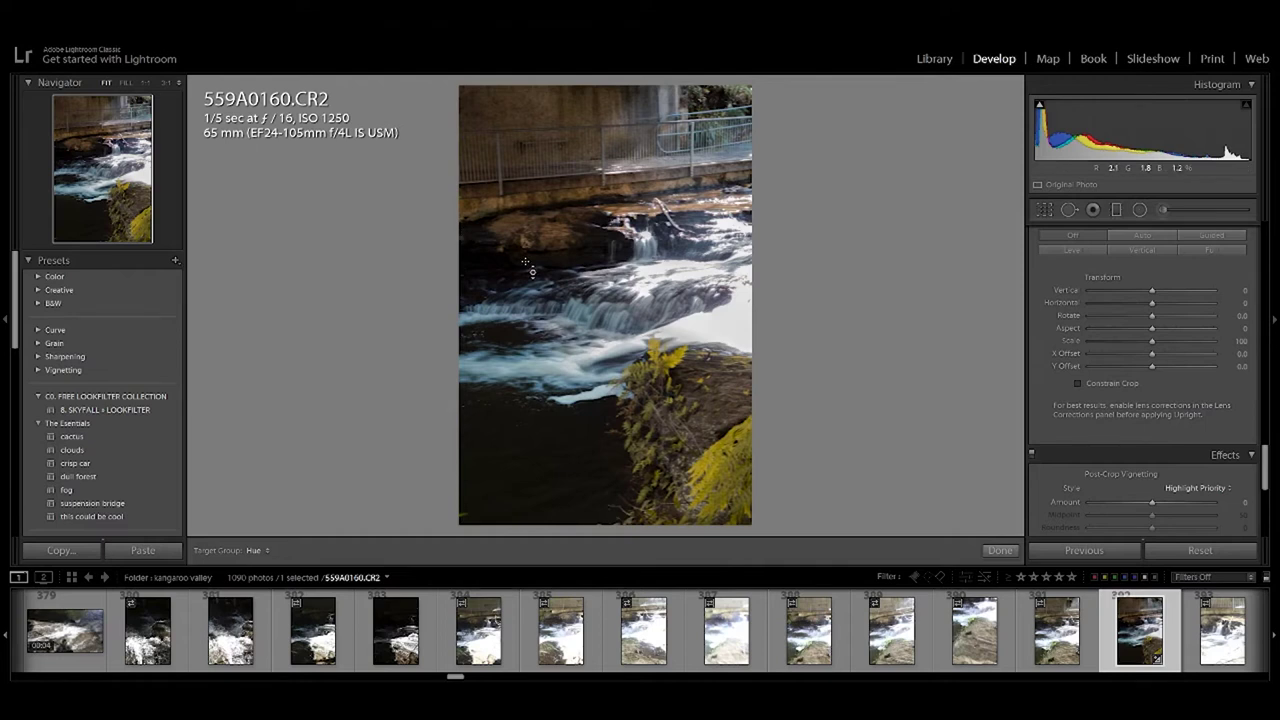
key("ctrl+shift+e")
key("Return")
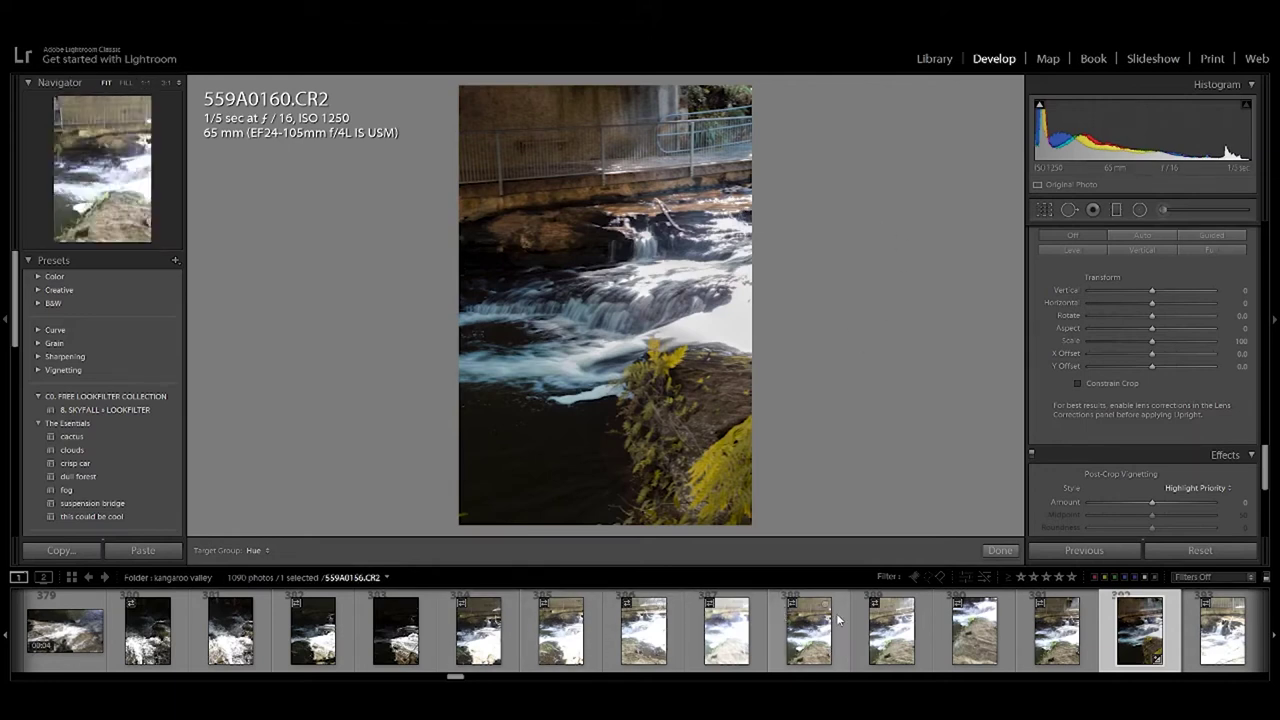
scroll(836, 613, "down", 3)
left_click(824, 646)
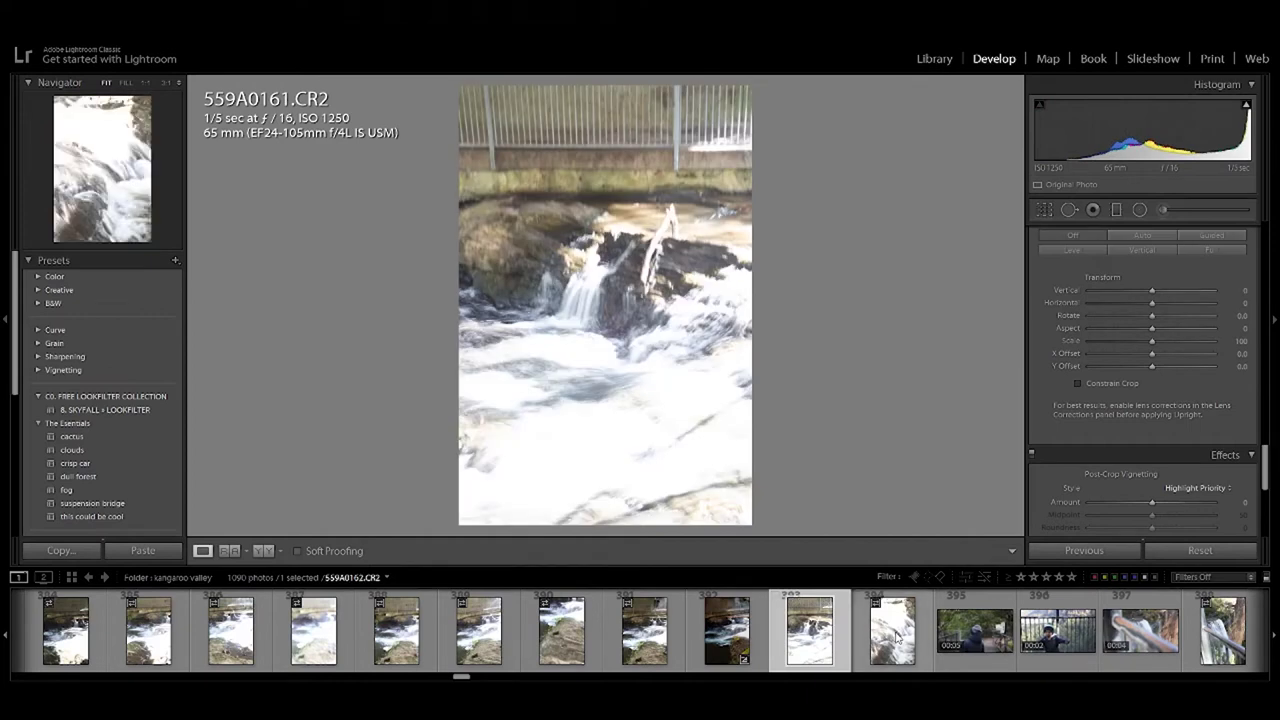
Give 559A0162.CR2 Exposure −0.29, Highlights −100 and Whites −100, then open 559A0167.CR2.
left_click(897, 638)
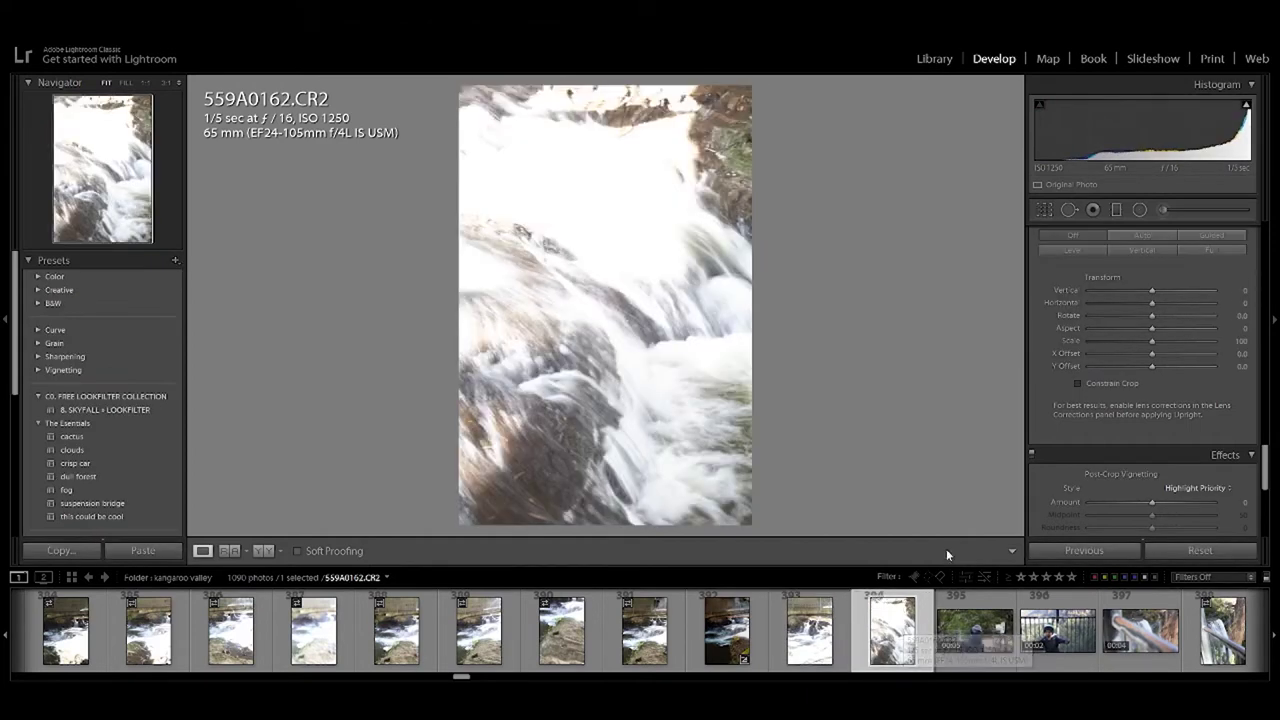
scroll(1145, 290, "up", 10)
scroll(1140, 284, "up", 5)
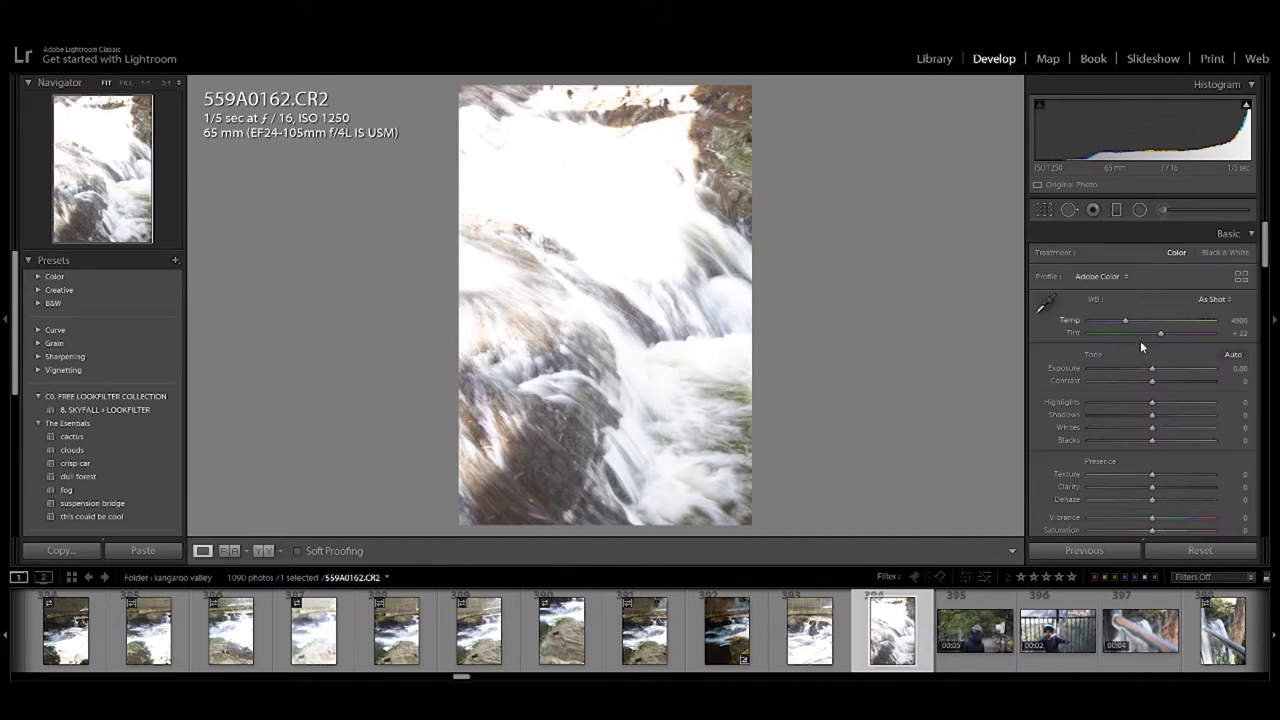
mouse_move(1152, 368)
left_mouse_down()
mouse_move(1113, 366)
mouse_move(1150, 369)
mouse_move(1090, 402)
mouse_move(1077, 431)
left_mouse_up()
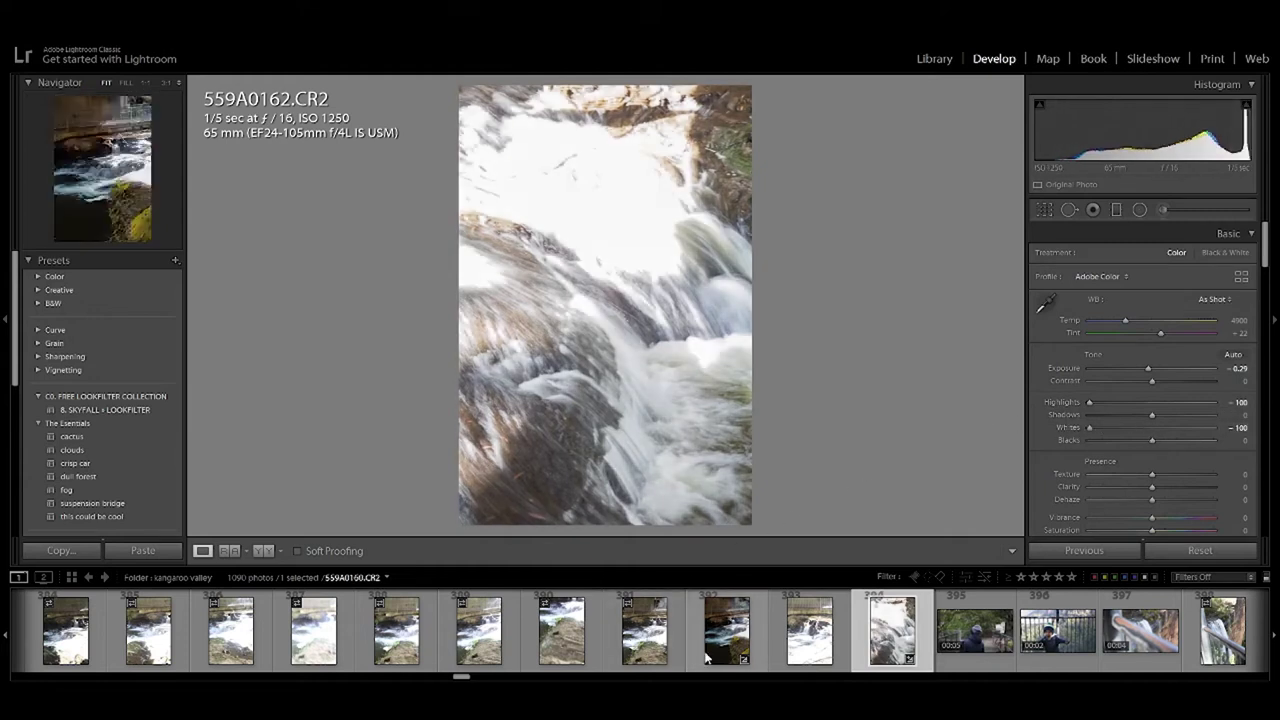
scroll(707, 657, "down", 5)
left_click(880, 628)
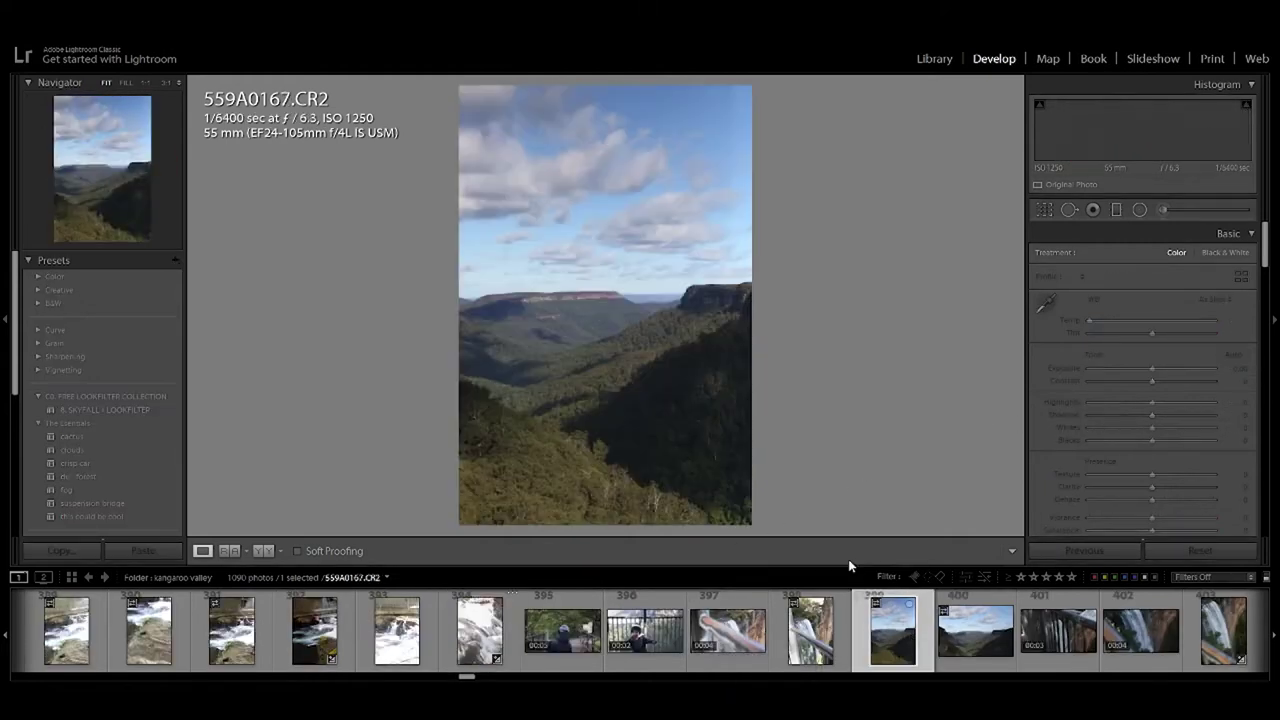
Apply the cactus preset to 559A0167.CR2 and cool its Temp from 6500 to 6118.
left_click(72, 437)
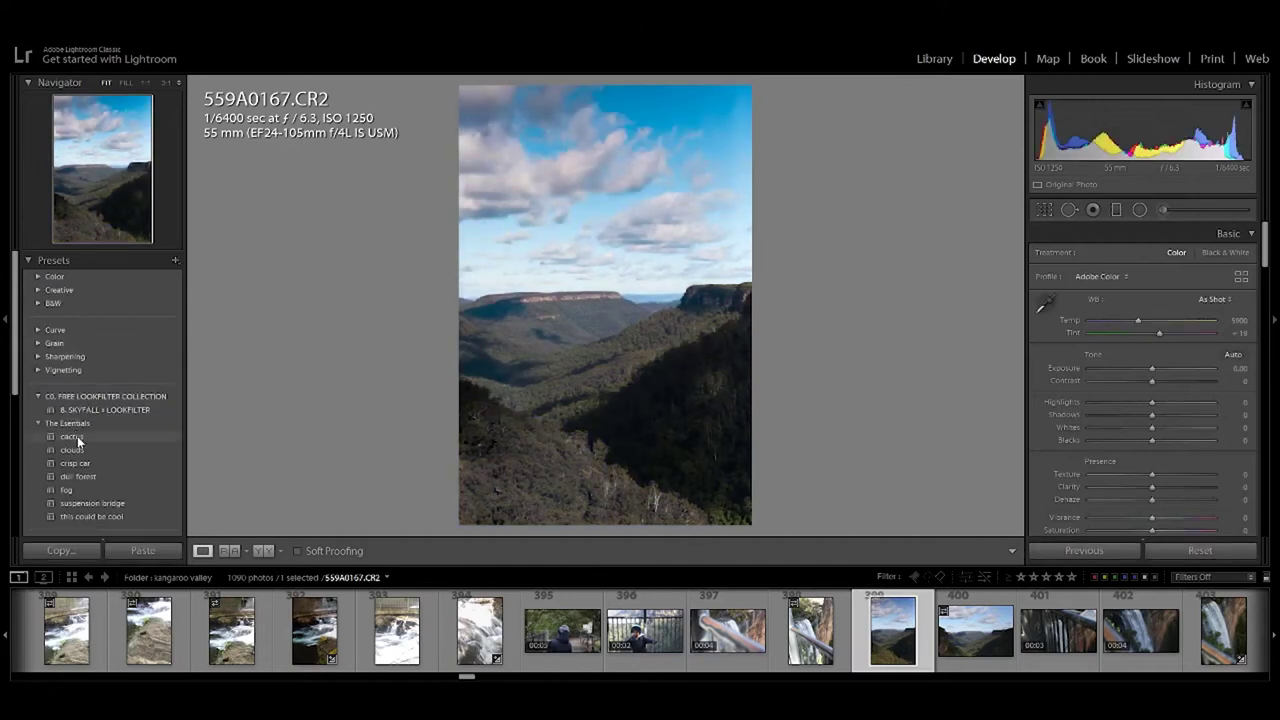
left_click(77, 436)
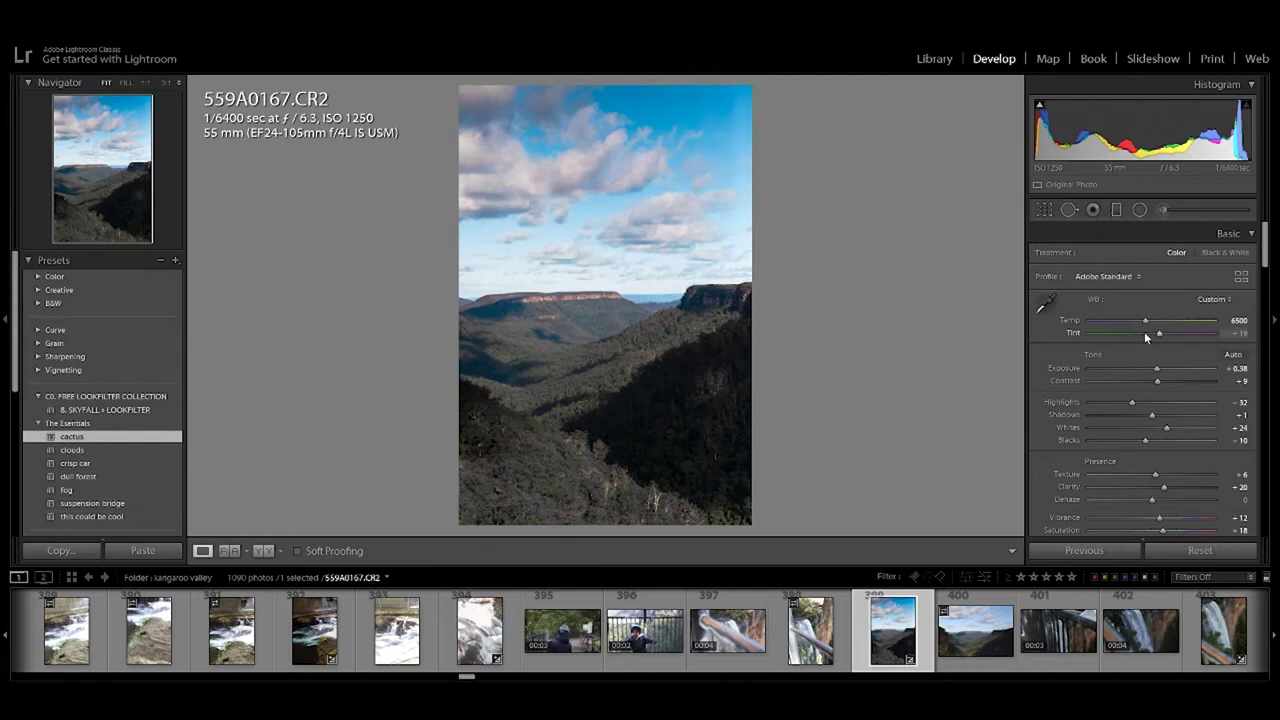
mouse_move(1145, 320)
left_mouse_down()
mouse_move(1171, 323)
mouse_move(1140, 325)
left_mouse_up()
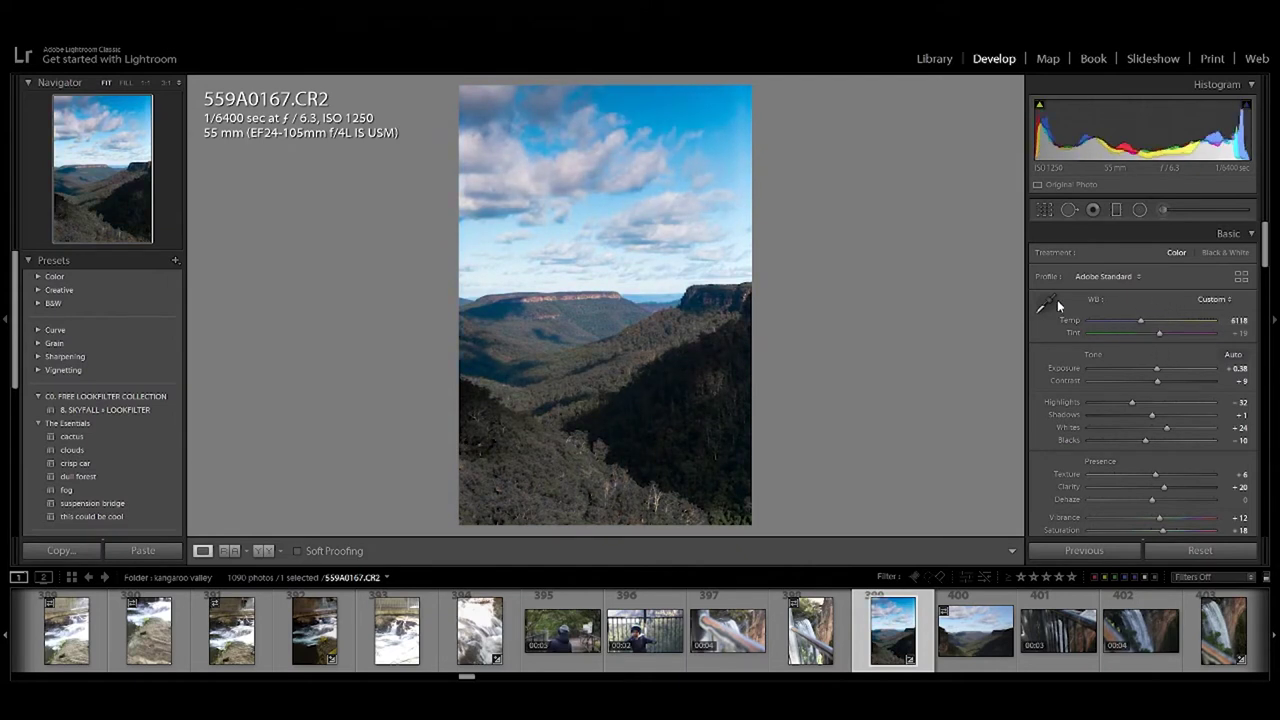
left_click(1043, 211)
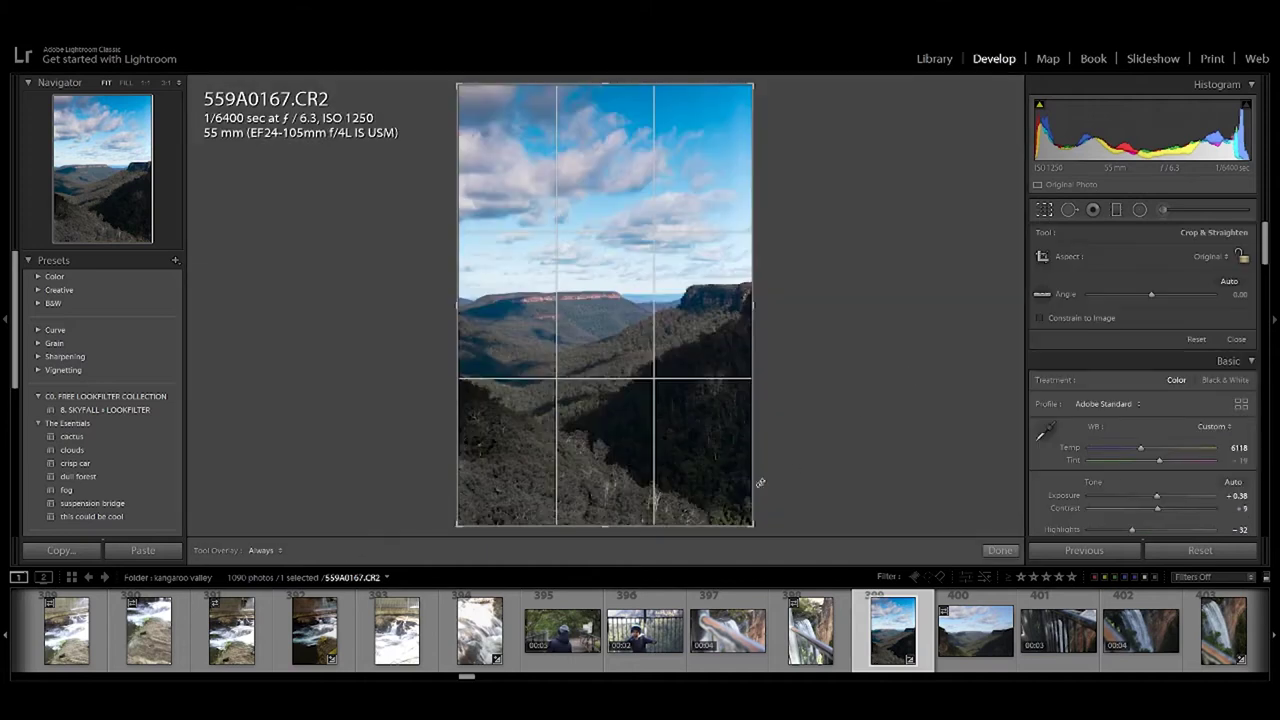
Trim the landscape's top and bottom, straighten it by 1.45°, and apply the crop.
left_click_drag(609, 530, 606, 511)
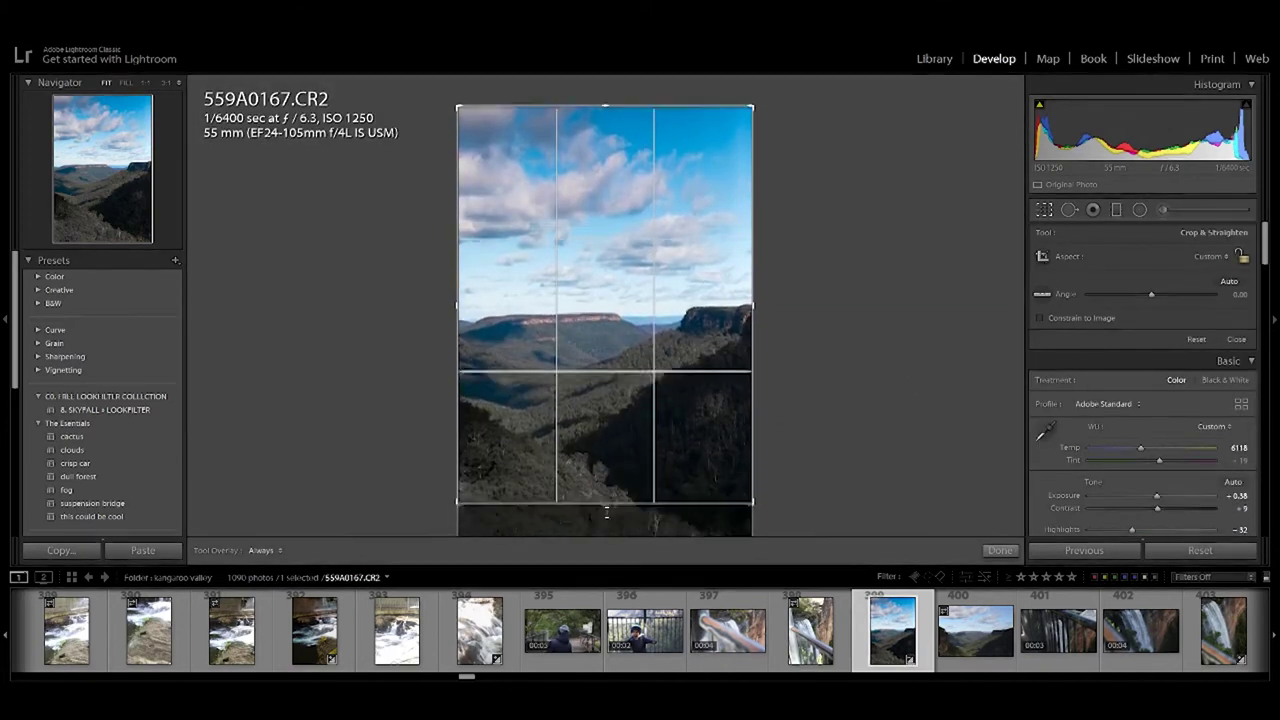
left_click_drag(608, 536, 604, 531)
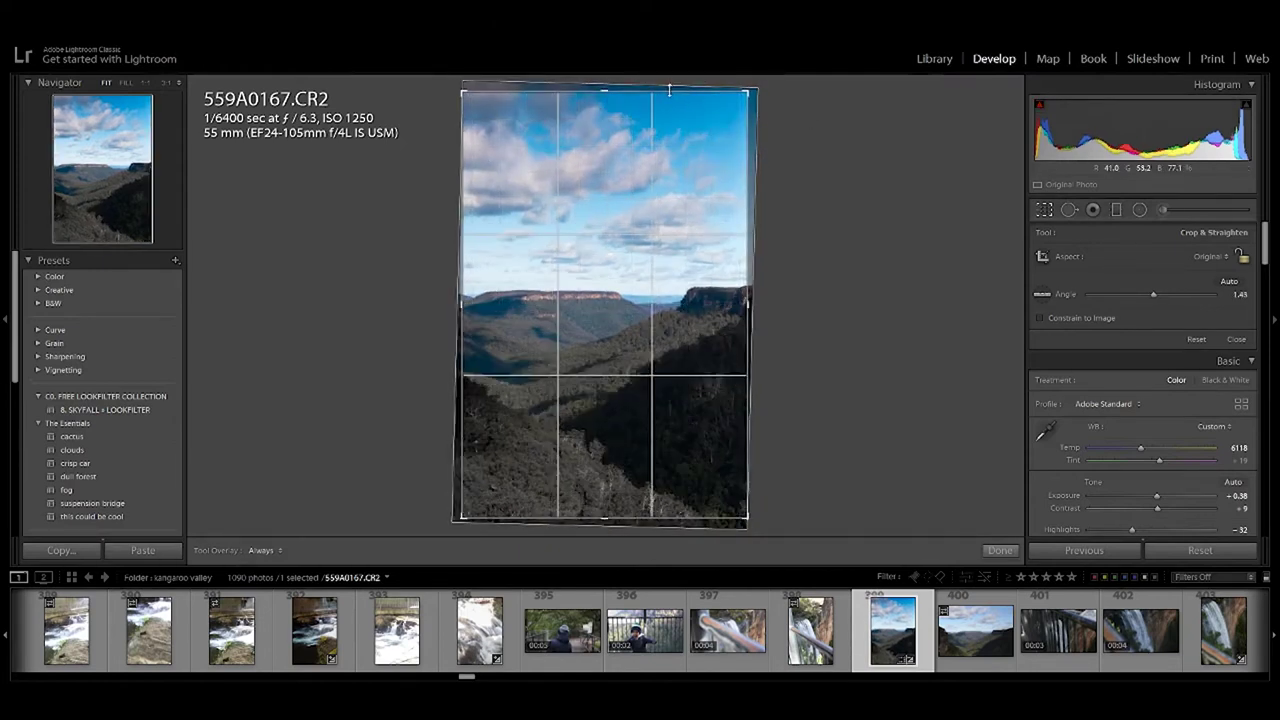
left_click_drag(604, 91, 603, 99)
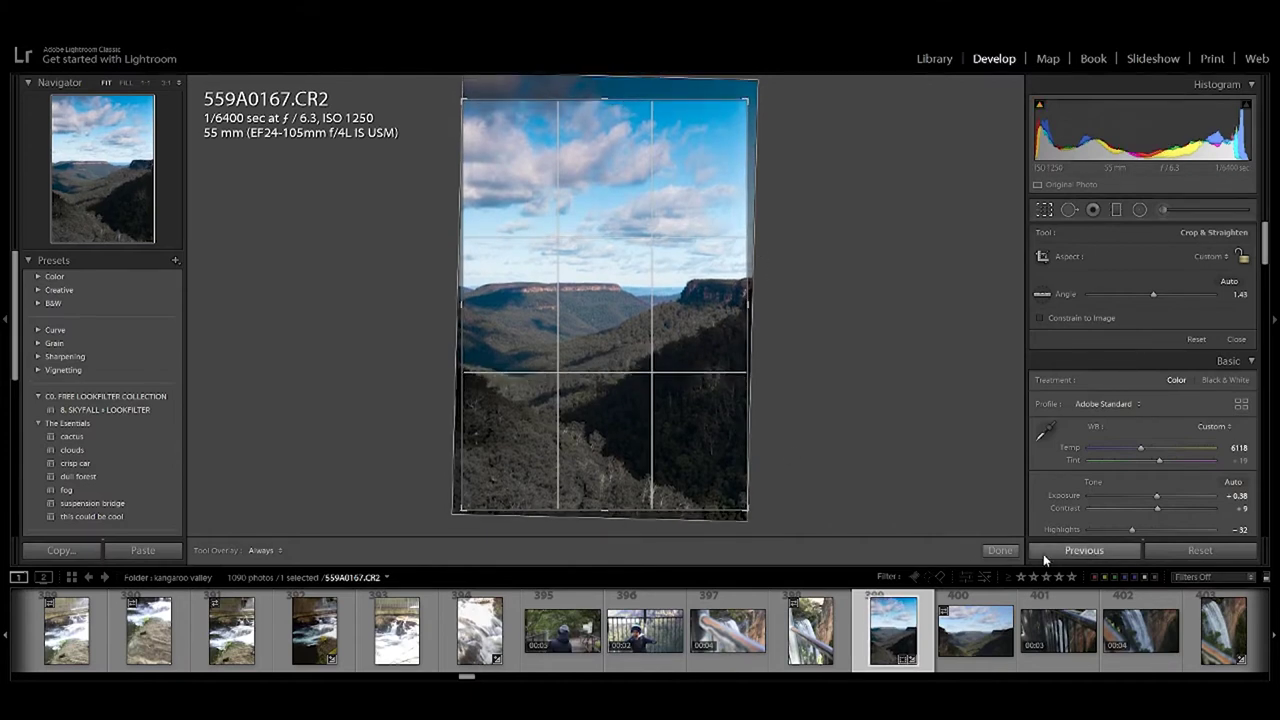
left_click(994, 550)
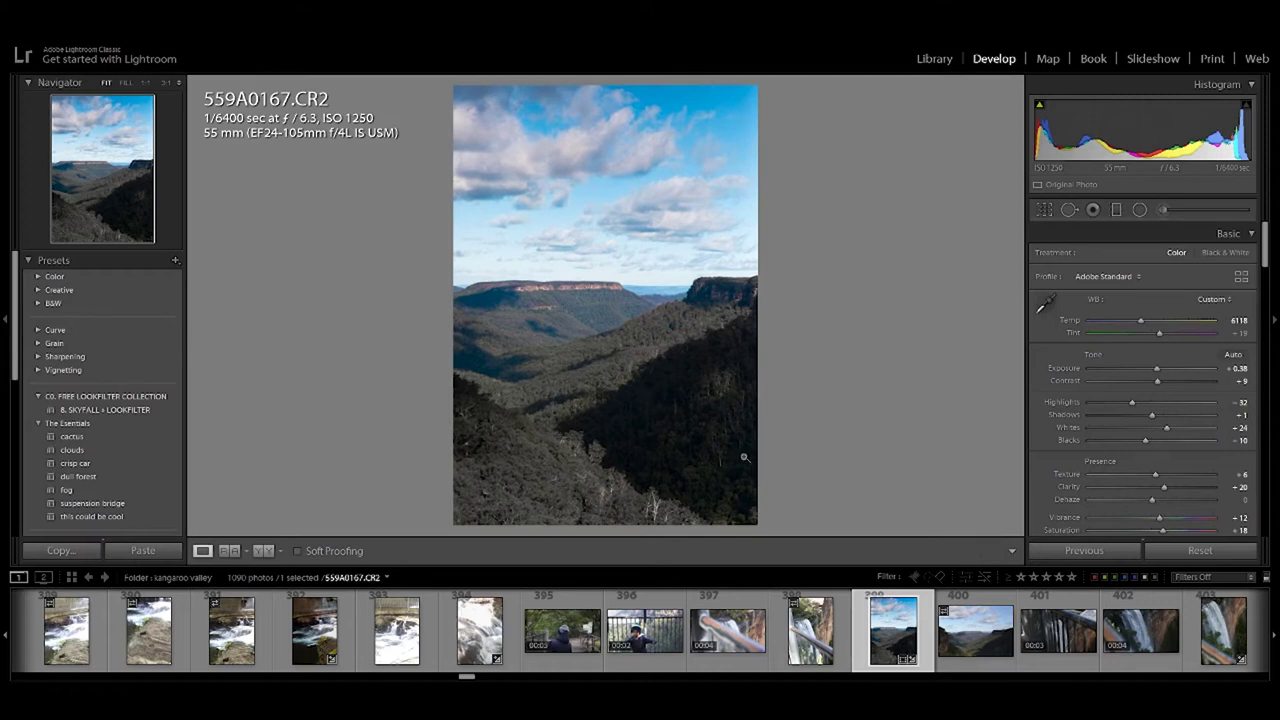
Lower the valley photo's Contrast to −5.
mouse_move(1158, 385)
left_mouse_down()
mouse_move(1177, 372)
mouse_move(1147, 370)
left_mouse_up()
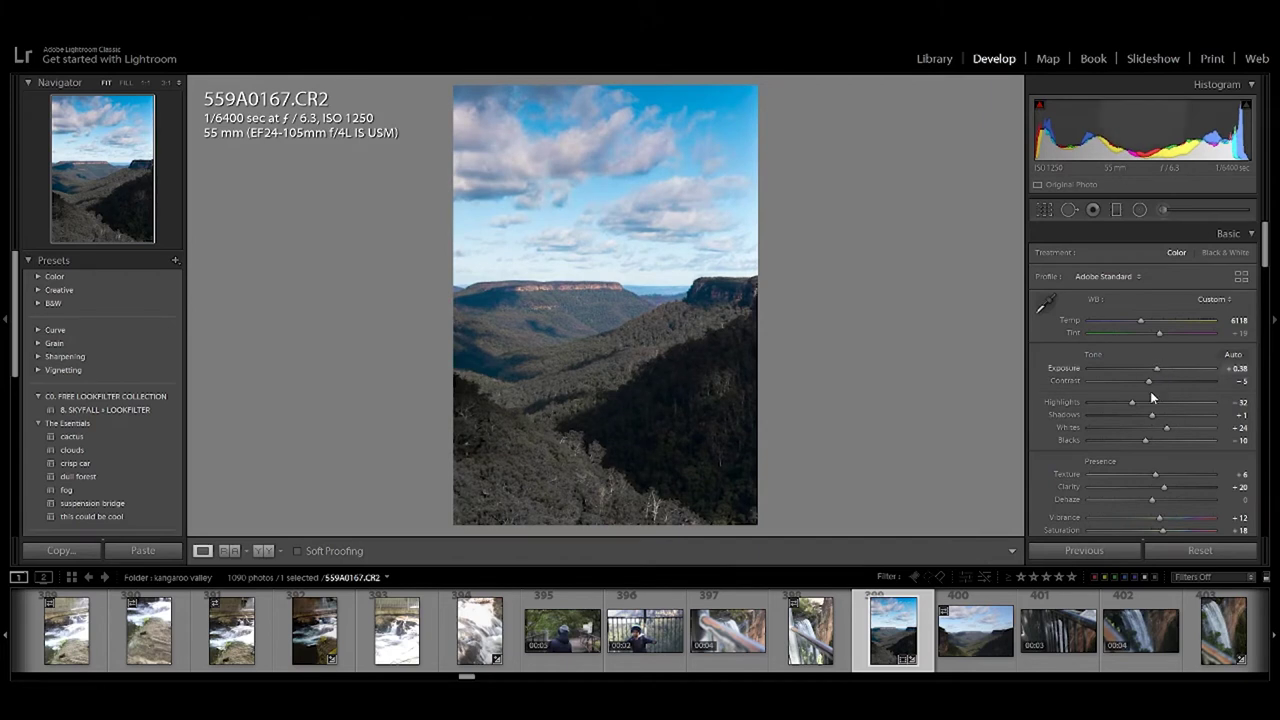
scroll(1151, 398, "down", 5)
scroll(1174, 432, "down", 3)
scroll(1168, 427, "down", 5)
scroll(1153, 385, "down", 2)
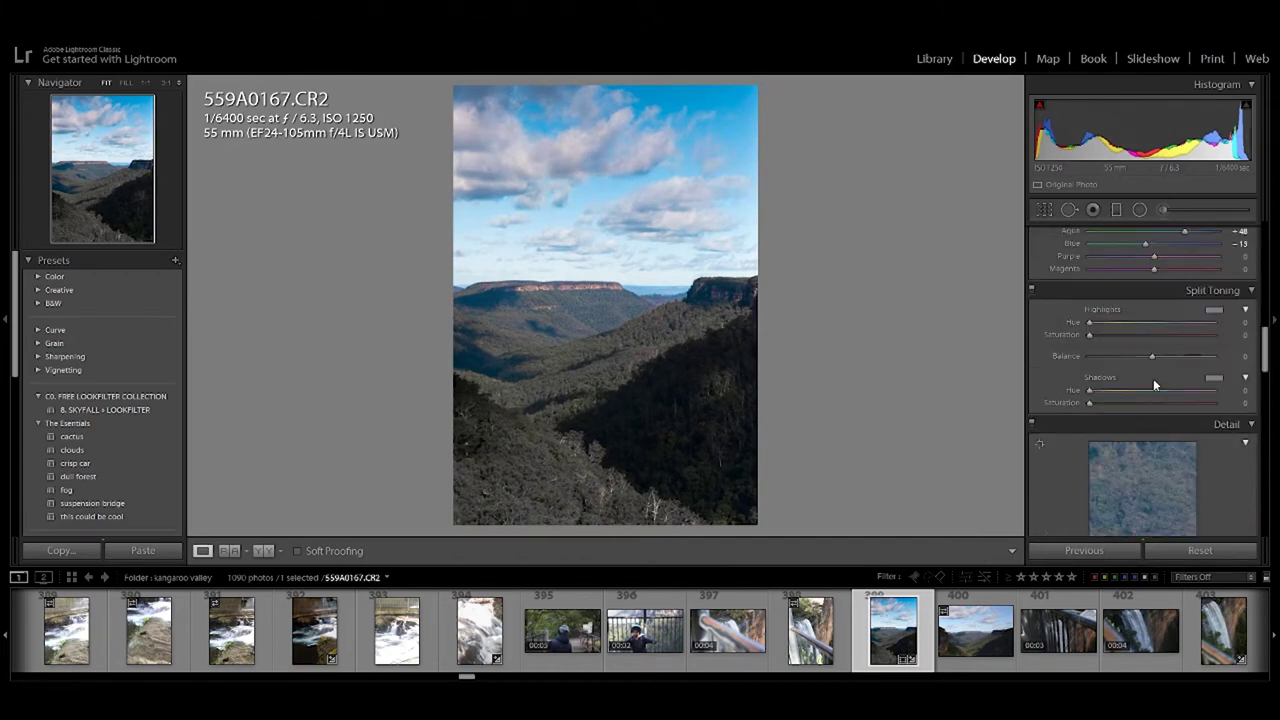
scroll(1153, 378, "down", 3)
scroll(1153, 378, "down", 5)
scroll(1153, 378, "down", 3)
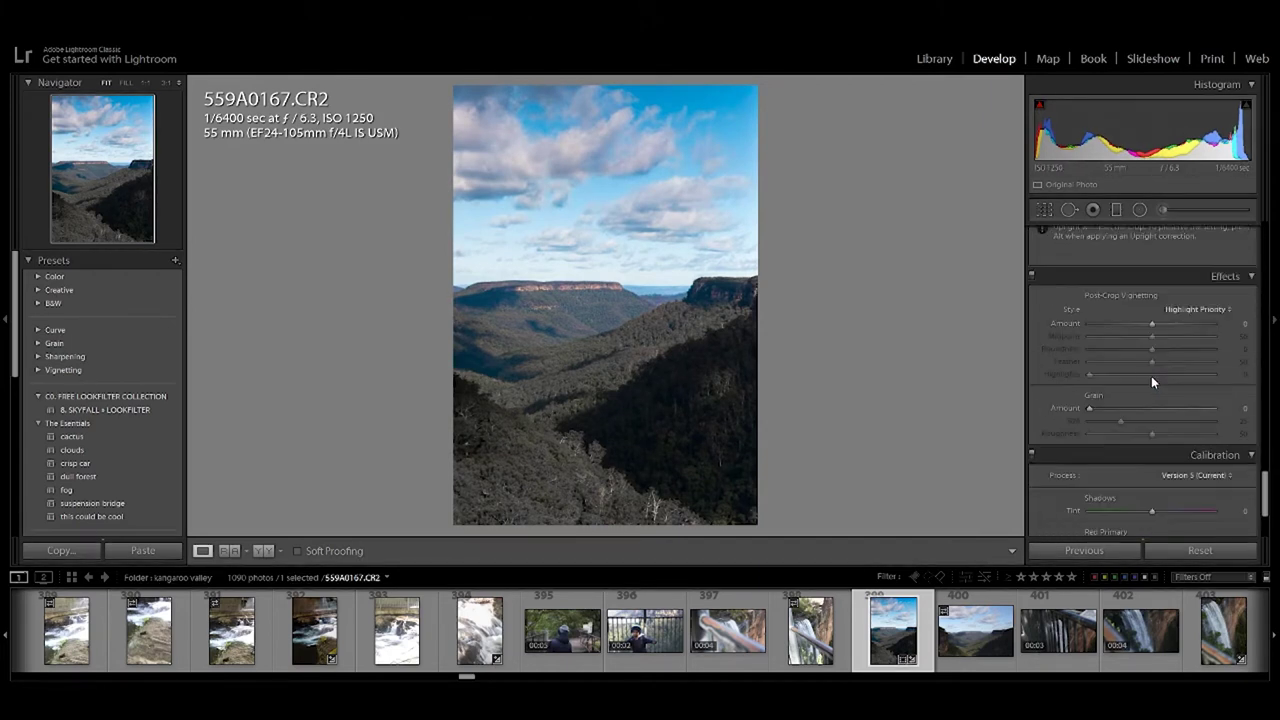
scroll(1151, 376, "down", 2)
Shift the sky's Blue hue to −31 with the HSL targeted adjustment tool.
scroll(1114, 363, "up", 5)
scroll(1120, 356, "up", 5)
scroll(1121, 359, "up", 3)
scroll(1121, 359, "up", 3)
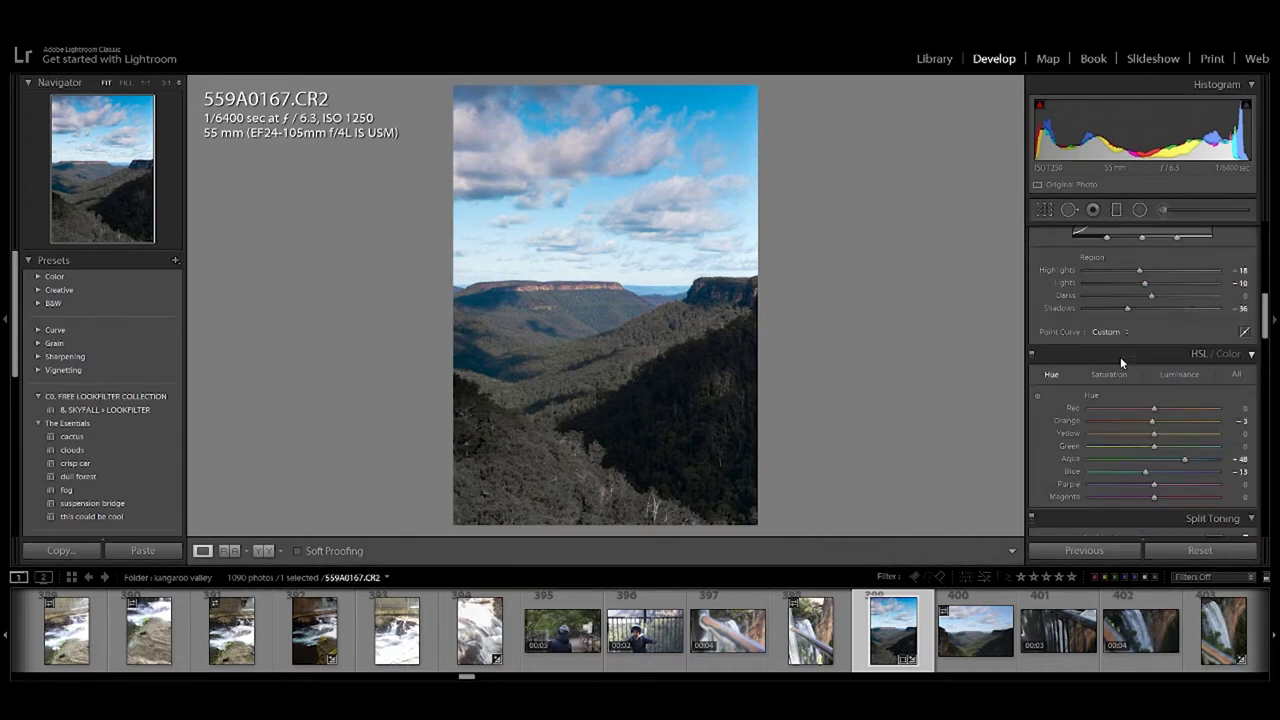
left_click(1037, 395)
left_click_drag(680, 105, 680, 125)
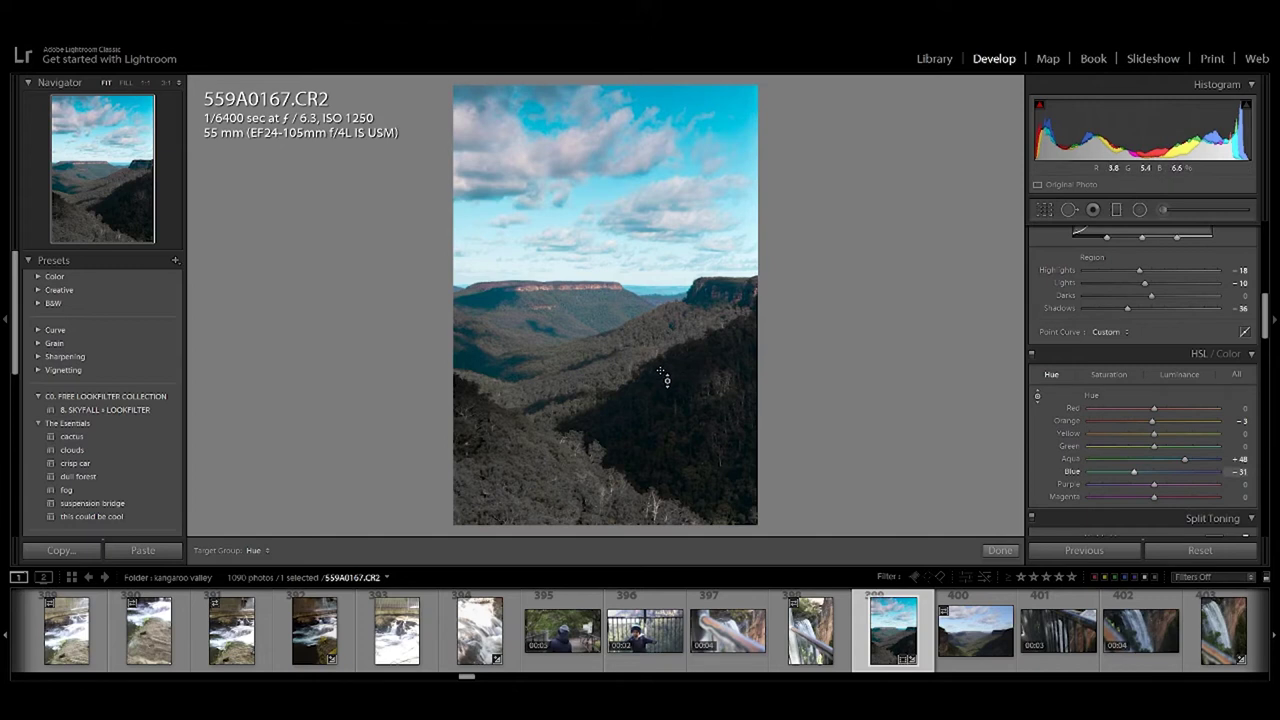
key("ctrl+shift+e")
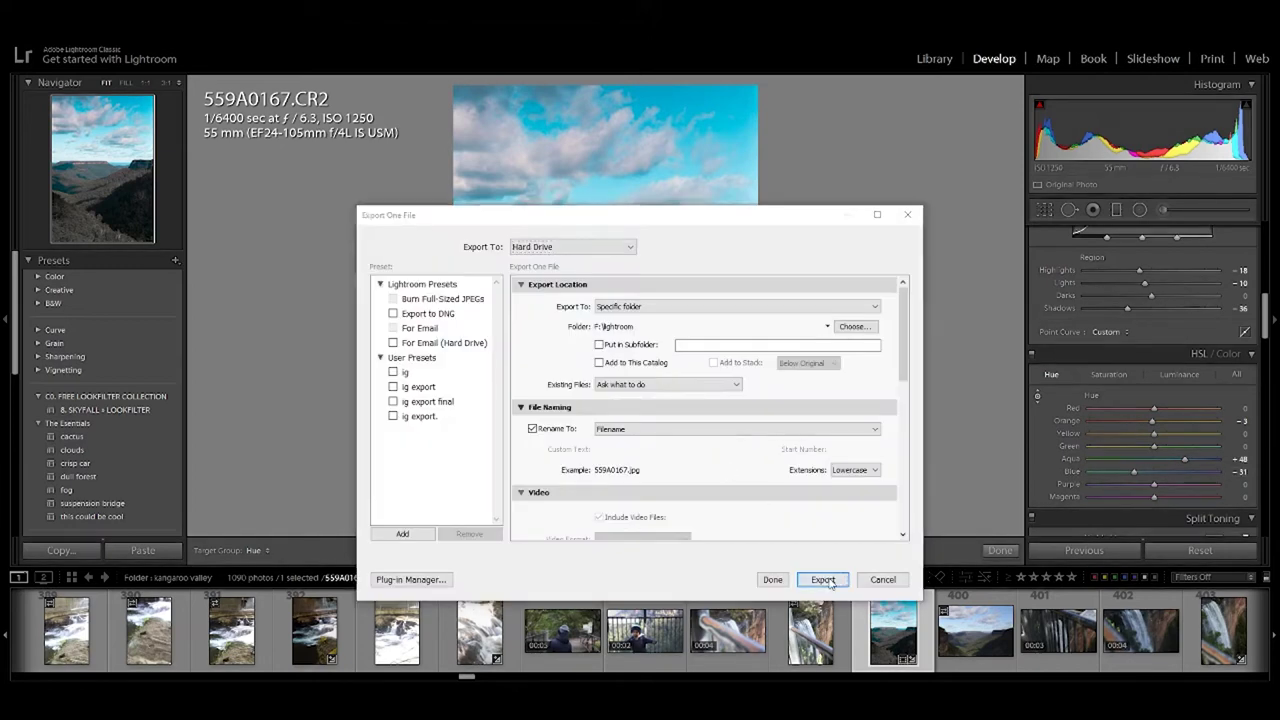
Export the valley photo and open waterfall photo 559A0171.CR2.
left_click(828, 580)
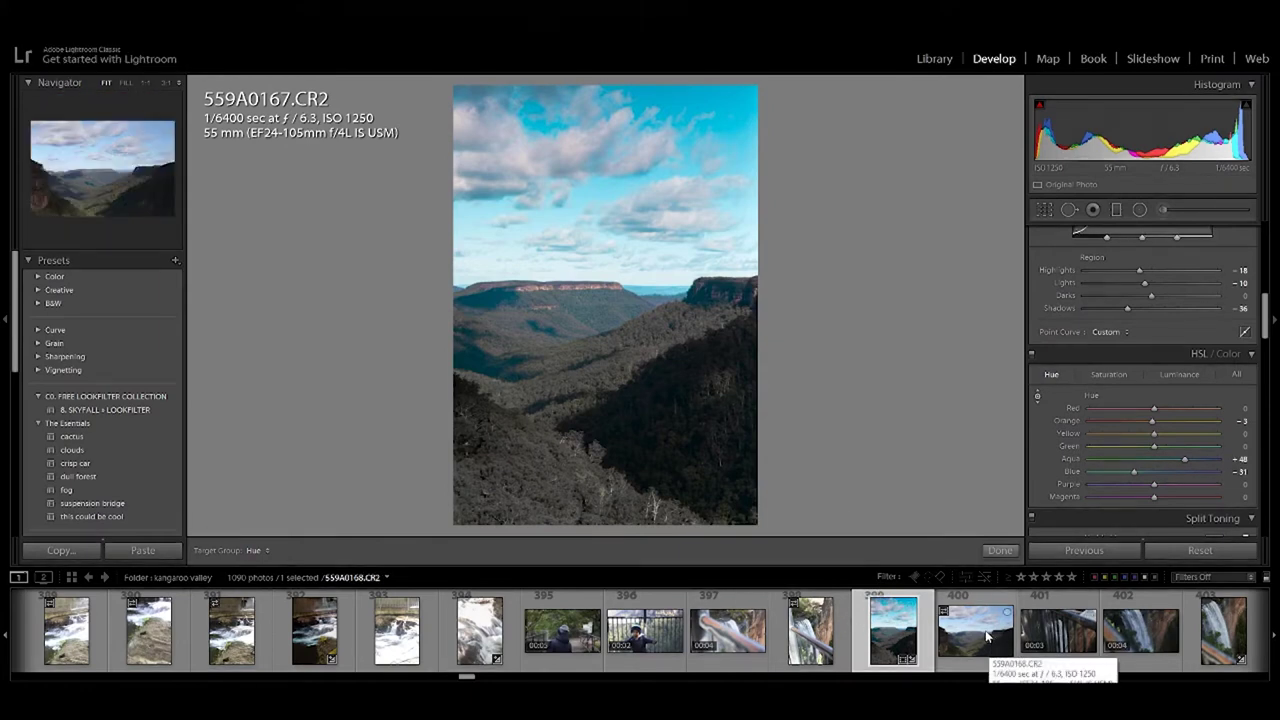
scroll(930, 640, "down", 3)
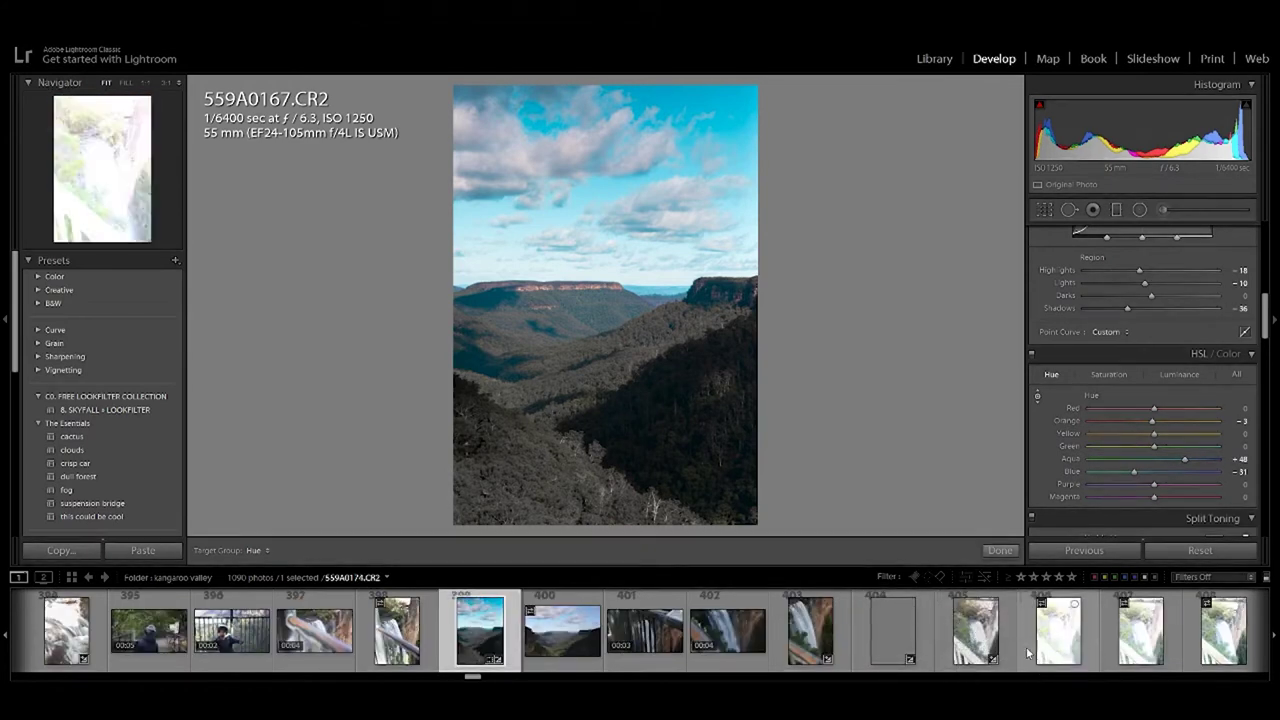
left_click(824, 639)
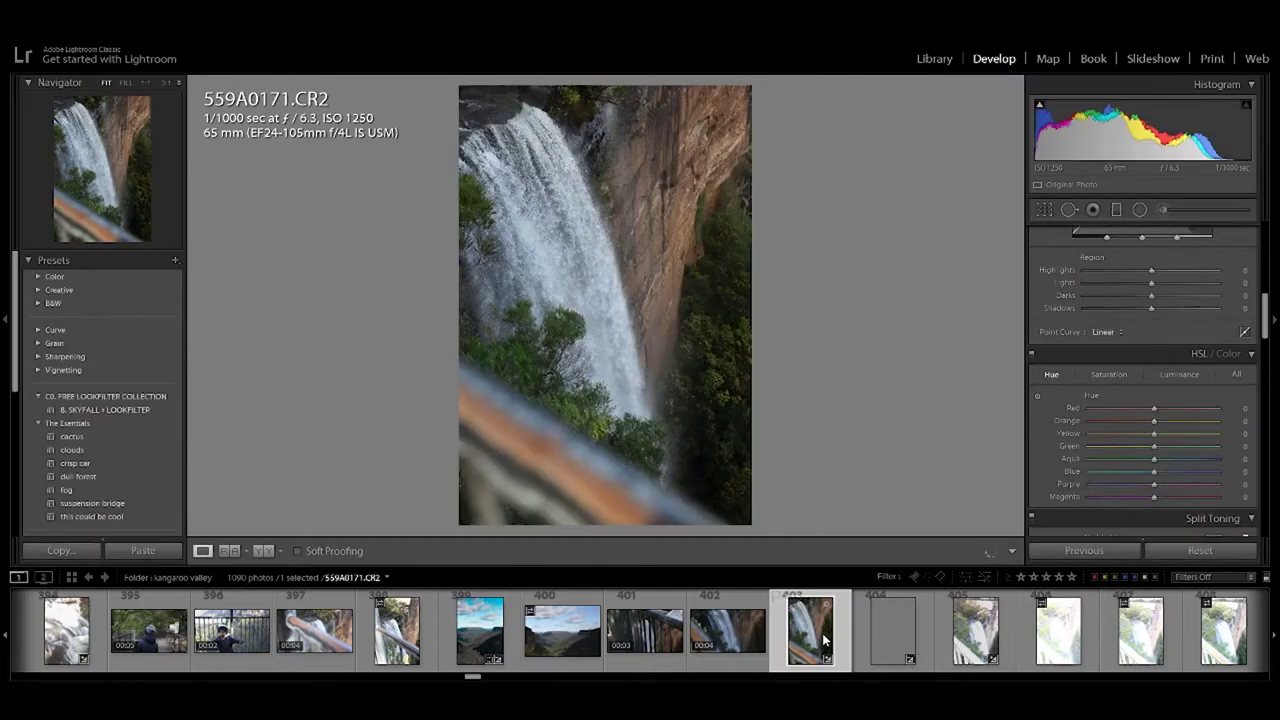
Move down the filmstrip and open cliff-edge photo 559A0226.CR2.
scroll(874, 621, "down", 5)
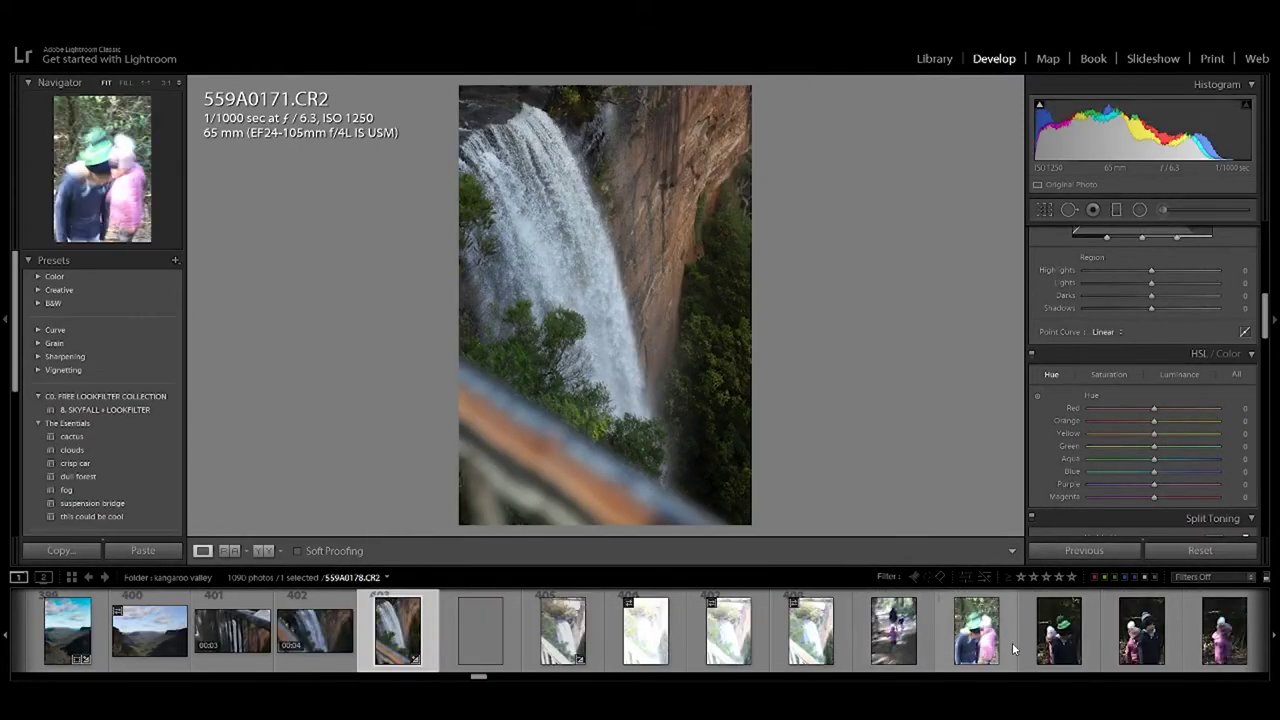
scroll(1012, 642, "down", 5)
scroll(992, 630, "down", 3)
scroll(992, 630, "down", 3)
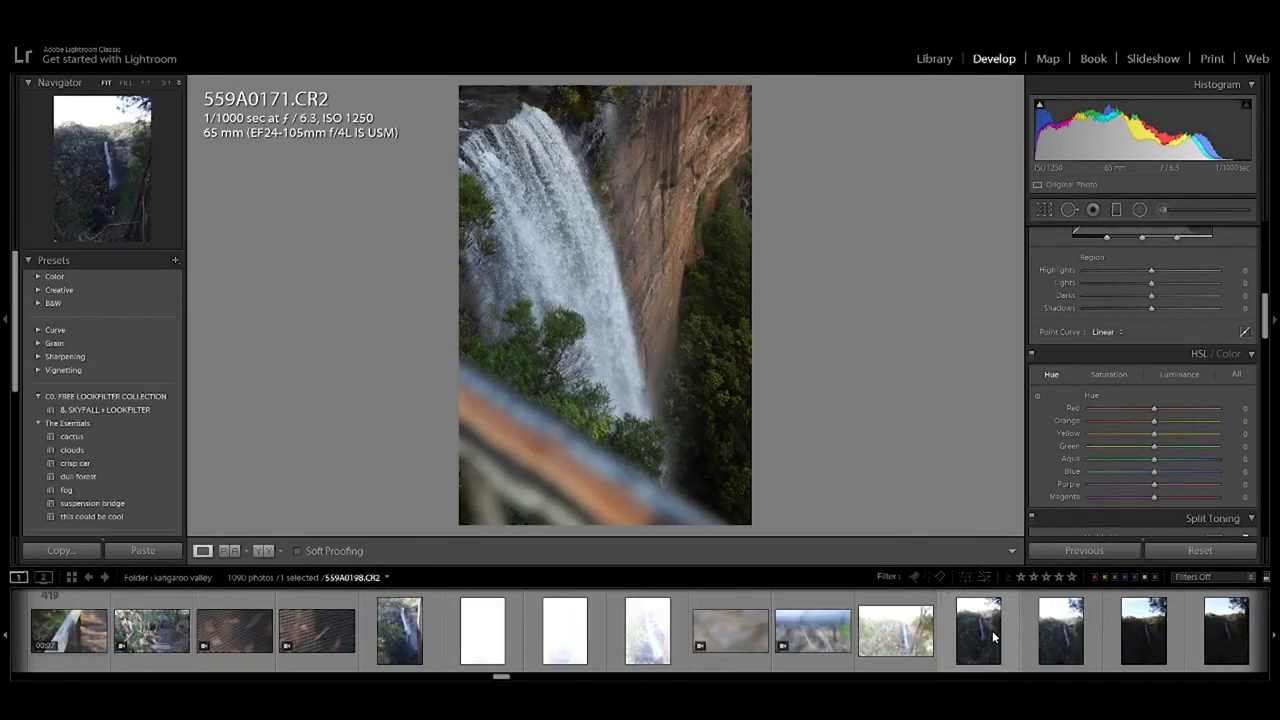
scroll(992, 630, "down", 3)
scroll(992, 630, "down", 3)
scroll(992, 630, "down", 3)
scroll(960, 640, "down", 3)
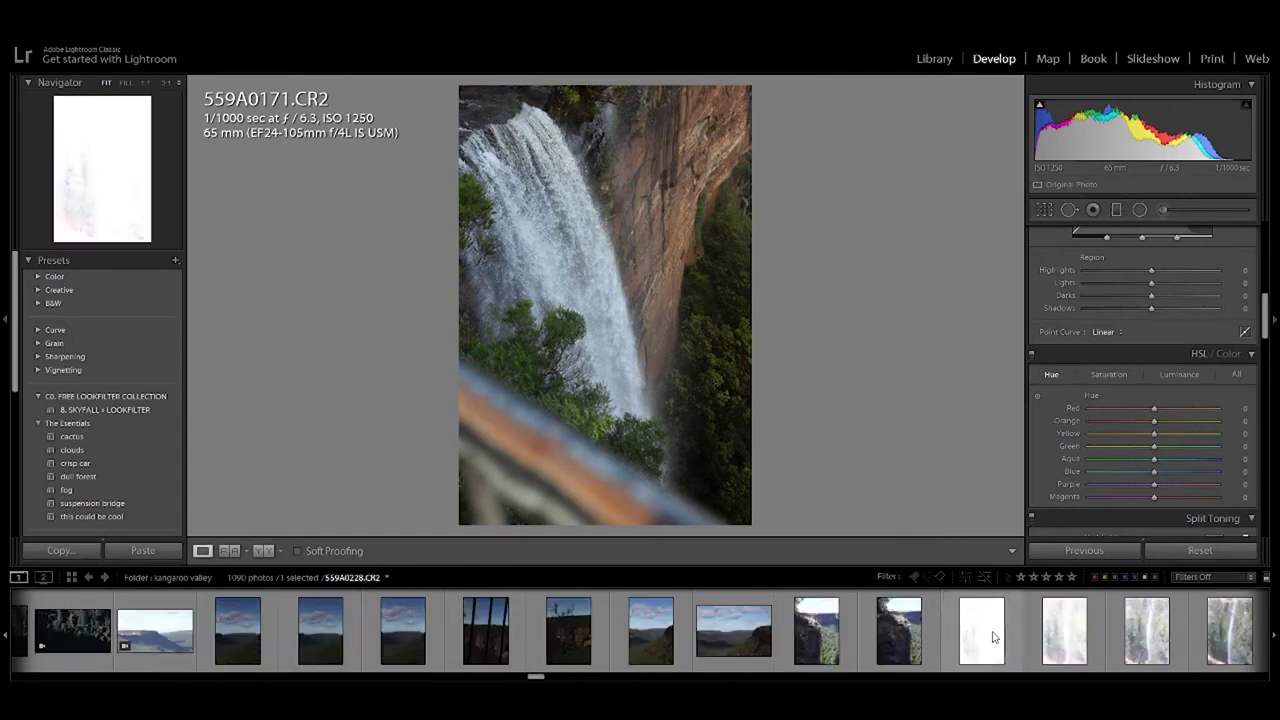
left_click(807, 615)
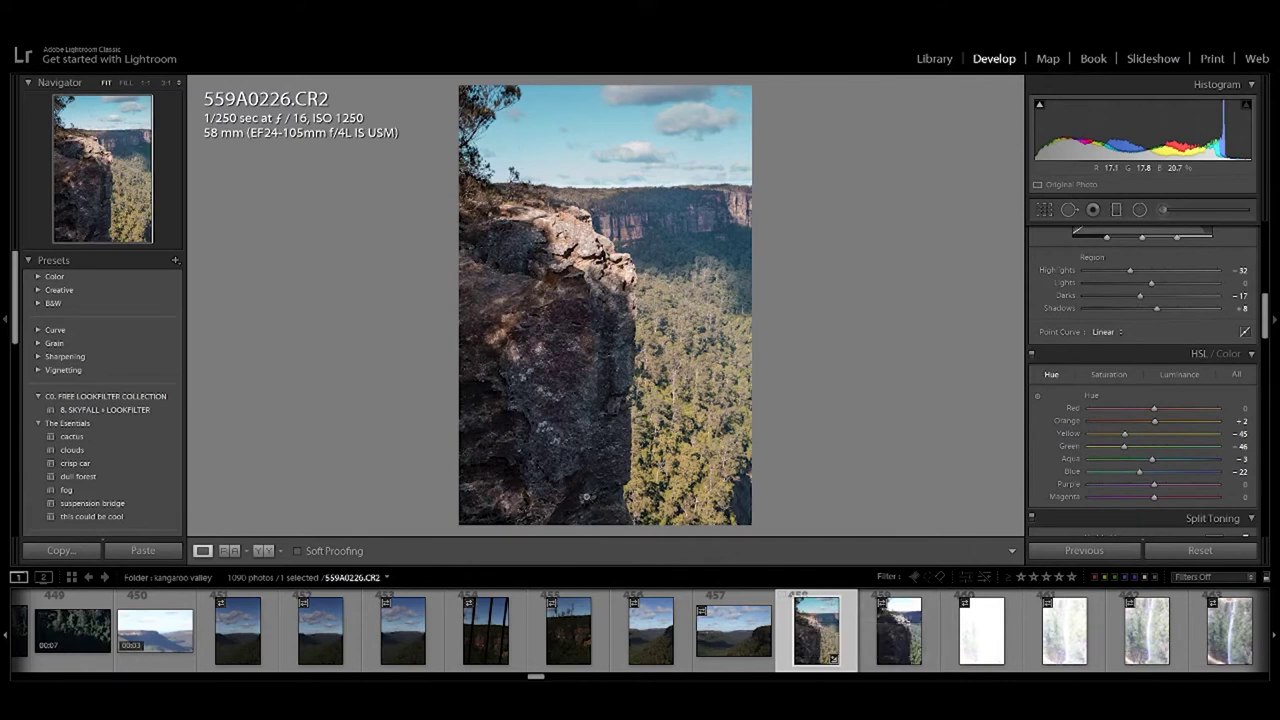
Inspect the cliff rocks and treeline at 1:1, then open waterfall photo 559A0233.CR2.
left_click(601, 285)
mouse_move(633, 322)
left_mouse_down()
mouse_move(858, 558)
mouse_move(573, 265)
left_mouse_up()
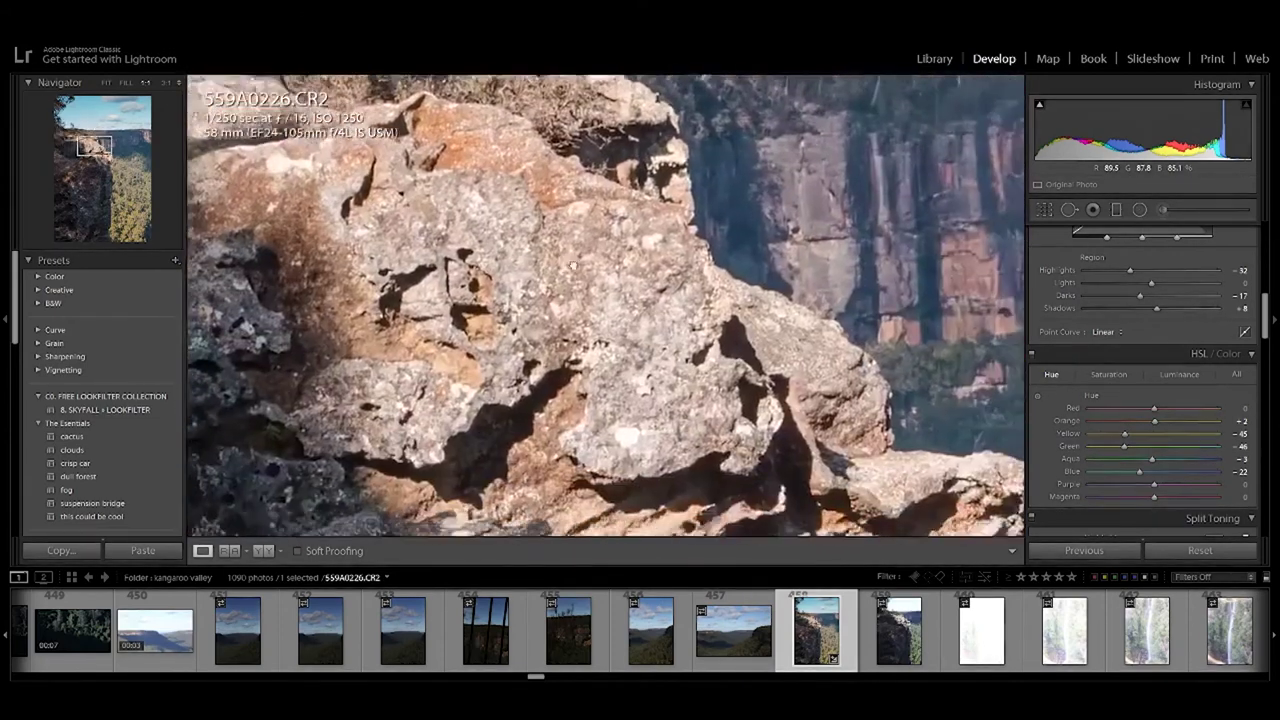
left_click(573, 265)
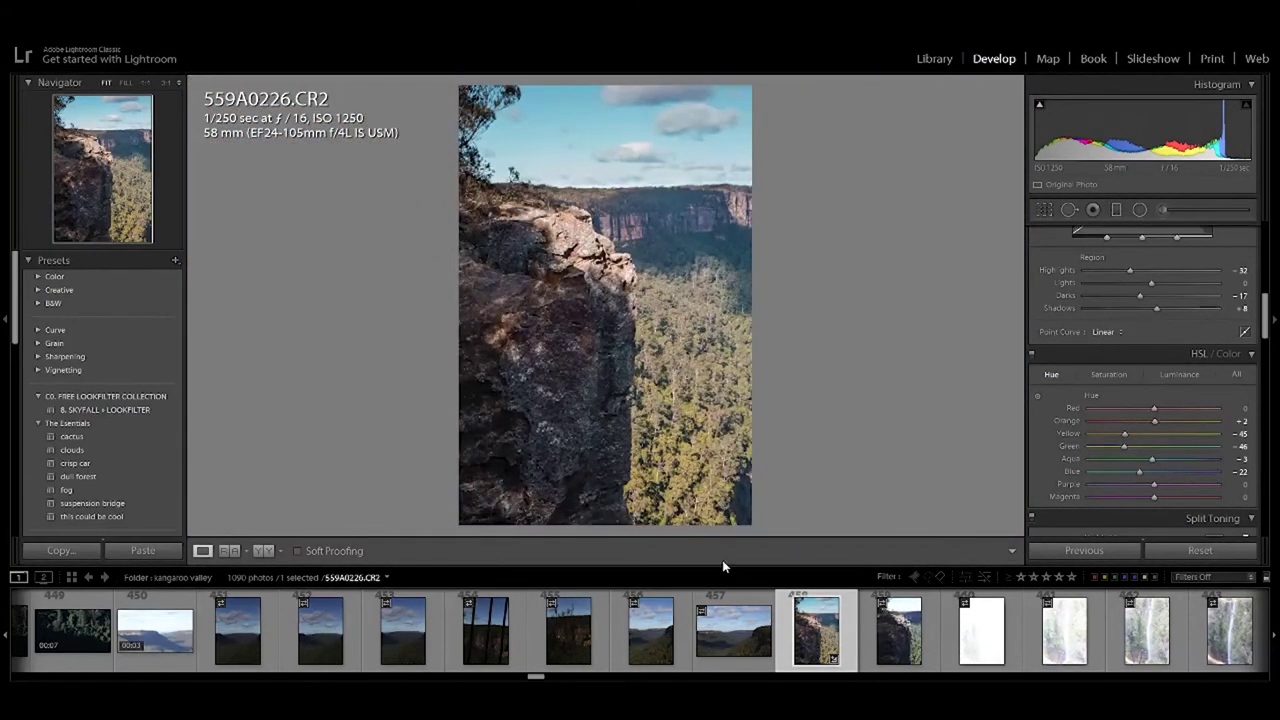
scroll(802, 648, "down", 5)
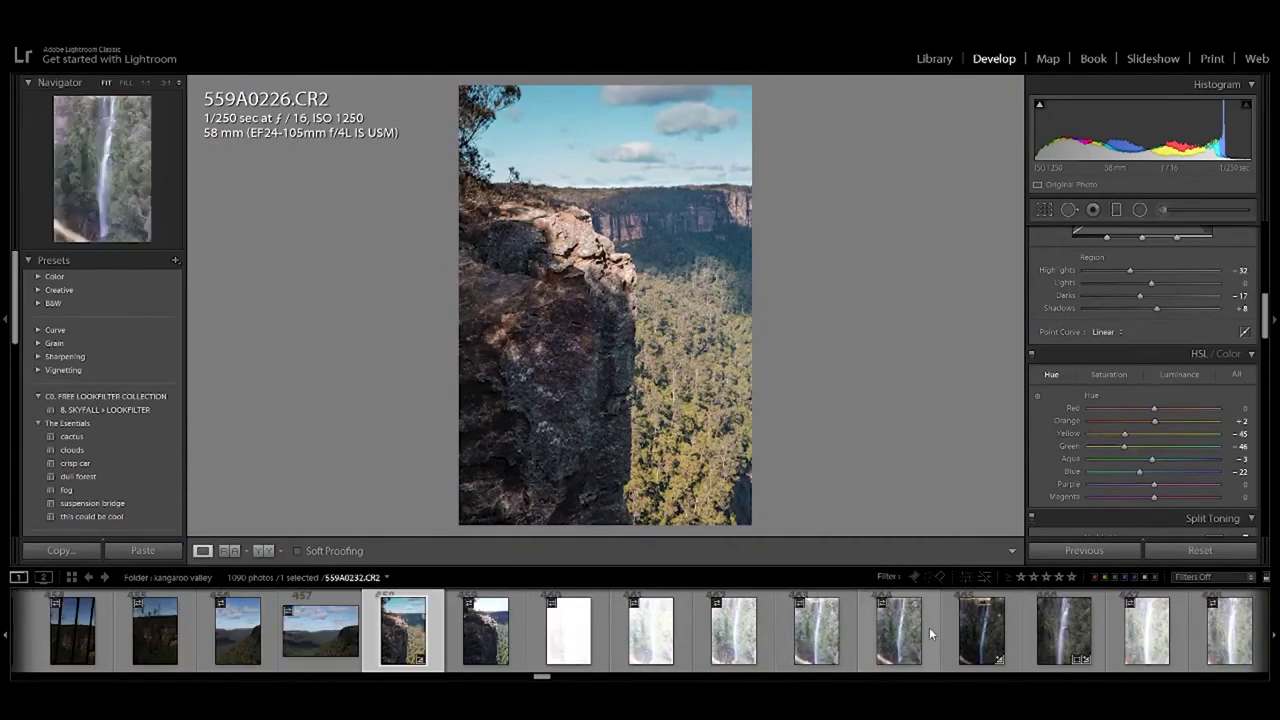
left_click(978, 634)
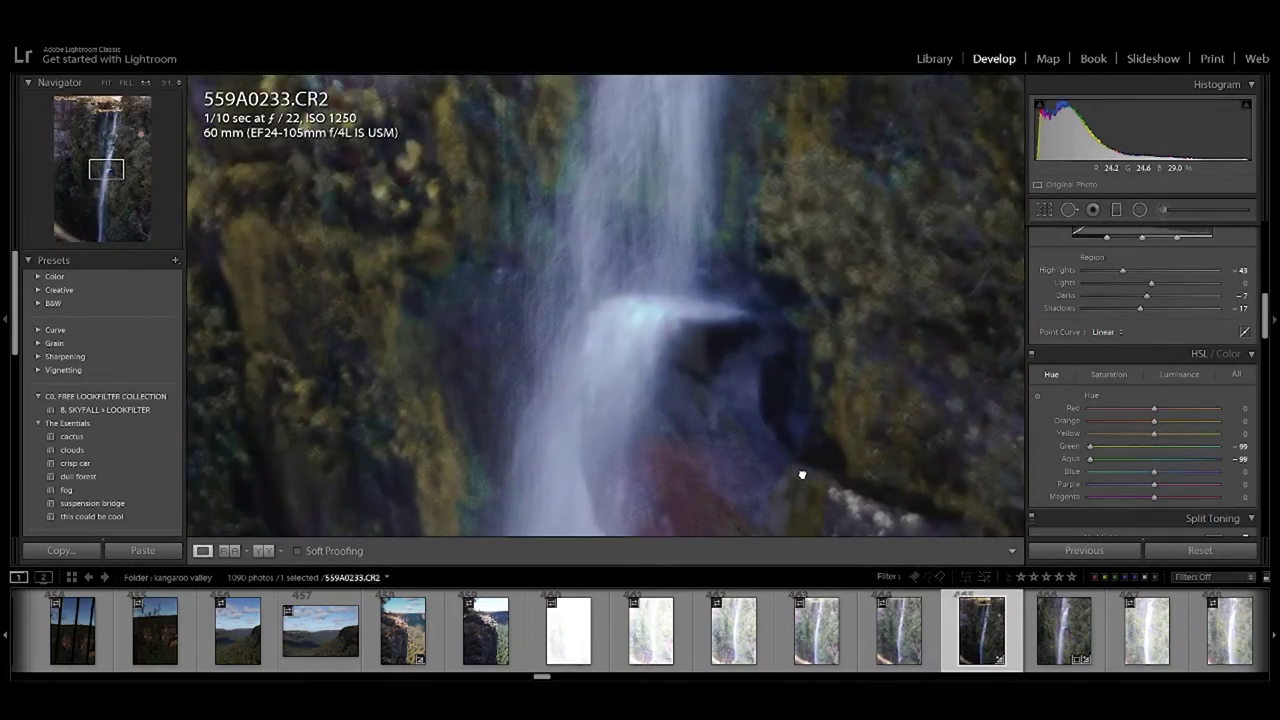
Raise Highlights from −44 to −16 and lift Shadows to +14 on 559A0233.CR2.
left_click_drag(634, 323, 803, 474)
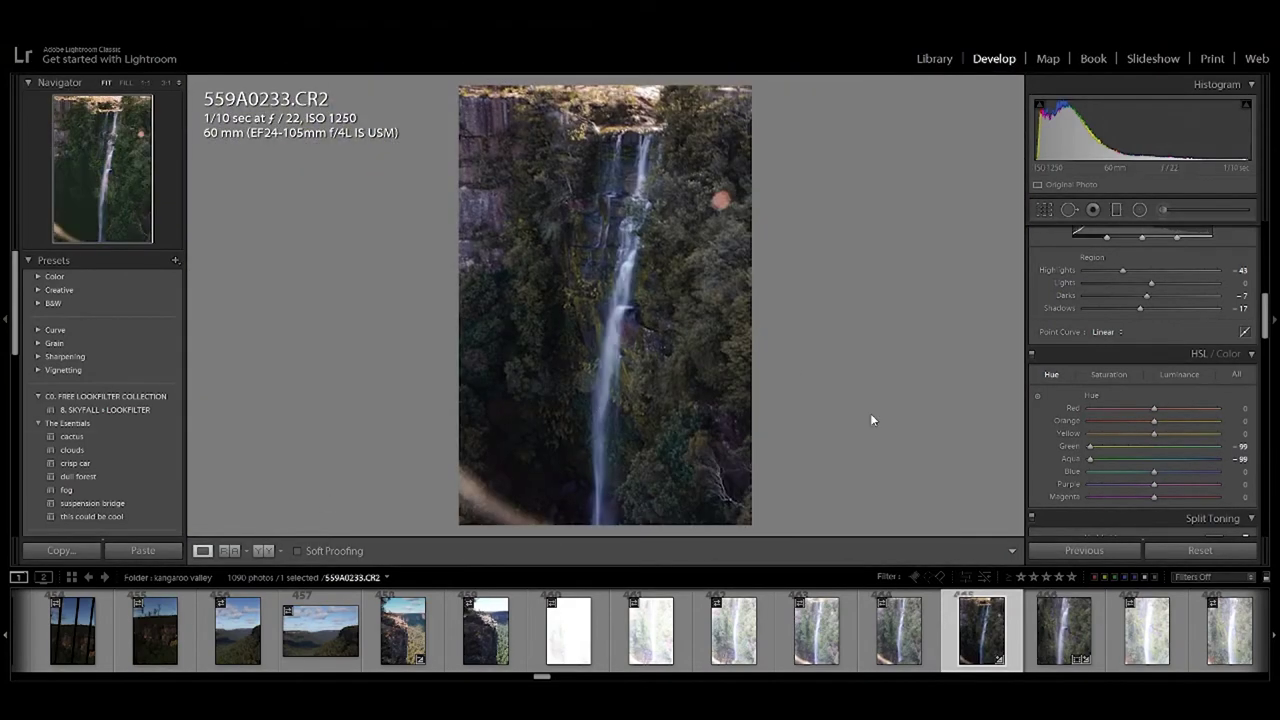
scroll(1146, 326, "up", 5)
scroll(1144, 370, "up", 5)
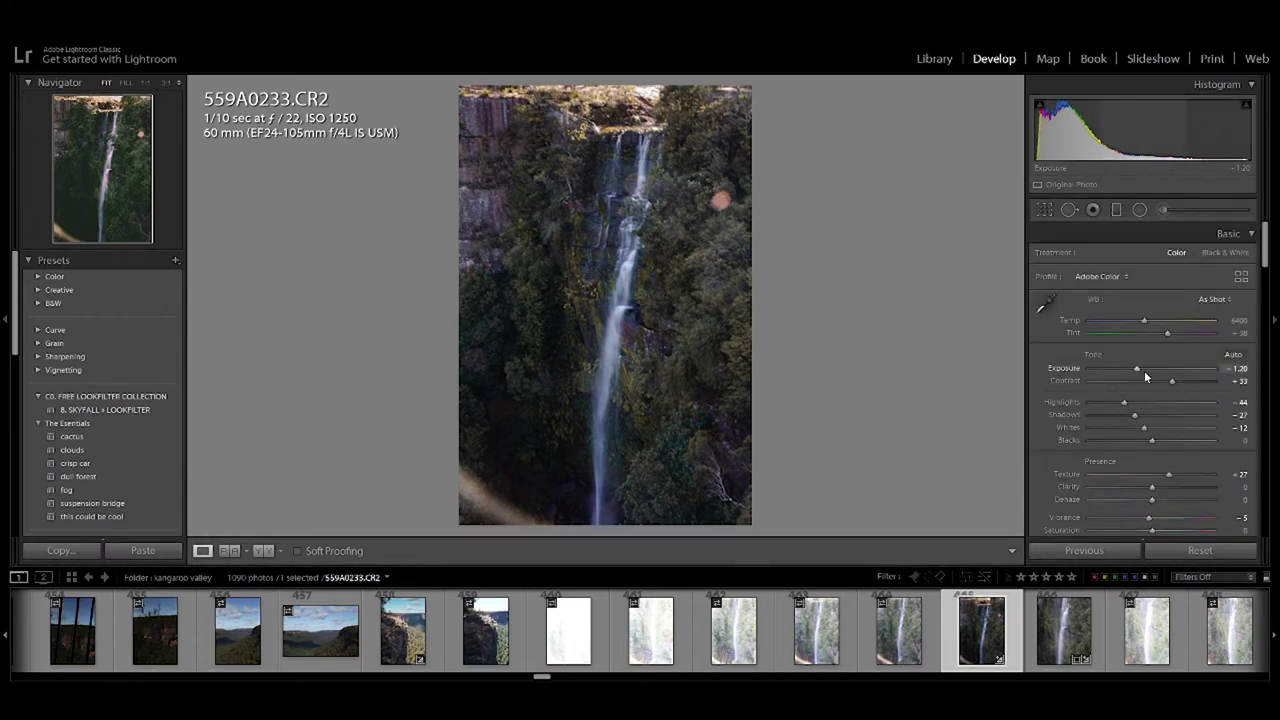
left_click_drag(1124, 404, 1160, 405)
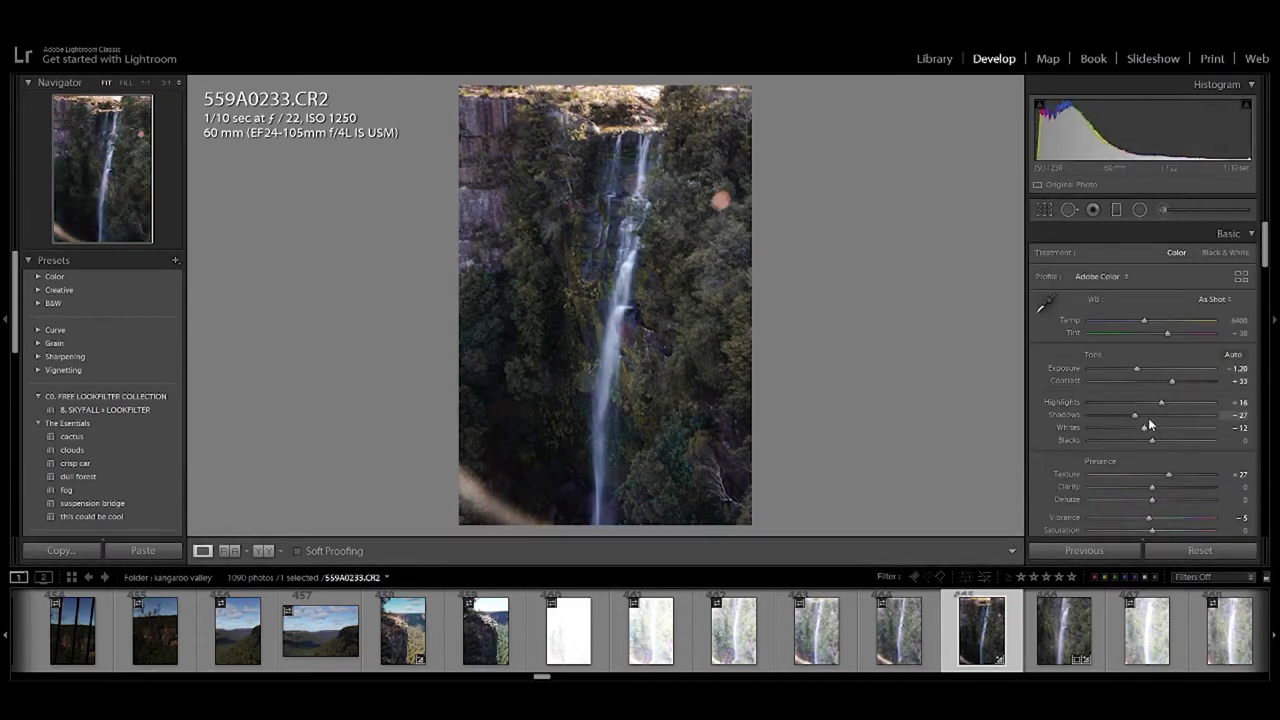
left_click_drag(1150, 417, 1173, 416)
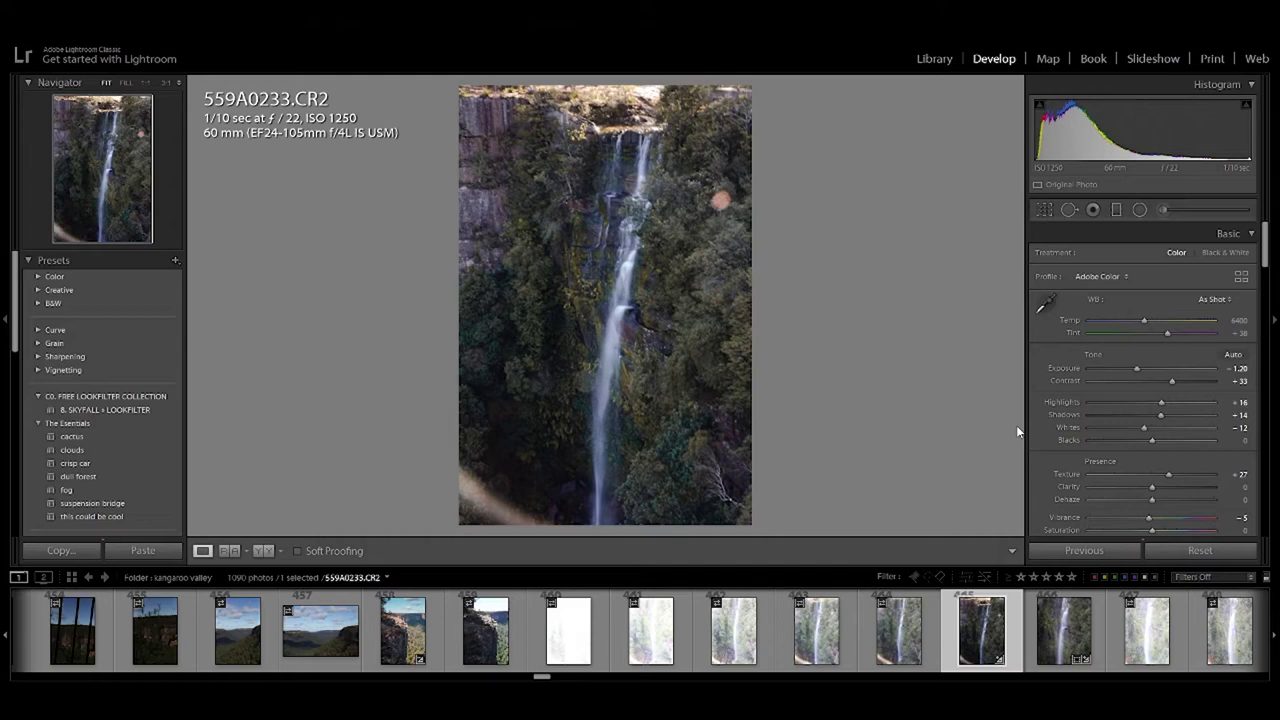
Export the photo, resolve the existing-file conflict, and open 559A0234.CR2.
key("ctrl+shift+e")
left_click(828, 588)
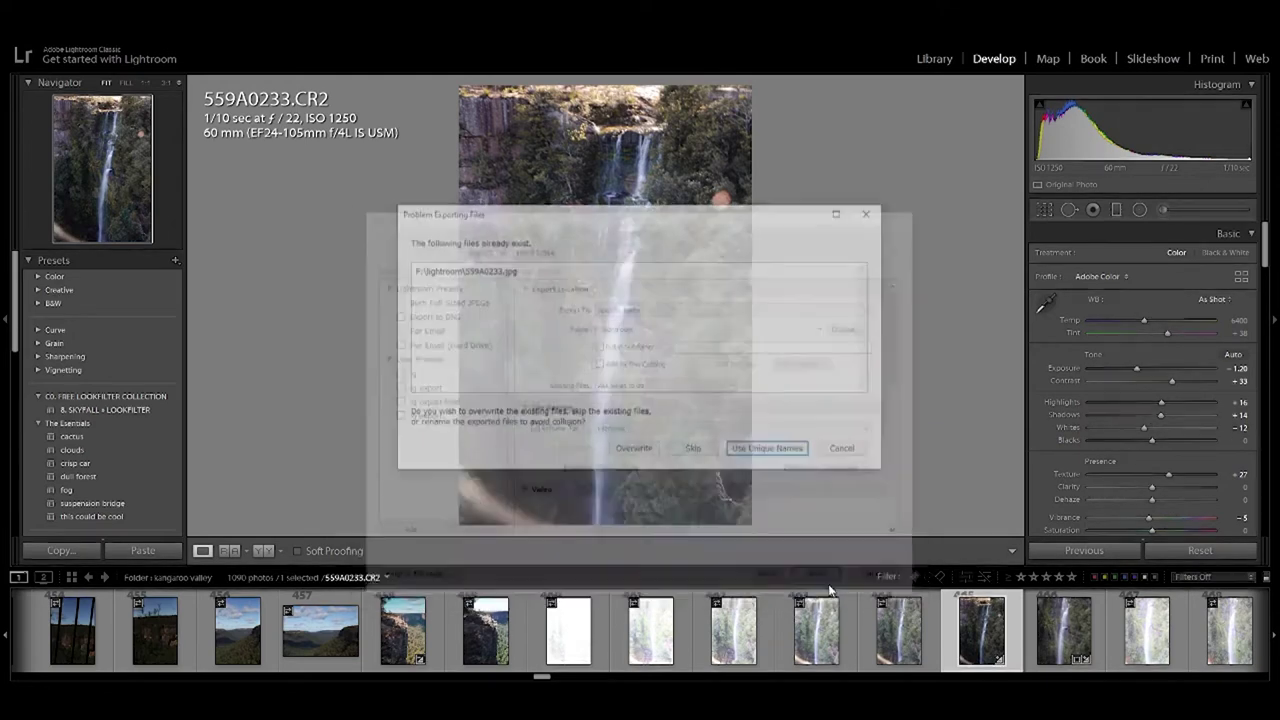
left_click(770, 451)
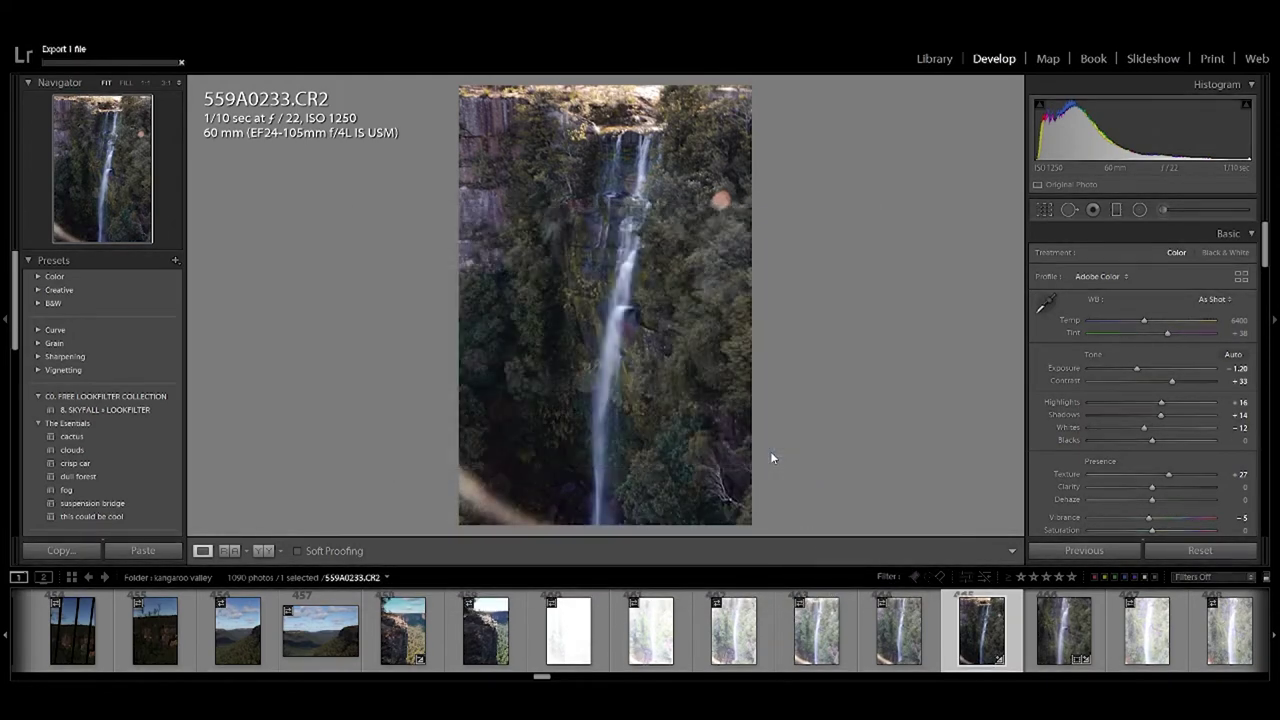
left_click(1043, 620)
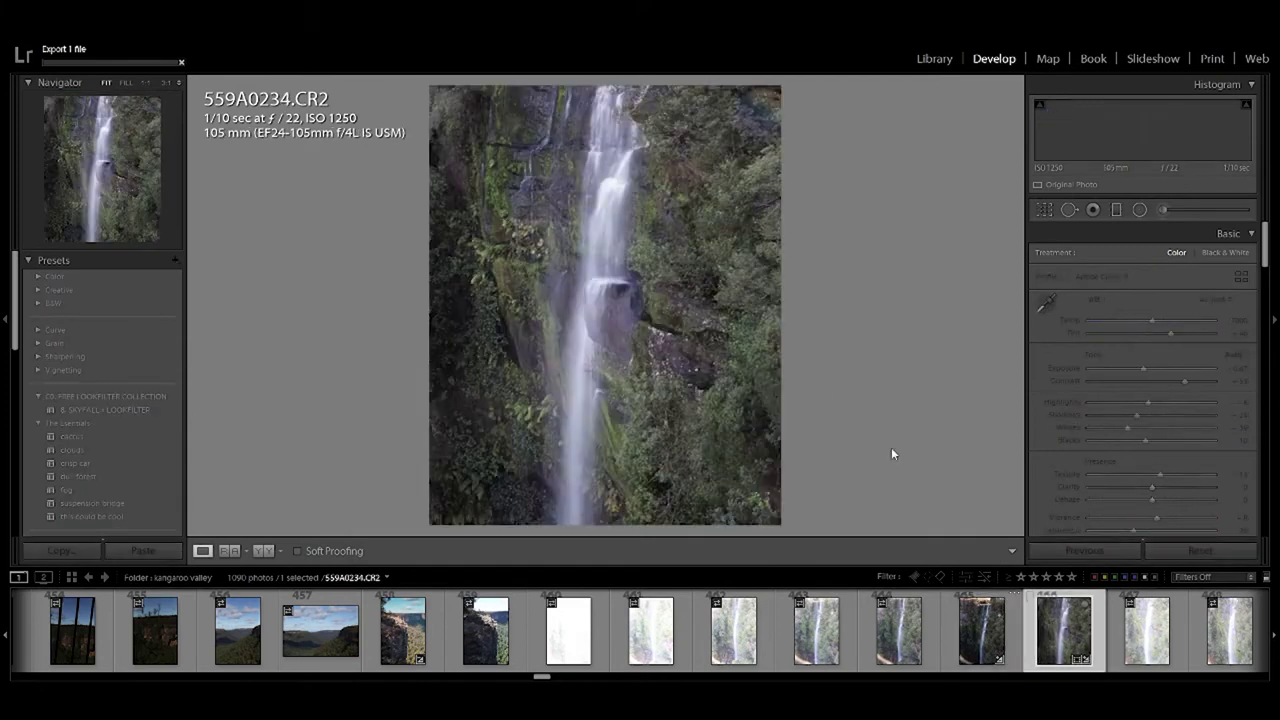
Zoom into waterfall photo 559A0234 to inspect the rocks and falls, then return to full view.
left_click(620, 295)
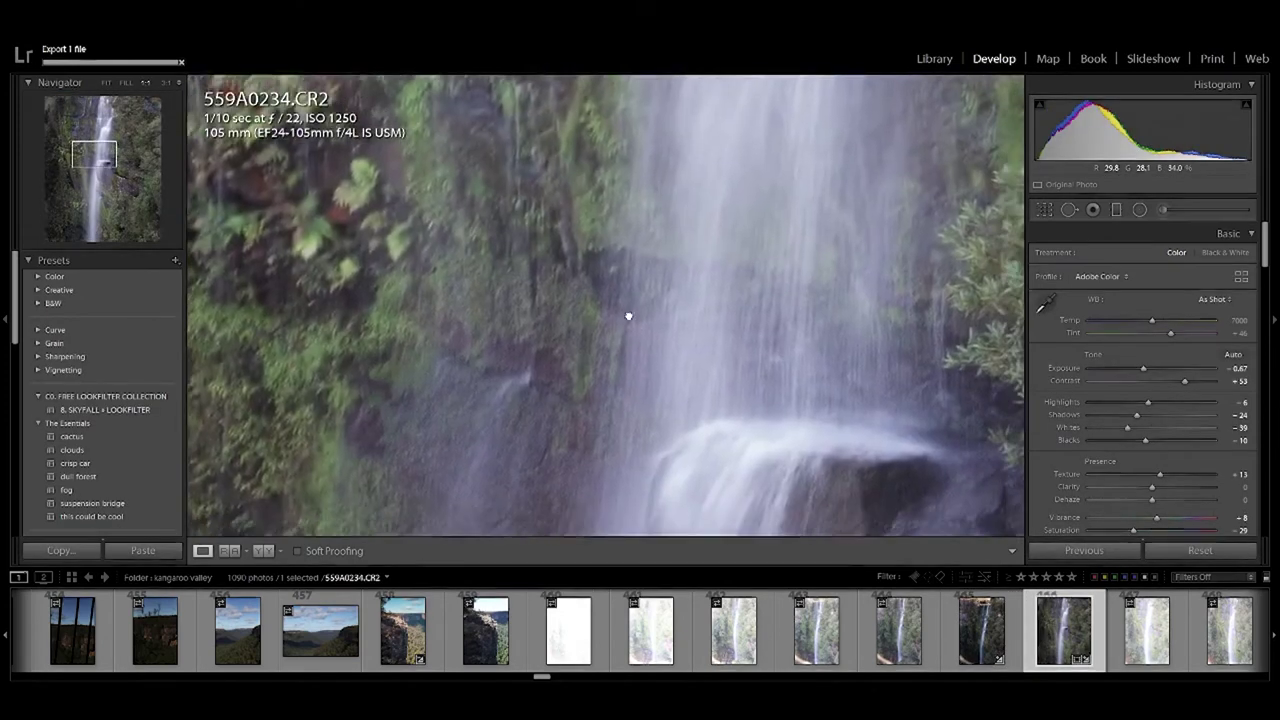
left_click_drag(628, 316, 494, 43)
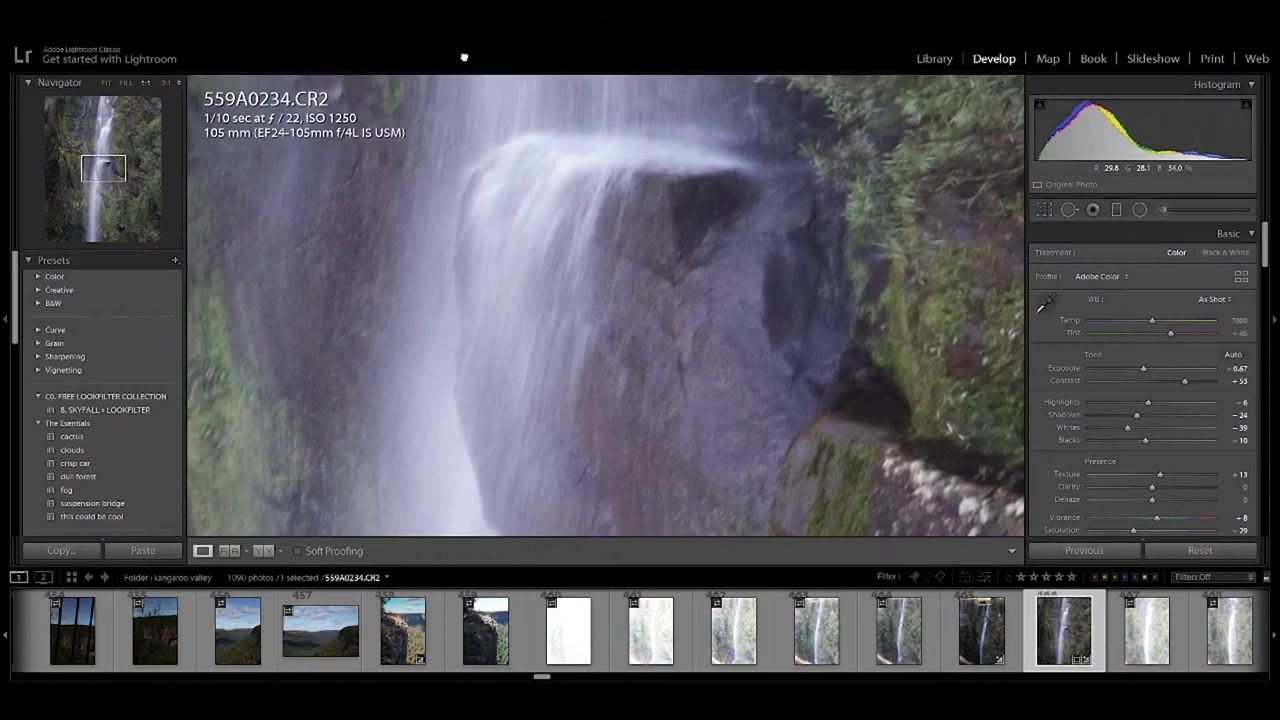
left_click_drag(494, 43, 509, 97)
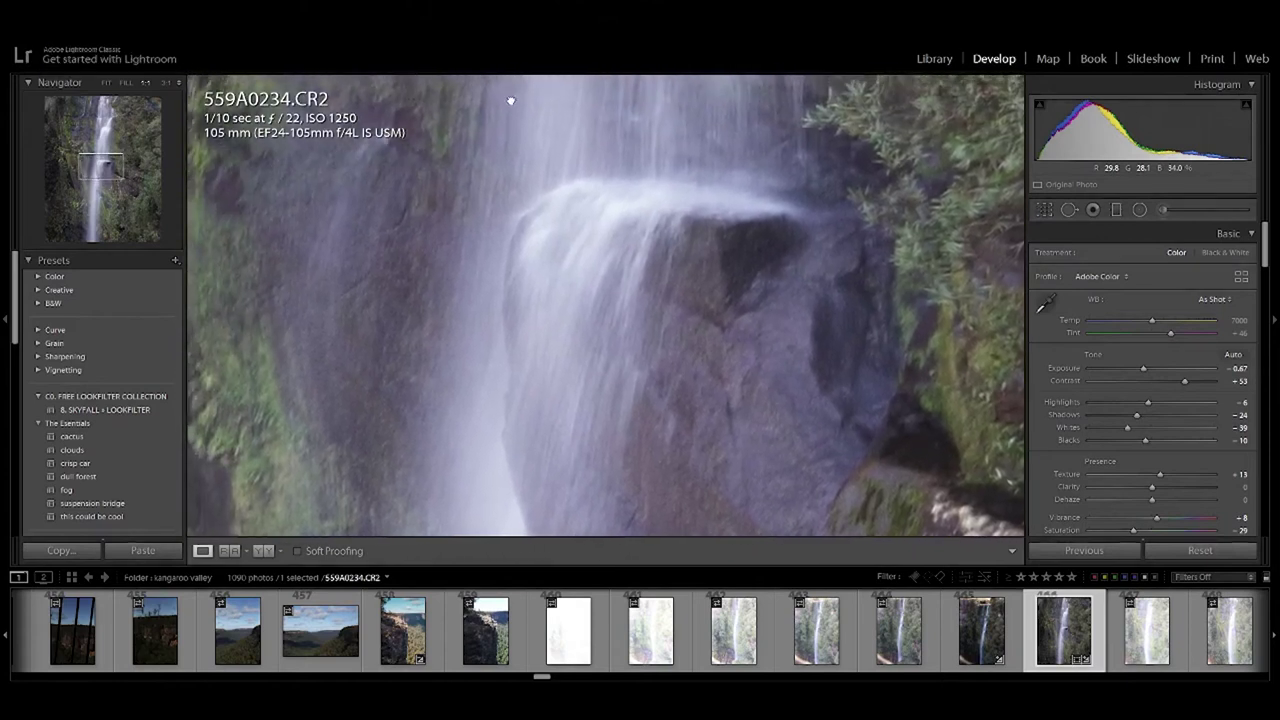
left_click(517, 131)
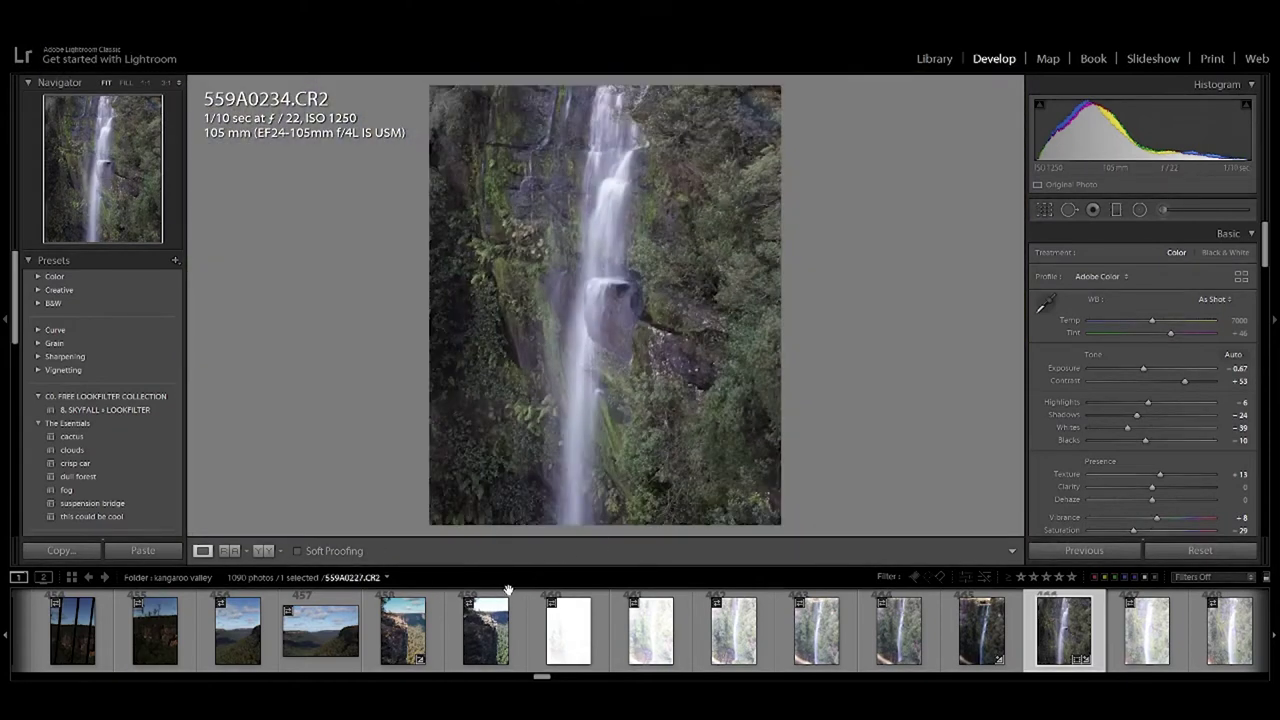
On 559A0235, set Highlights and Whites to -100 and Exposure to -1.90.
left_click(1133, 627)
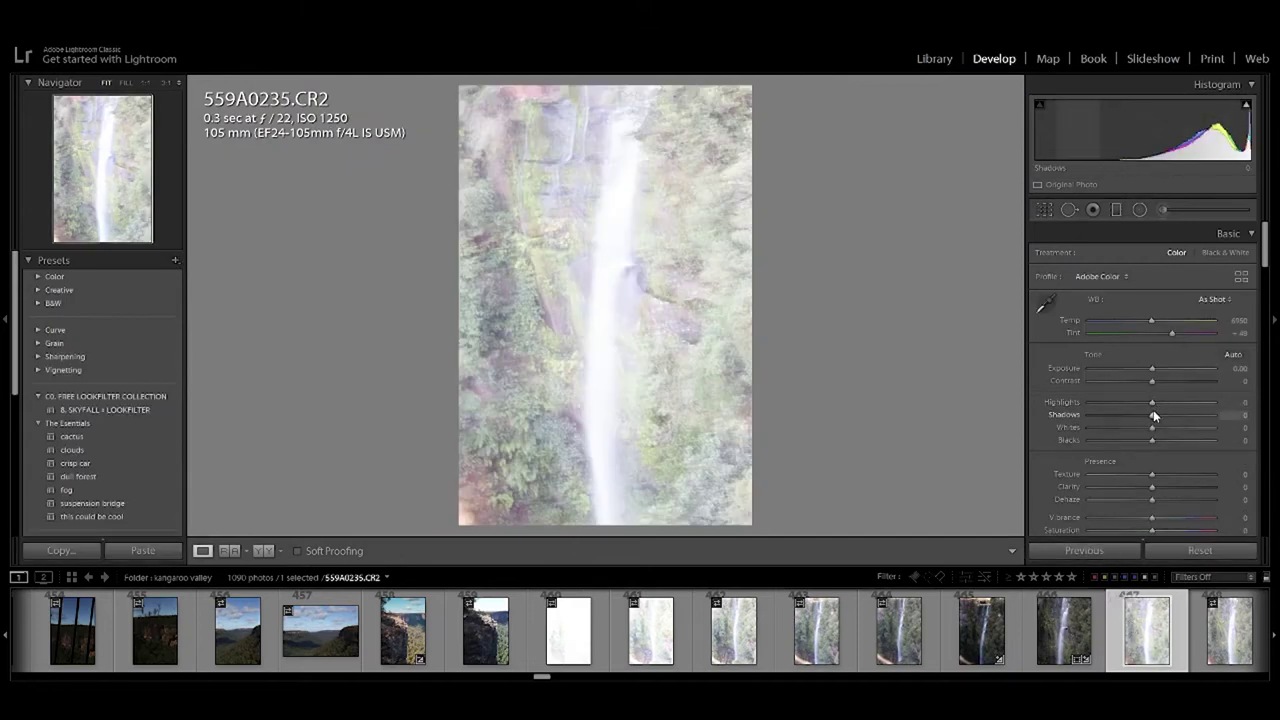
left_click_drag(1151, 403, 1020, 430)
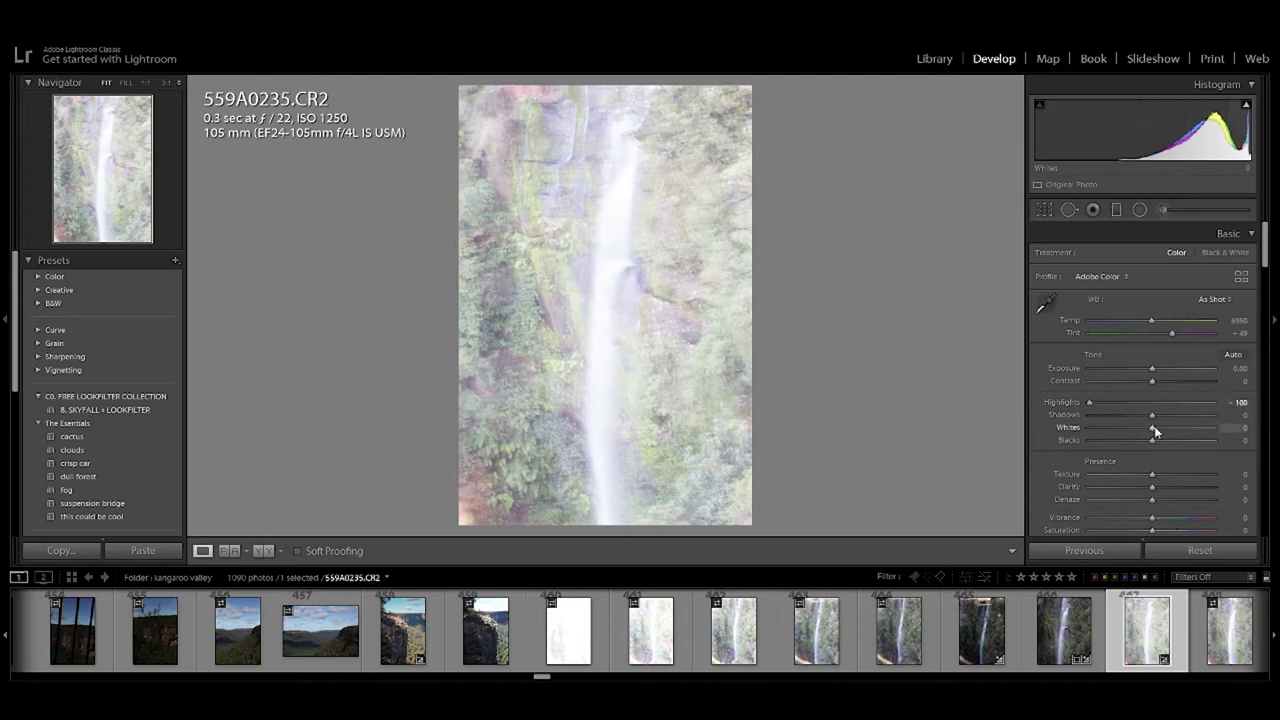
left_click_drag(1152, 427, 1082, 440)
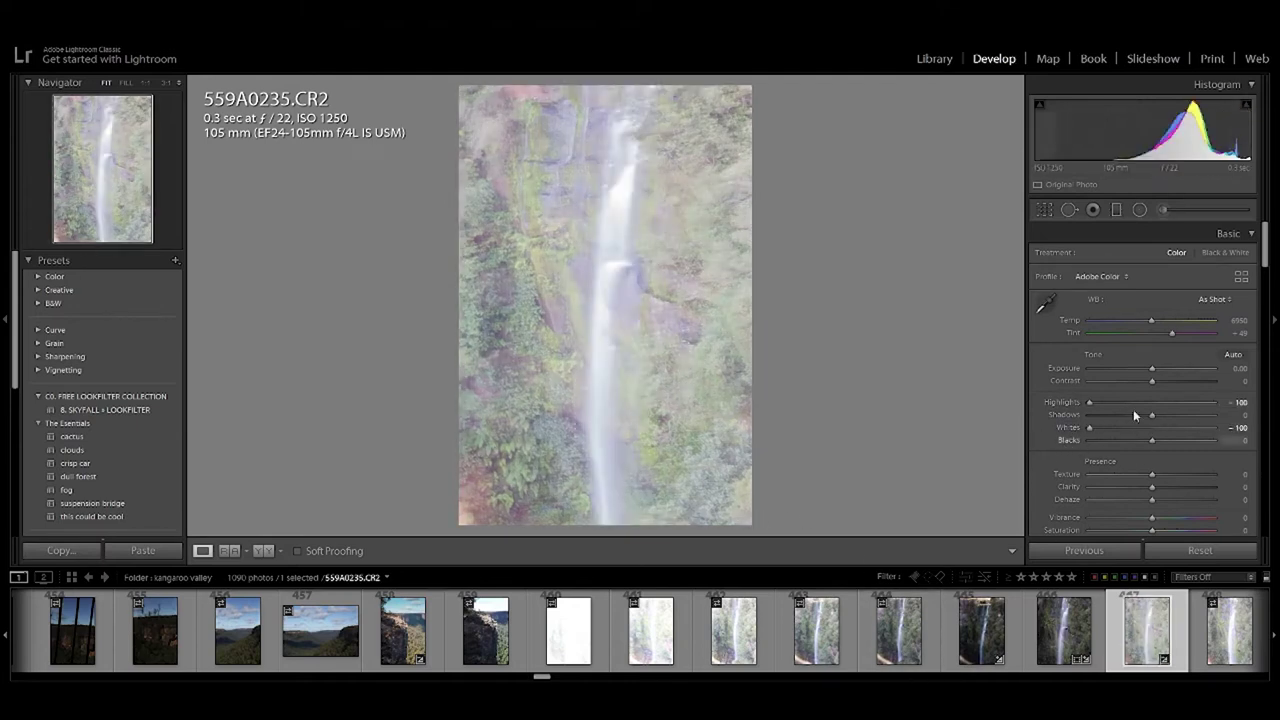
left_click_drag(1152, 368, 1128, 368)
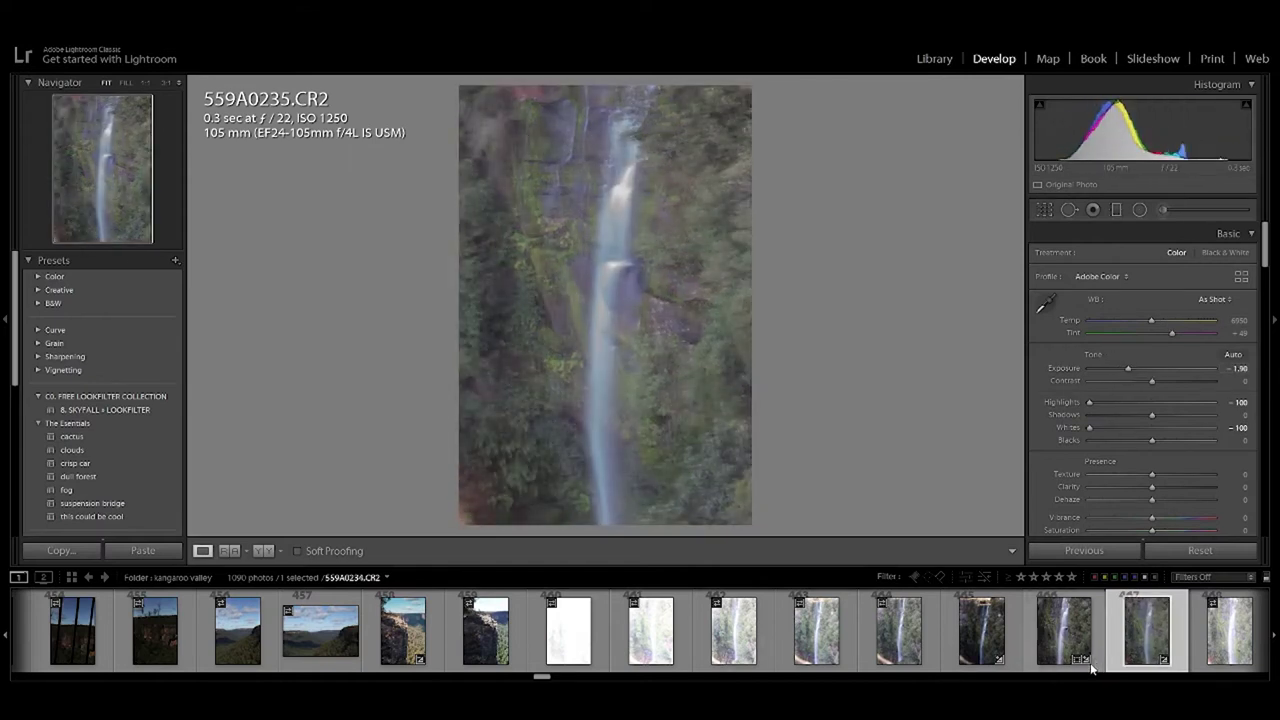
scroll(1090, 640, "down", 5)
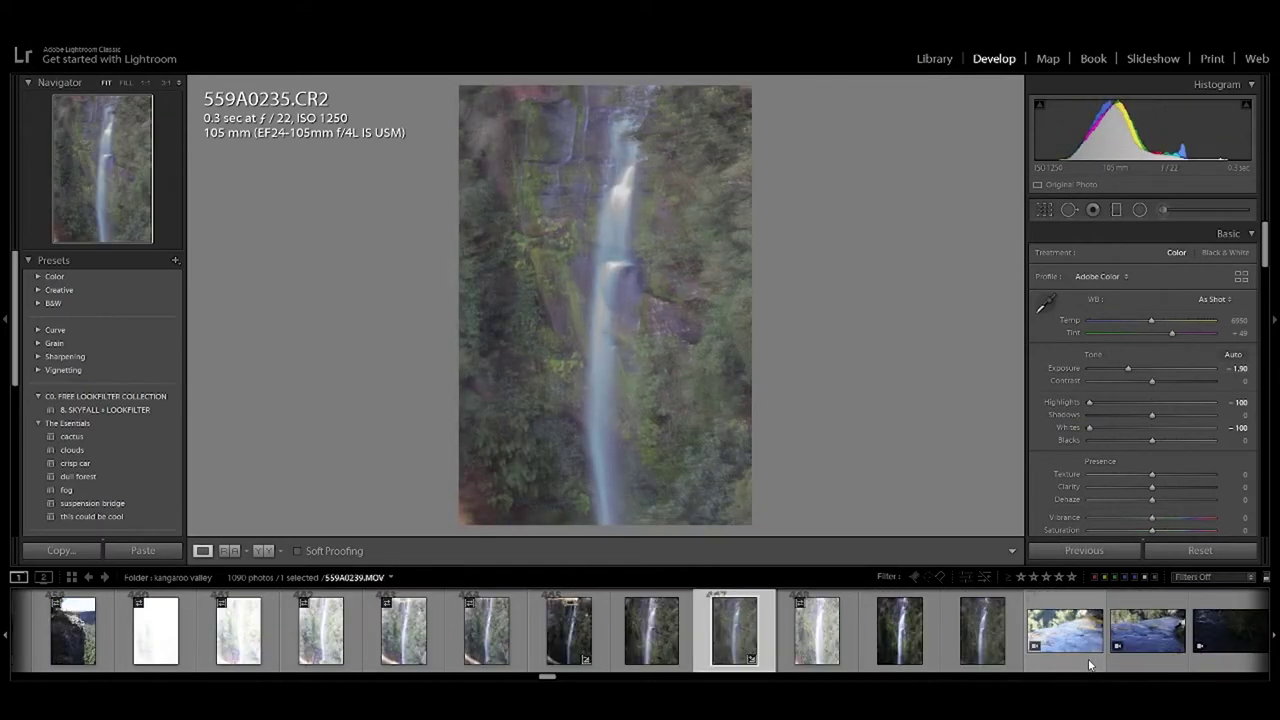
Step through the filmstrip past 559A0237 and 559A0238 to waterfall photo 559A0243.
left_click(899, 630)
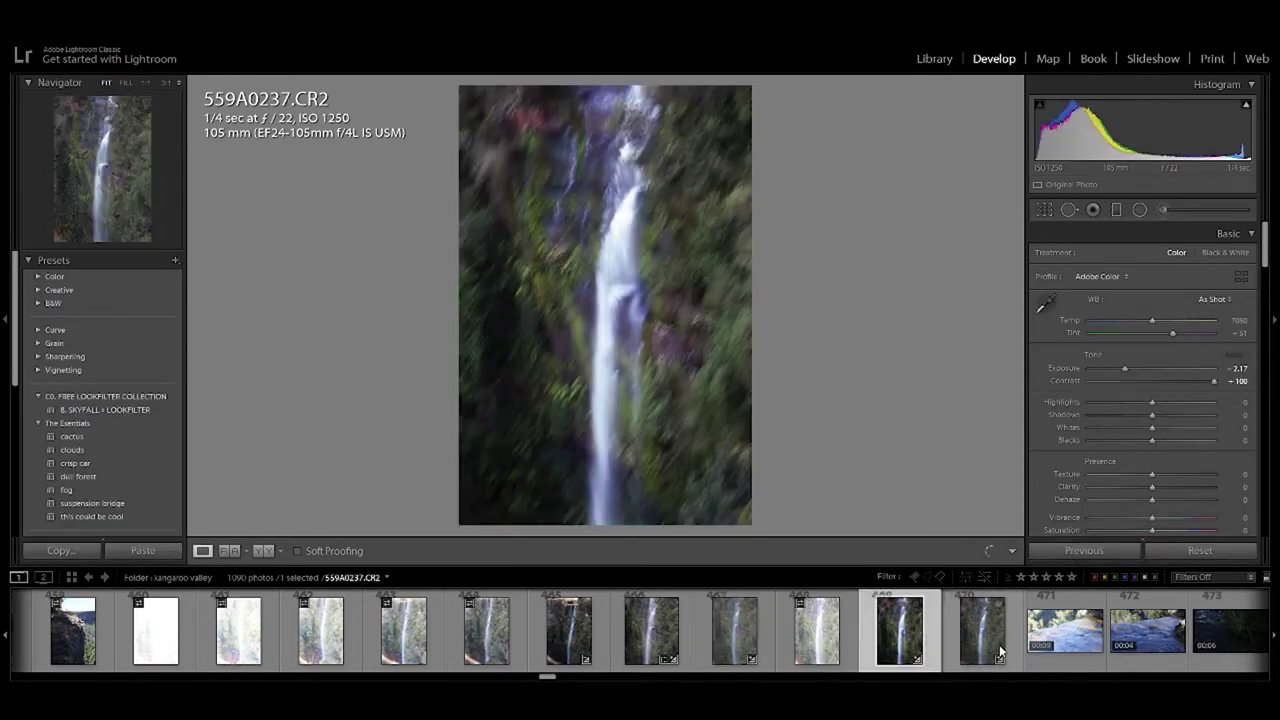
left_click(986, 638)
scroll(1040, 630, "down", 5)
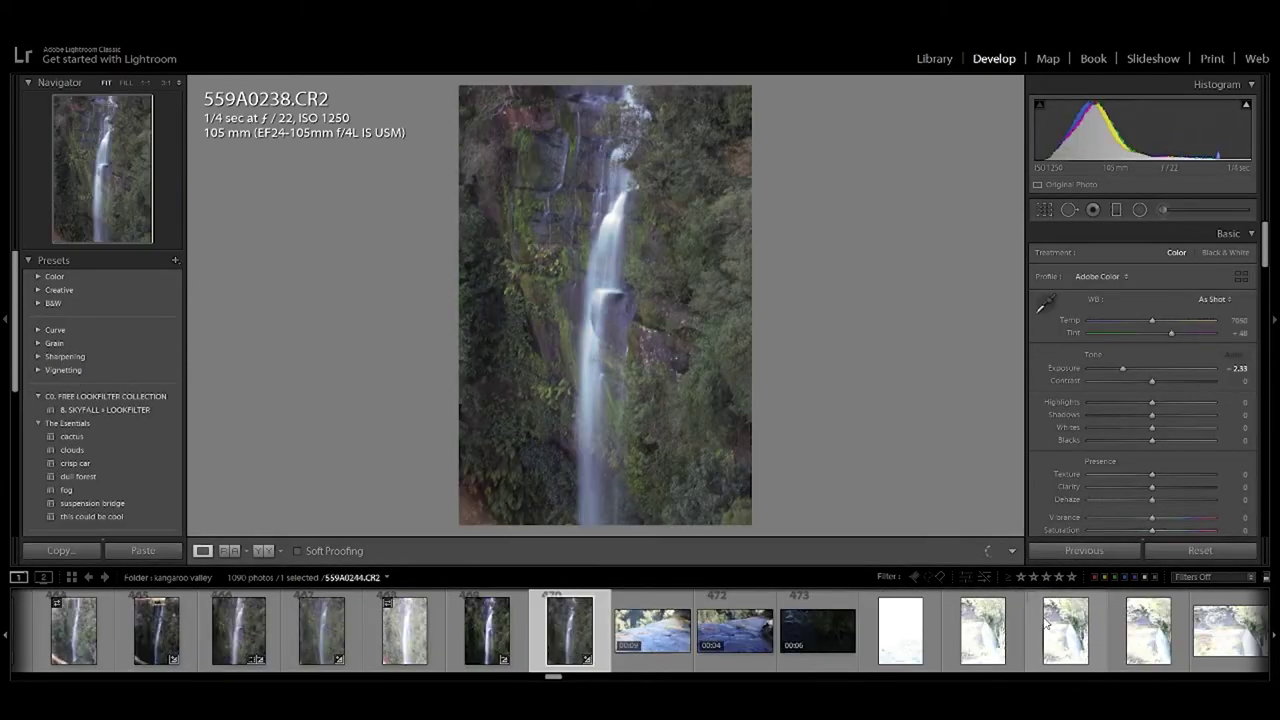
left_click(963, 652)
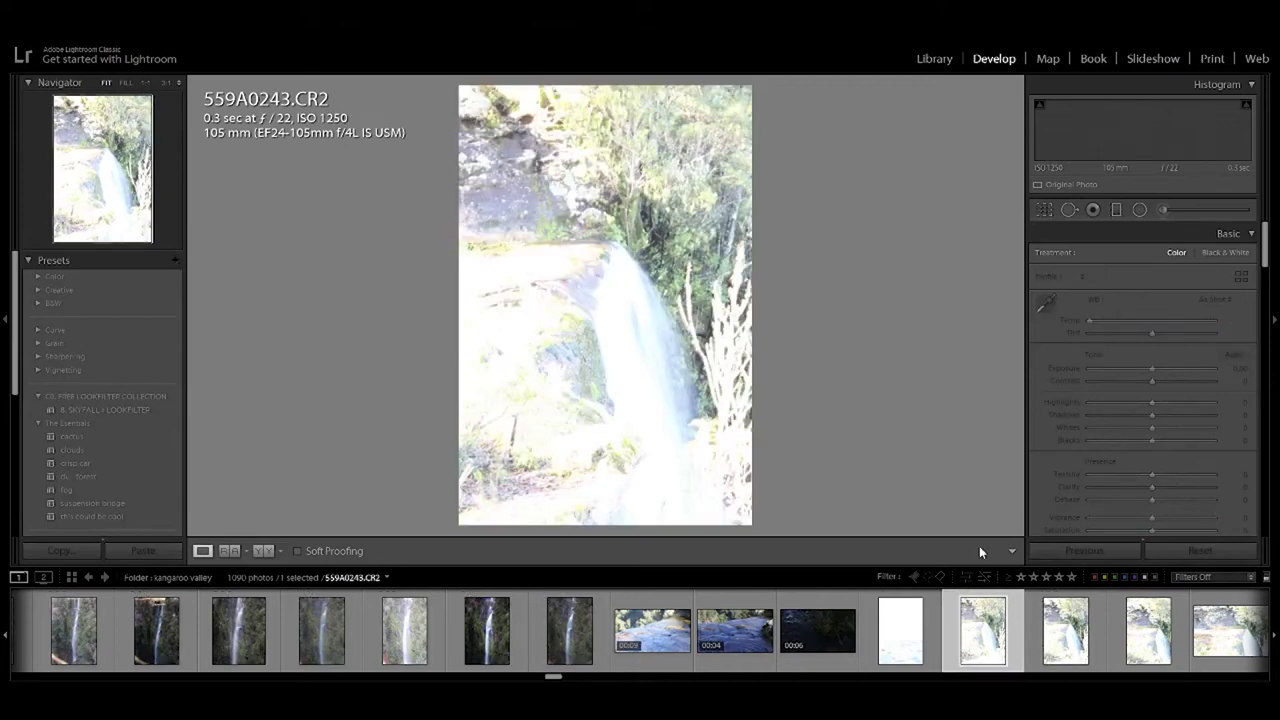
Give 559A0243 Exposure −2.33, Highlights −100 and Whites −61.
left_click_drag(1149, 370, 1123, 368)
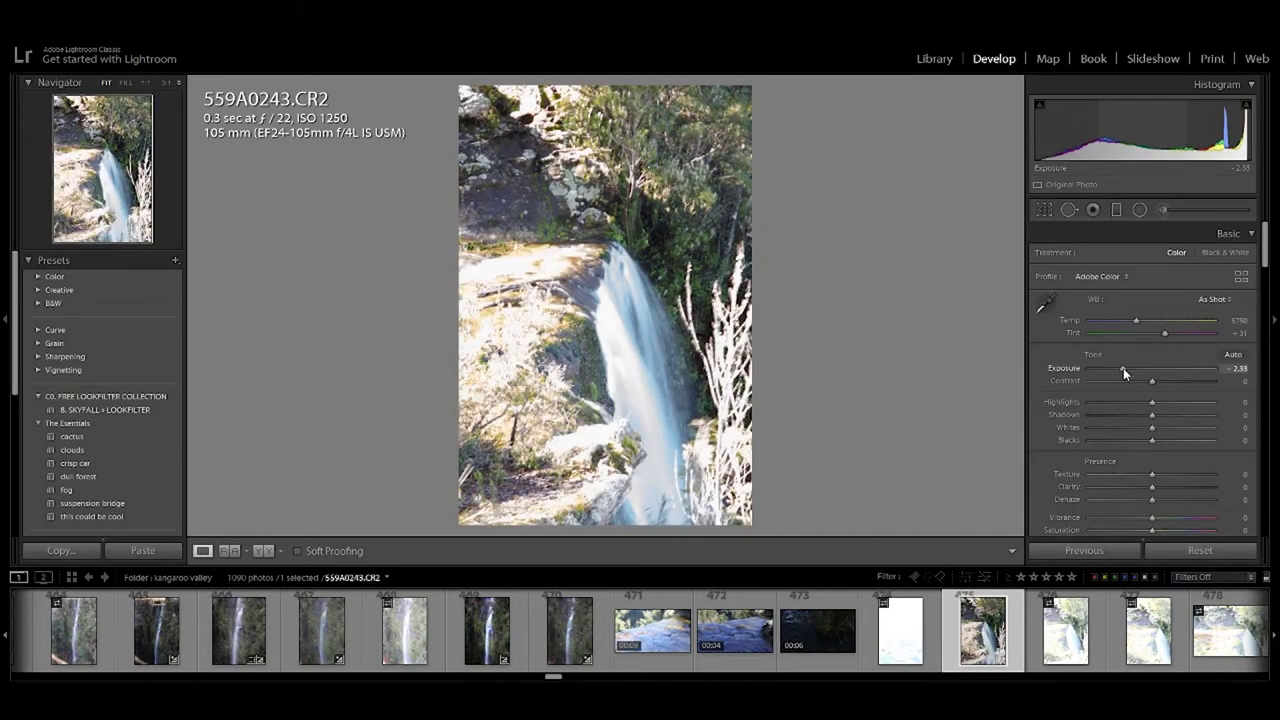
left_click_drag(1151, 428, 1054, 414)
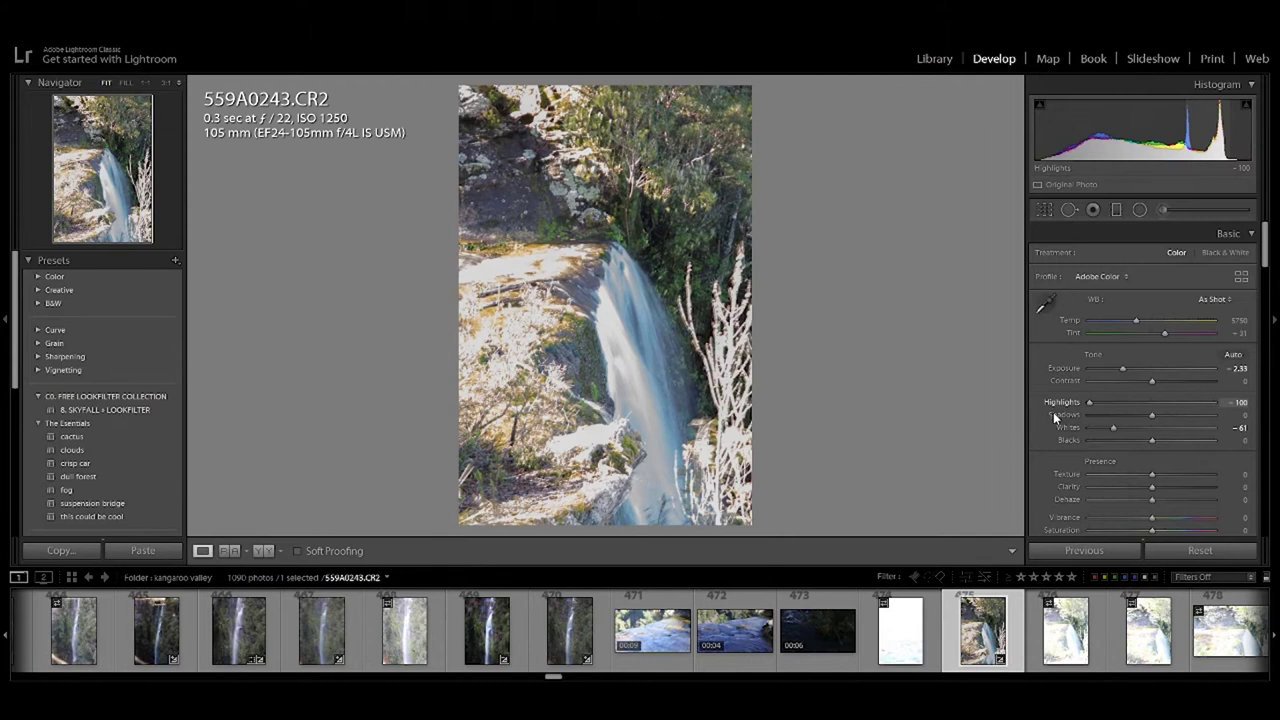
scroll(1065, 640, "down", 5)
scroll(1065, 640, "down", 3)
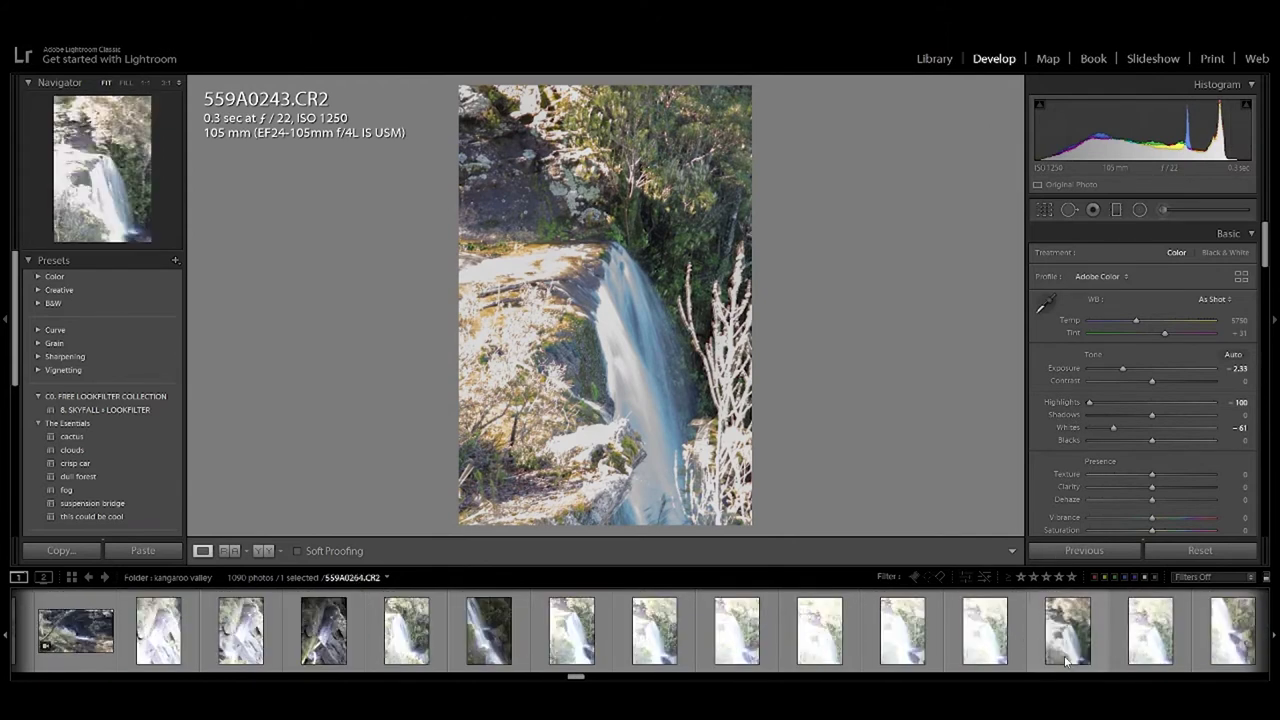
Browse the filmstrip past 559A0264, 559A0276 and 559A0302 to waterfall photo 559A0304.
left_click(1065, 660)
scroll(1062, 630, "down", 5)
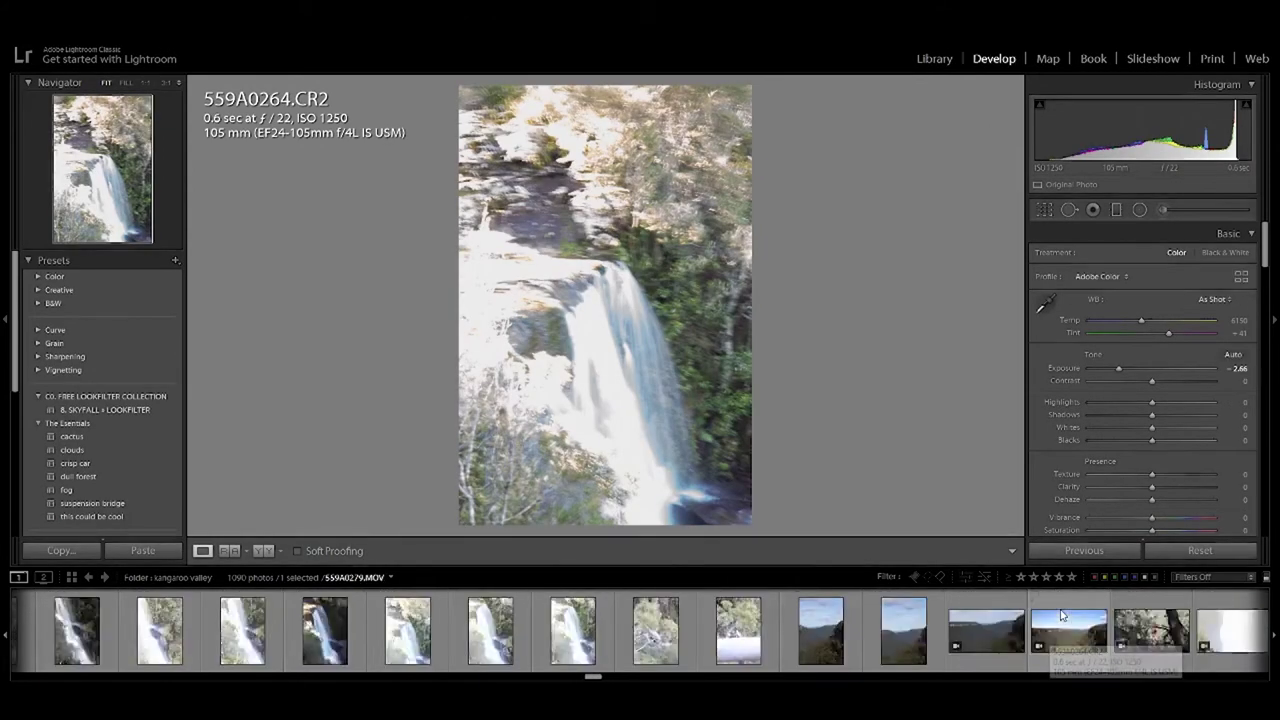
scroll(1063, 625, "down", 5)
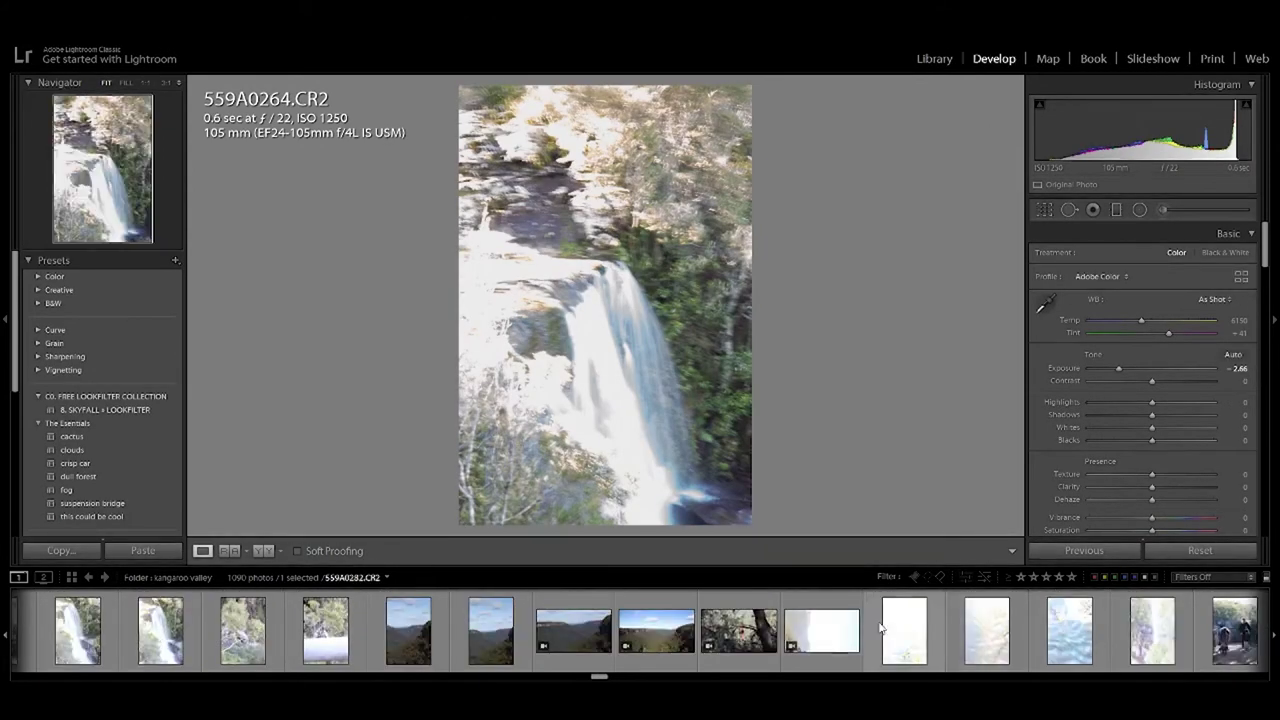
left_click(424, 632)
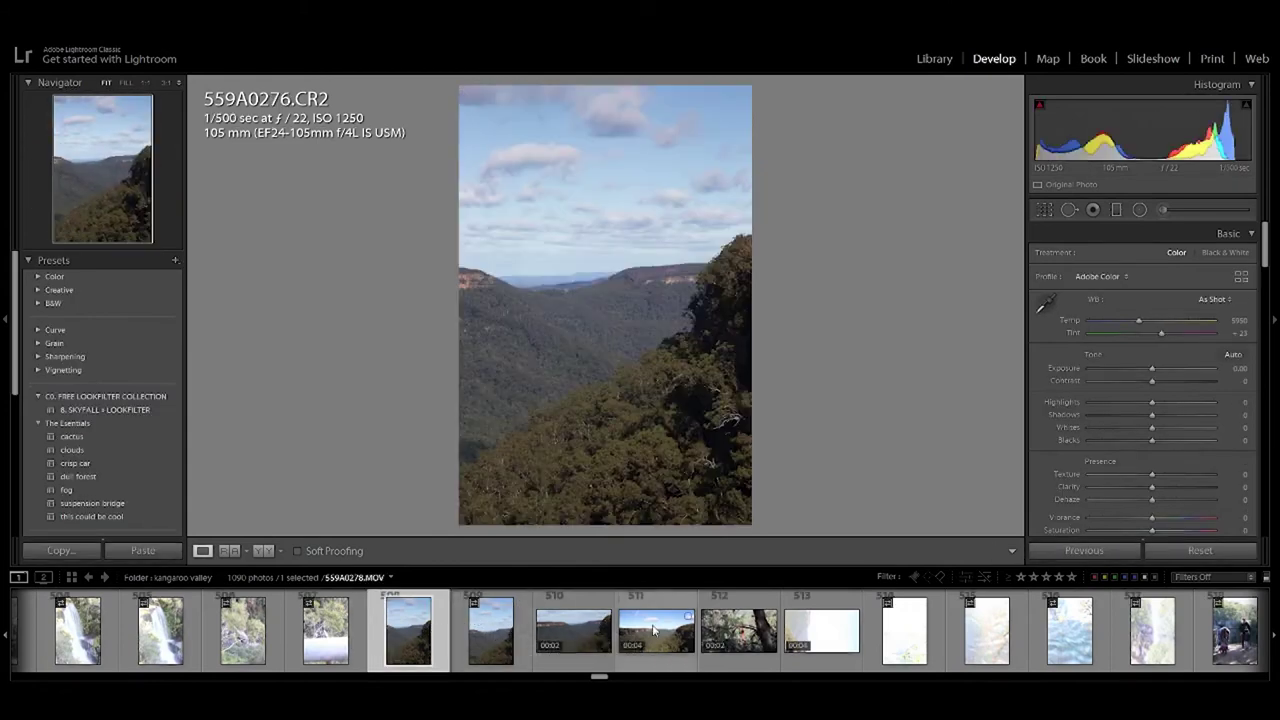
scroll(630, 625, "down", 9)
scroll(750, 626, "down", 9)
scroll(850, 626, "down", 8)
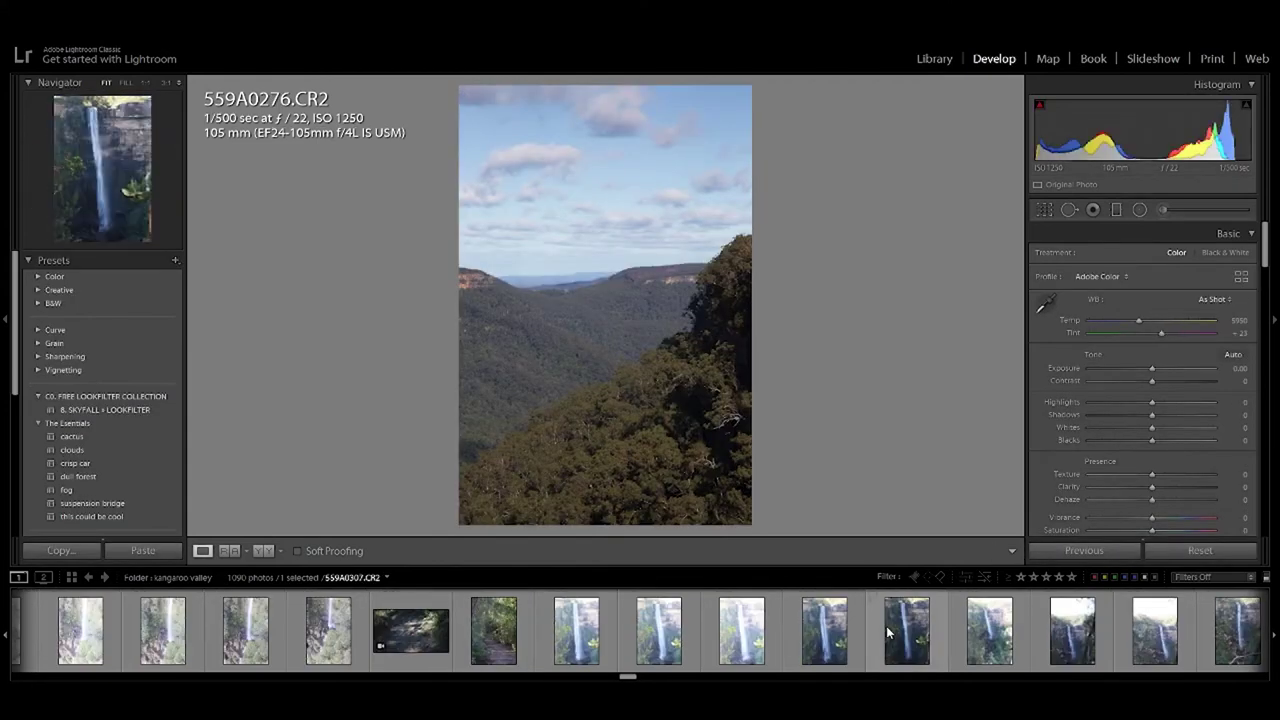
left_click(495, 628)
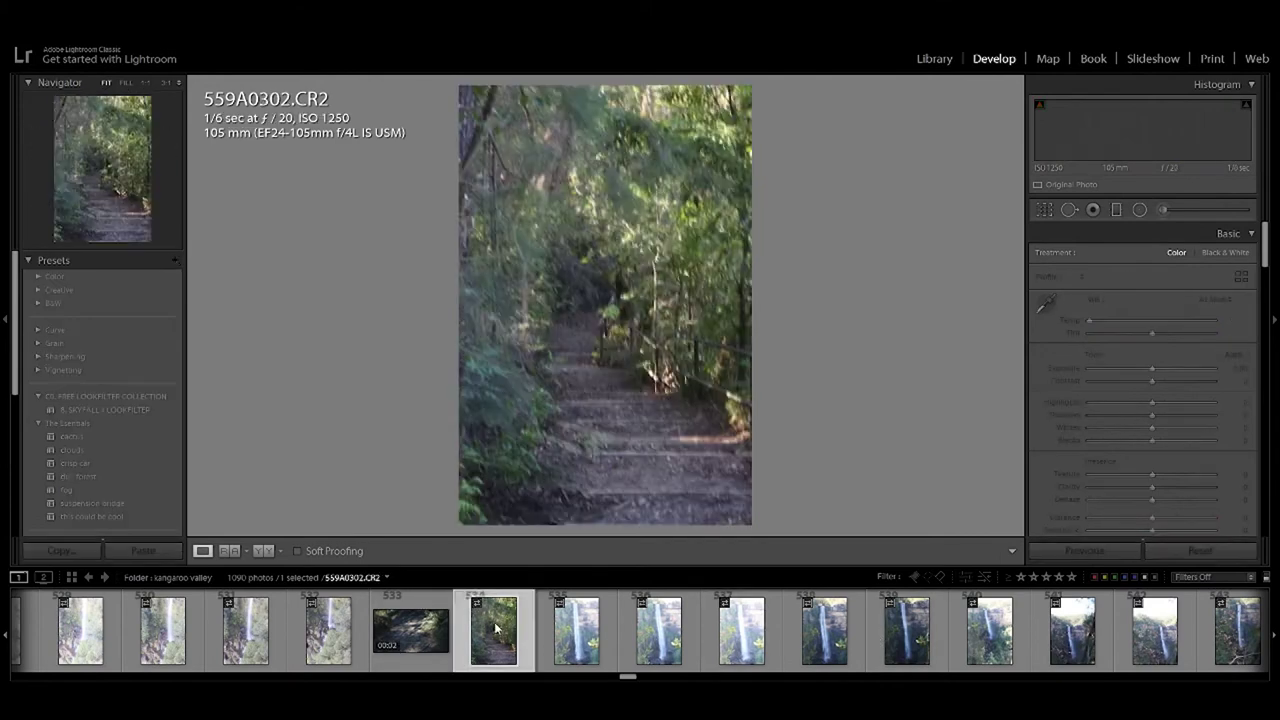
left_click(671, 640)
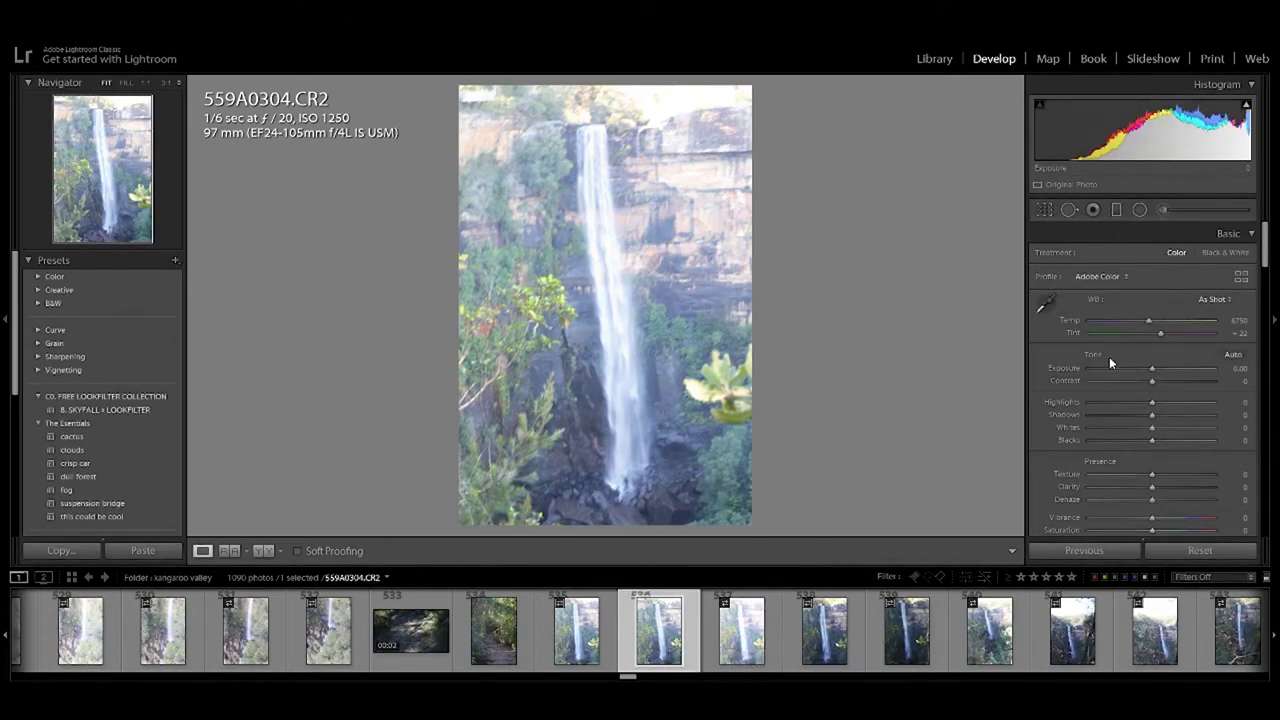
Darken waterfall photo 559A0304 to Exposure −1.47.
left_click_drag(1151, 368, 1133, 370)
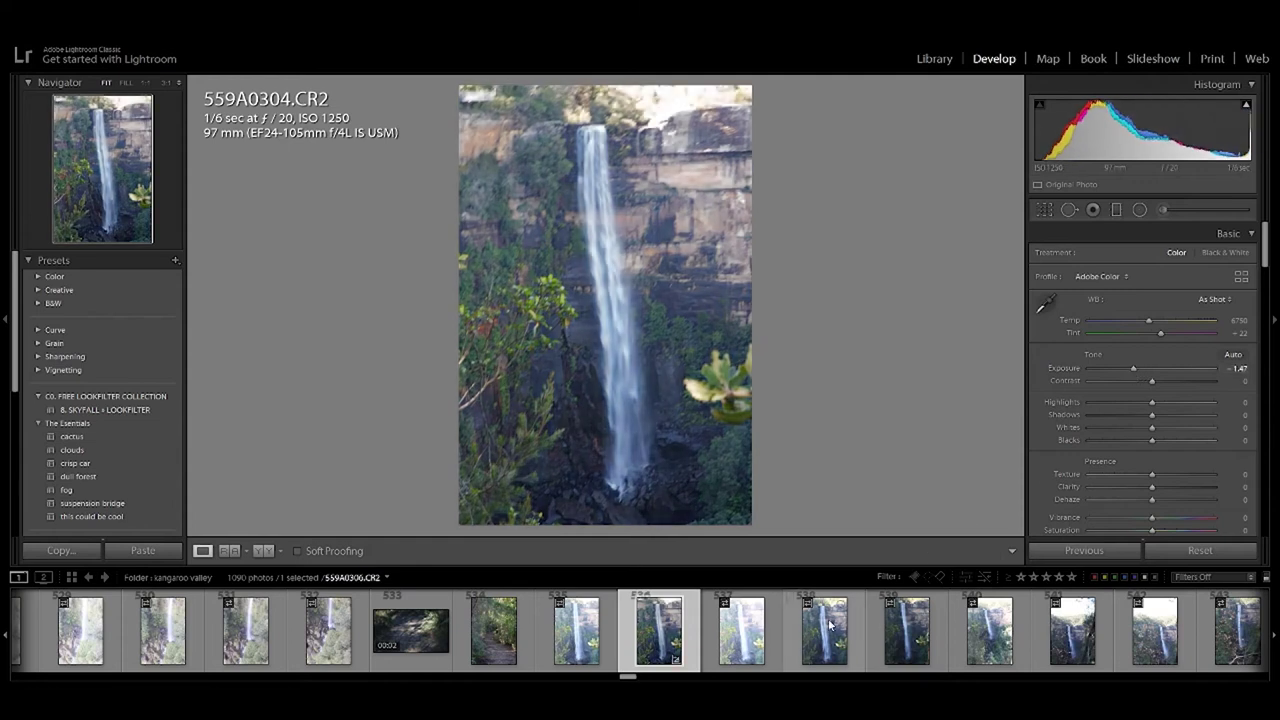
scroll(823, 625, "down", 3)
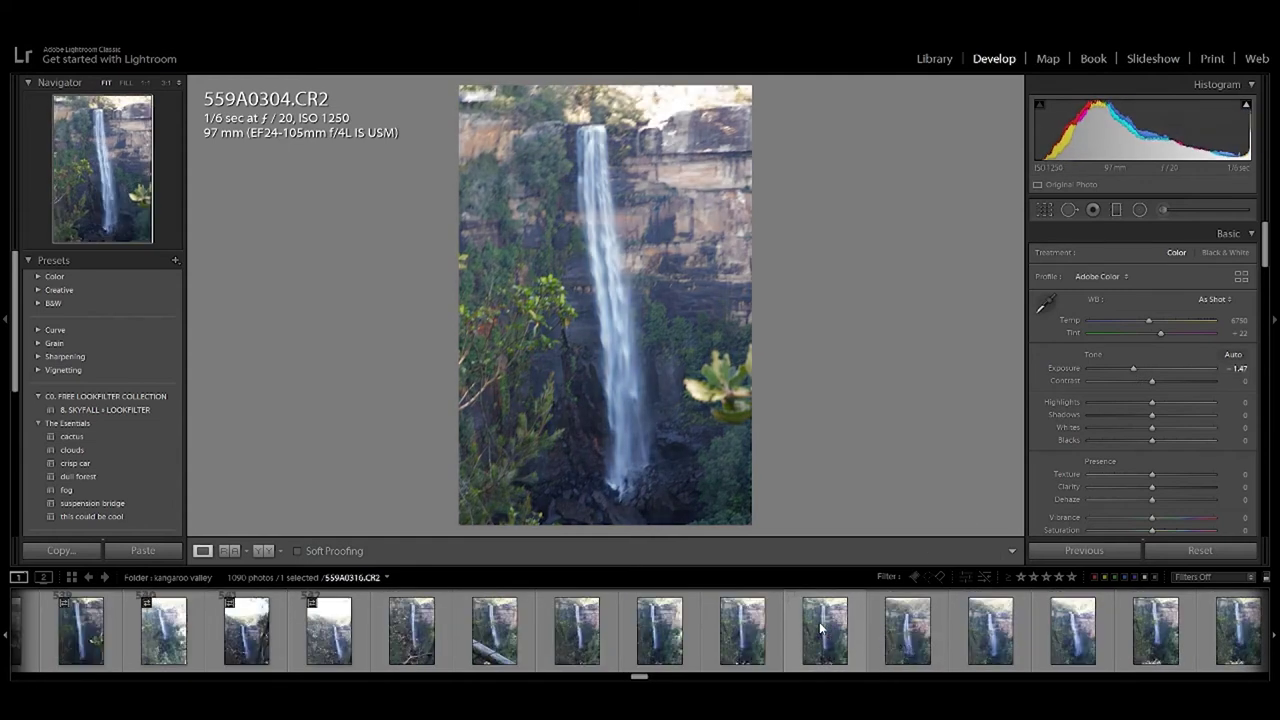
scroll(821, 626, "down", 2)
scroll(821, 627, "down", 3)
scroll(821, 627, "down", 3)
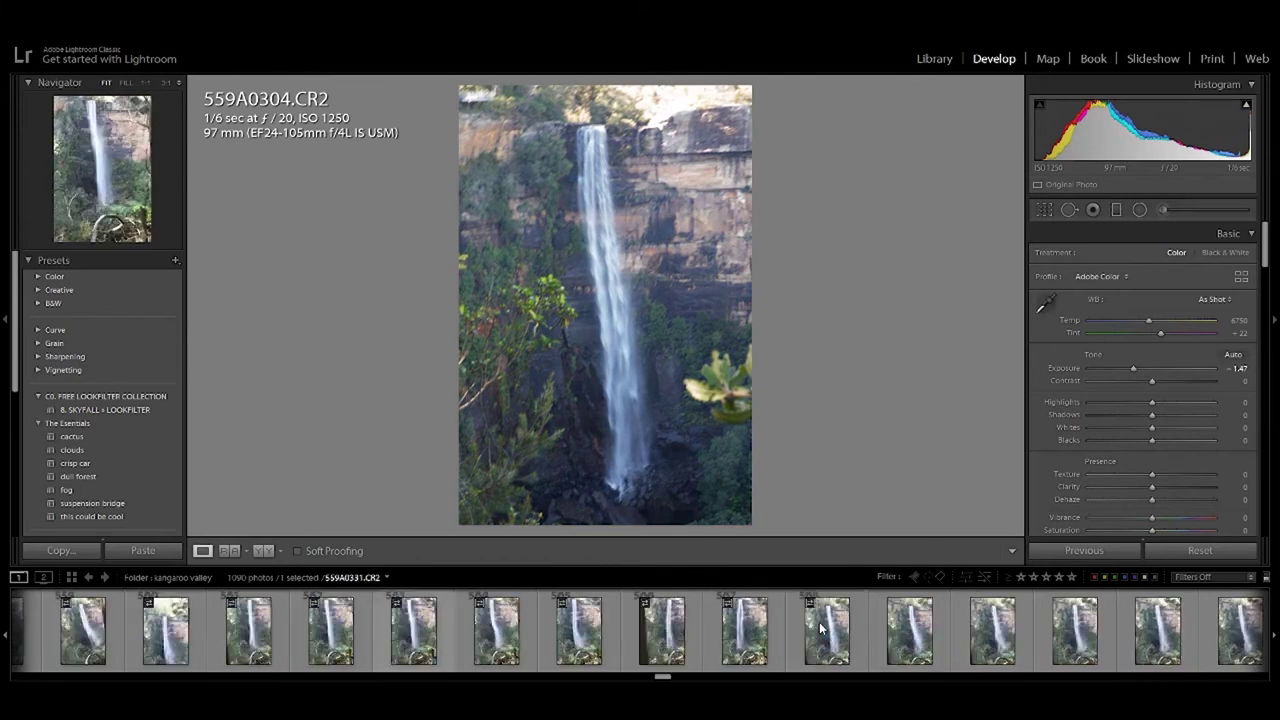
scroll(821, 628, "down", 3)
scroll(820, 628, "up", 2)
Move via 559A0341 to waterfall photo 559A0342 and preview the cactus preset on it.
left_click(826, 630)
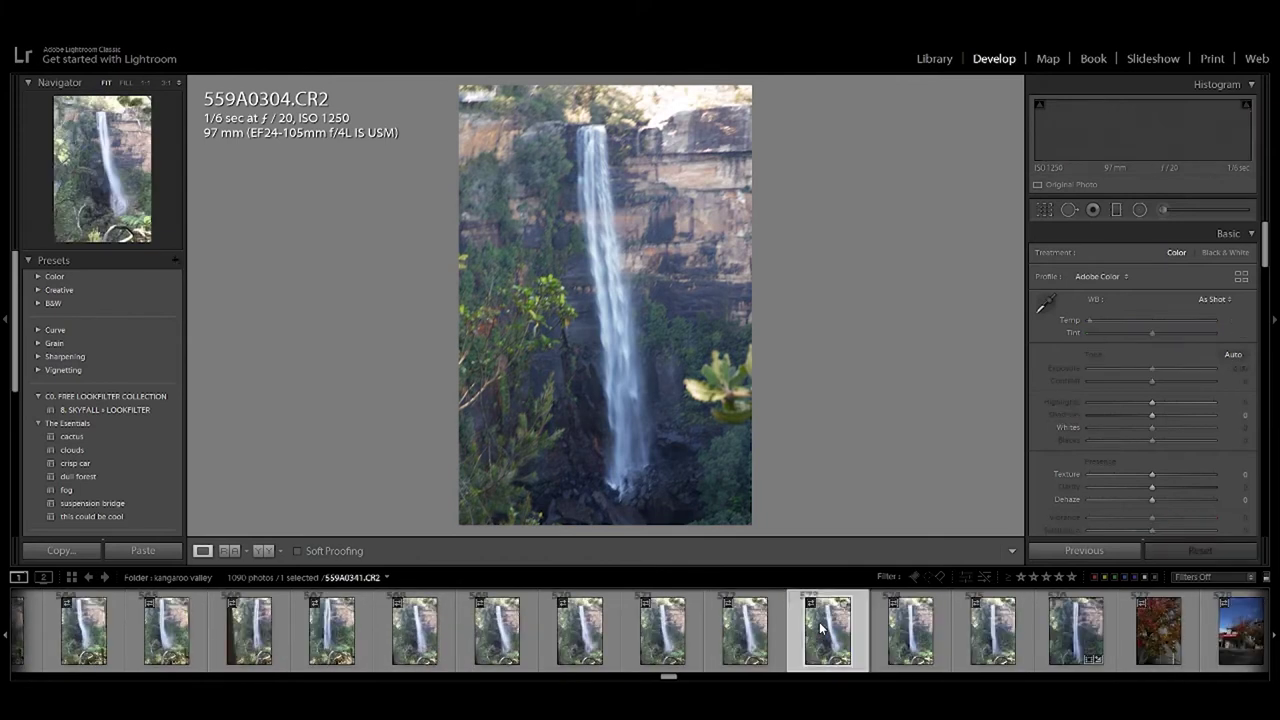
left_click(920, 637)
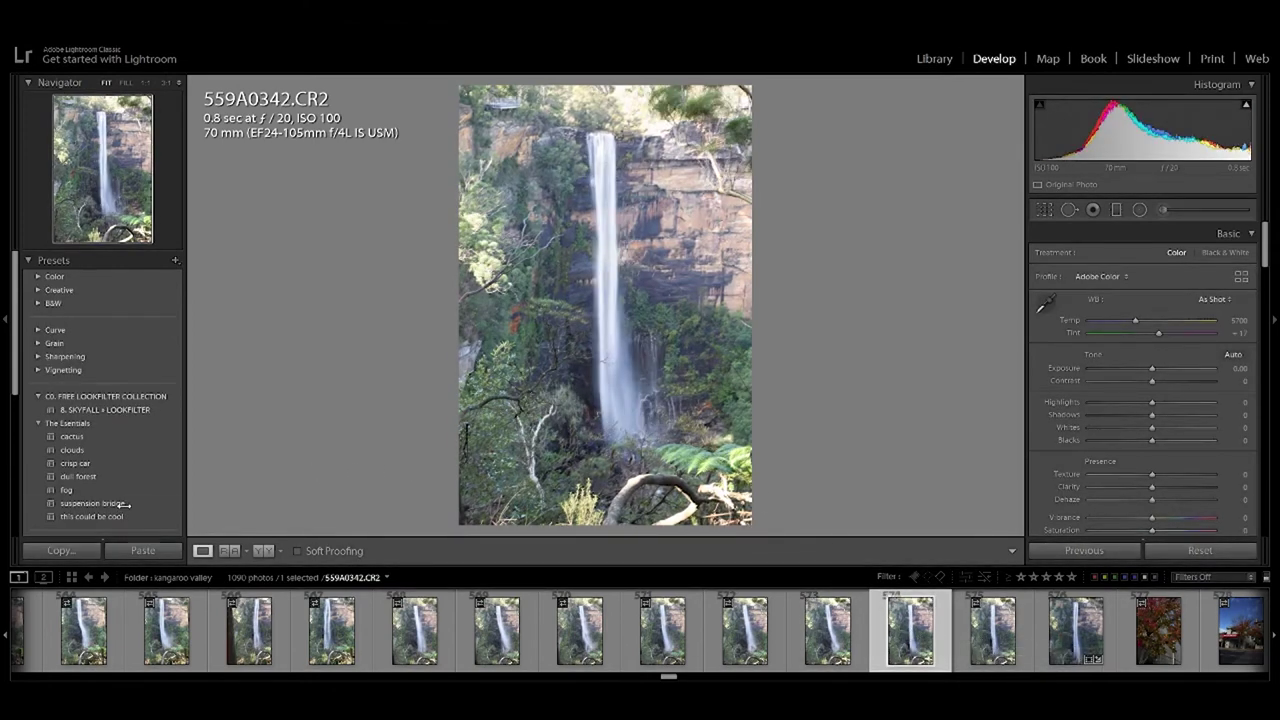
left_click(78, 437)
Apply the cactus preset, lower Exposure to −0.35, and inspect the waterfall at 1:1.
left_click(78, 434)
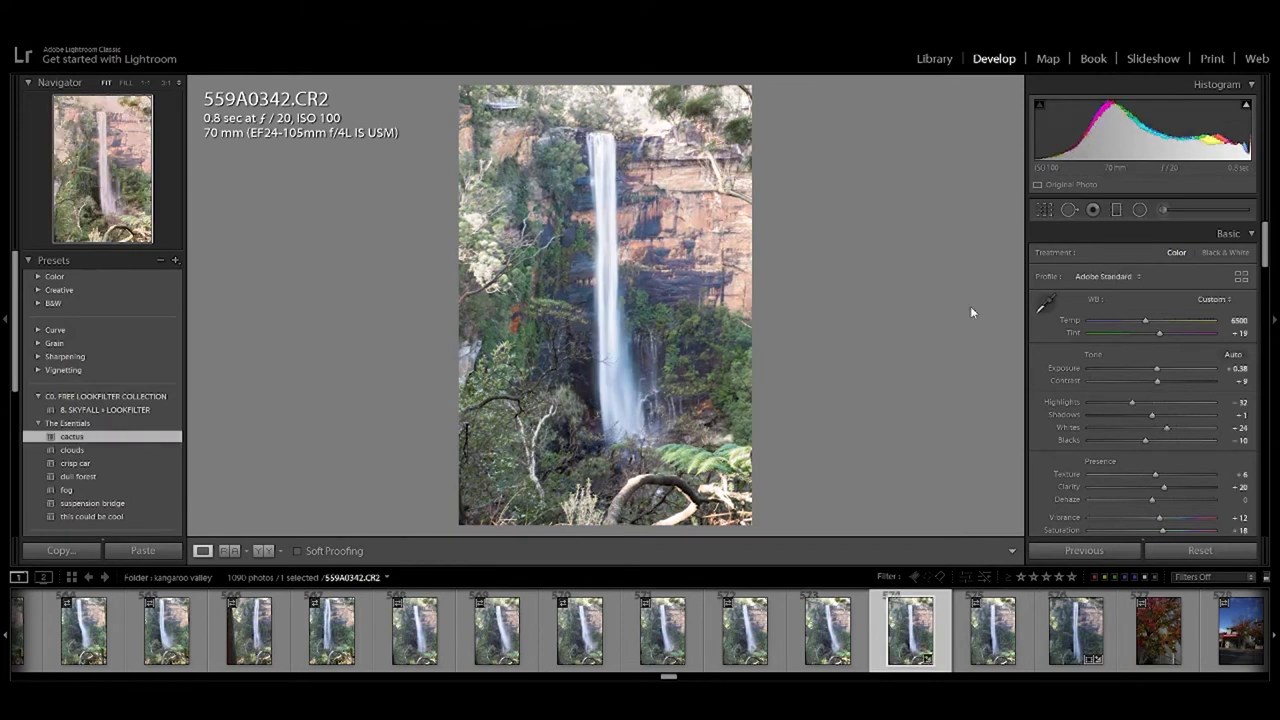
left_click_drag(1162, 368, 1147, 372)
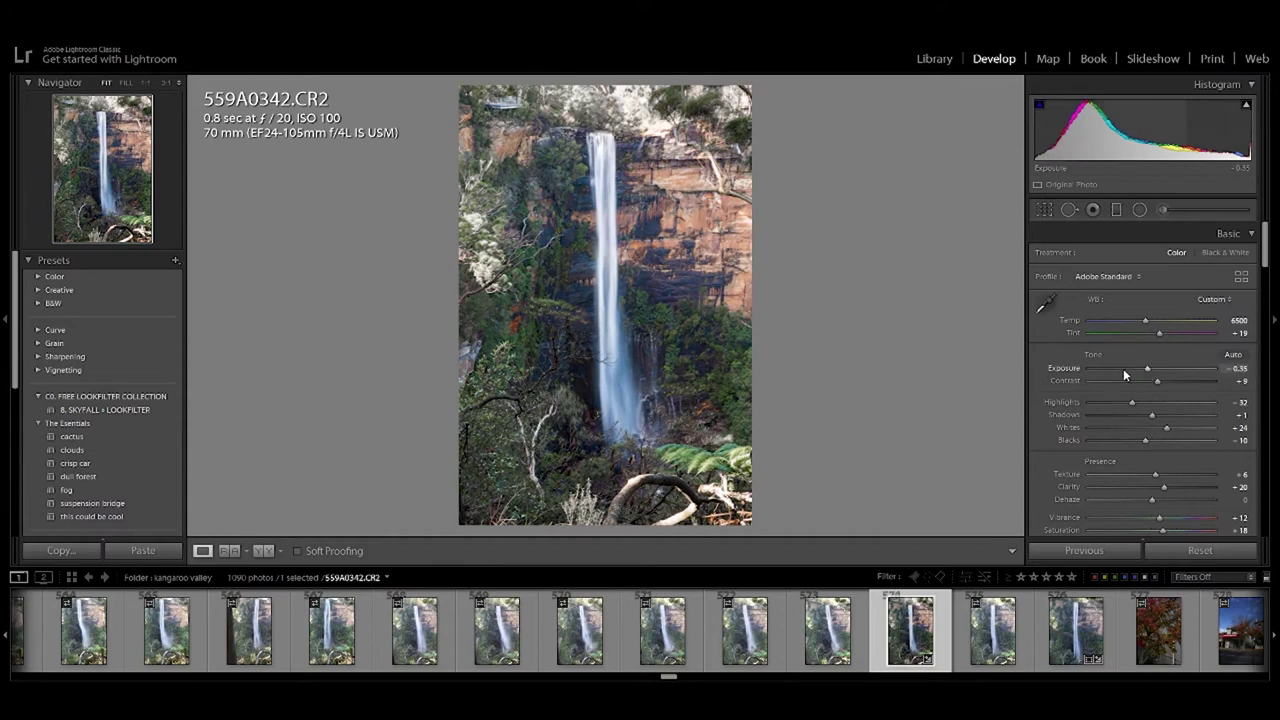
left_click(600, 160)
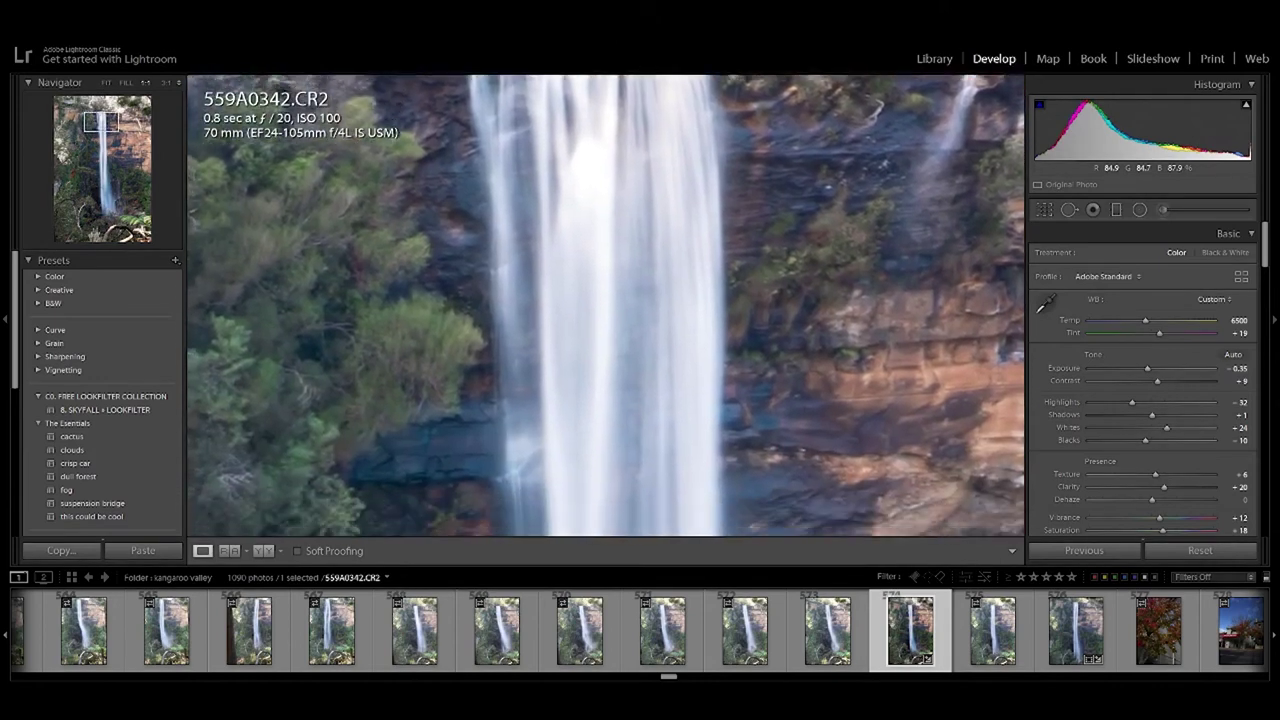
mouse_move(612, 78)
left_mouse_down()
mouse_move(502, 78)
mouse_move(600, 80)
left_mouse_up()
left_click(600, 80)
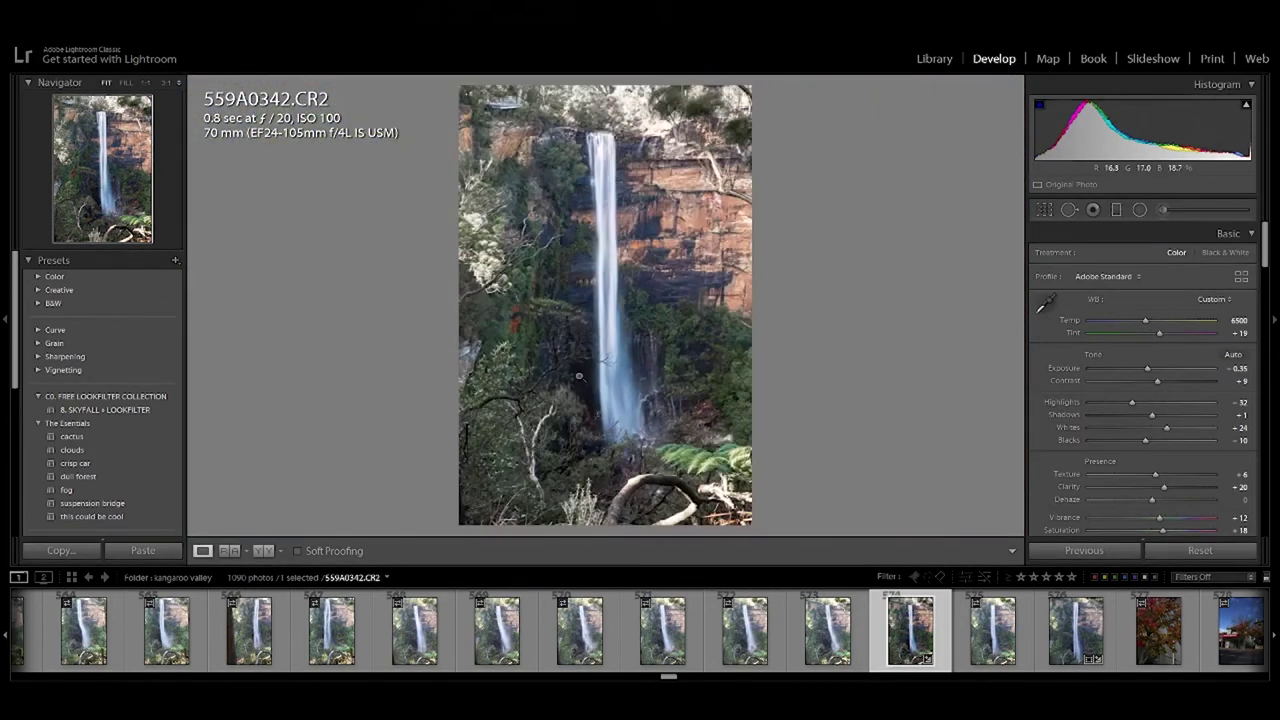
left_click(616, 348)
left_click_drag(630, 163, 663, 243)
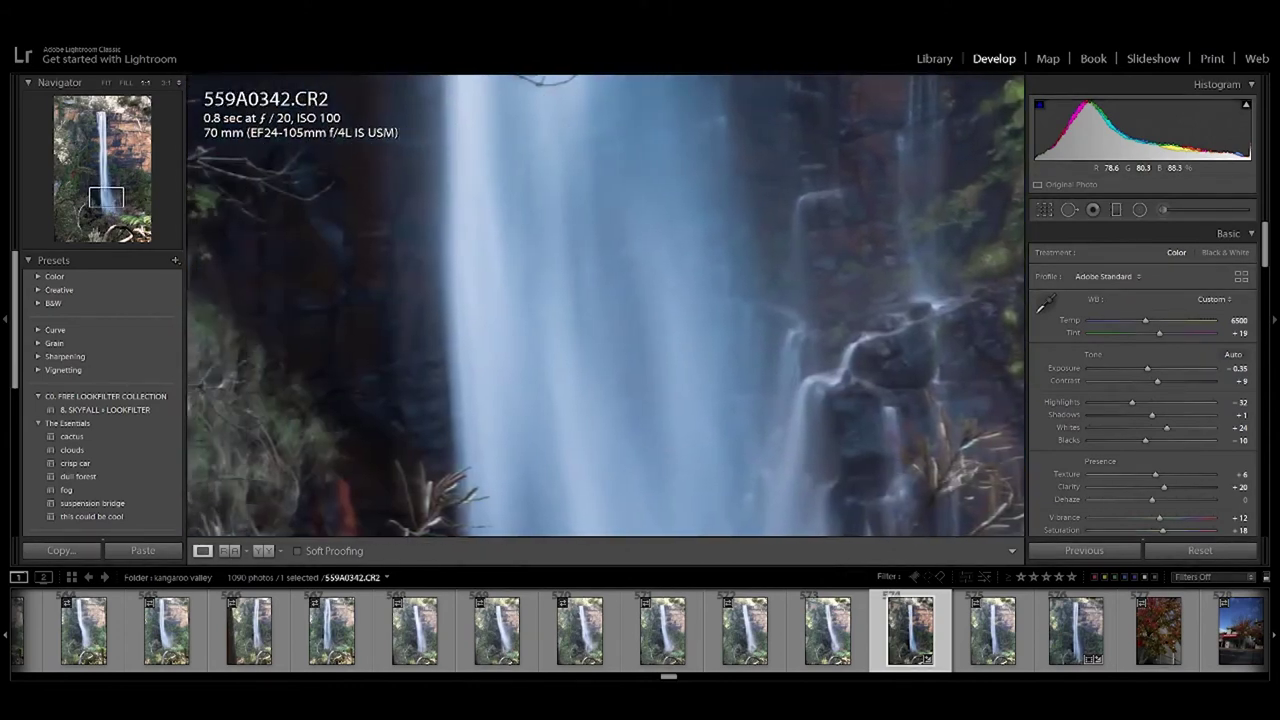
left_click(519, 218)
left_click(633, 420)
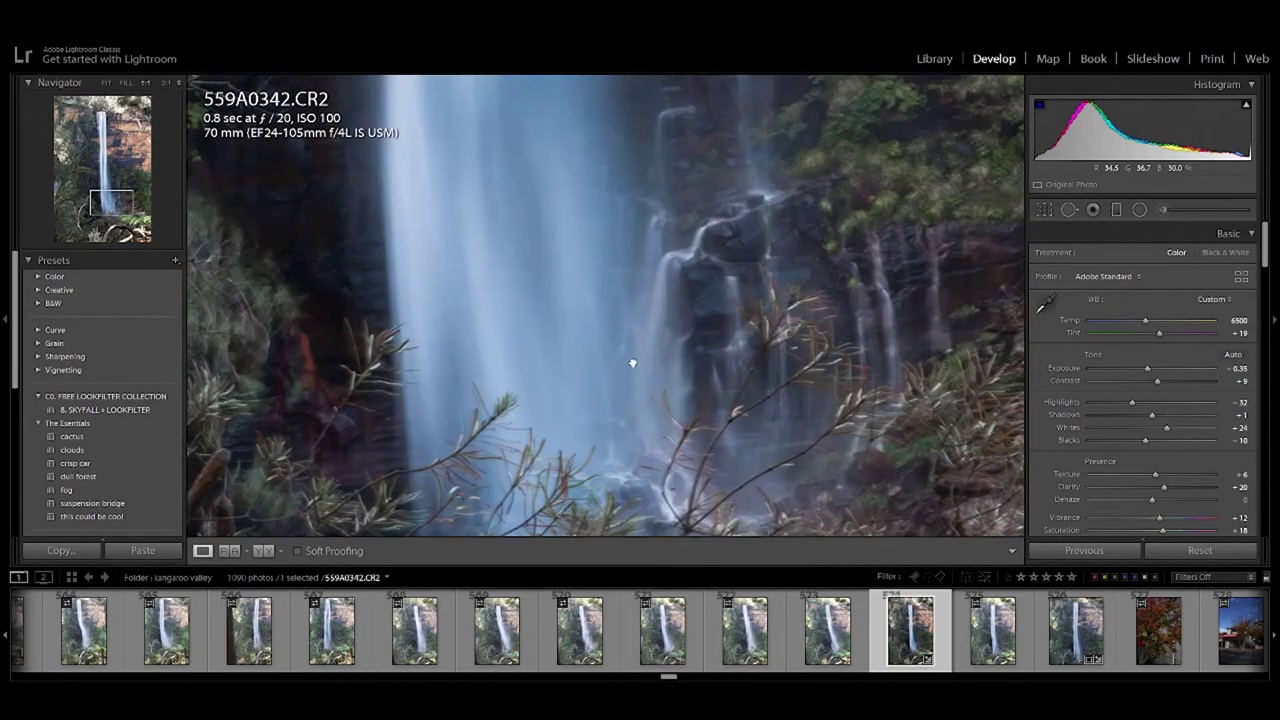
mouse_move(699, 275)
left_mouse_down()
mouse_move(634, 297)
mouse_move(700, 209)
mouse_move(579, 437)
mouse_move(586, 349)
mouse_move(606, 349)
left_mouse_up()
left_click(606, 349)
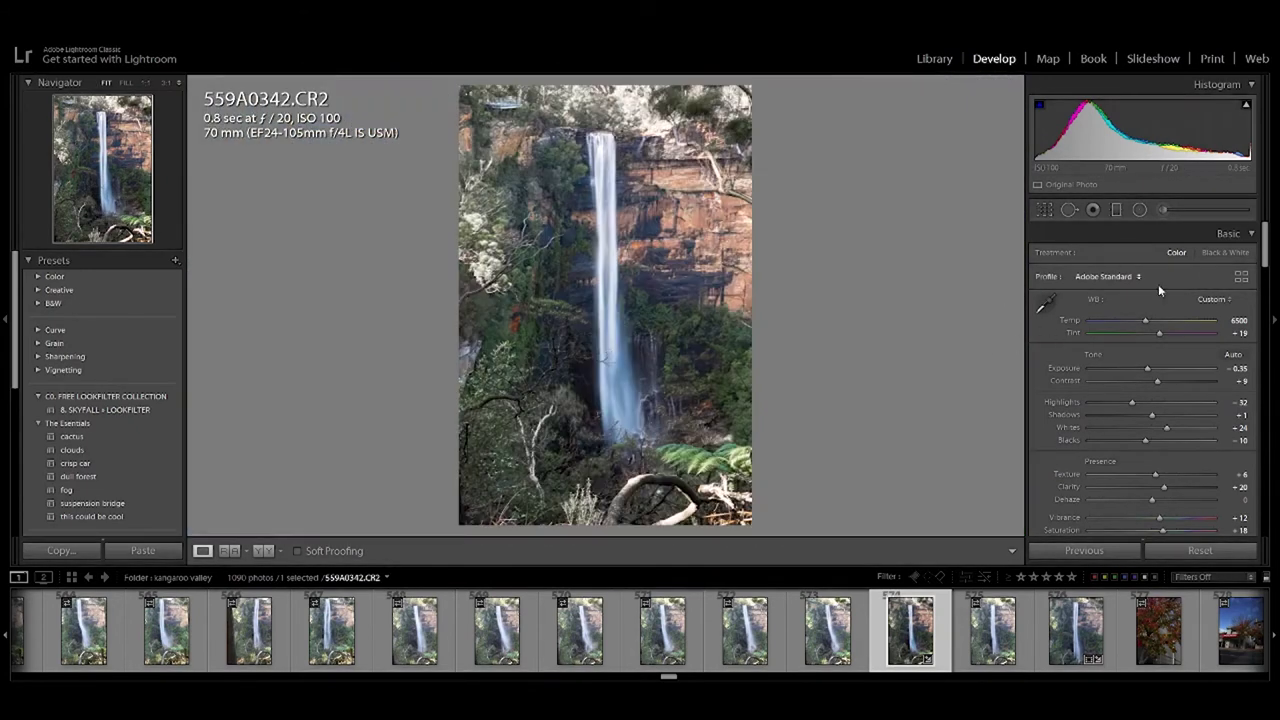
Set Highlights to −100 and Whites to +23.
mouse_move(1144, 400)
left_mouse_down()
mouse_move(1132, 405)
mouse_move(1166, 408)
mouse_move(1081, 406)
left_mouse_up()
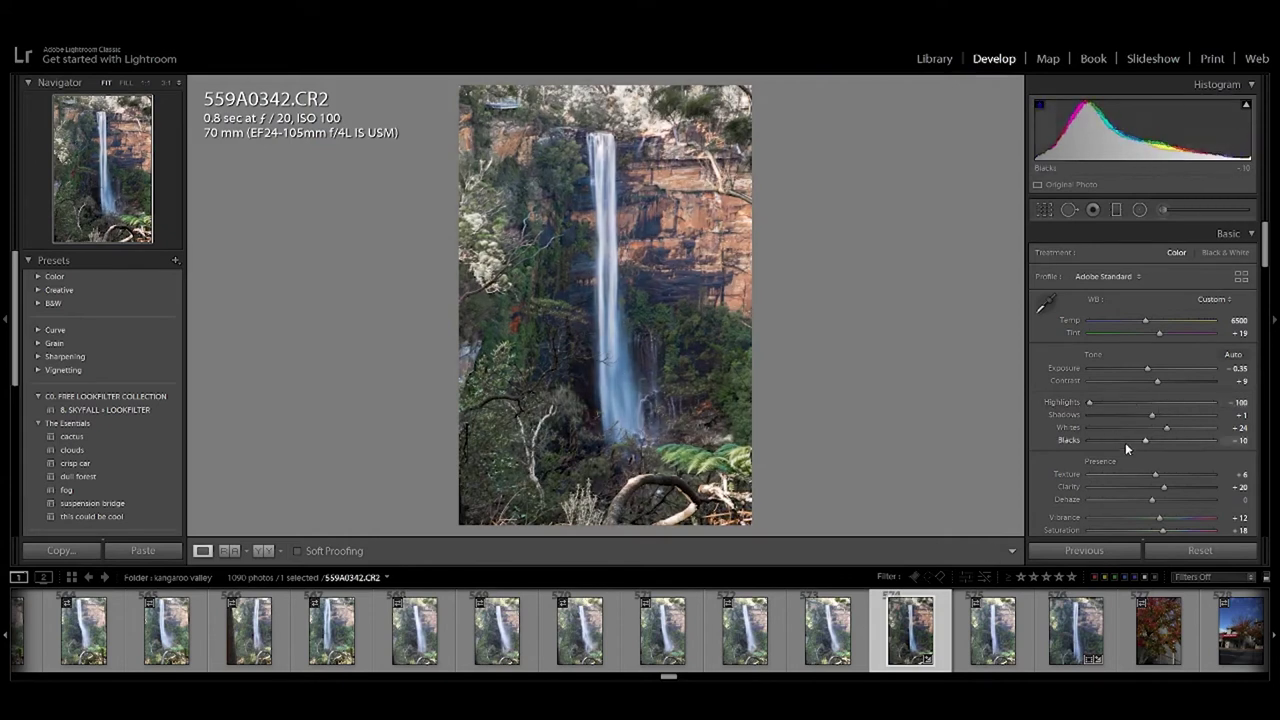
mouse_move(1166, 428)
left_mouse_down()
mouse_move(1094, 427)
mouse_move(1173, 430)
left_mouse_up()
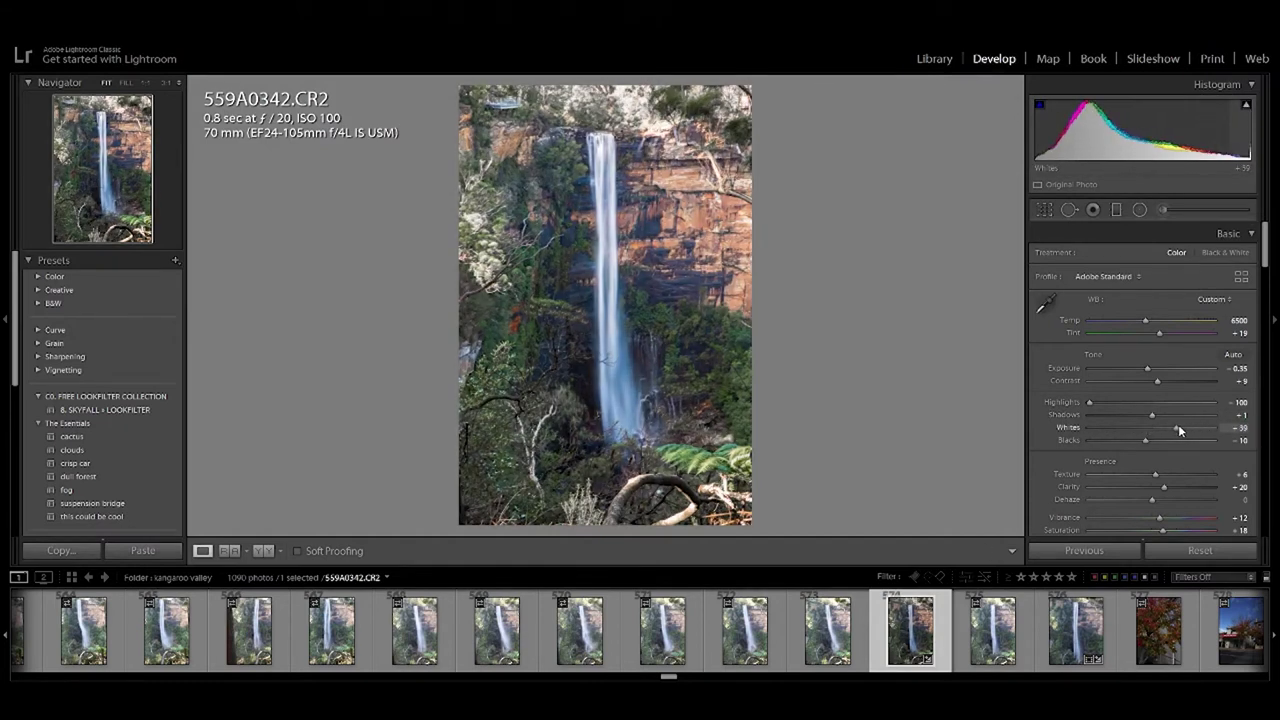
left_click_drag(1166, 431, 1164, 431)
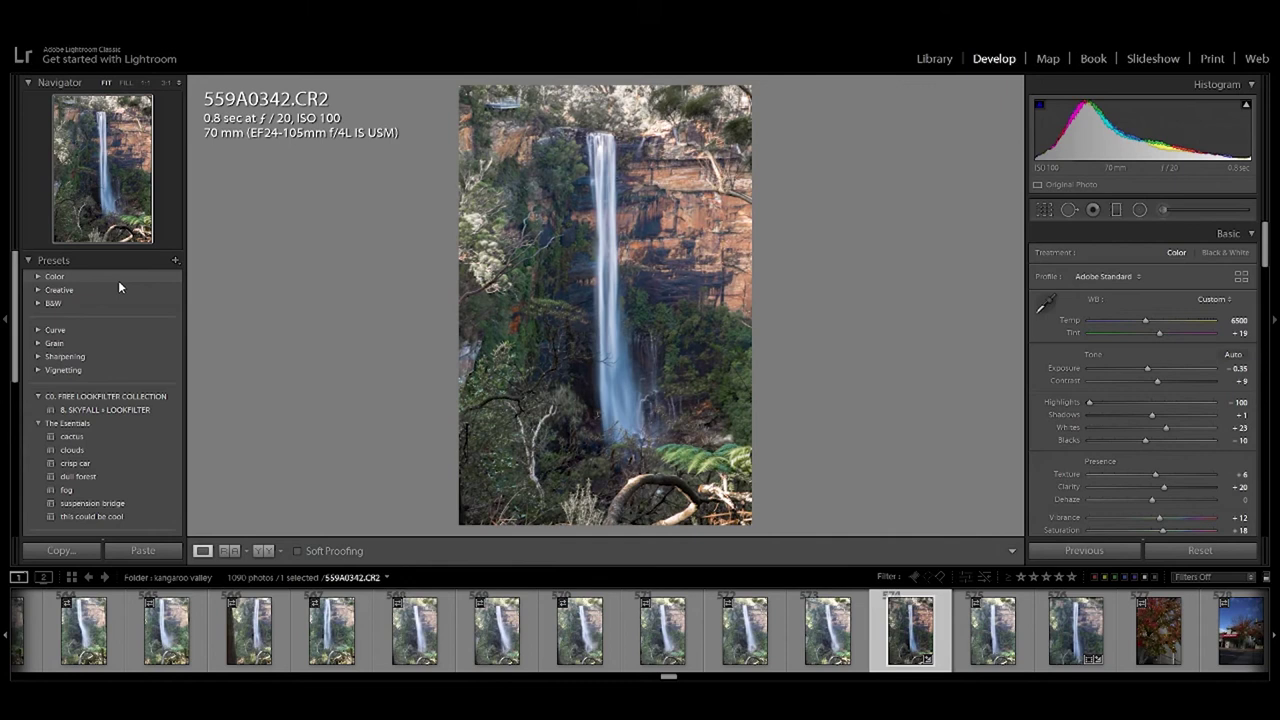
Export photo 559A0342 as one file with Ctrl+Shift+E.
key("ctrl+shift+e")
left_click(823, 581)
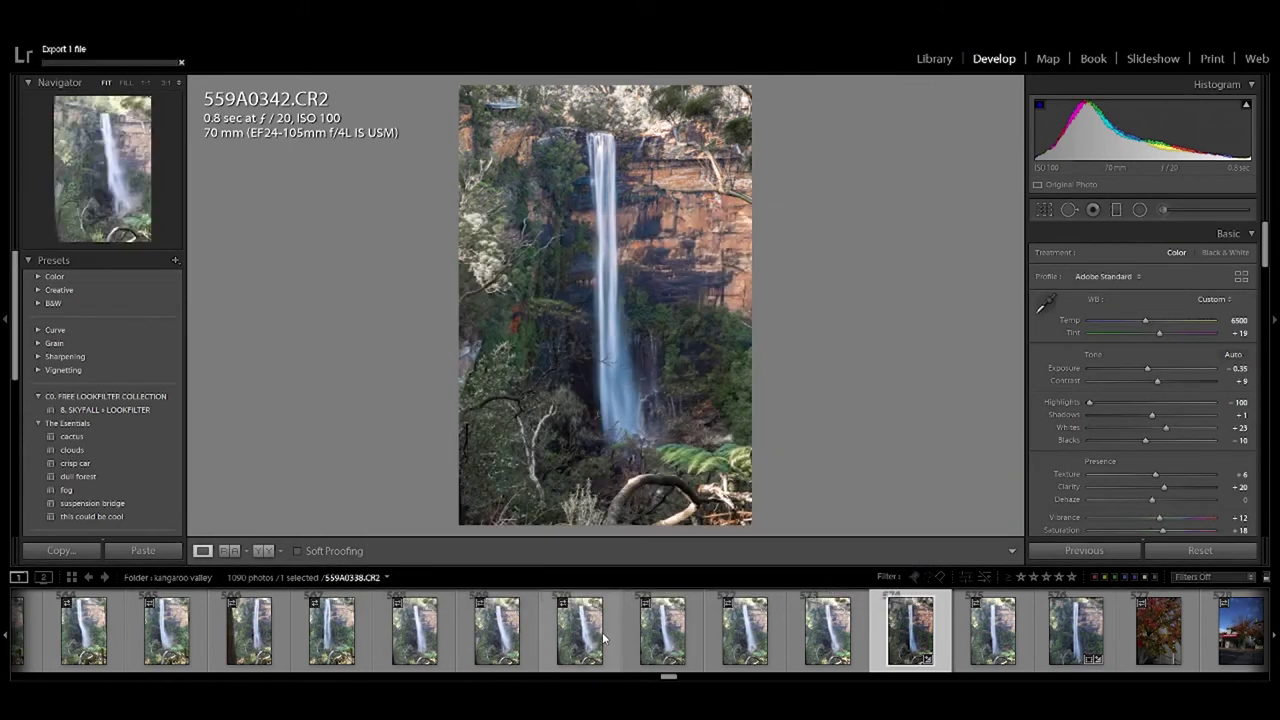
scroll(603, 638, "down", 5)
Move through the red tree photo 559A0345 to the Hong Kong Restaurant photo 559A0348.
scroll(500, 638, "down", 5)
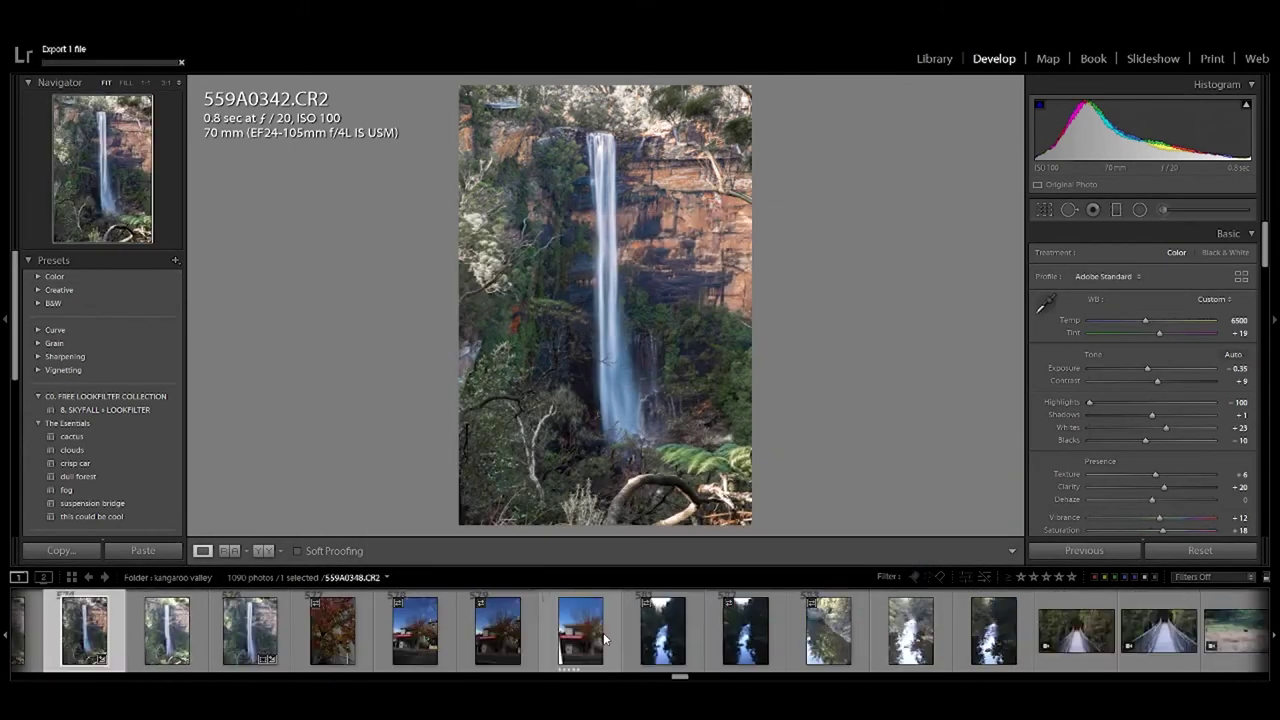
left_click(327, 638)
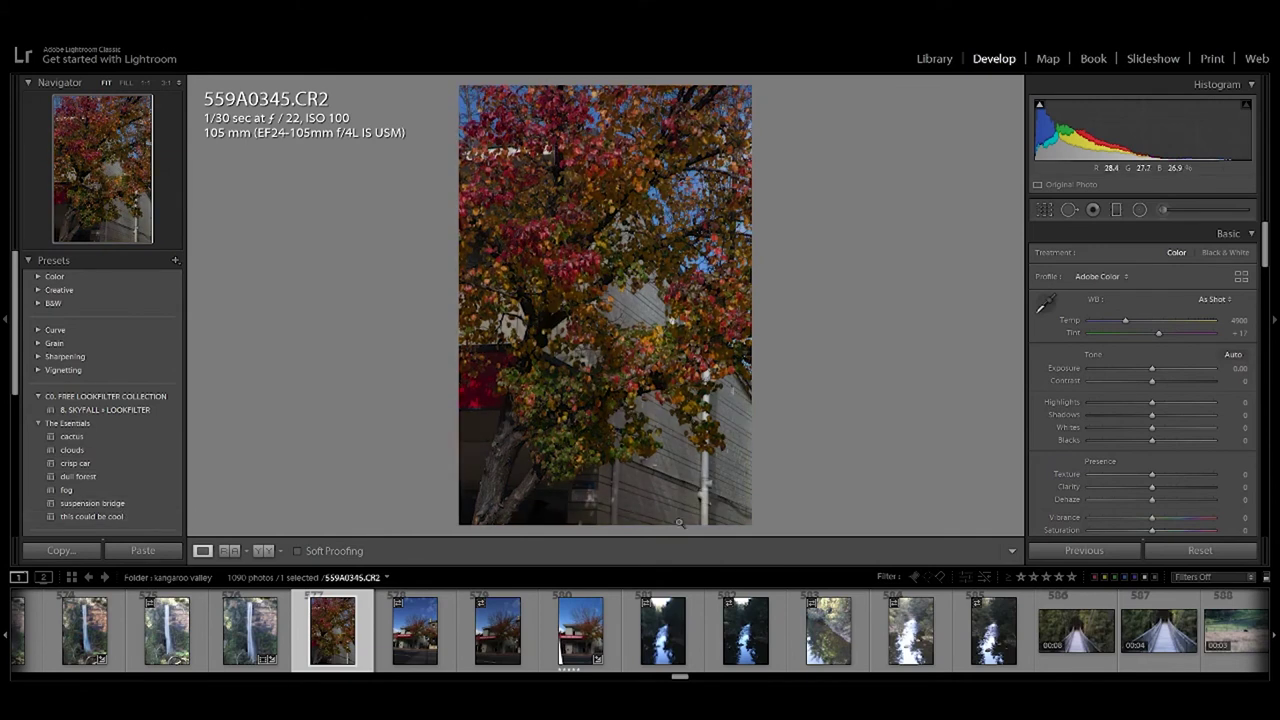
left_click(596, 656)
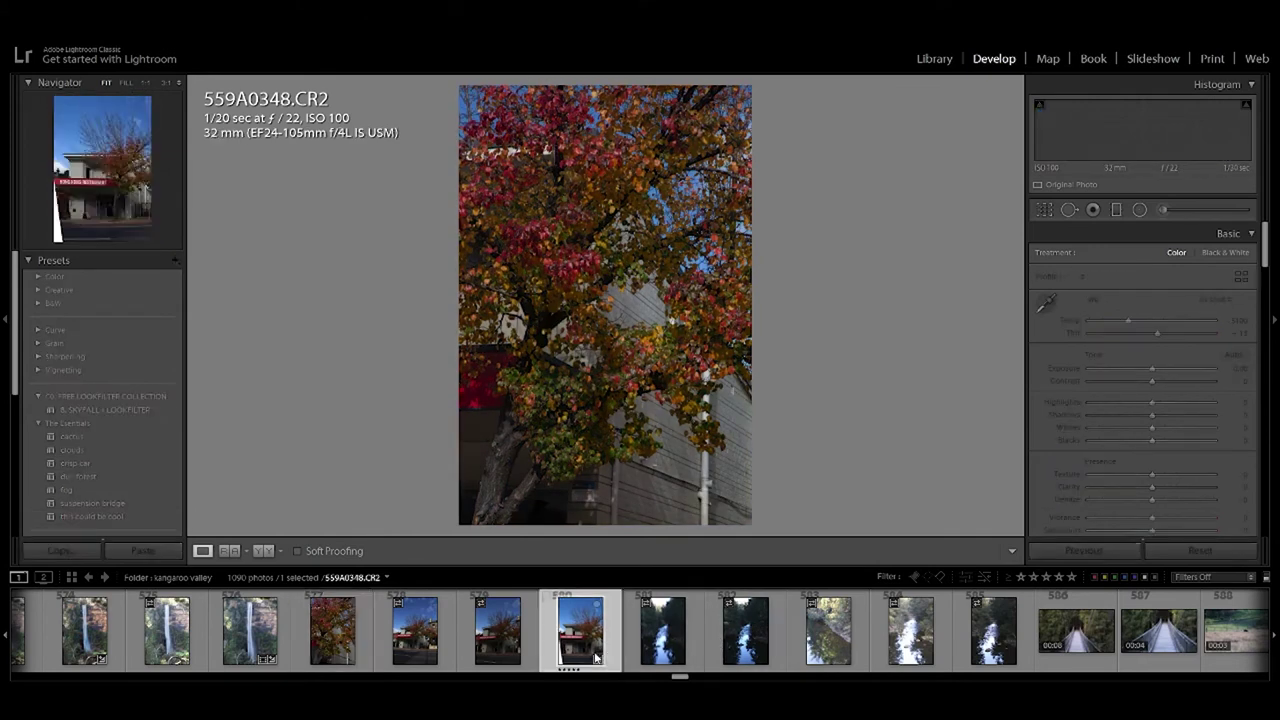
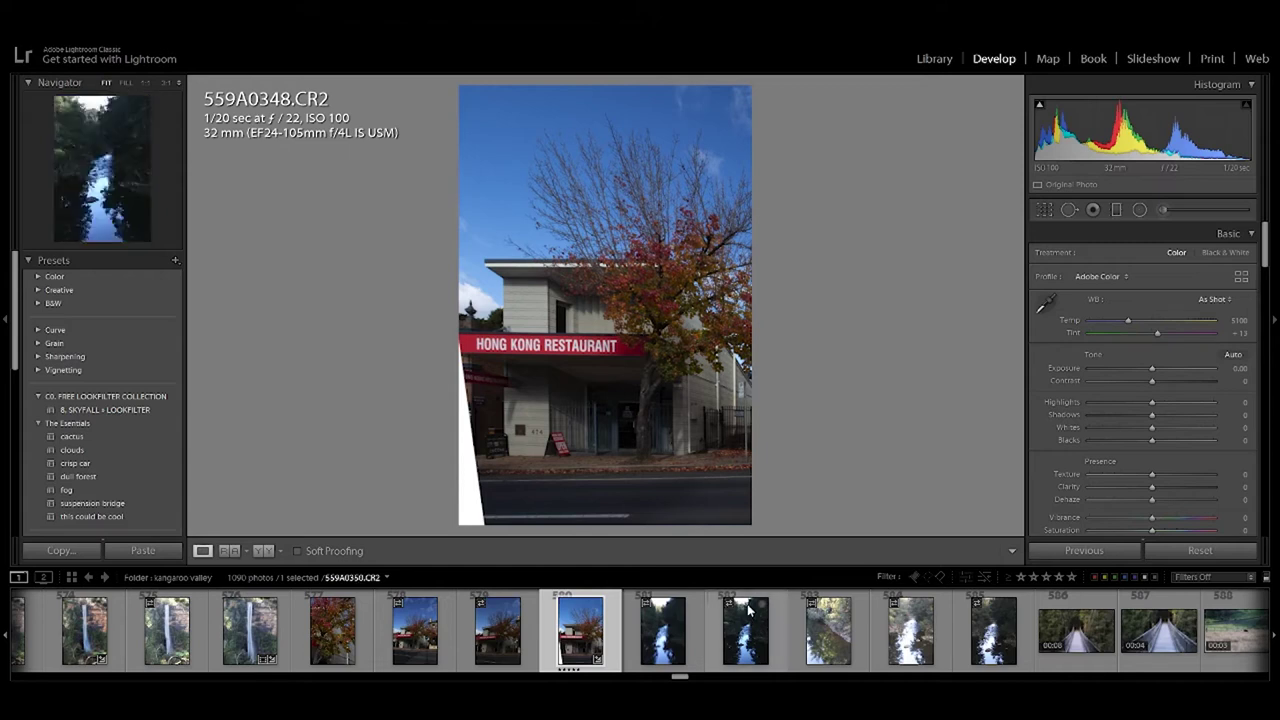
Open 559A0353.CR2, raise Exposure to +0.56 and drop Whites to -100, checking the rocks at 1:1.
left_click(1000, 635)
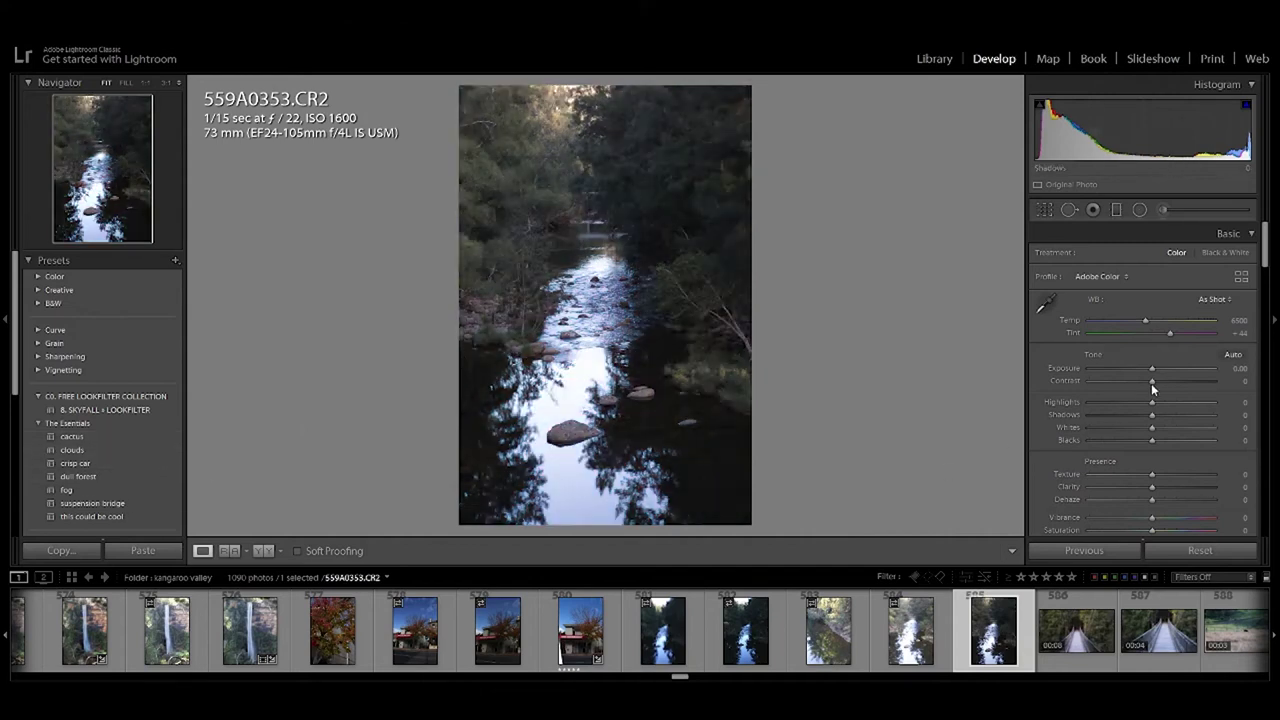
left_click_drag(1150, 368, 1172, 381)
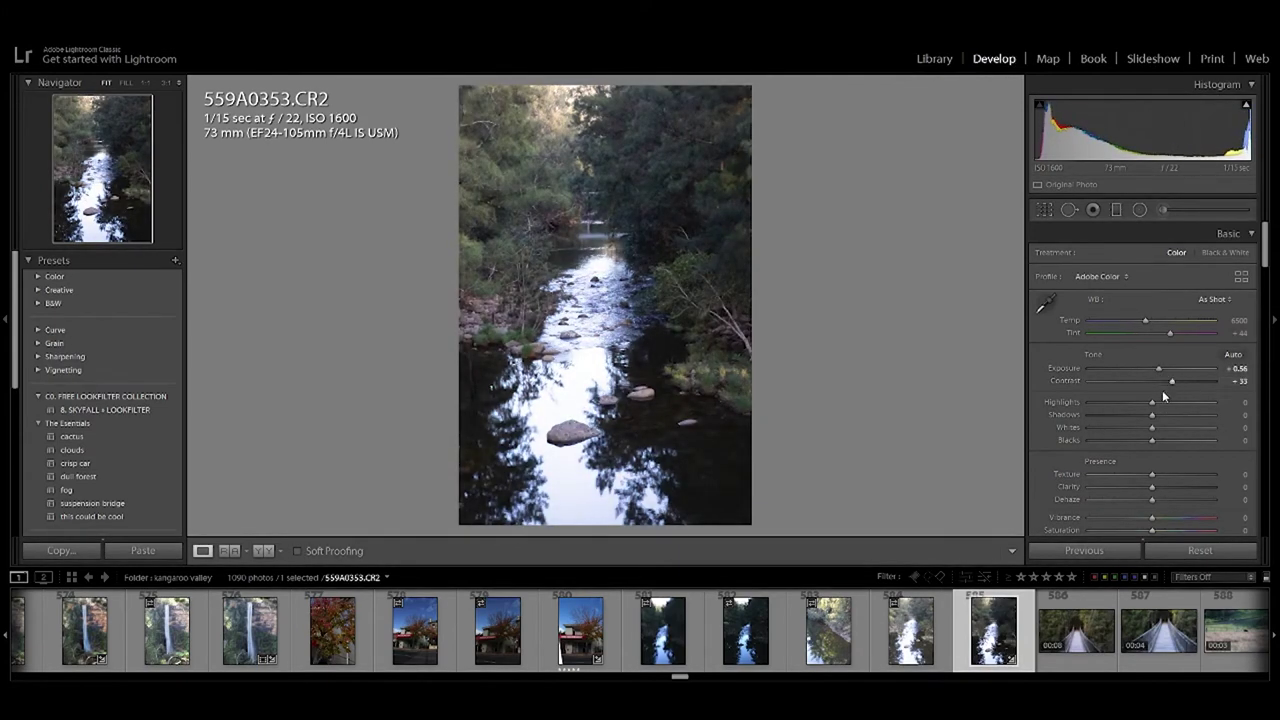
left_click_drag(1144, 426, 1089, 418)
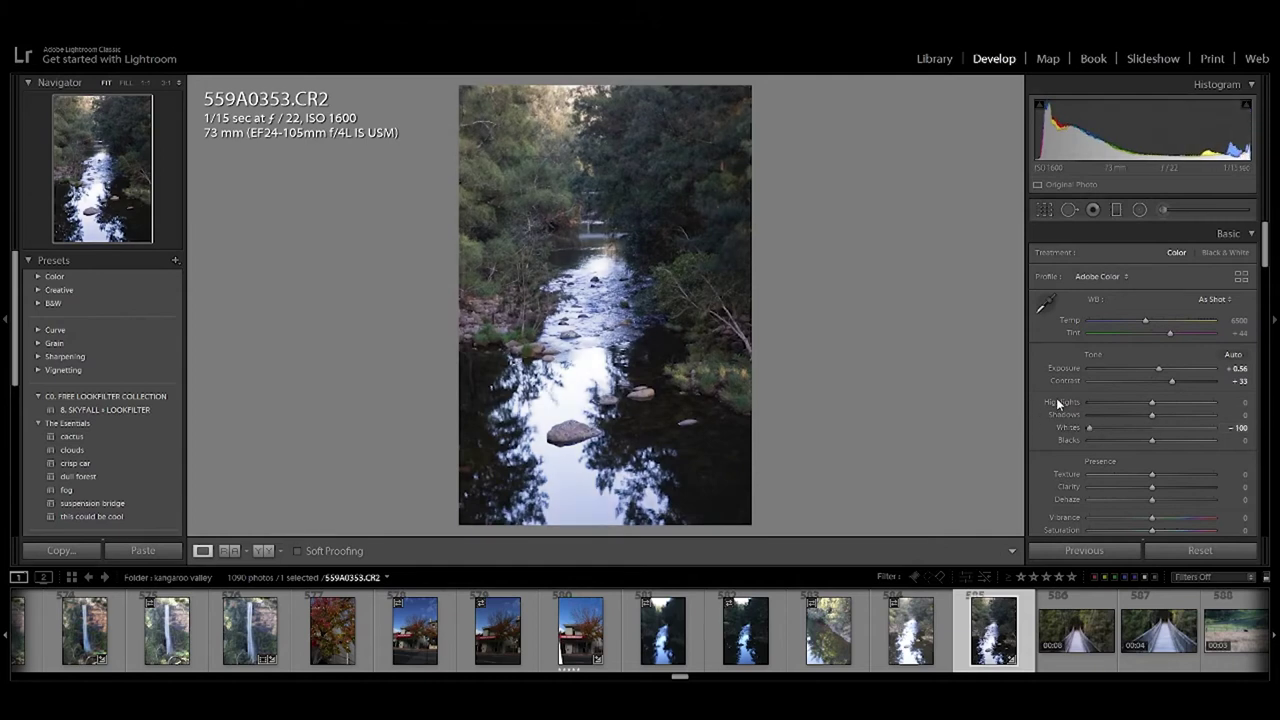
left_click_drag(611, 414, 342, 467)
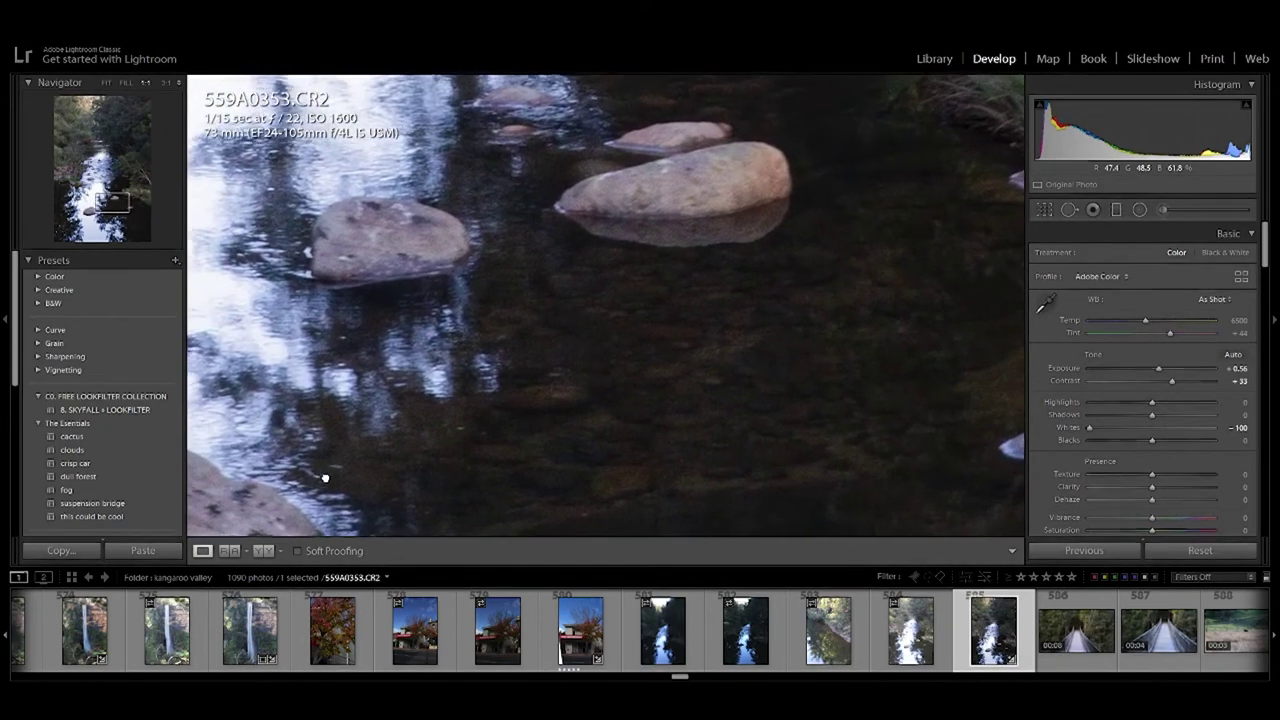
left_click(322, 476)
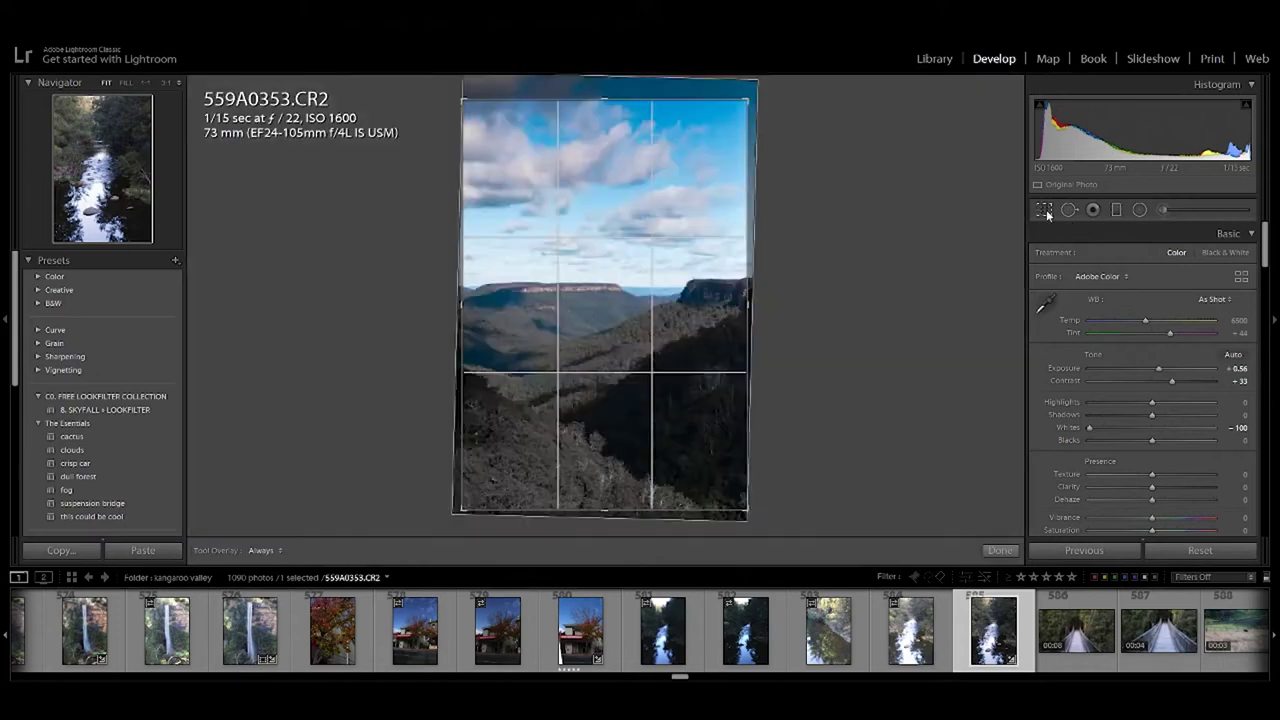
Lock the crop to 4 x 5 / 8 x 10 portrait, frame it around the stream, and apply.
left_click(1206, 258)
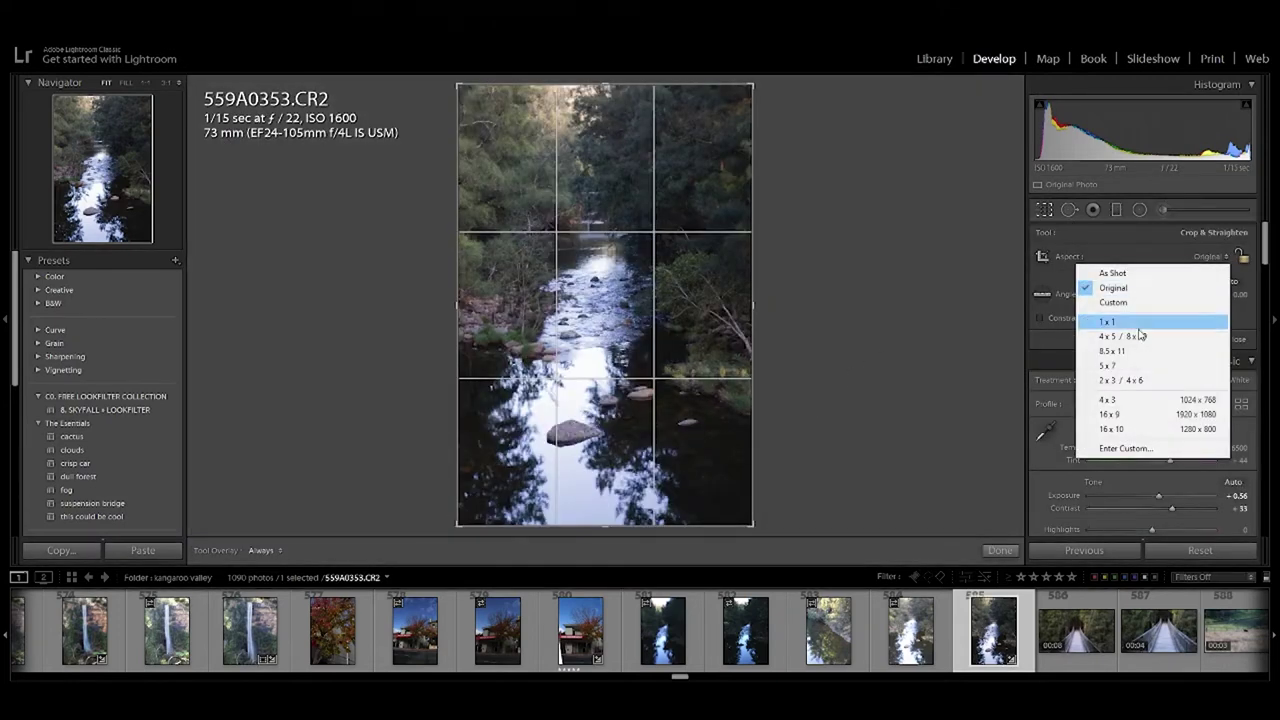
left_click(1115, 334)
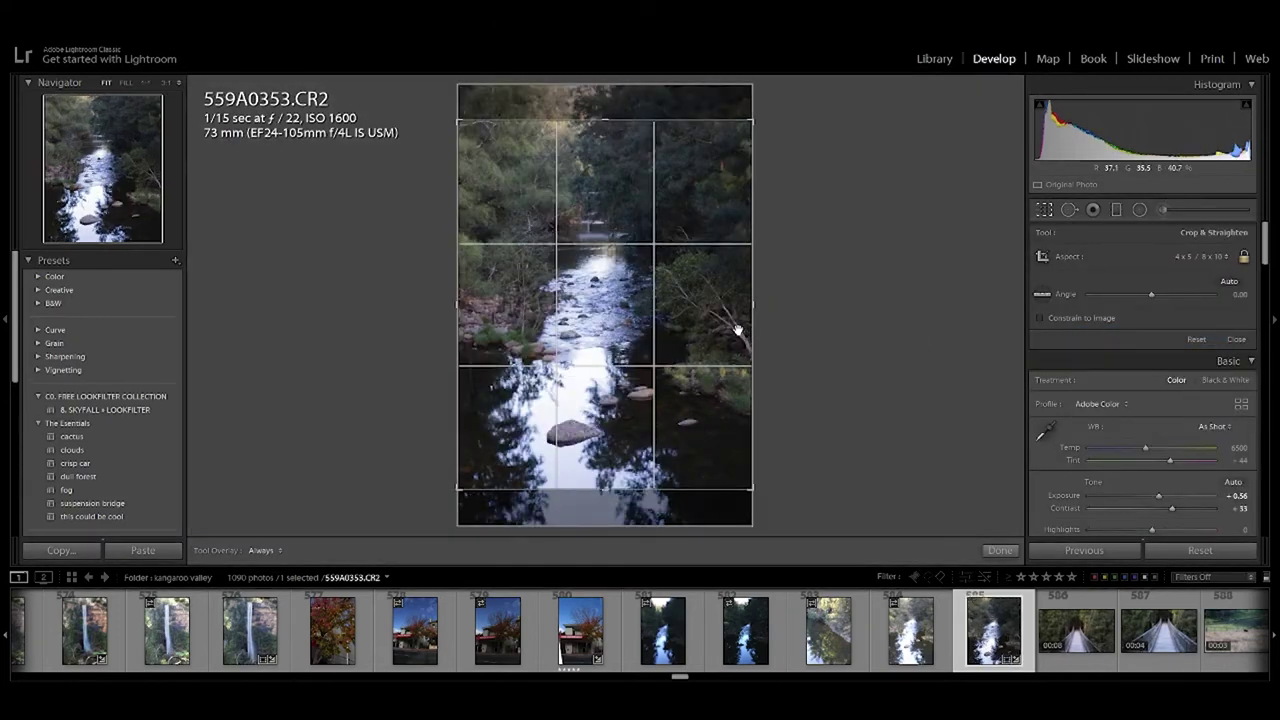
key("x")
key("x")
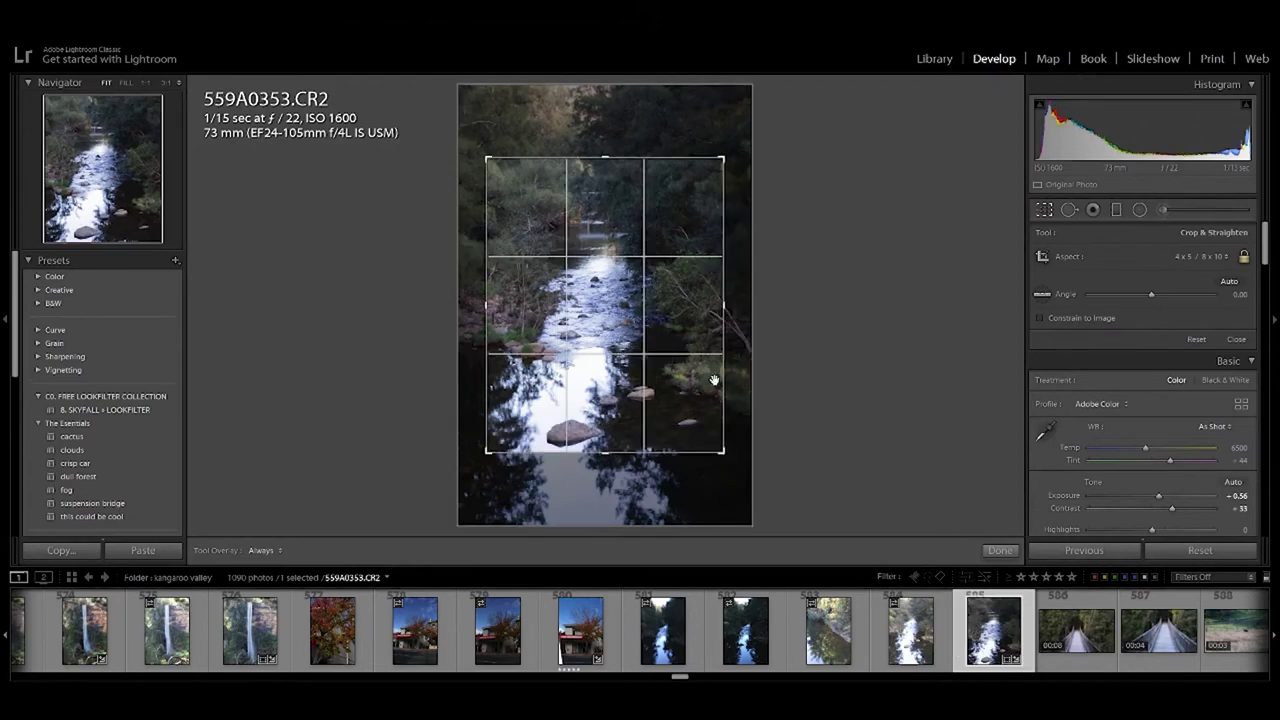
left_click_drag(724, 451, 760, 480)
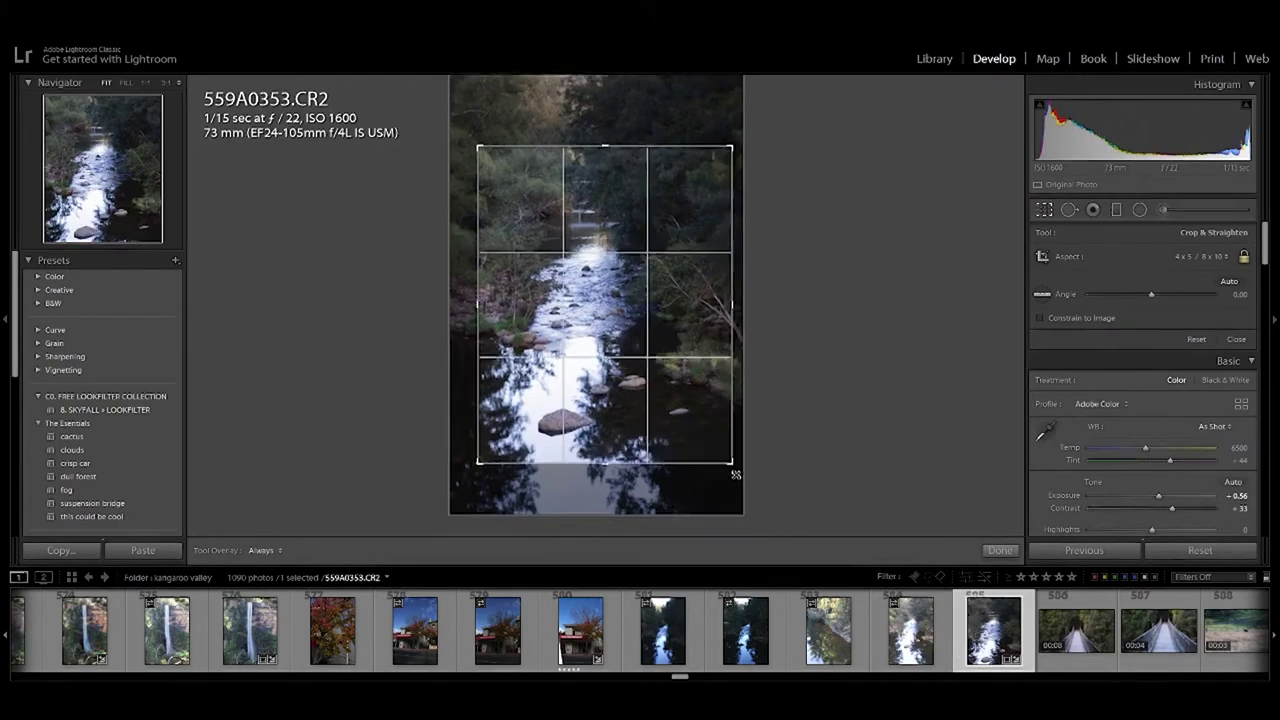
left_click_drag(710, 380, 677, 374)
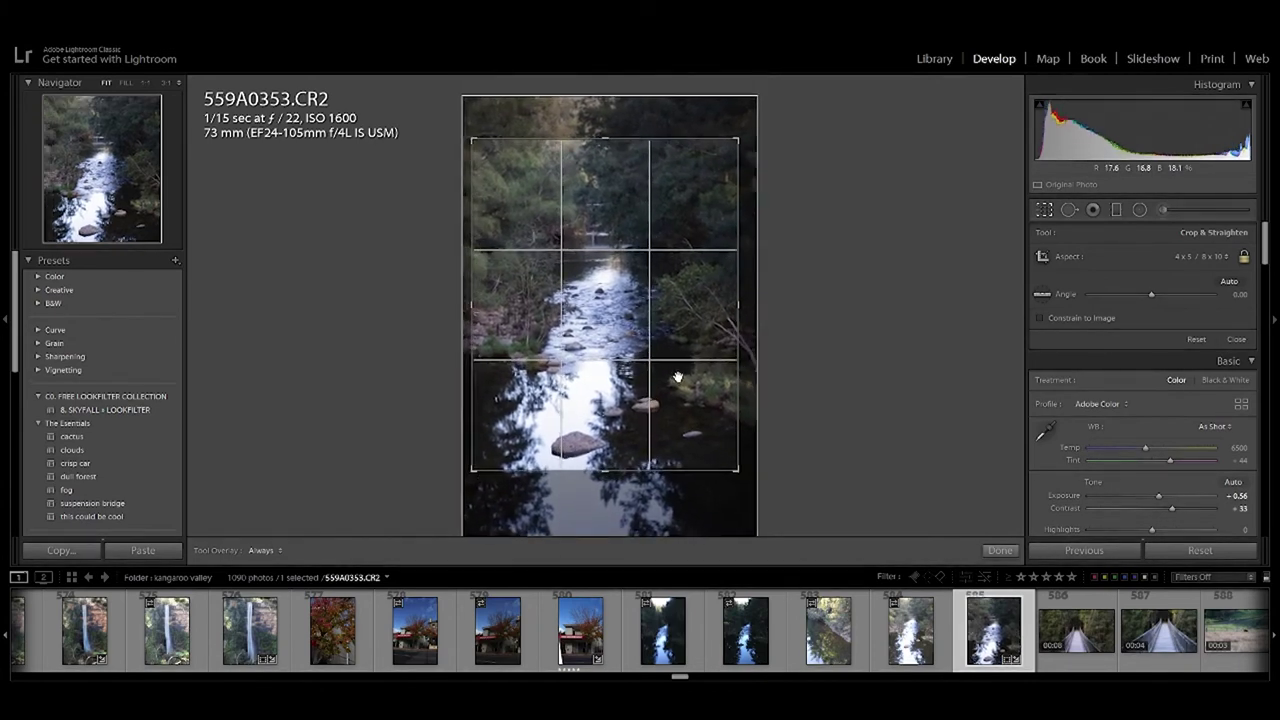
left_click(1000, 551)
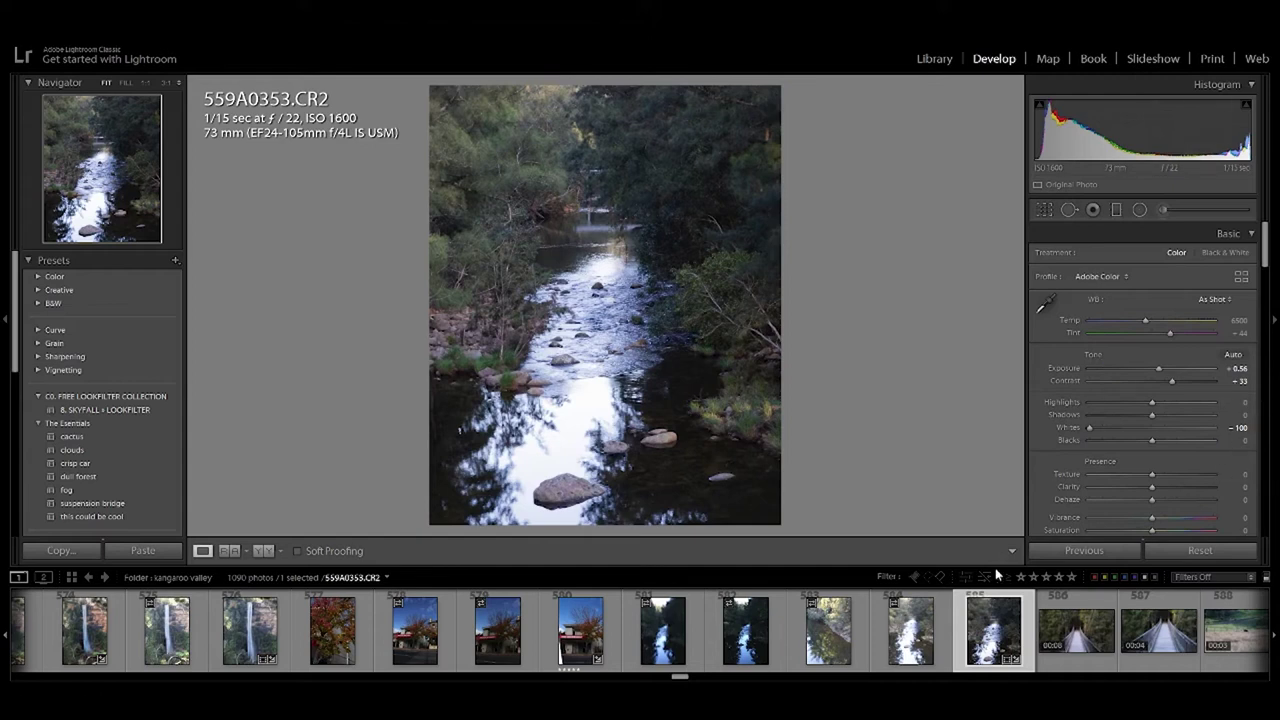
Set Shadows to +16, Contrast to +37 and Exposure to +0.46 in the Basic panel.
mouse_move(1152, 414)
left_mouse_down()
mouse_move(1116, 413)
mouse_move(1163, 413)
left_mouse_up()
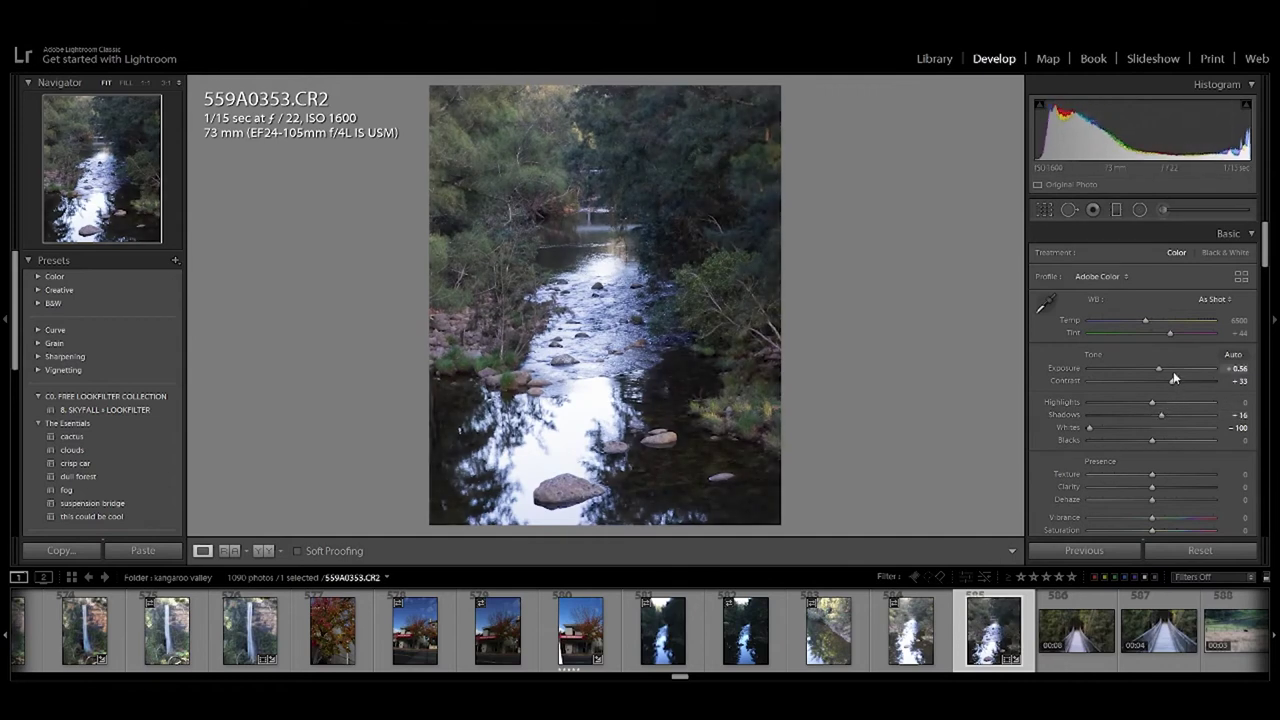
mouse_move(1171, 381)
left_mouse_down()
mouse_move(1120, 379)
mouse_move(1157, 380)
left_mouse_up()
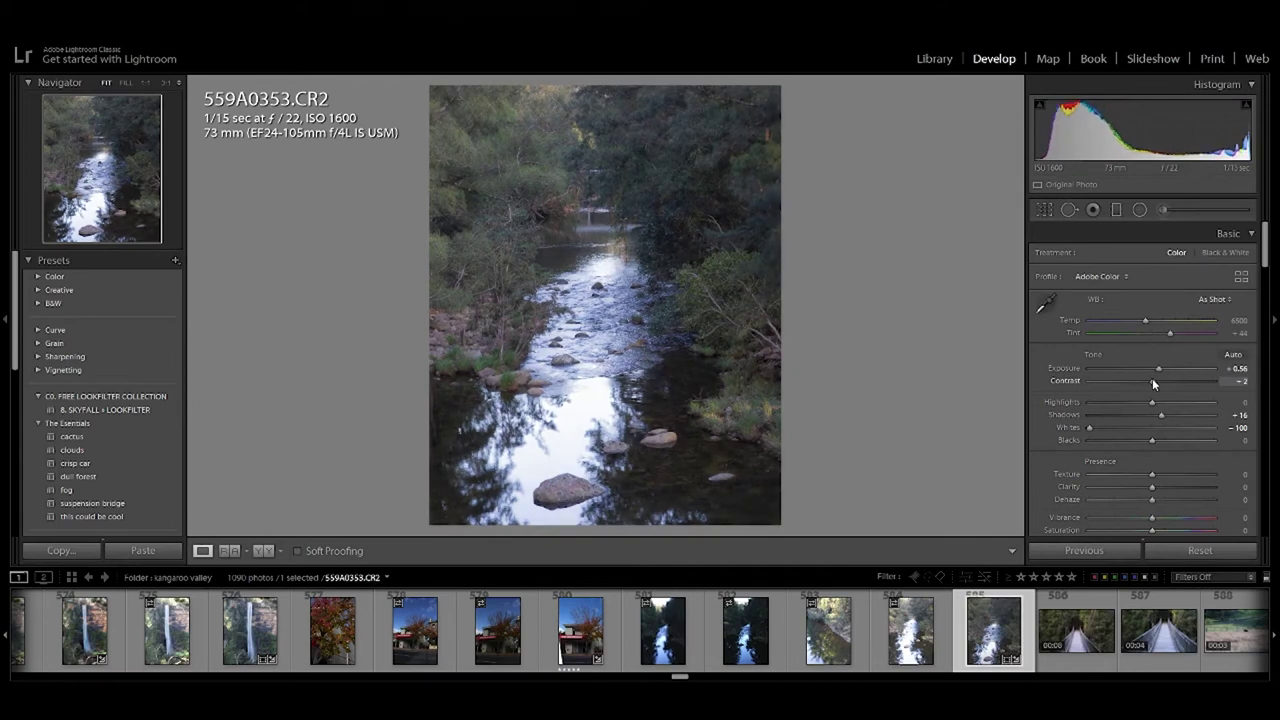
left_click_drag(1161, 383, 1174, 385)
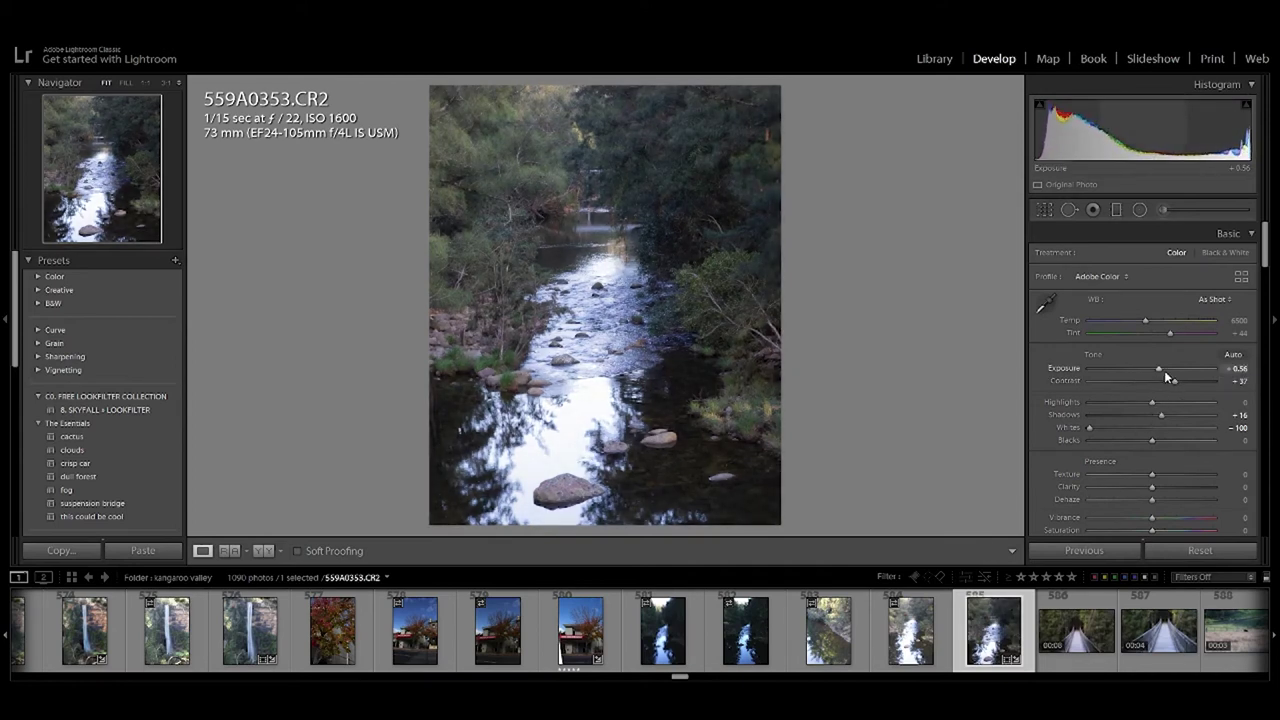
left_click_drag(1160, 372, 1157, 368)
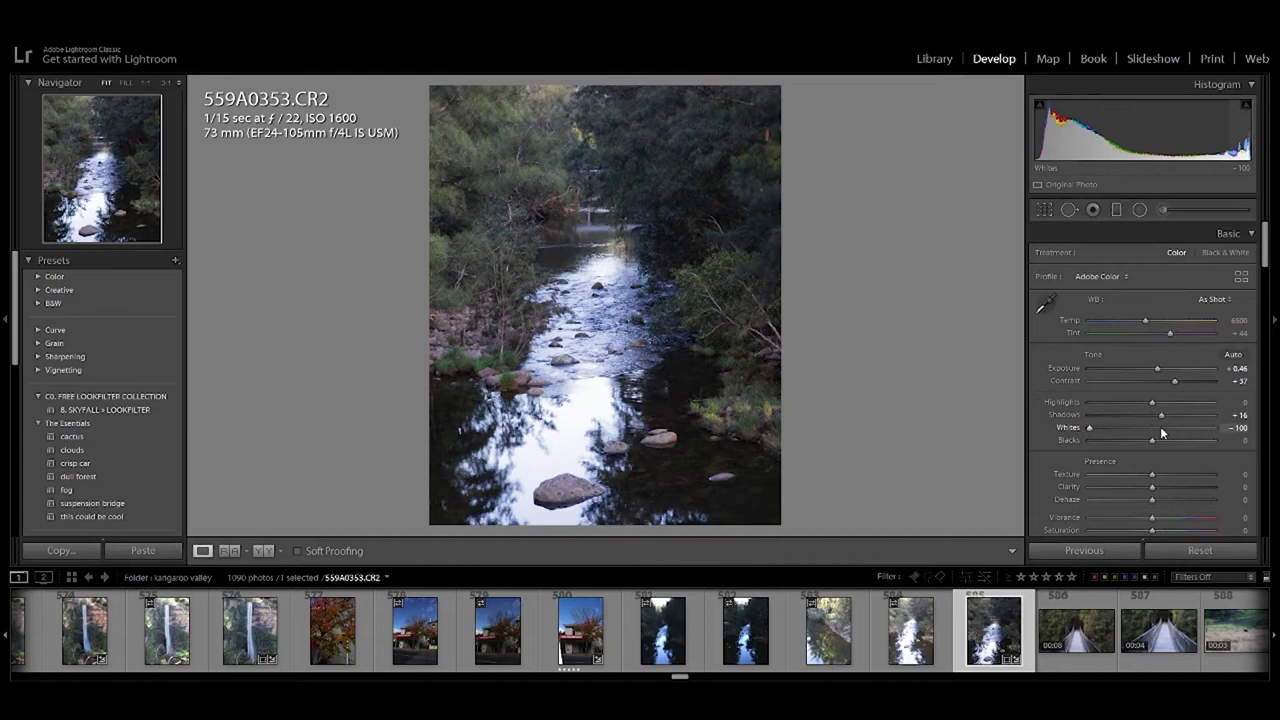
Set Clarity to +28, Texture to +22 and Dehaze to +20 in Presence.
scroll(1161, 432, "down", 2)
left_click_drag(1152, 397, 1173, 398)
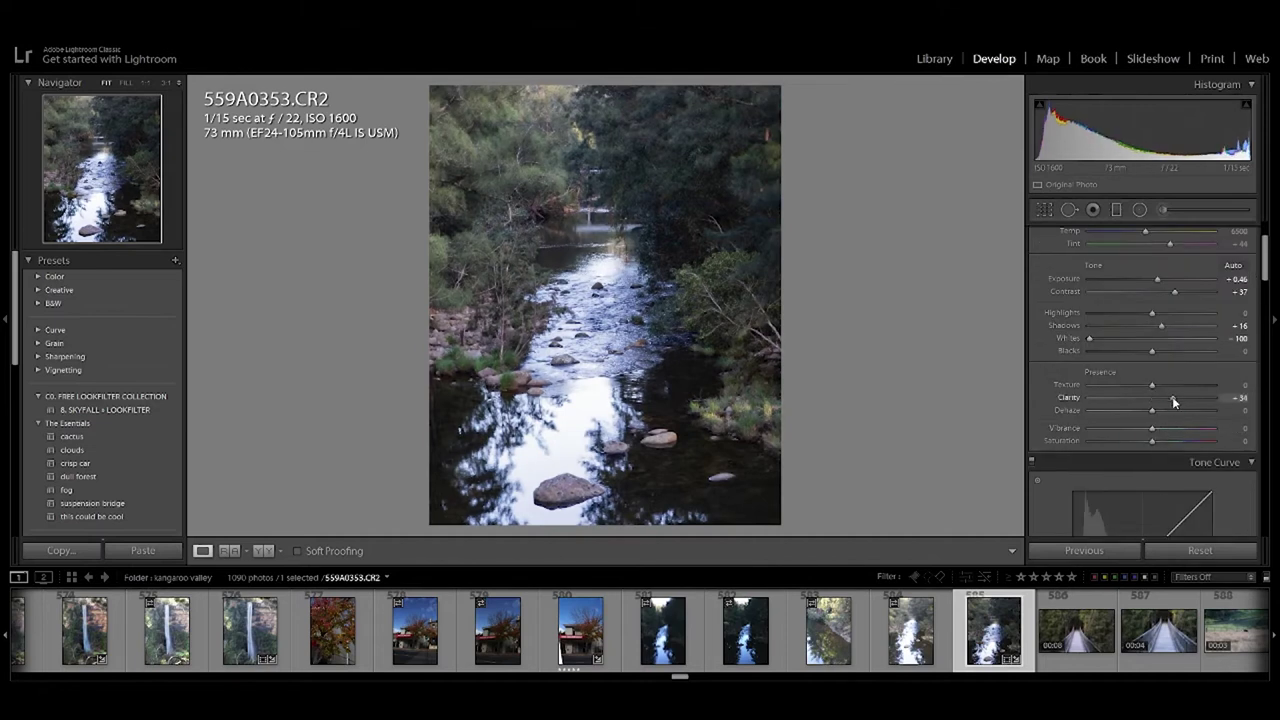
left_click_drag(1172, 399, 1169, 397)
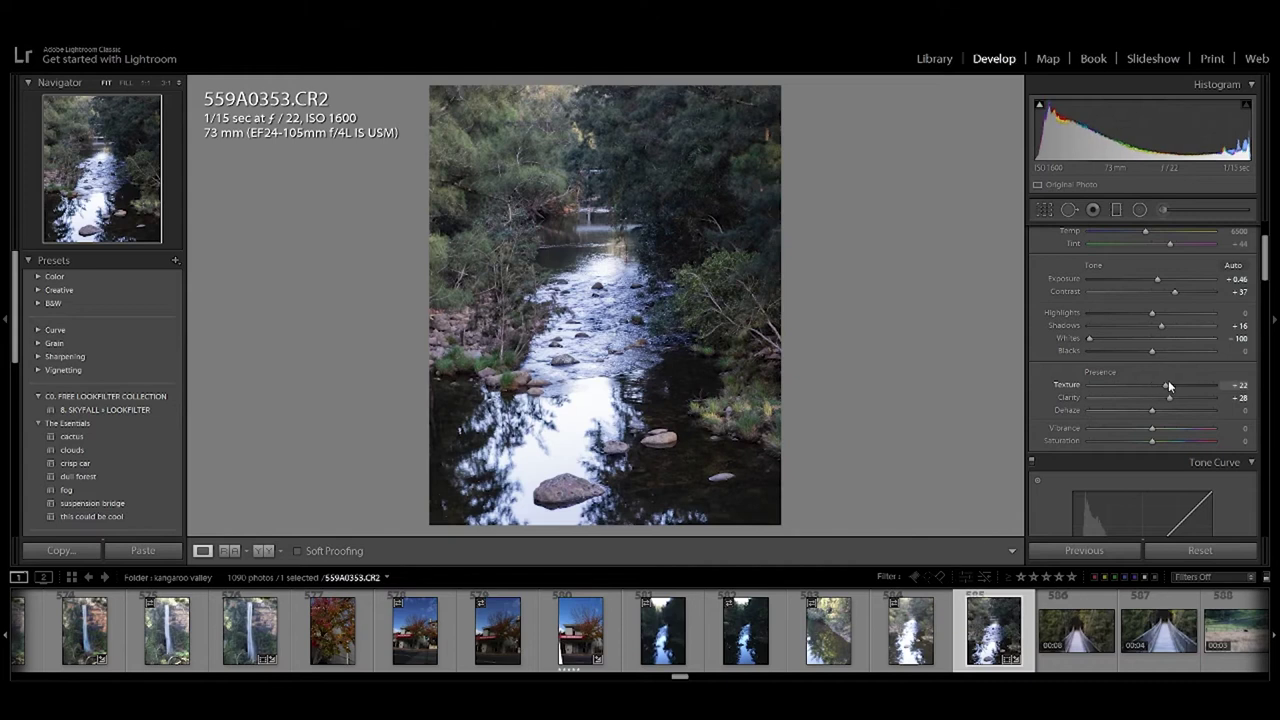
mouse_move(1170, 386)
left_mouse_down()
mouse_move(1162, 410)
mouse_move(1180, 410)
mouse_move(1149, 412)
mouse_move(1164, 407)
left_mouse_up()
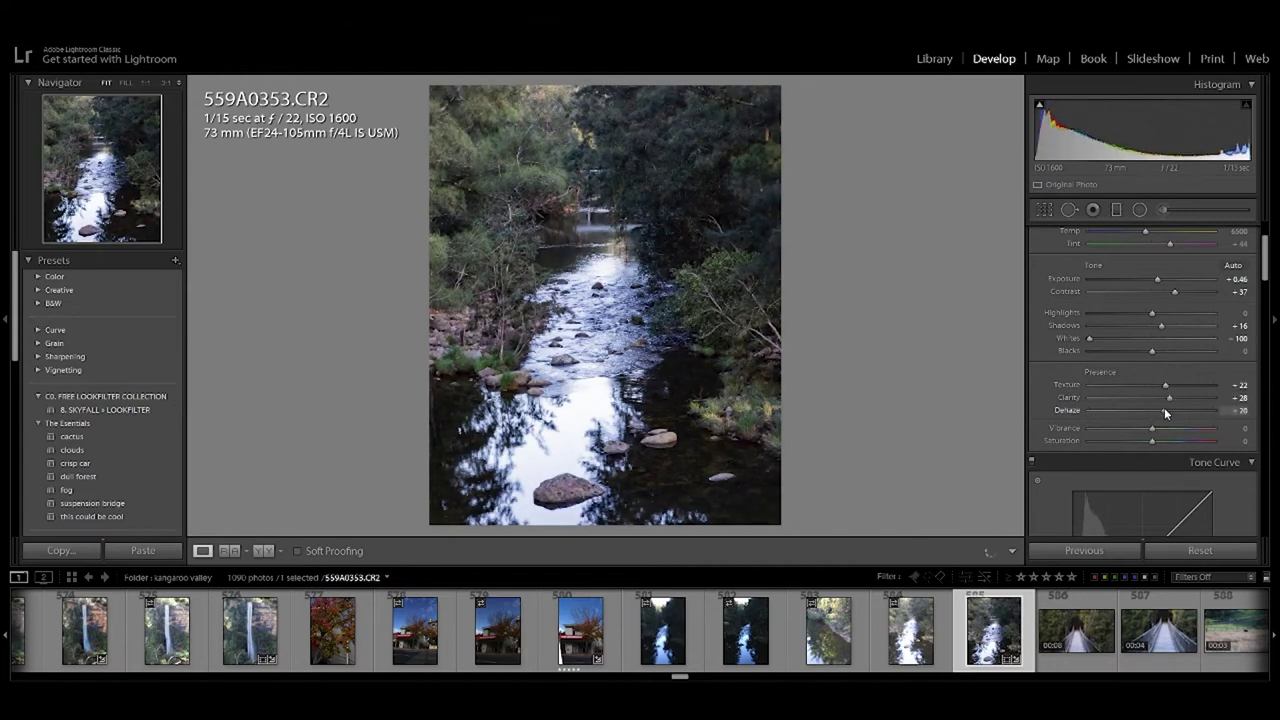
scroll(1167, 404, "down", 3)
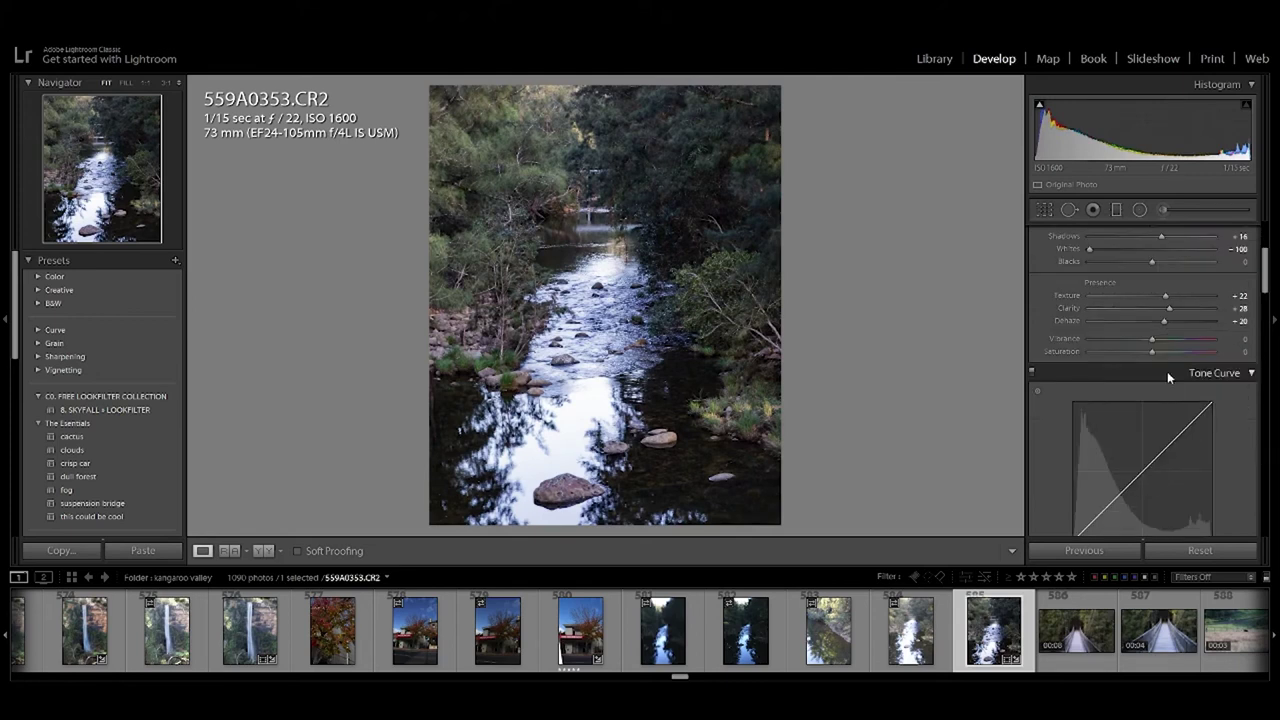
Lower Saturation to -11 and build an S-curve by lifting midtones and pulling highlights down.
left_click_drag(1153, 351, 1143, 351)
left_click_drag(1124, 494, 1124, 481)
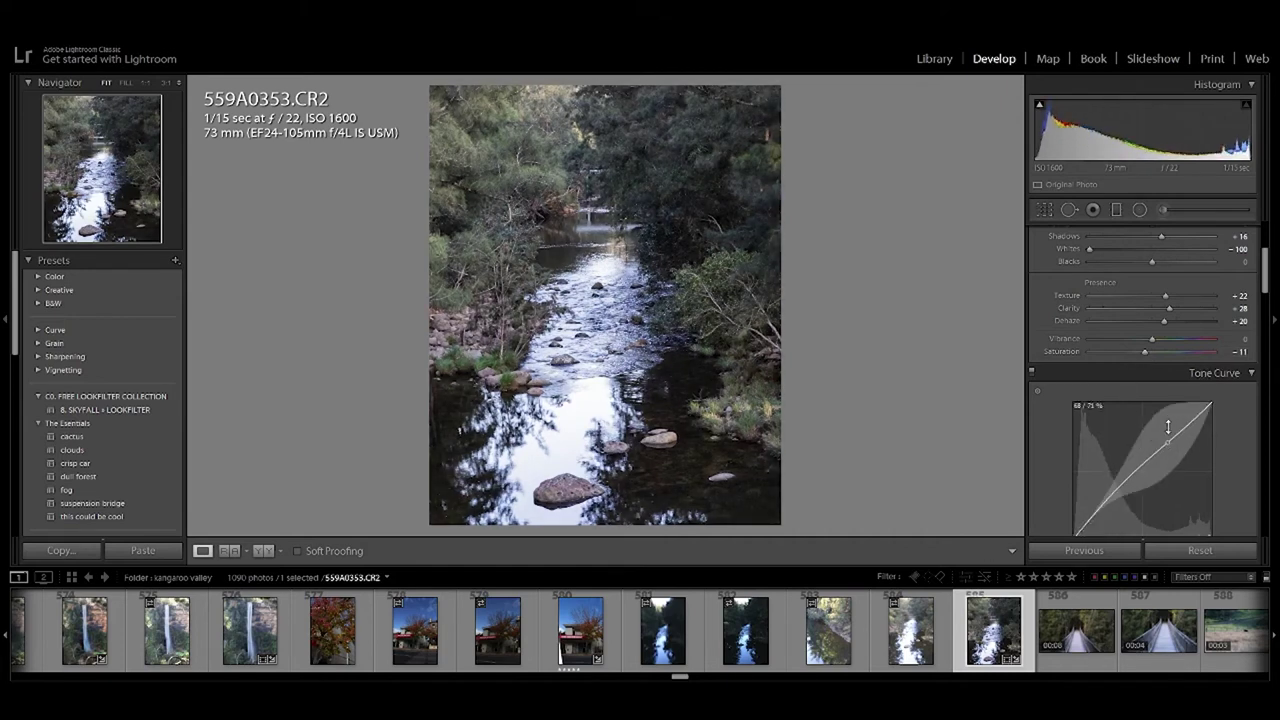
left_click_drag(1191, 419, 1192, 428)
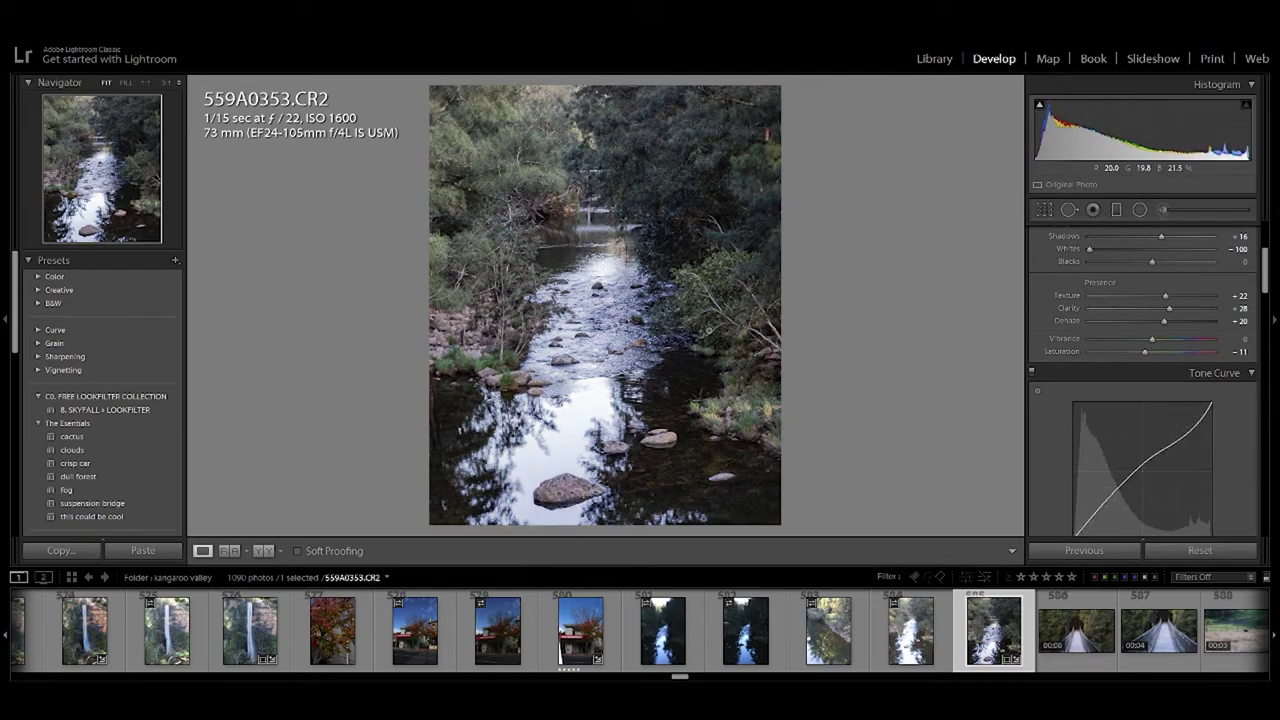
Export the edited stream photo as a single file with Ctrl+Shift+E.
key("ctrl+shift+e")
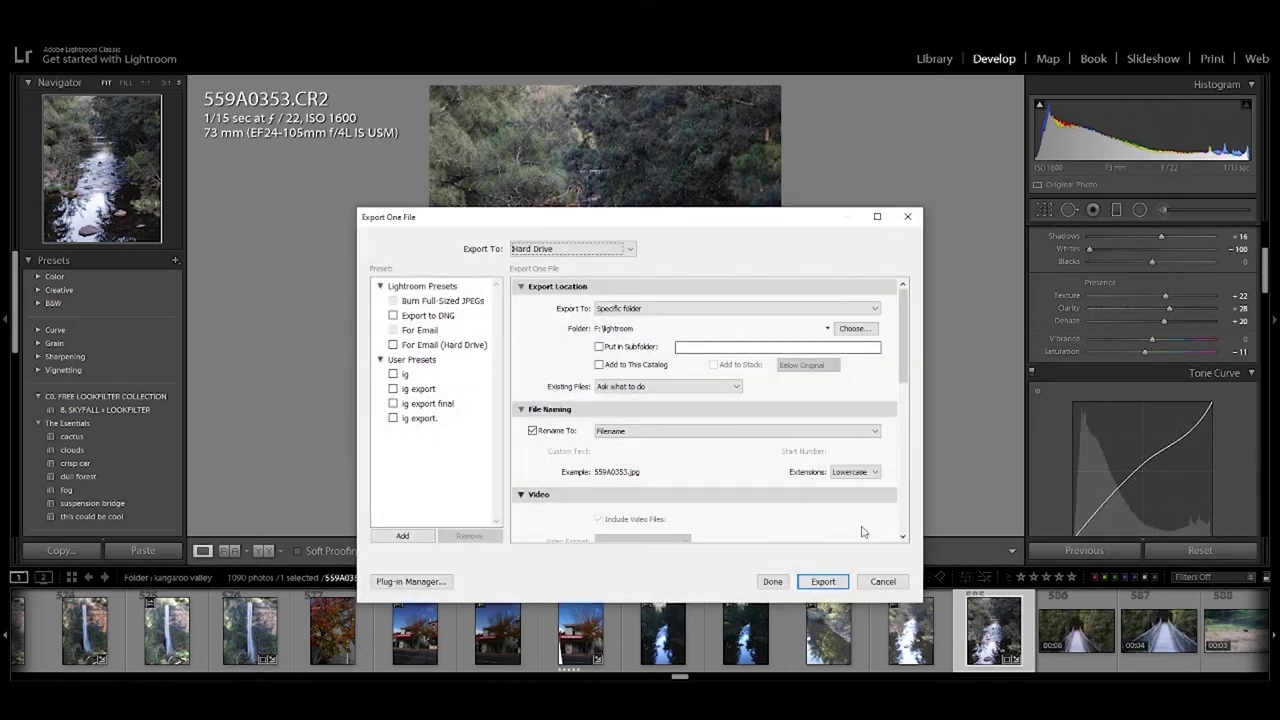
left_click(822, 581)
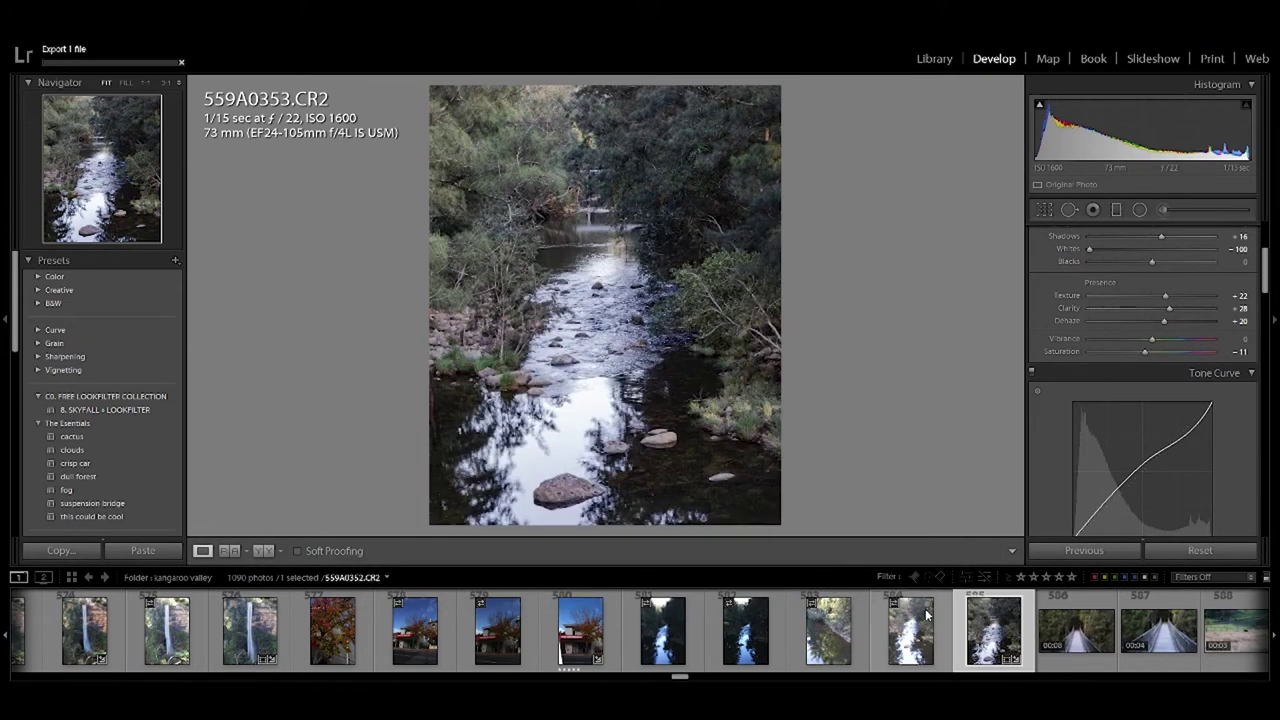
scroll(926, 615, "down", 5)
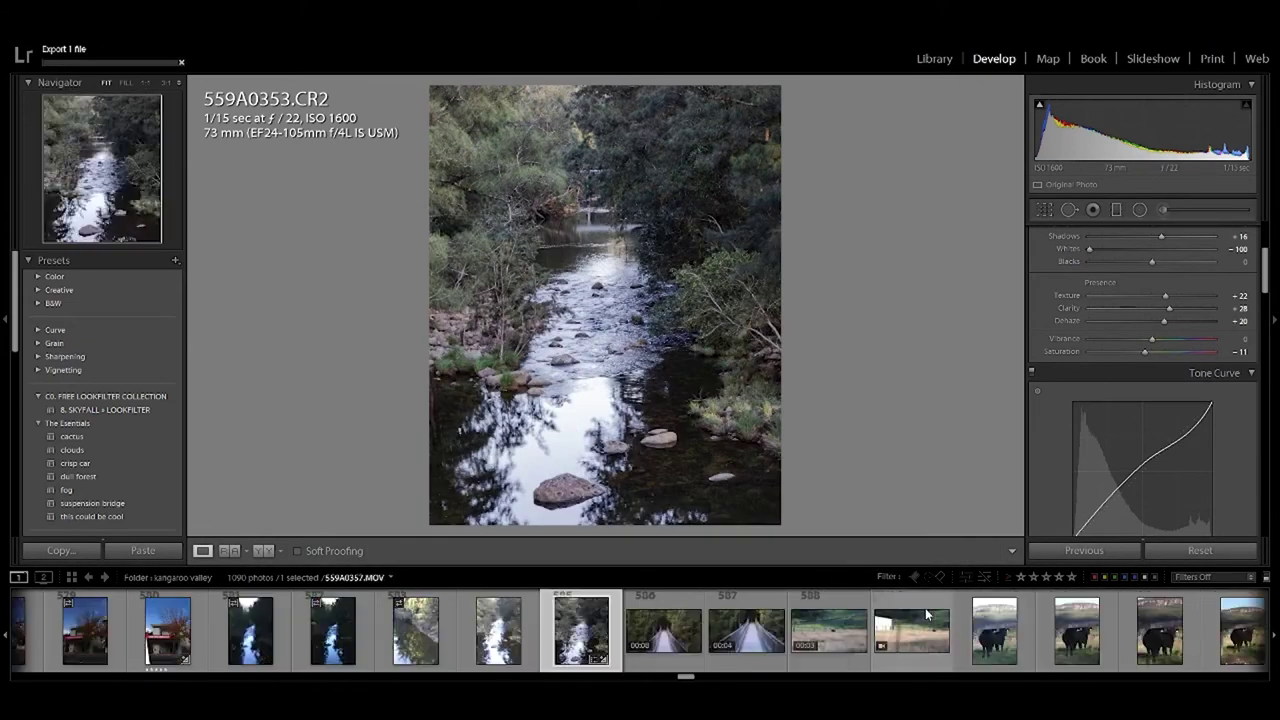
Open cow photo 559A0358.CR2 and apply the cactus preset from The Essentials.
left_click(1000, 635)
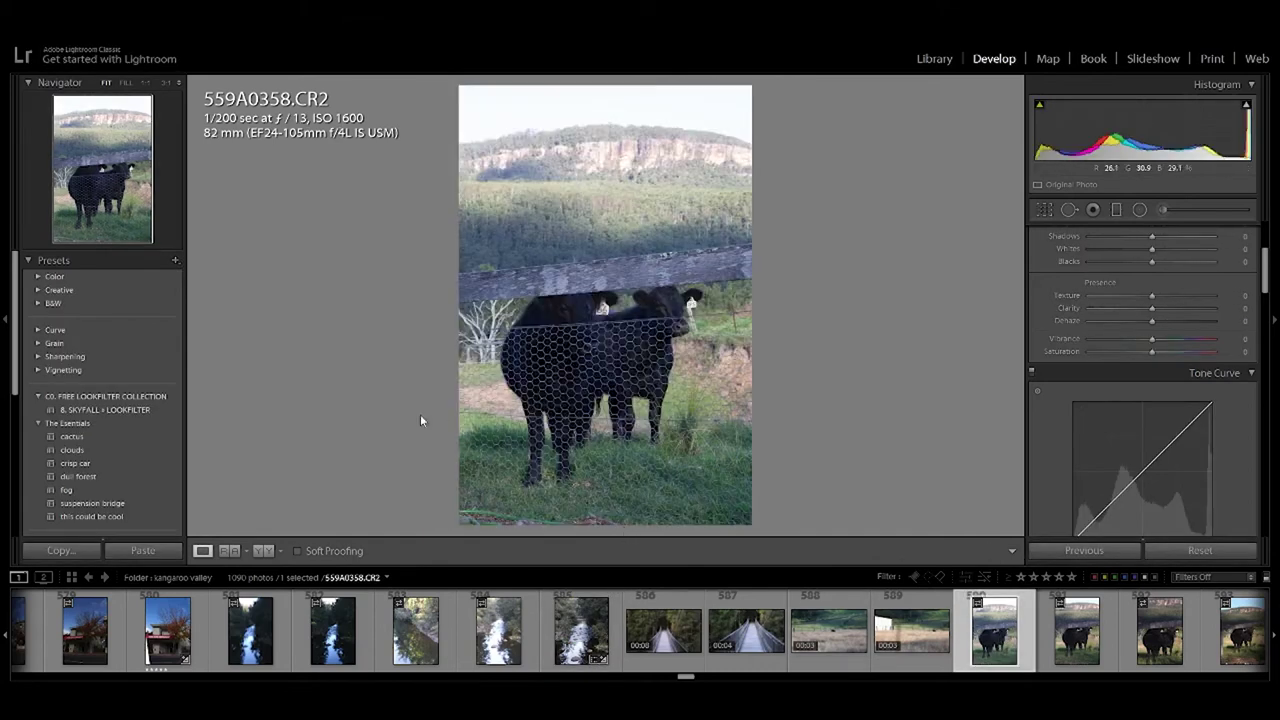
scroll(108, 476, "down", 3)
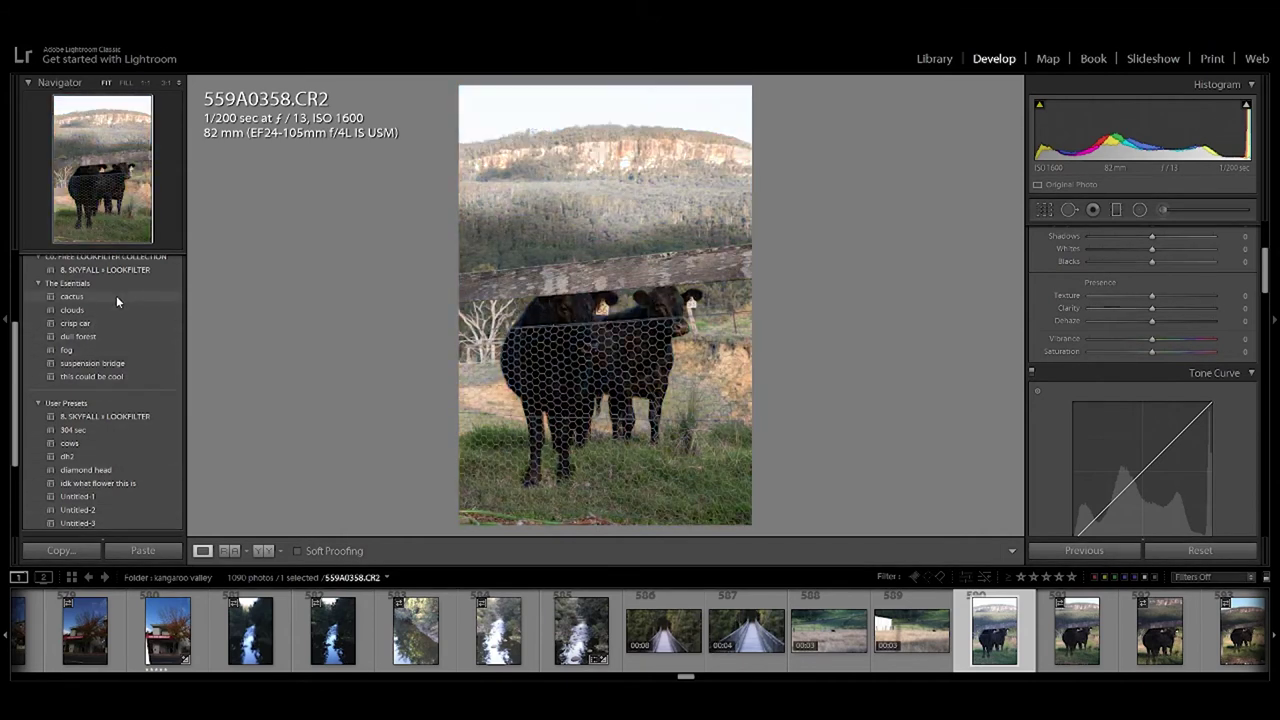
left_click(116, 296)
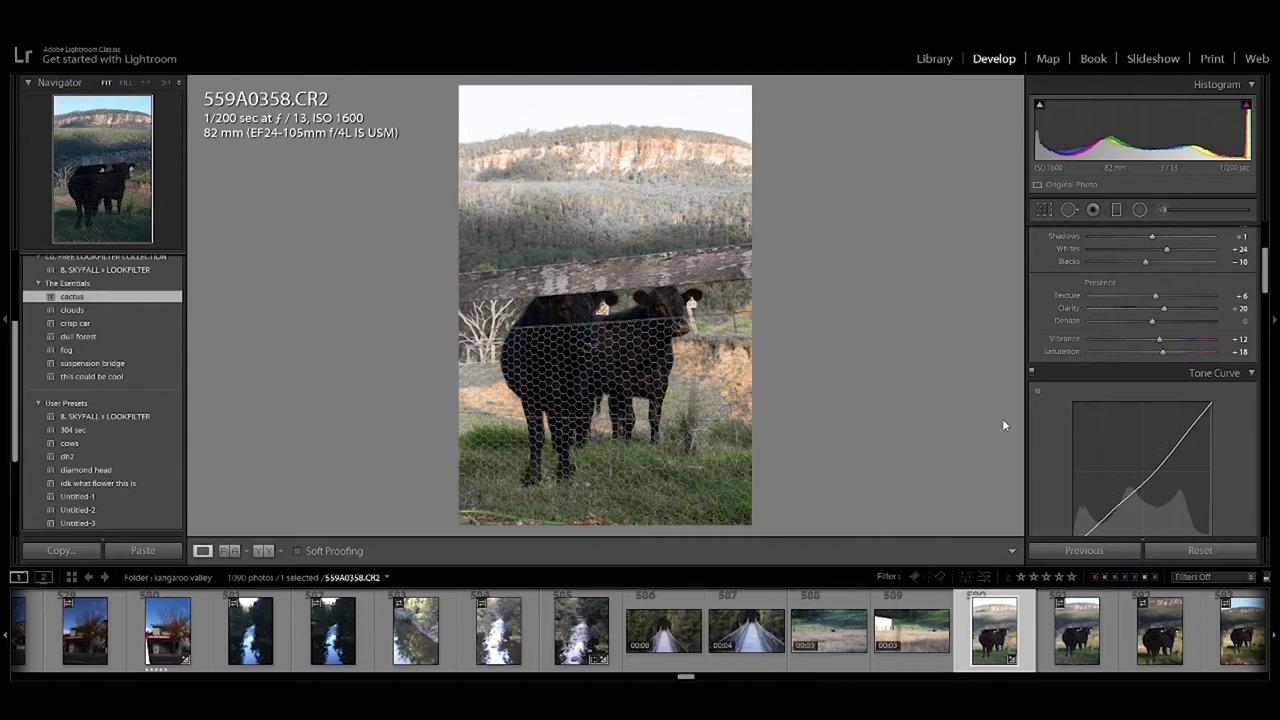
scroll(1100, 373, "up", 3)
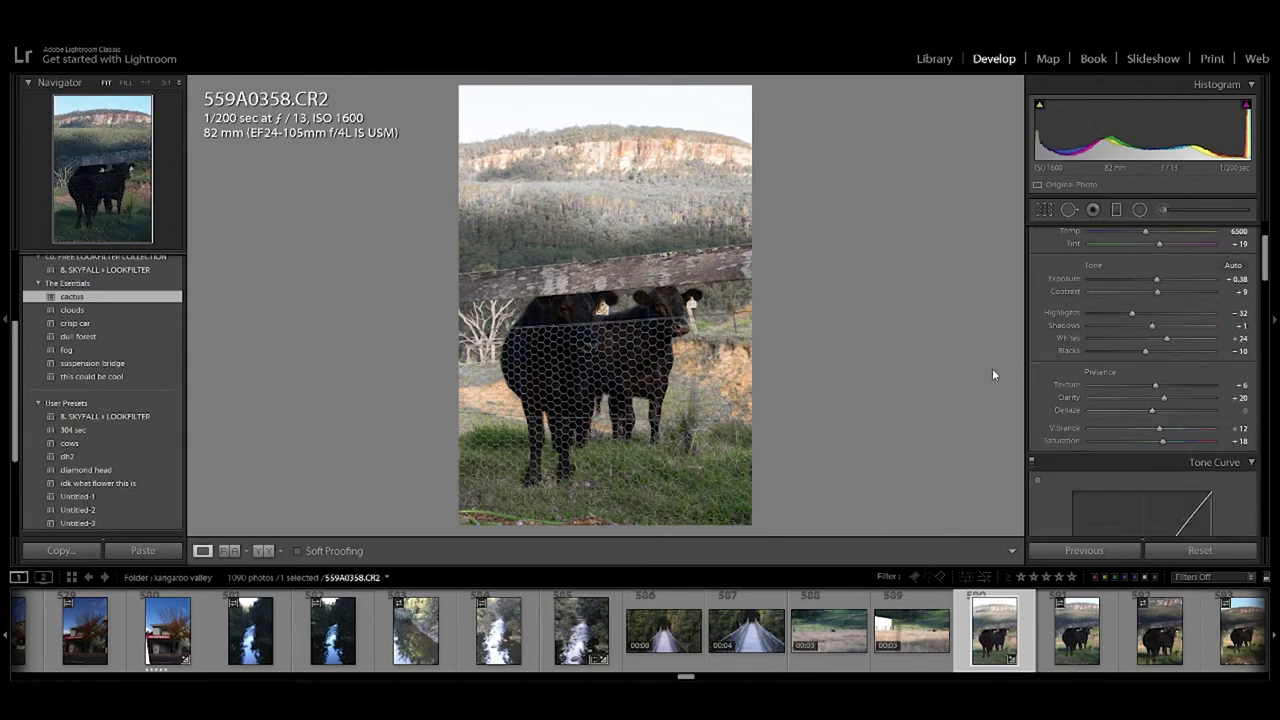
Export the cow photo as one file, then open the cow close-up 559A0369.CR2.
key("ctrl+shift+e")
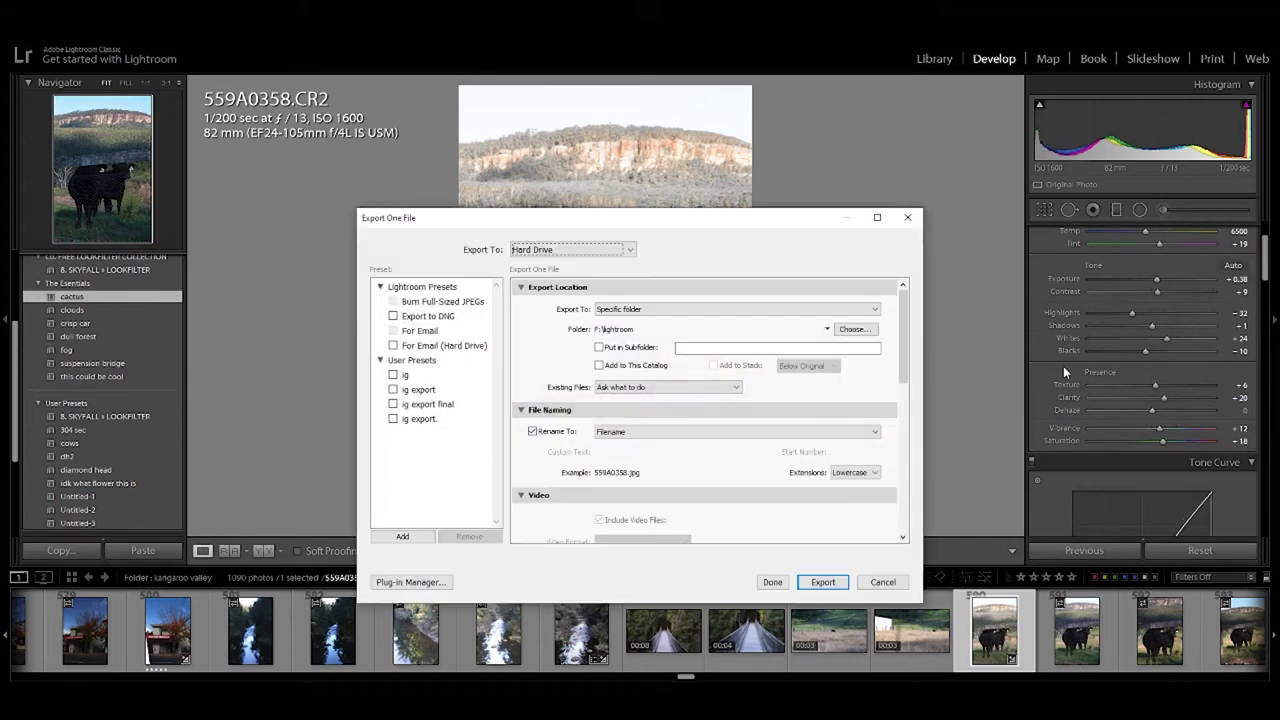
left_click(820, 581)
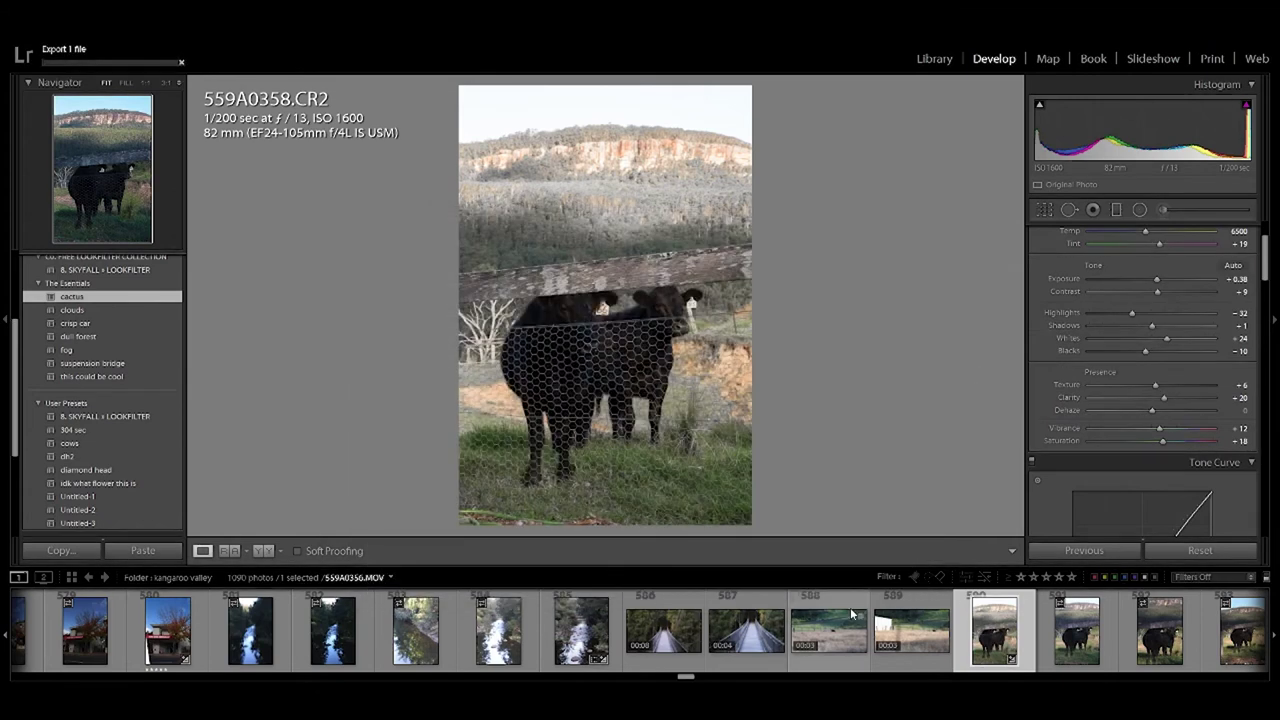
scroll(754, 638, "down", 2)
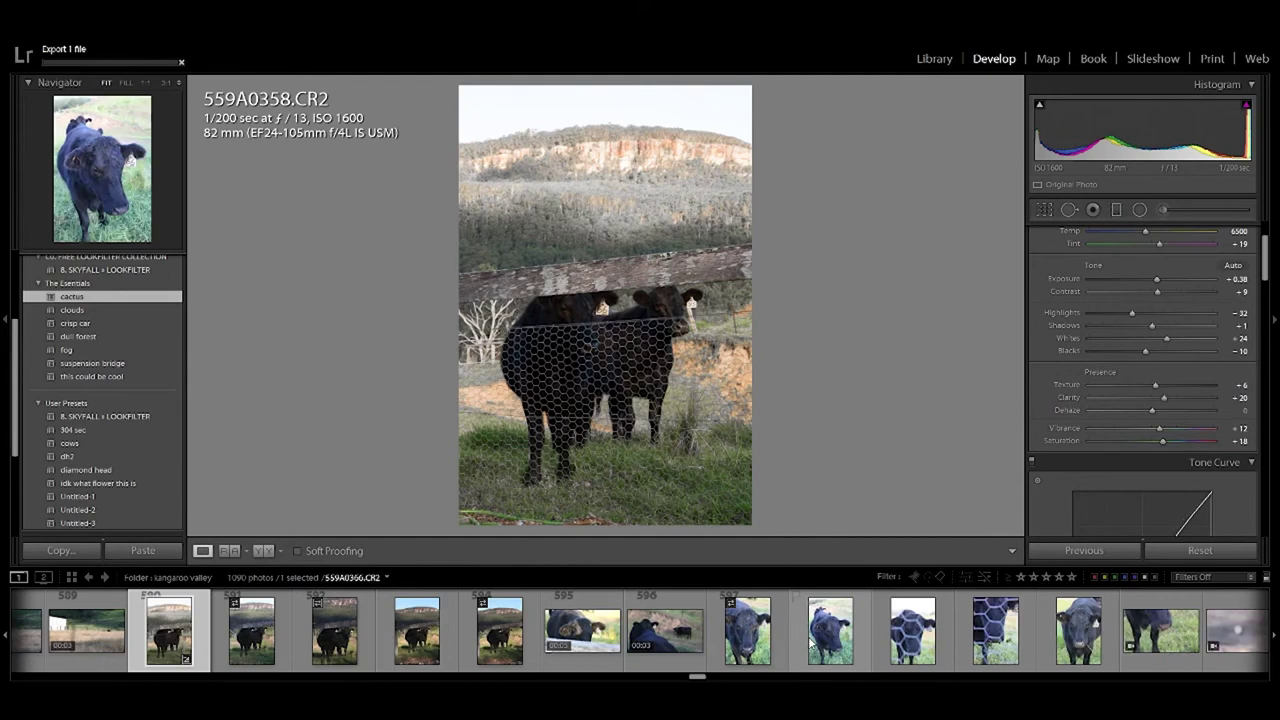
scroll(754, 638, "down", 2)
left_click(665, 630)
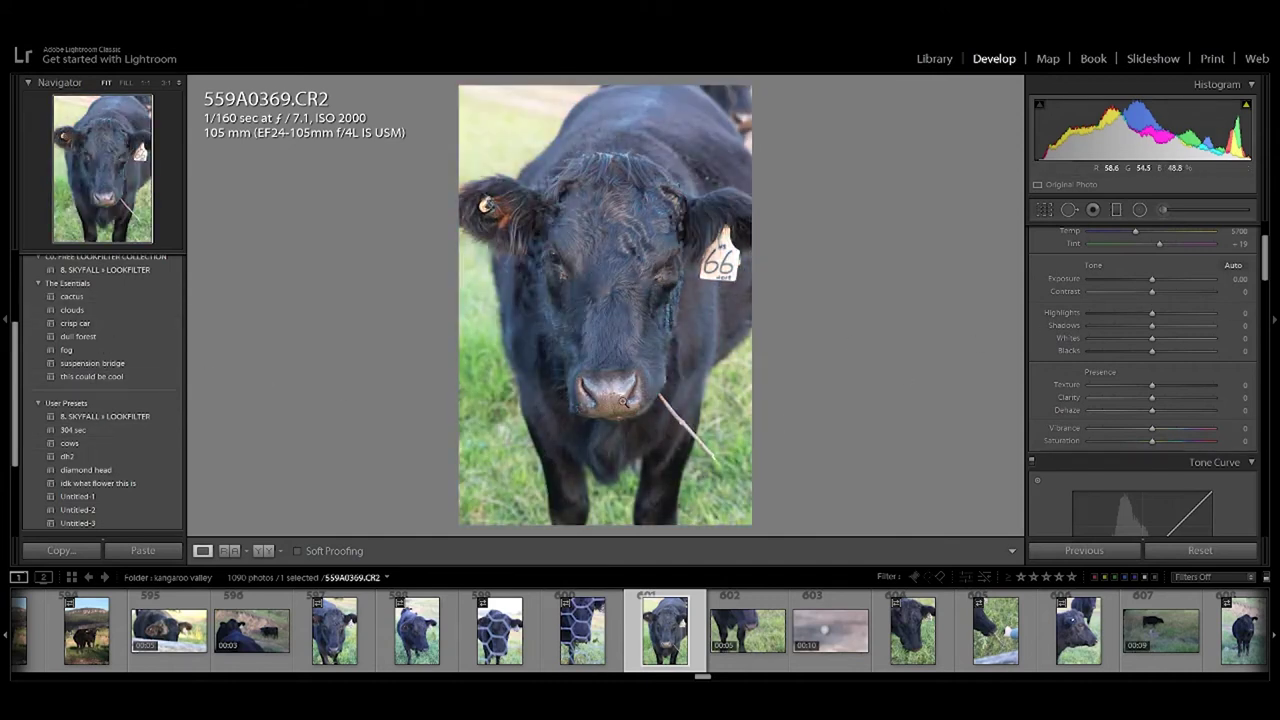
Check the nose and ear tag at 1:1, then lower Exposure to -0.72.
left_click(630, 398)
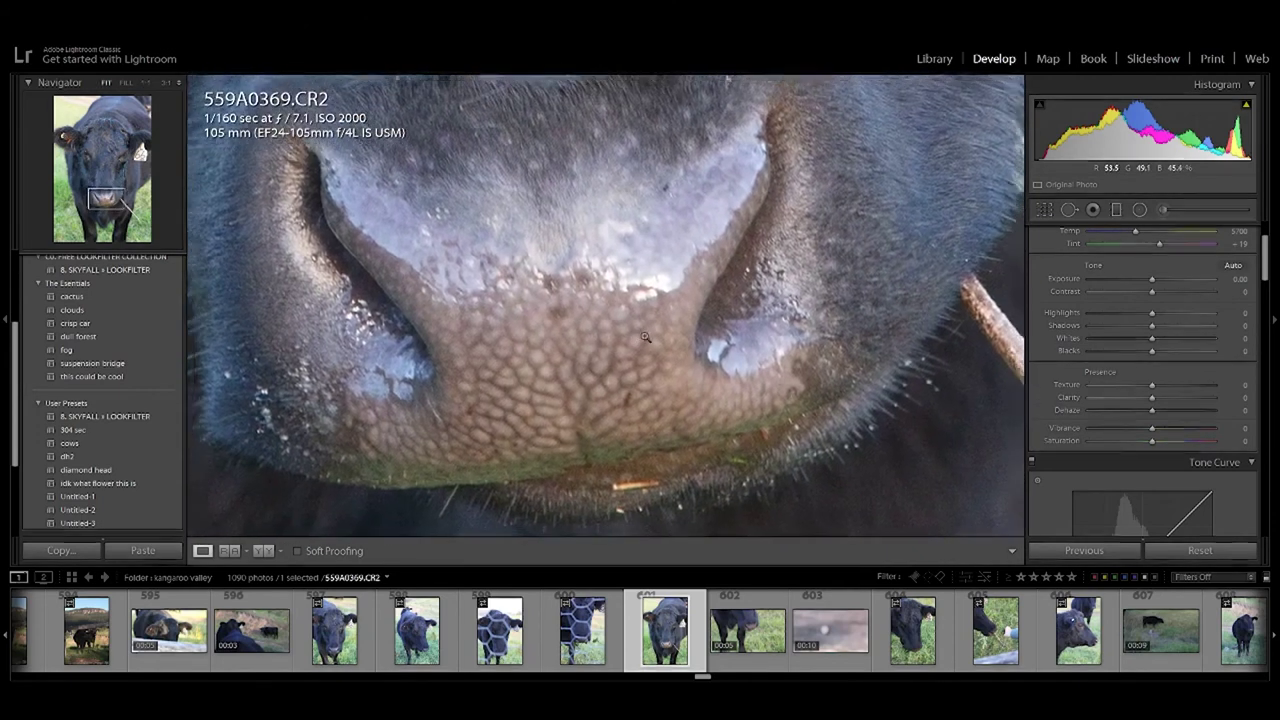
left_click(645, 330)
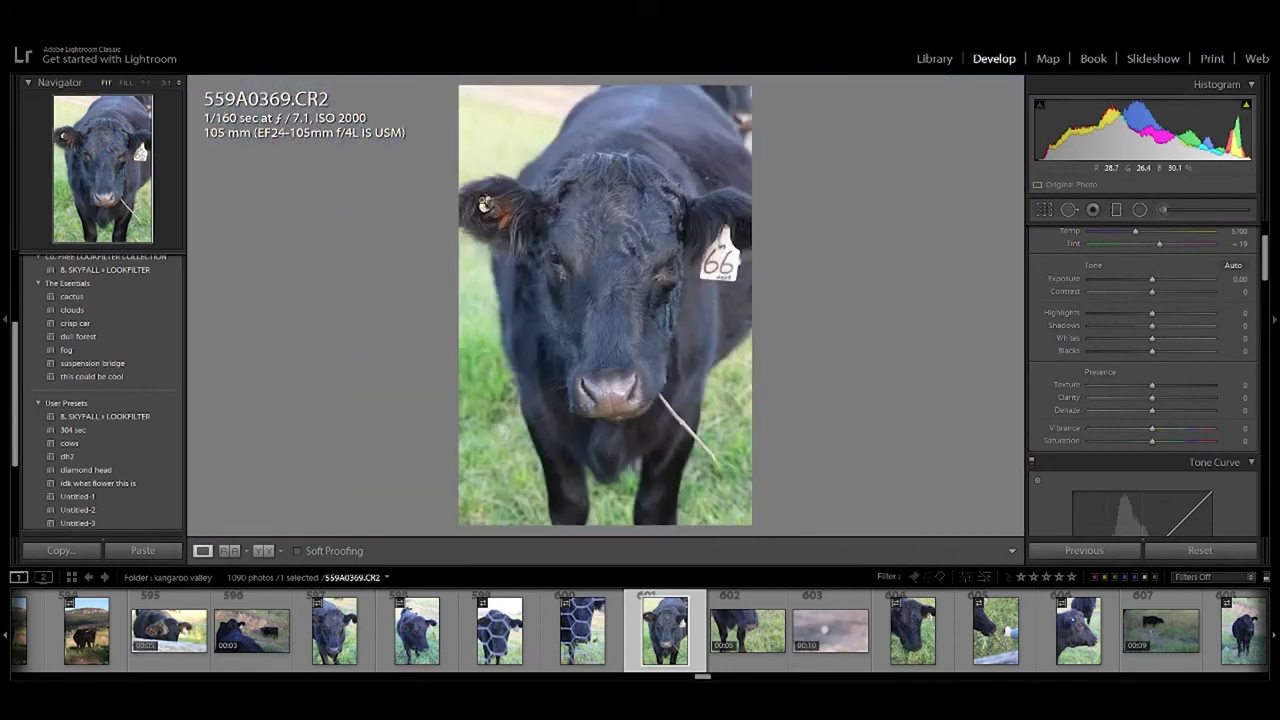
left_click(484, 203)
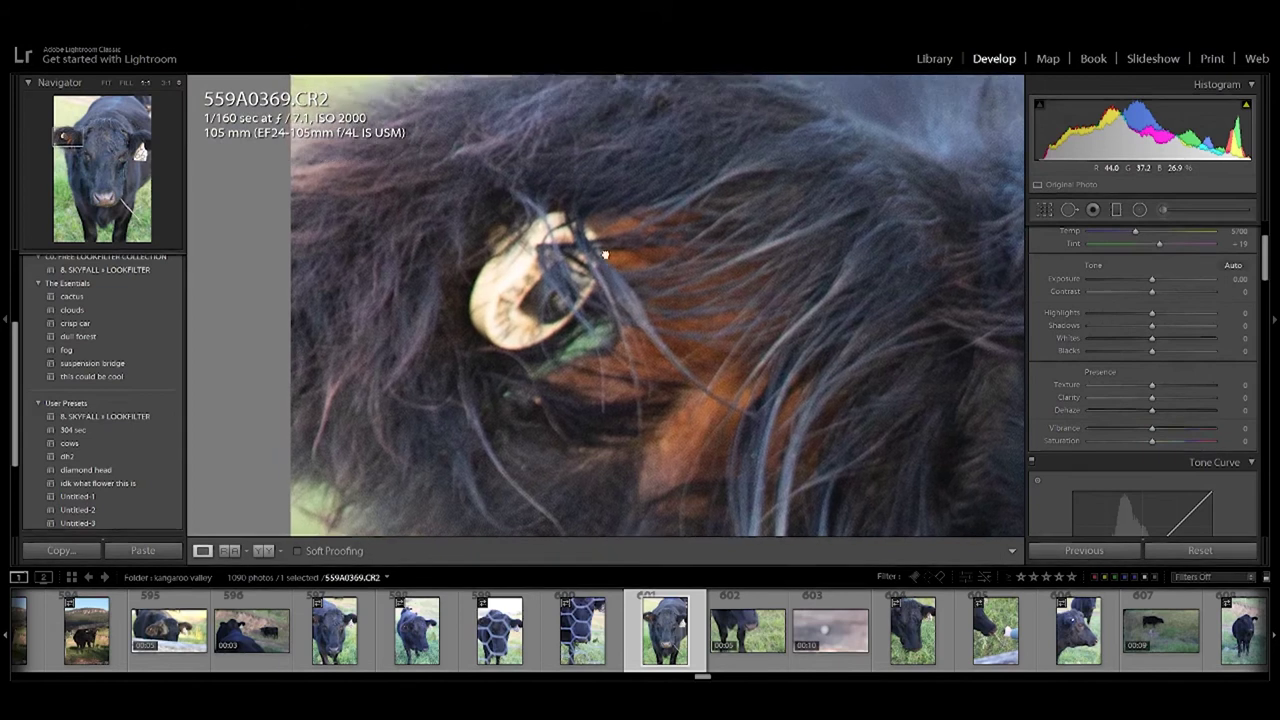
left_click(496, 202)
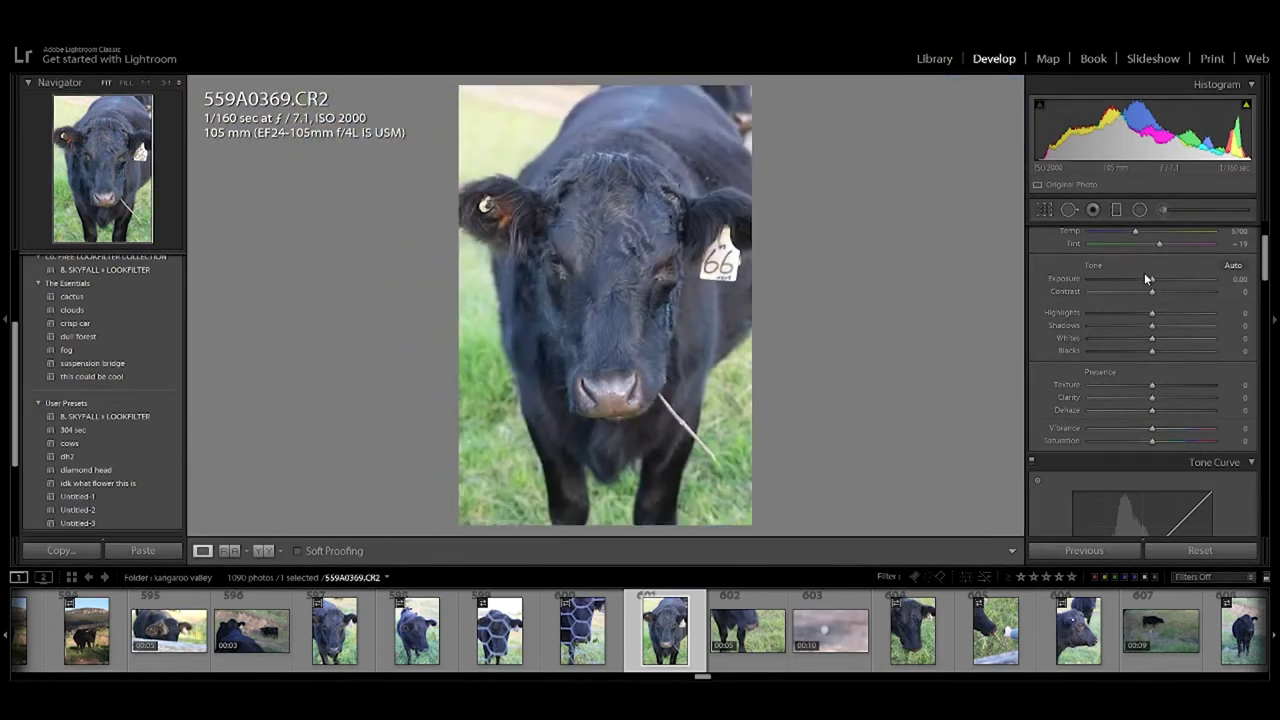
mouse_move(1153, 278)
left_mouse_down()
mouse_move(1189, 291)
mouse_move(1169, 289)
left_mouse_up()
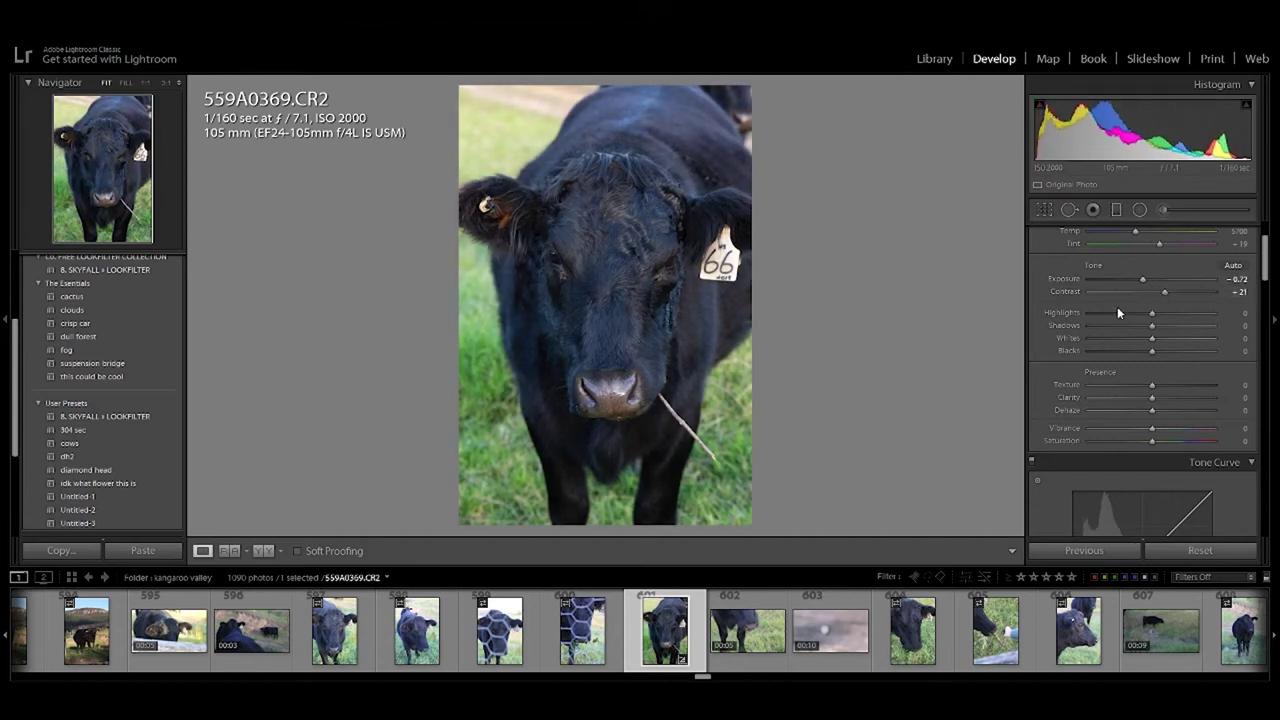
scroll(1117, 311, "down", 2)
scroll(1117, 309, "down", 4)
scroll(1117, 309, "down", 4)
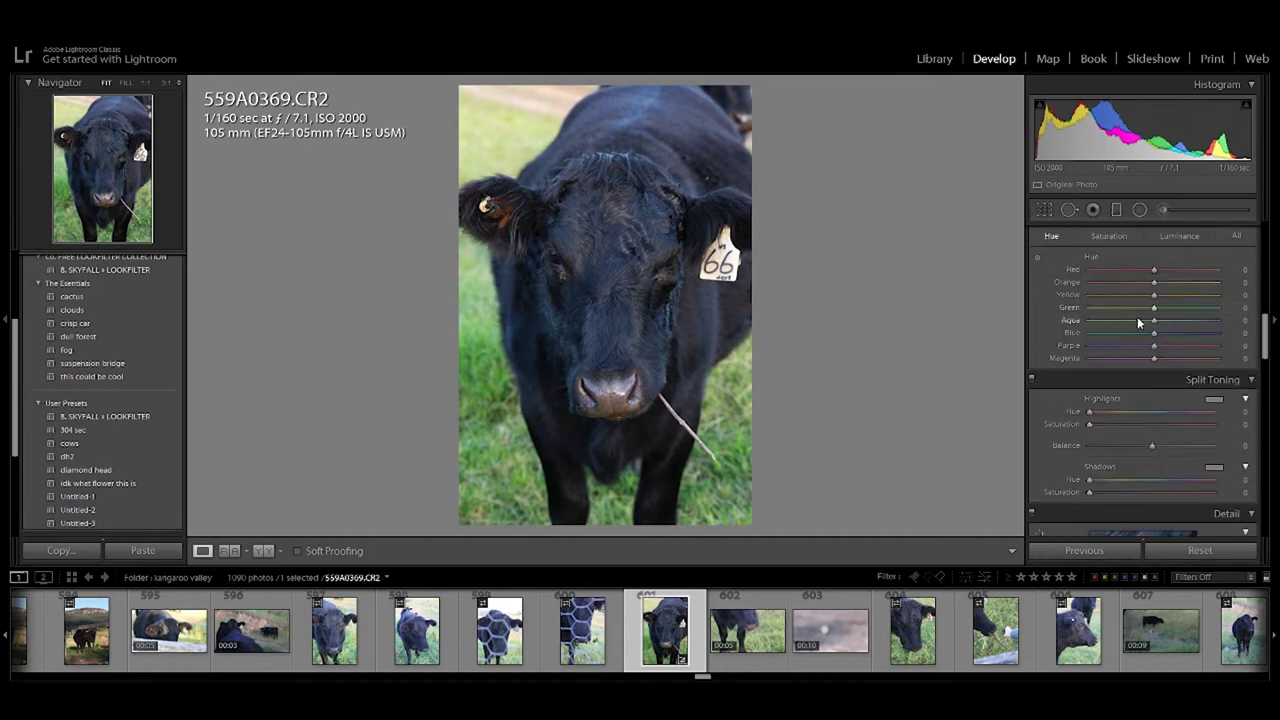
Set the Green hue to -84 to yellow the grass, then export the cow close-up.
left_click_drag(1155, 309, 1098, 298)
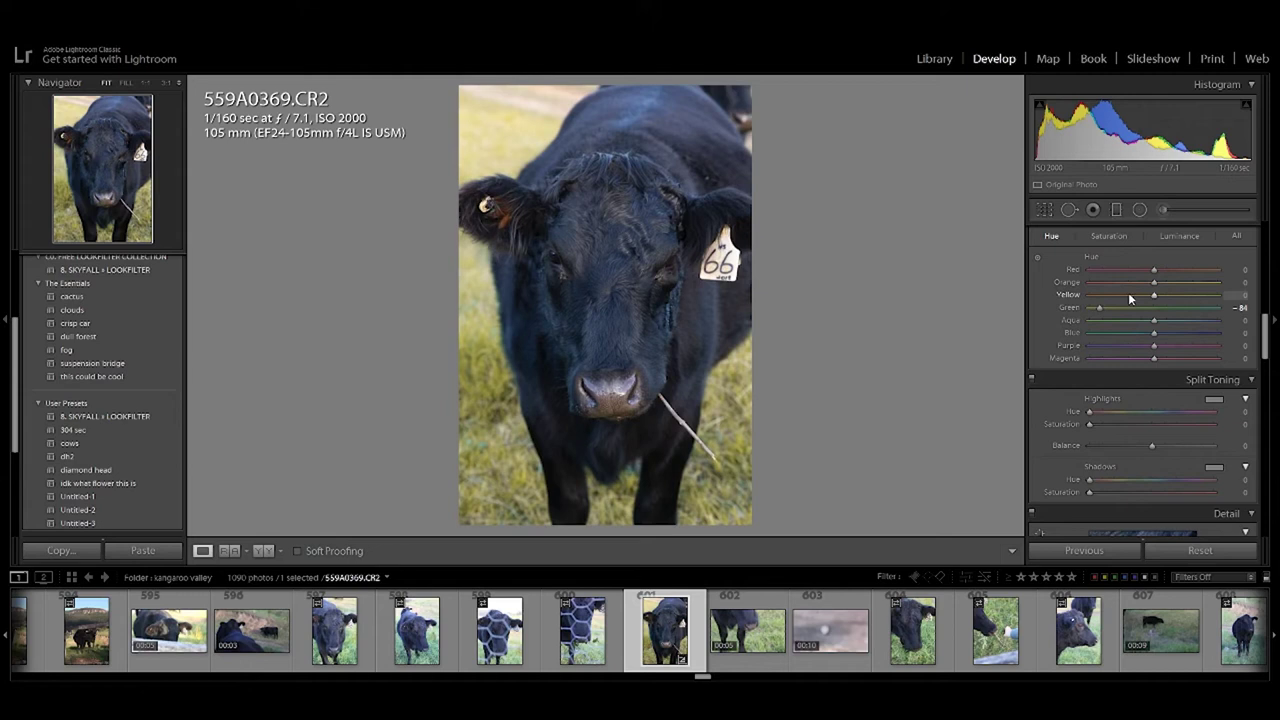
scroll(1128, 295, "up", 3)
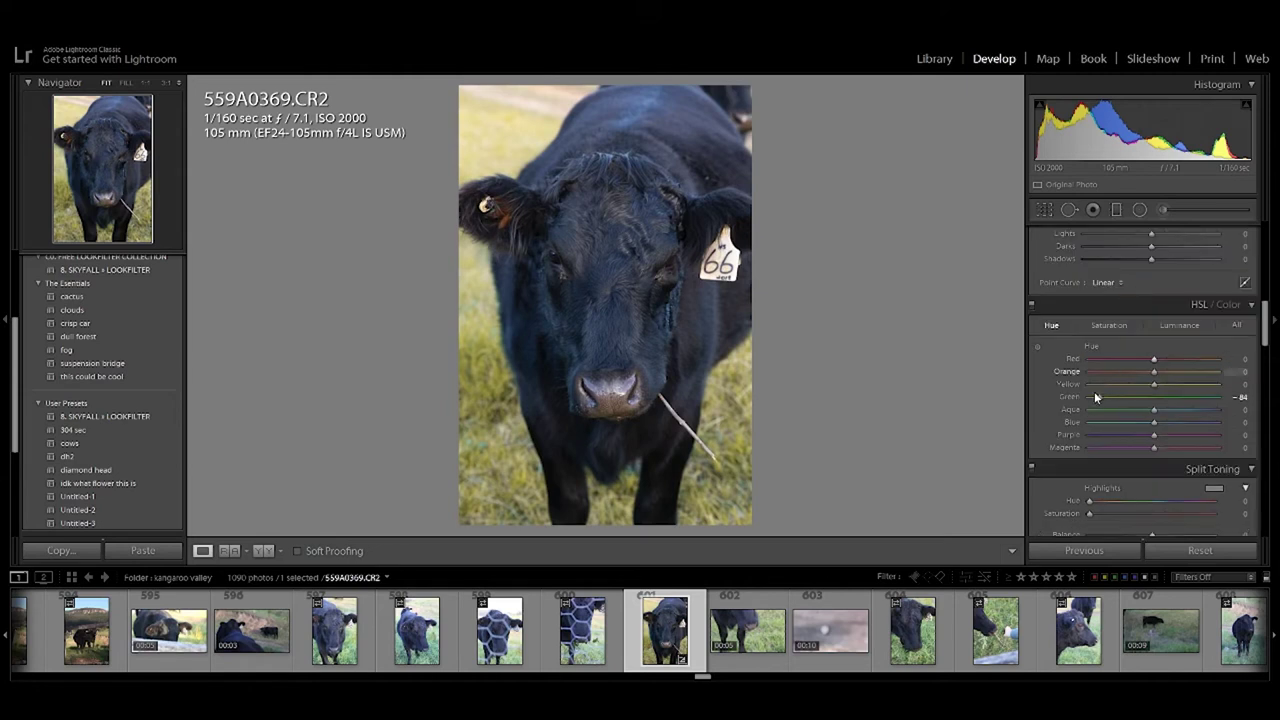
scroll(1072, 298, "up", 3)
scroll(1072, 298, "up", 3)
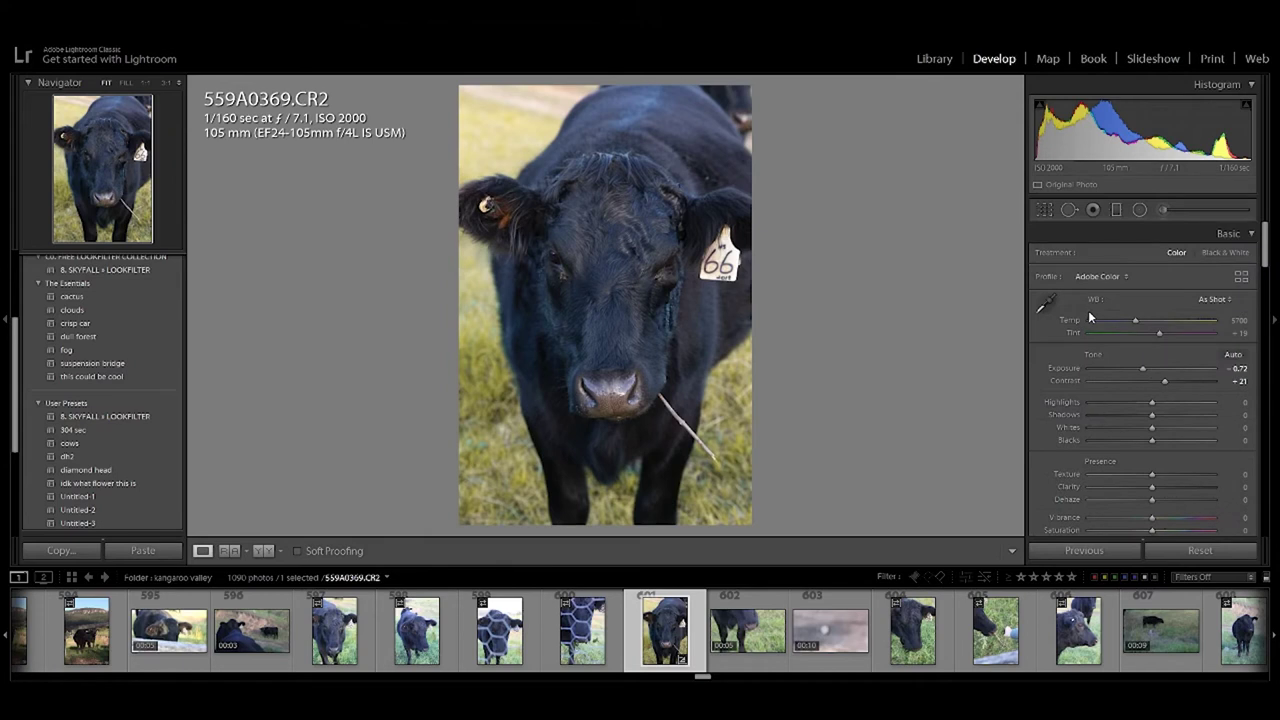
key("ctrl+shift+e")
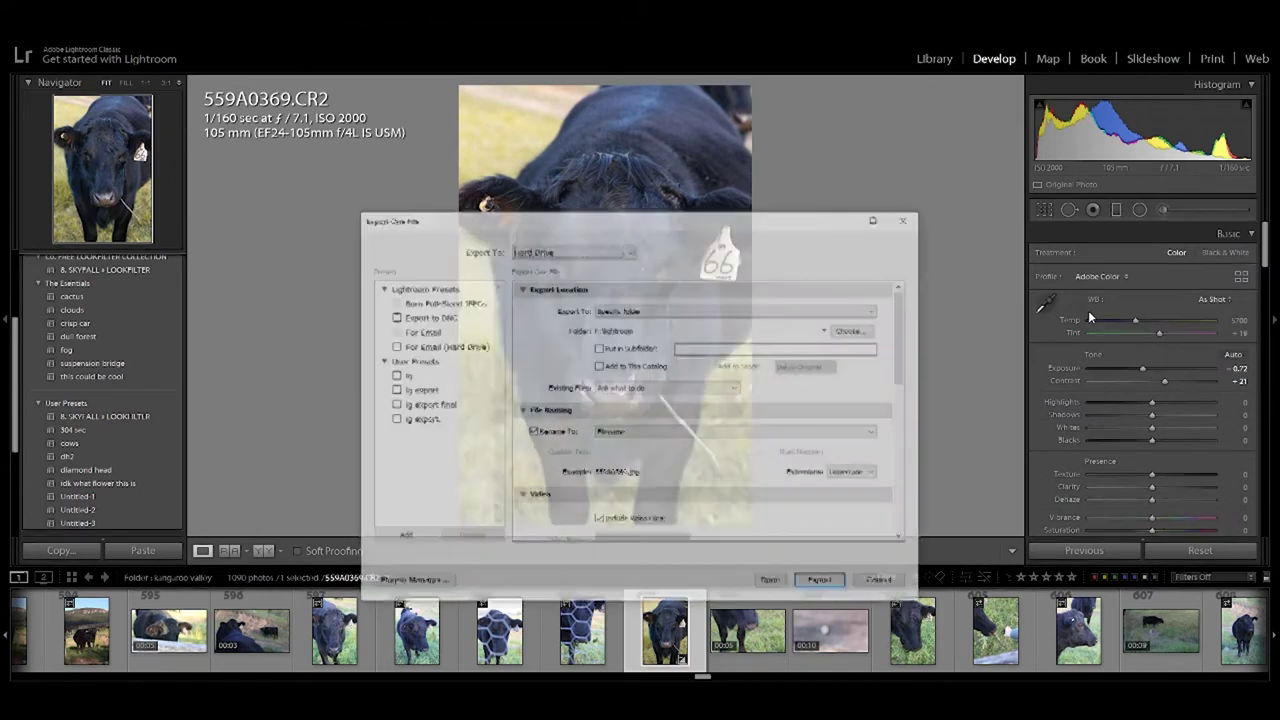
left_click(815, 582)
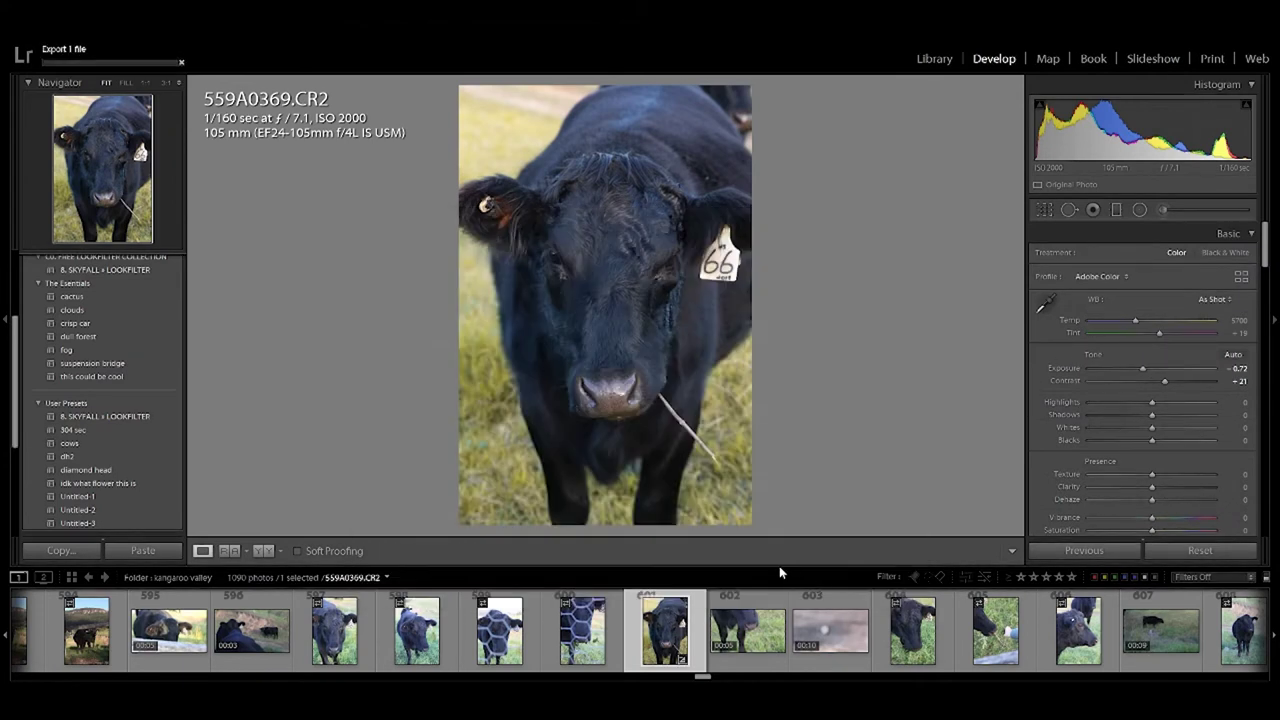
Open 559A0383.CR2 from the filmstrip and apply the 'cows' user preset for a yellow-teal look.
scroll(785, 620, "down", 5)
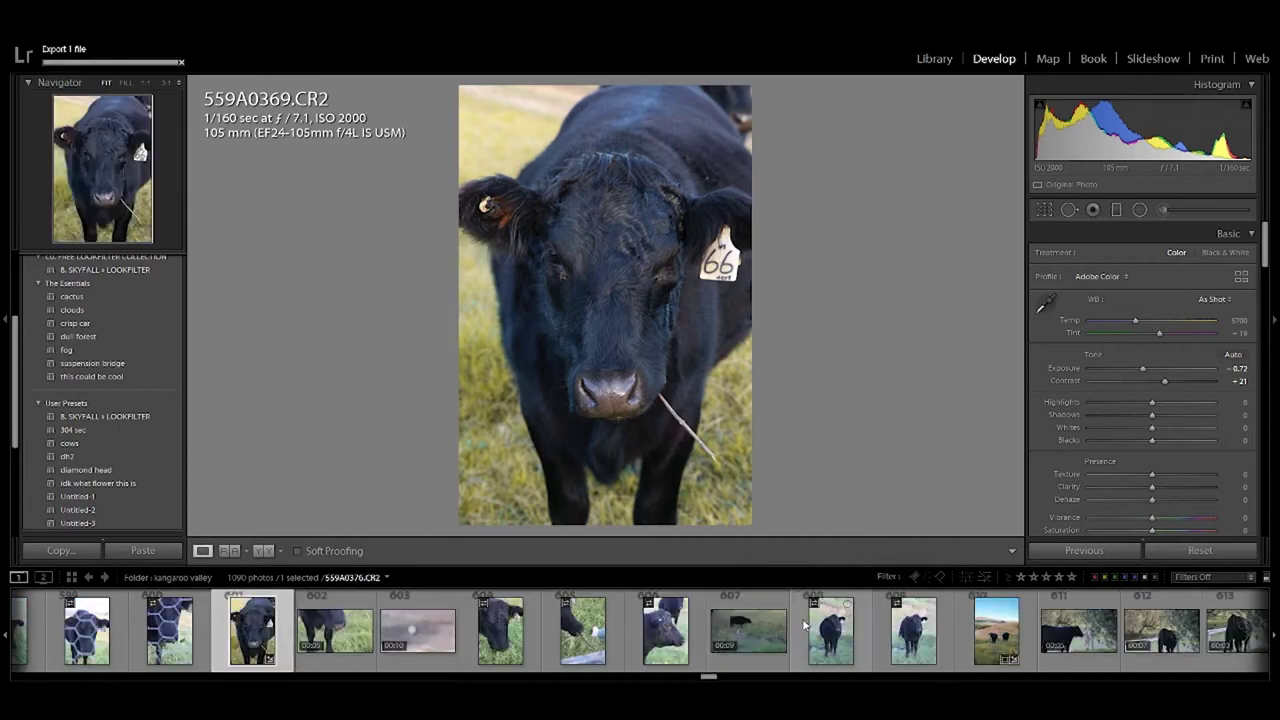
scroll(802, 618, "down", 5)
scroll(802, 618, "down", 5)
scroll(805, 625, "down", 5)
scroll(806, 626, "up", 5)
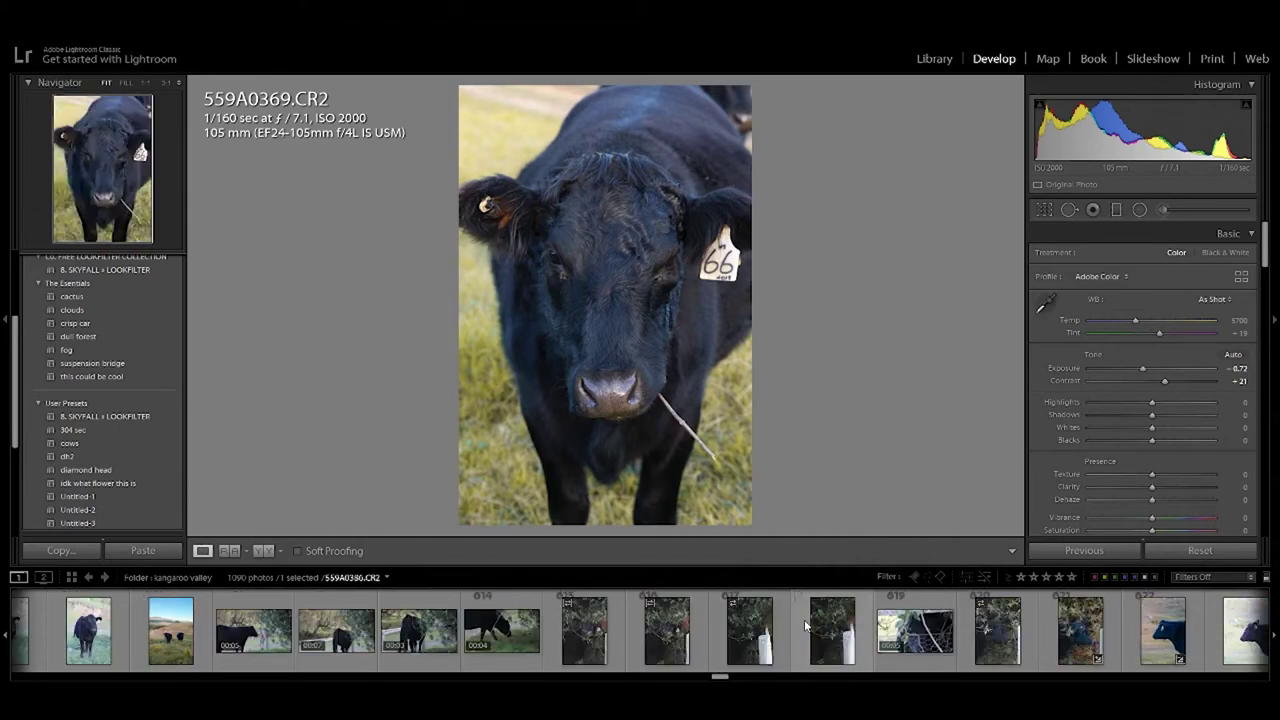
left_click(598, 640)
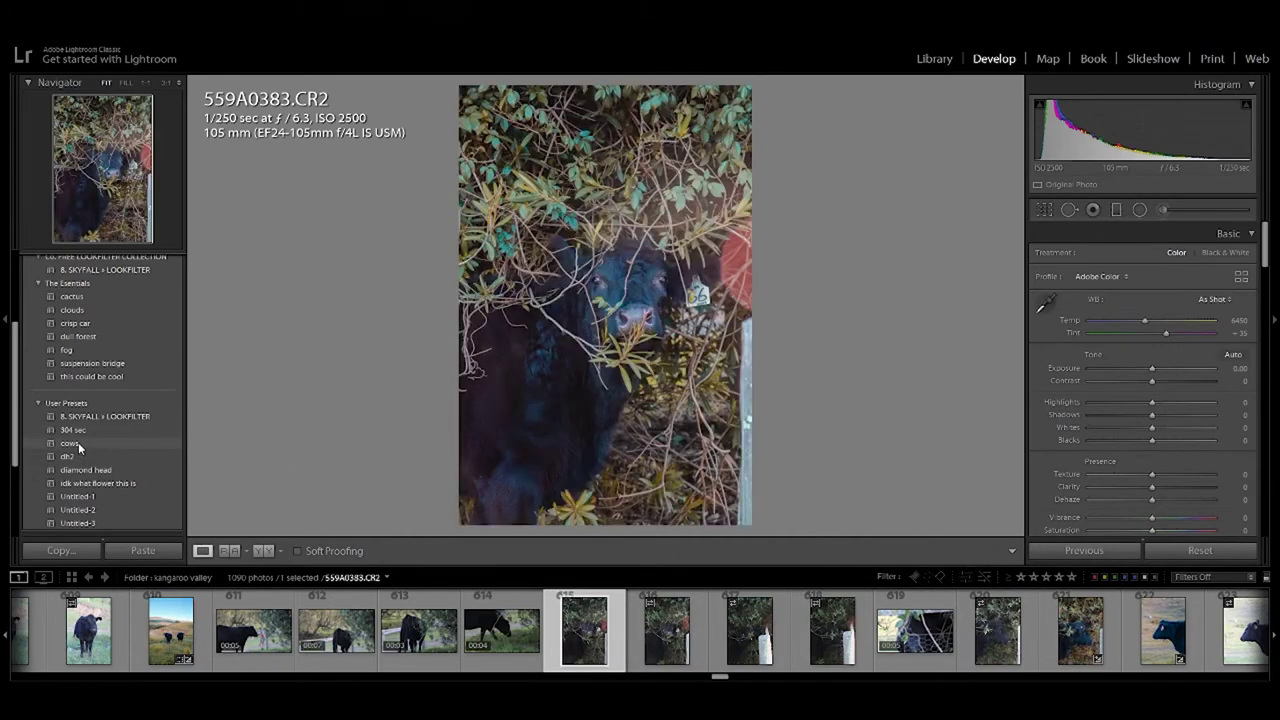
left_click(78, 442)
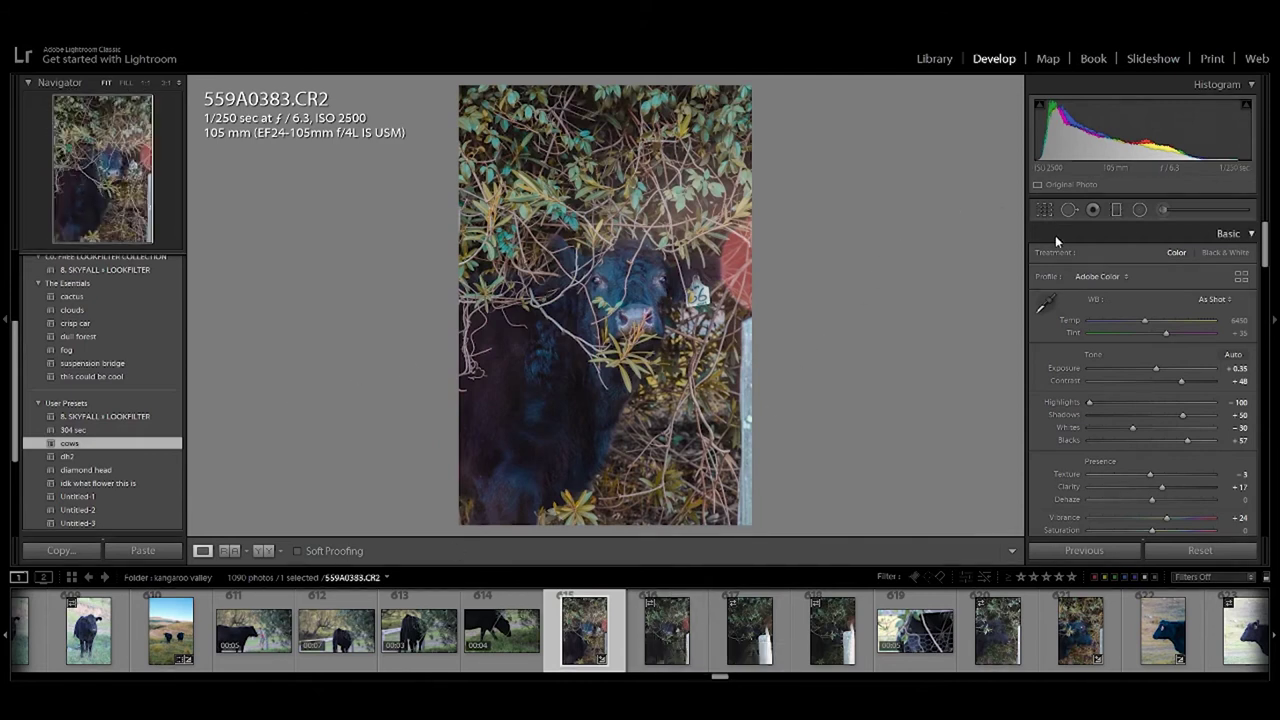
Browse photos 559A0384 to 559A0386, then open 559A0388 and apply the 'cows' preset.
left_click_drag(761, 260, 724, 289)
left_click(676, 630)
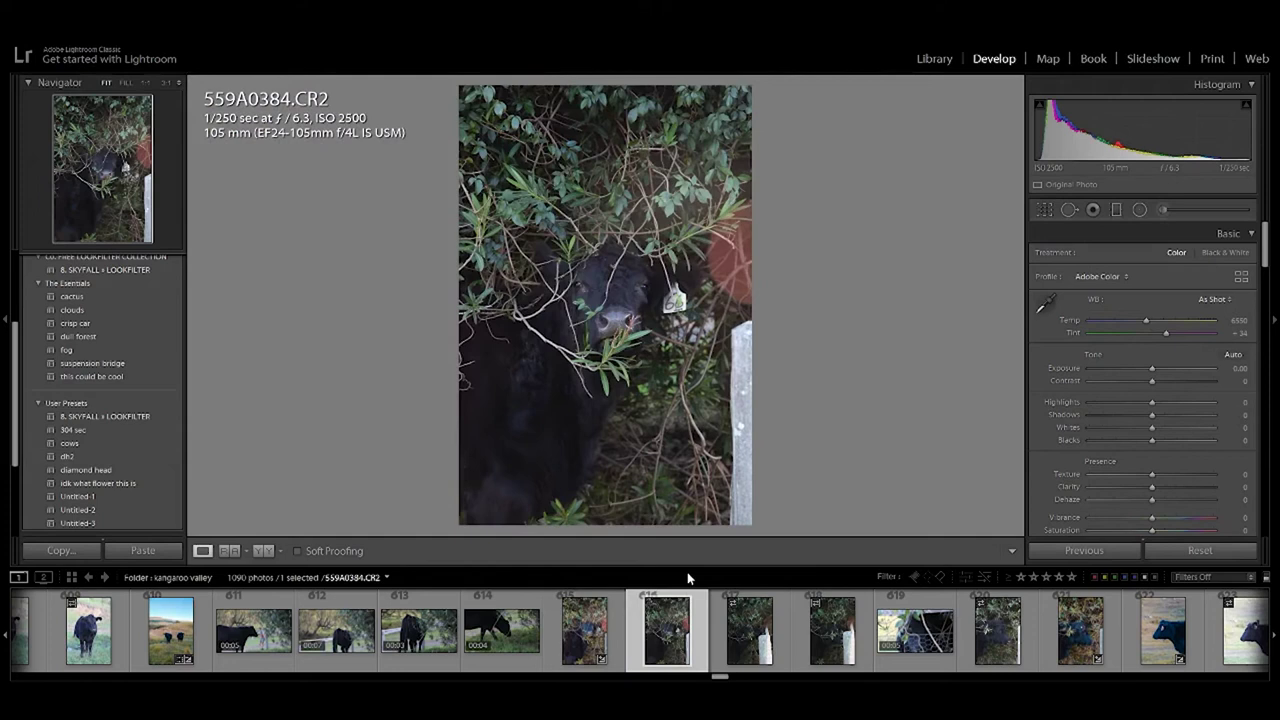
left_click(748, 645)
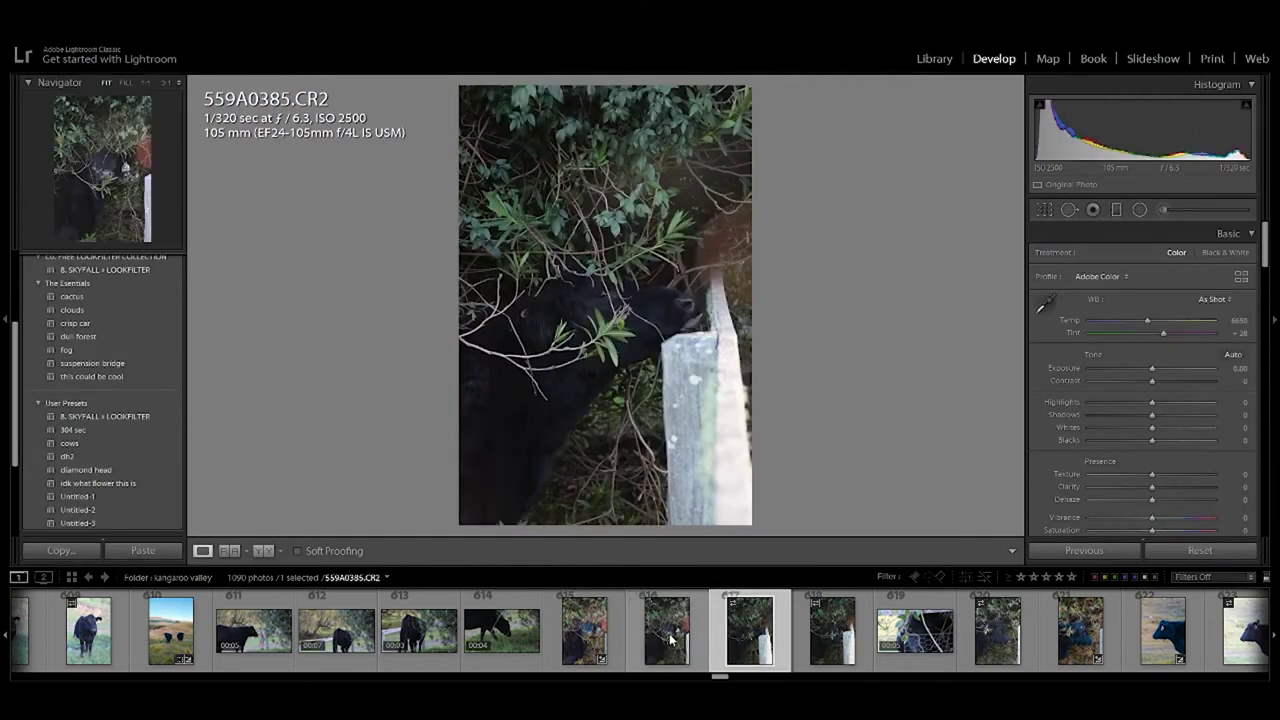
left_click(671, 640)
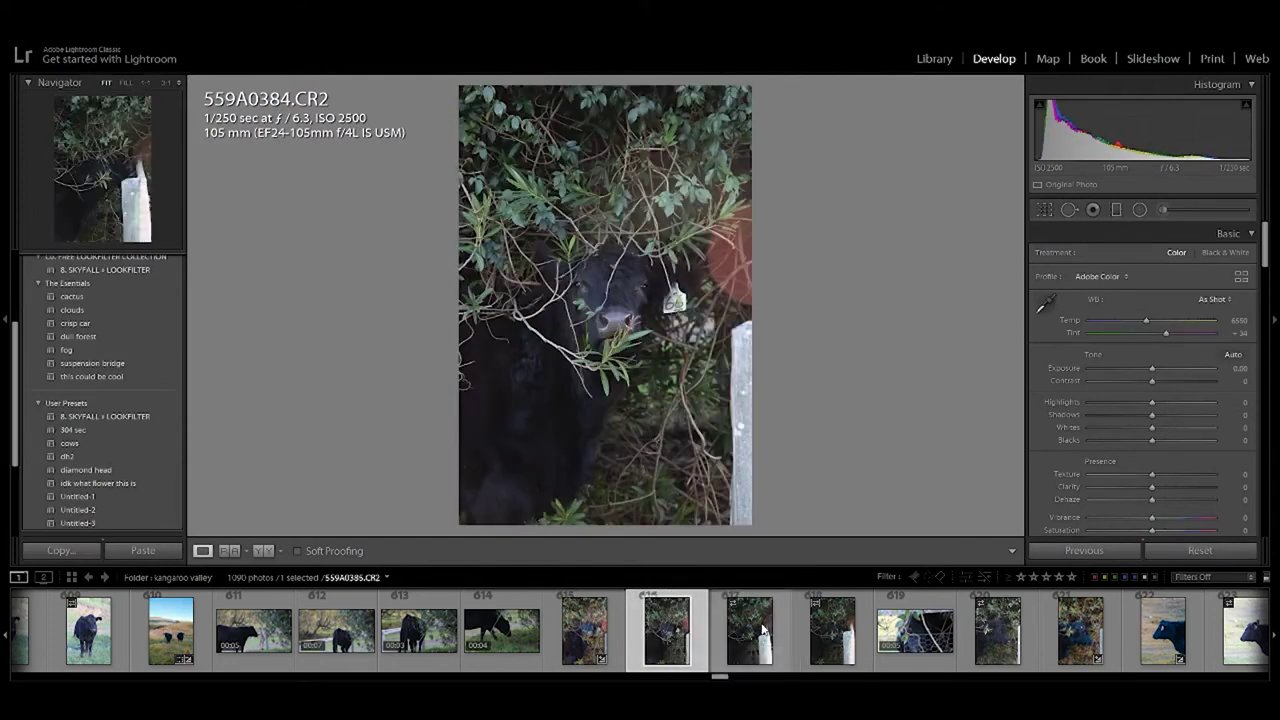
left_click(750, 635)
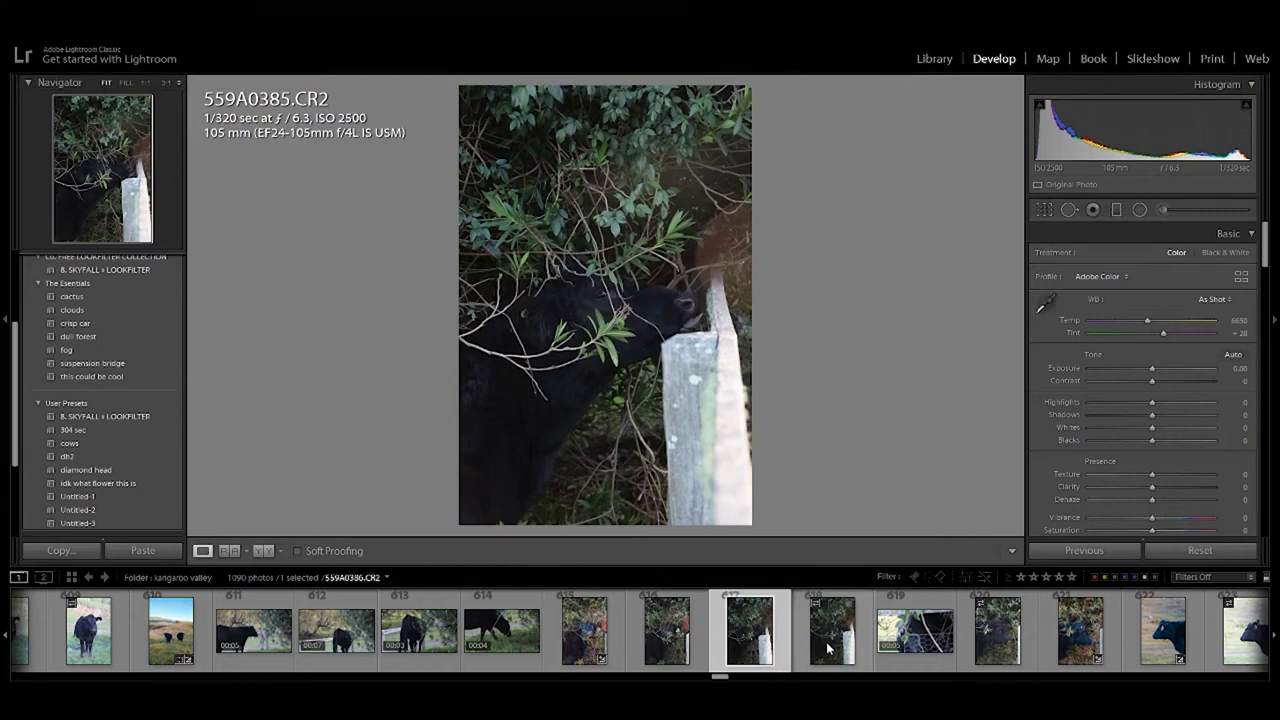
left_click(830, 645)
left_click(985, 630)
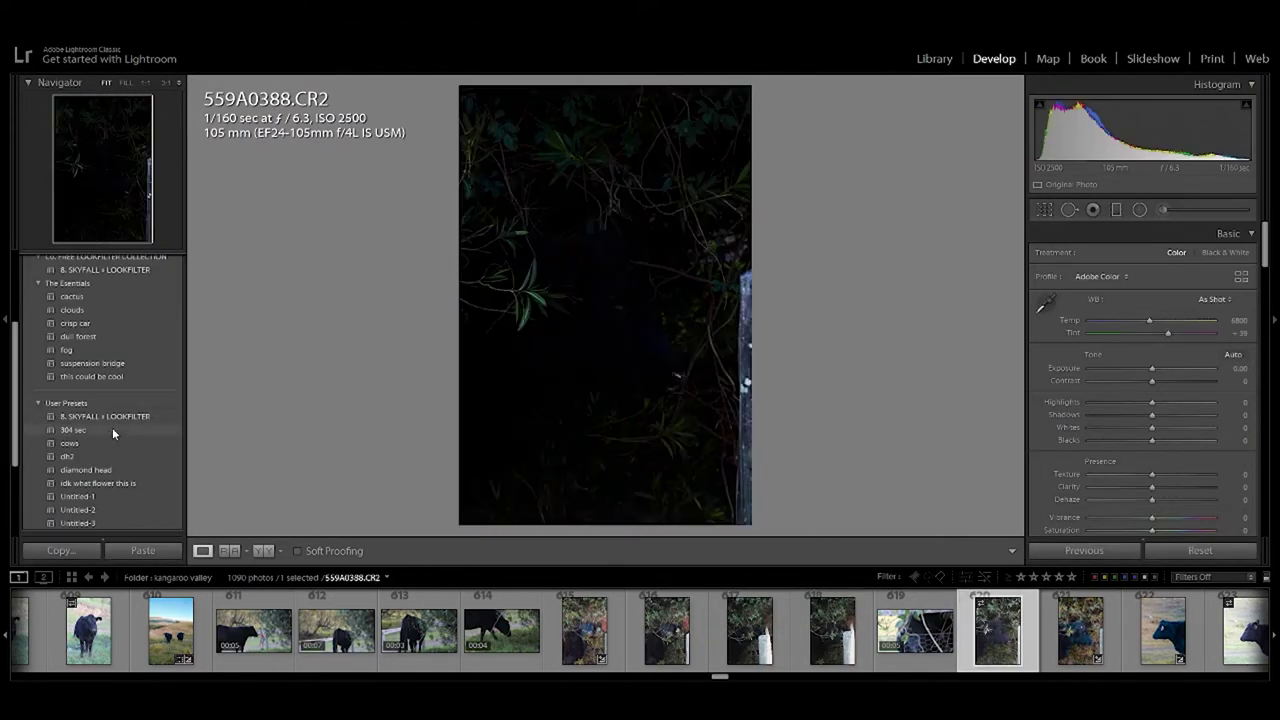
left_click(100, 443)
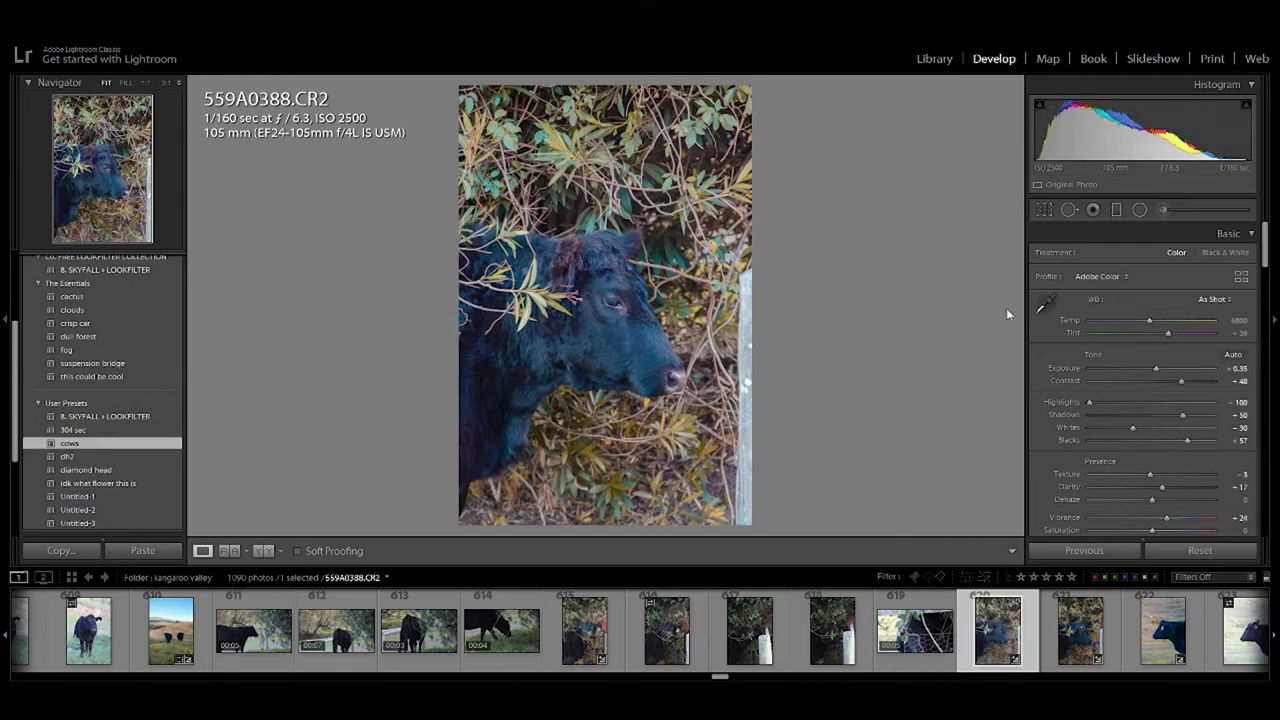
Paint an Adjustment Brush mask over the cow's eye at 1:1 and lower its Exposure.
left_click(618, 298)
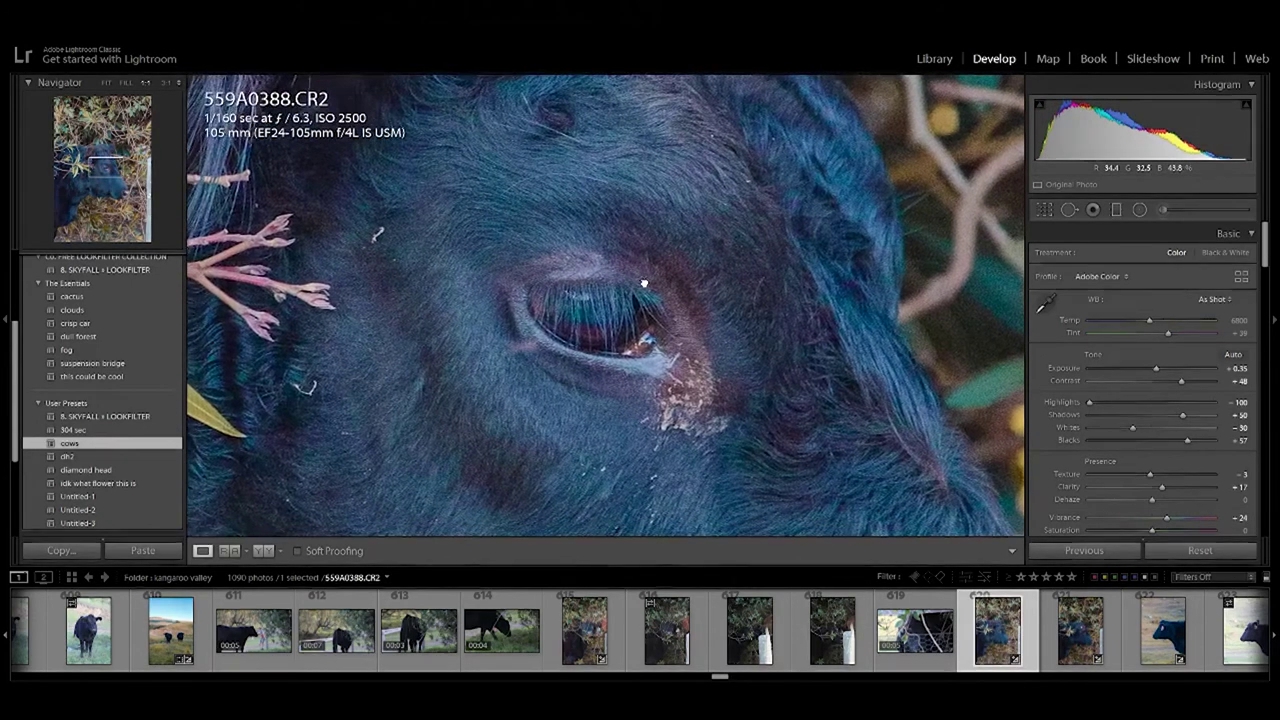
left_click(644, 284)
left_click(618, 296)
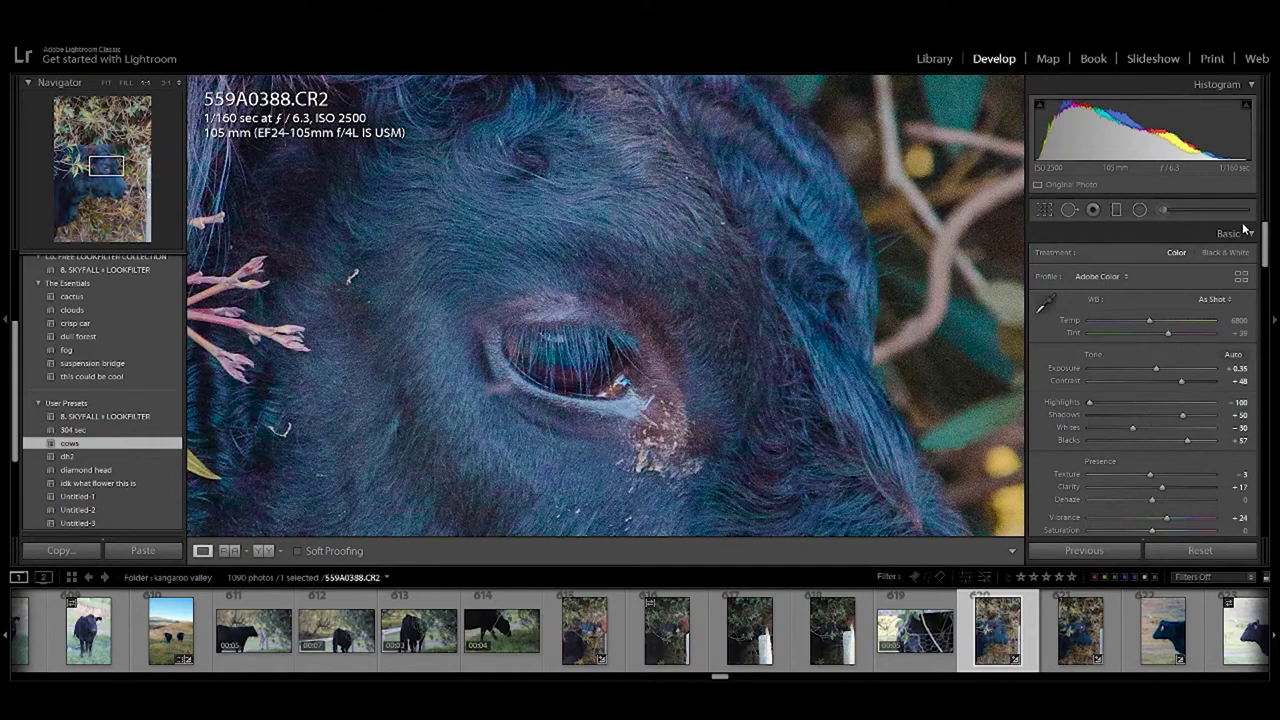
left_click(1165, 212)
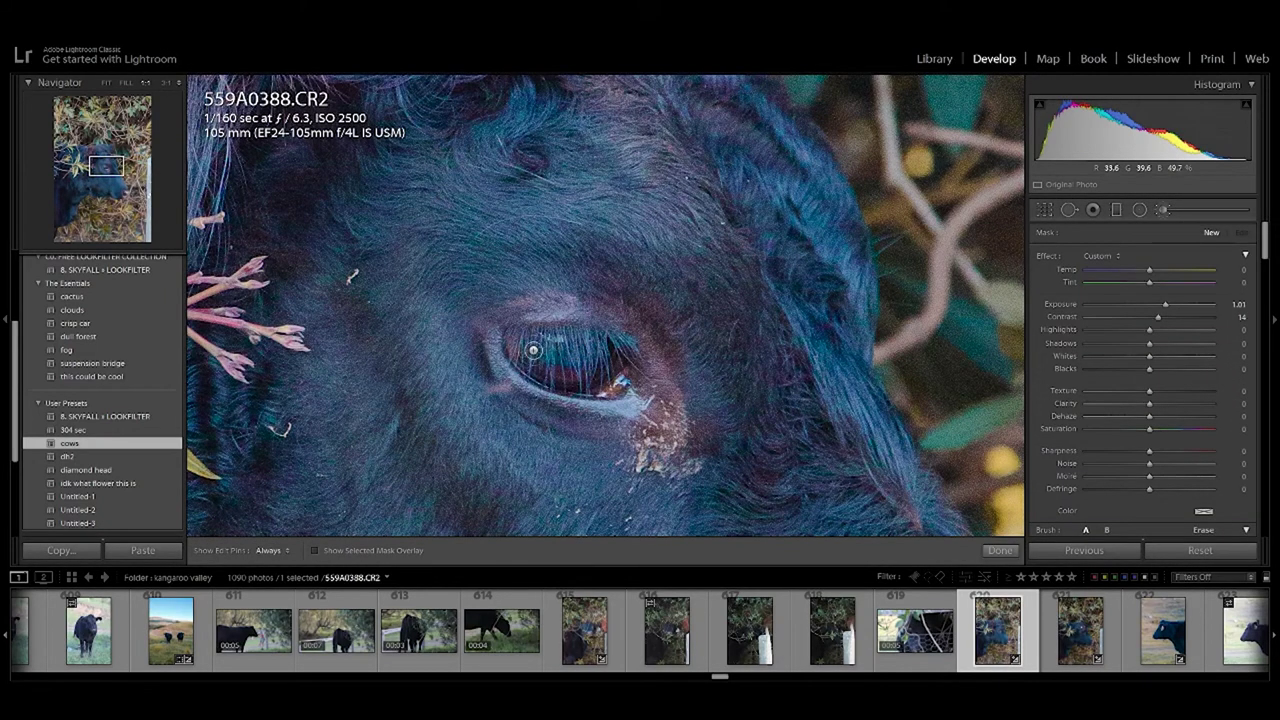
key("h")
mouse_move(564, 346)
left_mouse_down()
mouse_move(536, 360)
mouse_move(556, 339)
mouse_move(608, 362)
mouse_move(529, 350)
left_mouse_up()
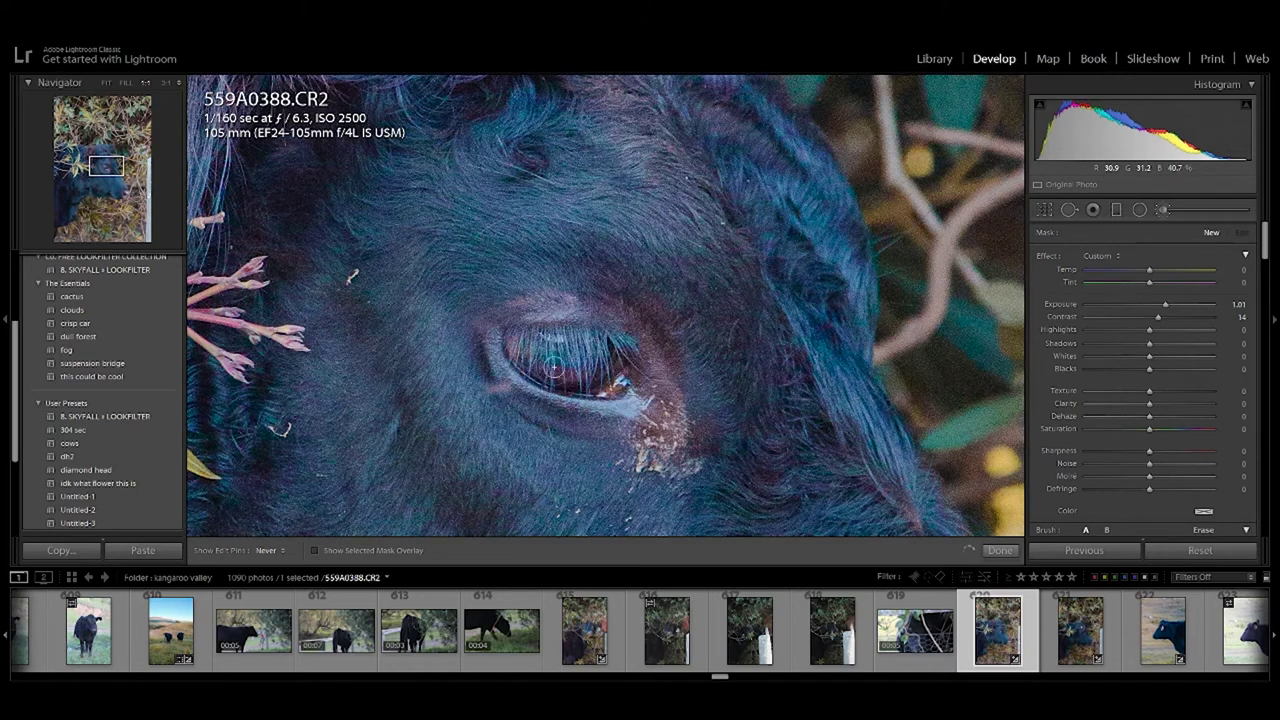
left_click_drag(529, 350, 570, 362)
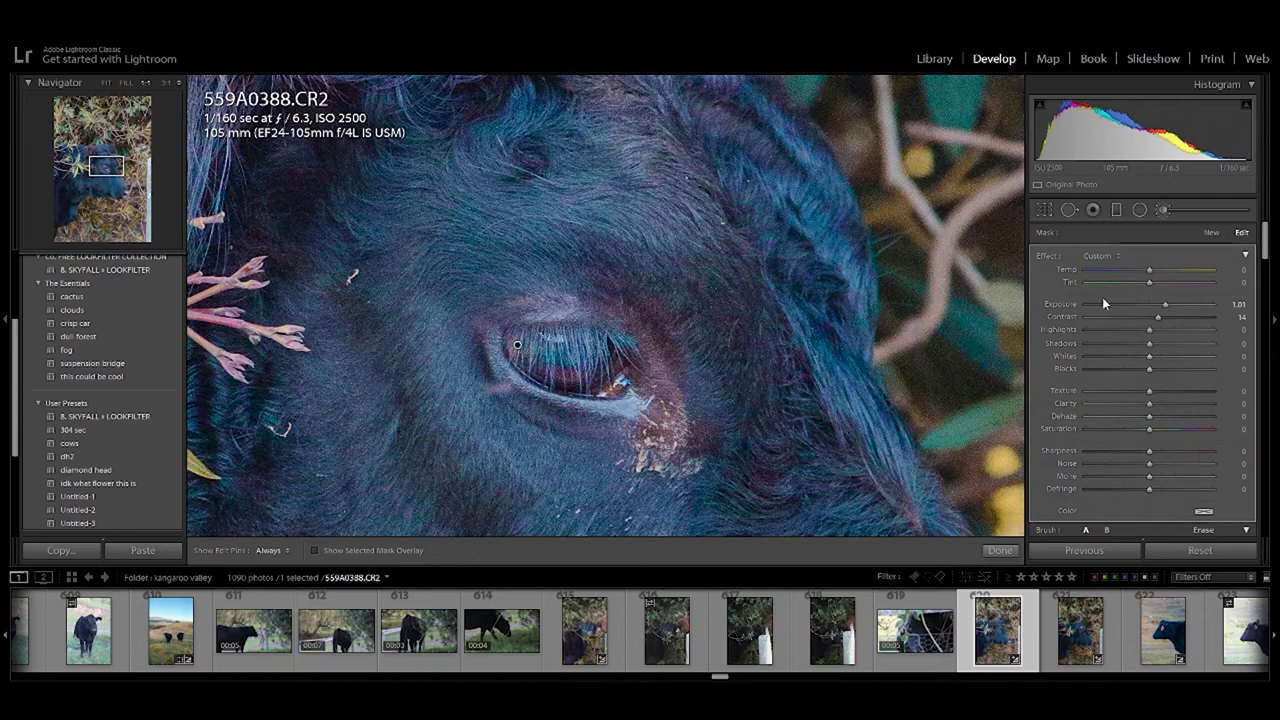
left_click_drag(1151, 305, 1078, 304)
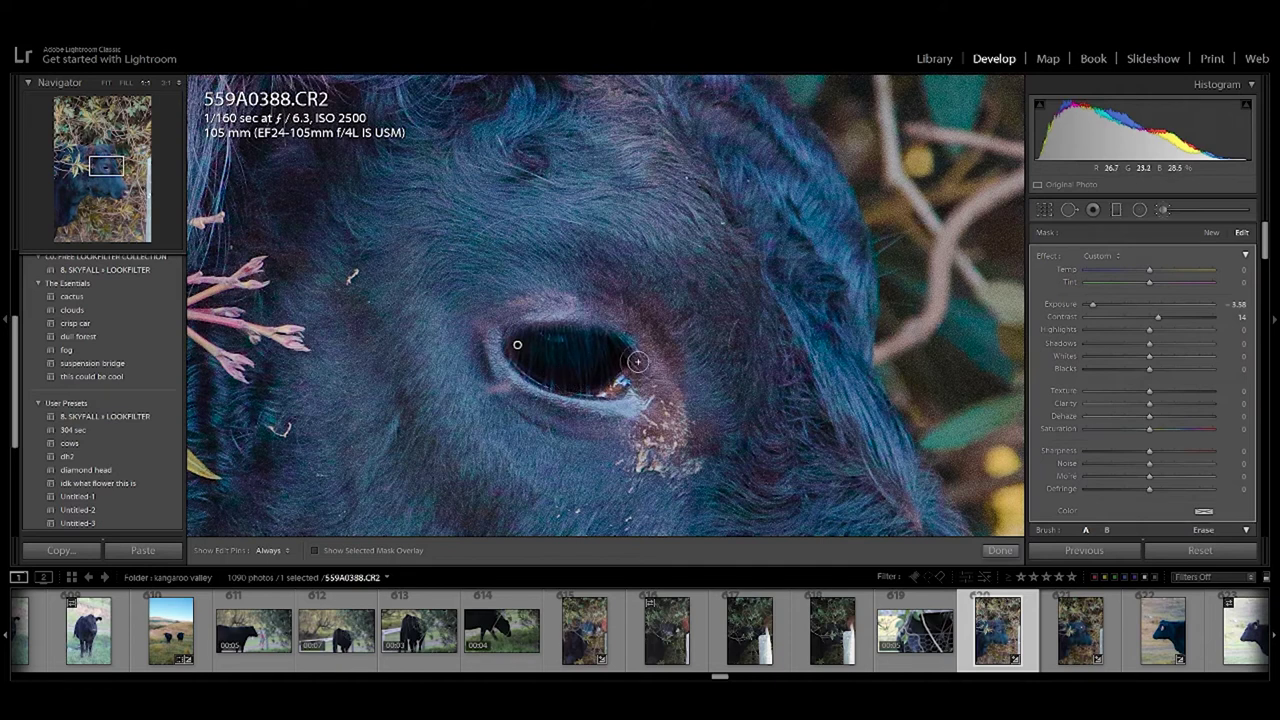
left_click(1164, 210)
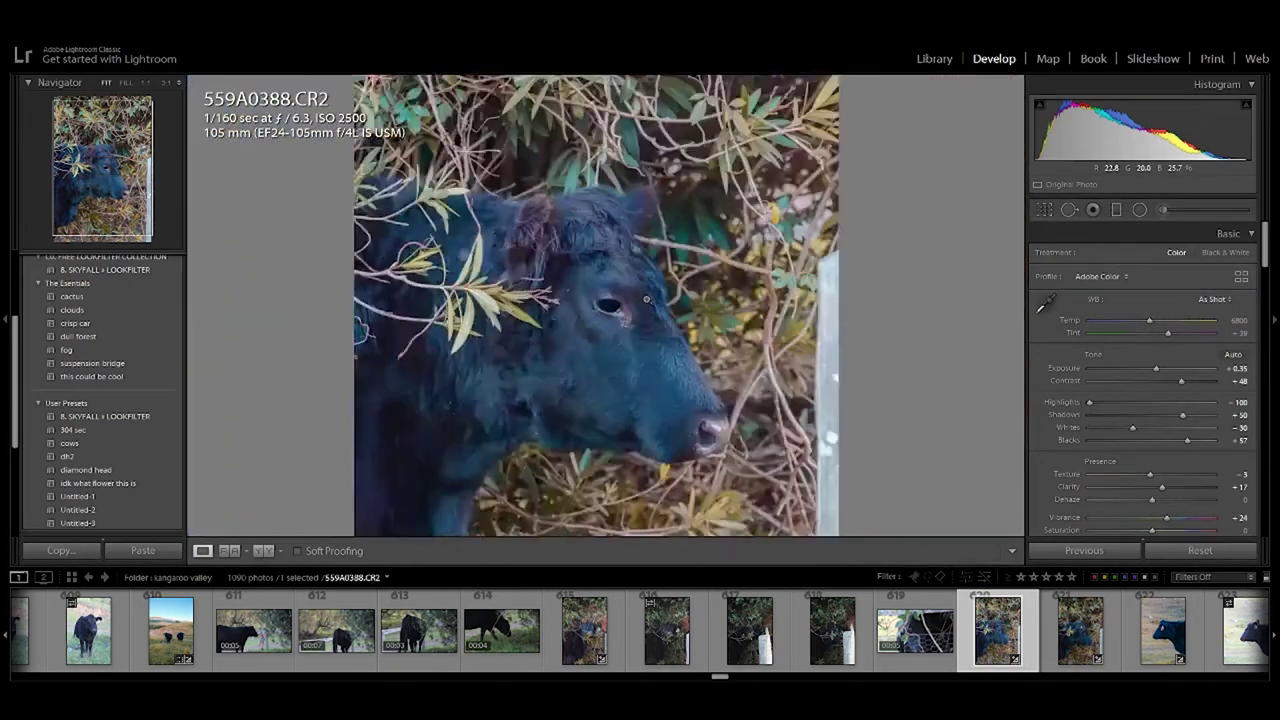
left_click(680, 311)
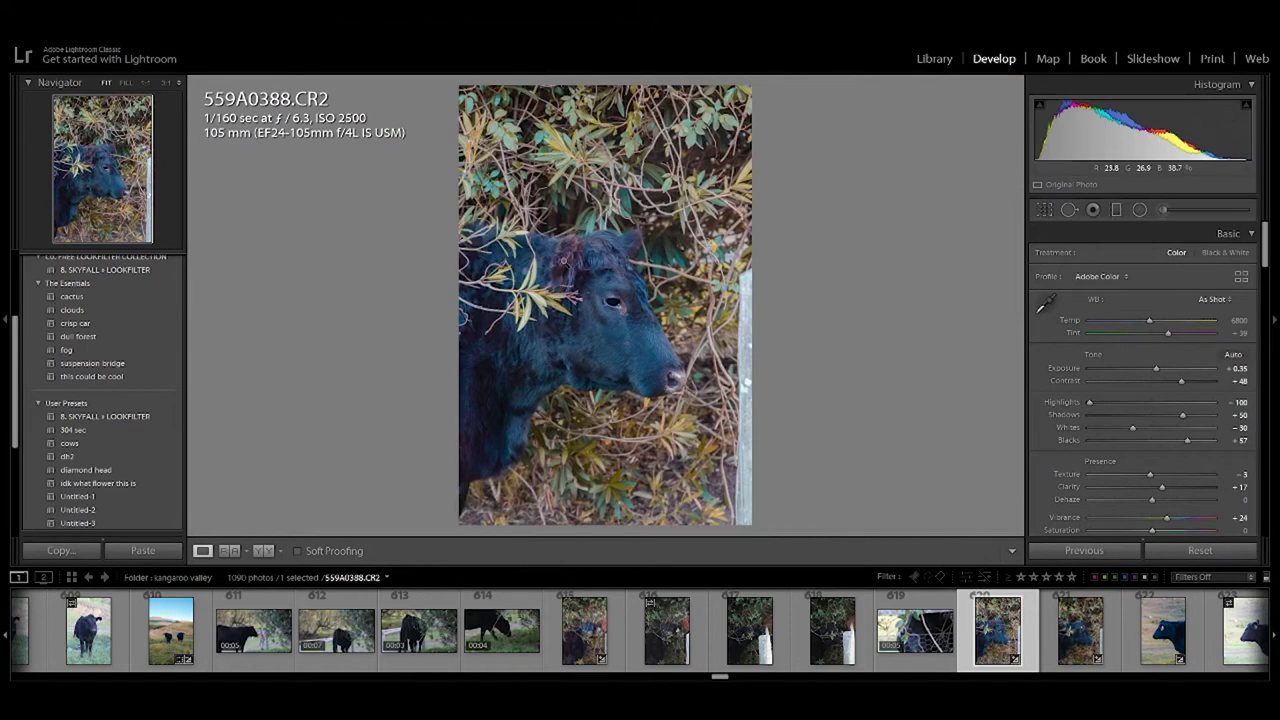
Export 559A0388 as one file and advance to the daisies photo 559A0392.
key("ctrl+shift+e")
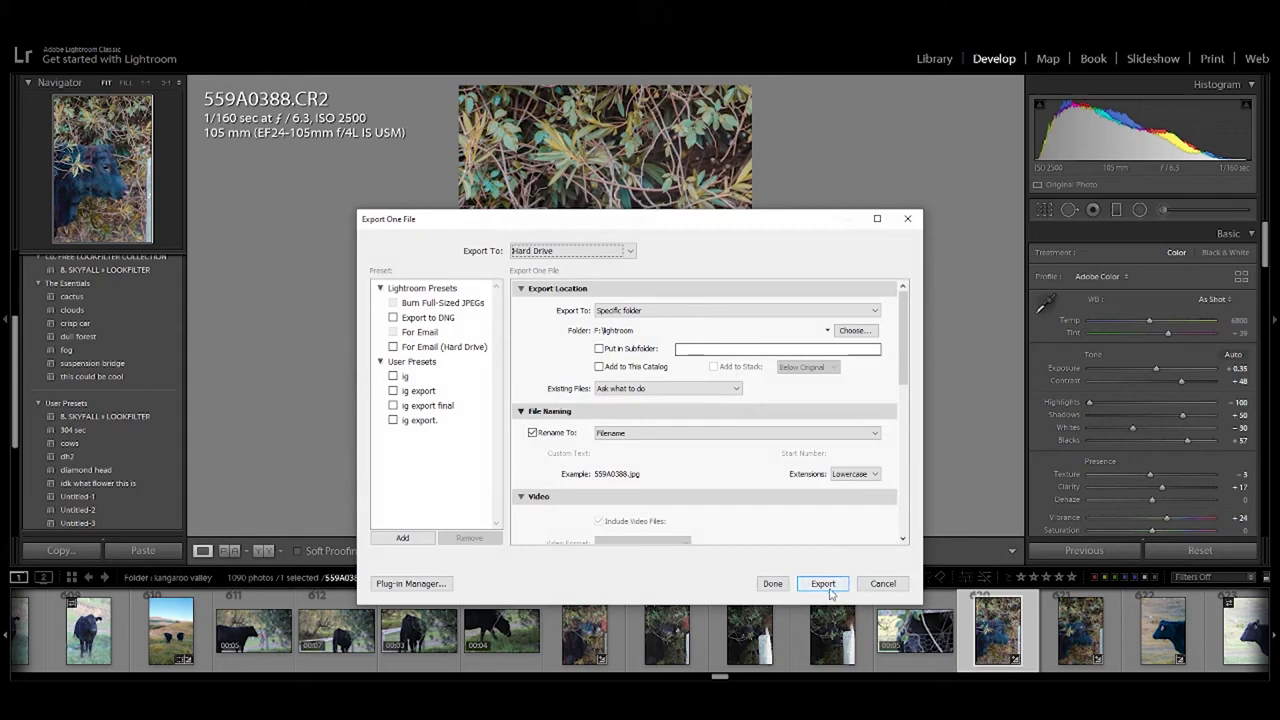
left_click(823, 583)
key("Right")
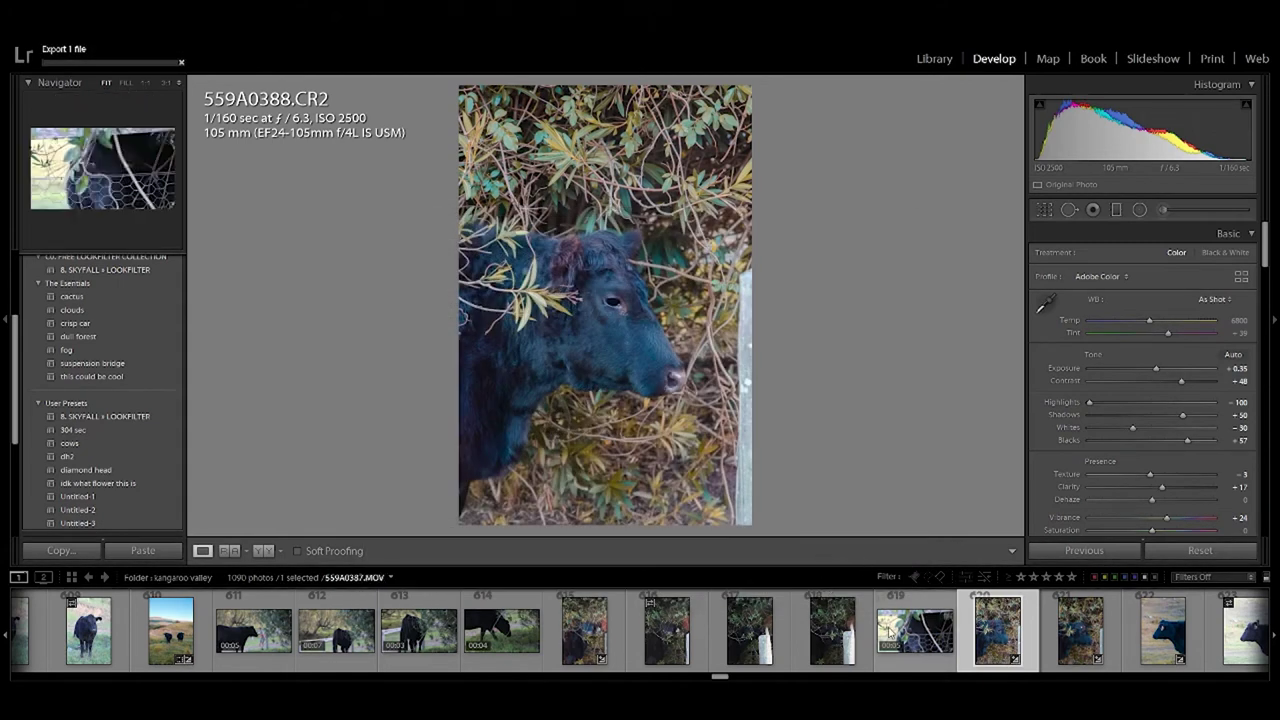
Set daisy photo 559A0392 to Exposure 0, export it, and advance to cow photo 559A0395.
key("Right")
key("Right")
key("Right")
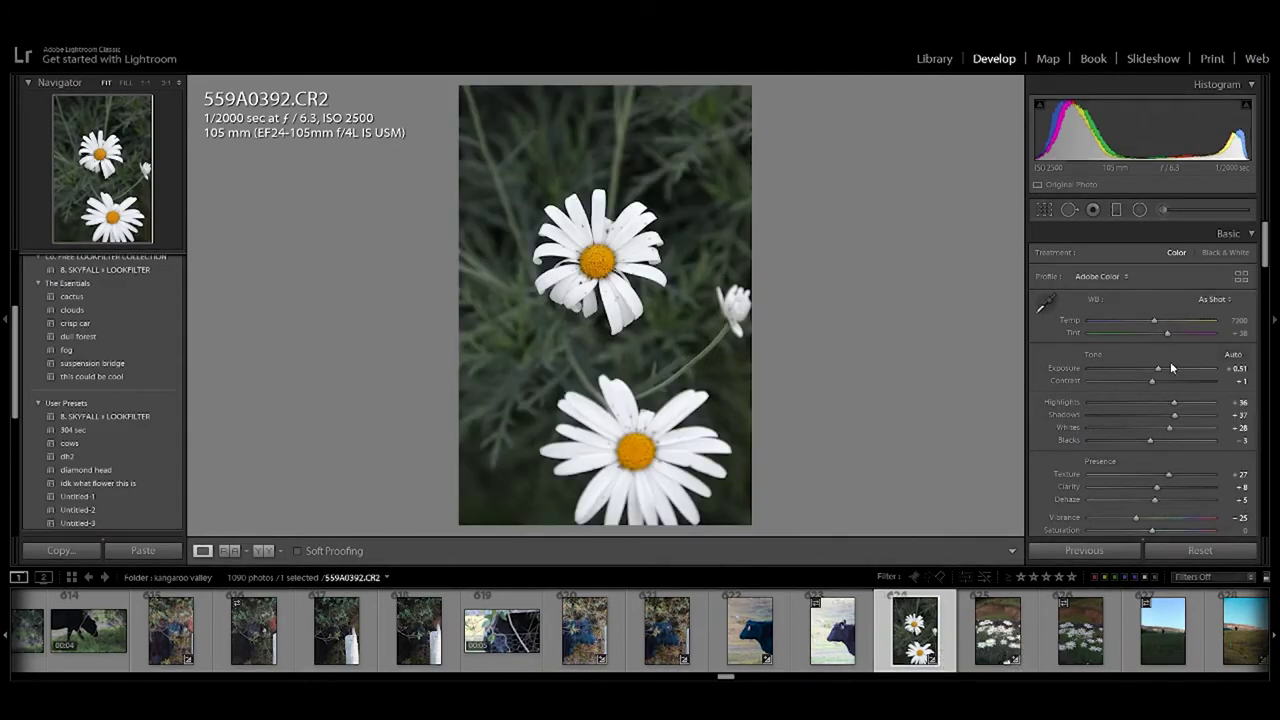
left_click_drag(1162, 368, 1155, 368)
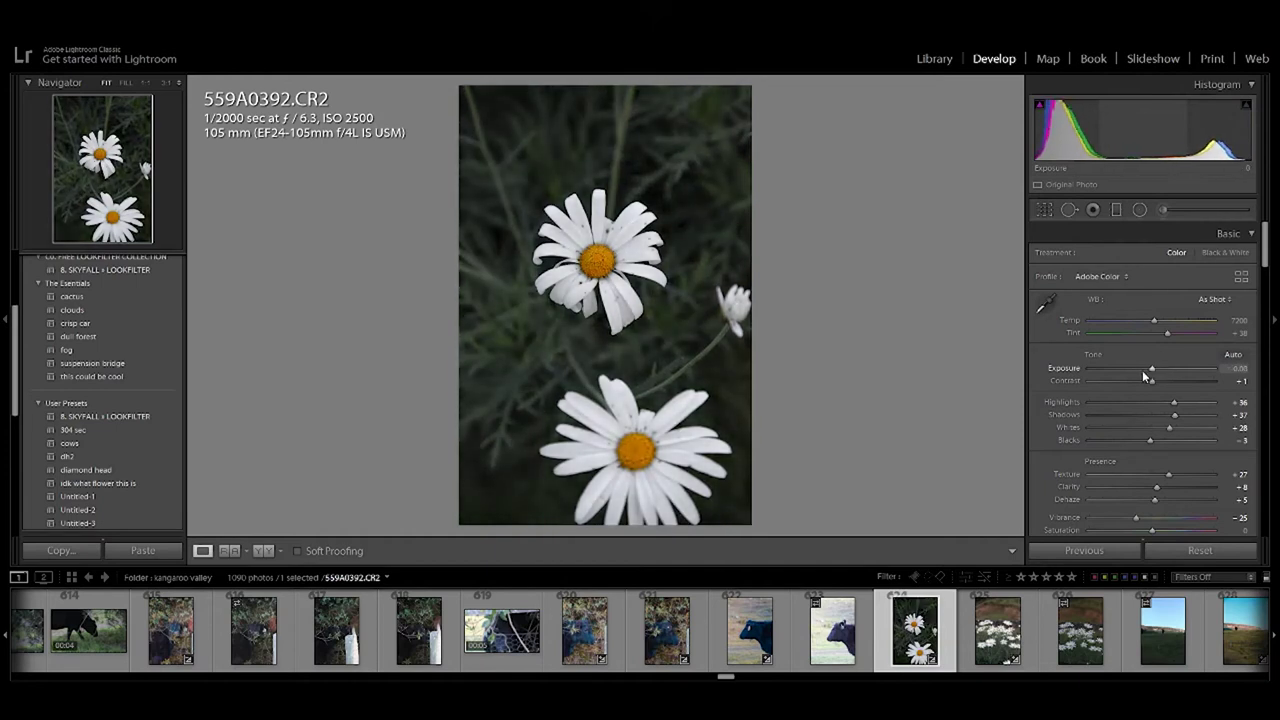
key("ctrl+shift+e")
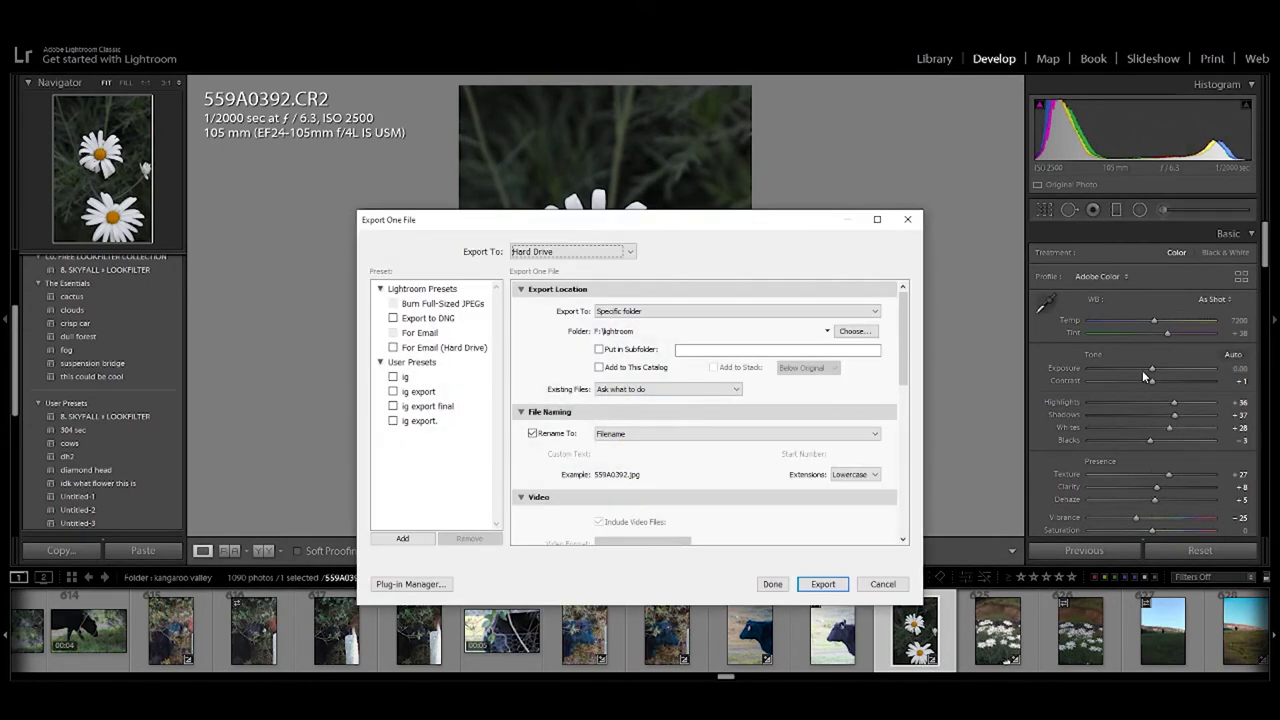
key("Return")
key("Return")
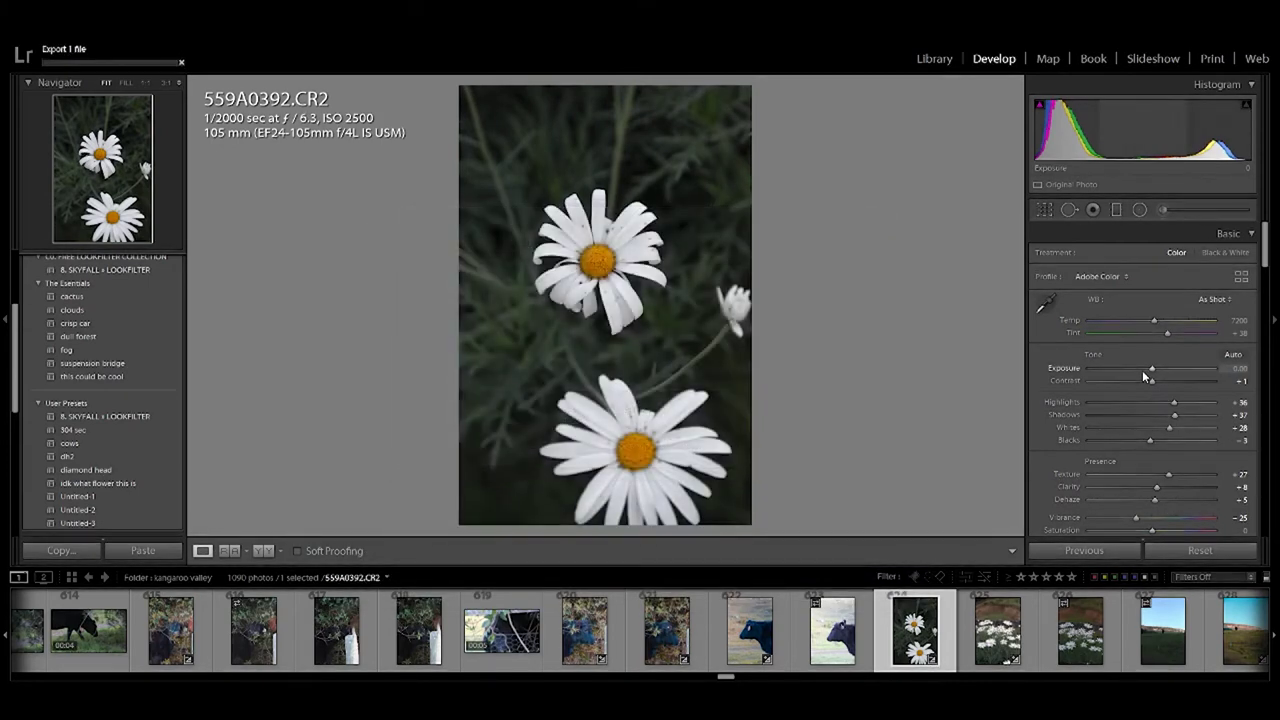
key("Right")
key("Right")
key("Right")
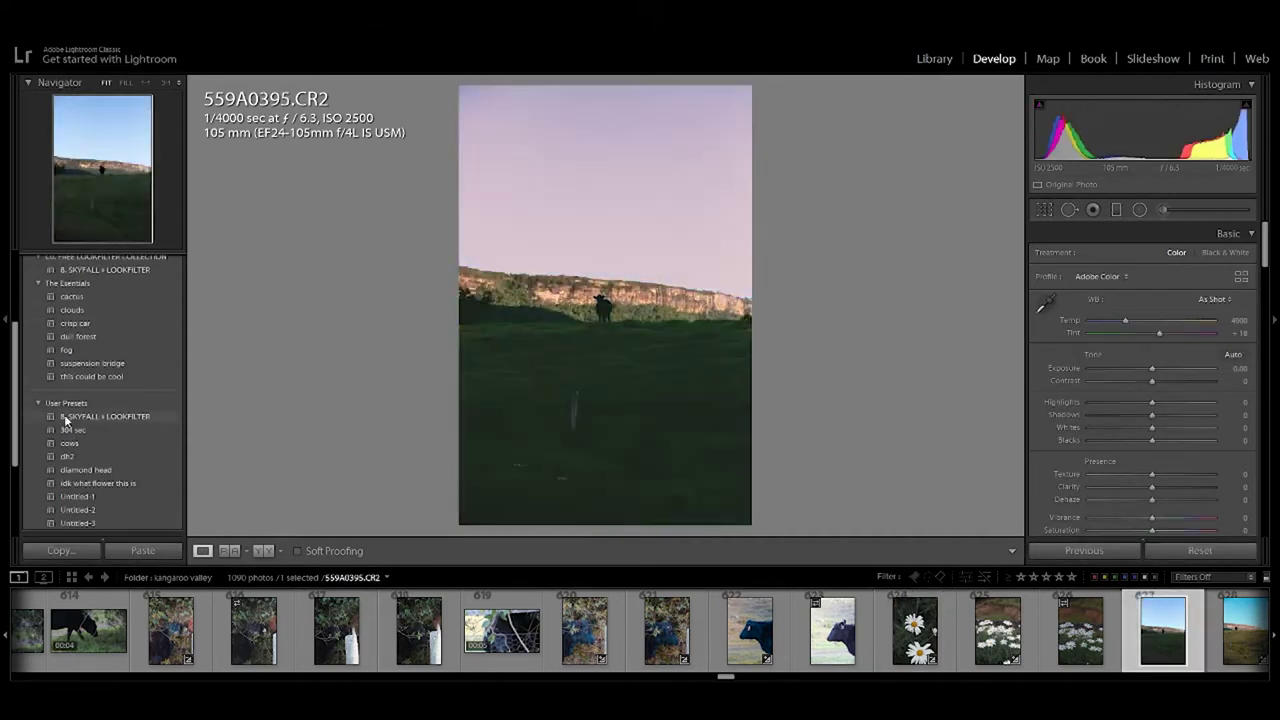
Apply the 'cows' preset to 559A0395, warm its Temp, and zoom 1:1 on the cow for brushing.
left_click(86, 443)
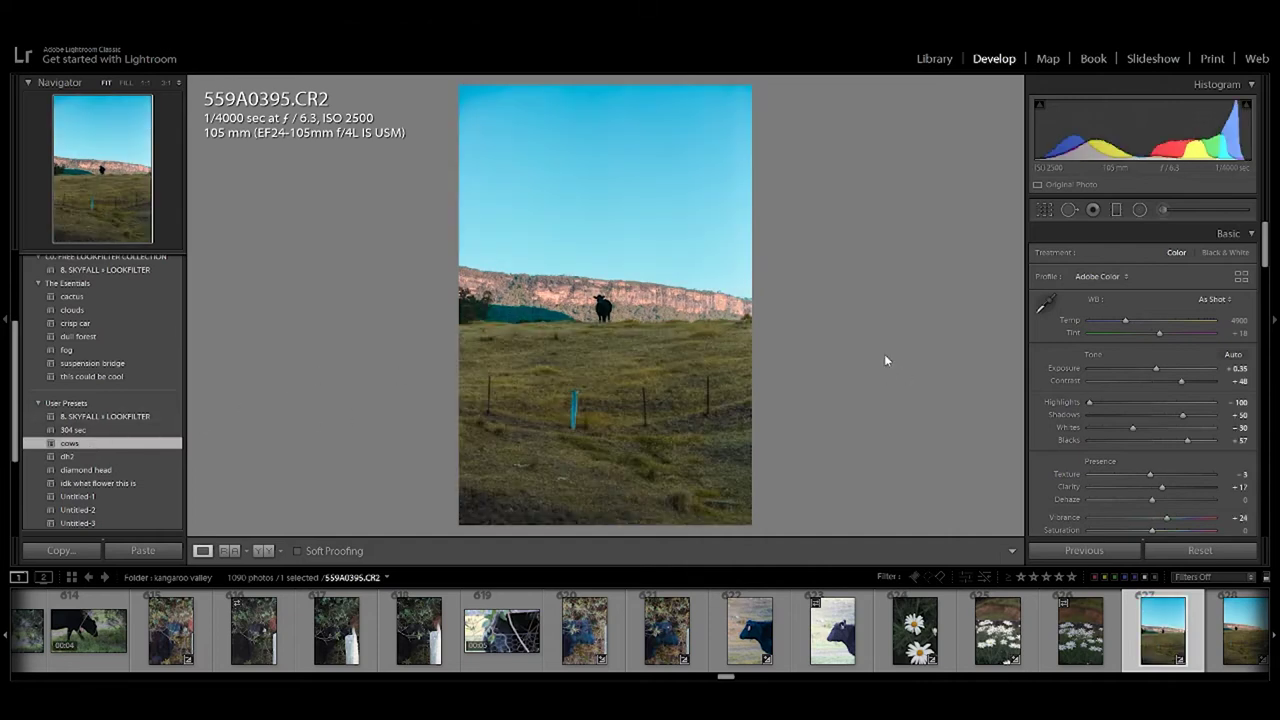
left_click_drag(1127, 321, 1136, 320)
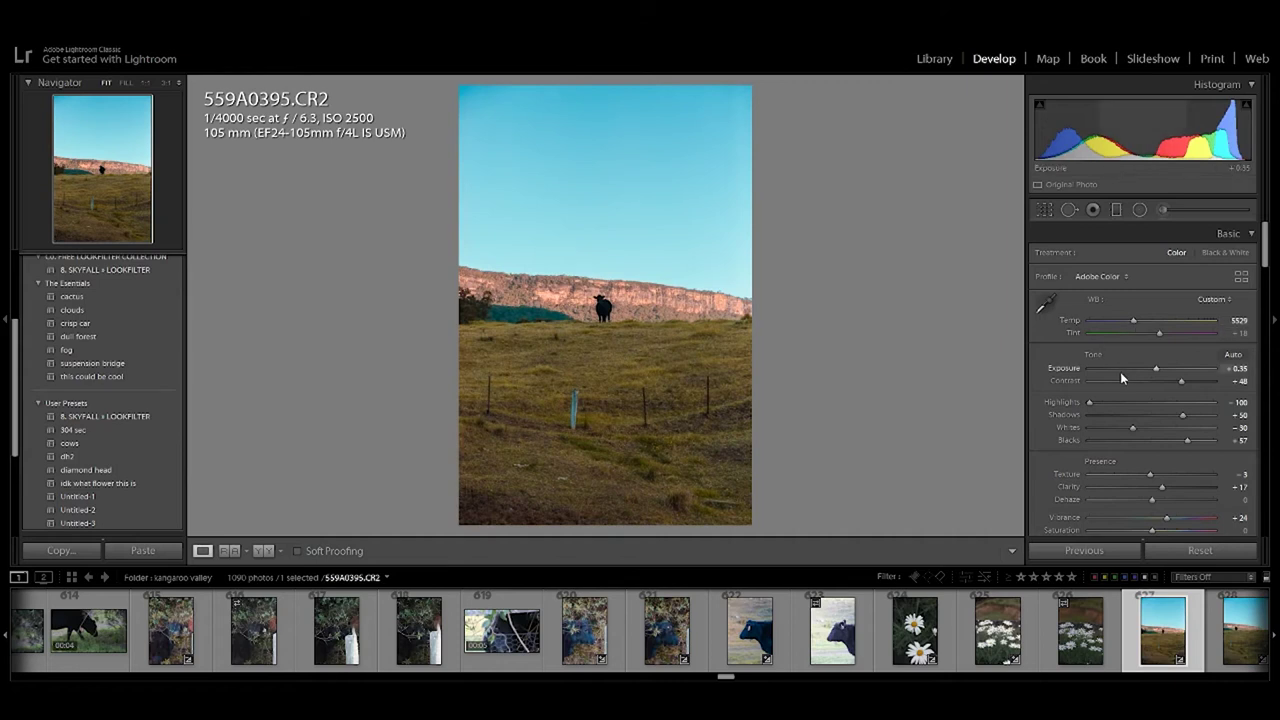
left_click(610, 300)
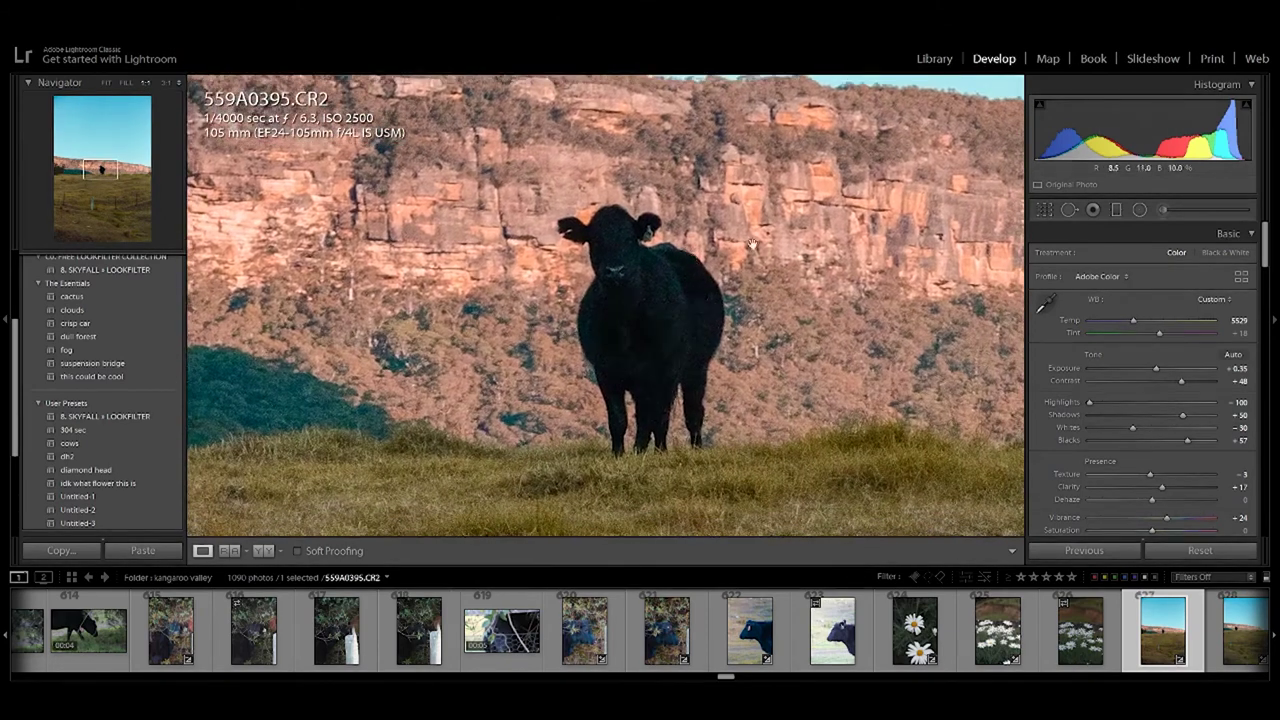
left_click(1164, 209)
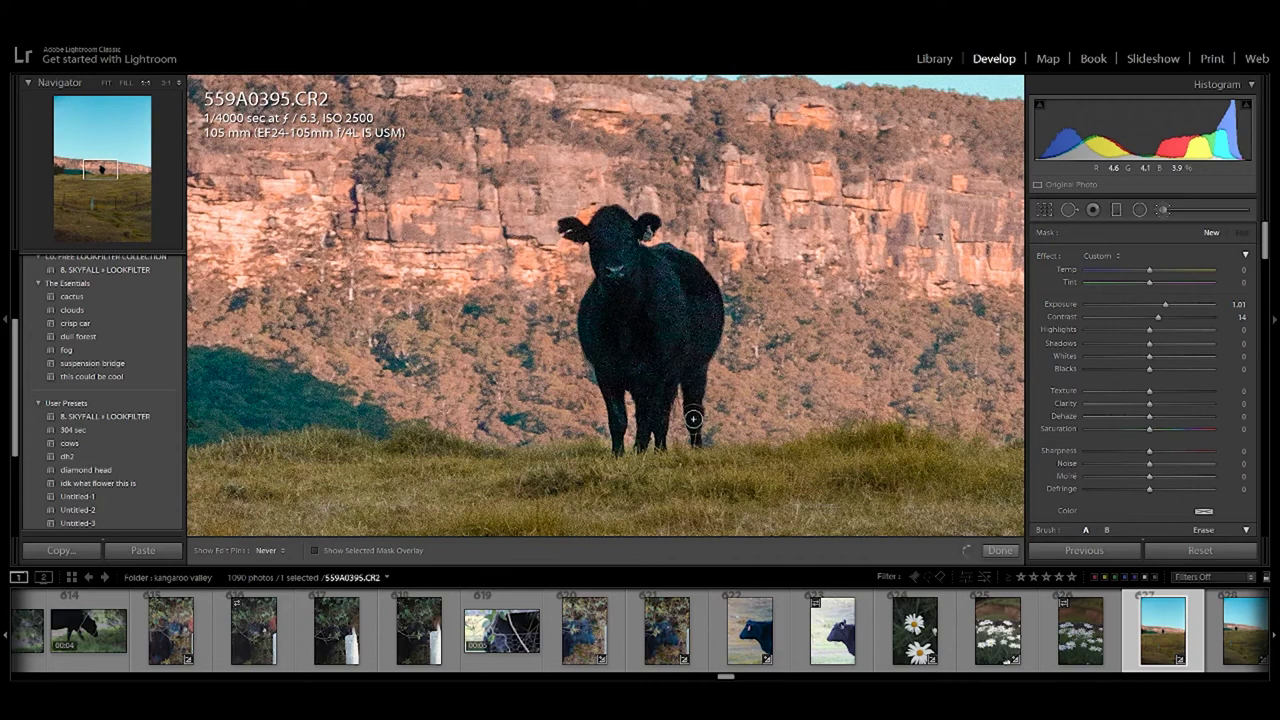
Brush a cow mask with Contrast −48, Whites 39, Blacks 54, plus adjusted Highlights and Shadows.
key("h")
left_click_drag(746, 378, 760, 420)
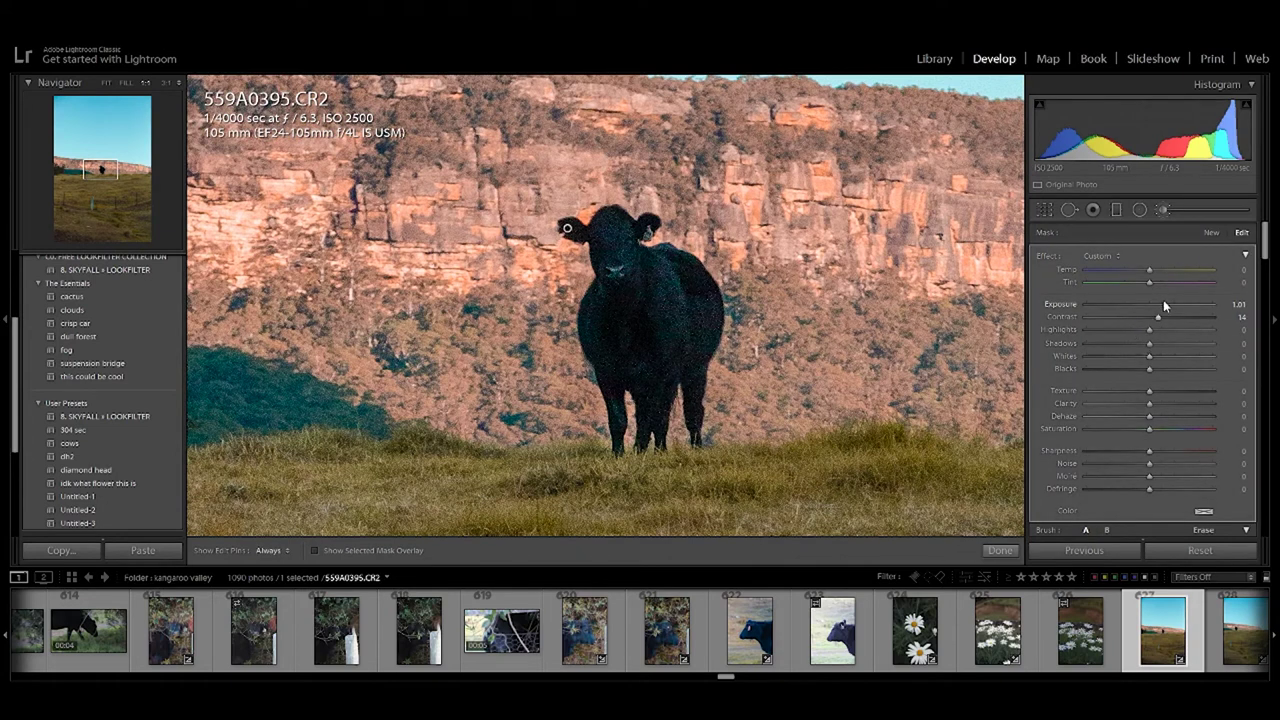
mouse_move(1181, 315)
left_mouse_down()
mouse_move(1196, 311)
mouse_move(1118, 316)
left_mouse_up()
mouse_move(1156, 331)
left_mouse_down()
mouse_move(1176, 319)
mouse_move(1068, 319)
mouse_move(1188, 316)
mouse_move(1188, 348)
mouse_move(1191, 337)
mouse_move(1176, 340)
left_mouse_up()
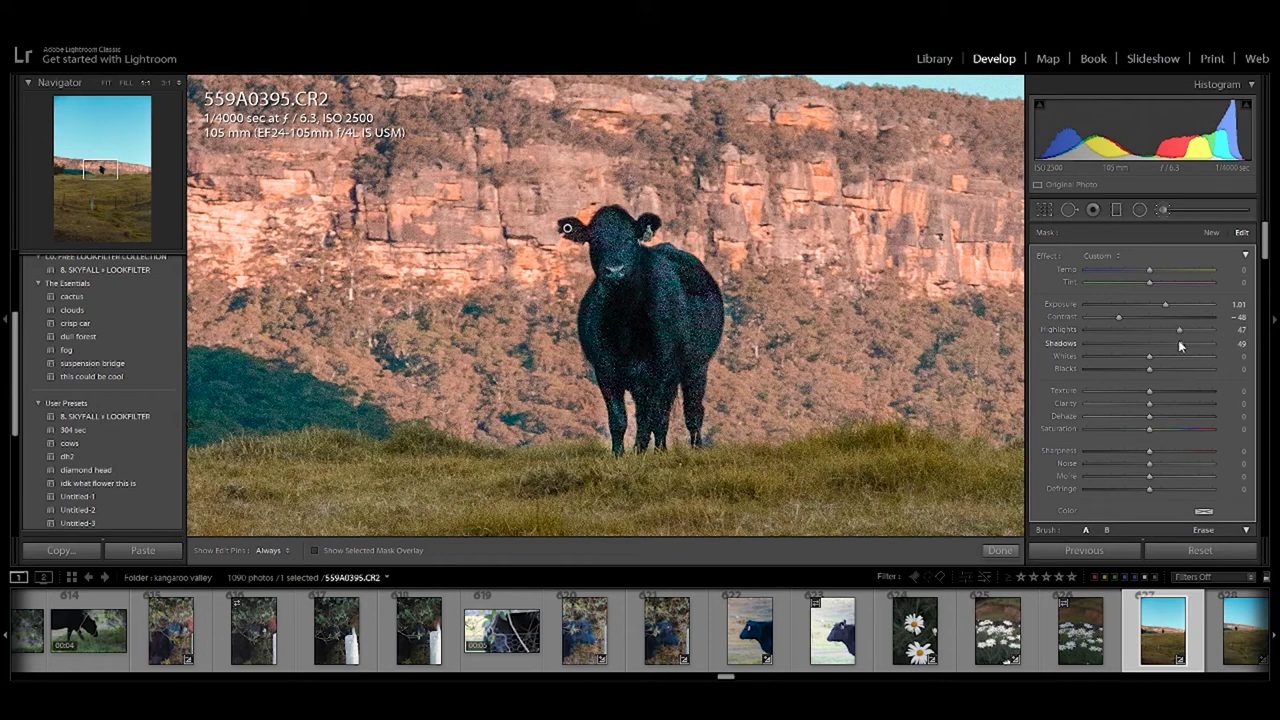
left_click_drag(1168, 340, 1142, 340)
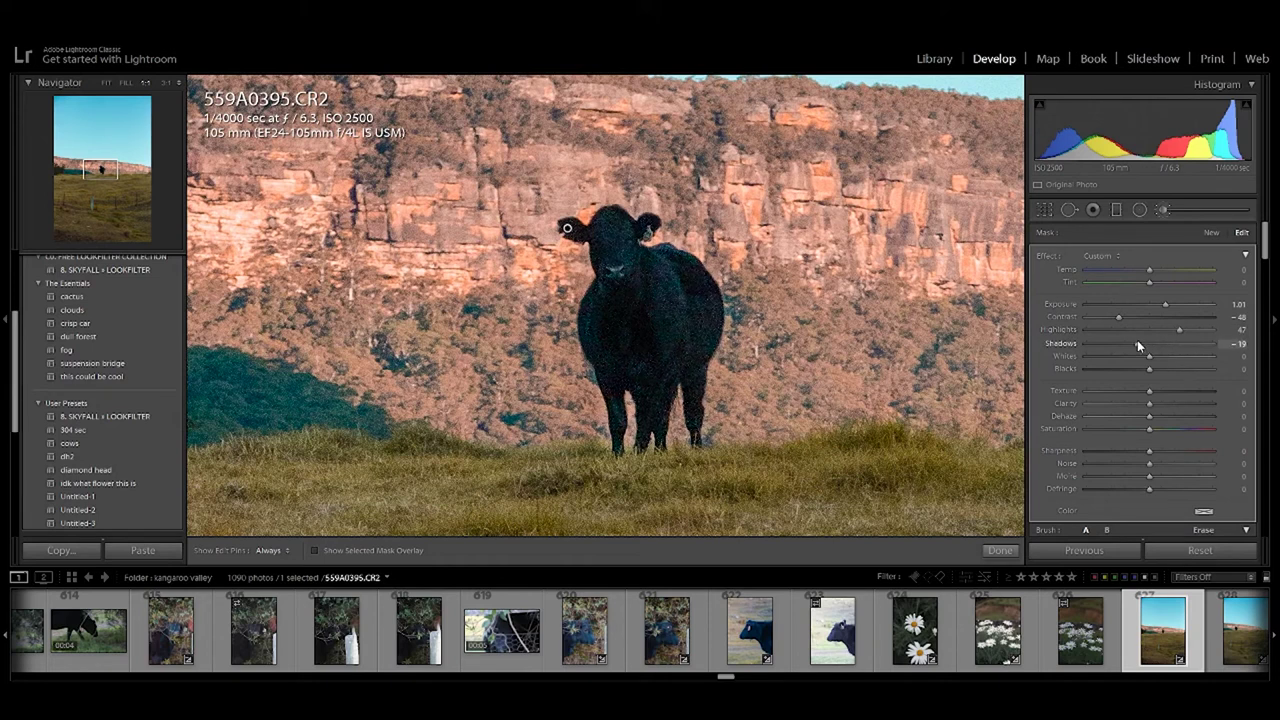
left_click_drag(1204, 344, 1207, 338)
left_click(1168, 362)
left_click_drag(1195, 360, 1184, 357)
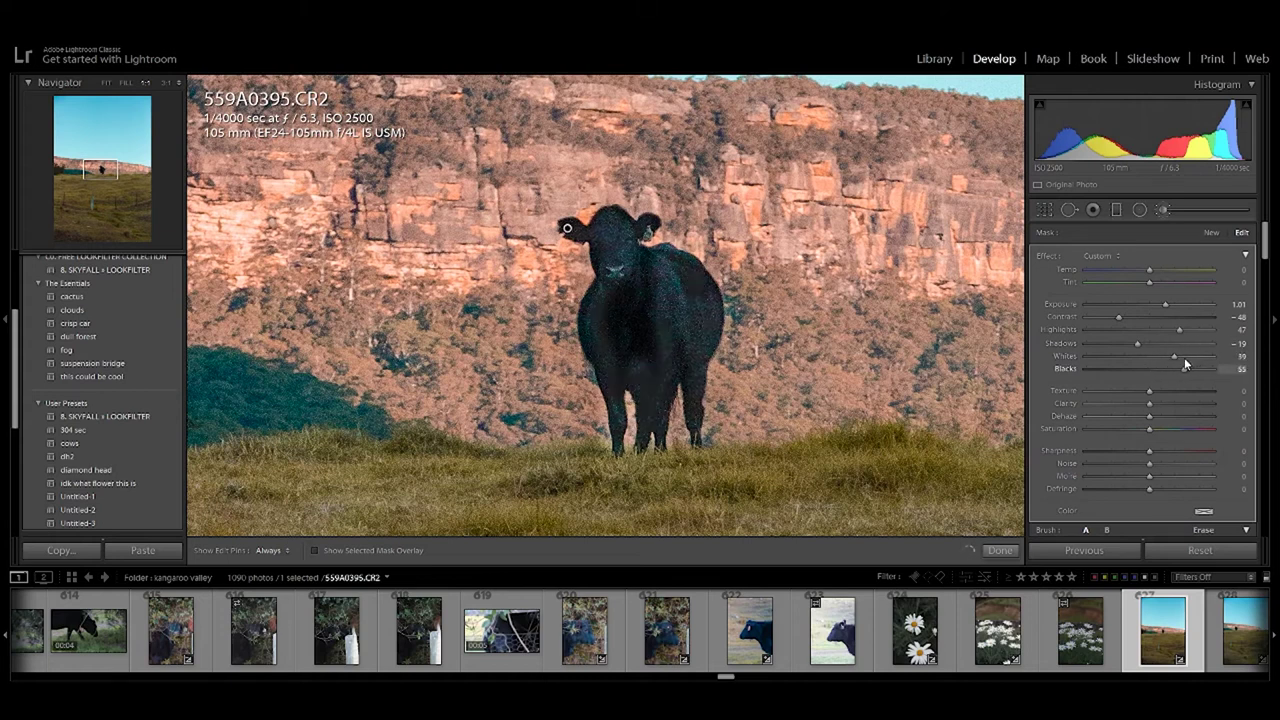
left_click(999, 550)
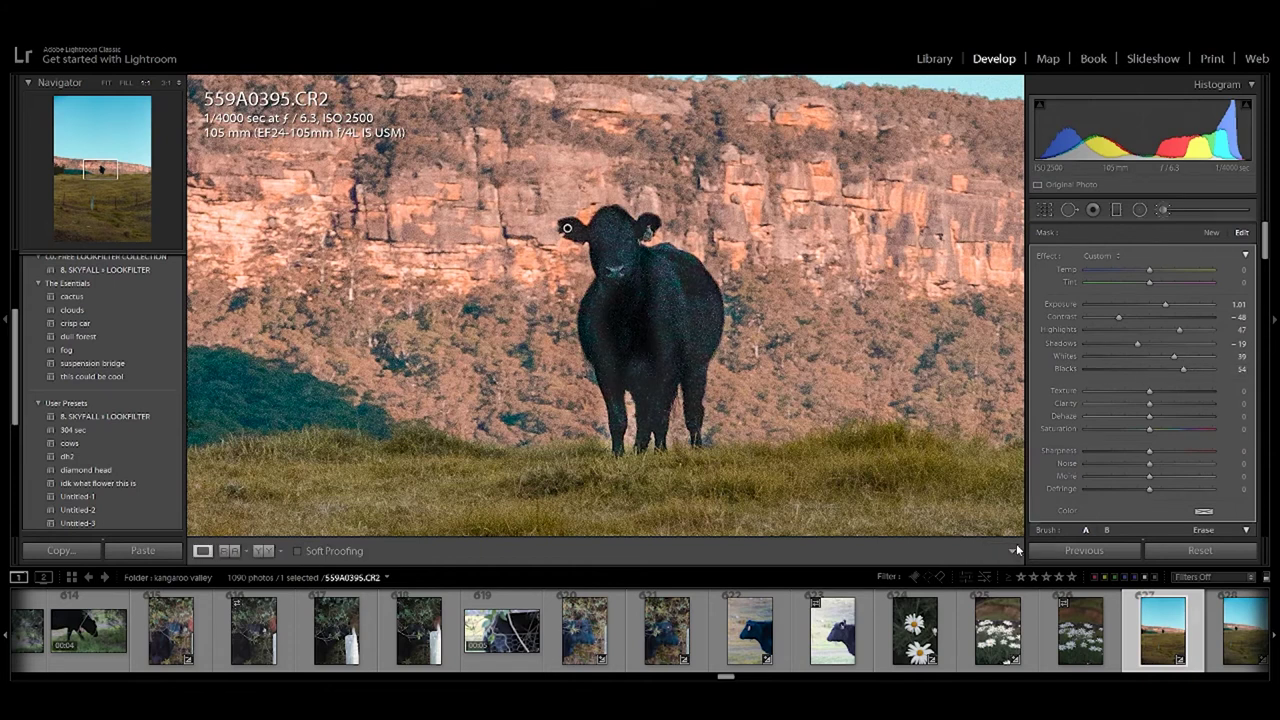
Export the hillside cow photo 559A0395 as a JPEG.
left_click(723, 347)
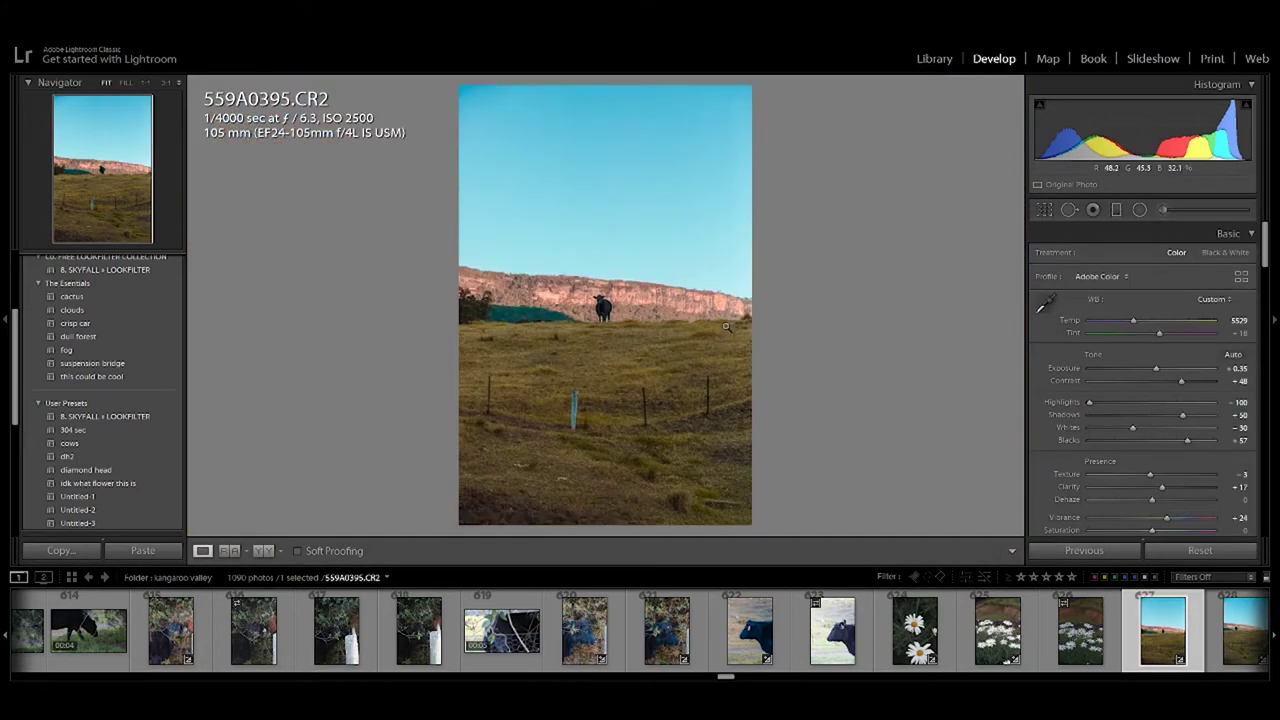
key("ctrl+shift+e")
key("Return")
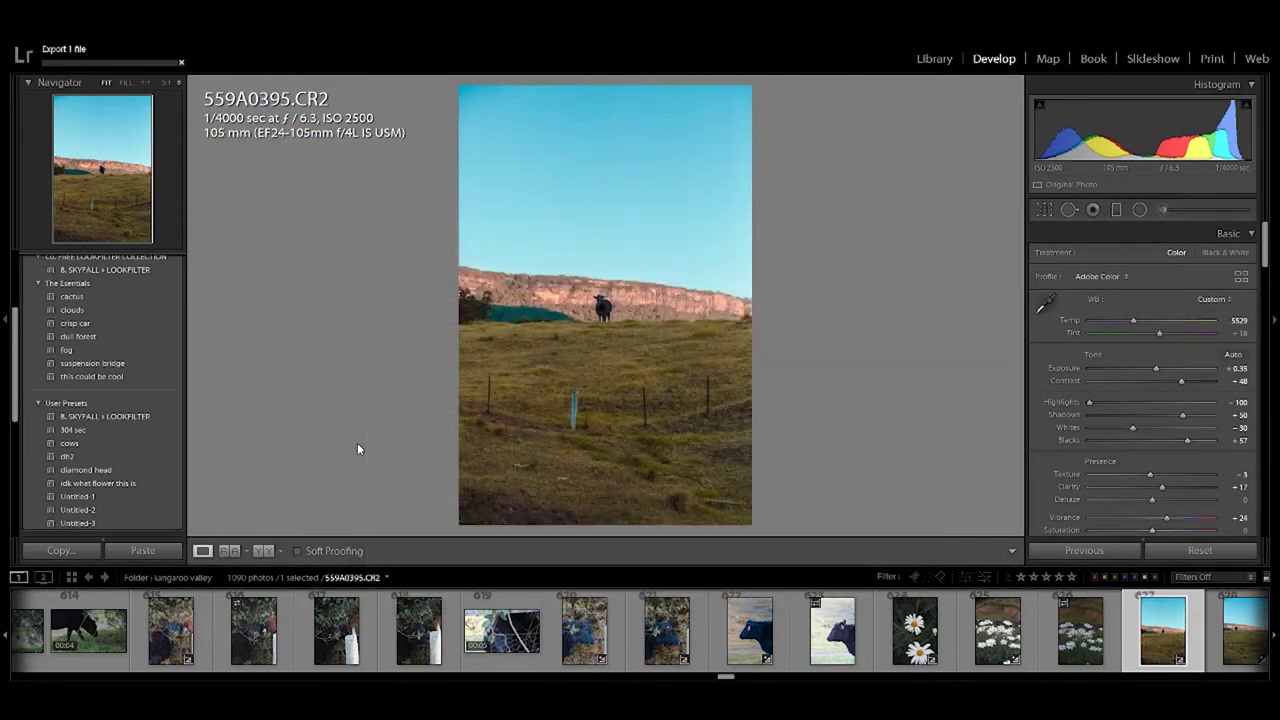
Open the cow side-profile photo and zoom in to check its ear tag.
left_click(737, 632)
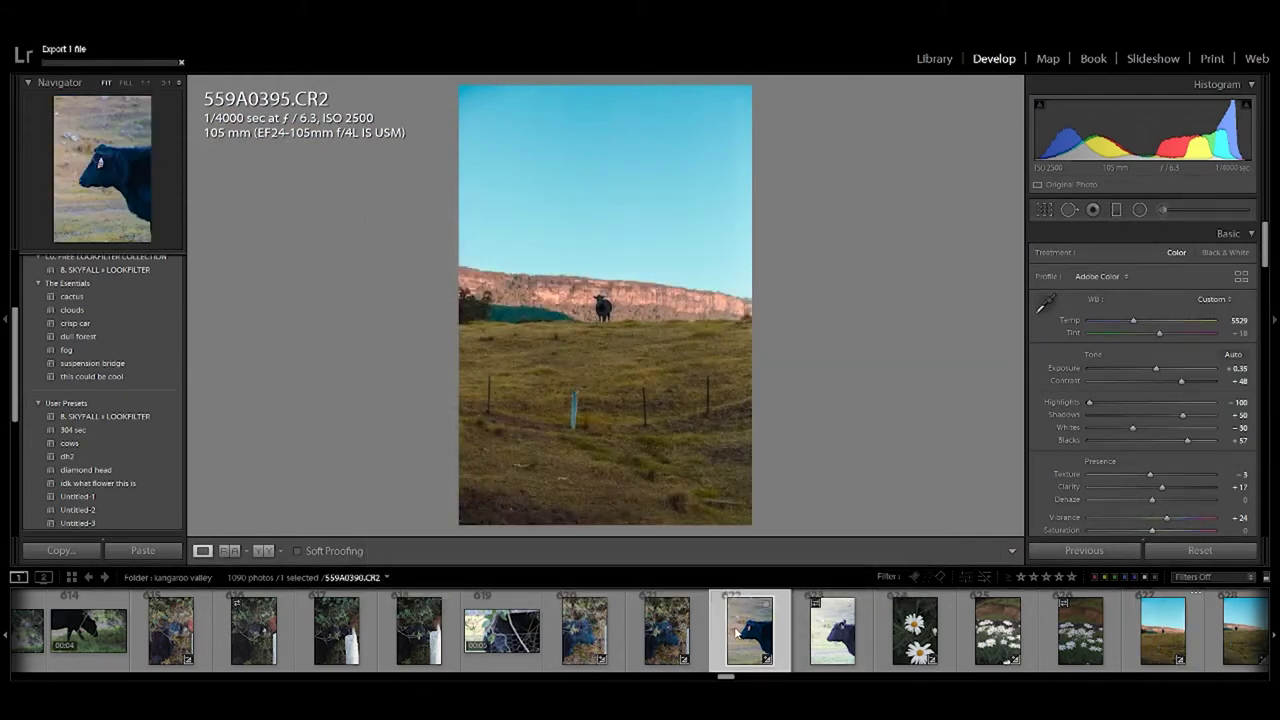
left_click(586, 272)
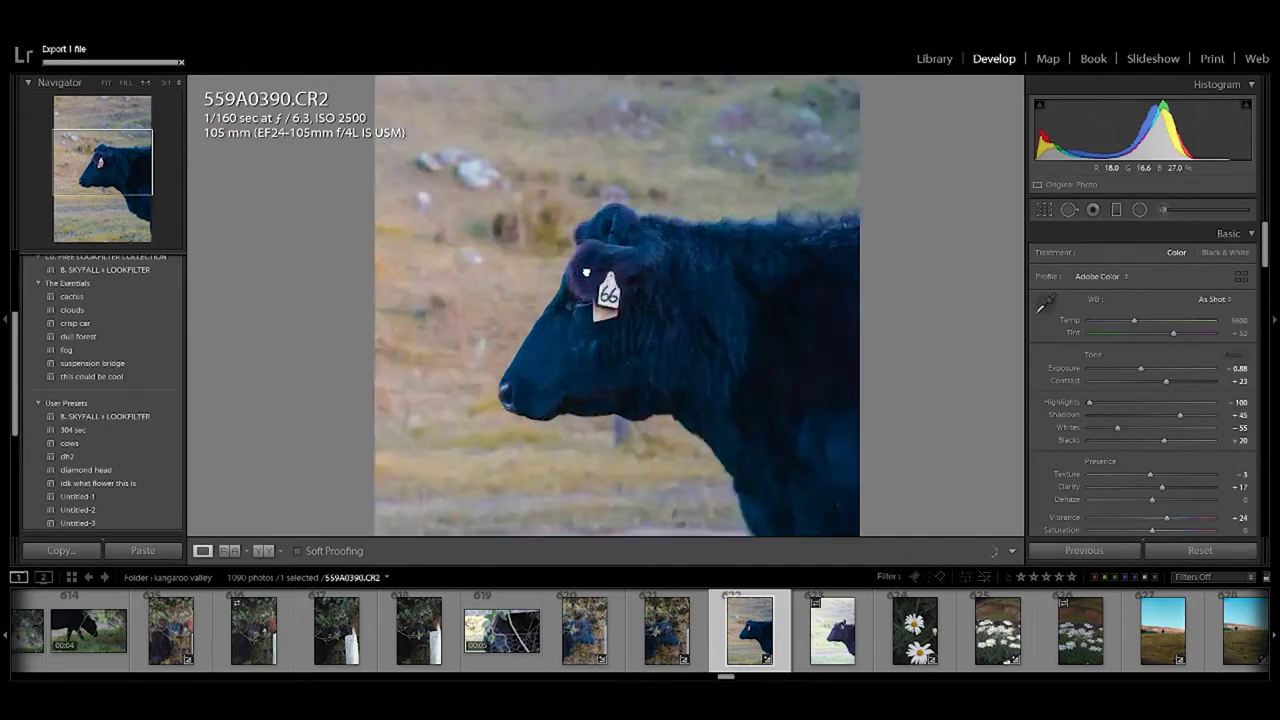
left_click_drag(586, 272, 487, 232)
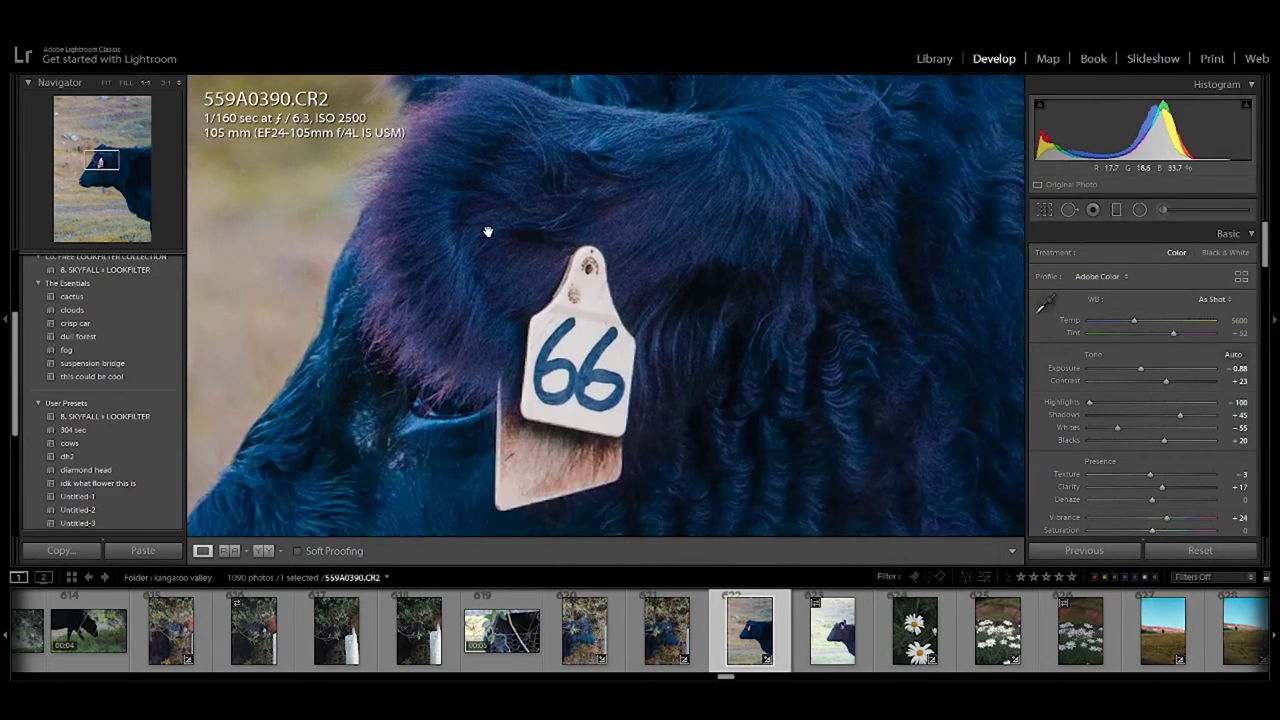
left_click(487, 232)
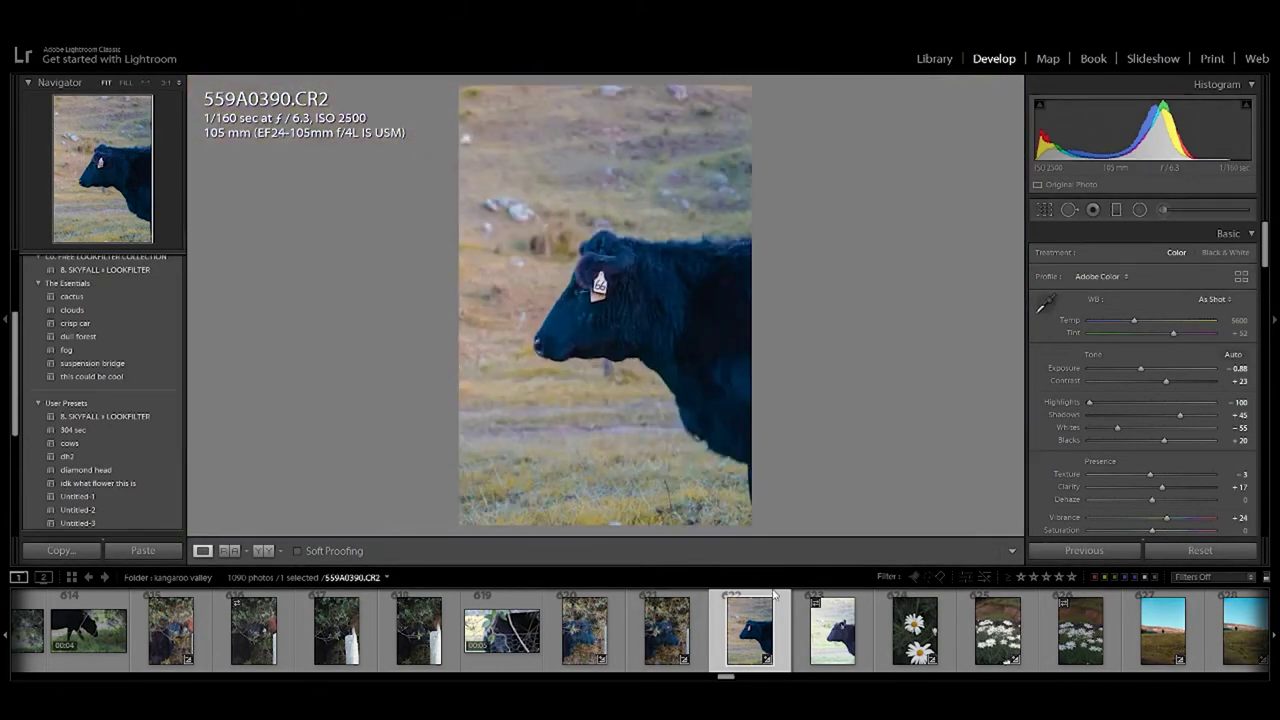
Open the dusk hills photo 559A0404 from further along the filmstrip.
scroll(1100, 628, "down", 3)
scroll(1100, 628, "down", 3)
scroll(1100, 628, "down", 3)
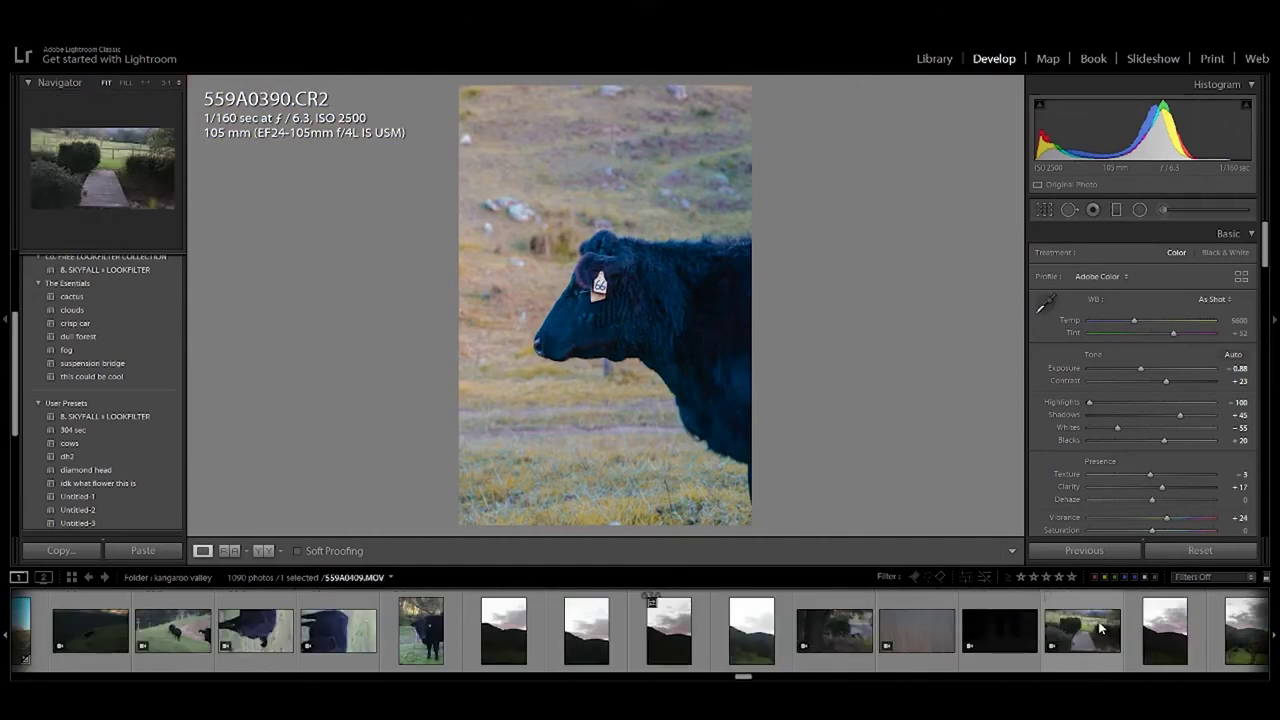
left_click(661, 627)
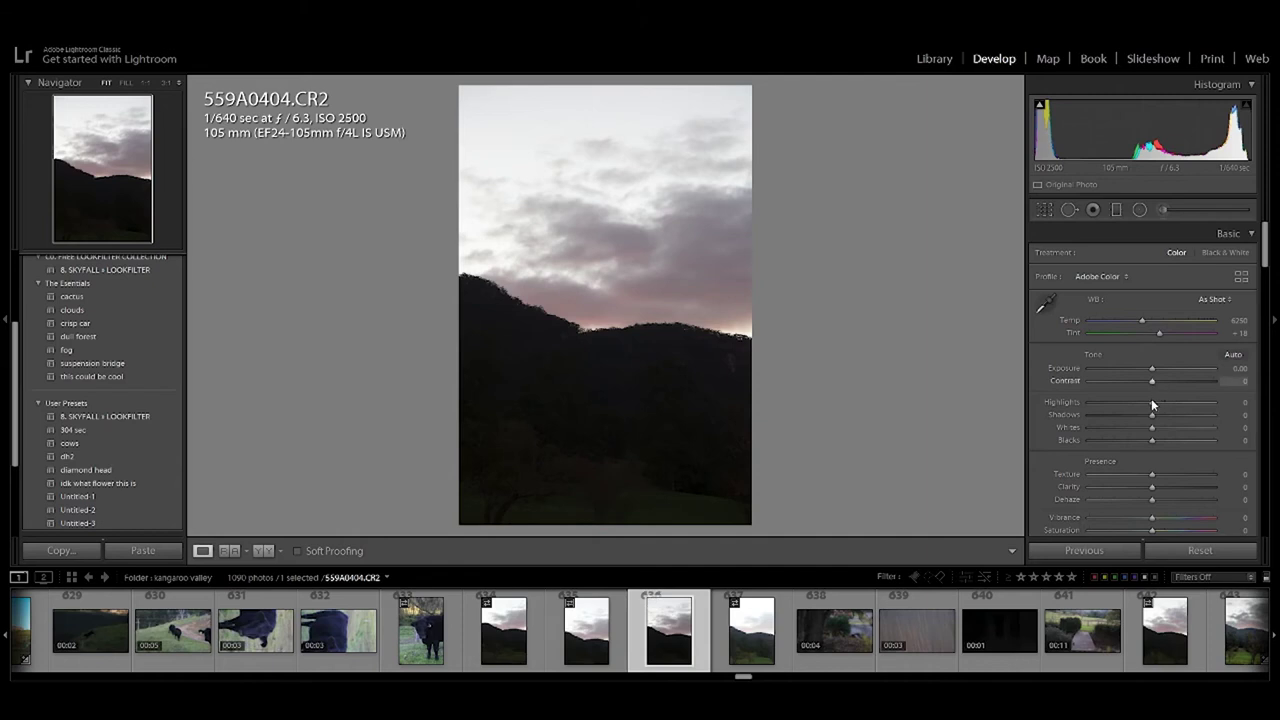
Give 559A0404 Shadows +100, Contrast +41, Exposure +0.13 and Whites +12.
left_click_drag(1152, 421, 1249, 399)
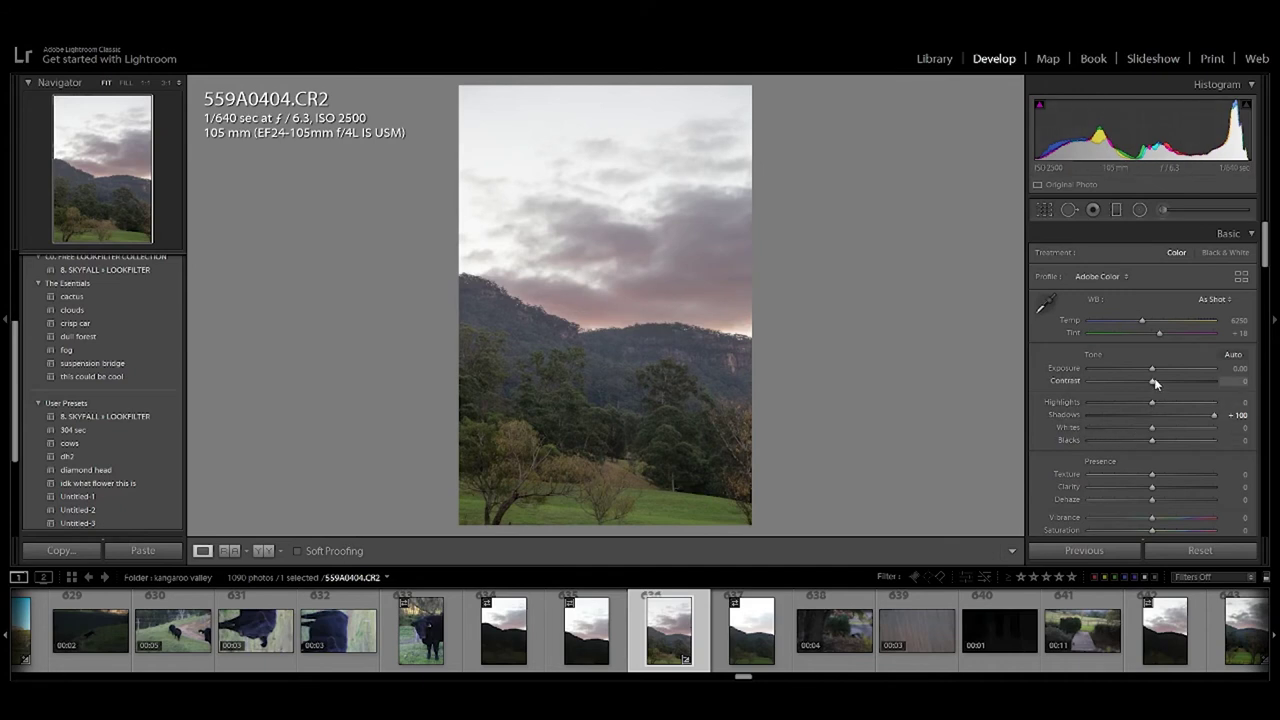
left_click_drag(1155, 382, 1179, 373)
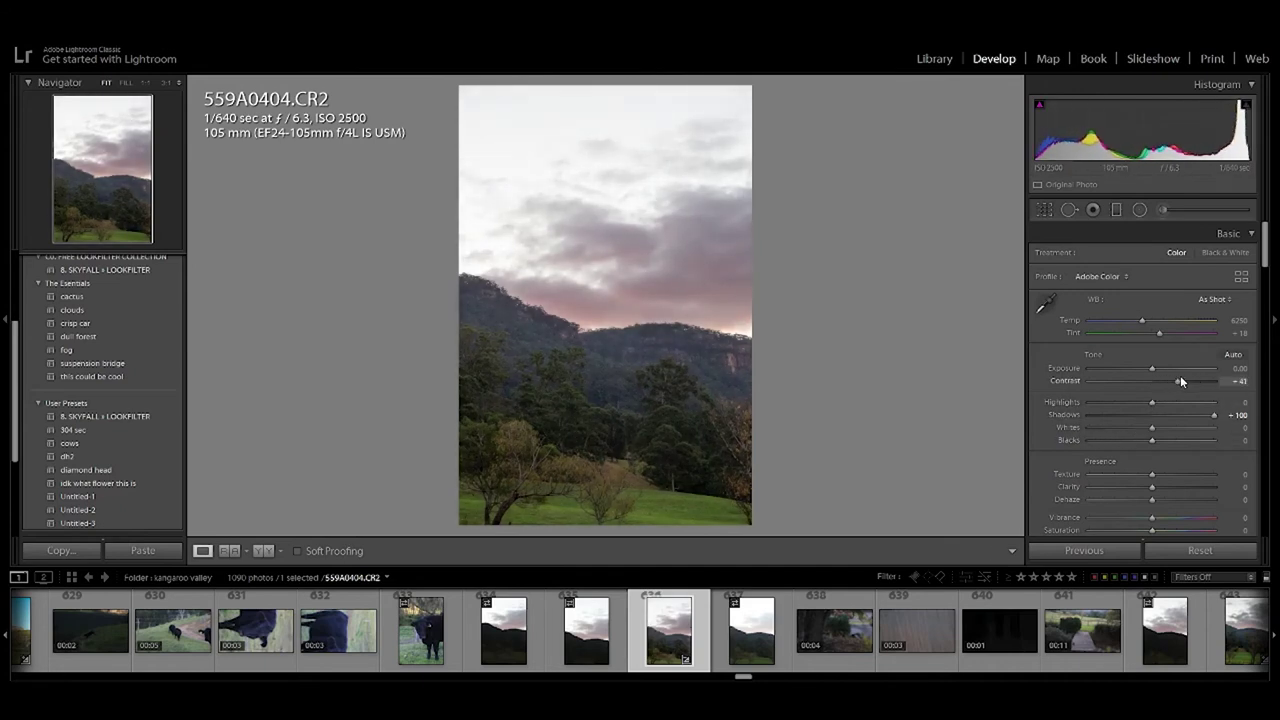
mouse_move(1157, 368)
left_mouse_down()
mouse_move(1185, 366)
mouse_move(1153, 369)
left_mouse_up()
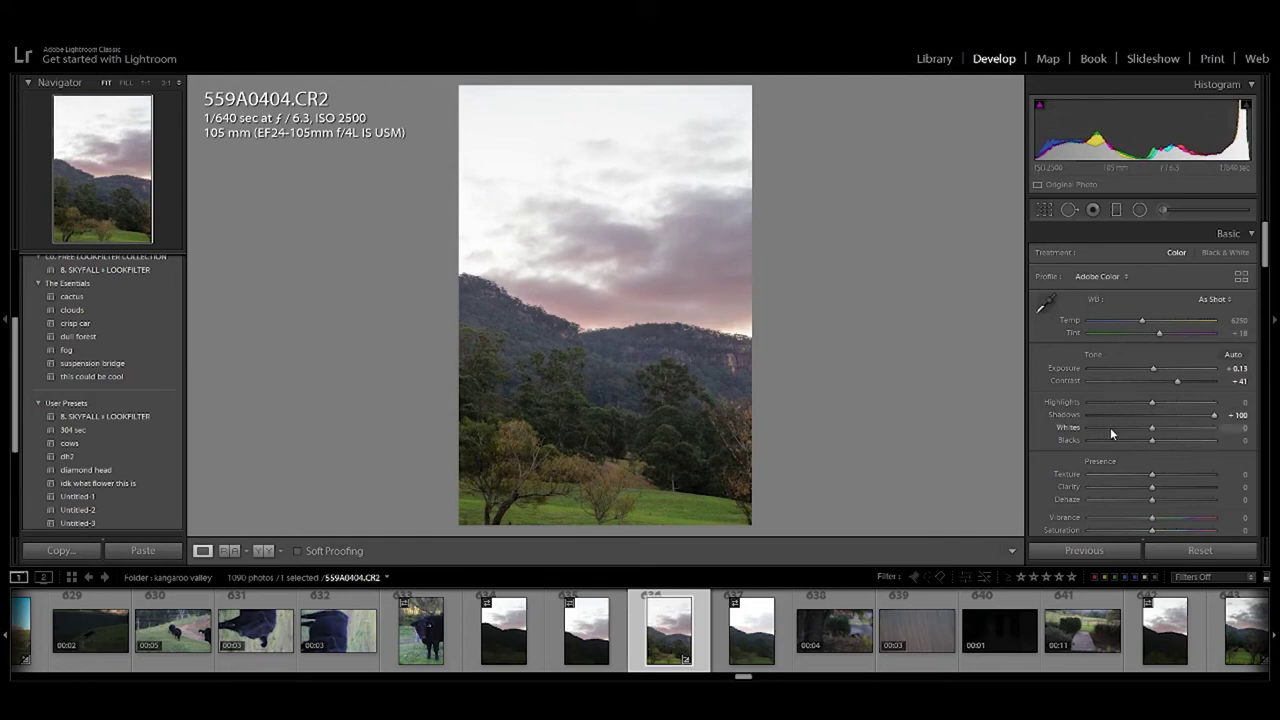
left_click_drag(1152, 428, 1159, 432)
left_click(1045, 305)
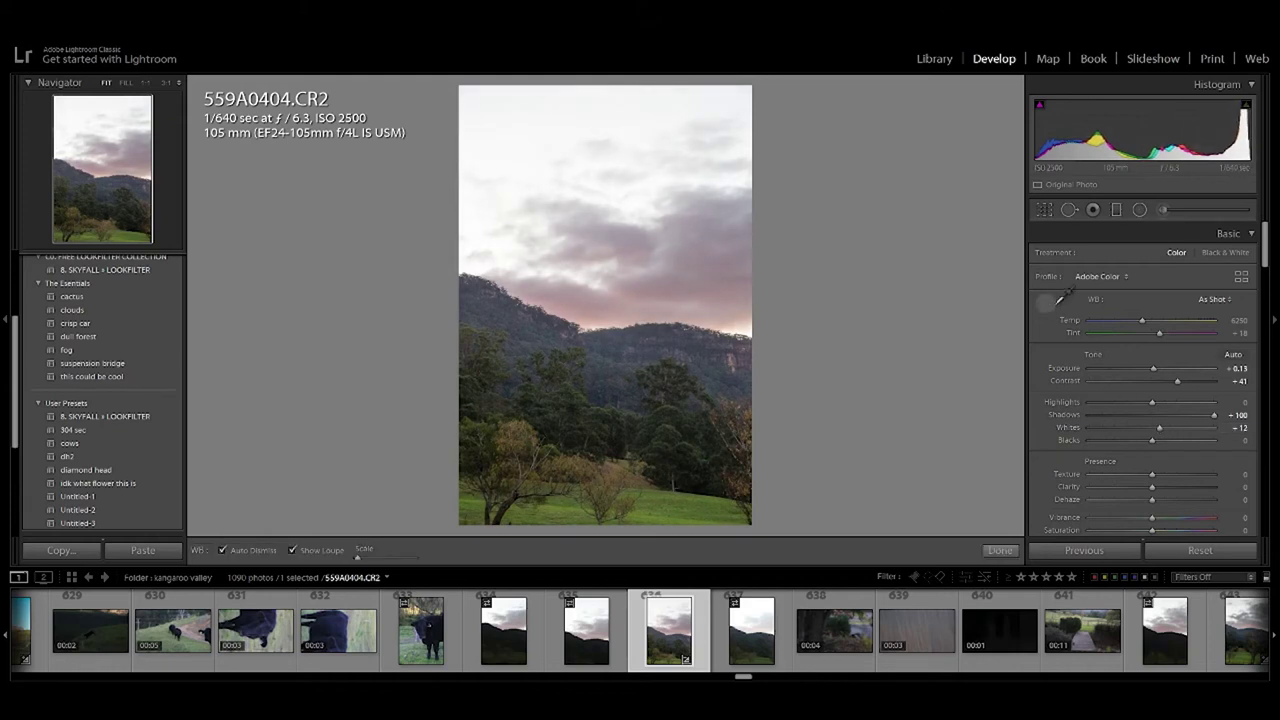
left_click(512, 101)
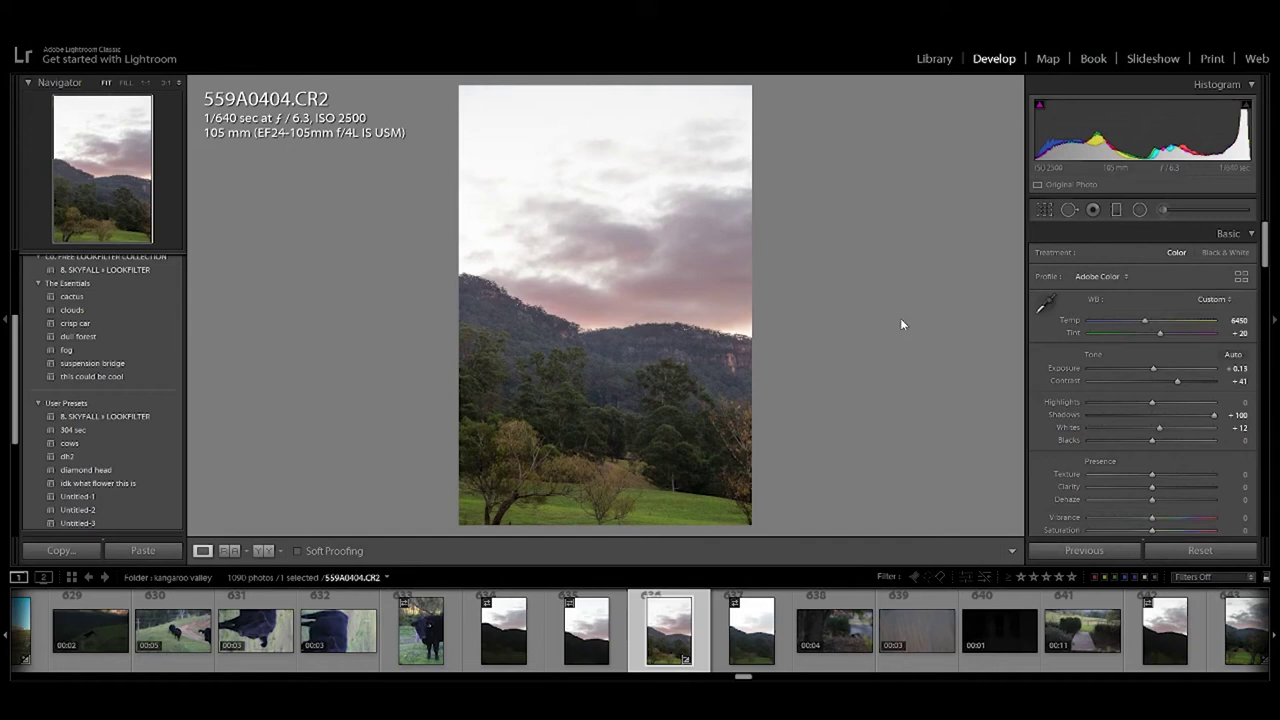
key("ctrl+shift+e")
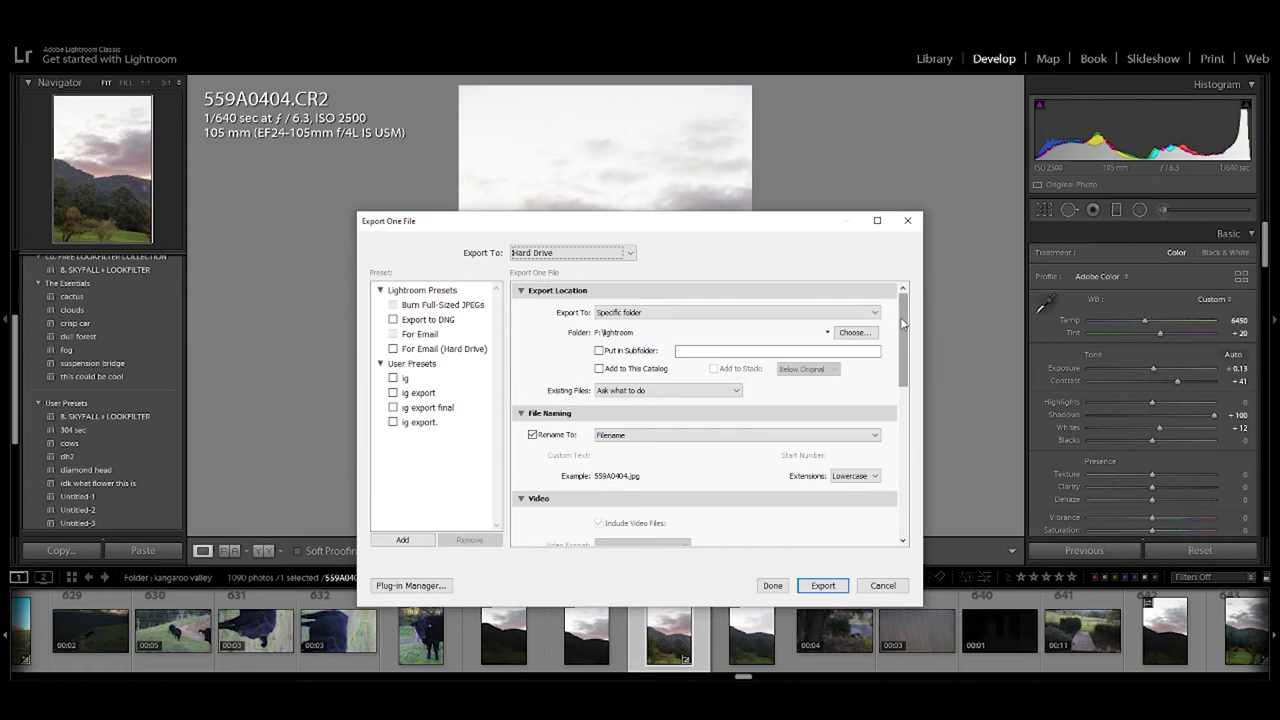
left_click(823, 586)
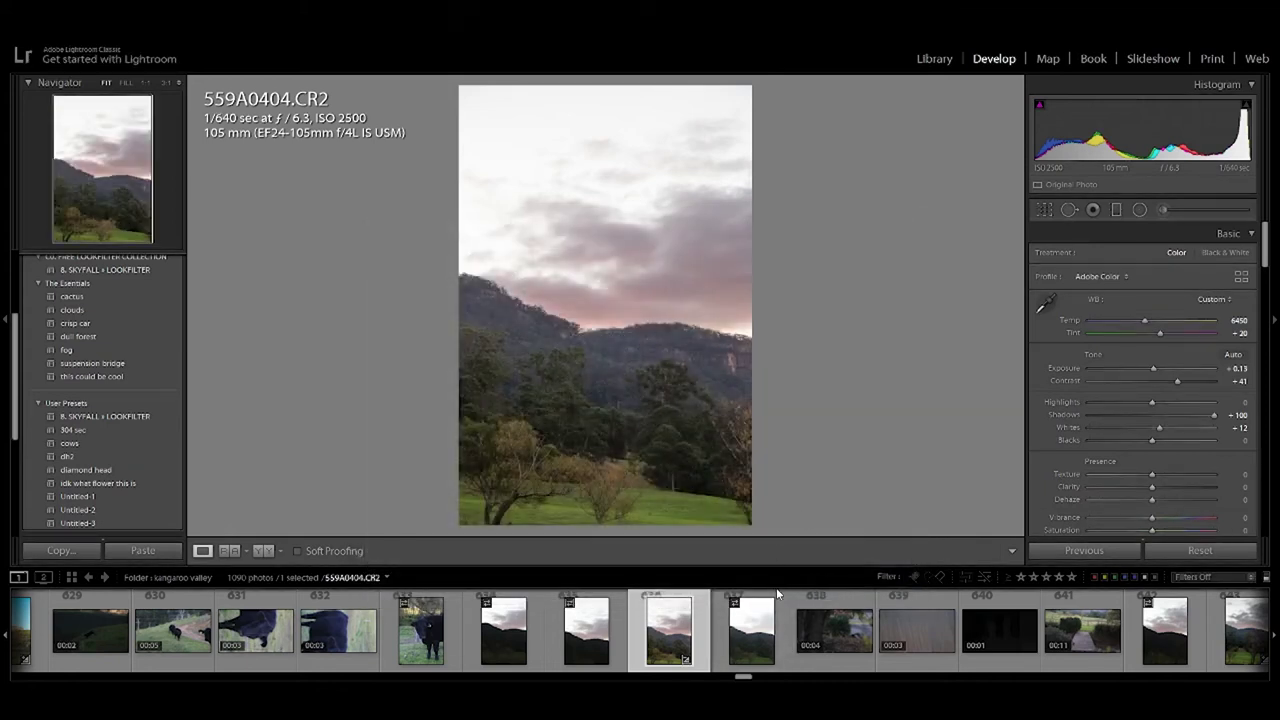
scroll(812, 628, "down", 3)
scroll(812, 628, "down", 3)
left_click(758, 632)
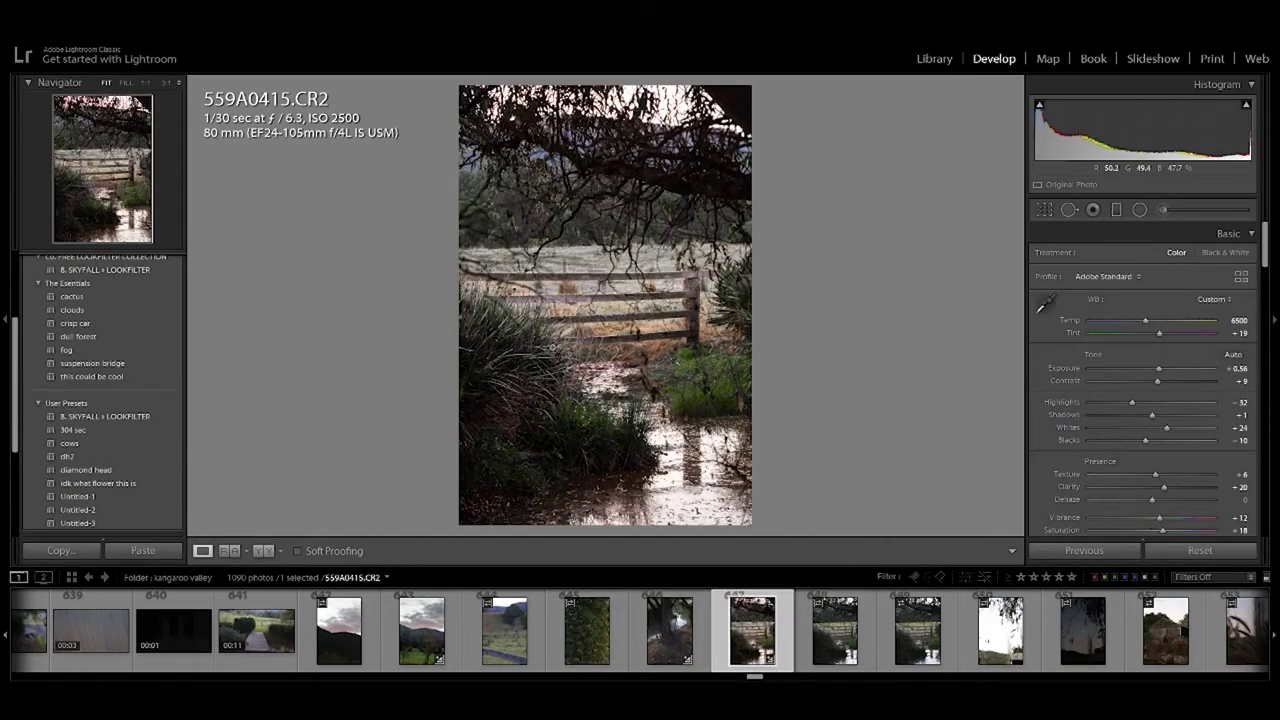
left_click_drag(671, 348, 418, 192)
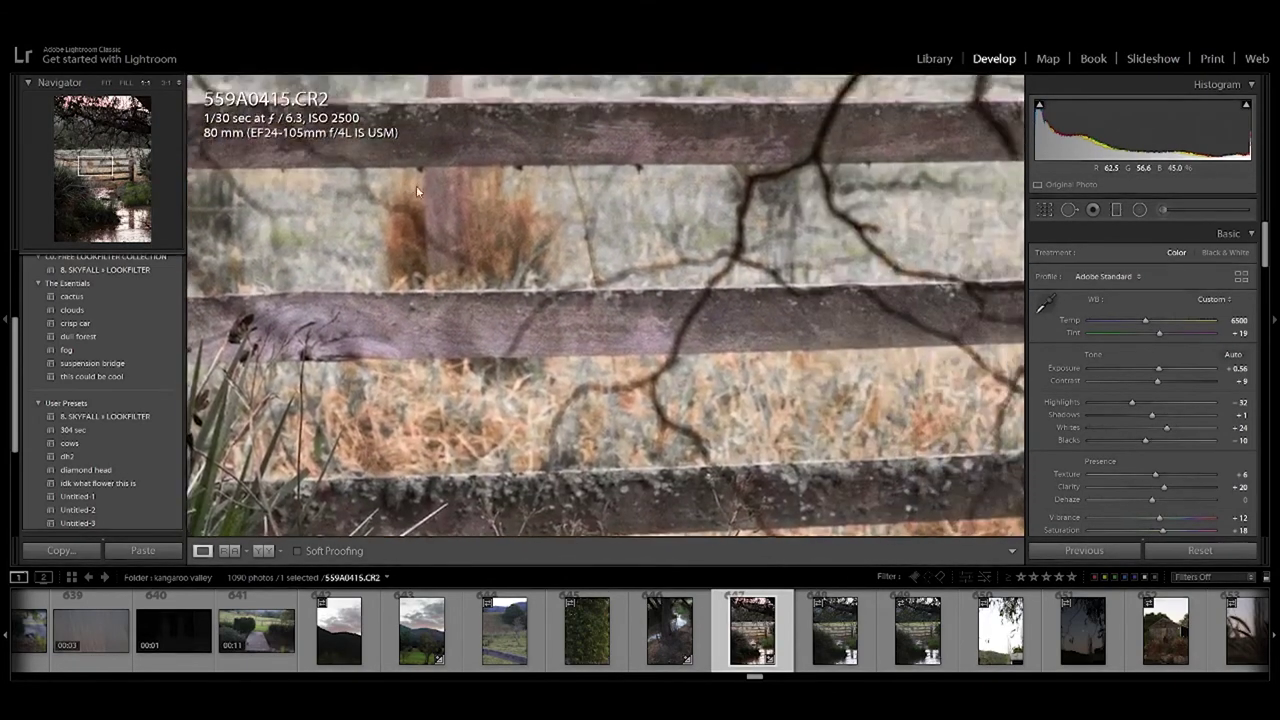
left_click(418, 192)
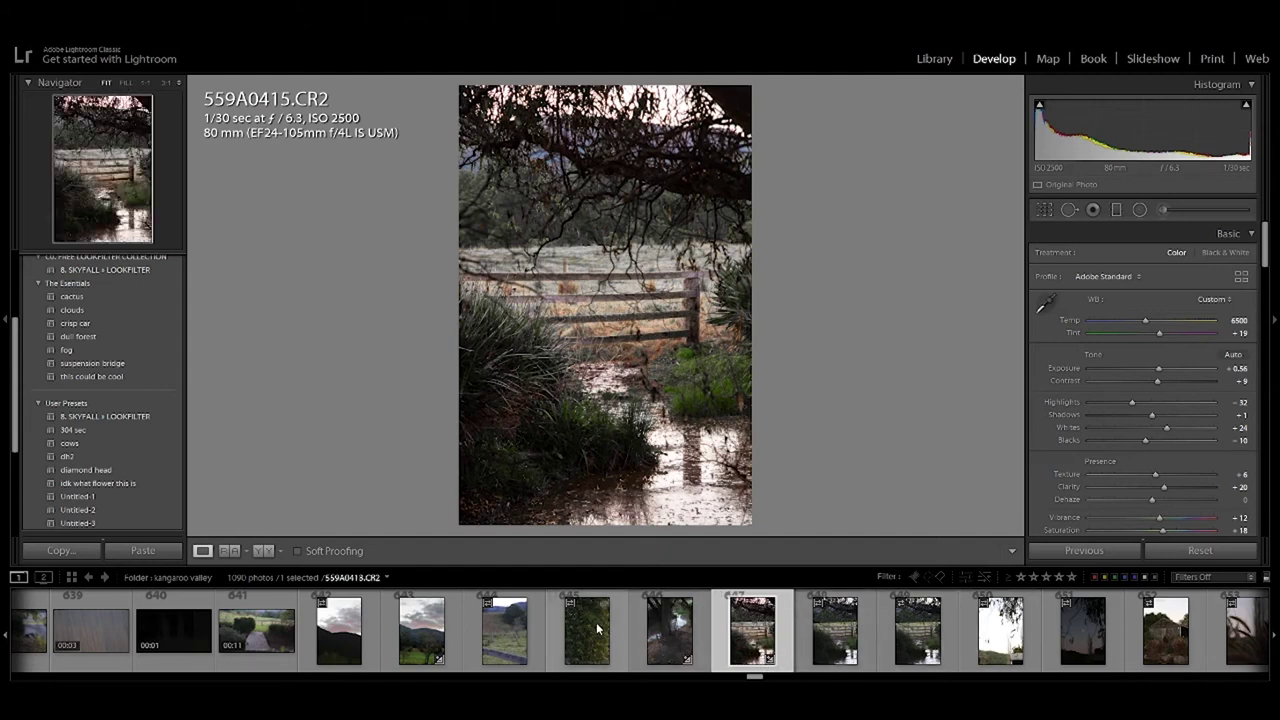
scroll(912, 630, "down", 3)
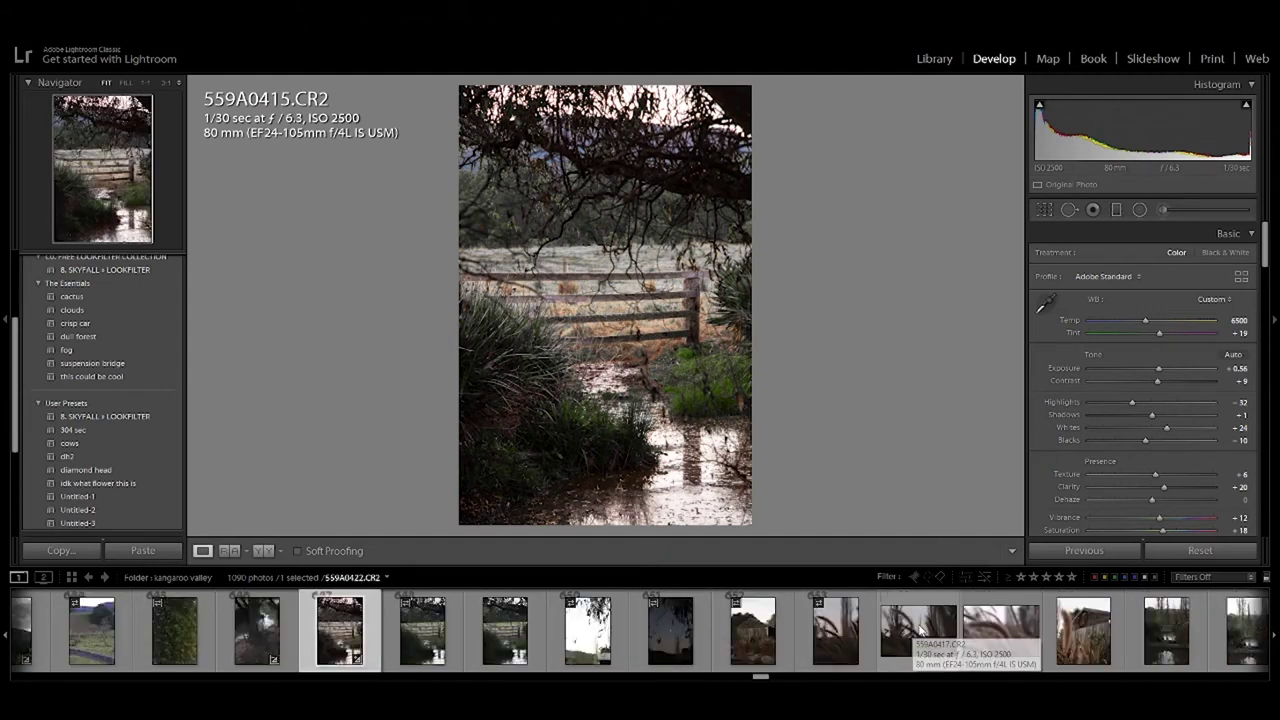
scroll(915, 630, "down", 3)
scroll(918, 628, "down", 3)
scroll(918, 628, "down", 3)
scroll(918, 628, "down", 3)
scroll(918, 628, "down", 3)
scroll(918, 630, "up", 3)
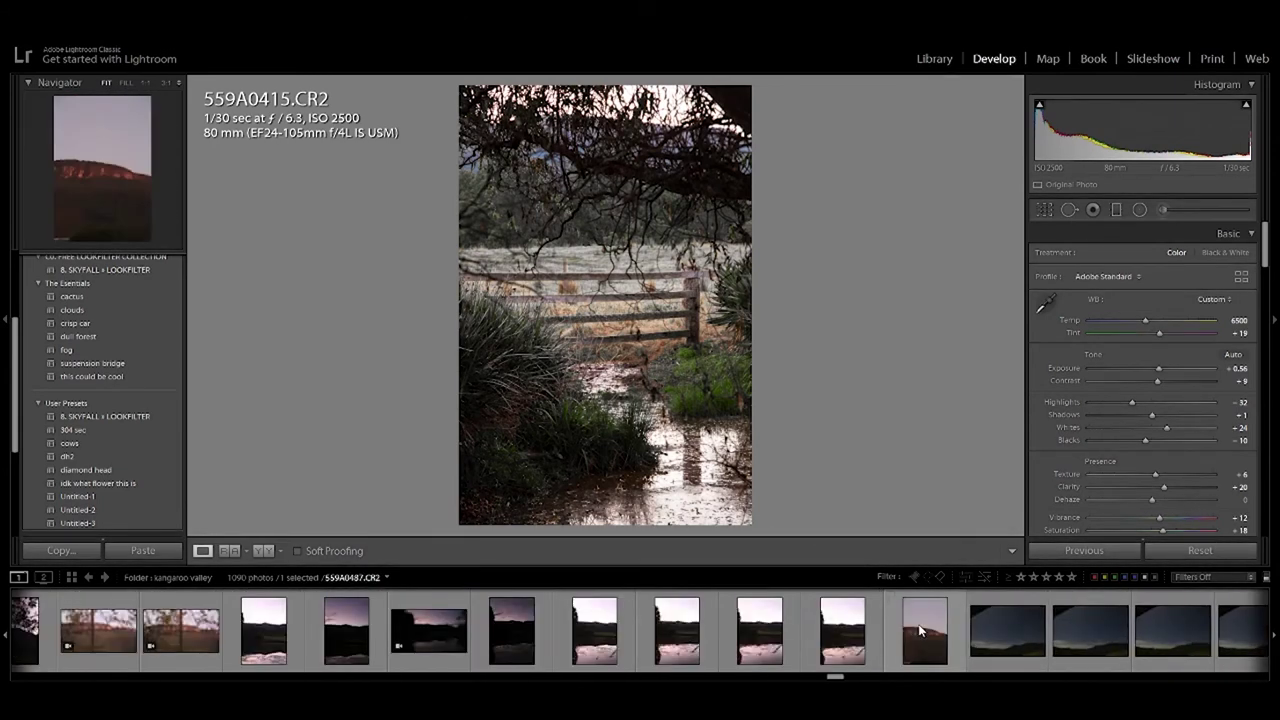
scroll(930, 630, "up", 3)
left_click(995, 648)
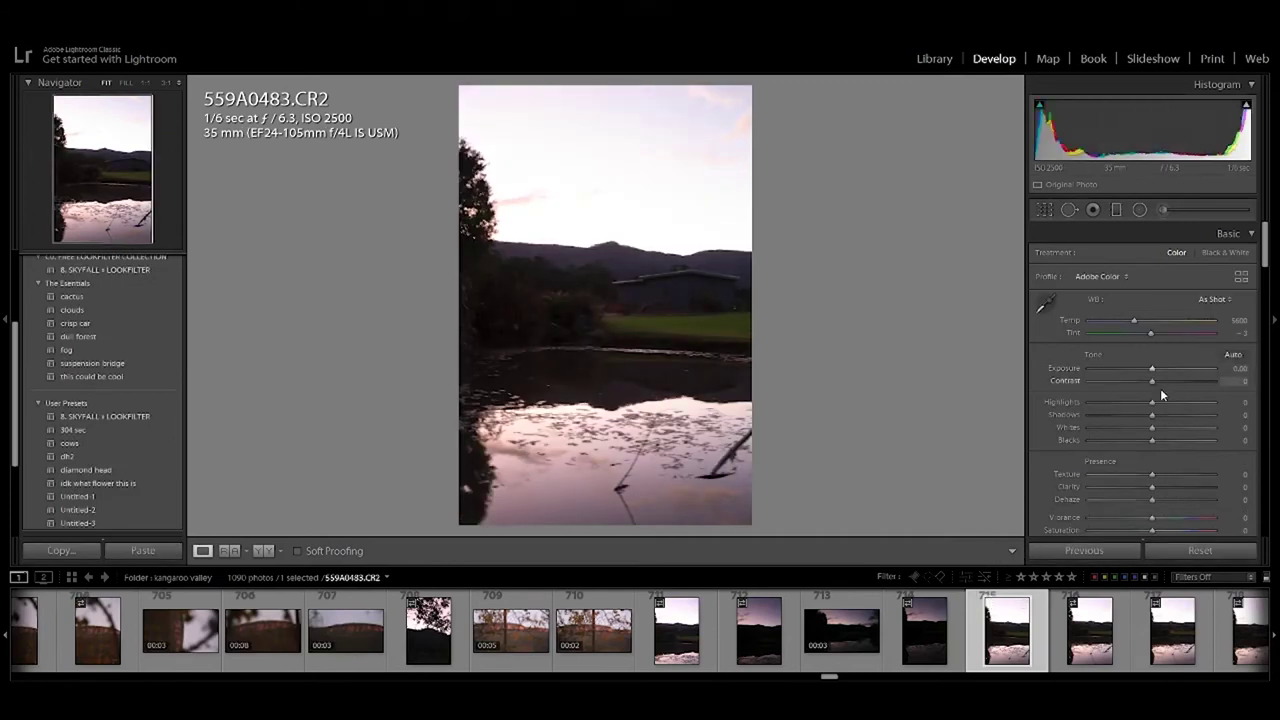
Set the pond photo's Shadows +53, Highlights −100, Whites −100 and Exposure −0.19.
mouse_move(1155, 416)
left_mouse_down()
mouse_move(1210, 412)
mouse_move(1185, 417)
left_mouse_up()
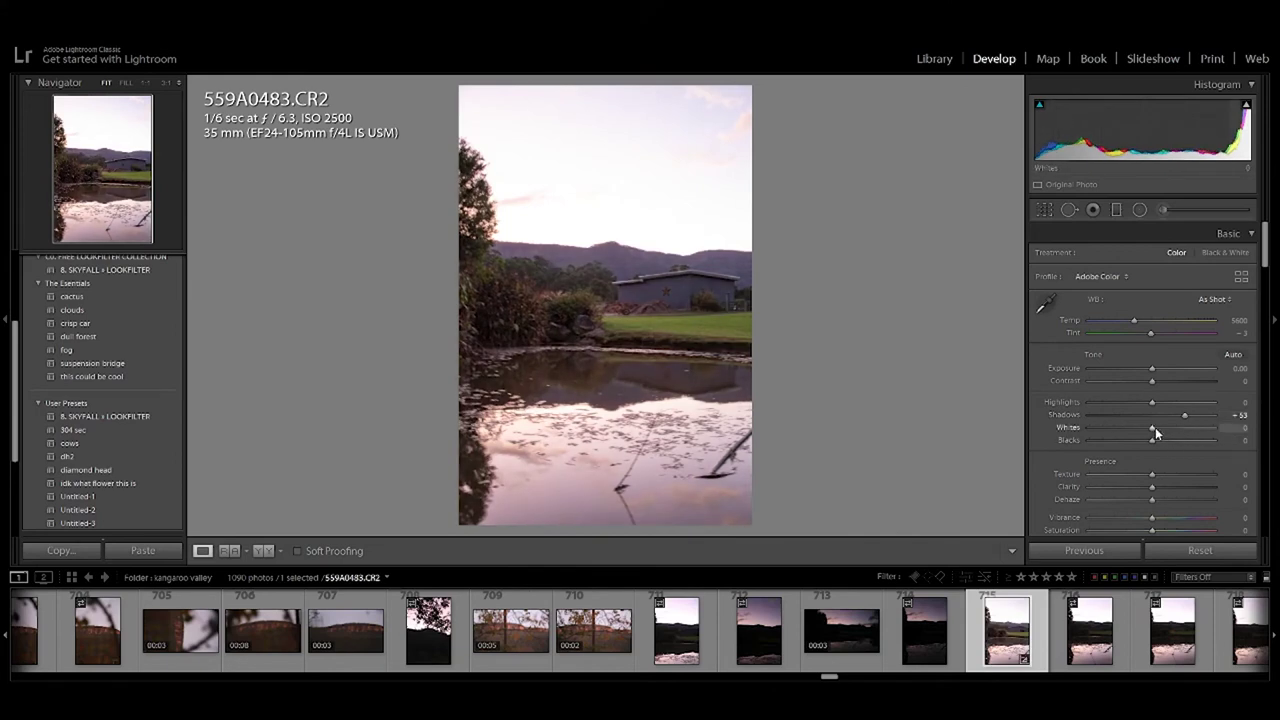
left_click_drag(1152, 401, 1043, 406)
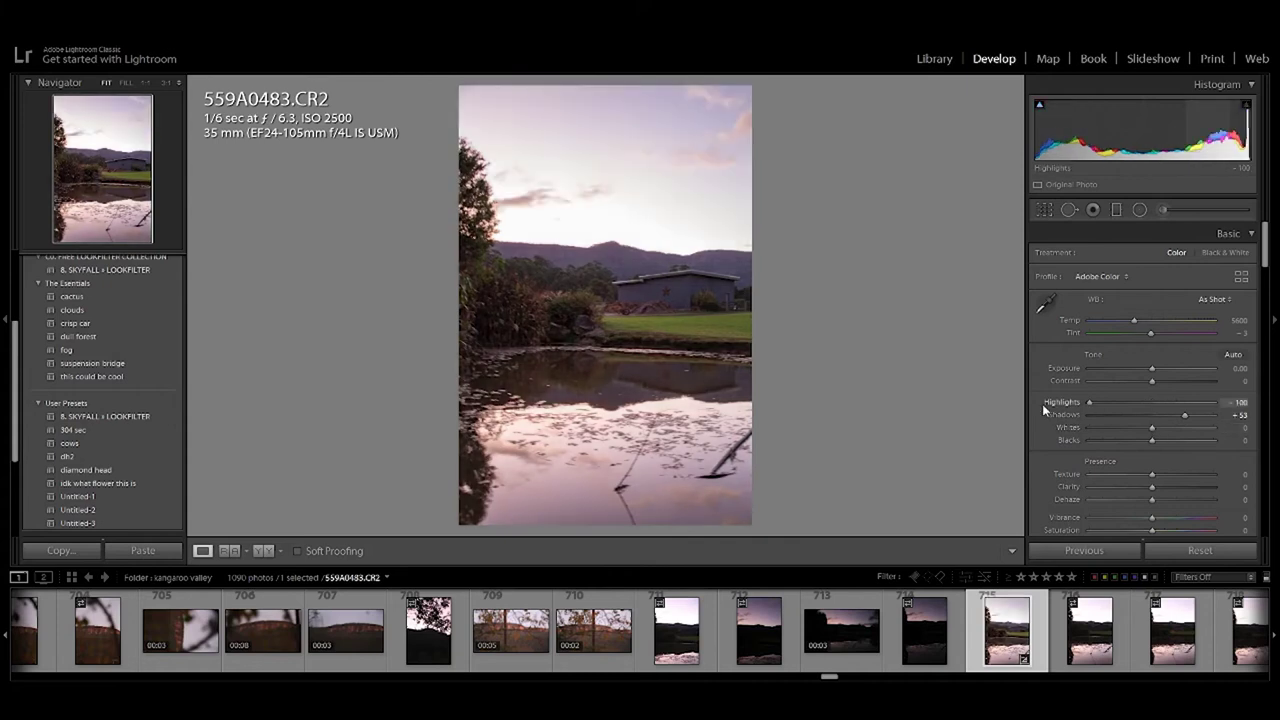
left_click_drag(1150, 428, 1044, 428)
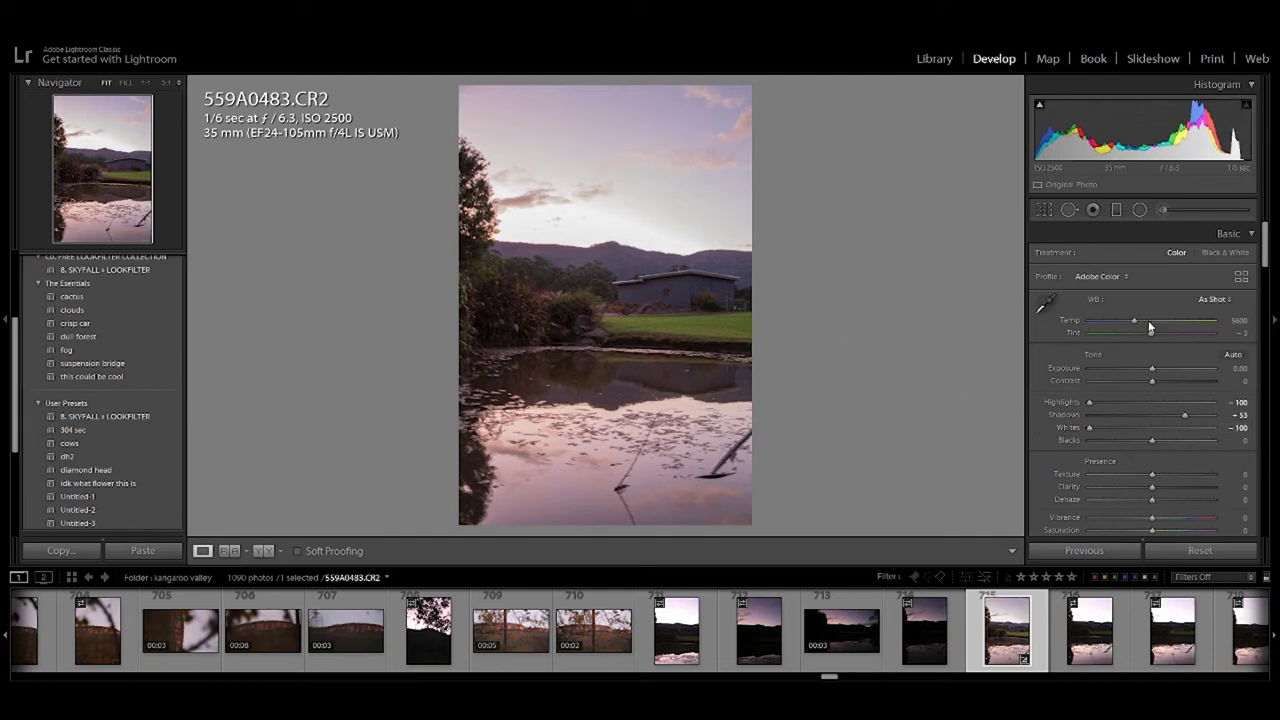
mouse_move(1153, 368)
left_mouse_down()
mouse_move(1188, 381)
mouse_move(1158, 382)
left_mouse_up()
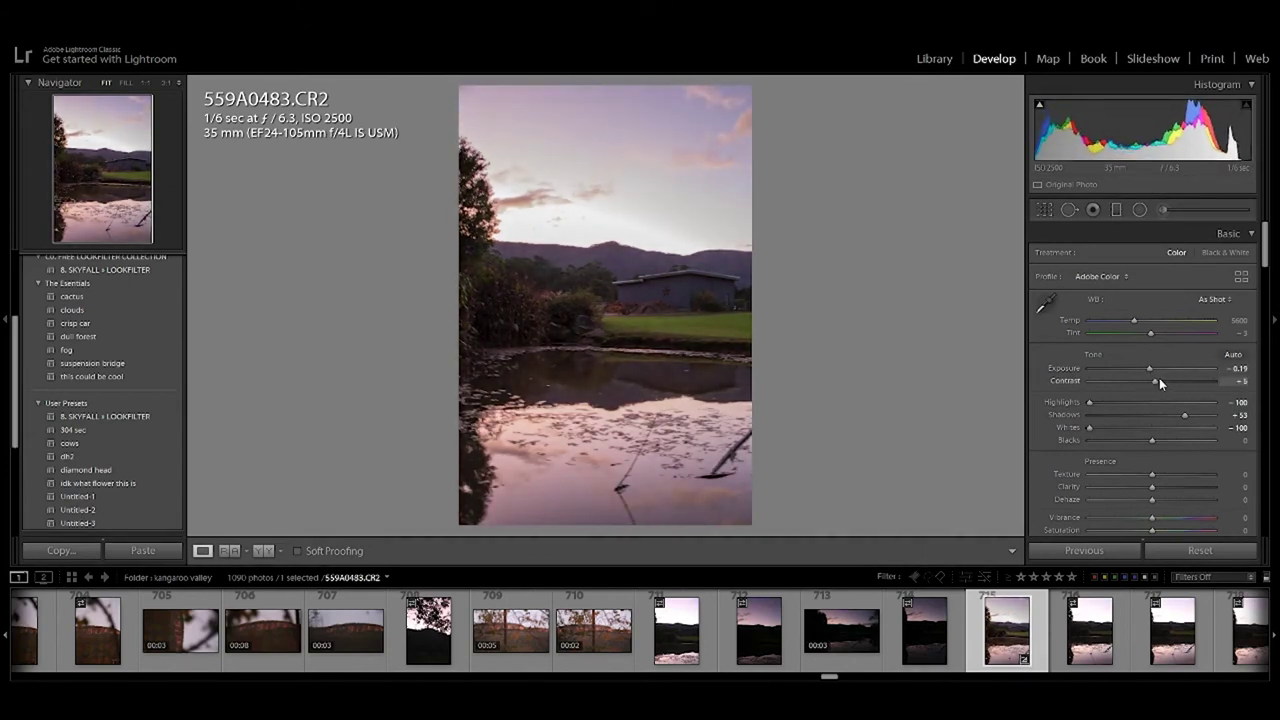
Export pond photo 559A0483 as a single JPEG.
scroll(1180, 390, "down", 2)
scroll(1180, 390, "down", 3)
scroll(1180, 390, "down", 3)
scroll(1180, 390, "down", 3)
scroll(1180, 390, "down", 3)
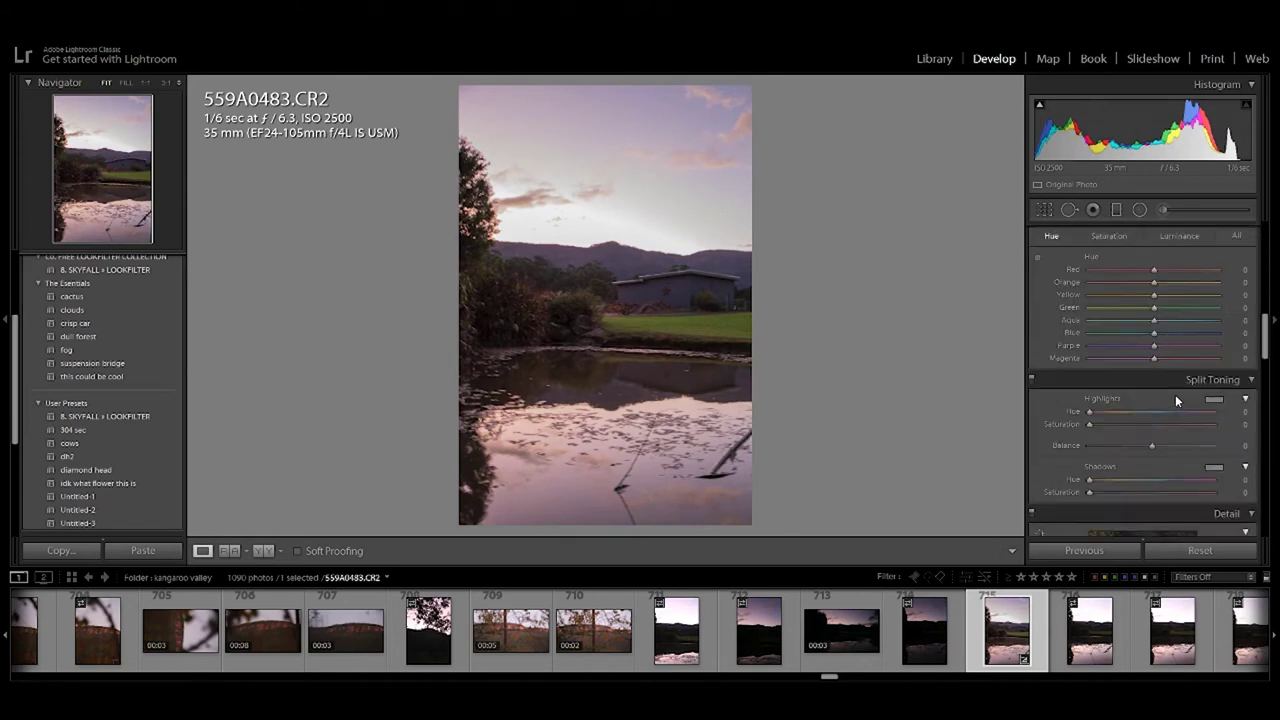
scroll(1176, 394, "down", 3)
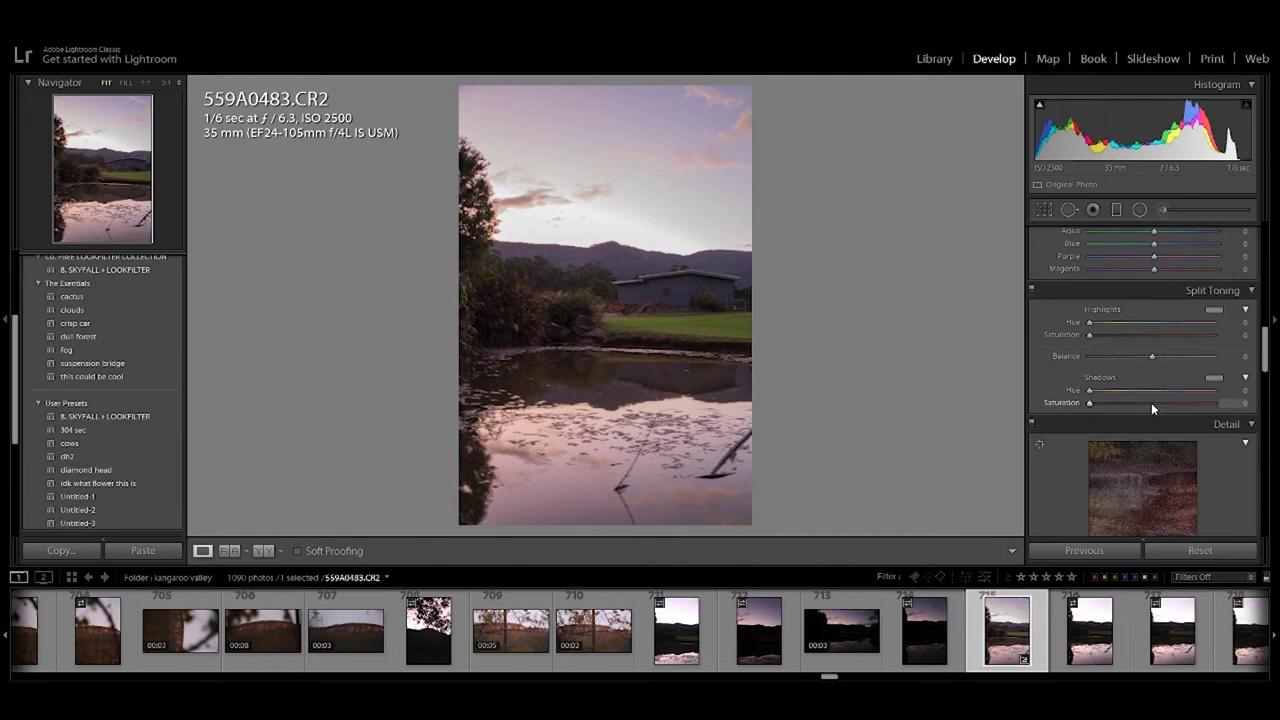
key("ctrl+shift+e")
left_click(827, 585)
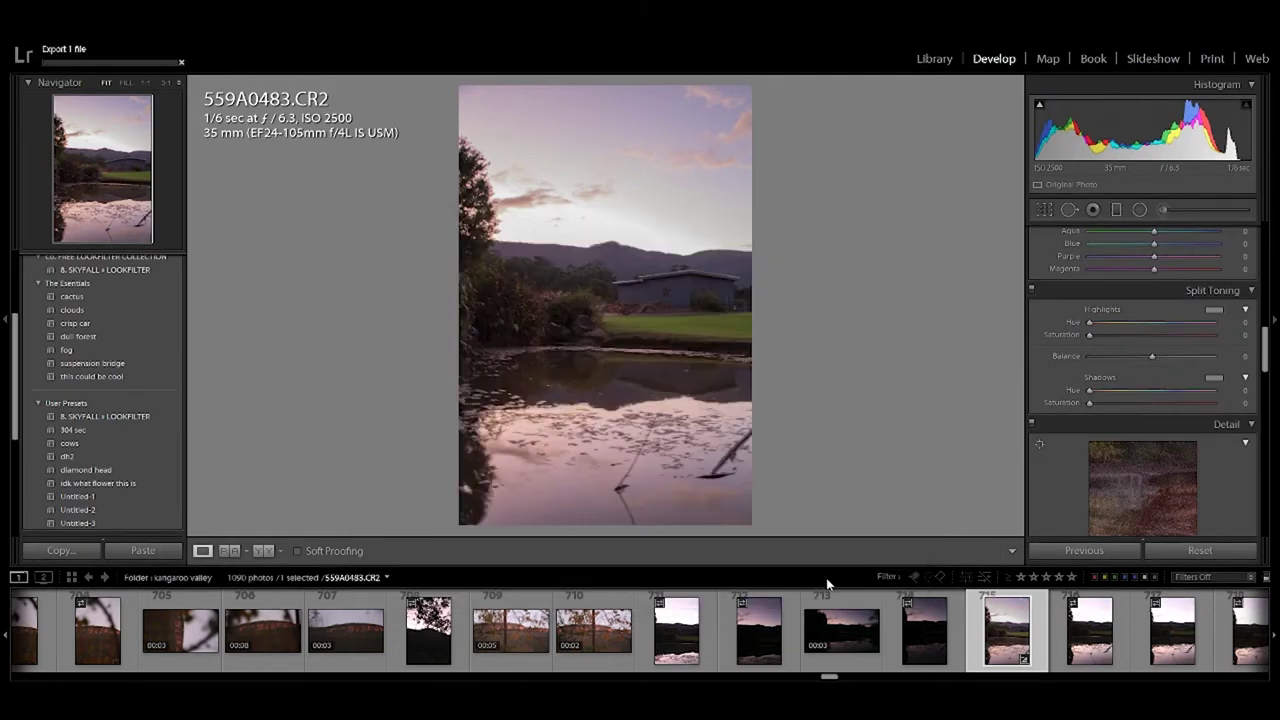
left_click(771, 636)
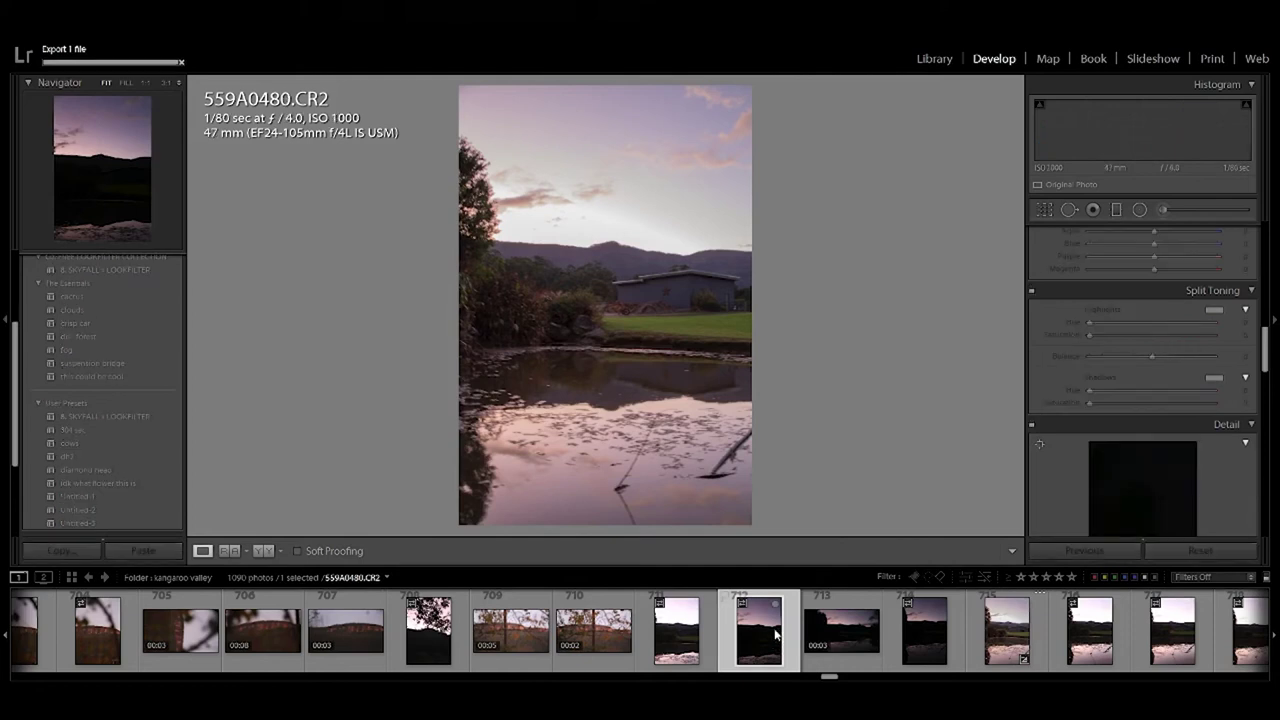
Lift the dark sunset photo 559A0480 to Shadows +100 and Highlights +30.
scroll(1142, 297, "up", 10)
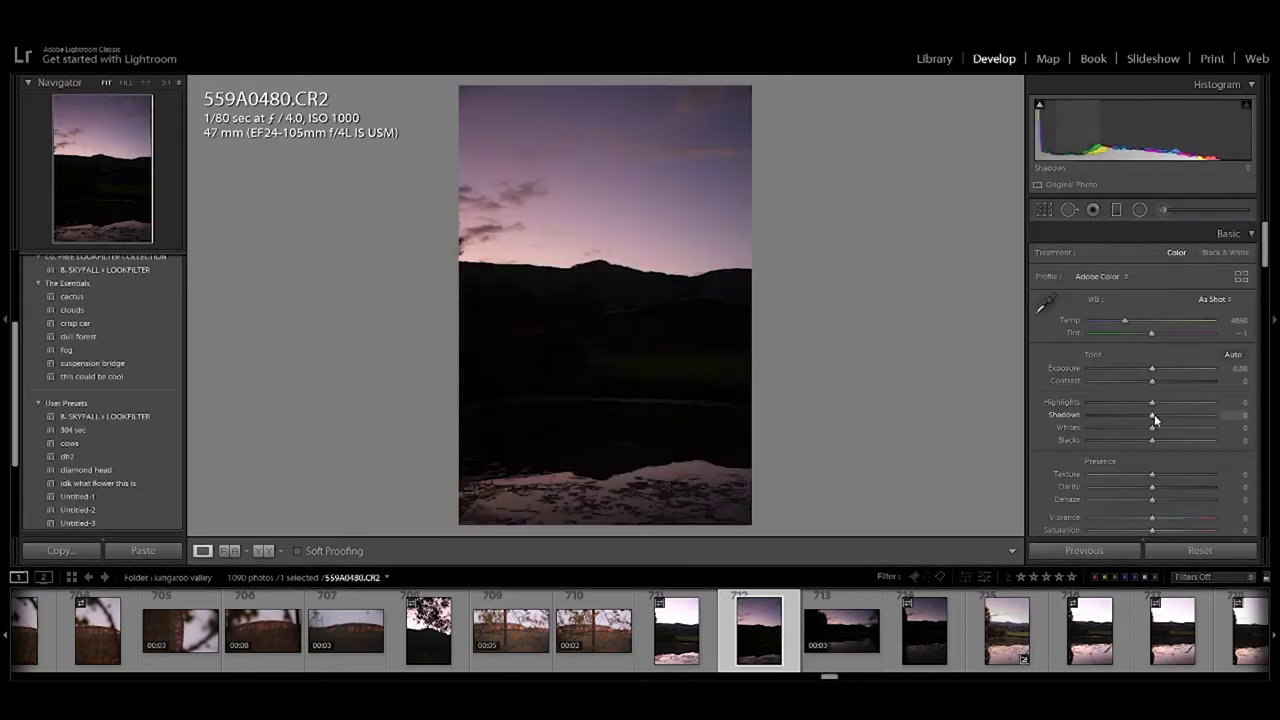
left_click_drag(1167, 415, 1255, 400)
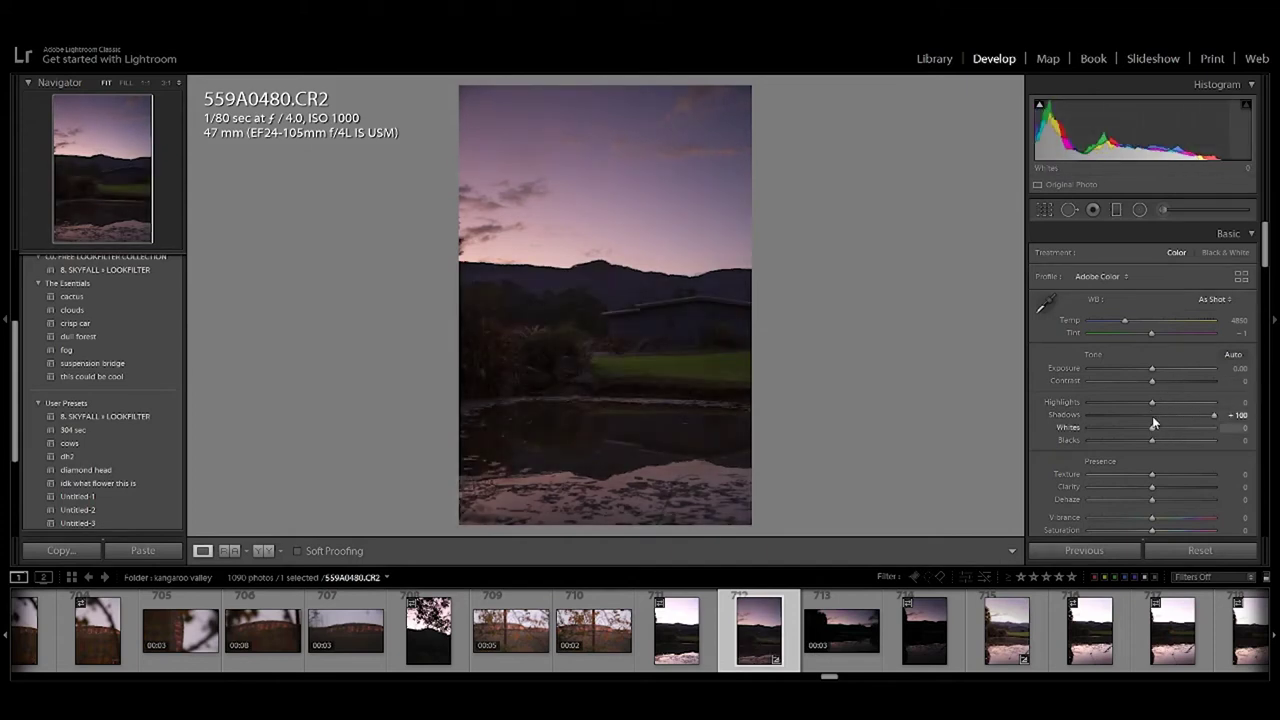
left_click_drag(1155, 404, 1172, 403)
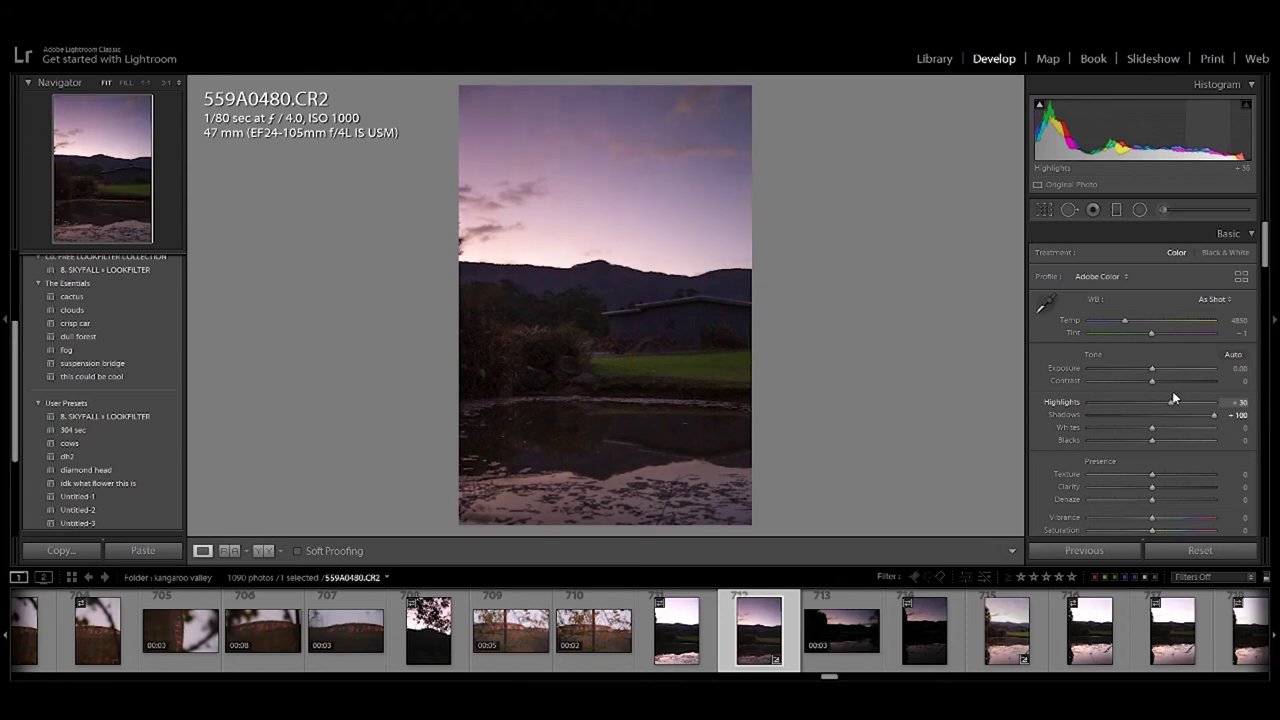
Browse past 559A0624 and 559A0618 in the filmstrip and open hillside sheep photo 559A0623.
scroll(853, 596, "down", 5)
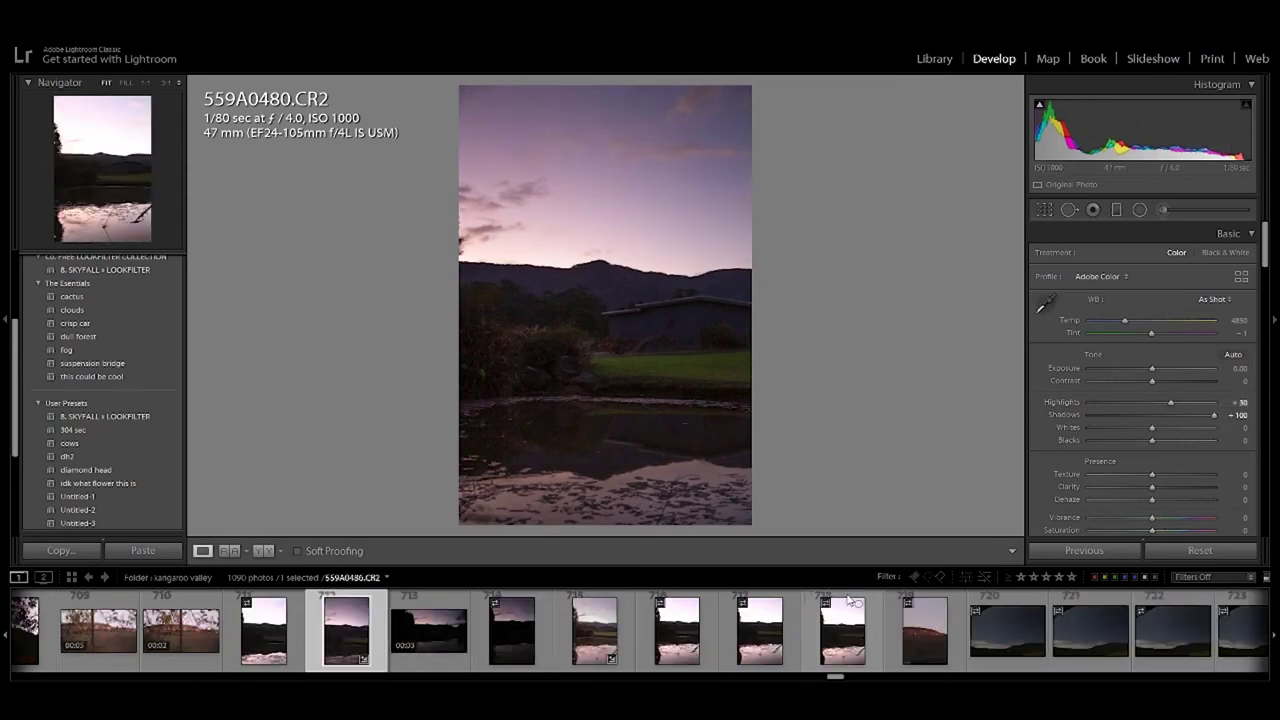
scroll(848, 600, "down", 5)
scroll(818, 612, "down", 2)
scroll(818, 612, "down", 4)
scroll(818, 612, "down", 2)
scroll(818, 617, "down", 3)
left_click(850, 628)
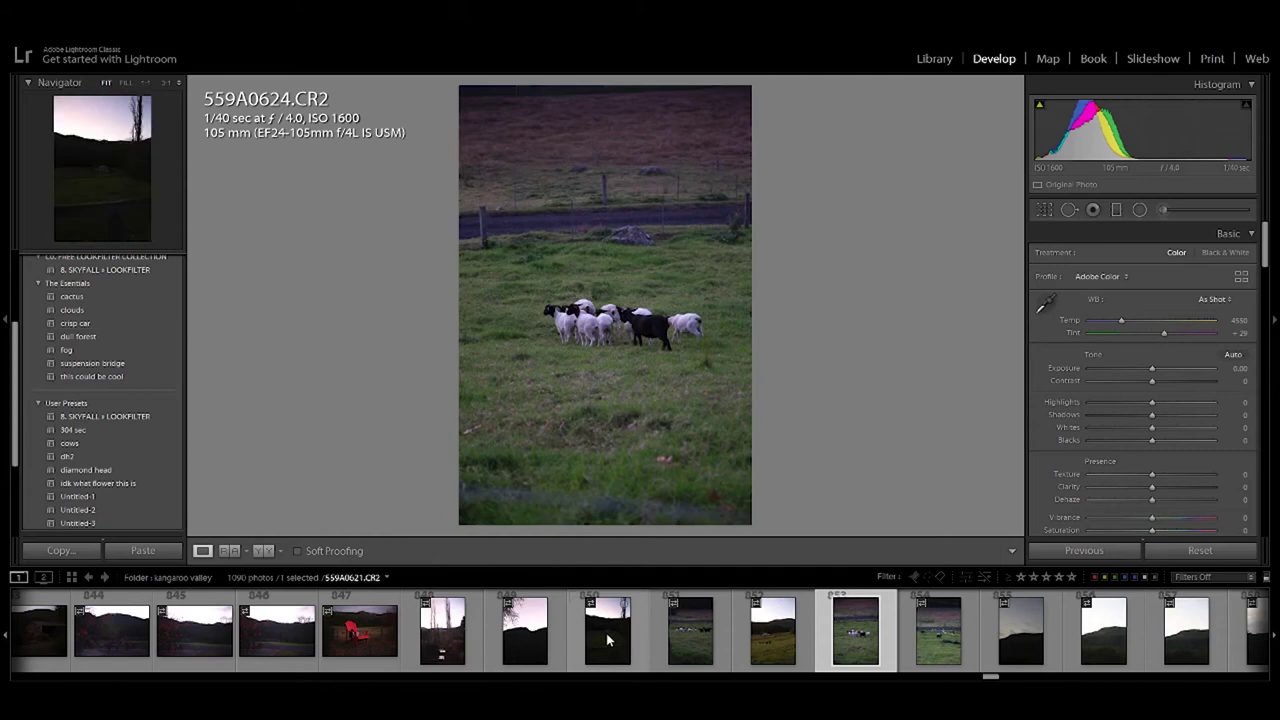
left_click(359, 630)
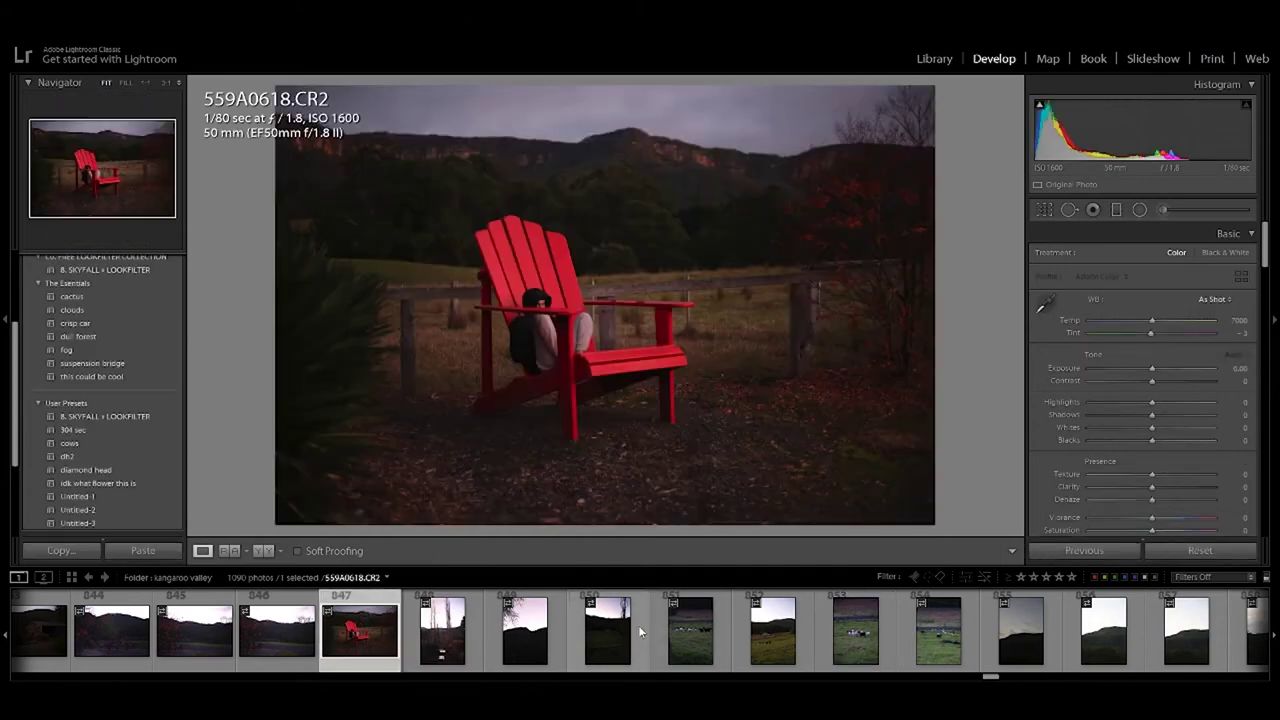
left_click(634, 628)
left_click(690, 630)
left_click(785, 632)
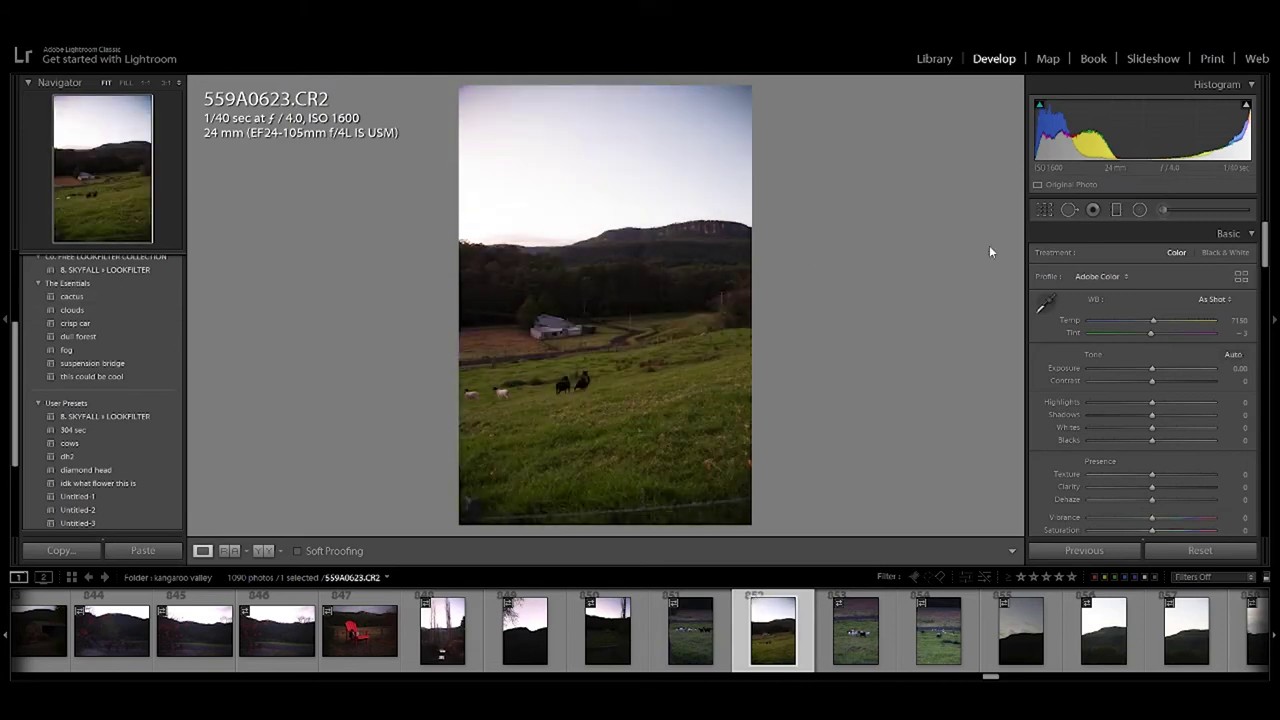
Crop the hillside sheep photo to a 4 x 5 / 8 x 10 aspect ratio.
left_click(1044, 210)
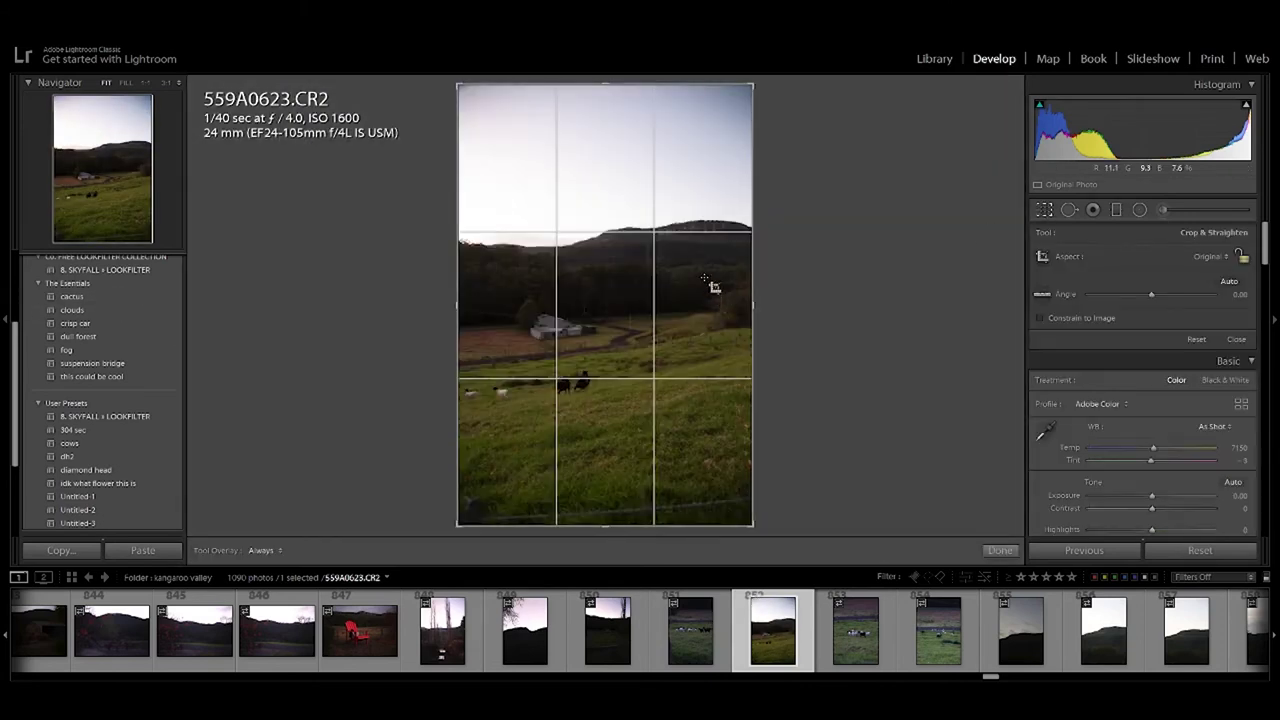
left_click(1112, 257)
left_click(1126, 337)
left_click_drag(651, 214, 643, 194)
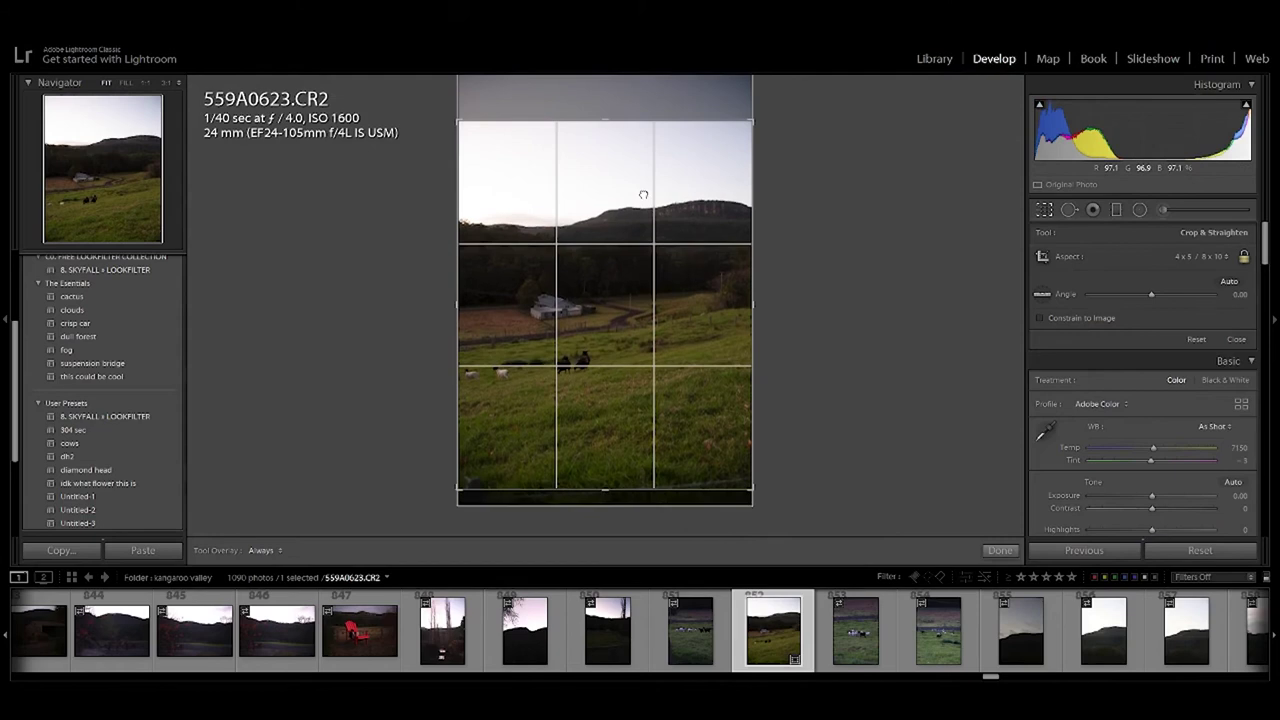
left_click(1001, 551)
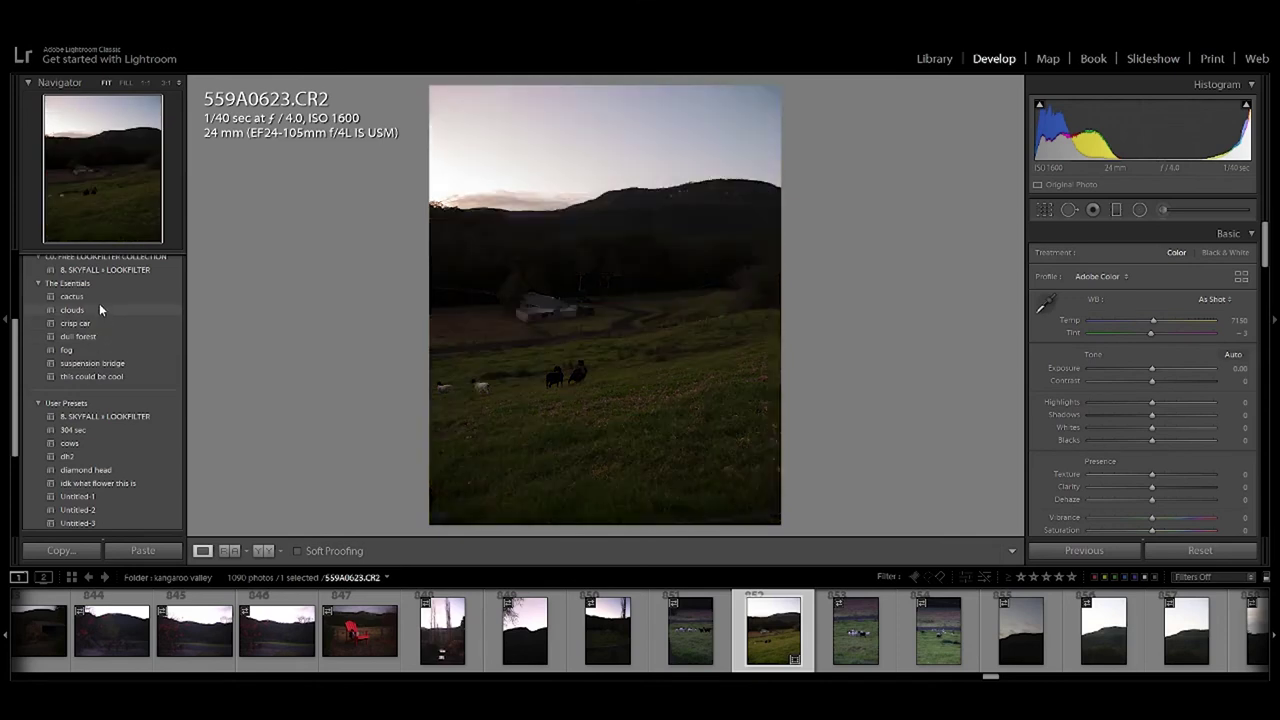
Apply the cactus preset, then set Exposure +0.94, Highlights −100, Whites −52 and Blacks +28.
left_click(99, 296)
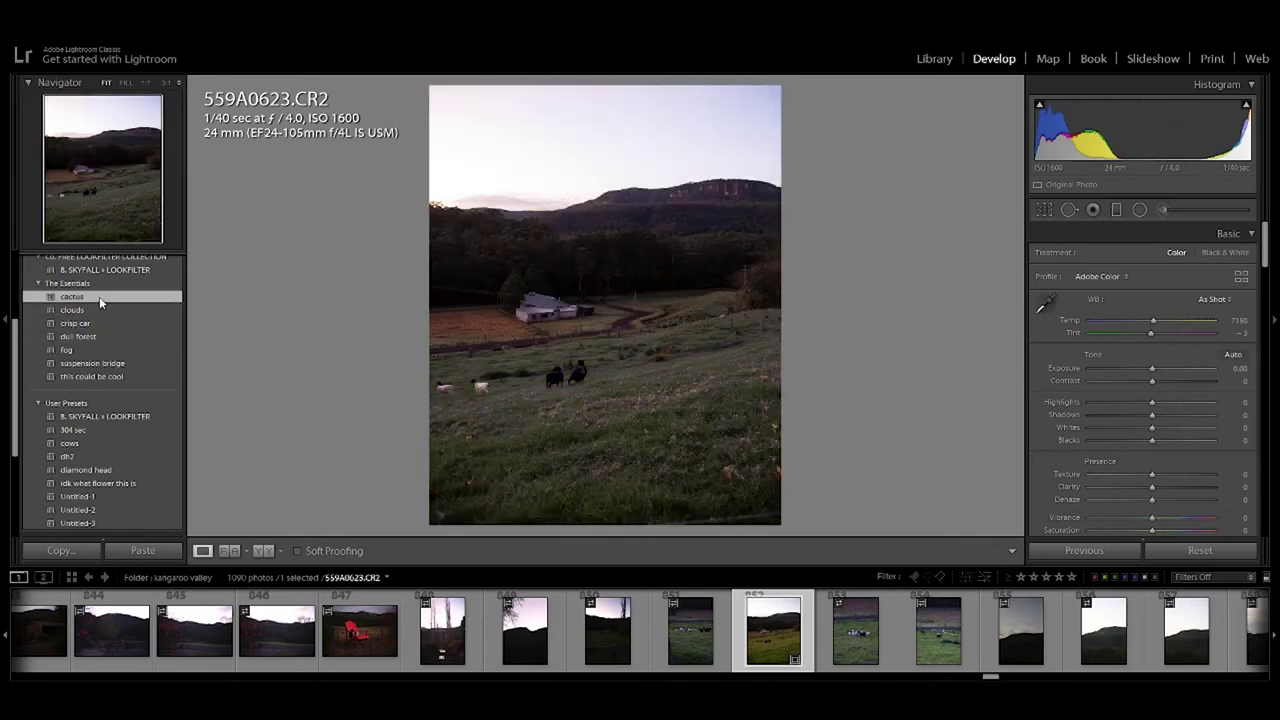
left_click_drag(1151, 367, 1162, 383)
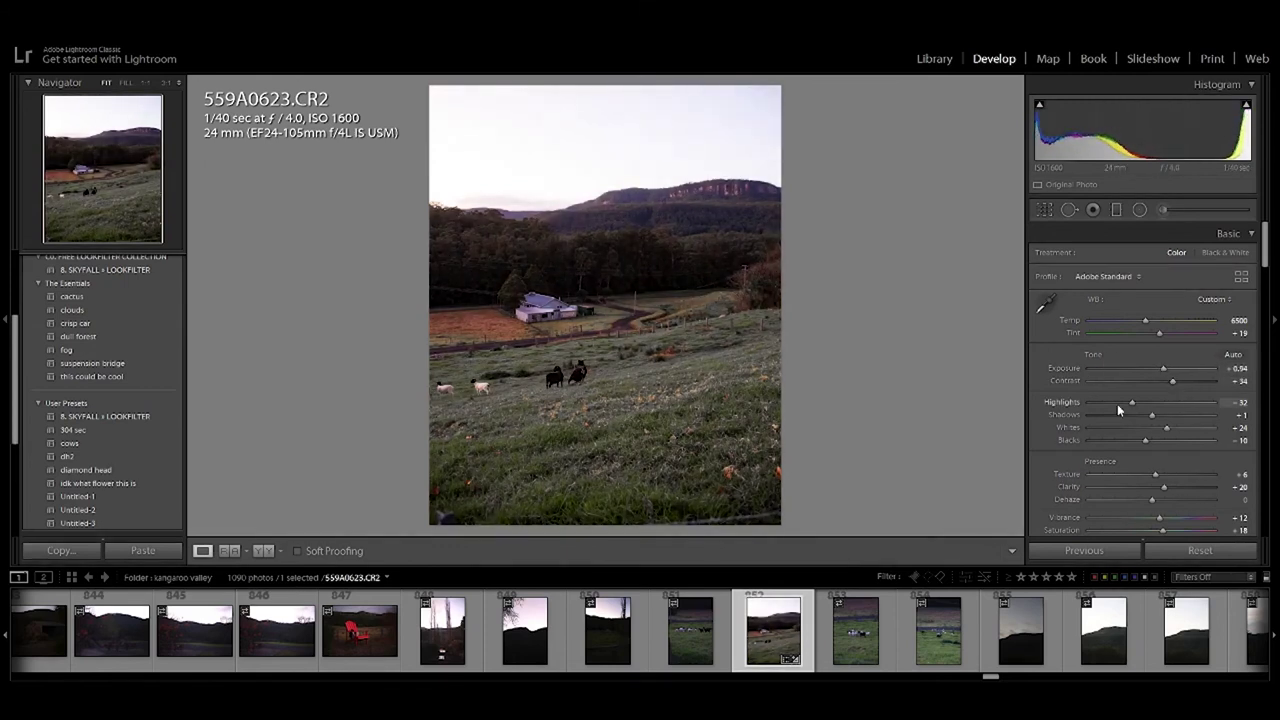
left_click_drag(1133, 403, 1088, 404)
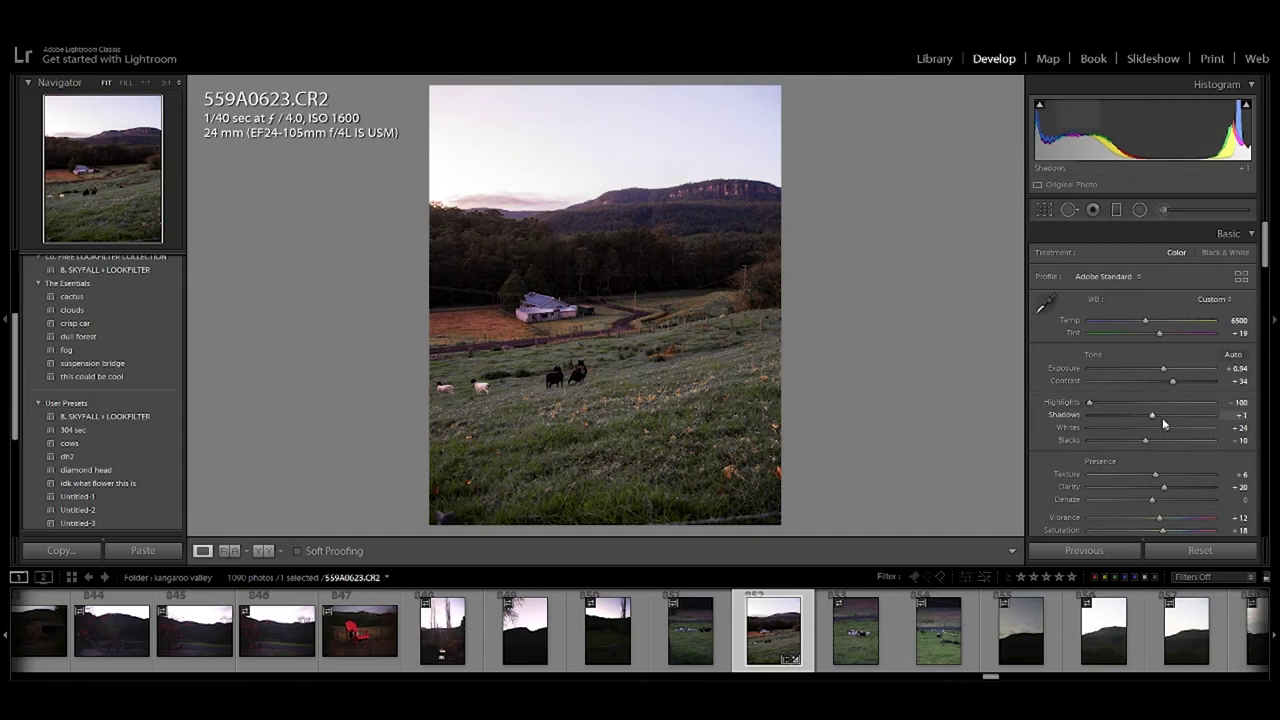
mouse_move(1154, 416)
left_mouse_down()
mouse_move(1138, 416)
mouse_move(1156, 416)
left_mouse_up()
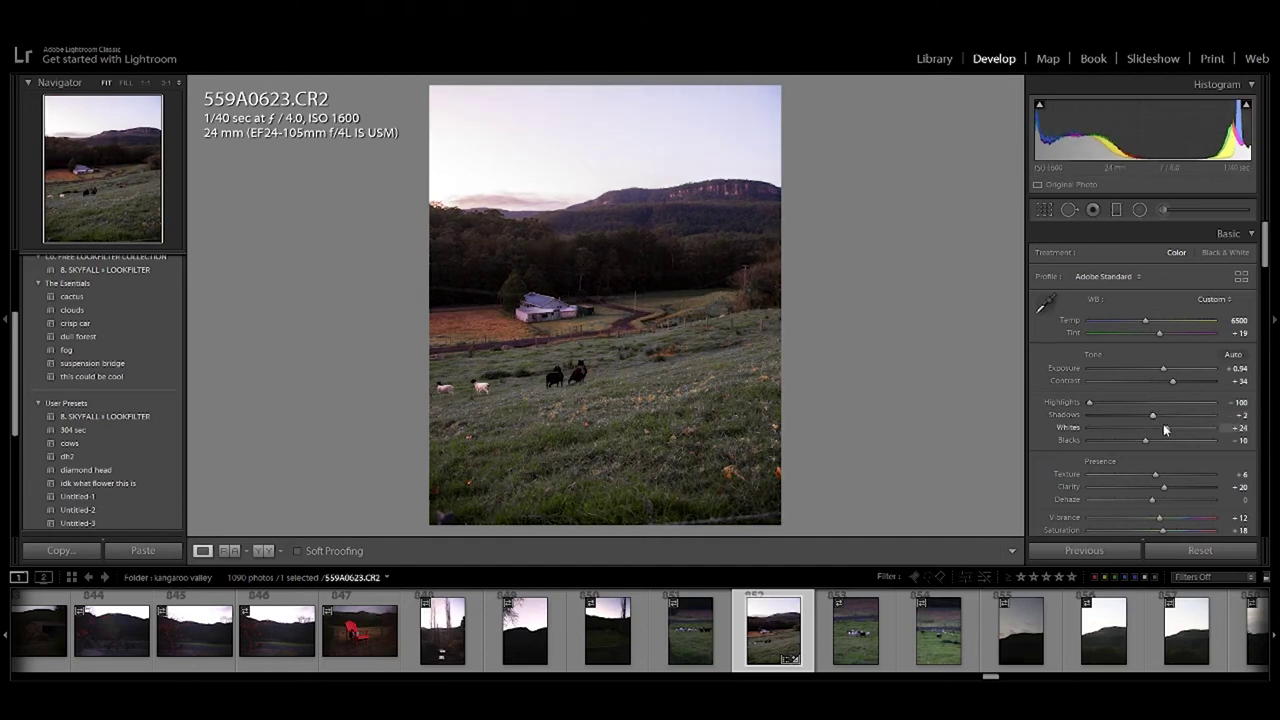
left_click_drag(1157, 429, 1119, 427)
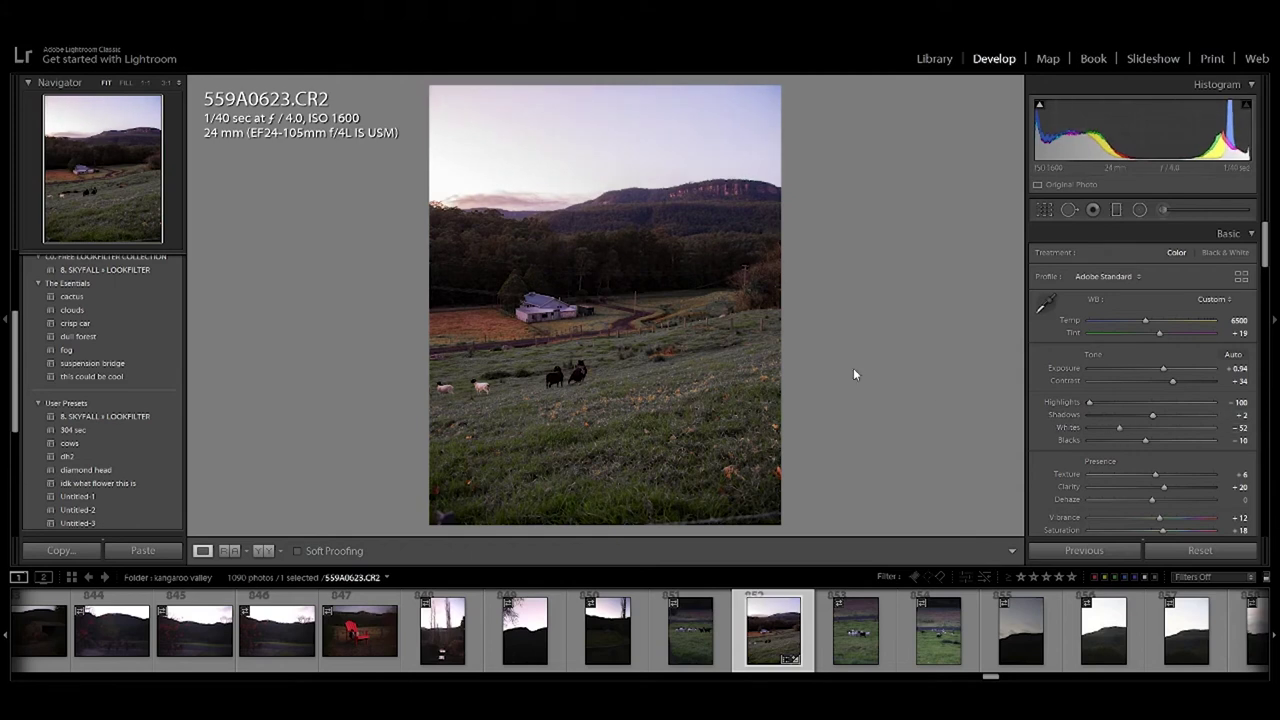
left_click_drag(1135, 443, 1125, 441)
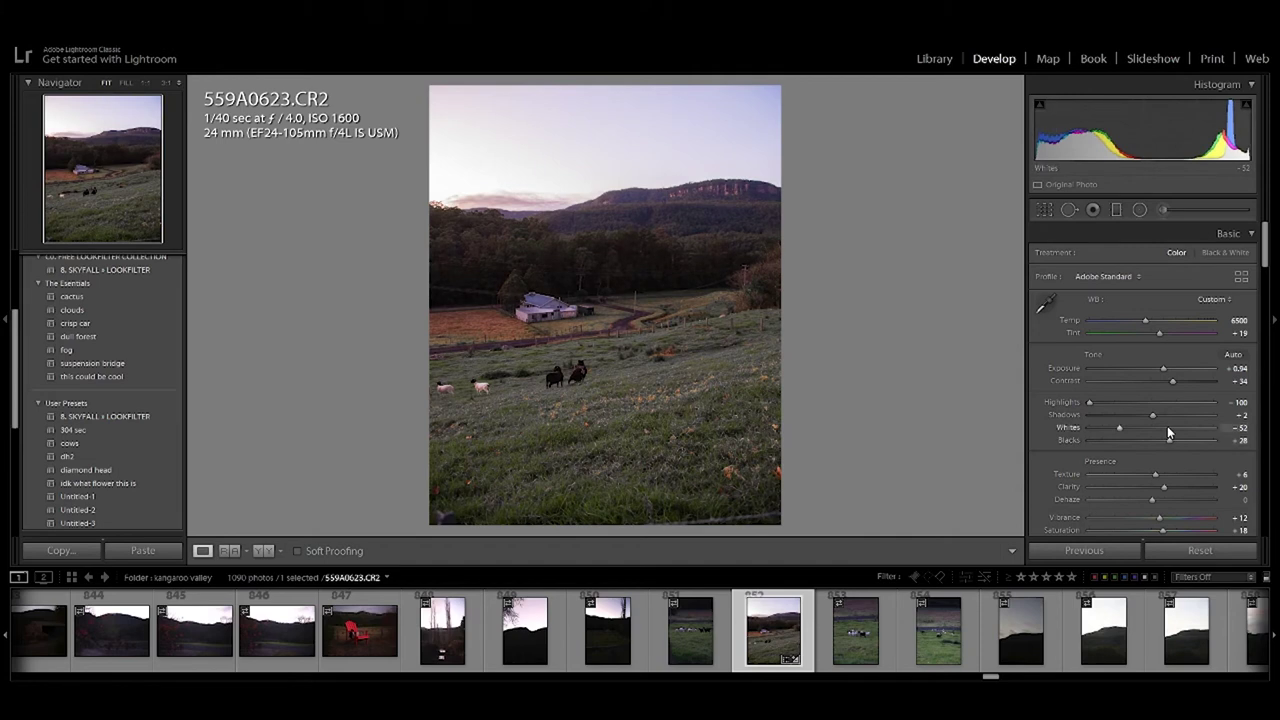
Export the edited sheep photo 559A0623 as a single JPEG.
scroll(1122, 435, "down", 5)
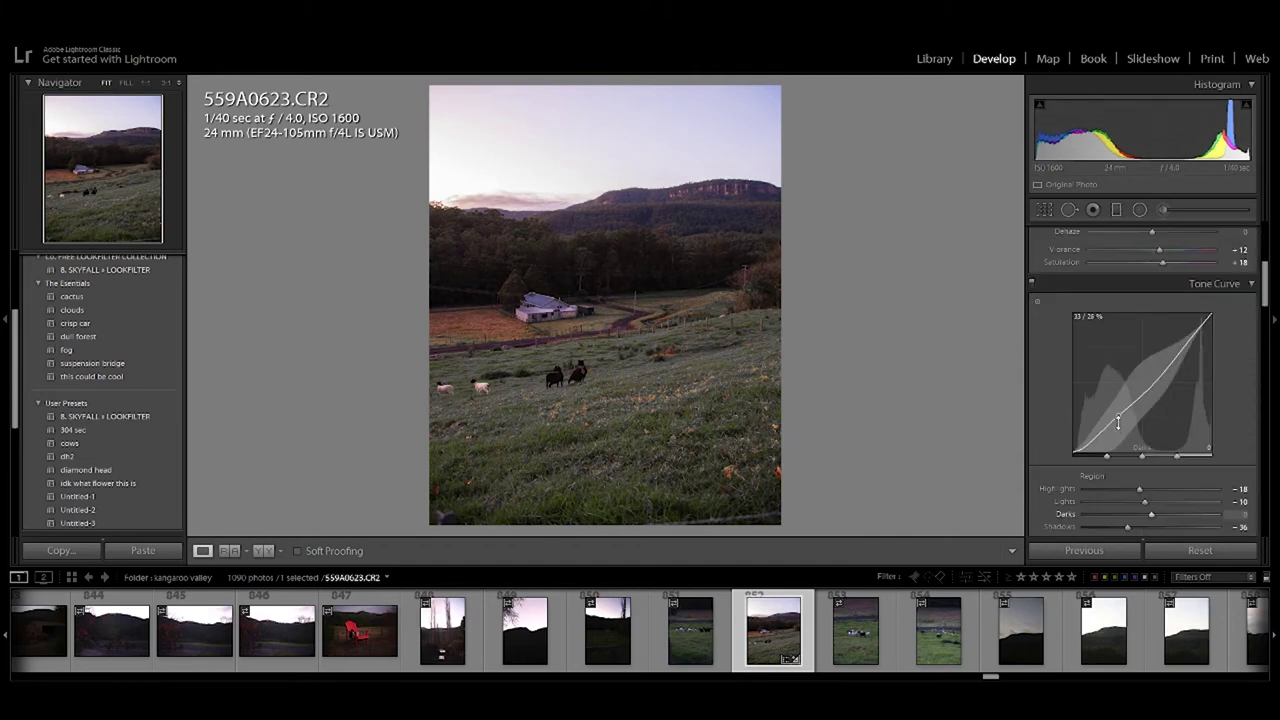
key("ctrl+shift+e")
left_click(822, 587)
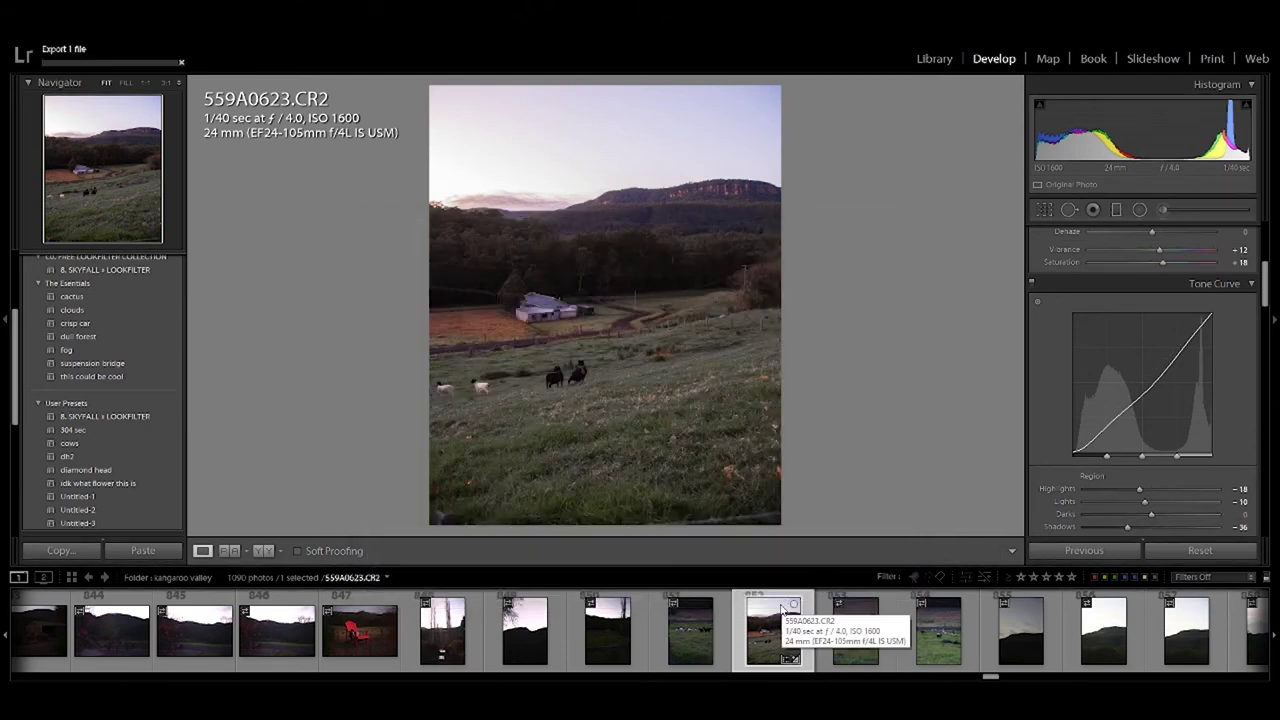
scroll(800, 625, "down", 5)
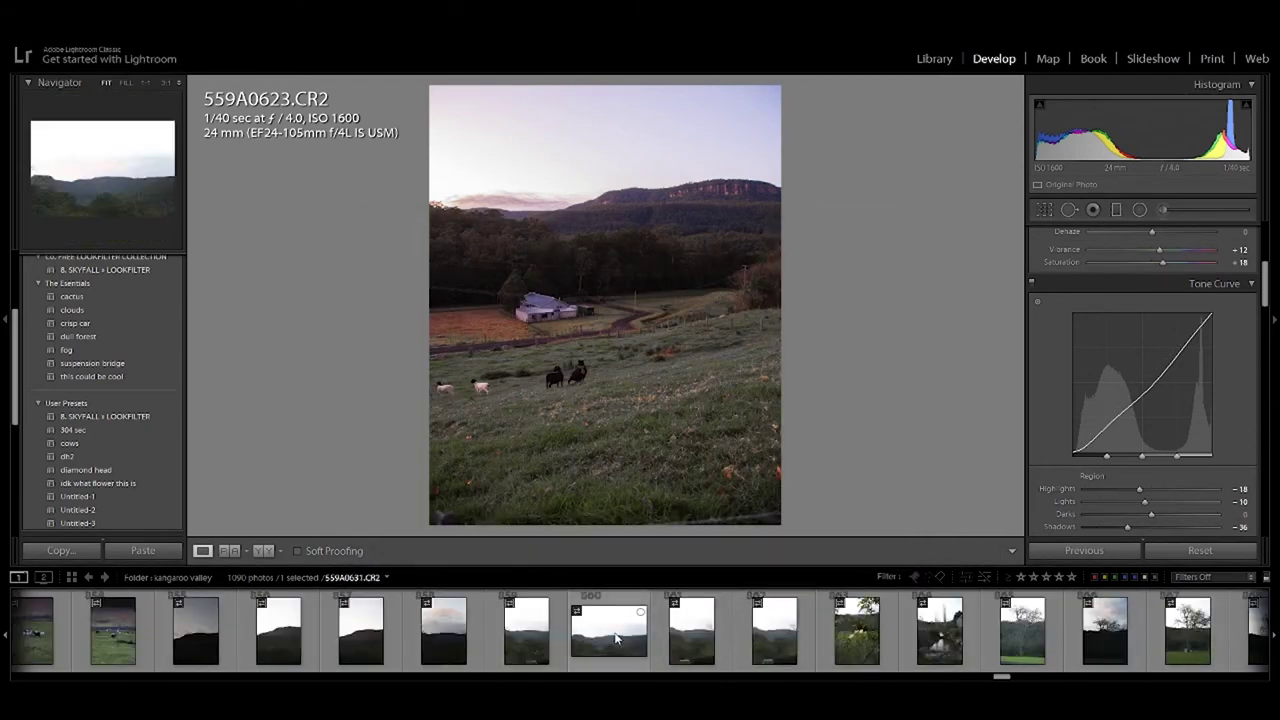
Give dusk hills photo 559A0629 Shadows +100, then open pond photo 559A0635.
left_click(617, 638)
left_click(538, 641)
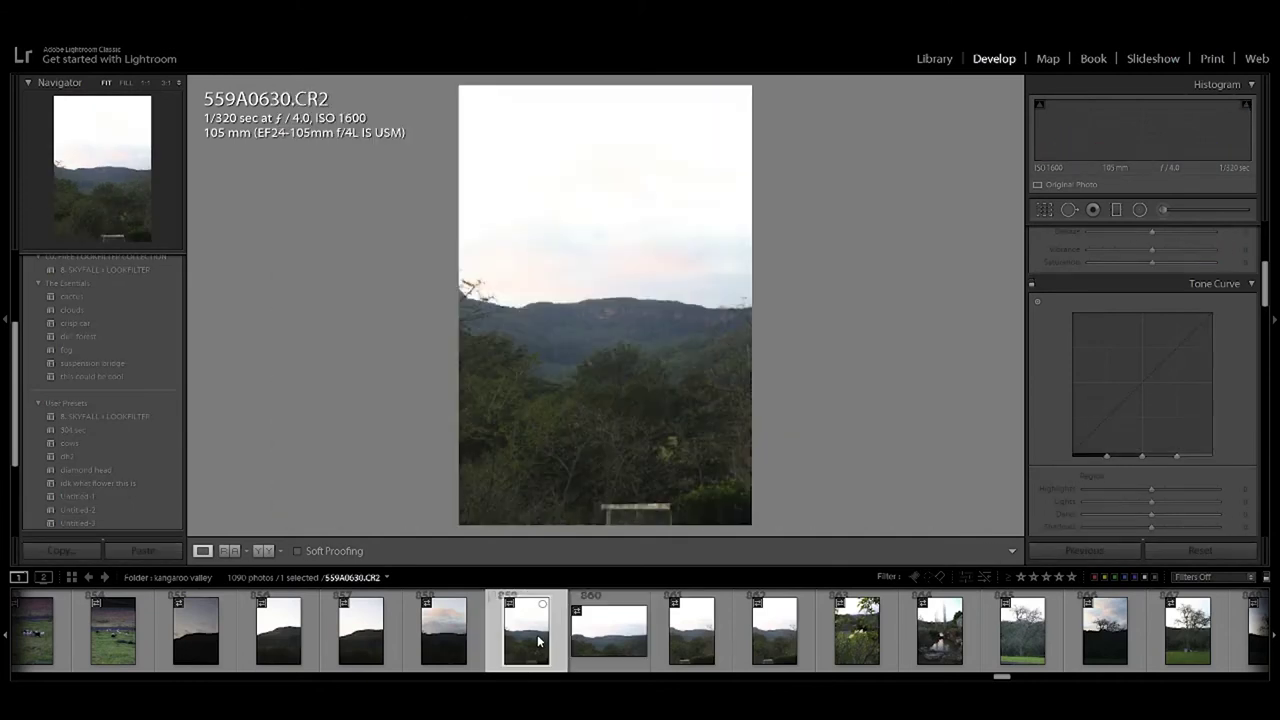
left_click(455, 646)
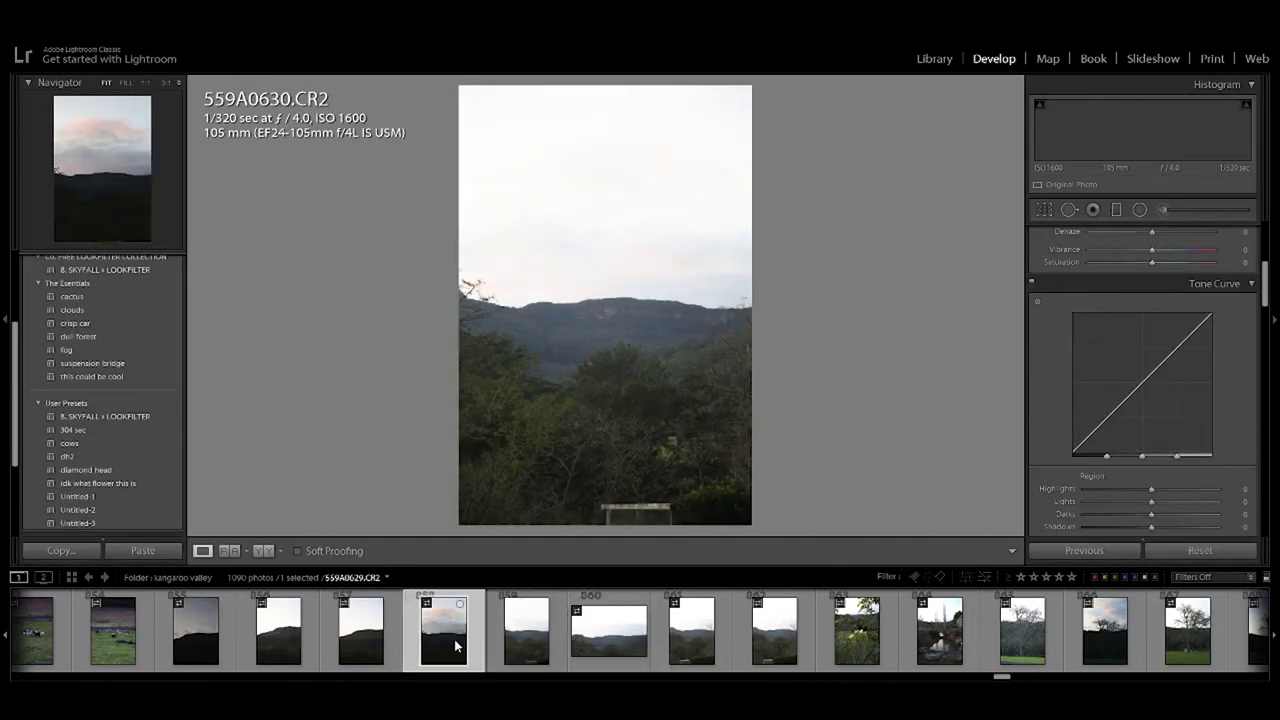
scroll(1167, 340, "up", 5)
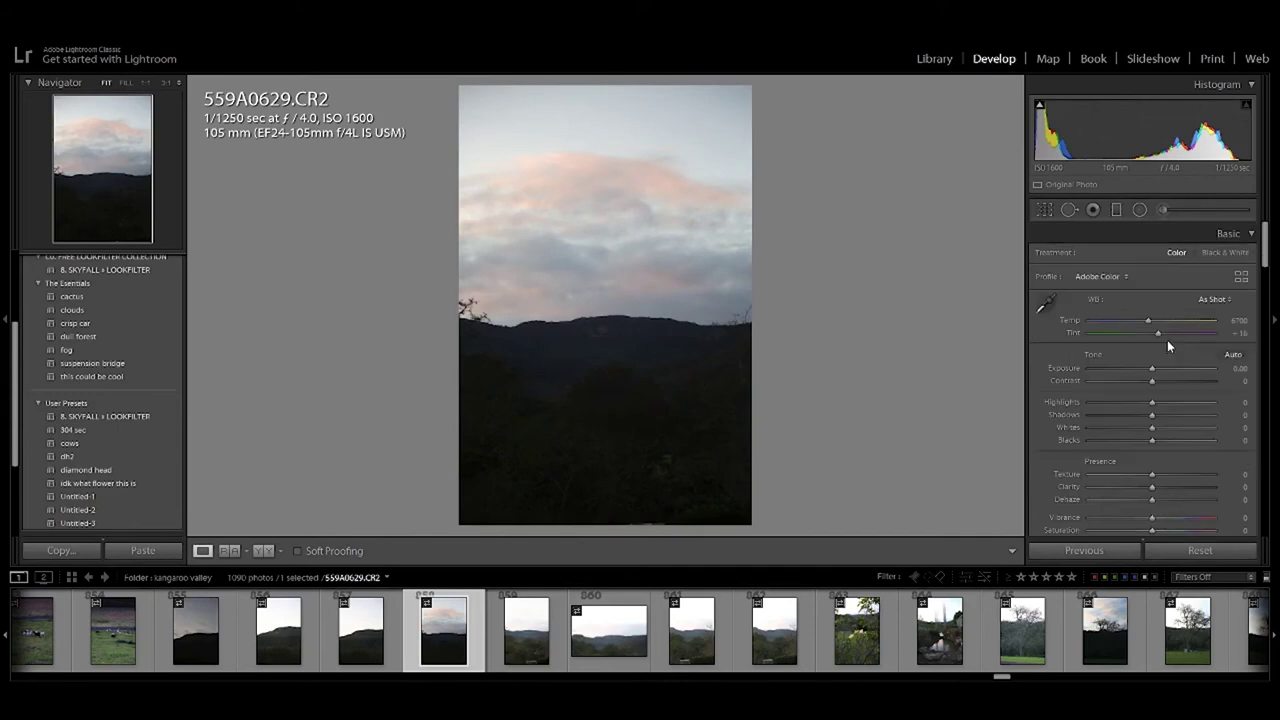
left_click_drag(1152, 418, 1226, 402)
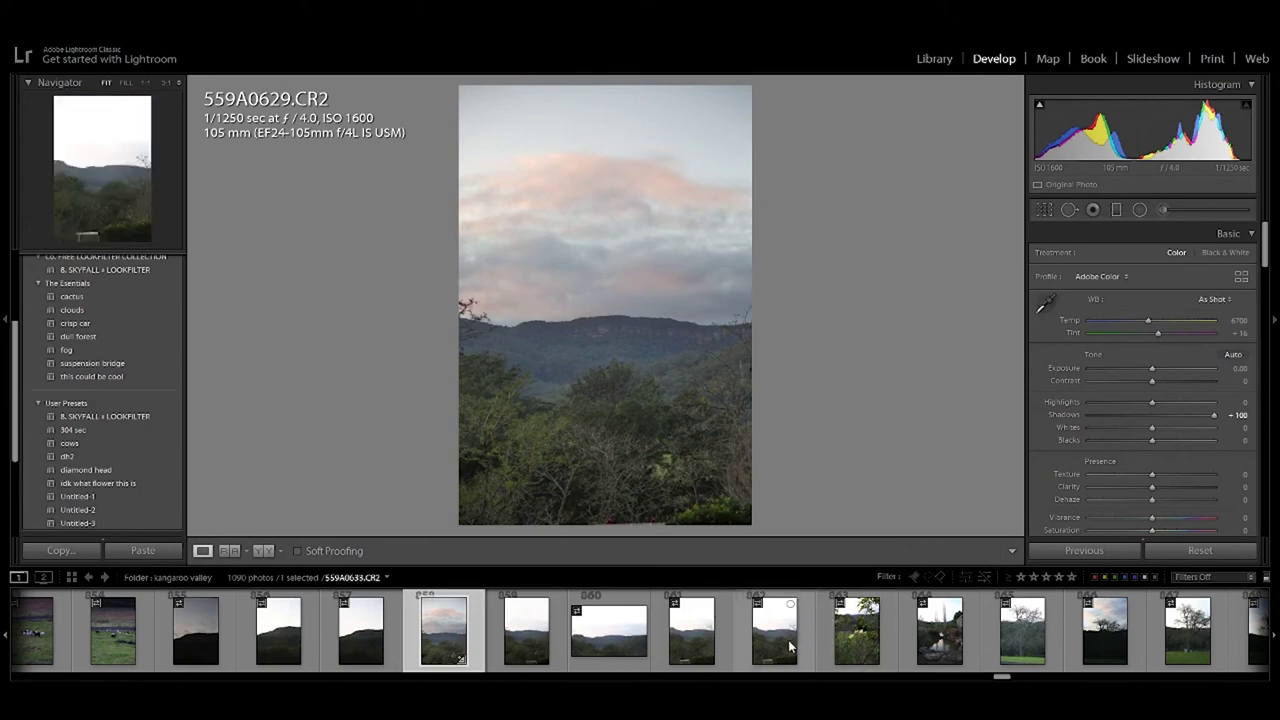
scroll(788, 640, "down", 5)
left_click(528, 650)
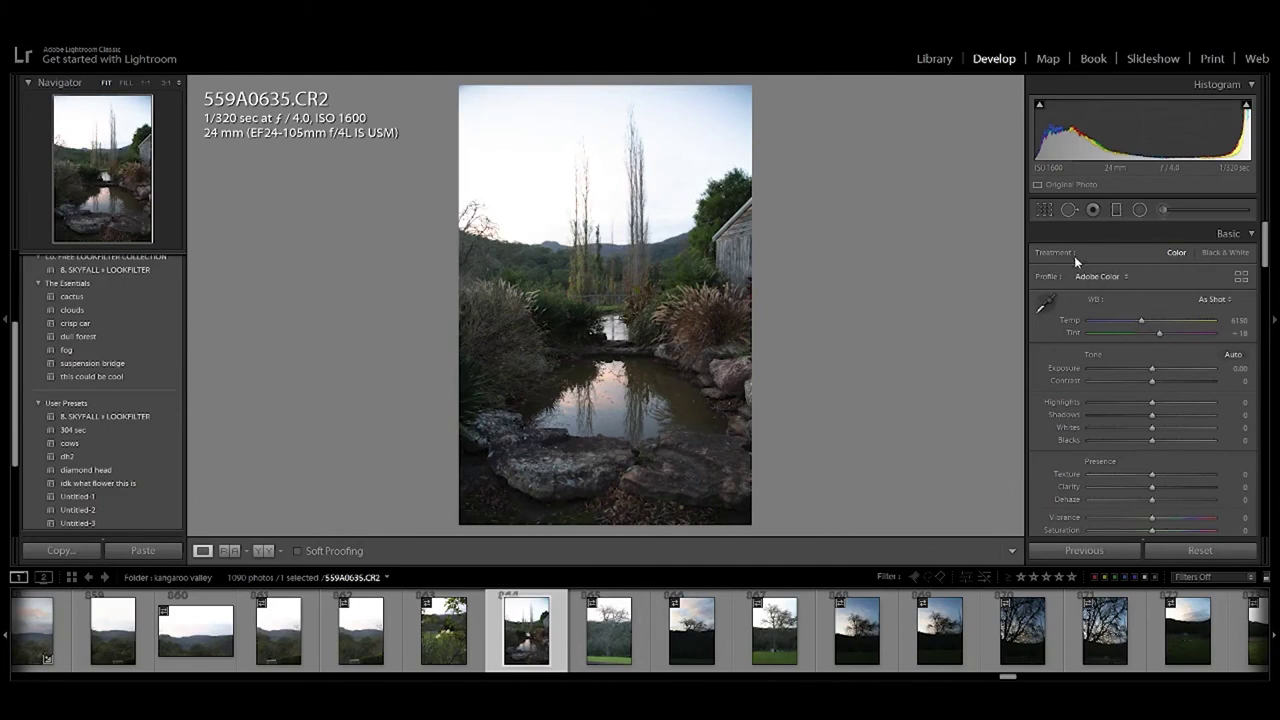
Apply a 4 x 5 / 8 x 10 crop to 559A0635, framing the pond and tall trees.
left_click(1045, 211)
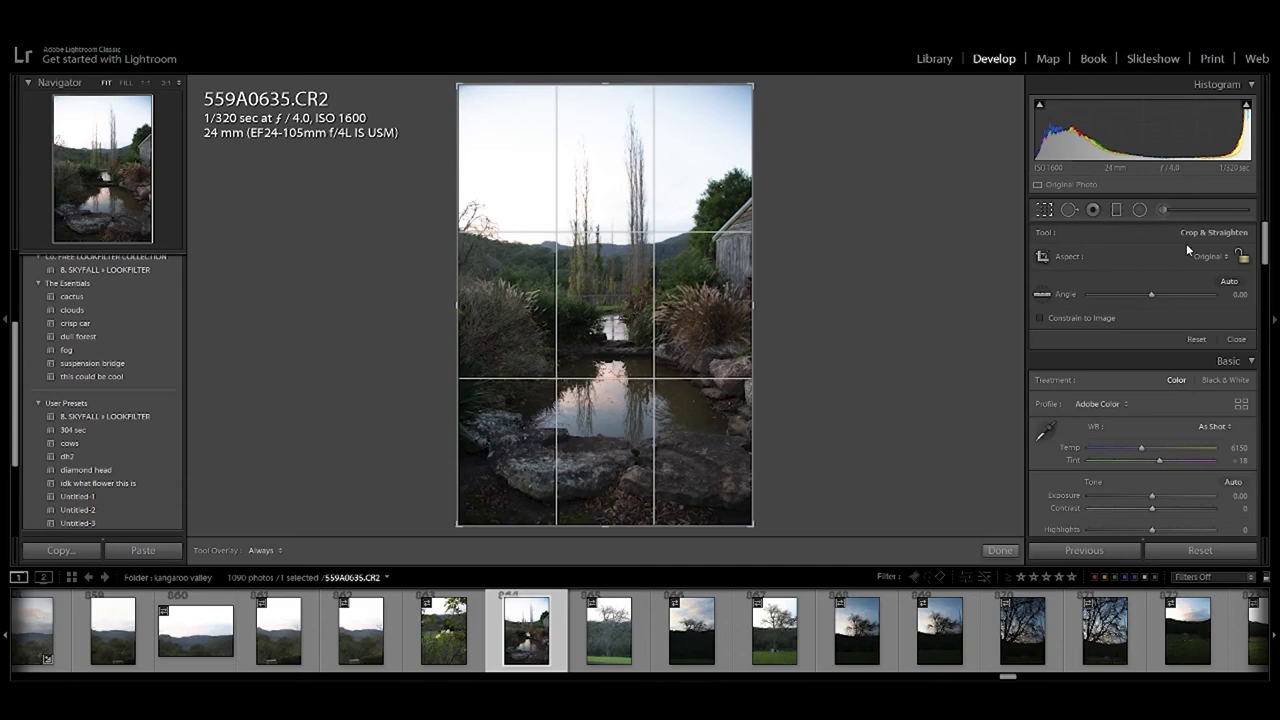
left_click(1216, 254)
left_click(1112, 335)
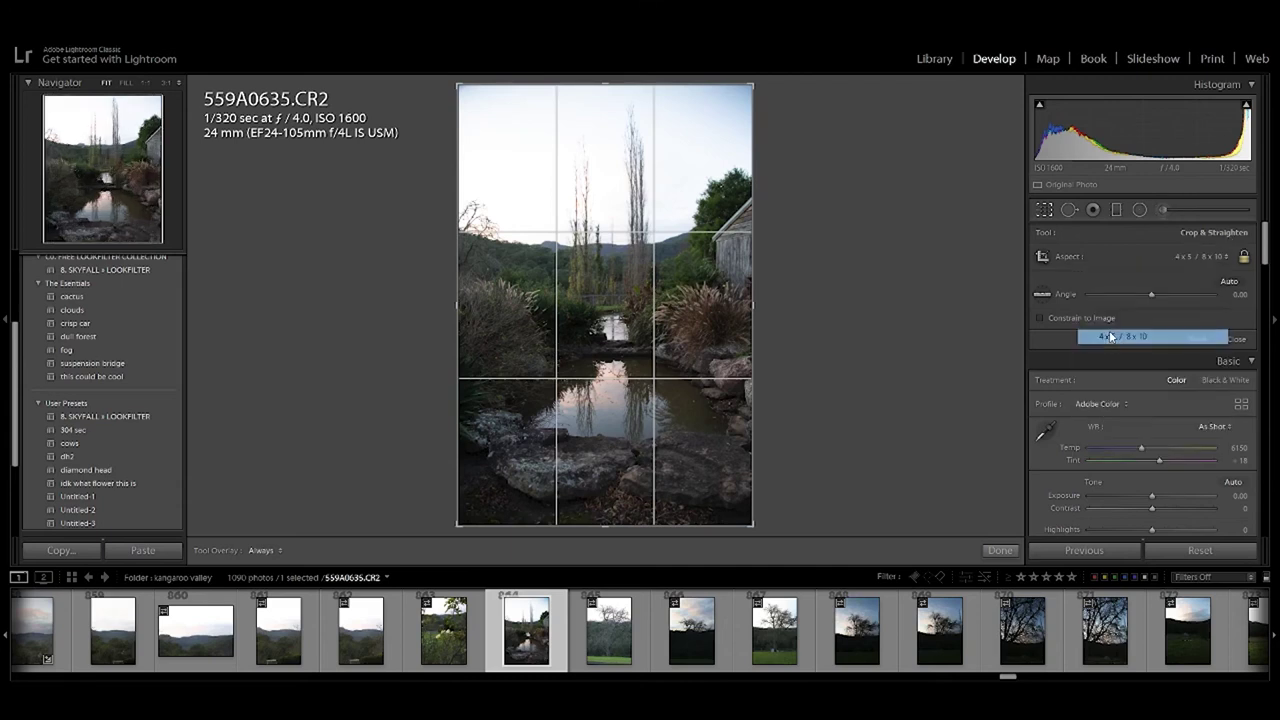
mouse_move(638, 224)
left_mouse_down()
mouse_move(654, 177)
mouse_move(661, 191)
left_mouse_up()
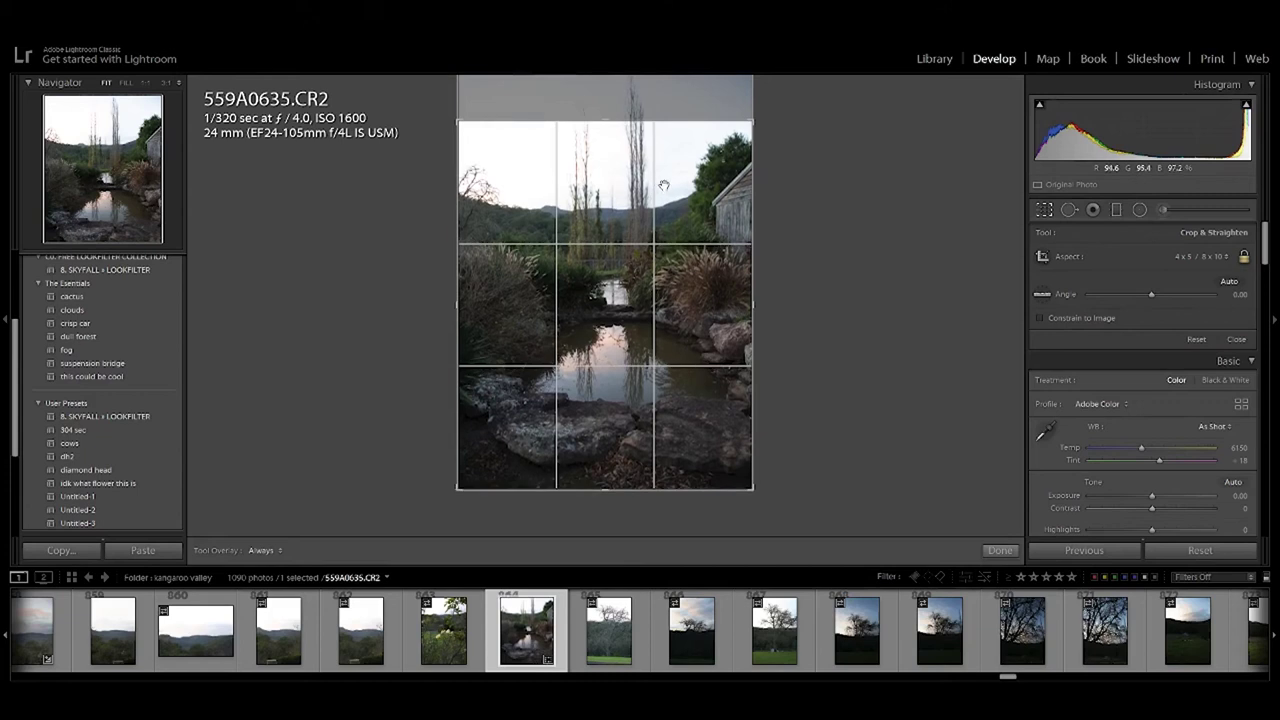
left_click_drag(746, 122, 691, 196)
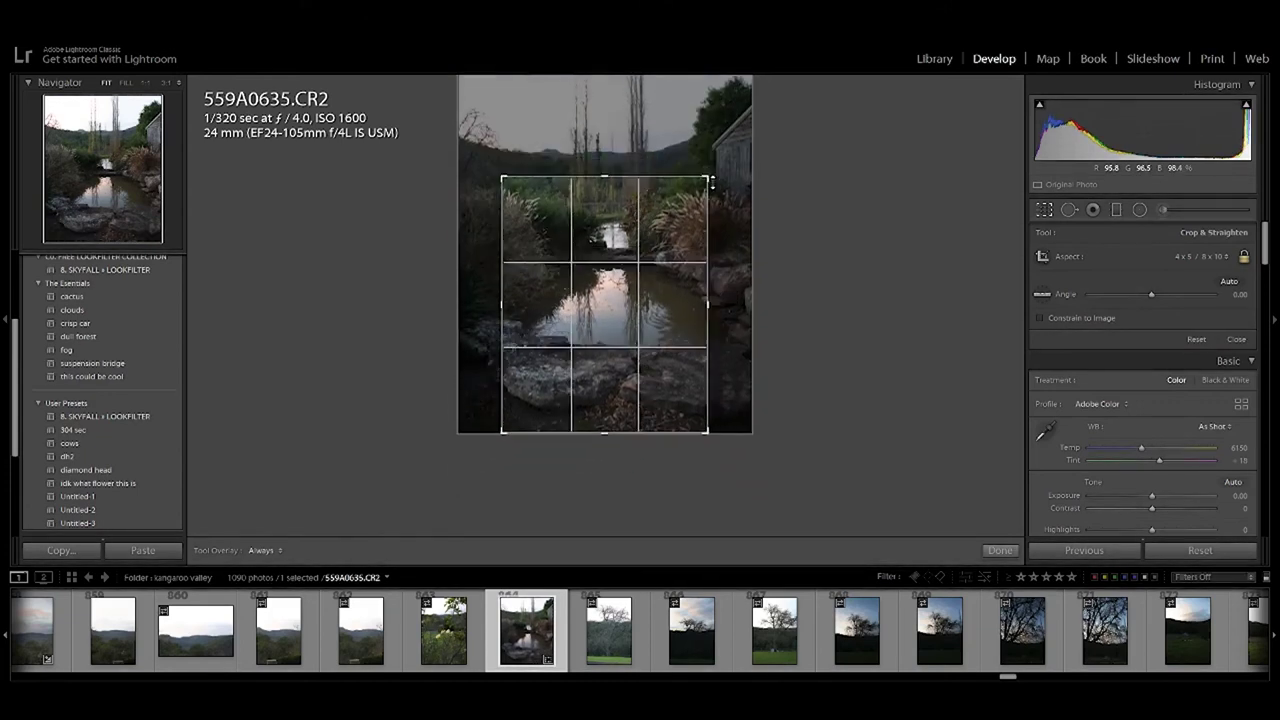
mouse_move(652, 245)
left_mouse_down()
mouse_move(640, 302)
mouse_move(648, 279)
left_mouse_up()
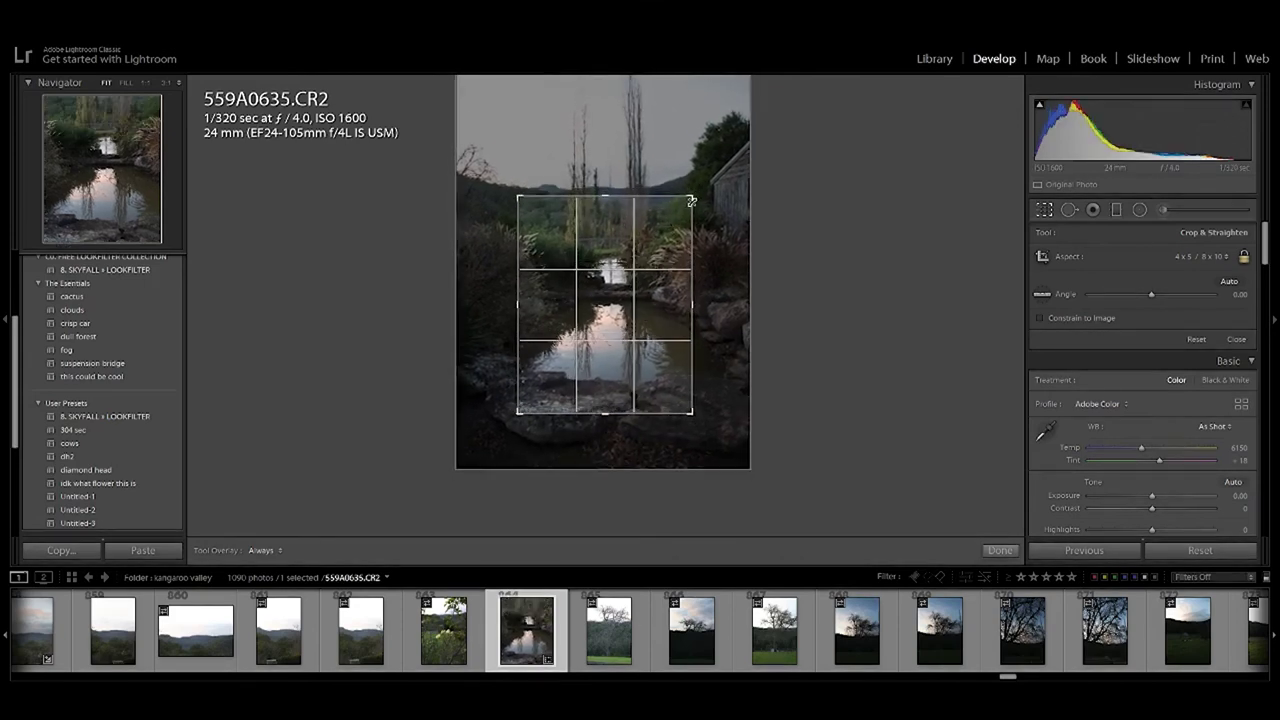
left_click_drag(691, 202, 721, 160)
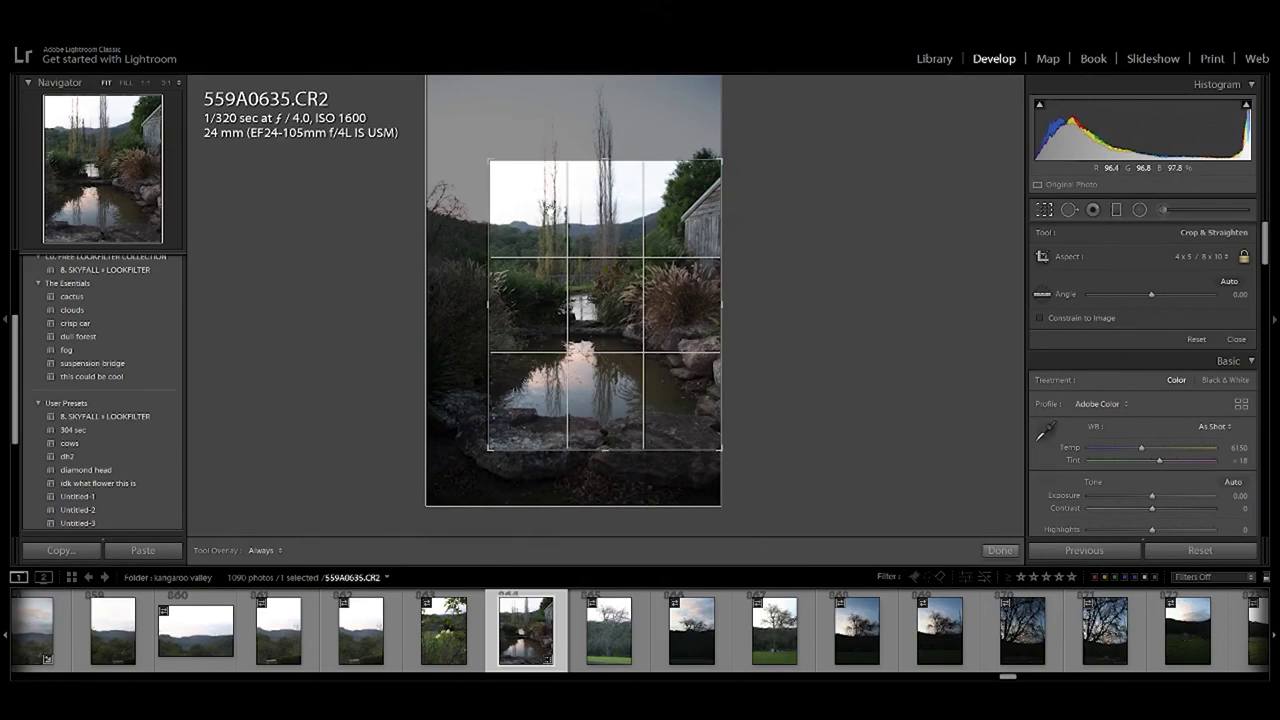
left_click_drag(485, 158, 449, 50)
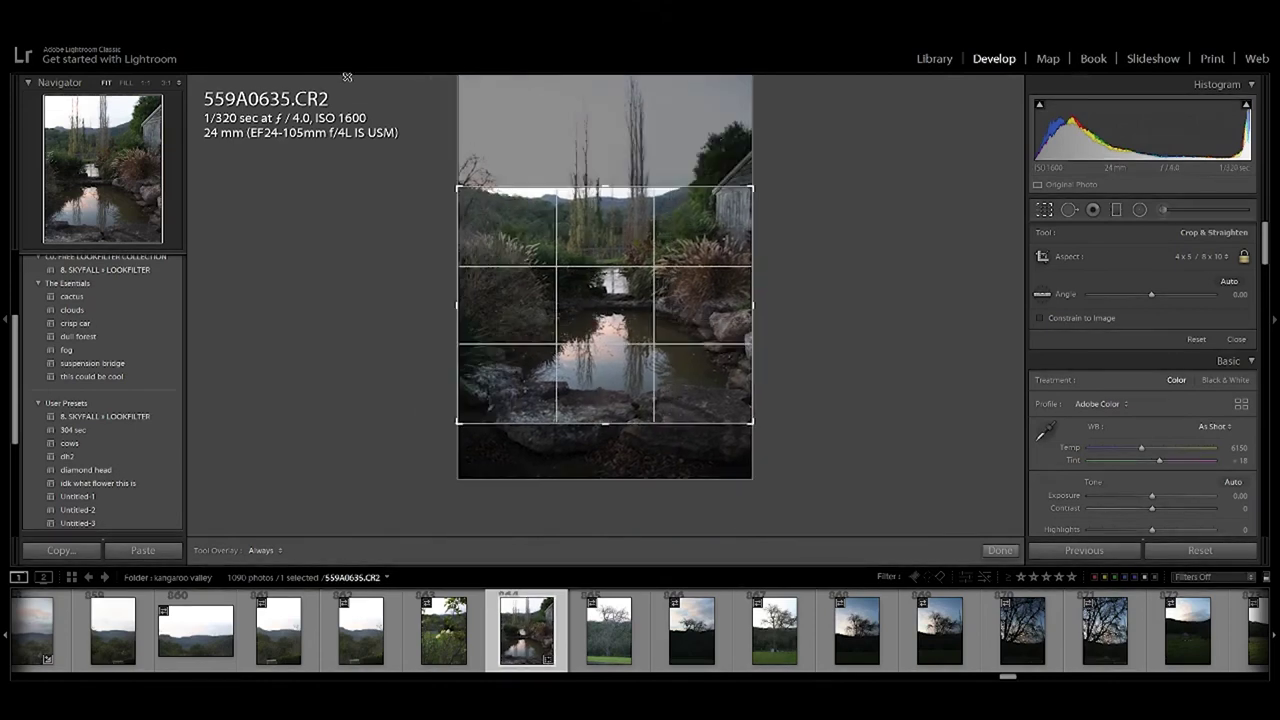
mouse_move(638, 230)
left_mouse_down()
mouse_move(619, 162)
mouse_move(605, 266)
mouse_move(605, 250)
left_mouse_up()
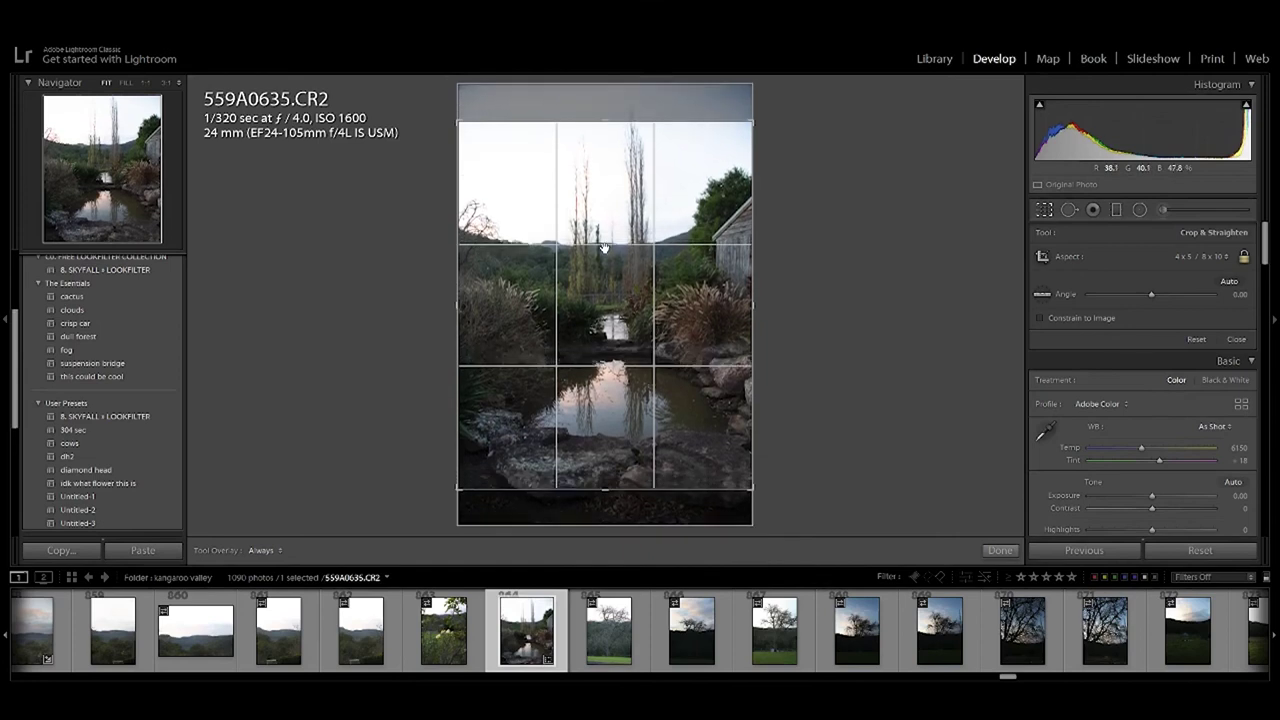
left_click(1000, 550)
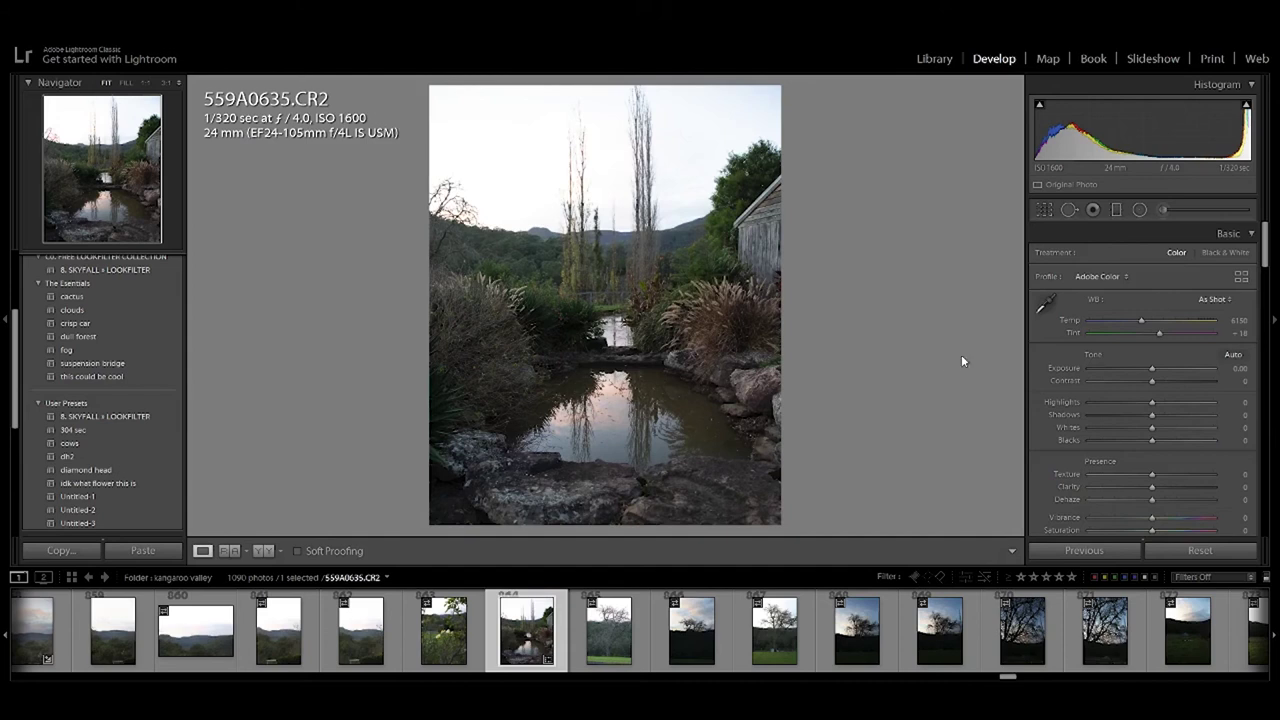
Tone the pond photo to Exposure -0.24, Whites -61 and Shadows +33, then bring up Export.
mouse_move(1152, 369)
left_mouse_down()
mouse_move(1183, 380)
mouse_move(1126, 414)
mouse_move(1159, 414)
mouse_move(1071, 400)
left_mouse_up()
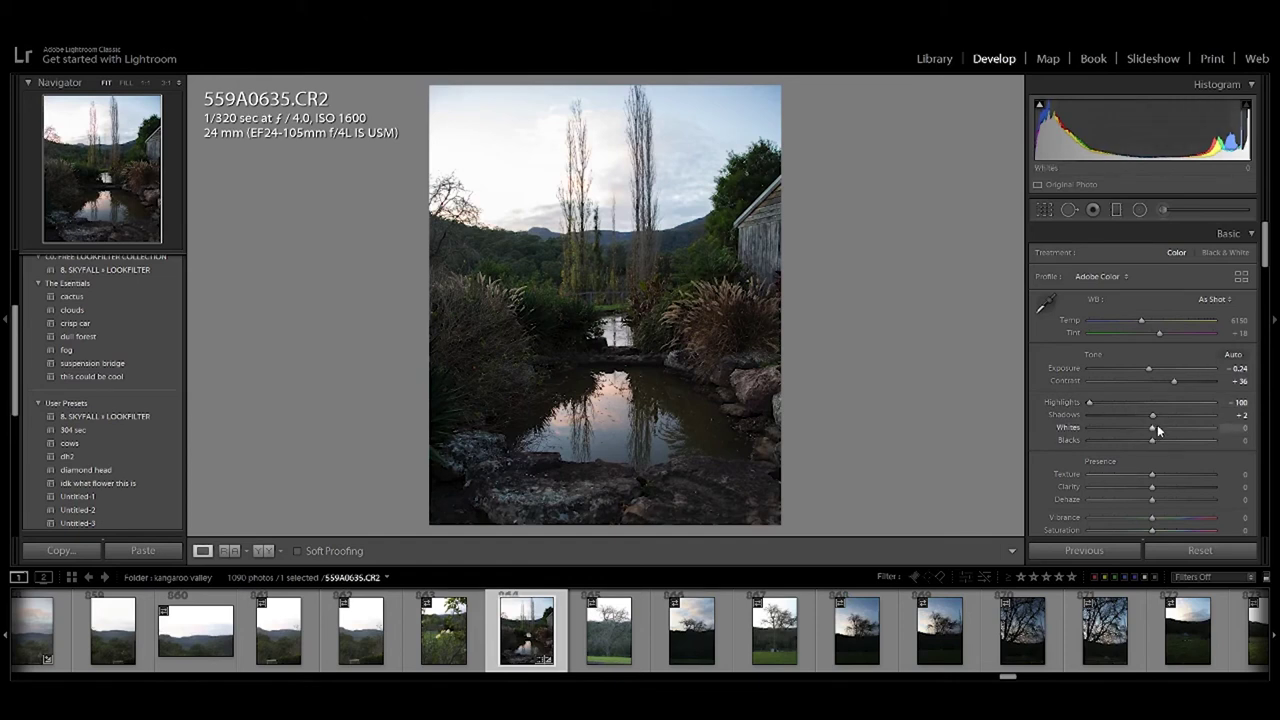
mouse_move(1155, 430)
left_mouse_down()
mouse_move(1110, 428)
mouse_move(1184, 436)
left_mouse_up()
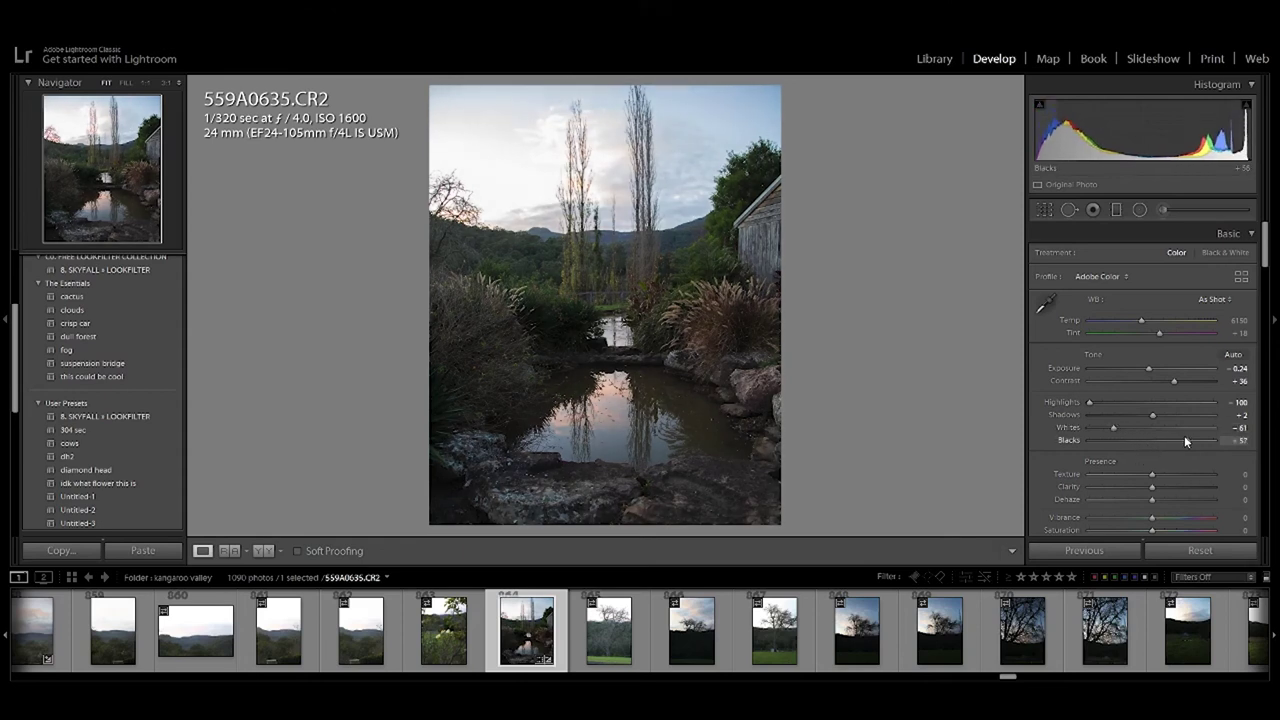
left_click_drag(1152, 416, 1175, 418)
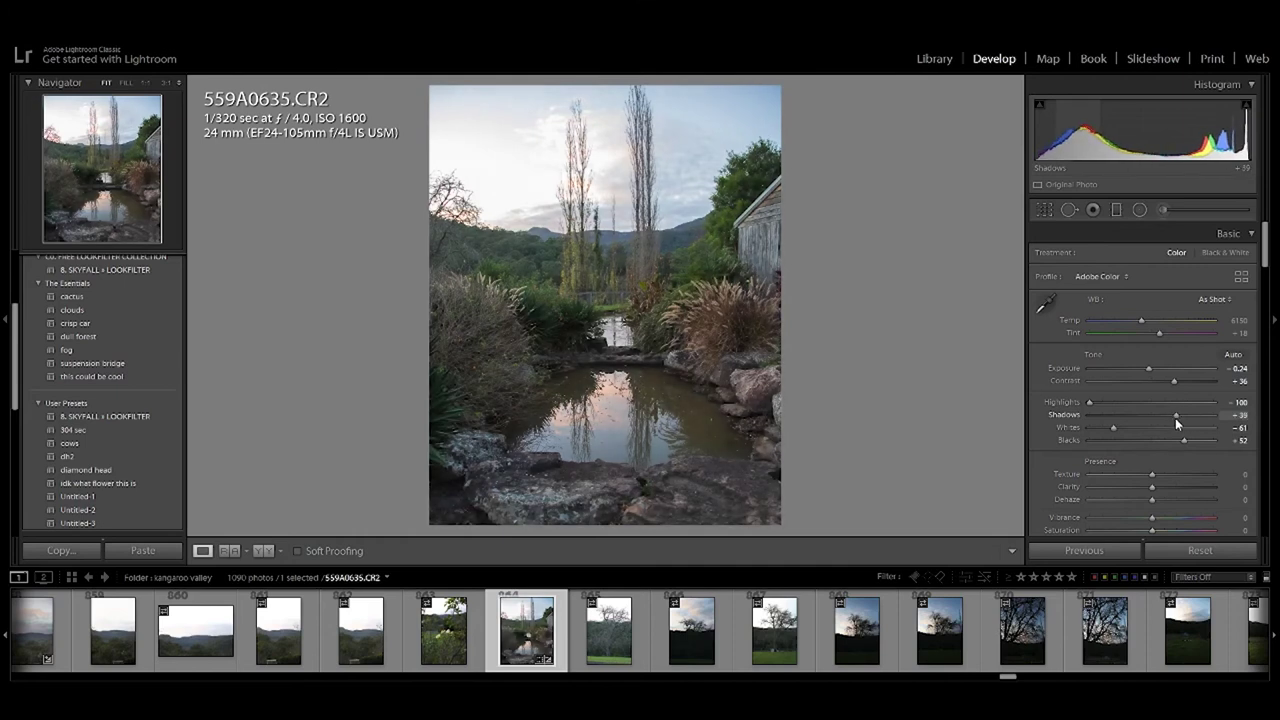
left_click_drag(1174, 418, 1171, 418)
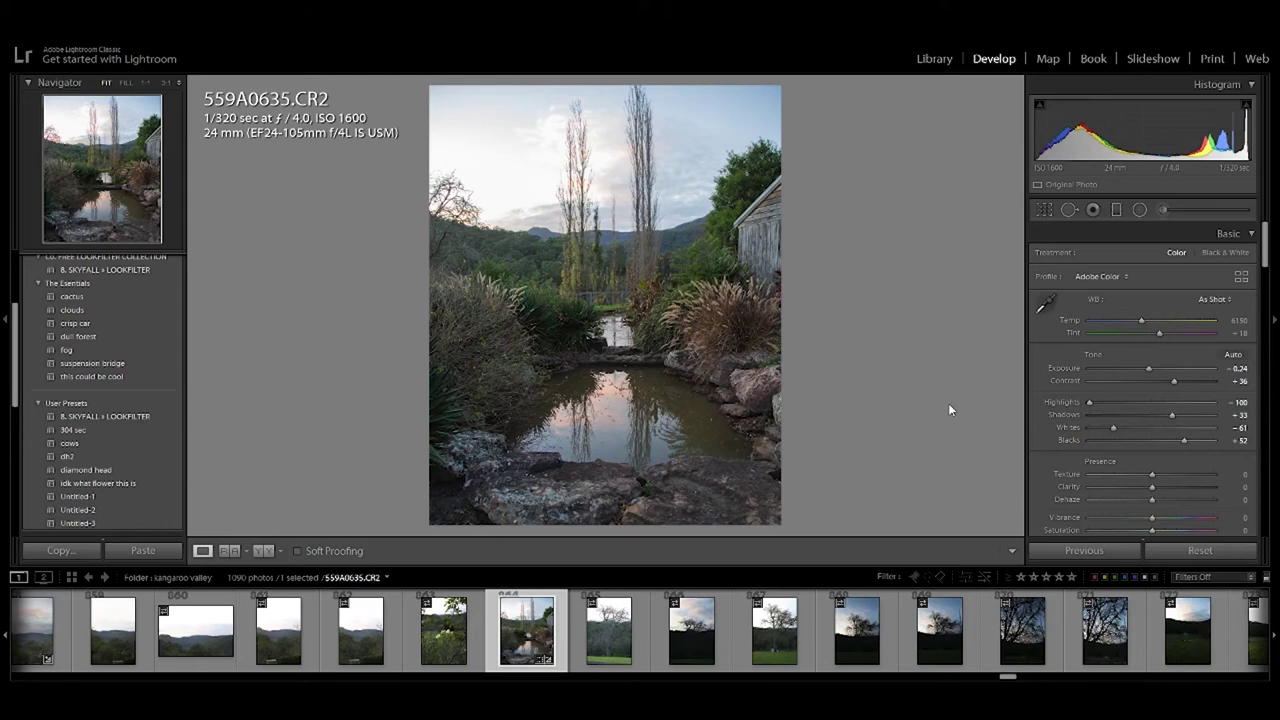
key("ctrl+shift+e")
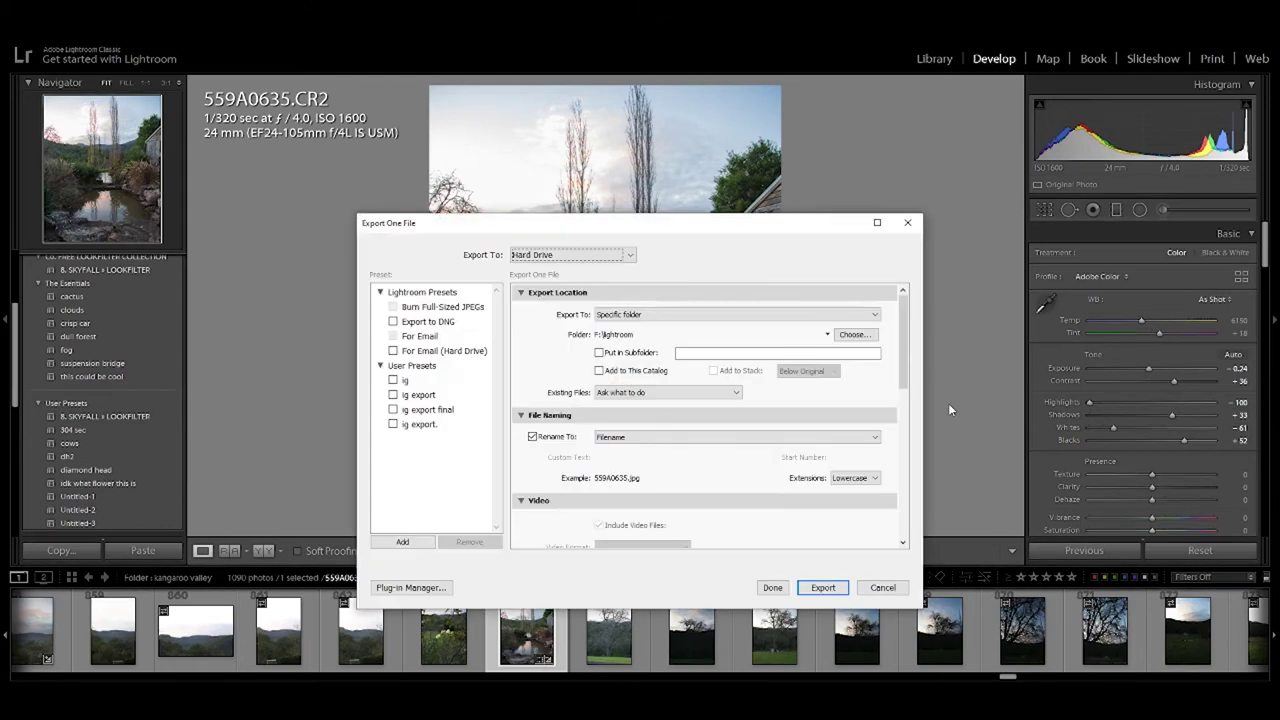
Export the pond photo as a JPEG and open sheep-pasture photo 559A0644.
key("Return")
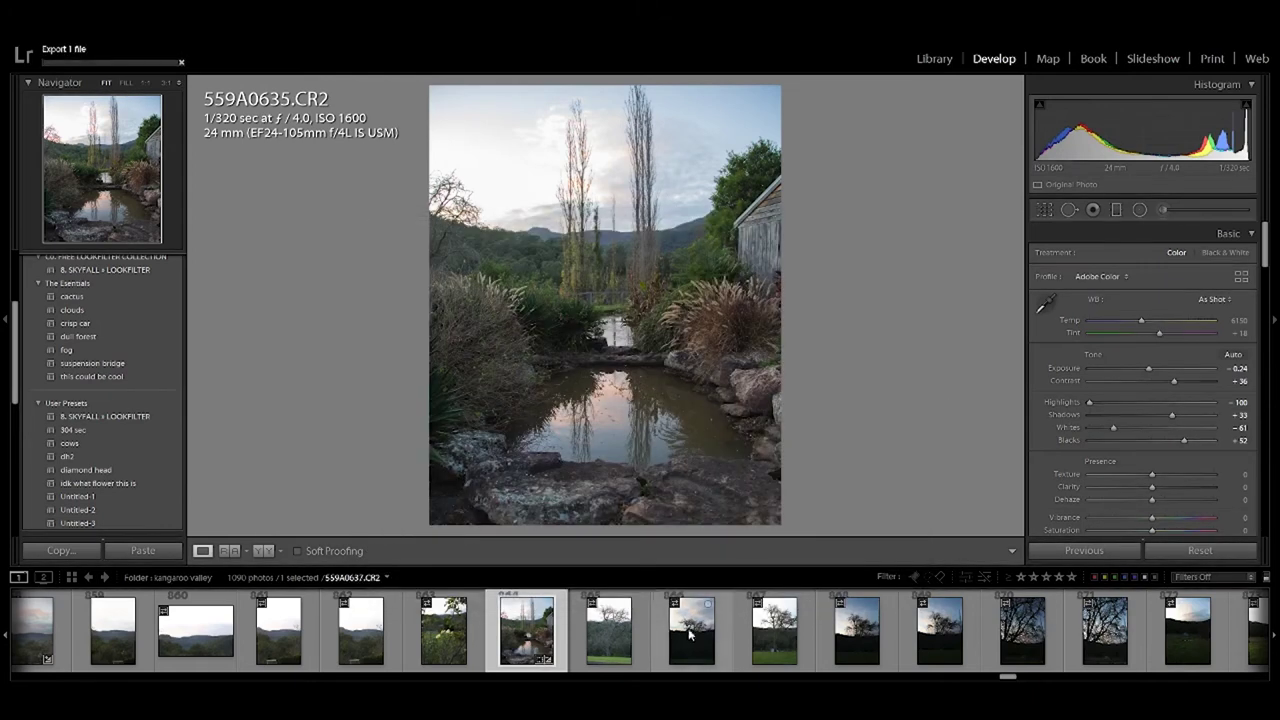
scroll(785, 615, "down", 5)
scroll(785, 615, "down", 5)
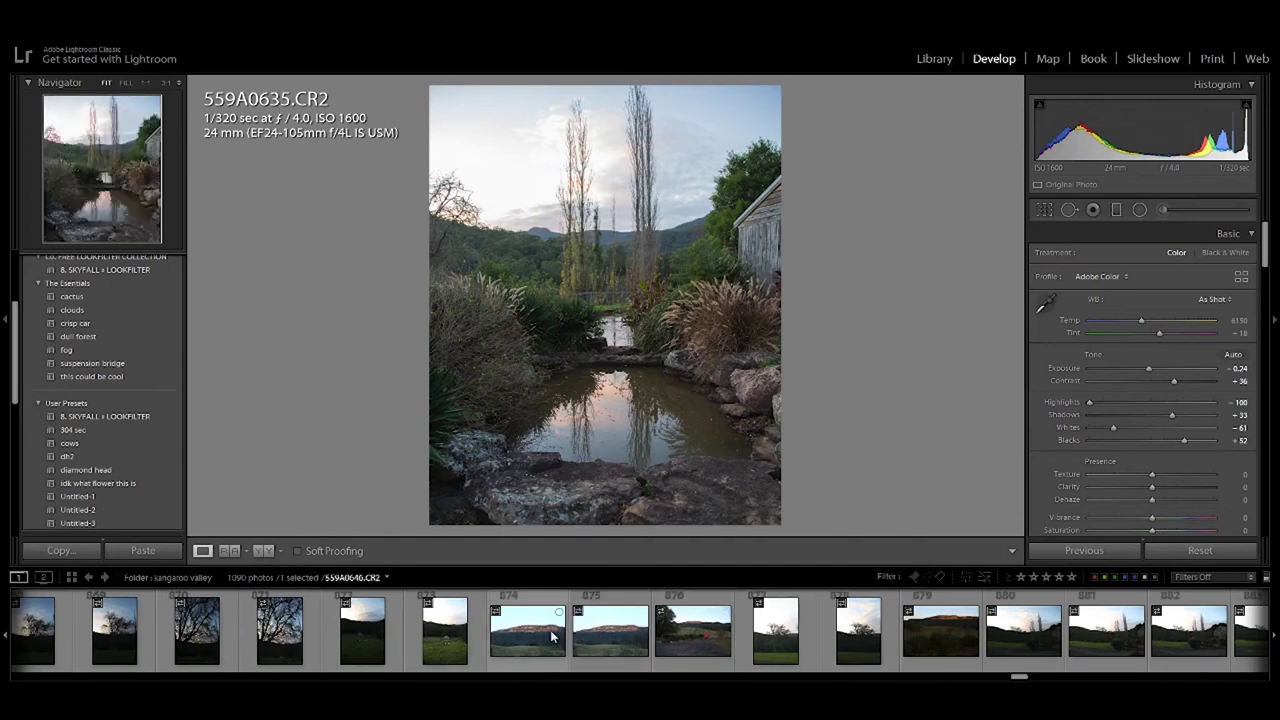
left_click(445, 632)
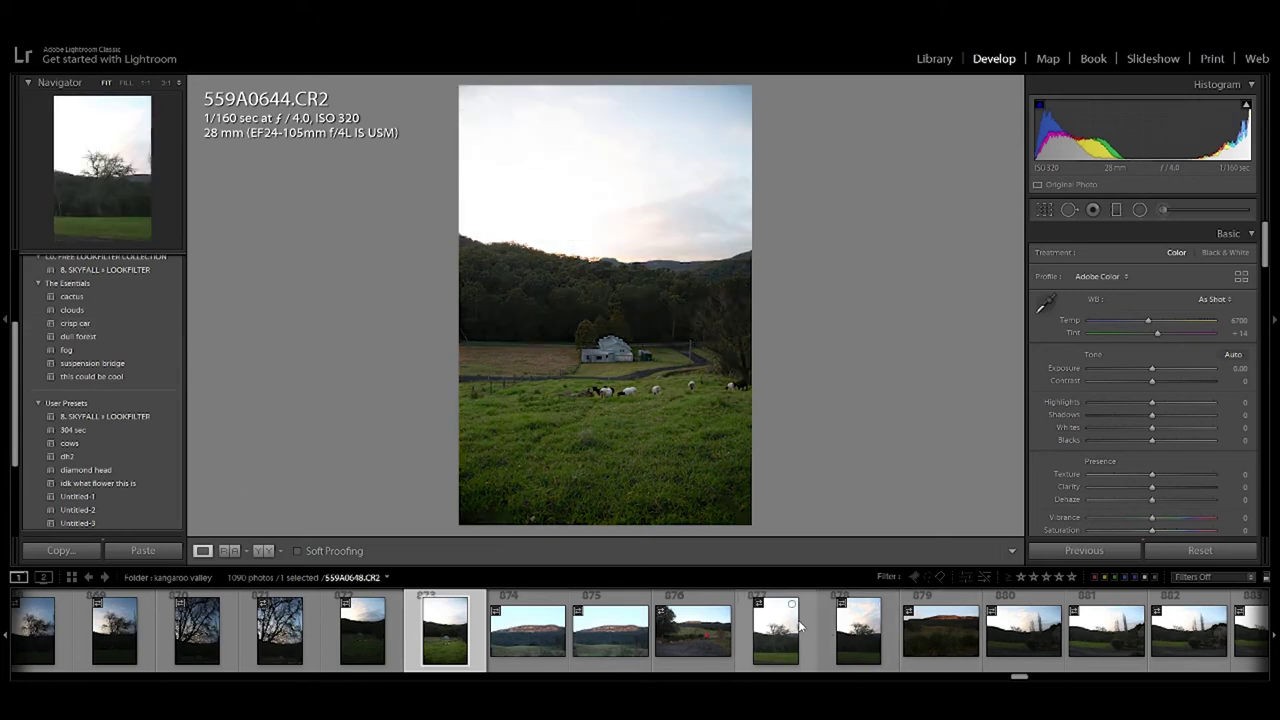
Scroll through the filmstrip to browse further photos.
scroll(799, 625, "down", 2)
scroll(799, 625, "down", 2)
scroll(799, 625, "down", 2)
scroll(799, 625, "down", 2)
scroll(799, 625, "down", 2)
scroll(799, 625, "down", 2)
scroll(750, 630, "up", 2)
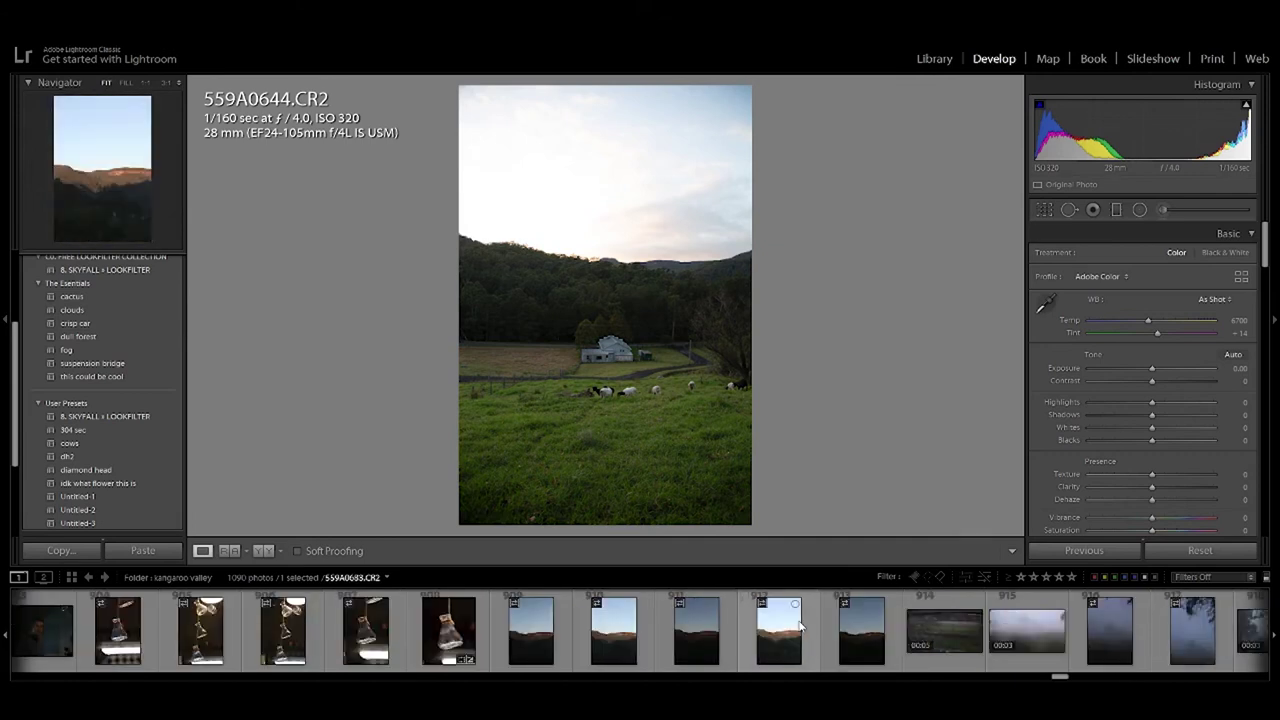
On moonrise photo 559A0682 set Shadows +100 and Whites about +12, then switch to 559A0680.
left_click(690, 640)
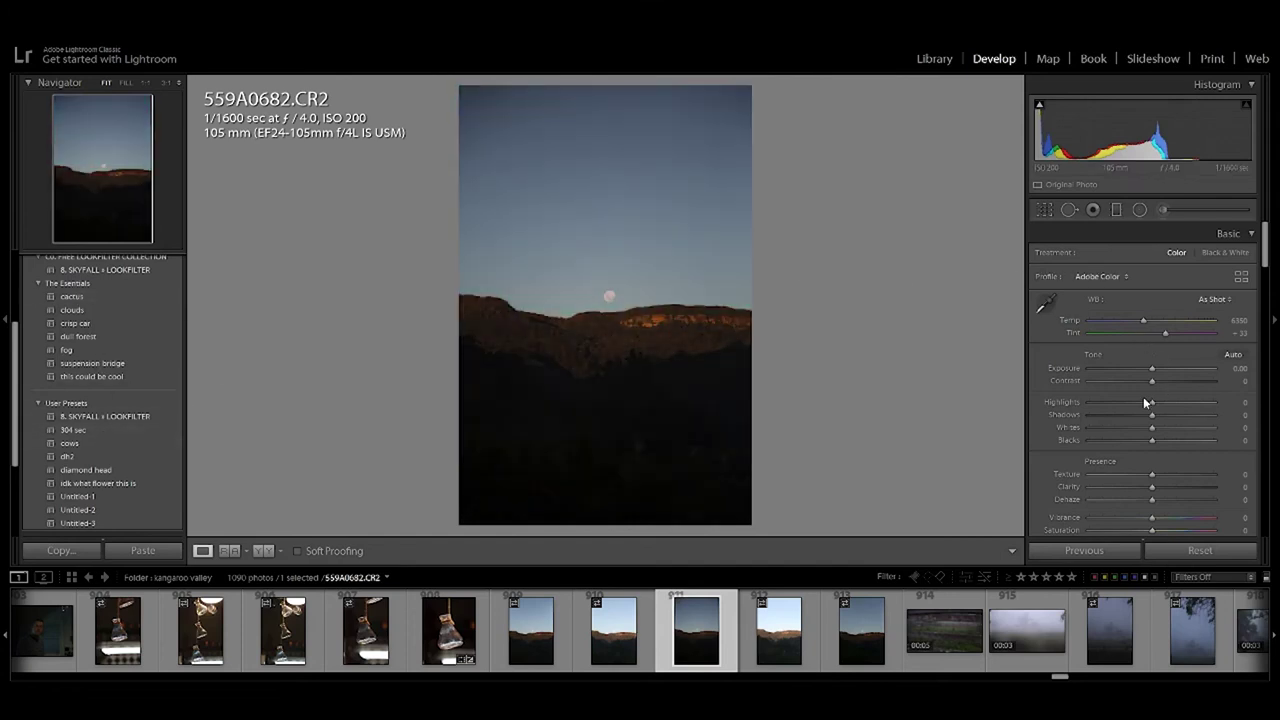
left_click_drag(1162, 414, 1236, 401)
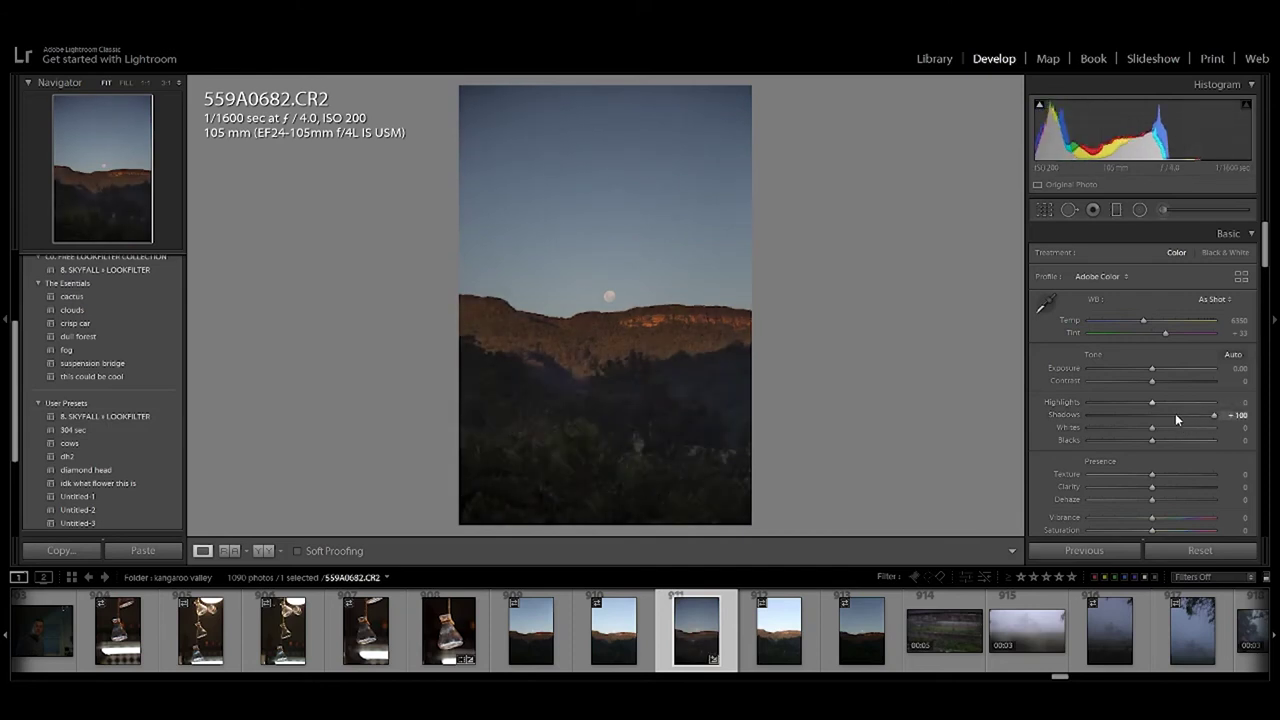
mouse_move(1152, 428)
left_mouse_down()
mouse_move(1204, 440)
mouse_move(1200, 430)
left_mouse_up()
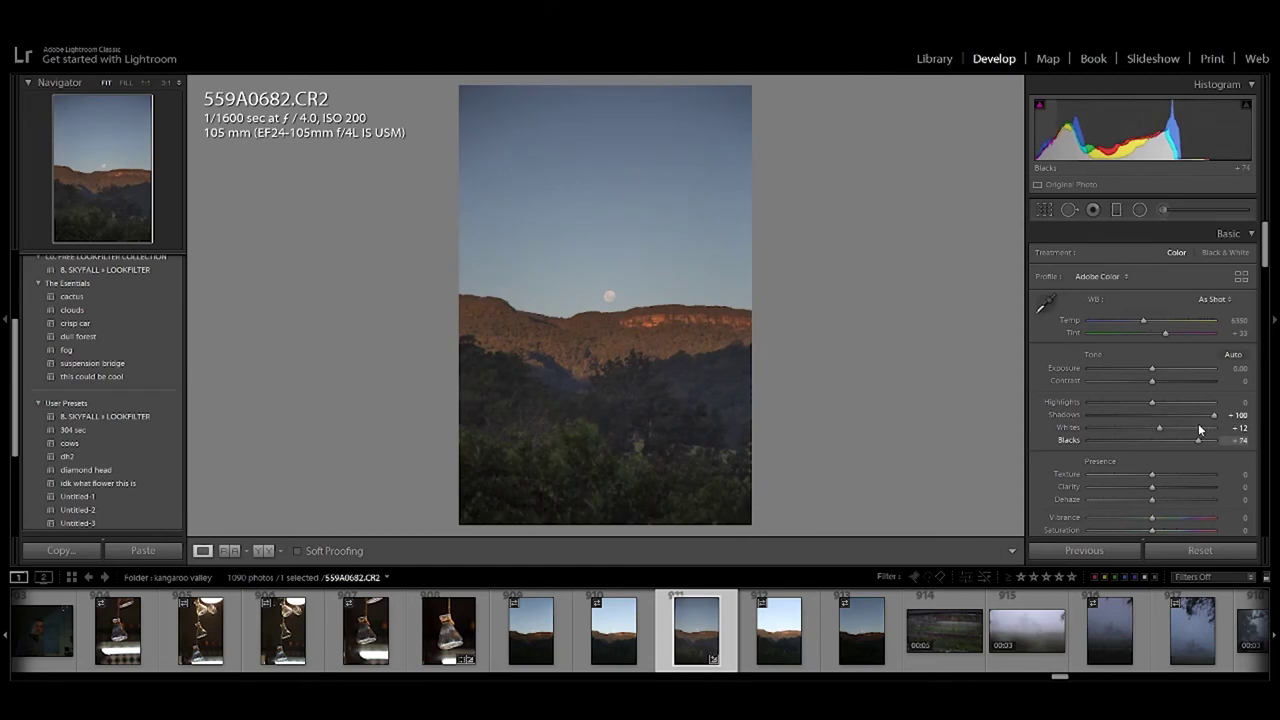
left_click(556, 638)
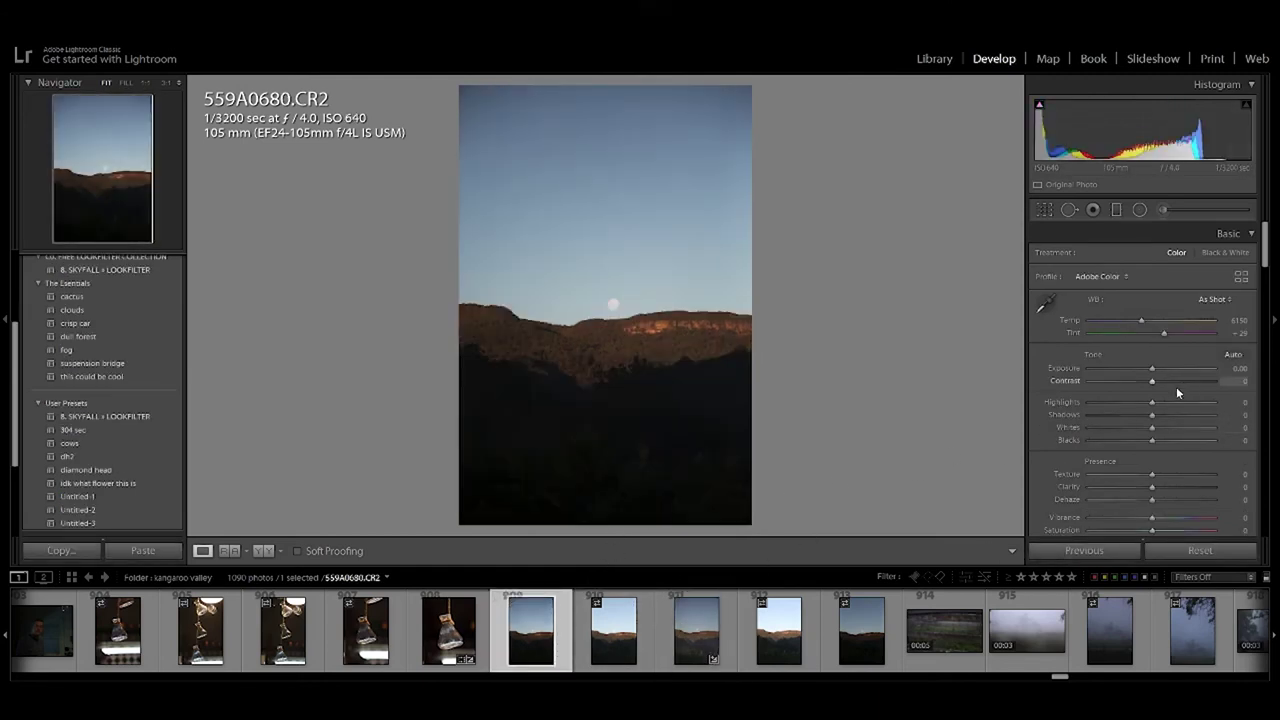
Lift Shadows to +100 and zoom in to inspect the ridge and moon detail.
left_click_drag(1154, 417, 1214, 414)
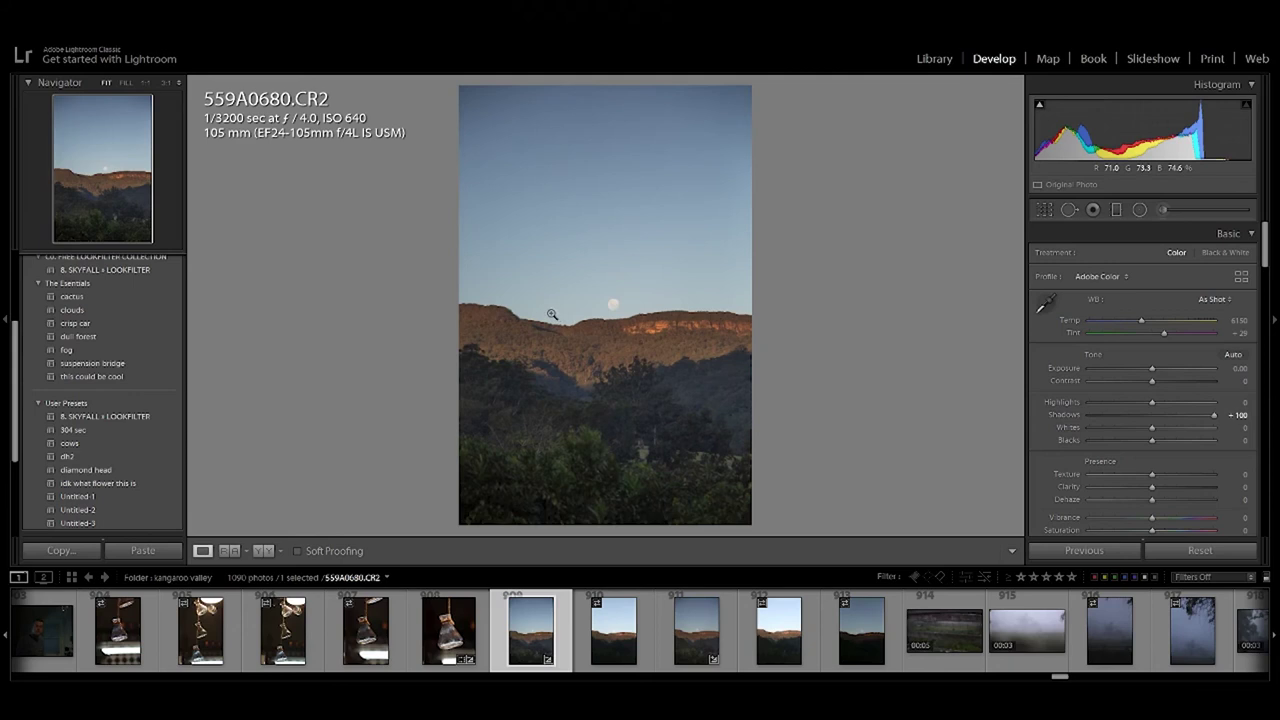
left_click(553, 306)
left_click(566, 298)
left_click(590, 304)
left_click_drag(403, 303, 638, 241)
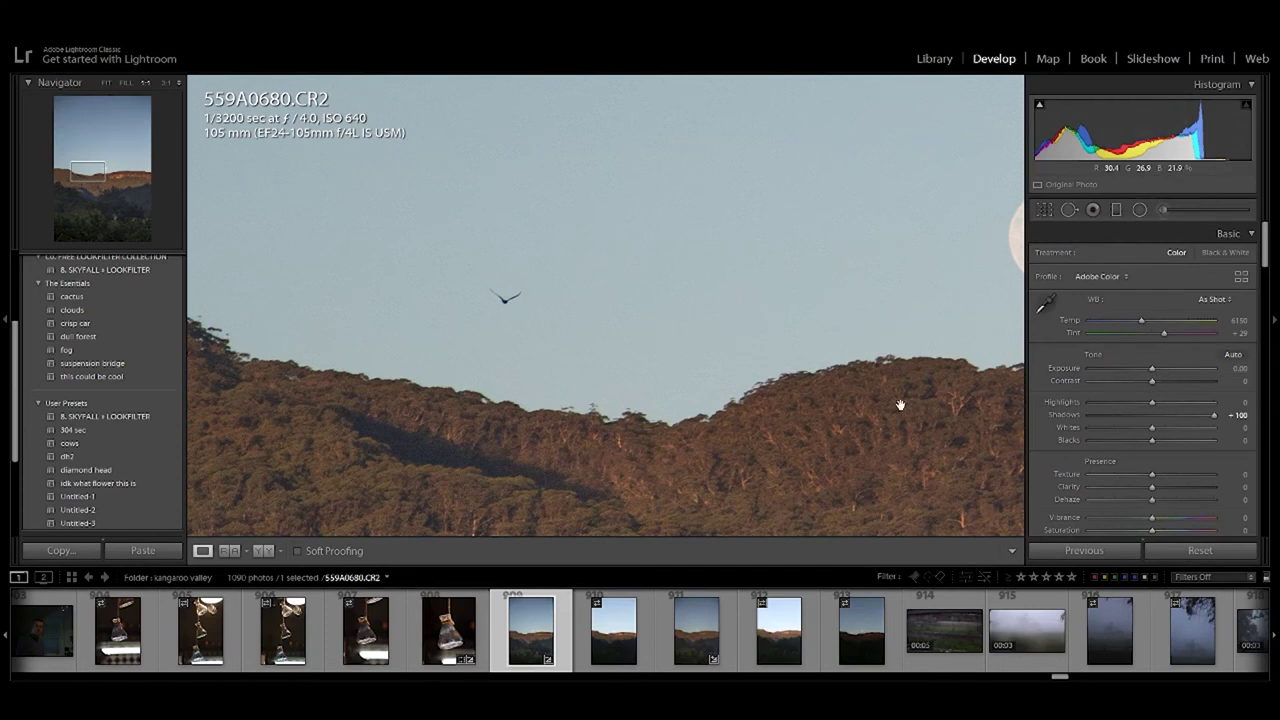
left_click(681, 447)
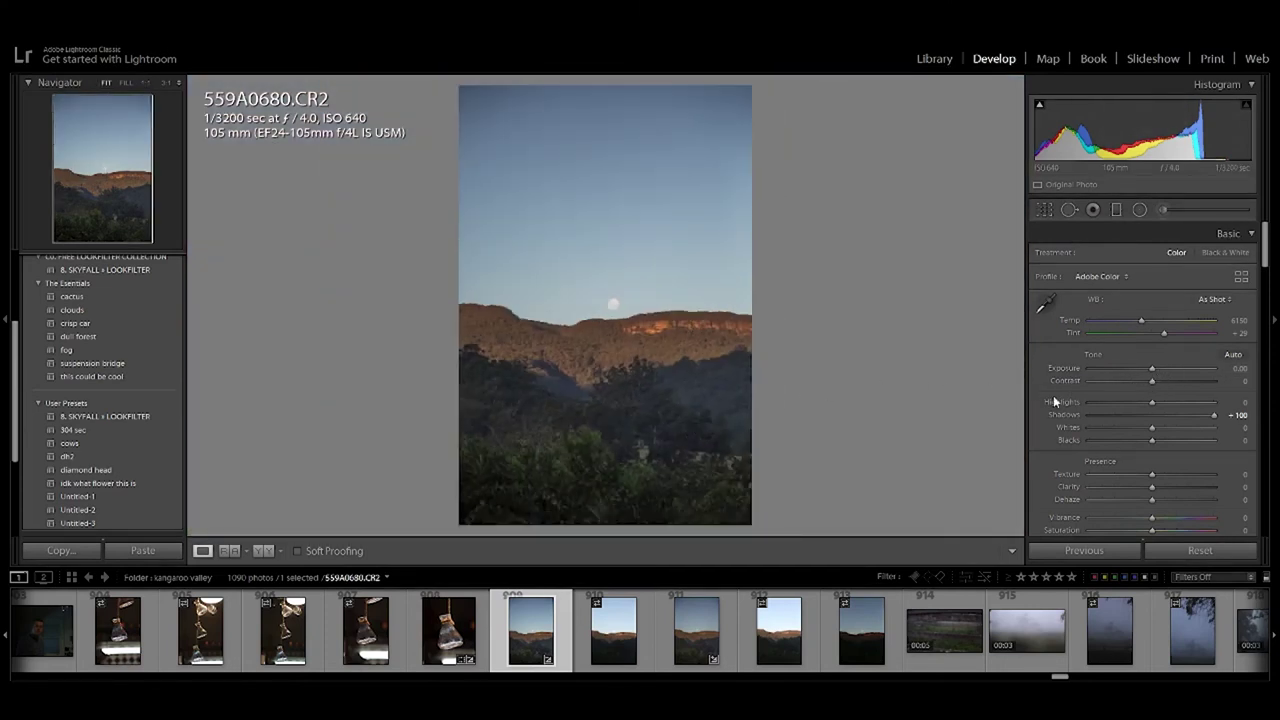
Keep exposure near zero and set Texture +32 and Clarity +25.
left_click_drag(1153, 369, 1152, 372)
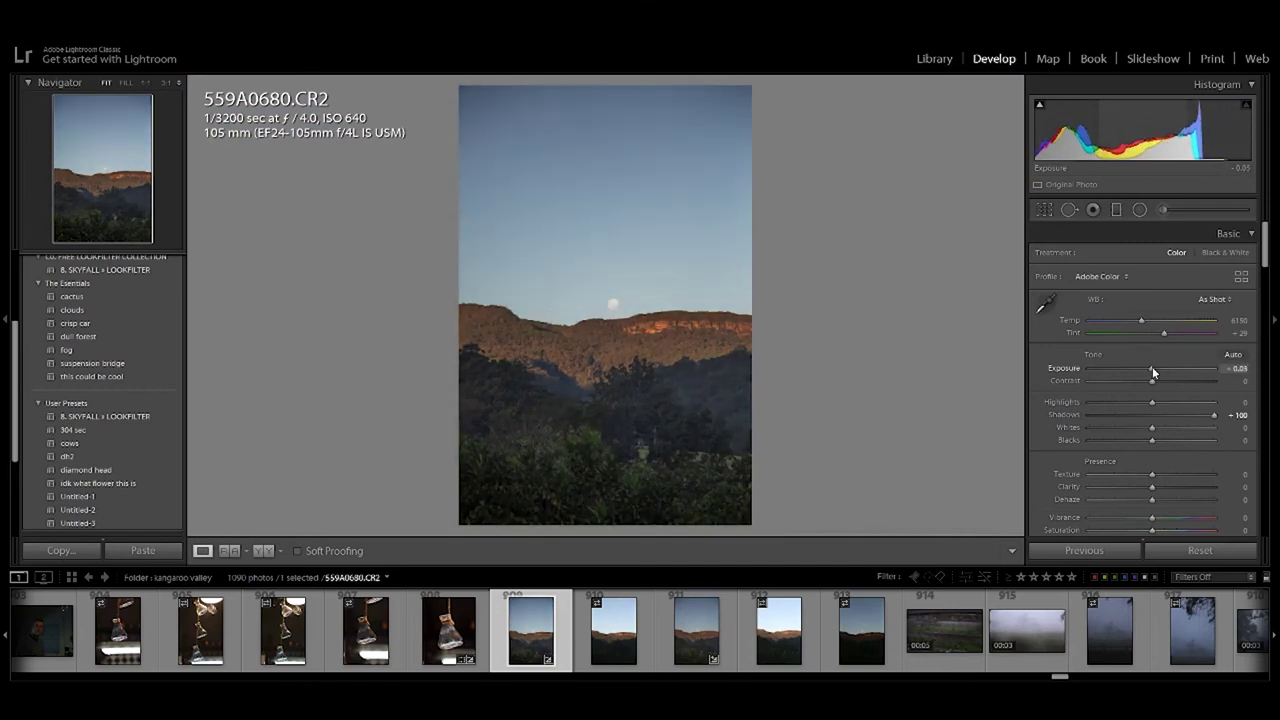
left_click_drag(1152, 372, 1153, 372)
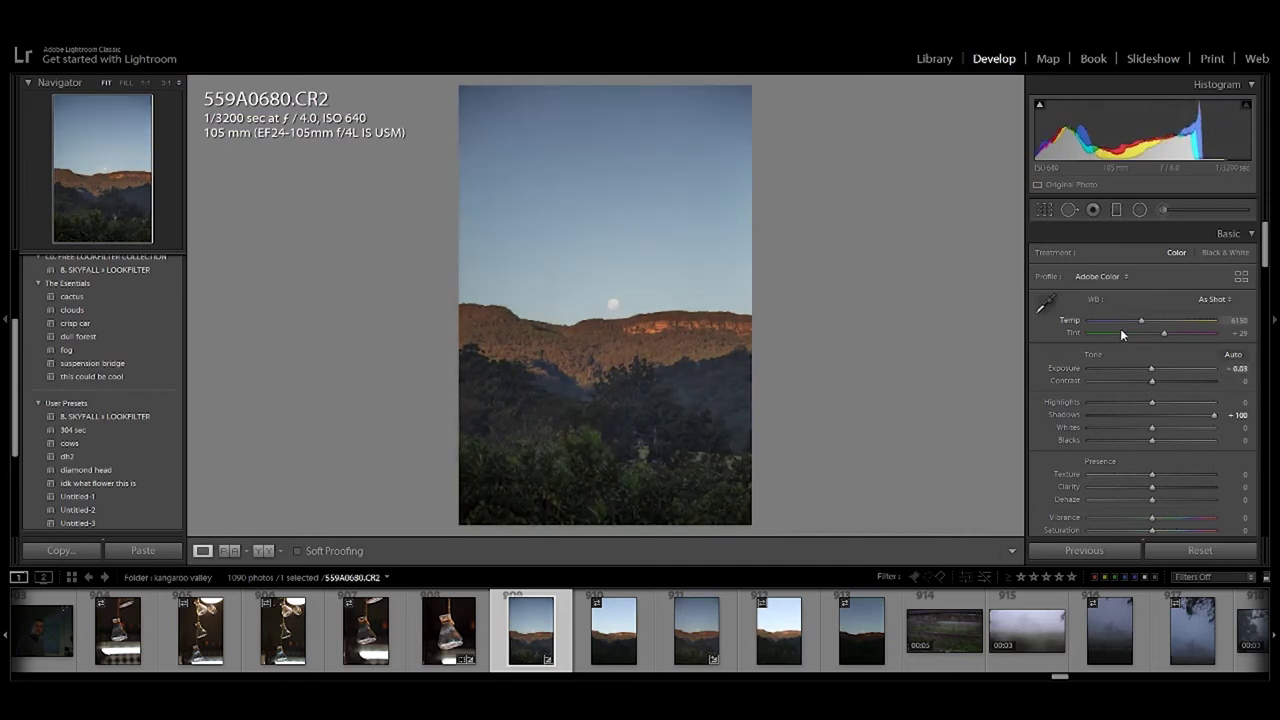
left_click_drag(1152, 474, 1172, 478)
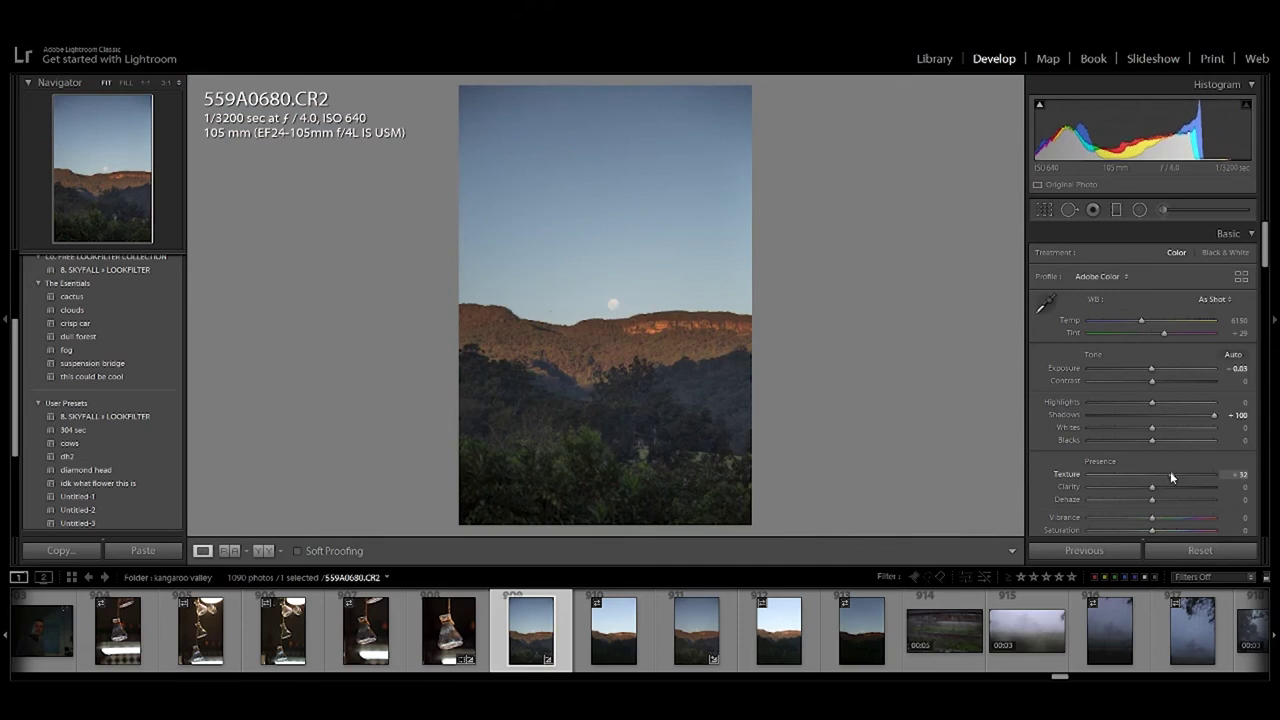
left_click_drag(1167, 487, 1167, 487)
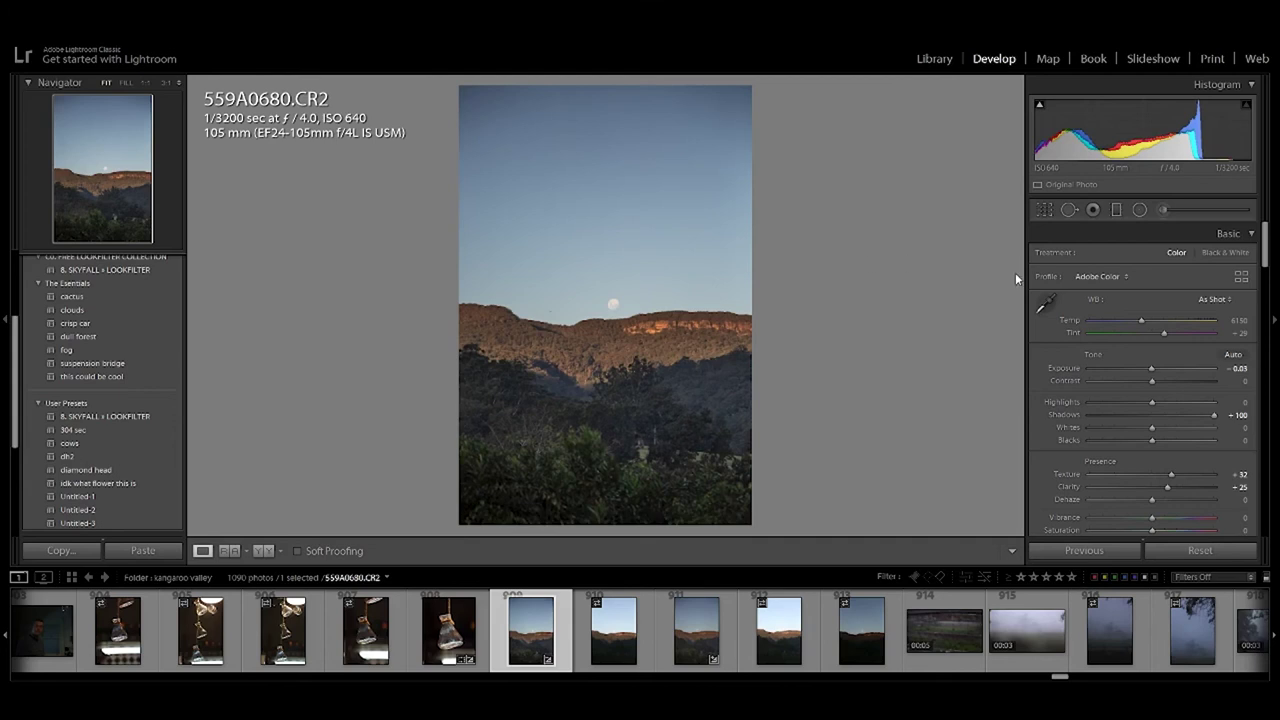
scroll(1118, 356, "down", 5)
scroll(1117, 358, "down", 3)
scroll(1117, 370, "down", 2)
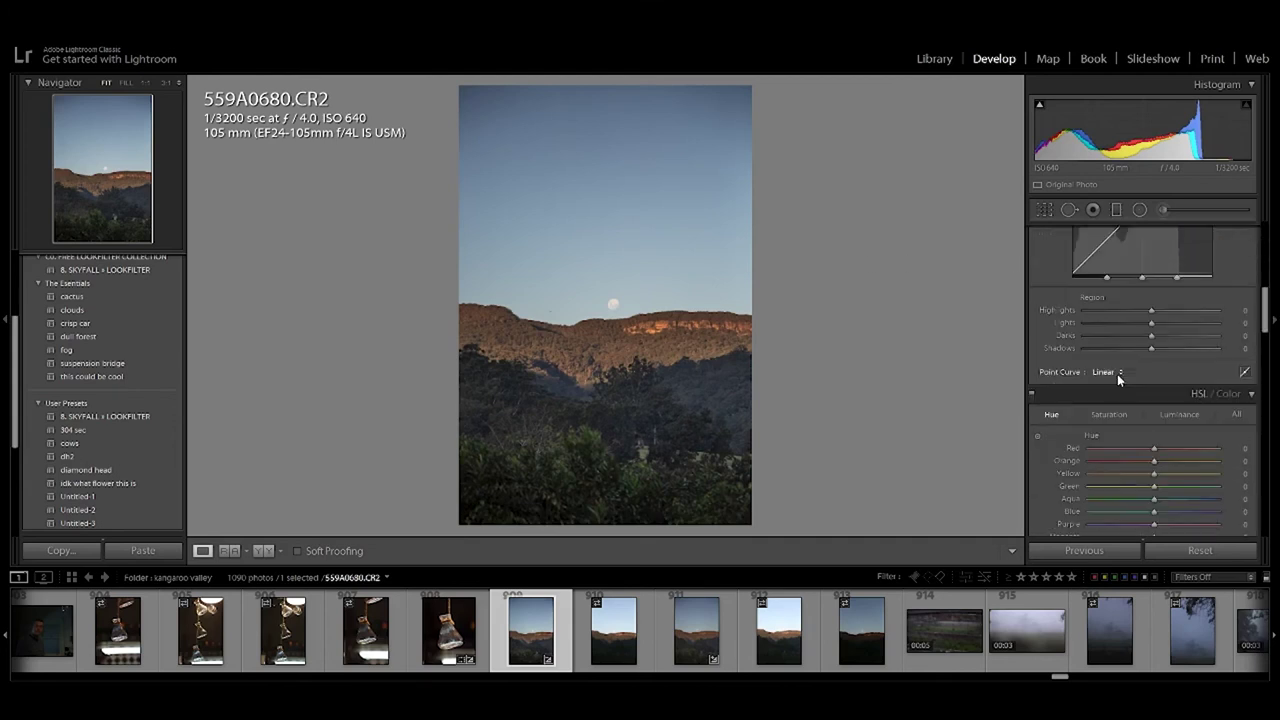
Shift the sky's blue hue toward cyan (Blue -21) with the targeted hue tool.
left_click(1036, 437)
mouse_move(627, 154)
left_mouse_down()
mouse_move(685, 258)
mouse_move(685, 160)
left_mouse_up()
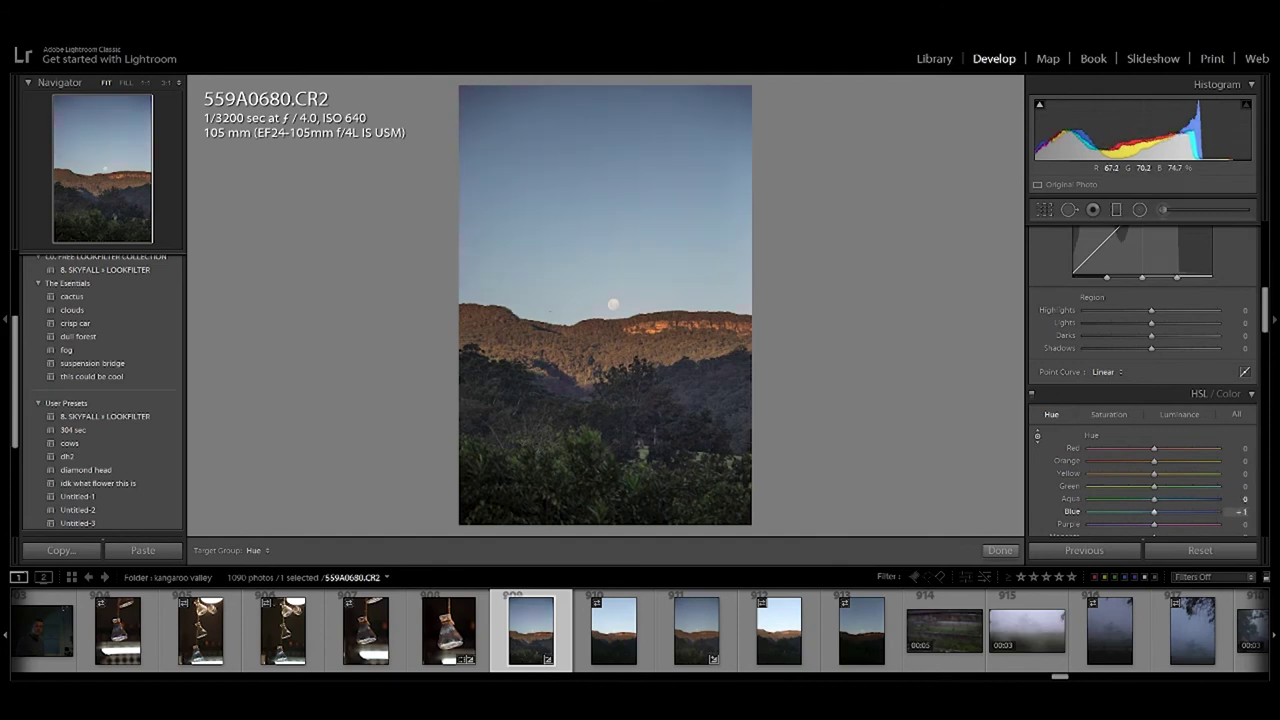
left_click_drag(685, 175, 685, 200)
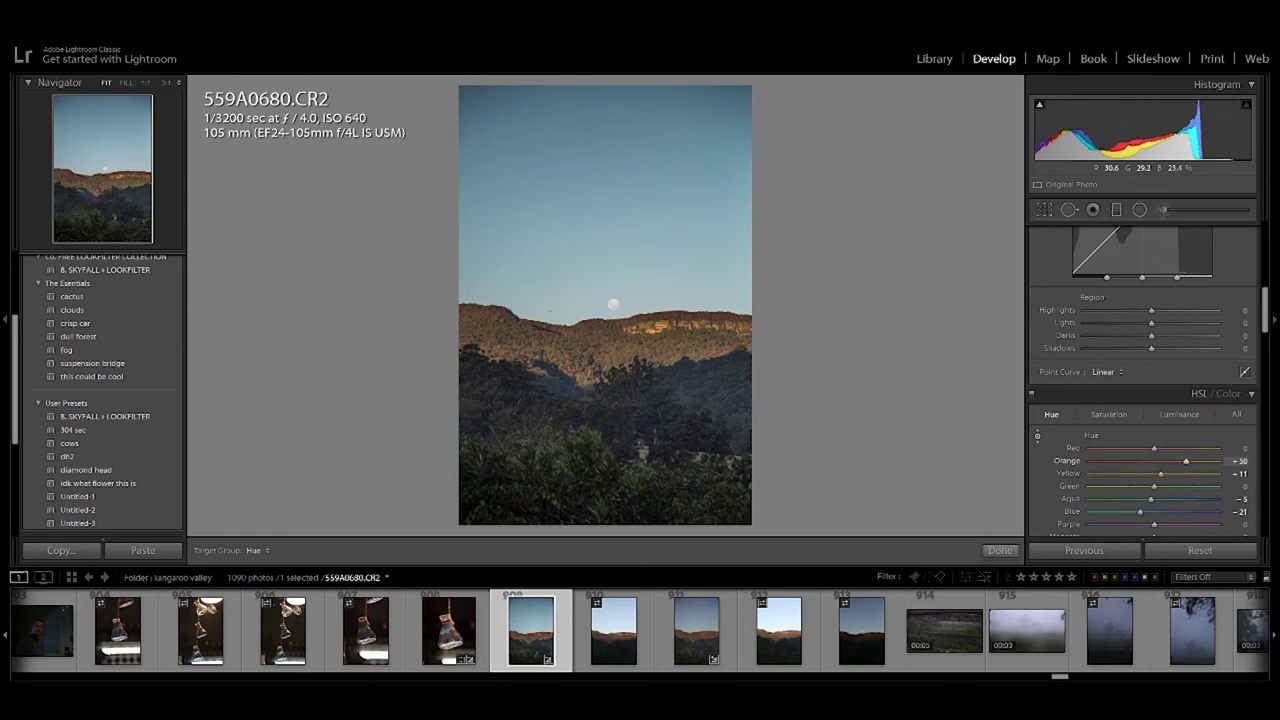
Retune foliage hues to Orange +13, Yellow -26 and Green -80, then bring up Export.
left_click_drag(646, 458, 600, 462)
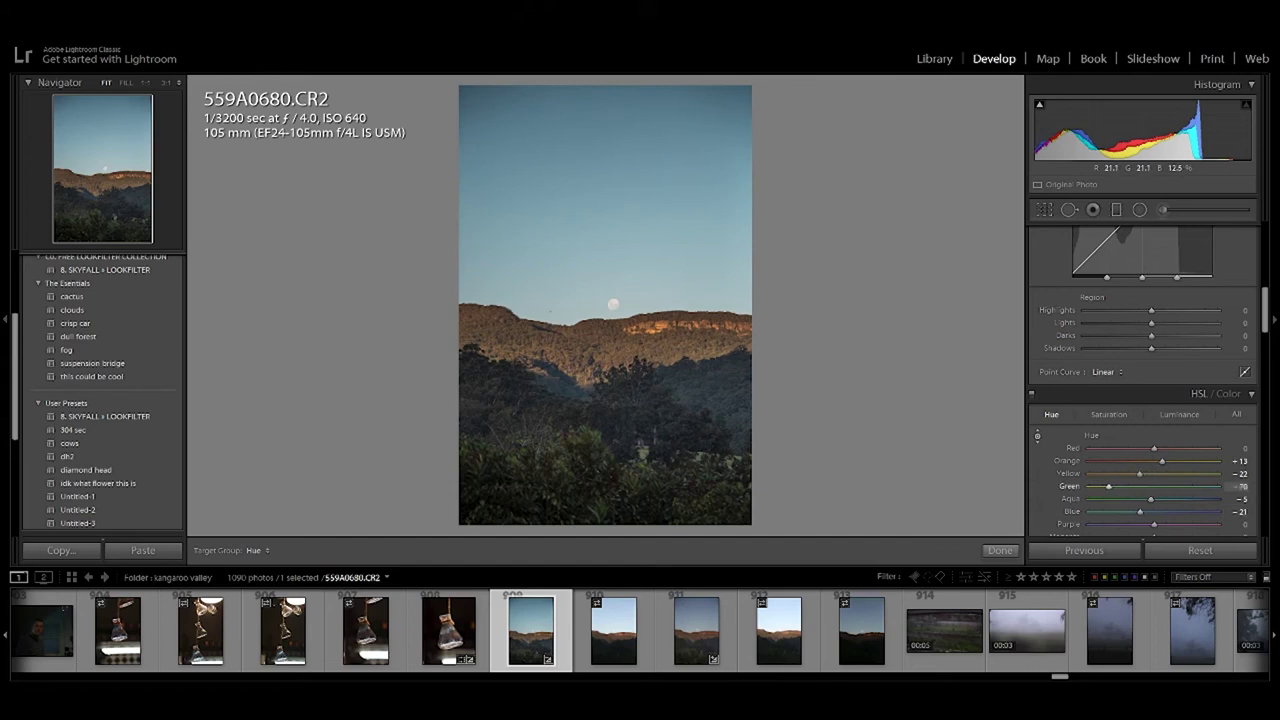
left_click_drag(603, 418, 603, 414)
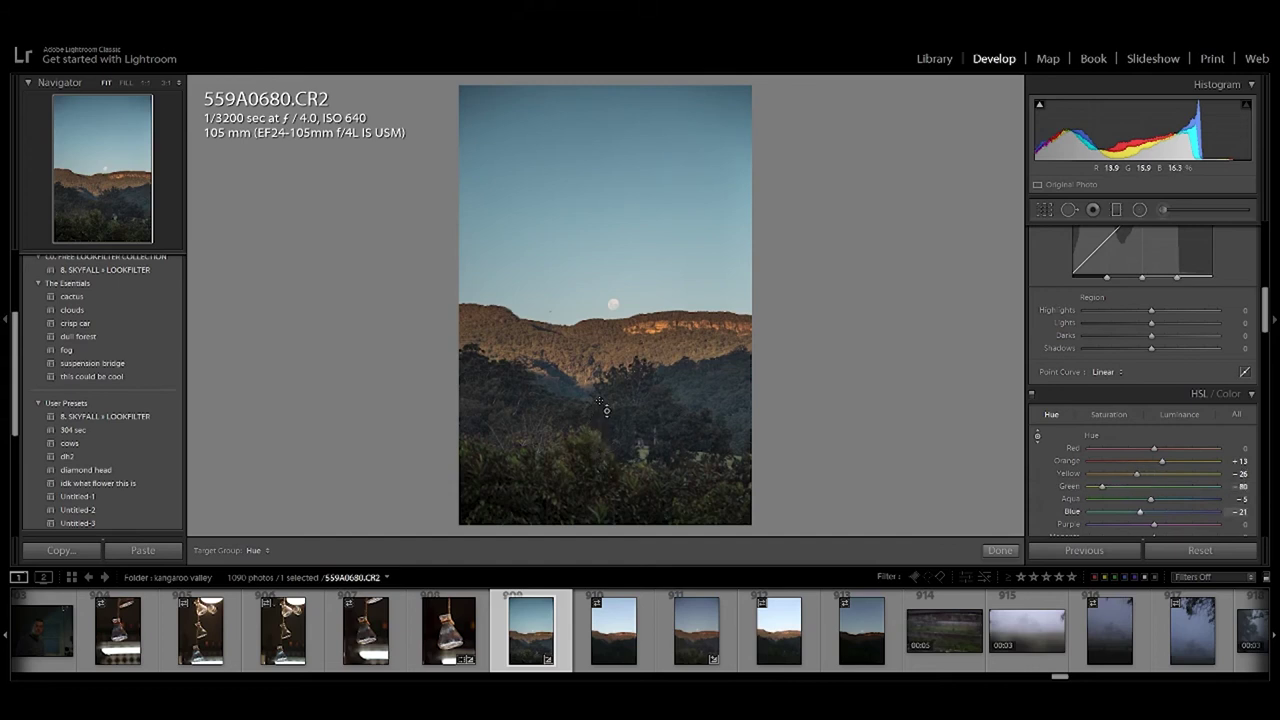
left_click(1000, 551)
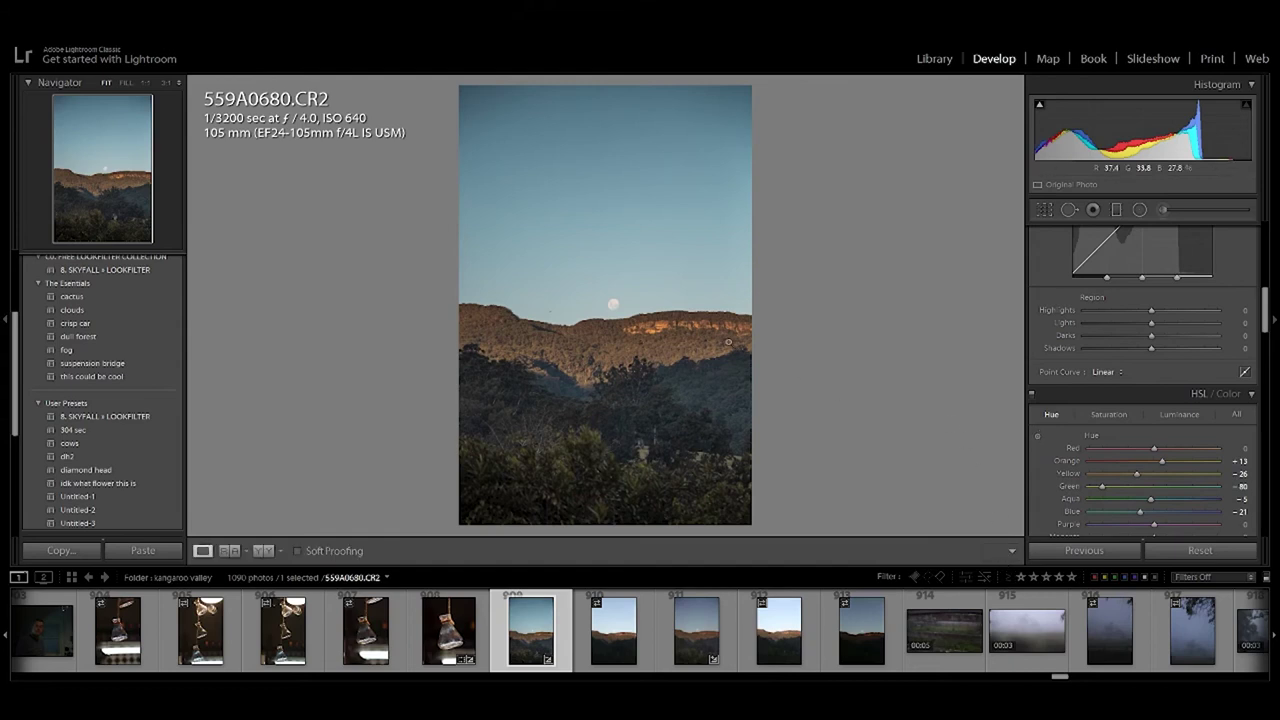
key("ctrl+shift+e")
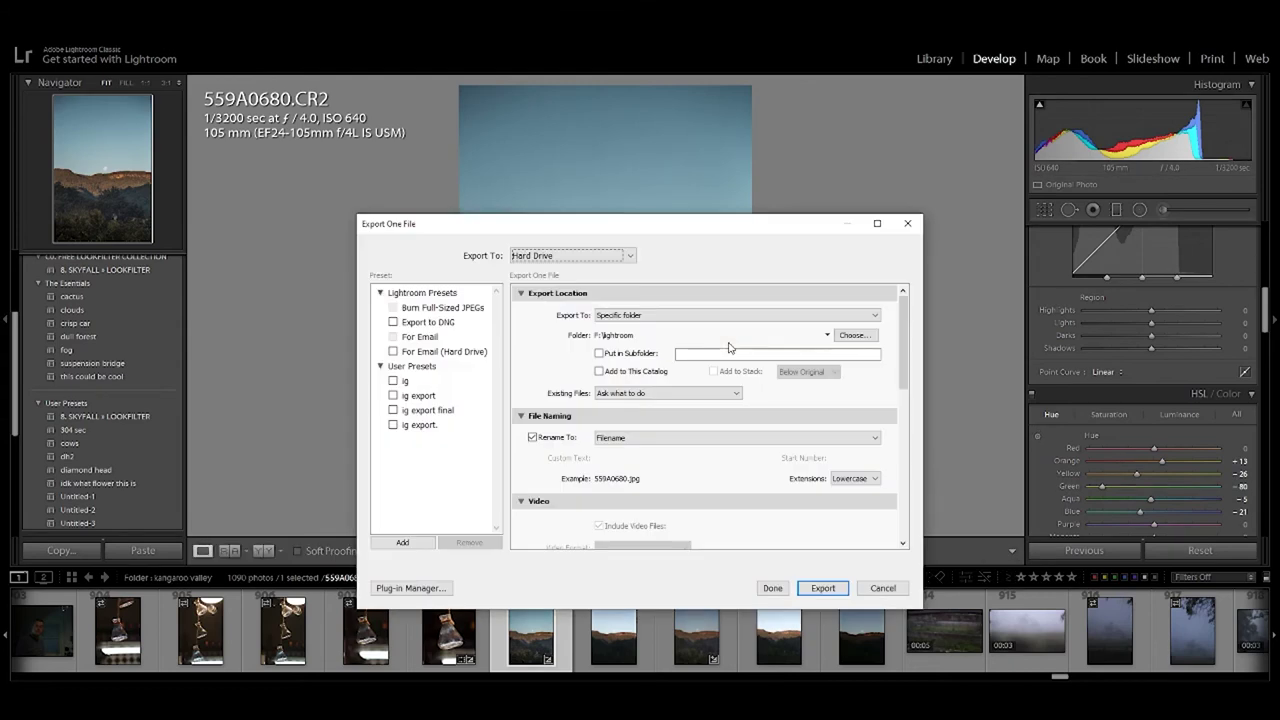
Export the moonrise photo and open suspension bridge photo 559A0699.
left_click(822, 588)
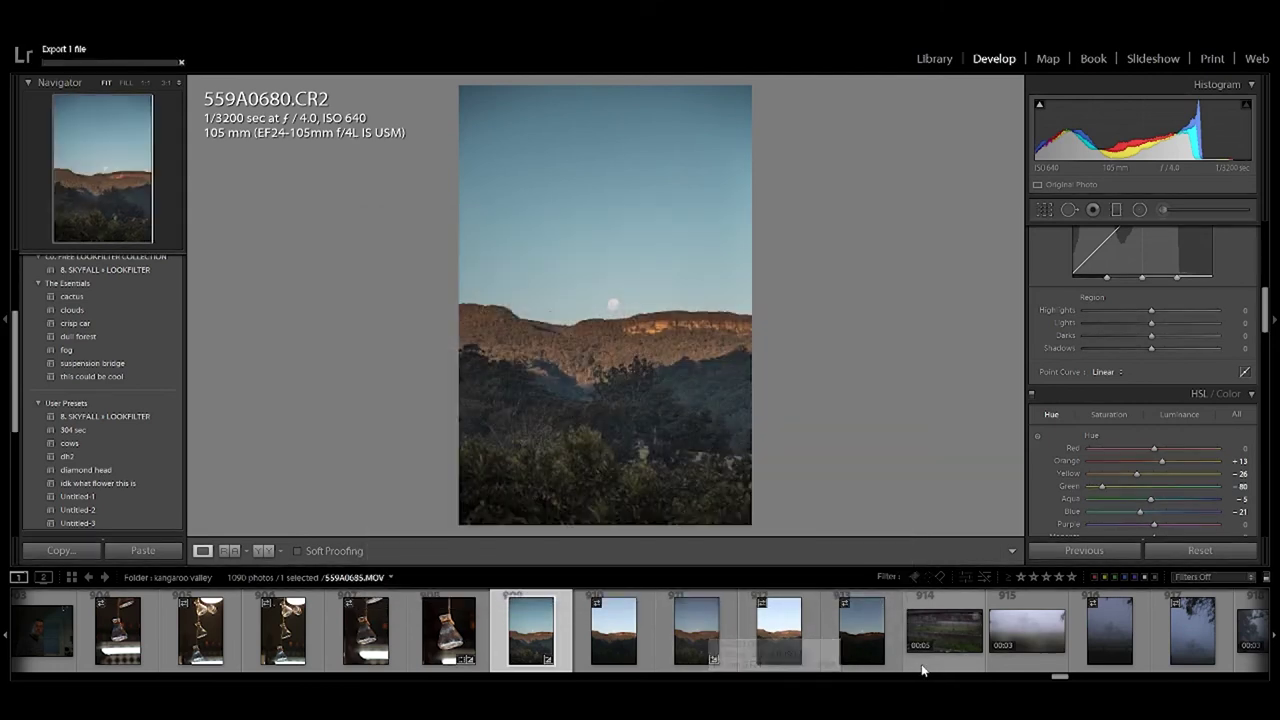
scroll(938, 640, "down", 5)
scroll(936, 650, "down", 5)
left_click(865, 627)
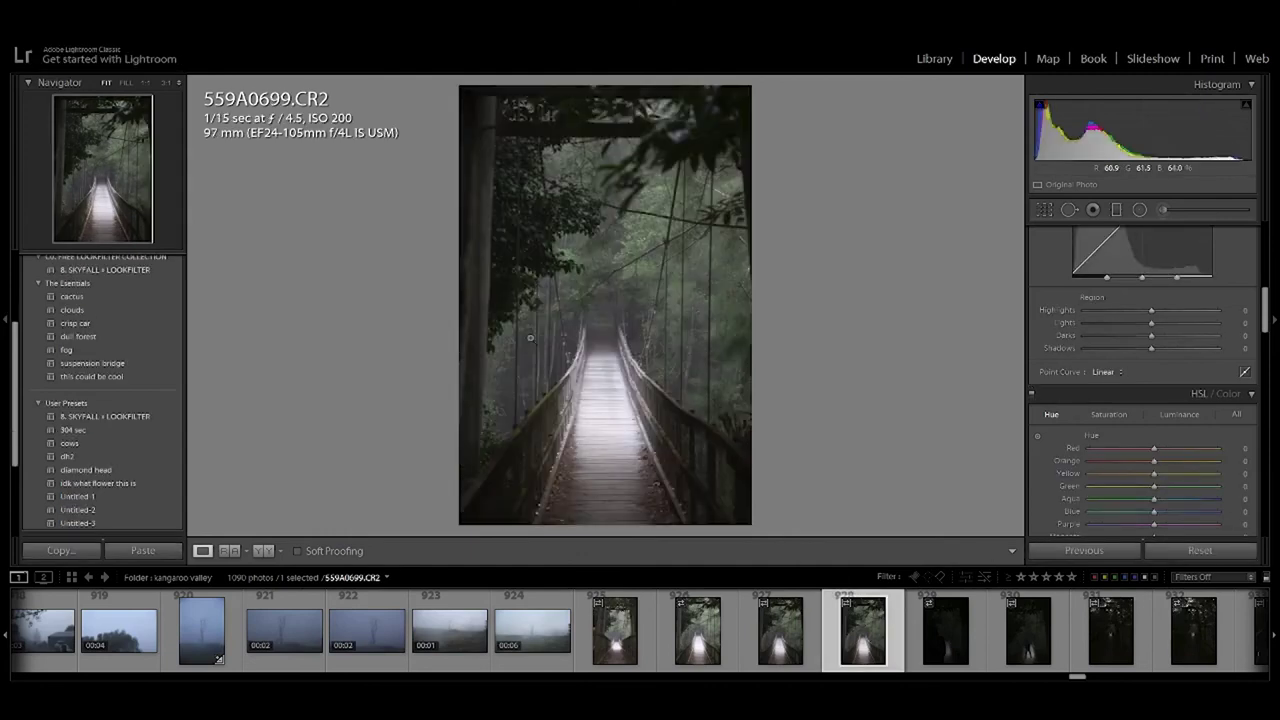
Straighten the bridge photo by about -0.93° and reposition the crop over the bridge.
left_click(1041, 211)
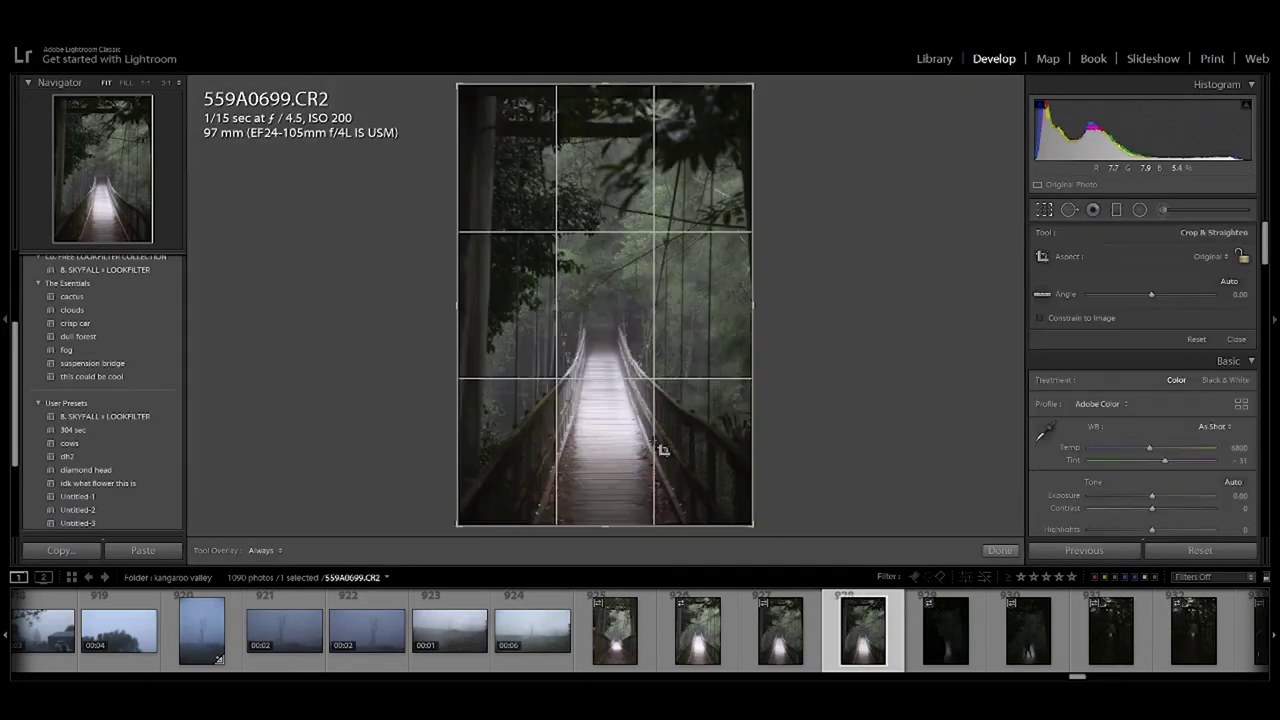
left_click_drag(600, 531, 603, 532)
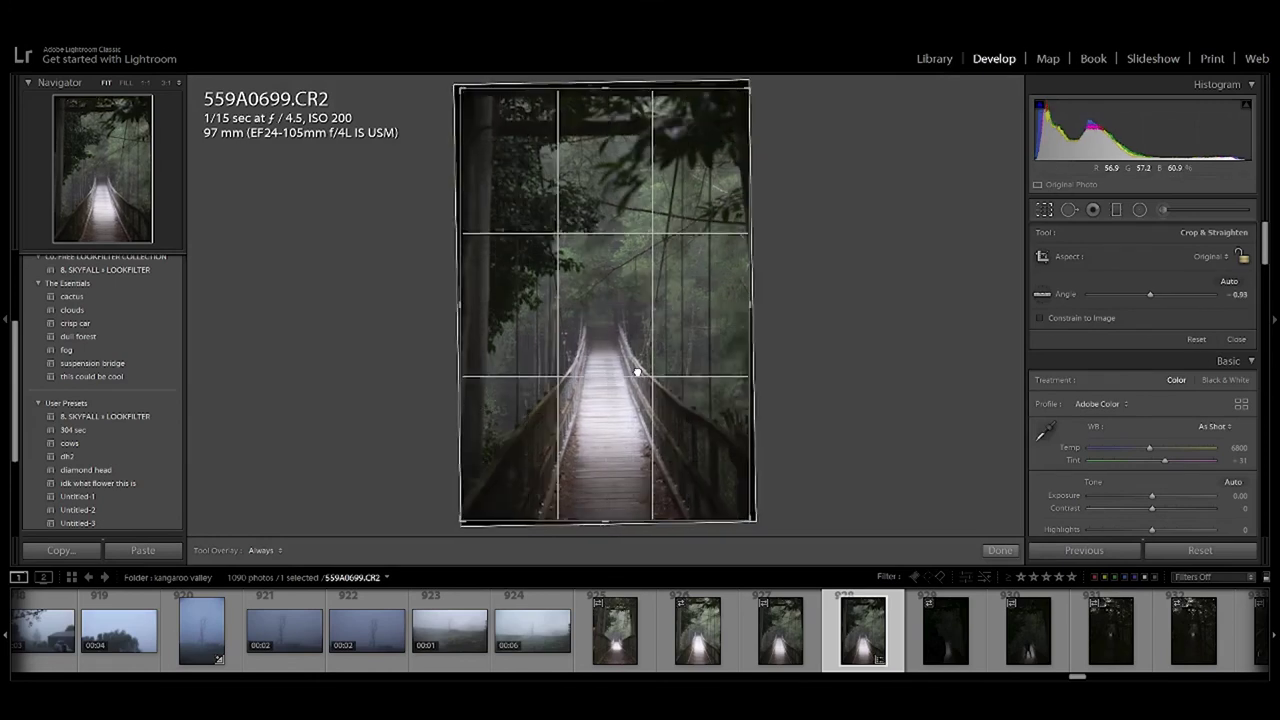
left_click_drag(716, 493, 676, 399)
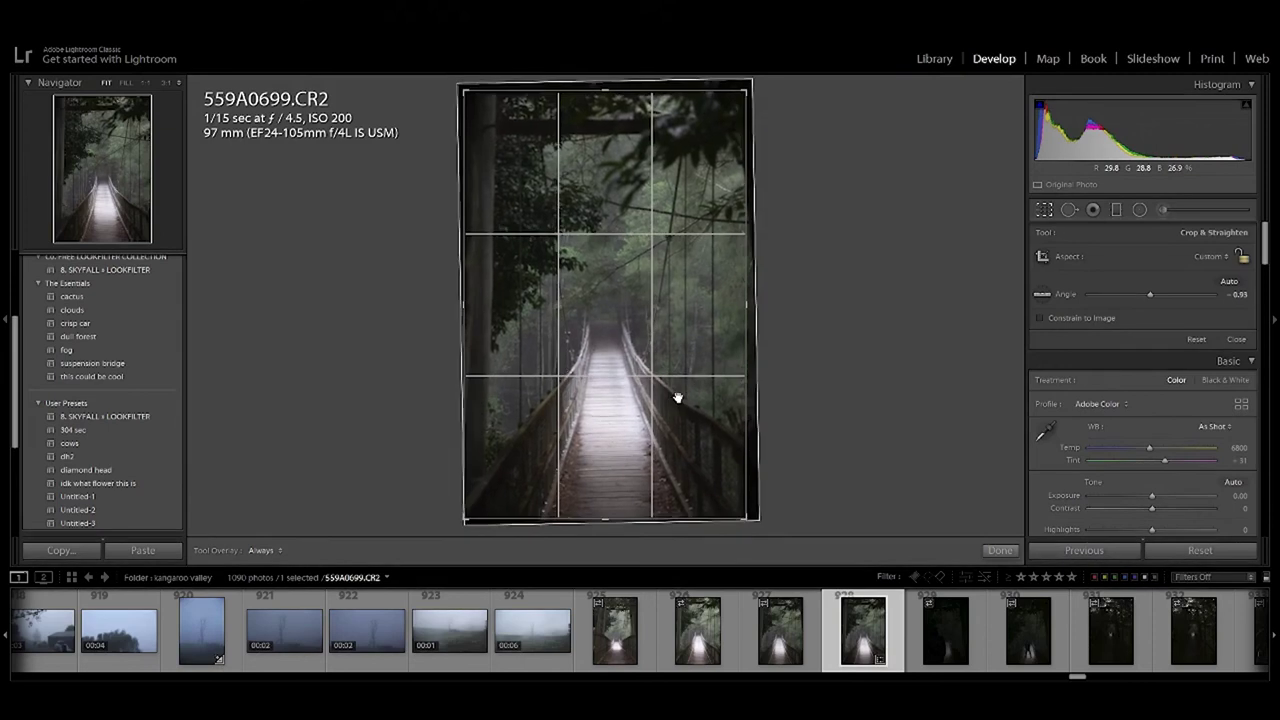
left_click(1000, 550)
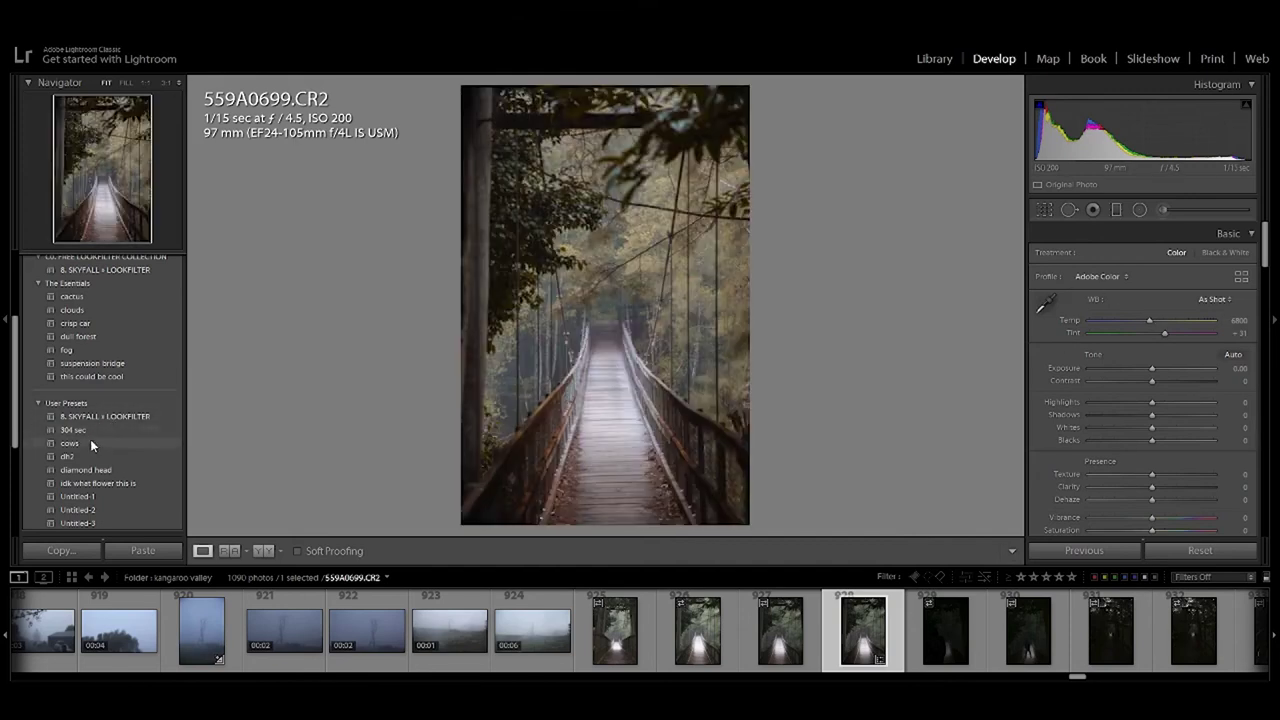
Apply the 'cows' preset to the bridge photo and zoom in to check detail.
left_click(90, 446)
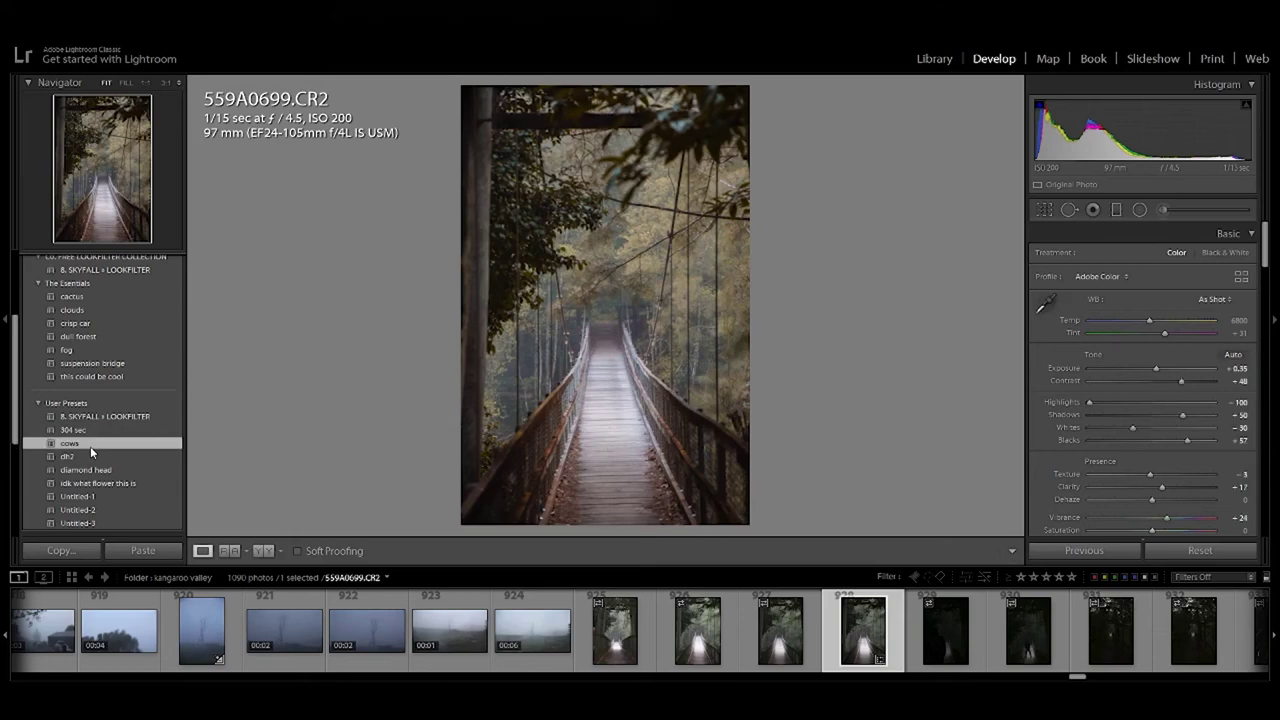
left_click(616, 330)
left_click(605, 326)
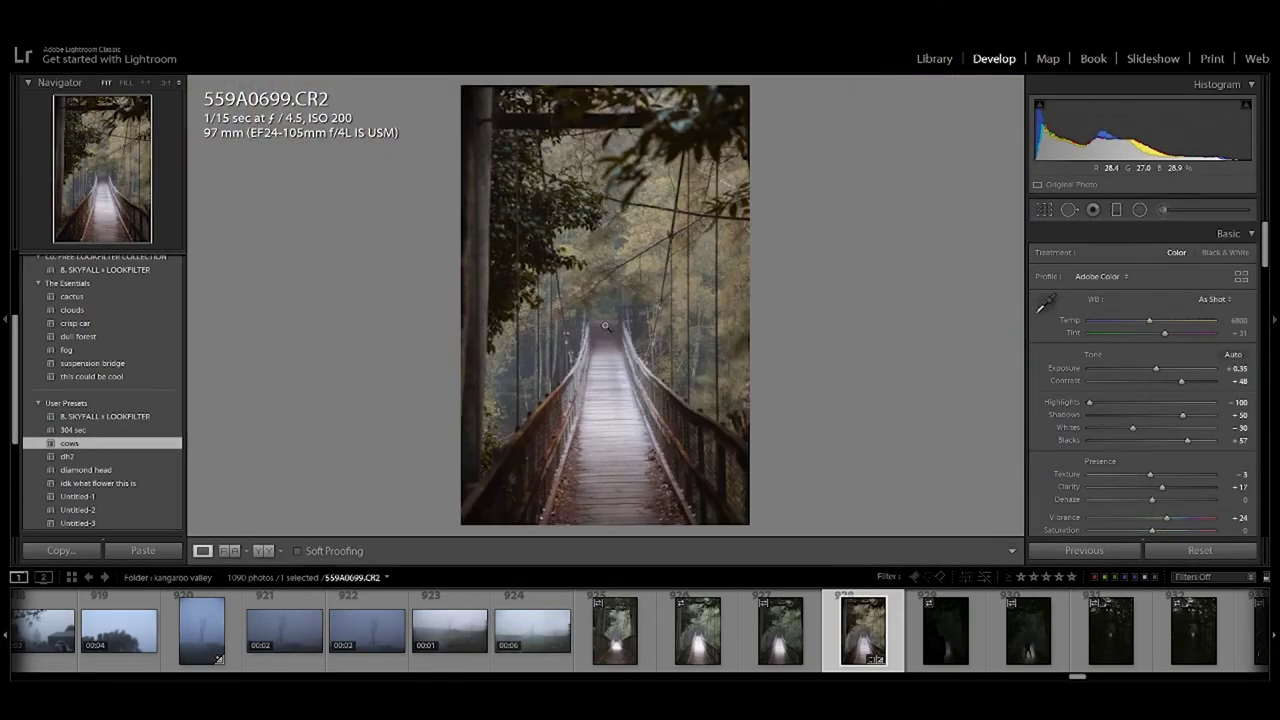
left_click(590, 355)
left_click(623, 357)
Refine the bridge photo's crop edges, apply it and zoom to check.
left_click(1044, 209)
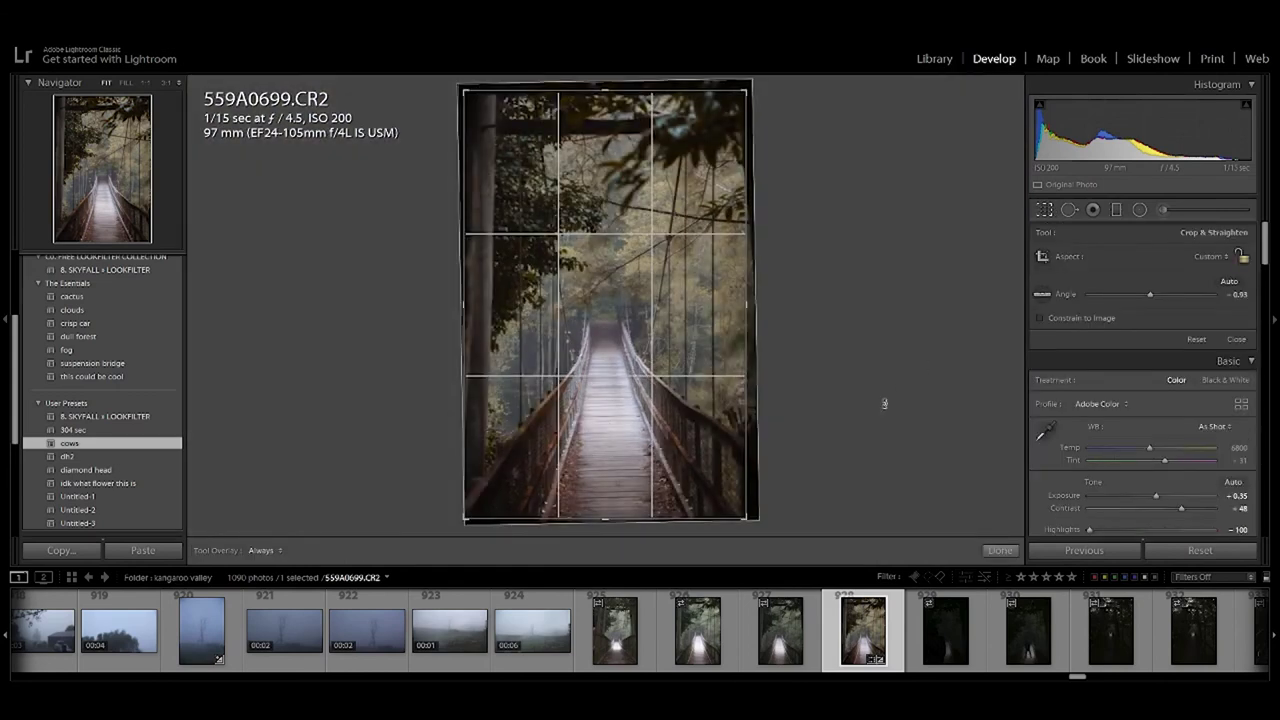
left_click_drag(618, 526, 608, 510)
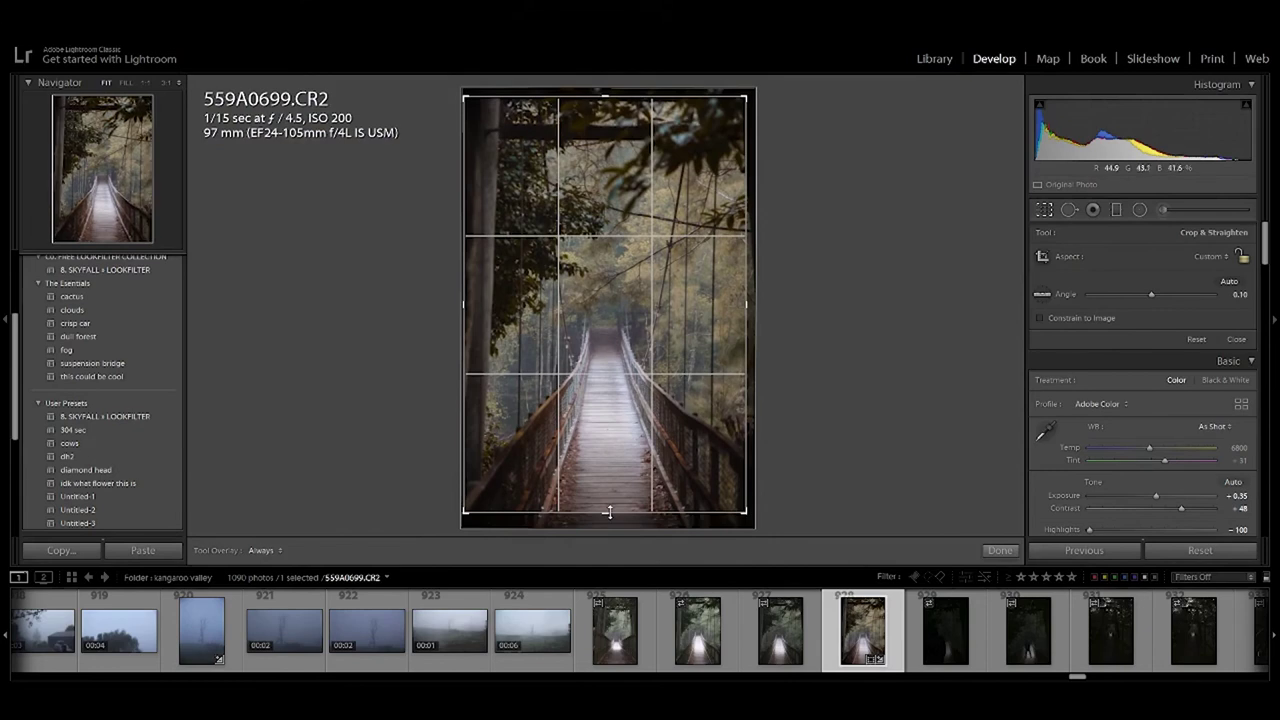
left_click(999, 551)
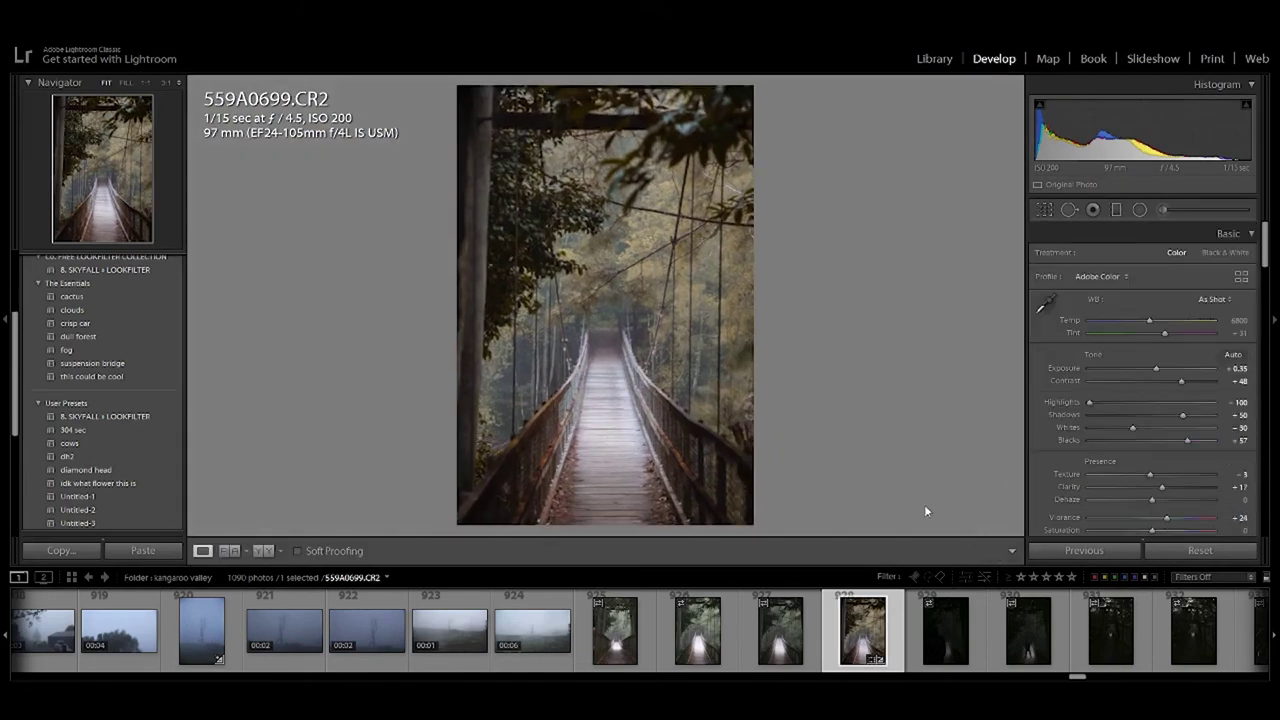
left_click(625, 347)
left_click(555, 297)
Export the bridge photo and open daisy close-up 559A0751.
key("ctrl+shift+e")
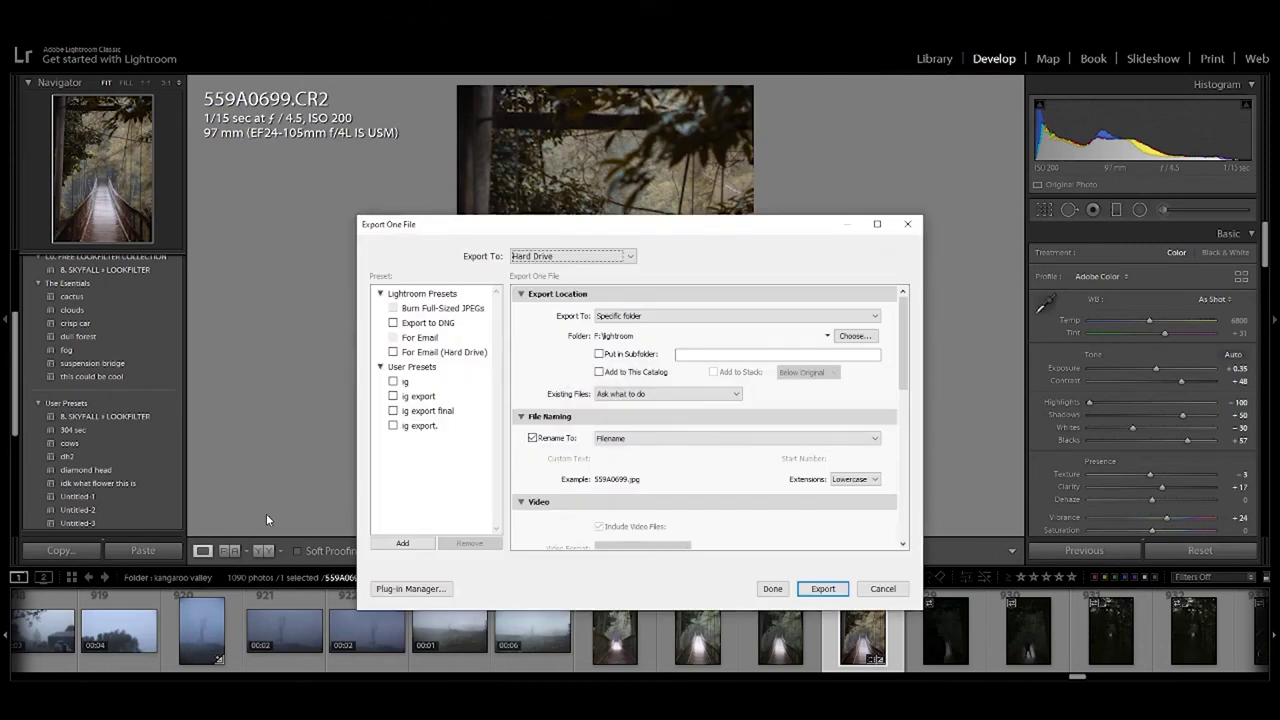
key("Return")
scroll(968, 628, "down", 3)
scroll(968, 628, "down", 3)
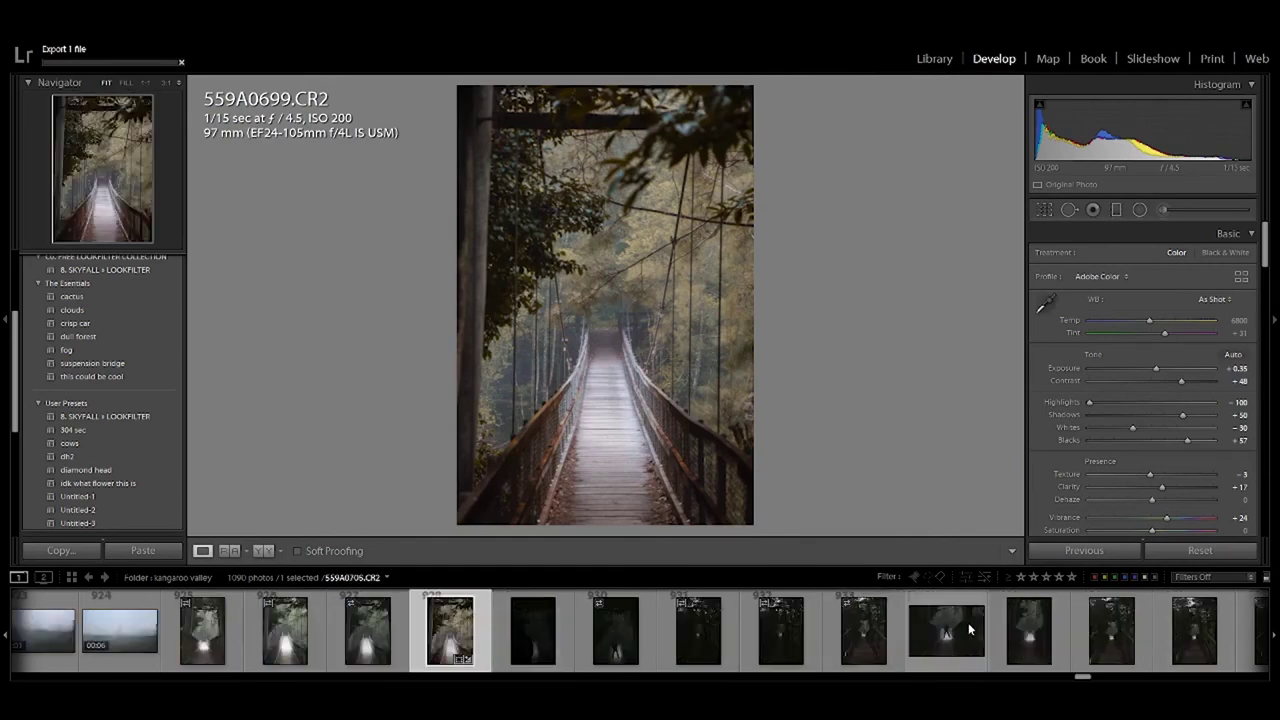
scroll(968, 628, "down", 3)
scroll(968, 628, "down", 3)
scroll(968, 628, "down", 3)
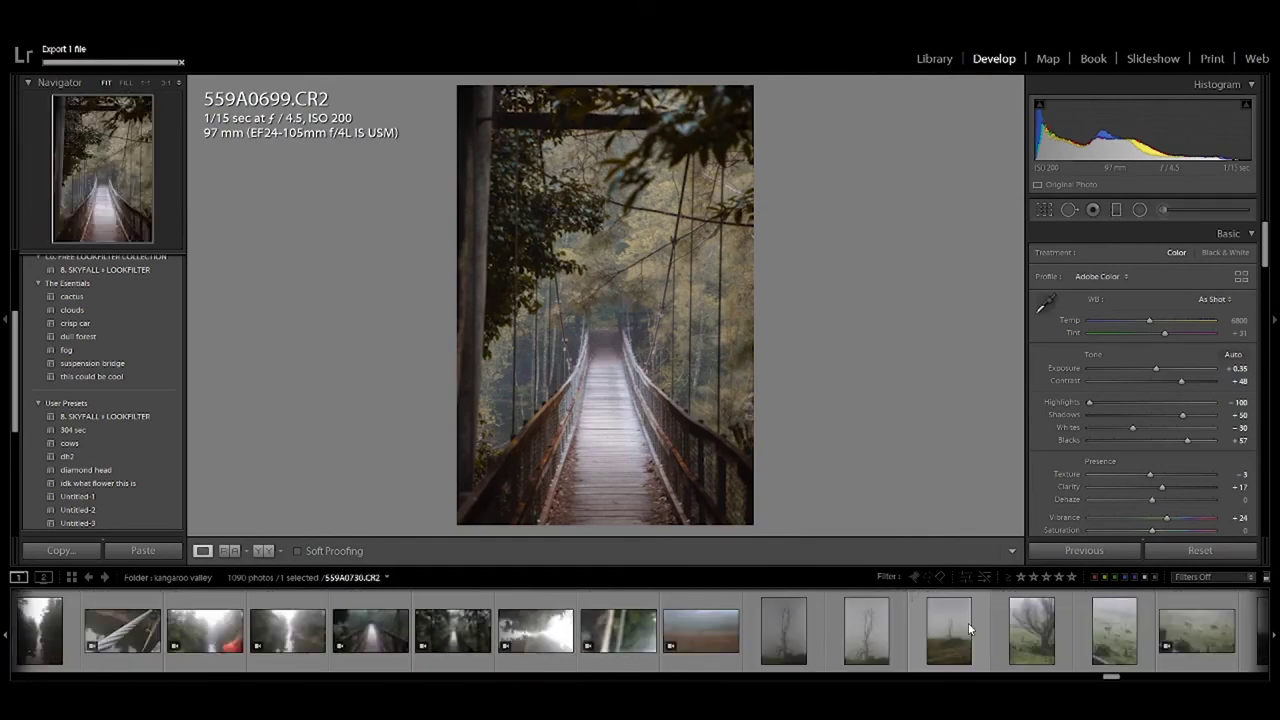
scroll(968, 628, "down", 3)
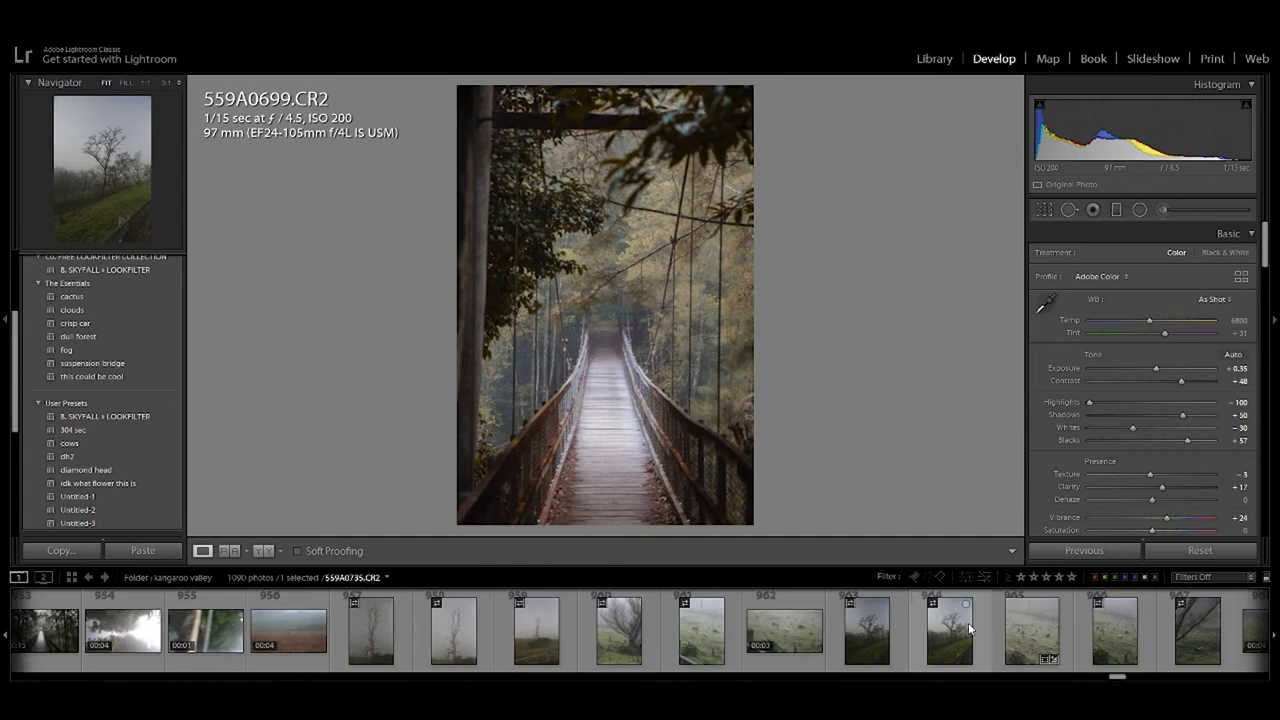
scroll(968, 628, "down", 3)
scroll(968, 628, "down", 3)
scroll(968, 628, "down", 3)
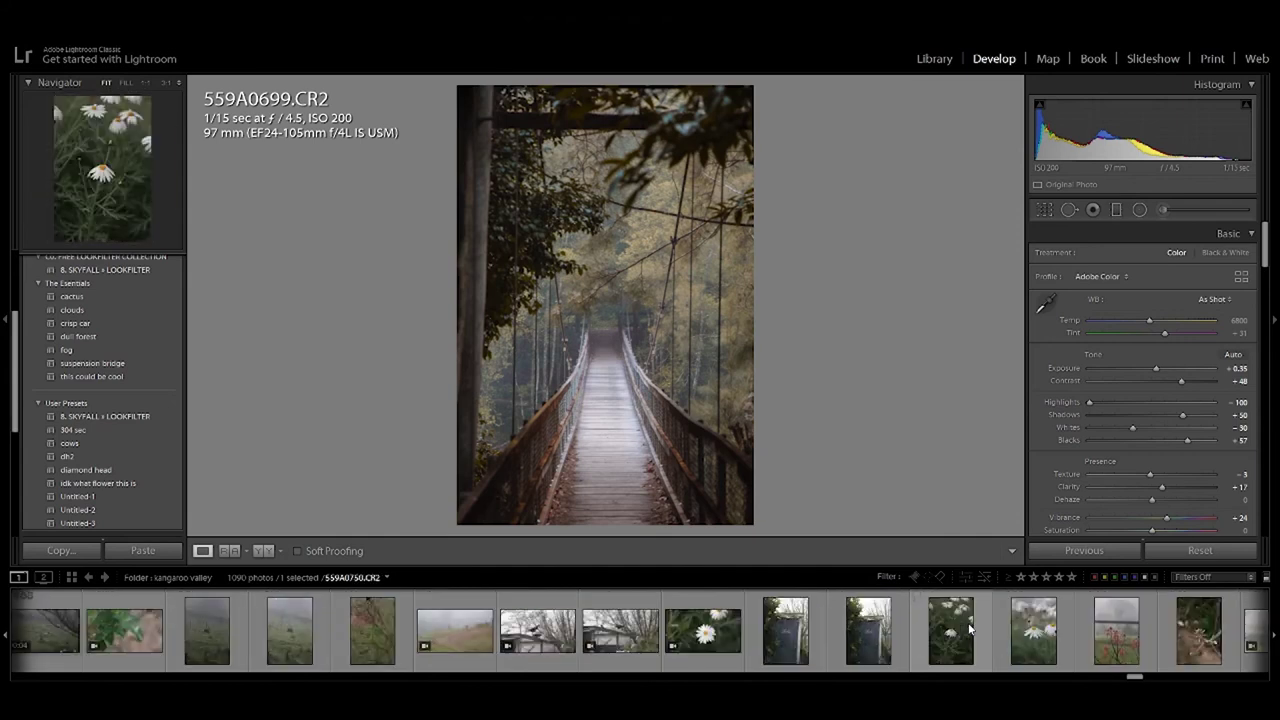
left_click(1036, 640)
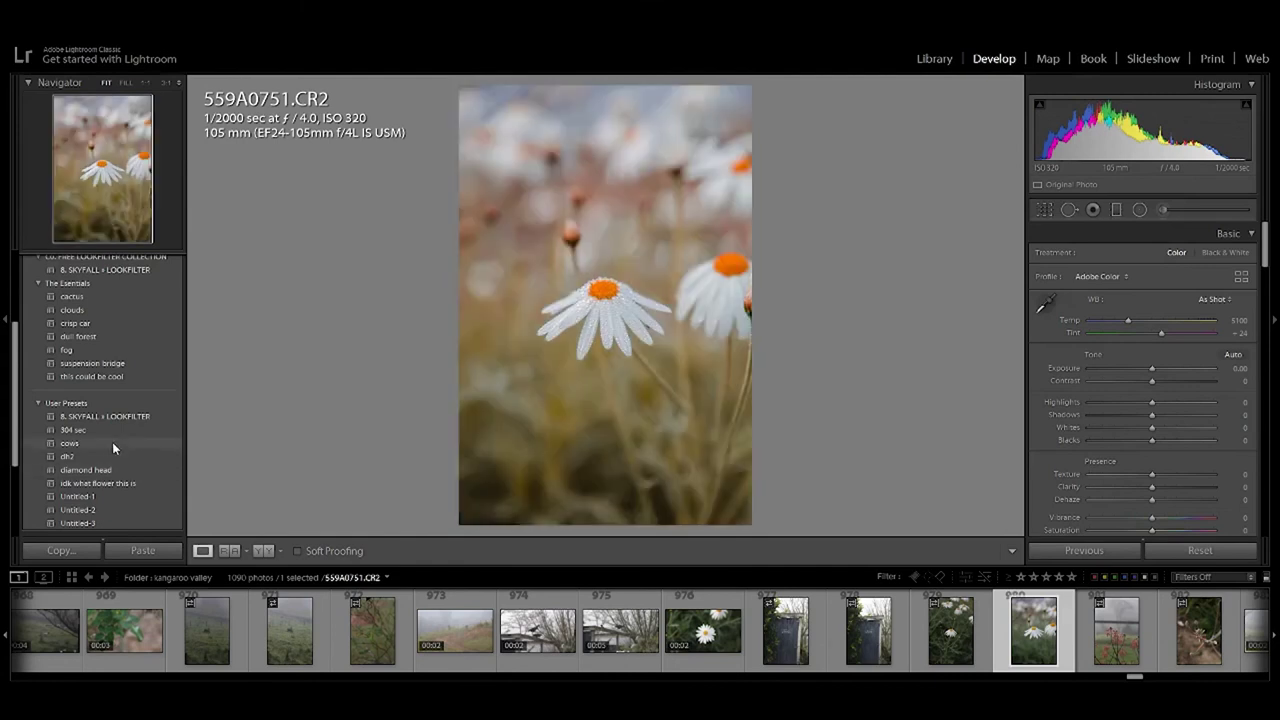
Apply the 'idk what flower this is' preset, export the daisy, then open door photo 559A0749.
left_click(99, 482)
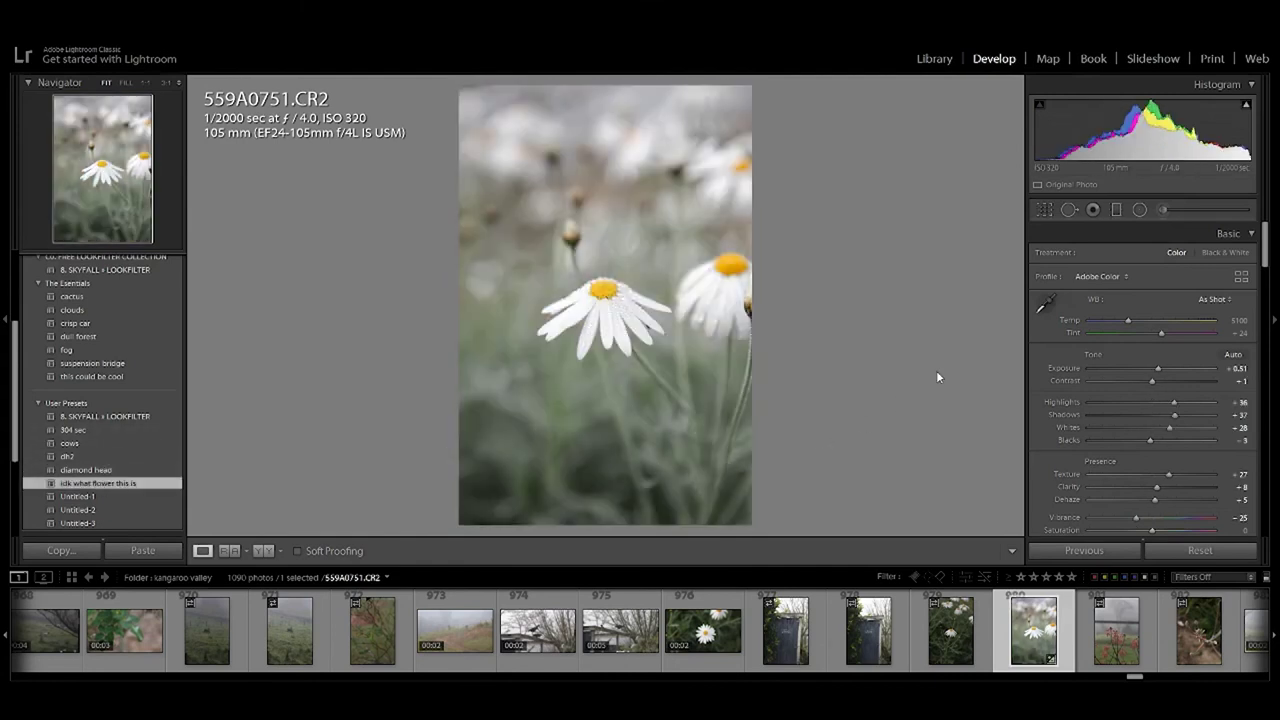
key("ctrl+shift+e")
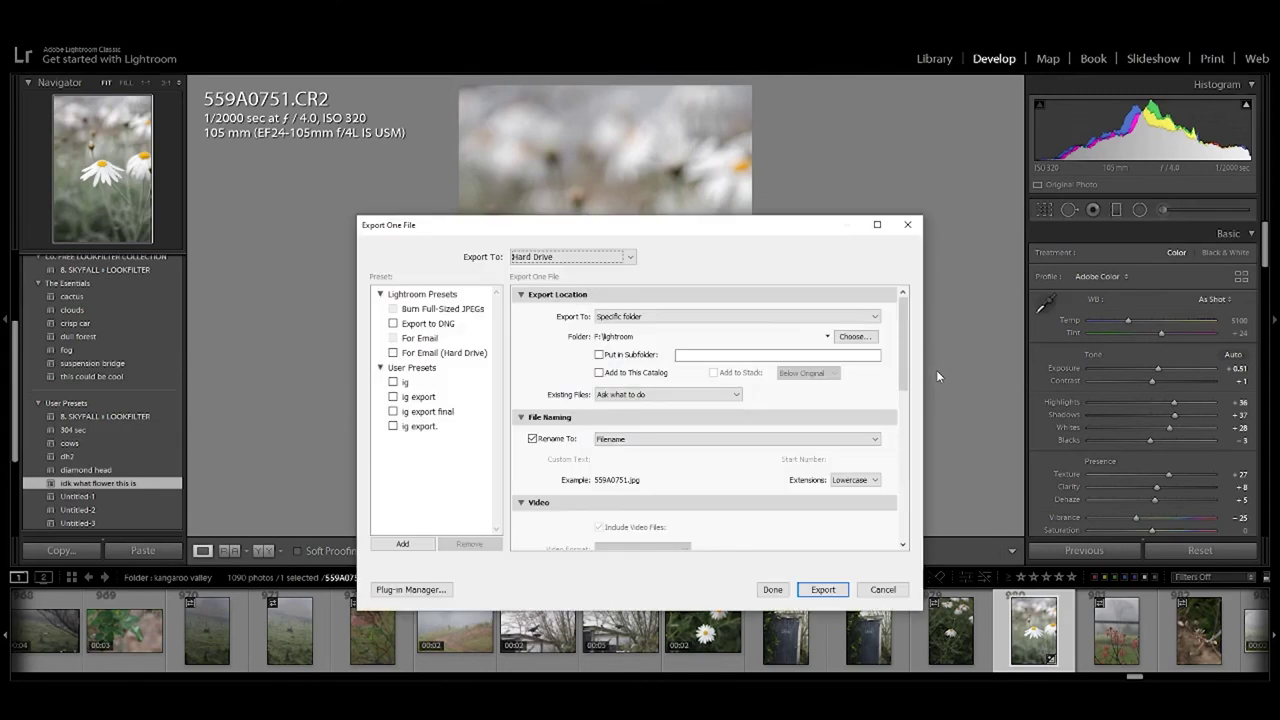
key("Return")
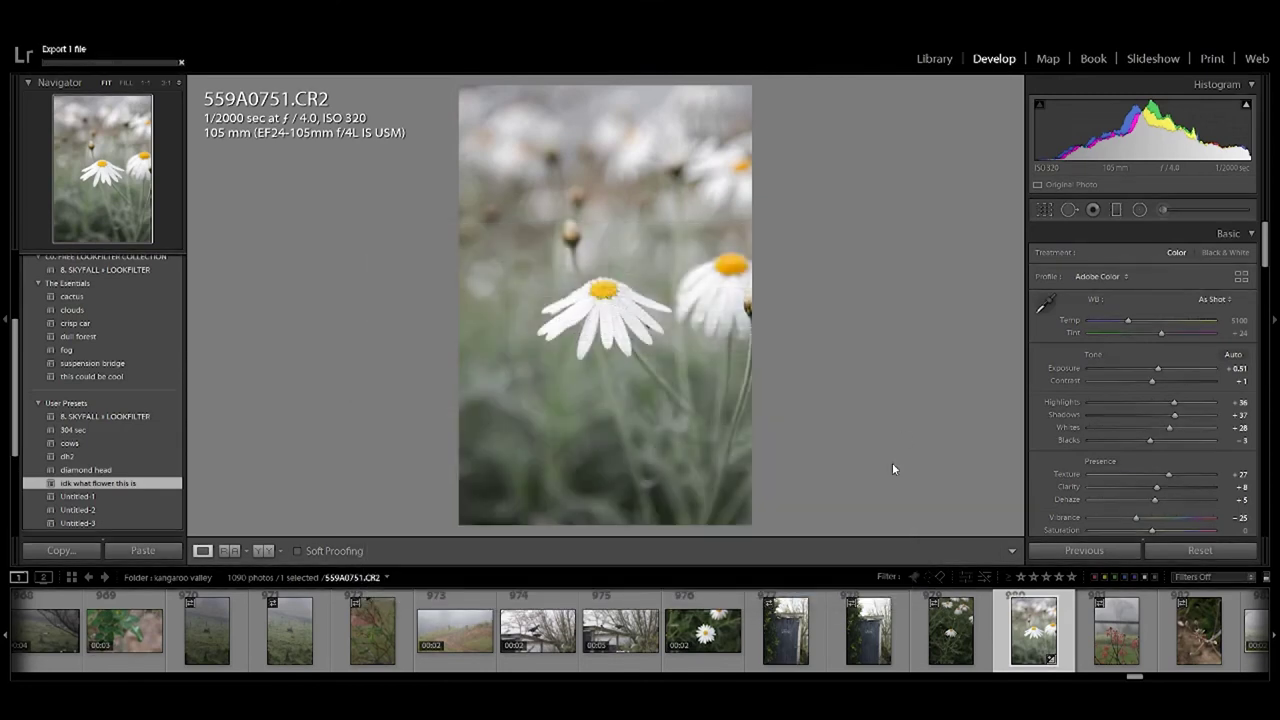
left_click(785, 630)
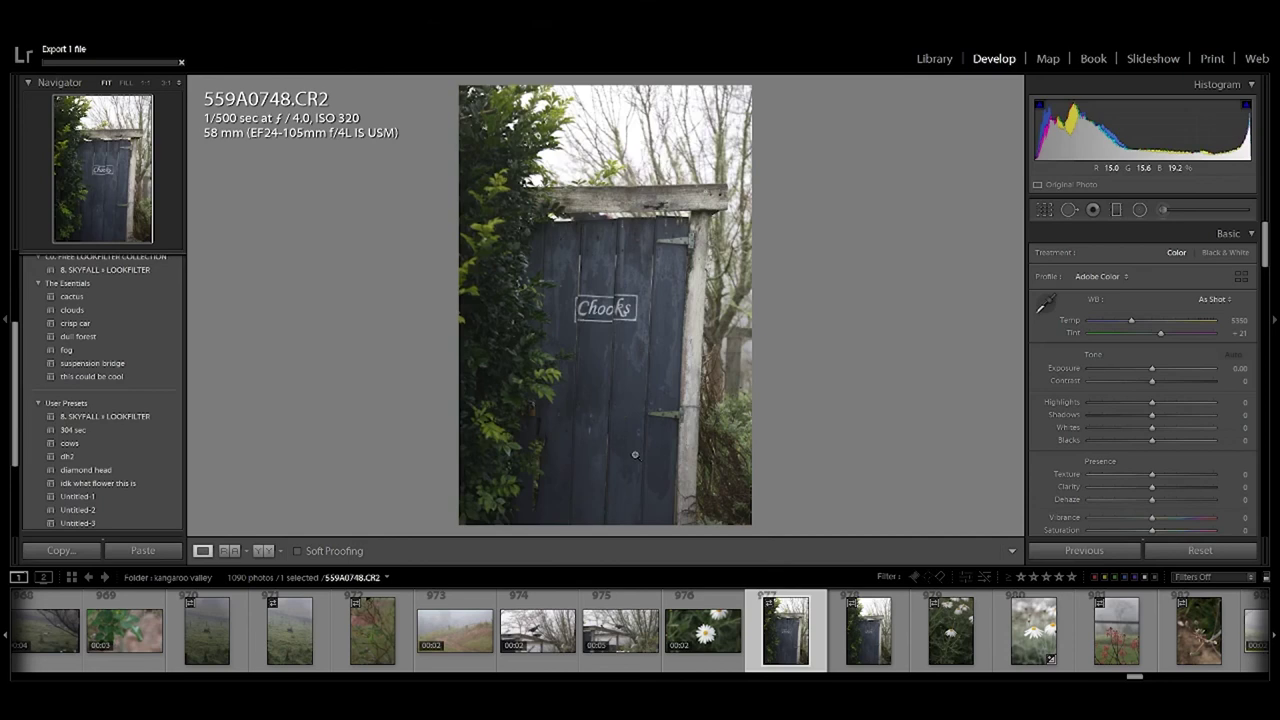
key("Right")
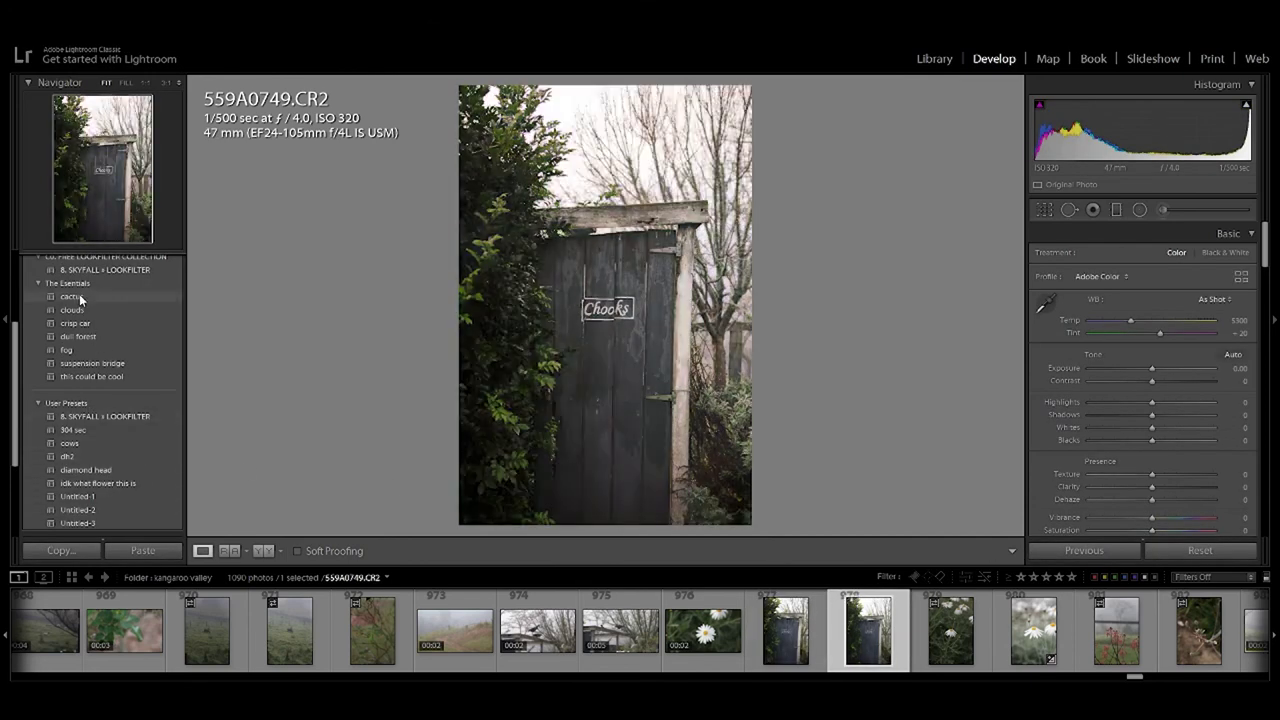
Apply the cactus preset to the door photo and straighten it about -1.27° with a crop.
left_click(79, 296)
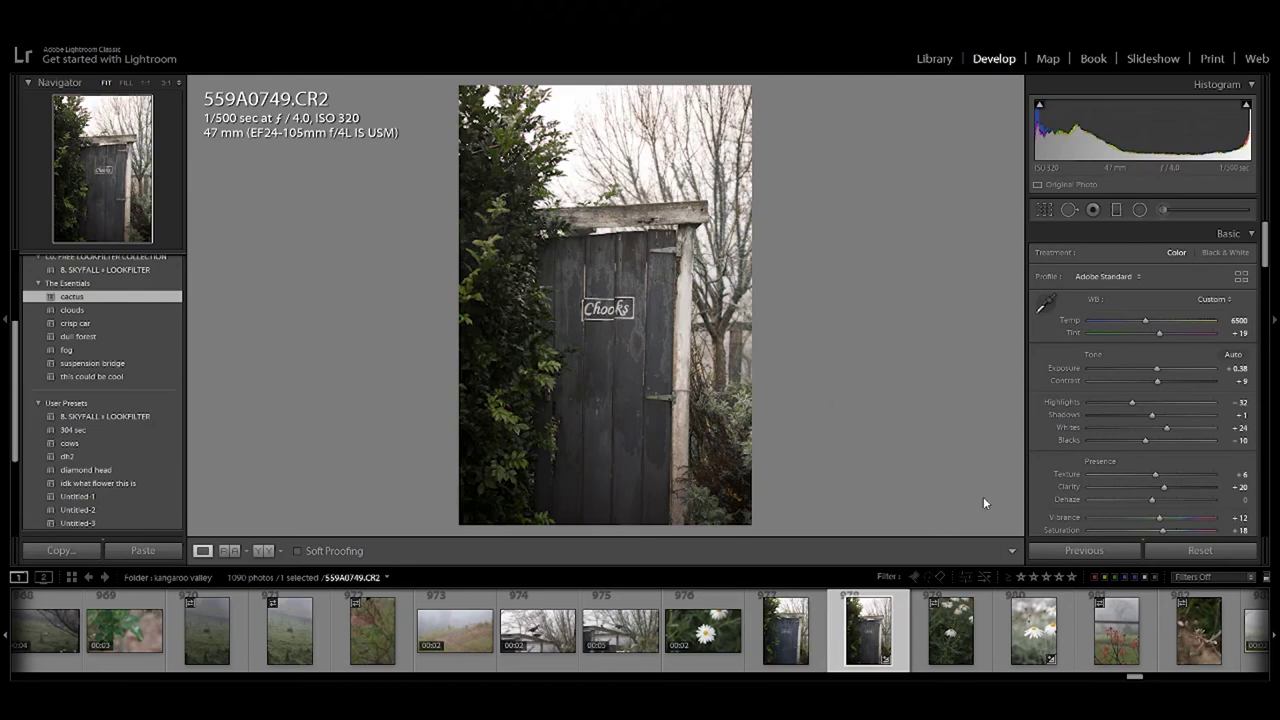
left_click(1043, 209)
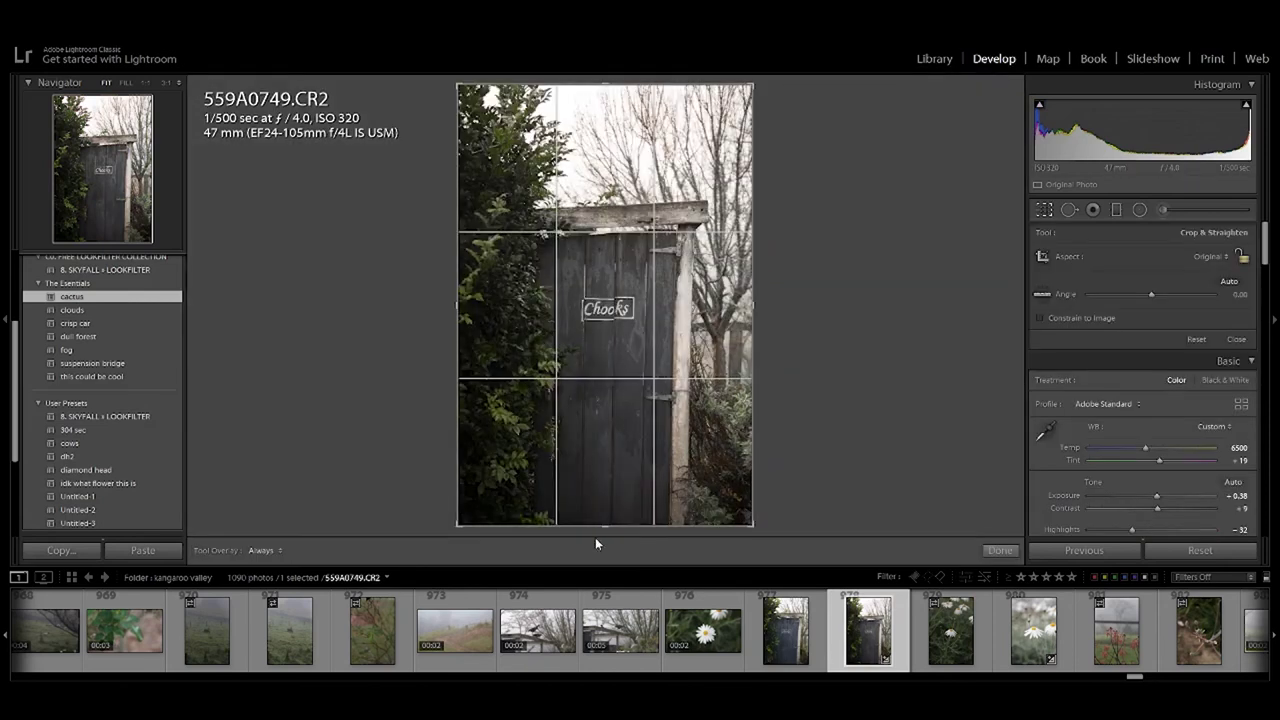
left_click_drag(594, 530, 600, 531)
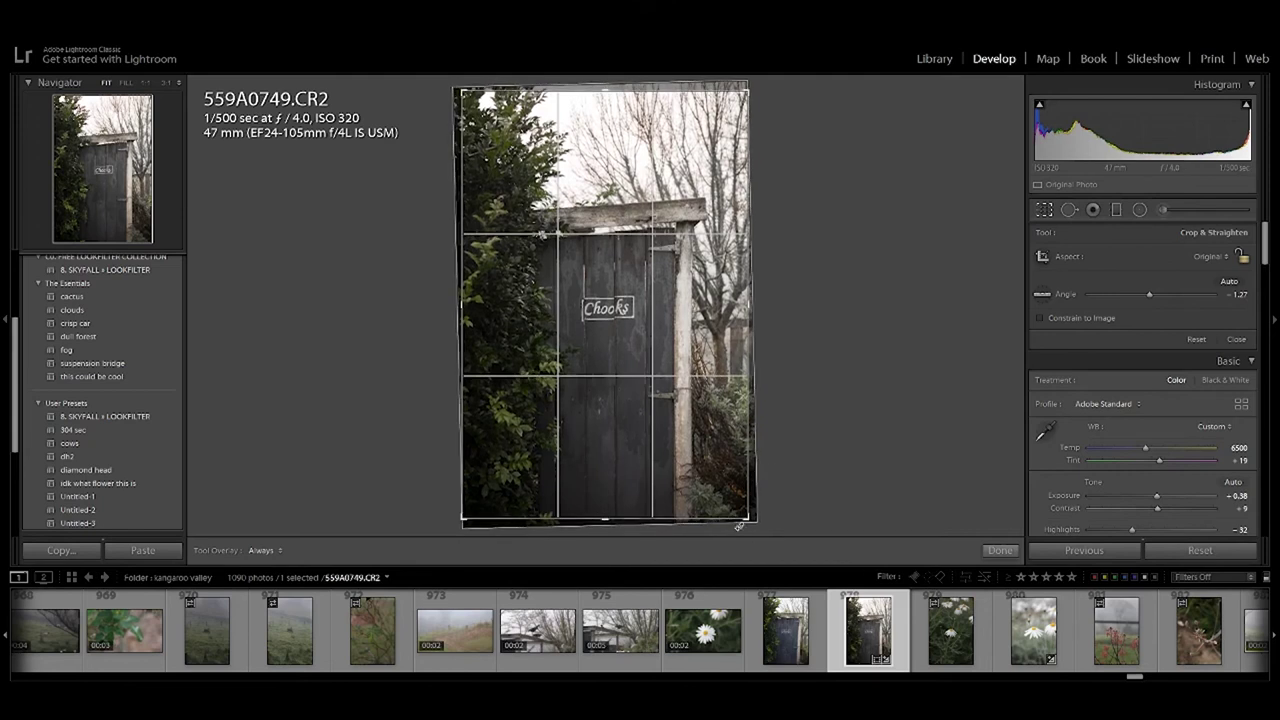
left_click(993, 549)
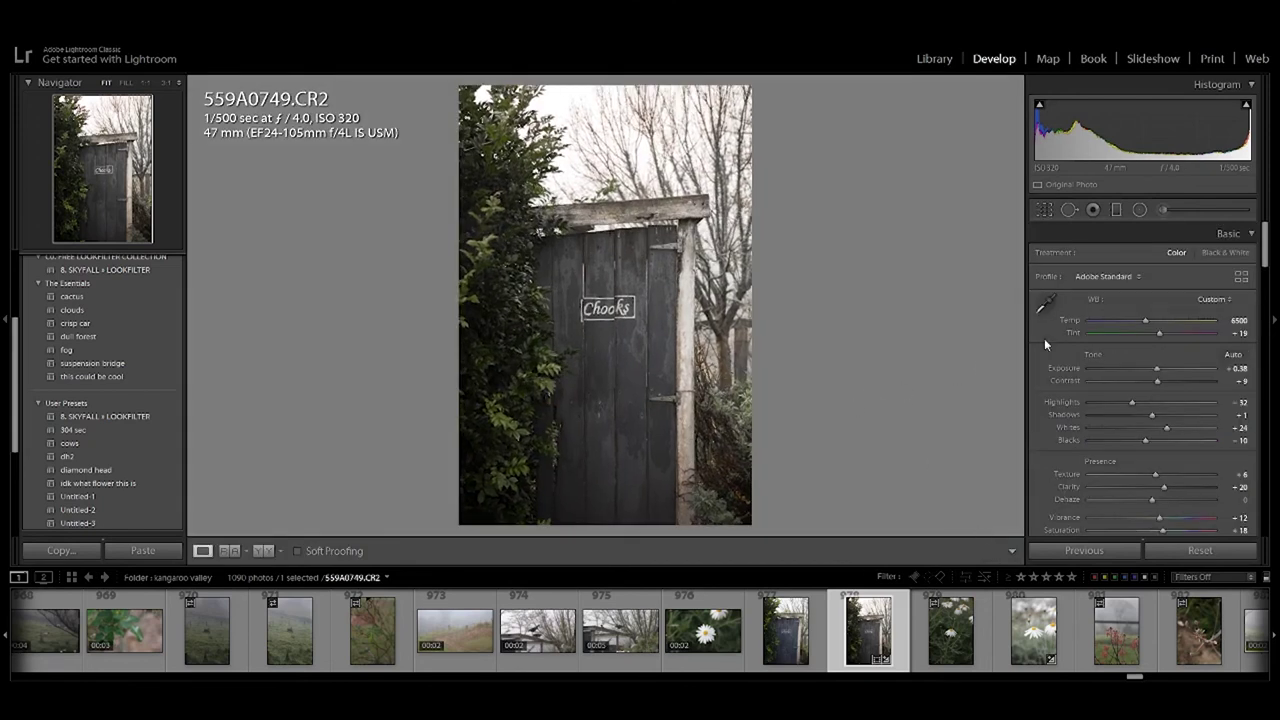
Brighten the exposure, lift the blacks and shift the Yellow hue in the HSL panel.
mouse_move(1157, 368)
left_mouse_down()
mouse_move(1179, 381)
mouse_move(1106, 405)
mouse_move(1155, 414)
mouse_move(1162, 429)
left_mouse_up()
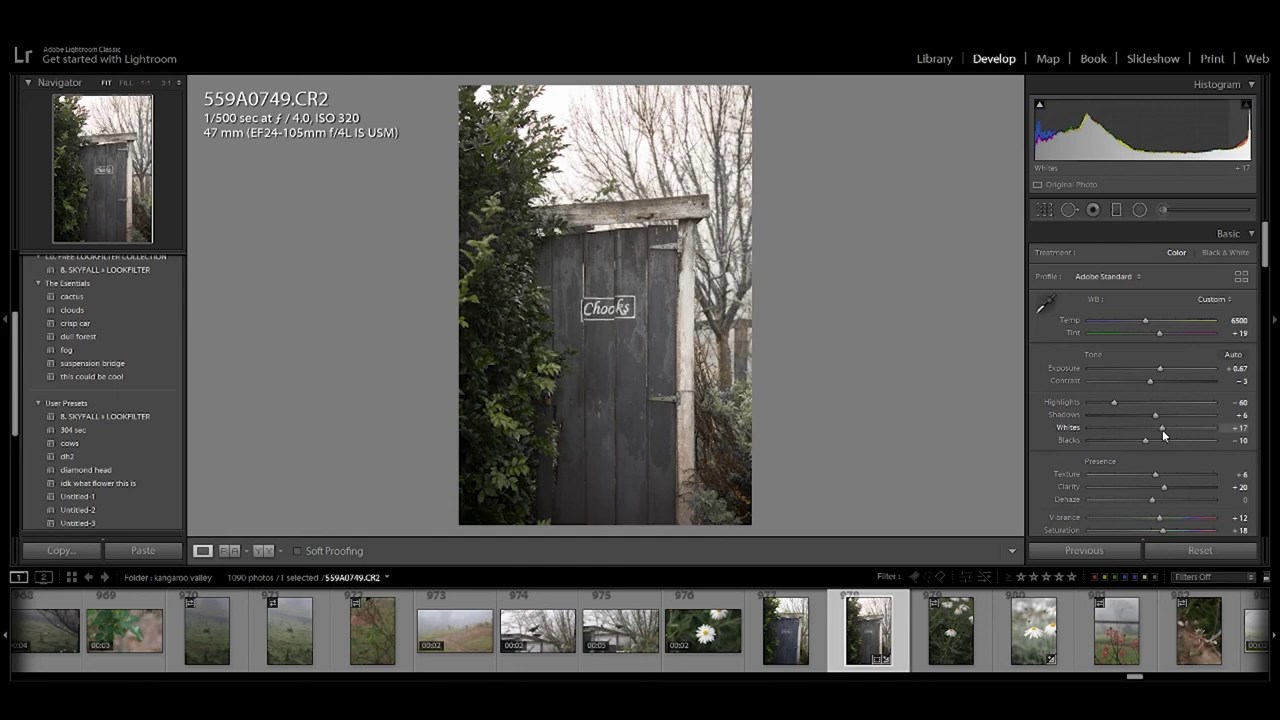
left_click_drag(1145, 440, 1153, 440)
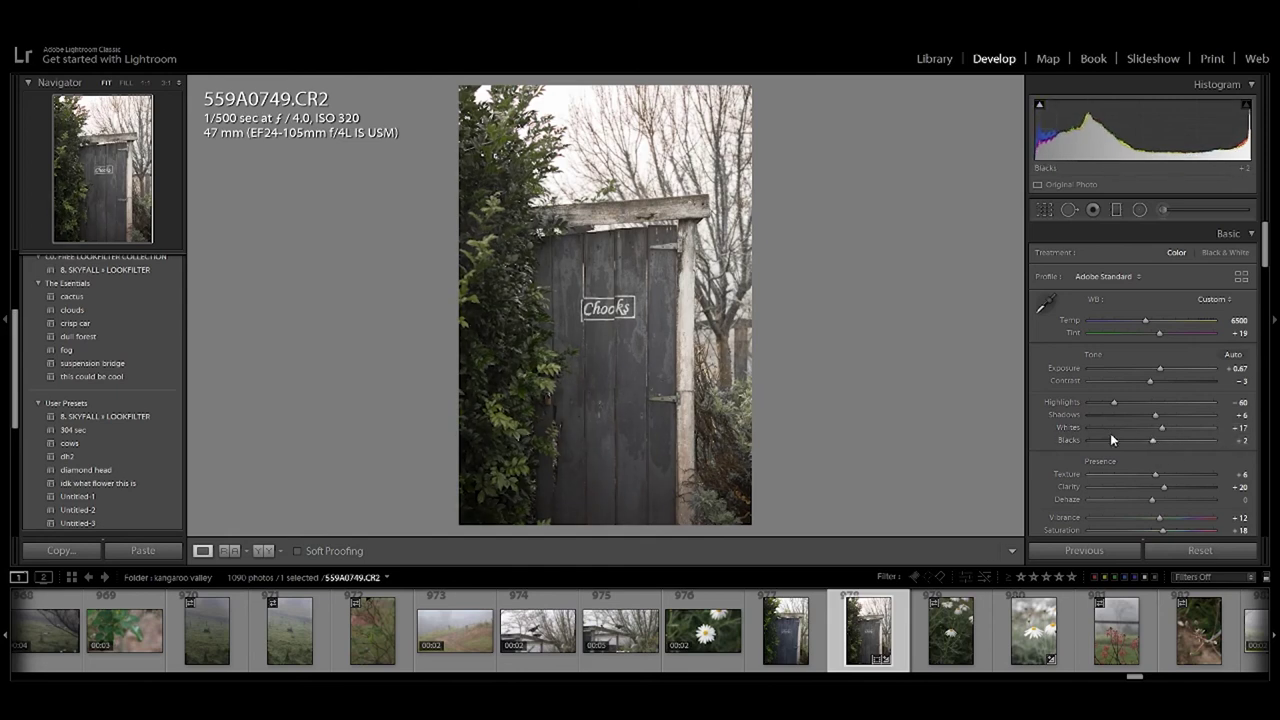
scroll(1086, 422, "down", 5)
scroll(1086, 422, "down", 5)
scroll(1086, 422, "down", 5)
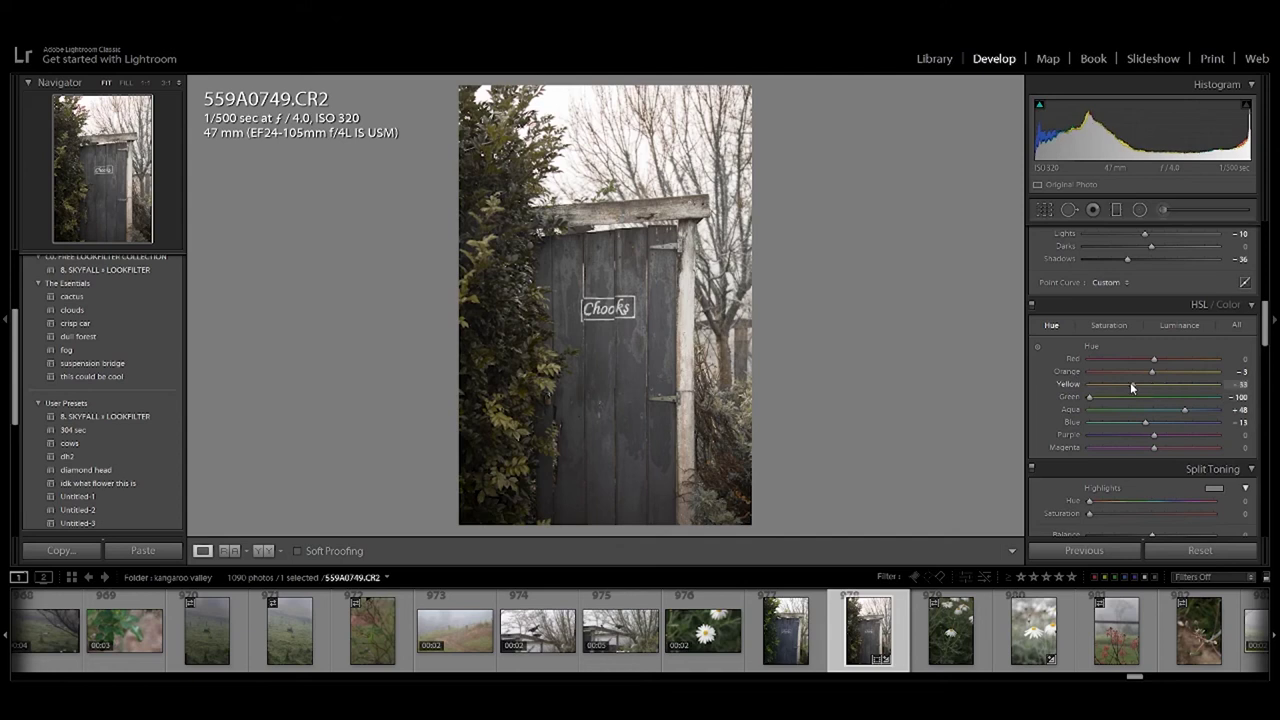
mouse_move(1096, 382)
left_mouse_down()
mouse_move(1196, 380)
mouse_move(1148, 379)
left_mouse_up()
key("ctrl+shift+e")
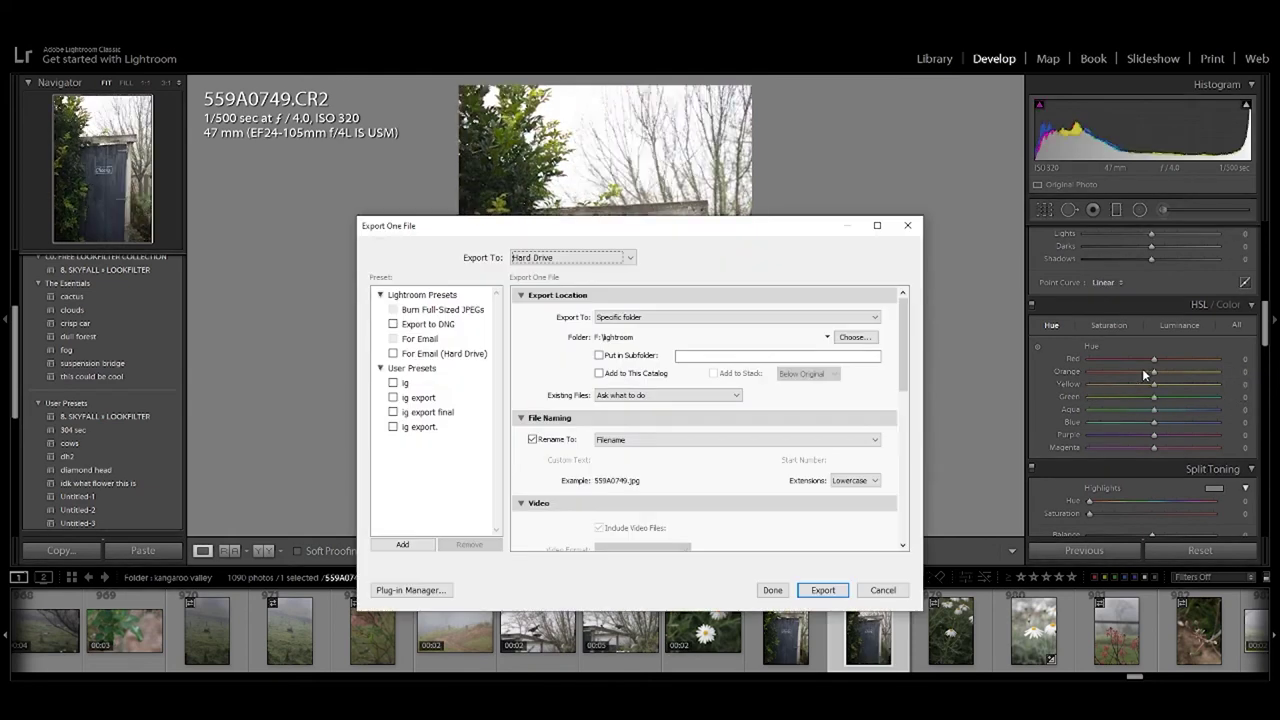
Cancel the export, undo the accidental reset, and export the edited Chooks door photo.
left_click(880, 592)
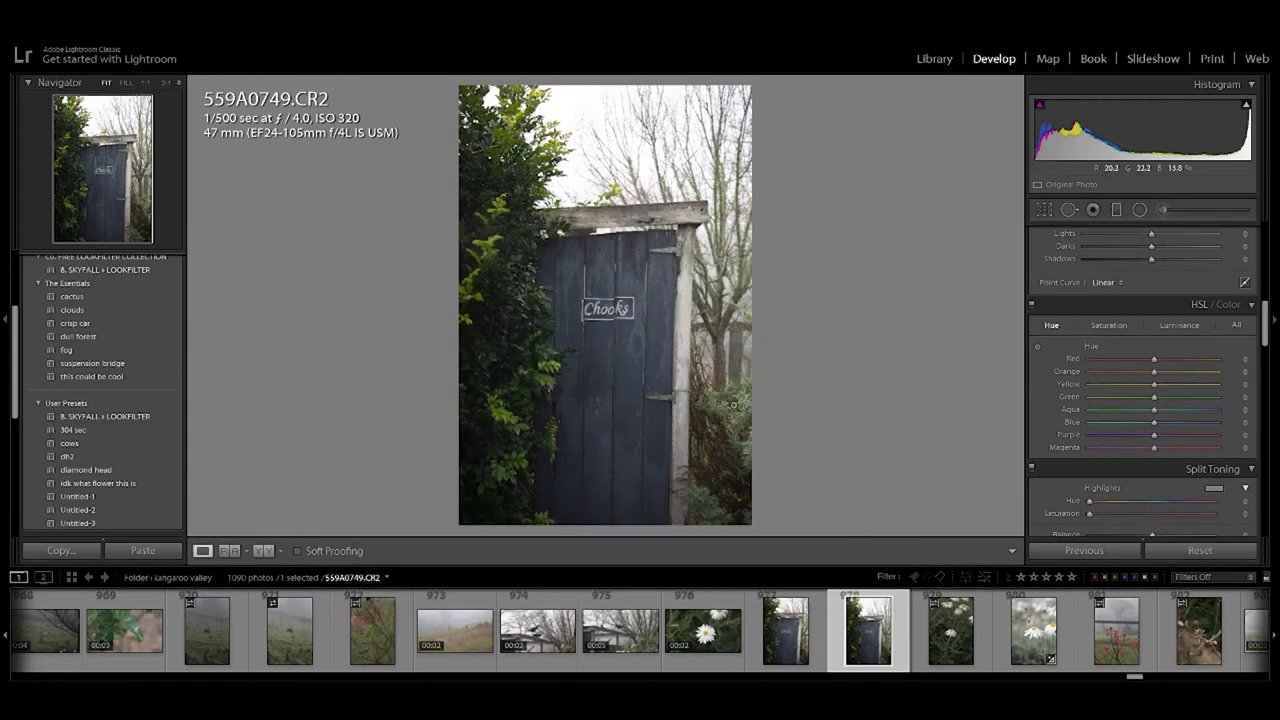
key("ctrl+z")
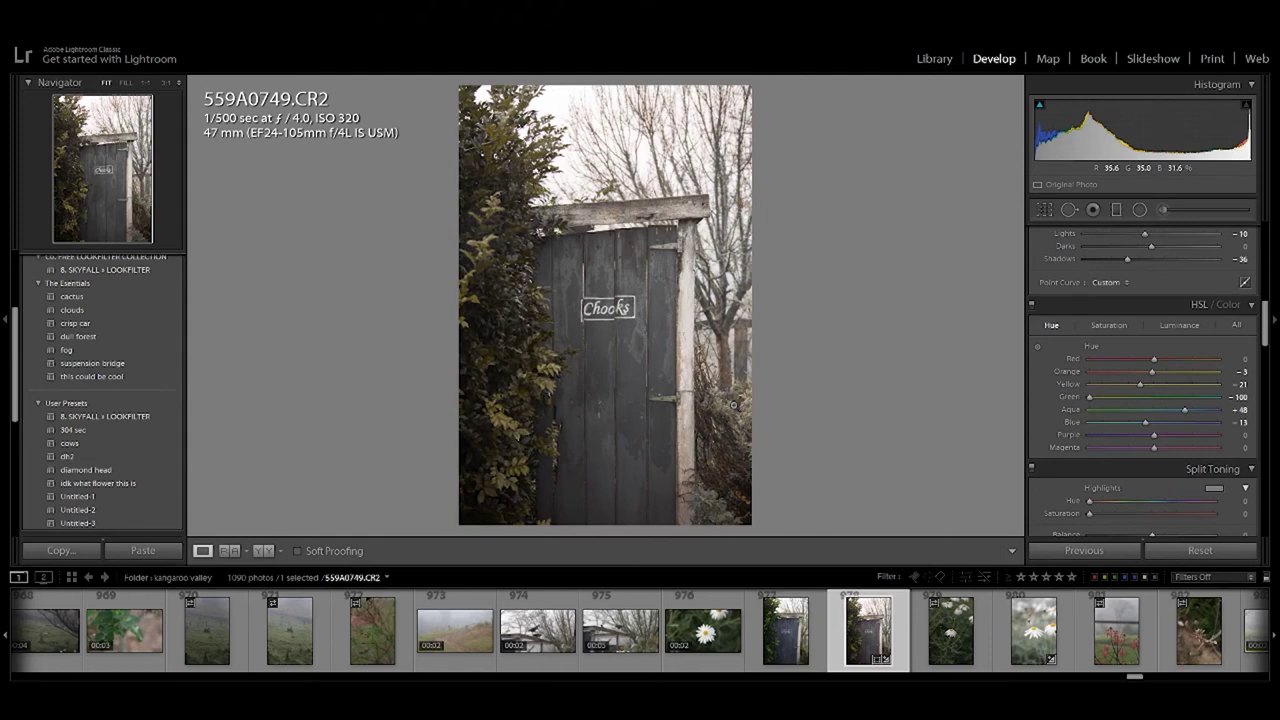
key("ctrl+shift+e")
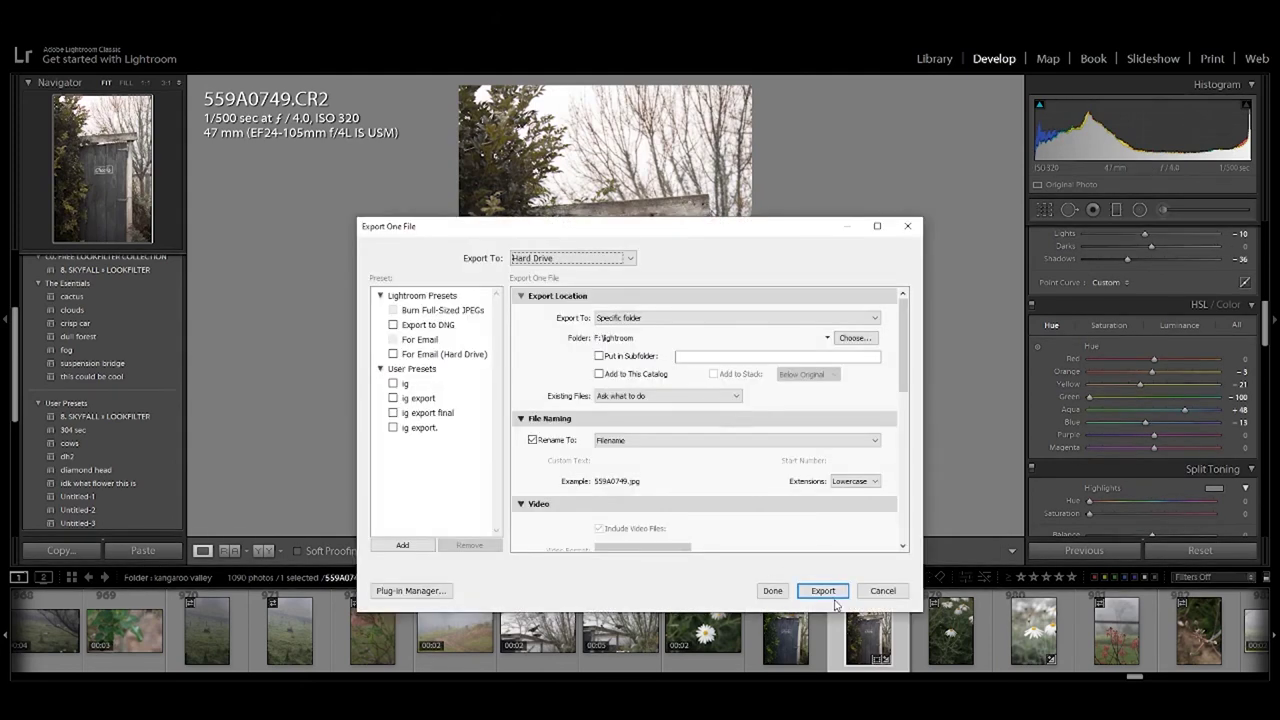
left_click(833, 598)
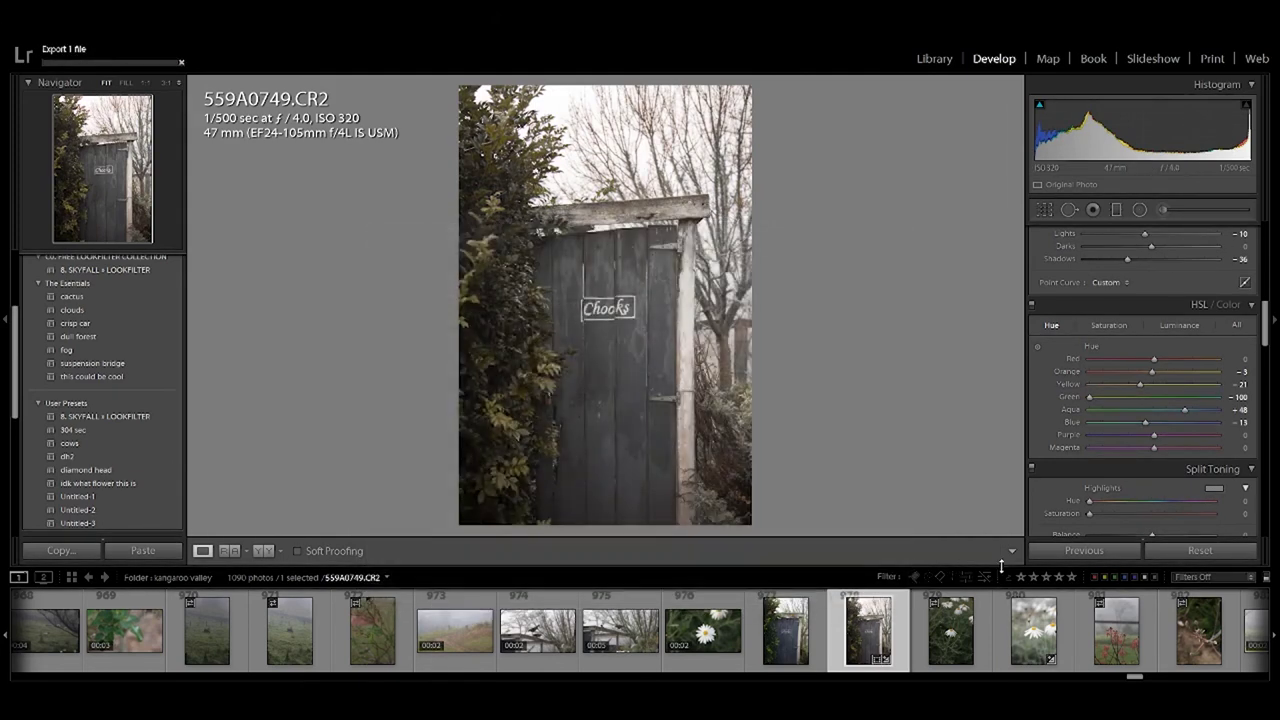
Apply the 'idk what flower this is' preset to the daisy photo and export it.
left_click(950, 630)
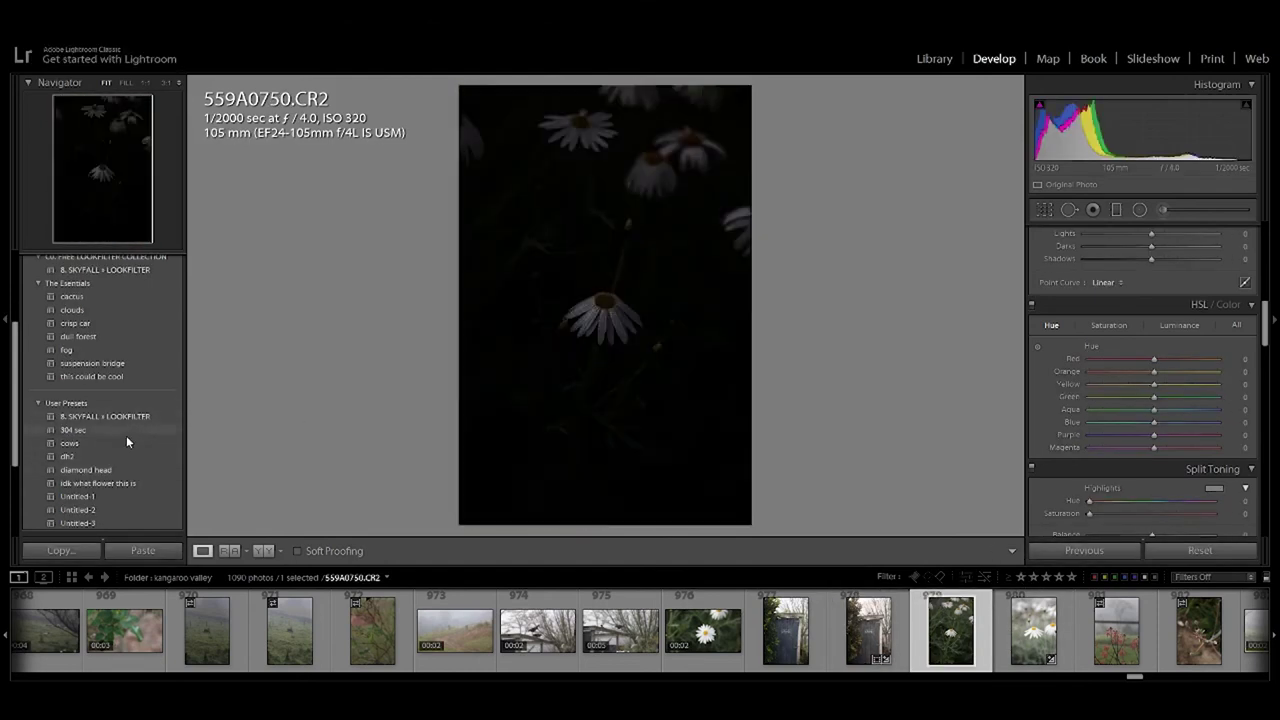
left_click(120, 484)
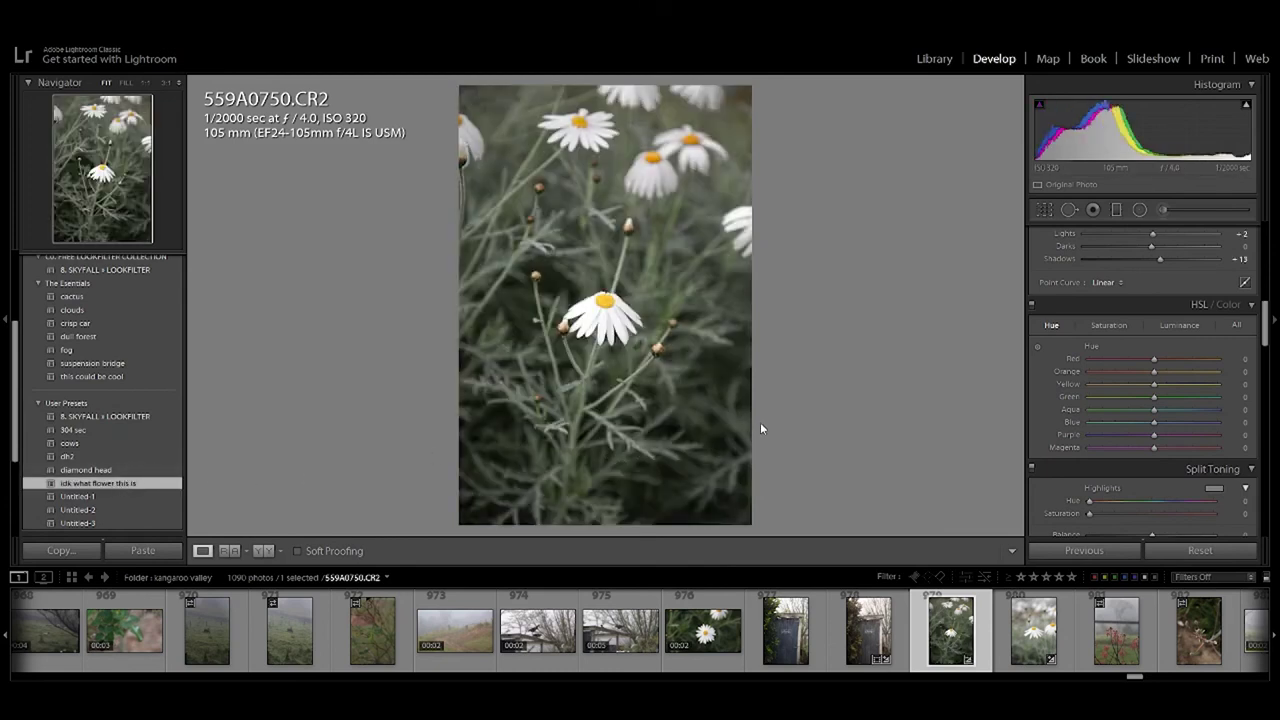
key("ctrl+shift+e")
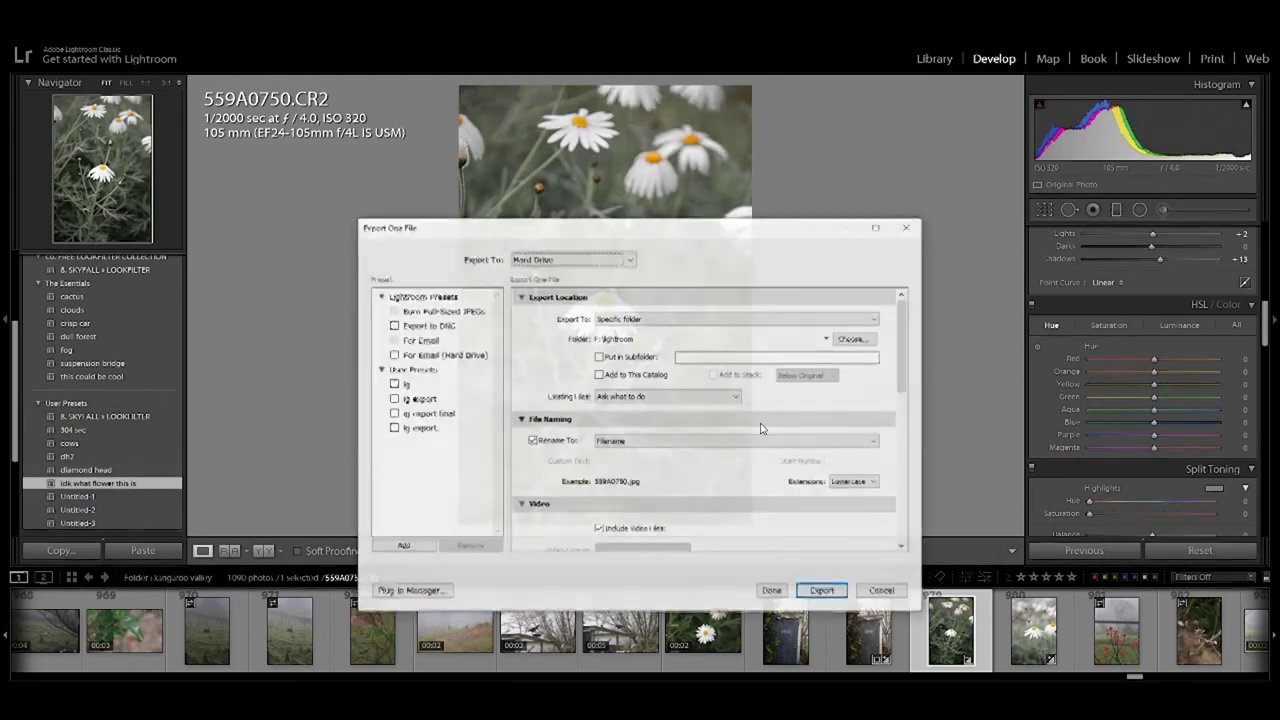
key("Return")
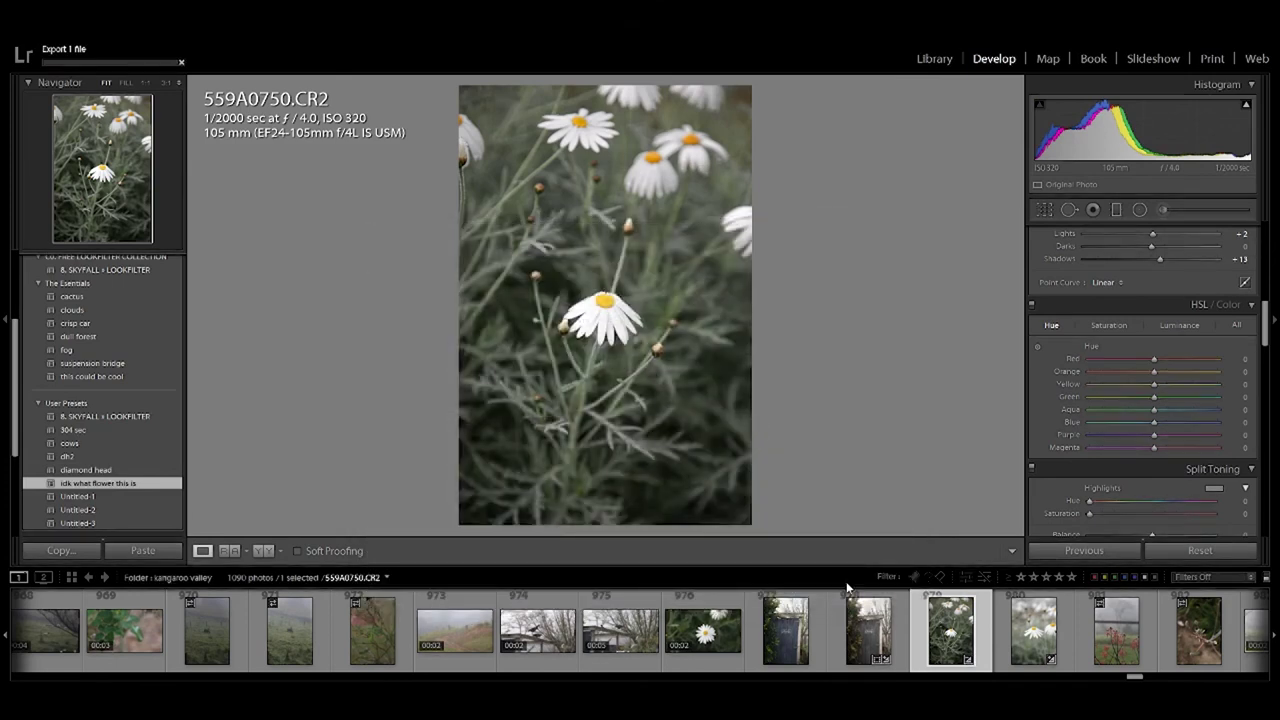
left_click(1118, 620)
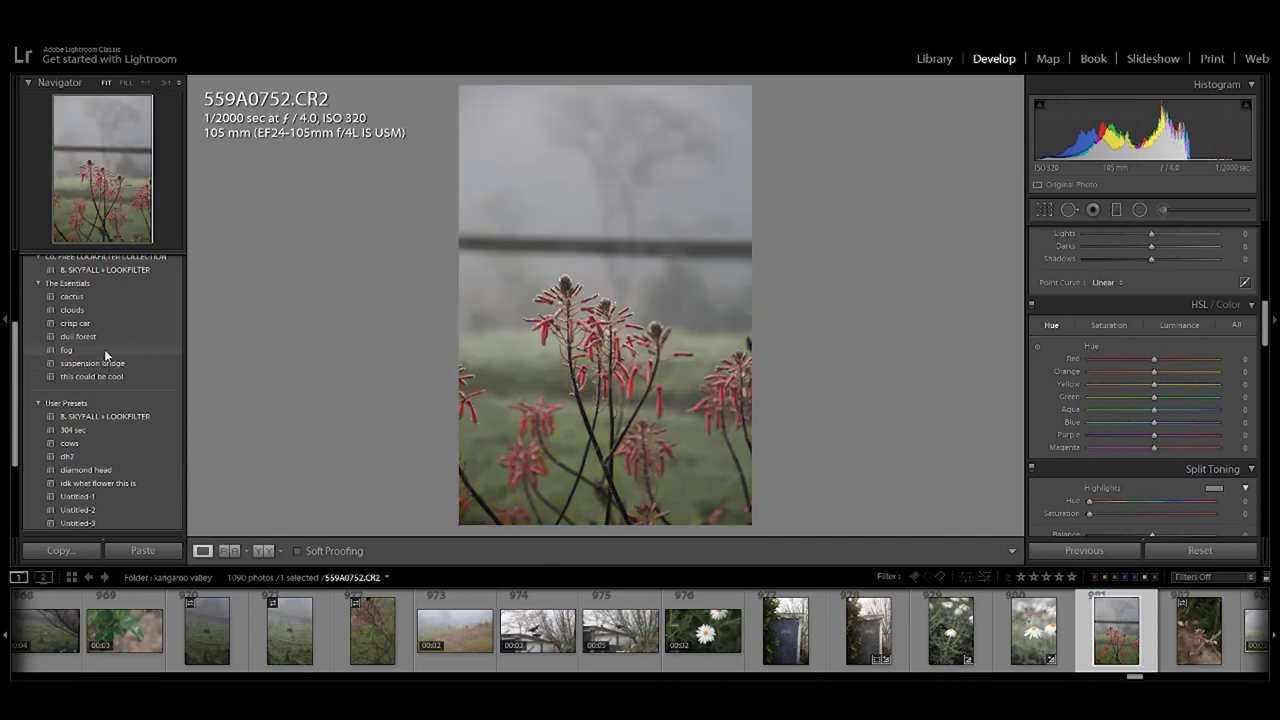
Apply the fog preset and crop the photo to 4 x 5 / 8 x 10, shifting the flowers upward.
left_click(68, 349)
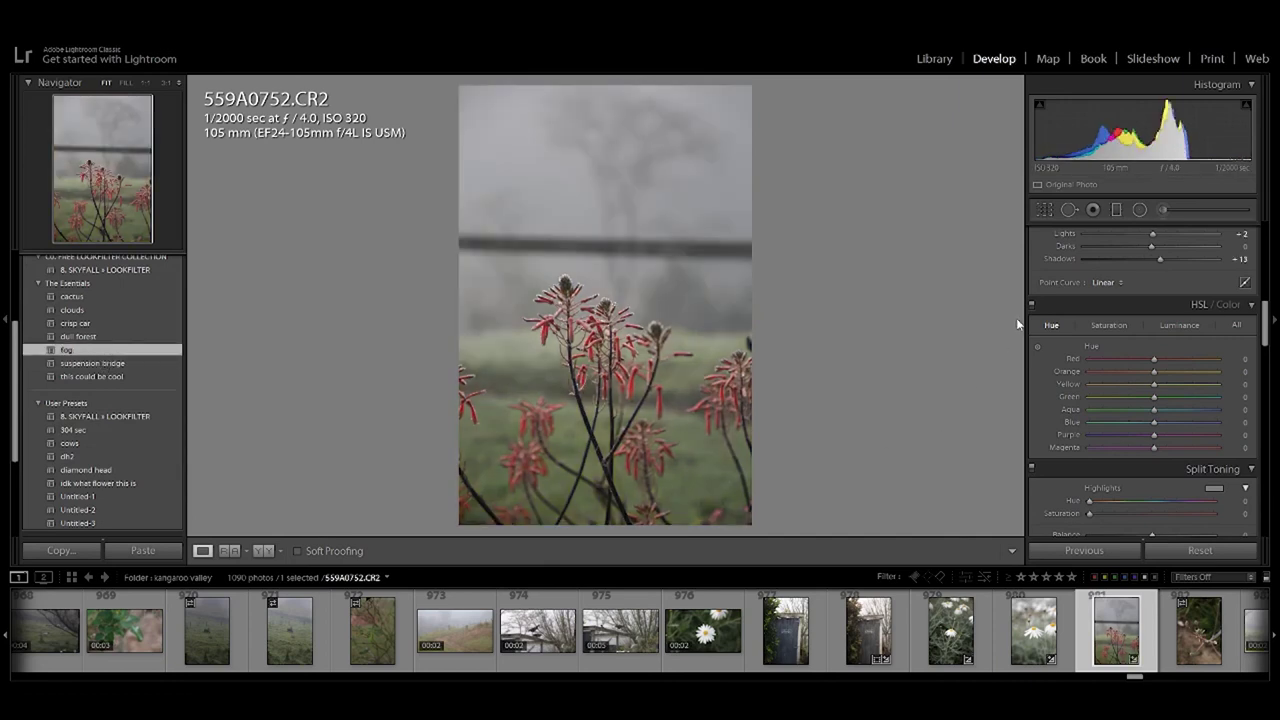
left_click(1043, 210)
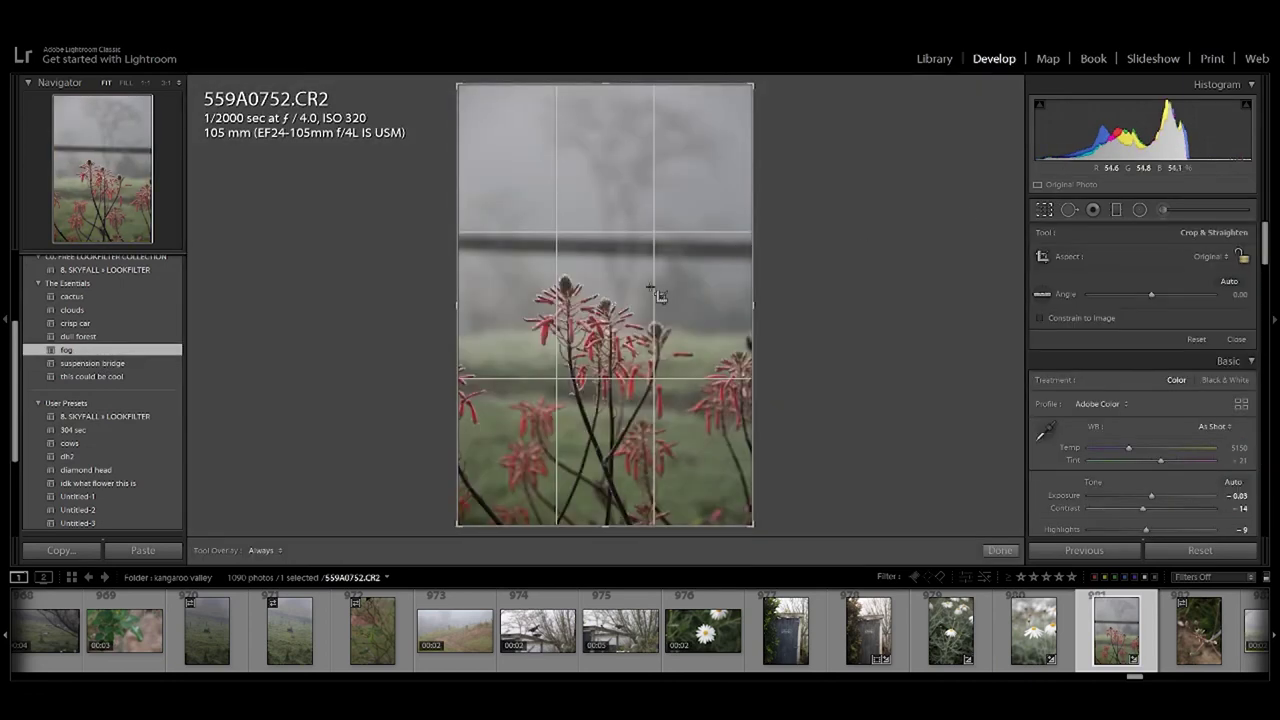
left_click(1215, 260)
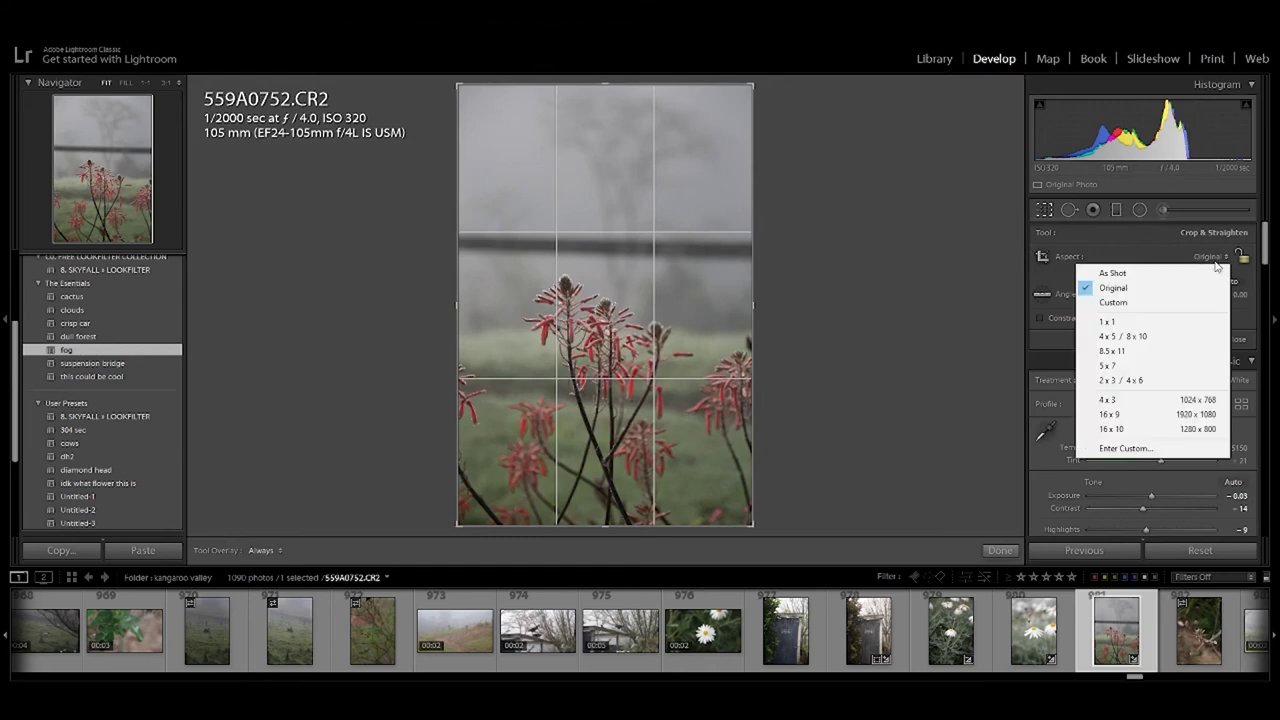
left_click(1150, 332)
mouse_move(683, 423)
left_mouse_down()
mouse_move(685, 387)
mouse_move(686, 400)
left_mouse_up()
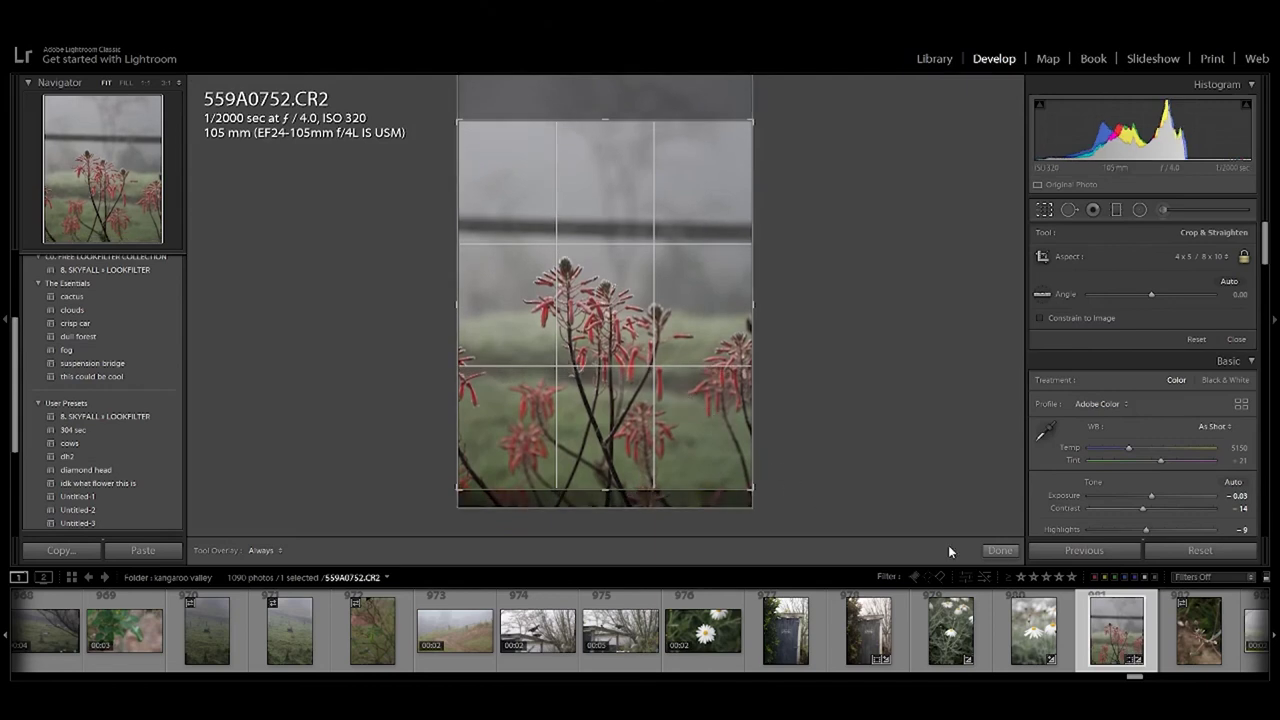
left_click(998, 550)
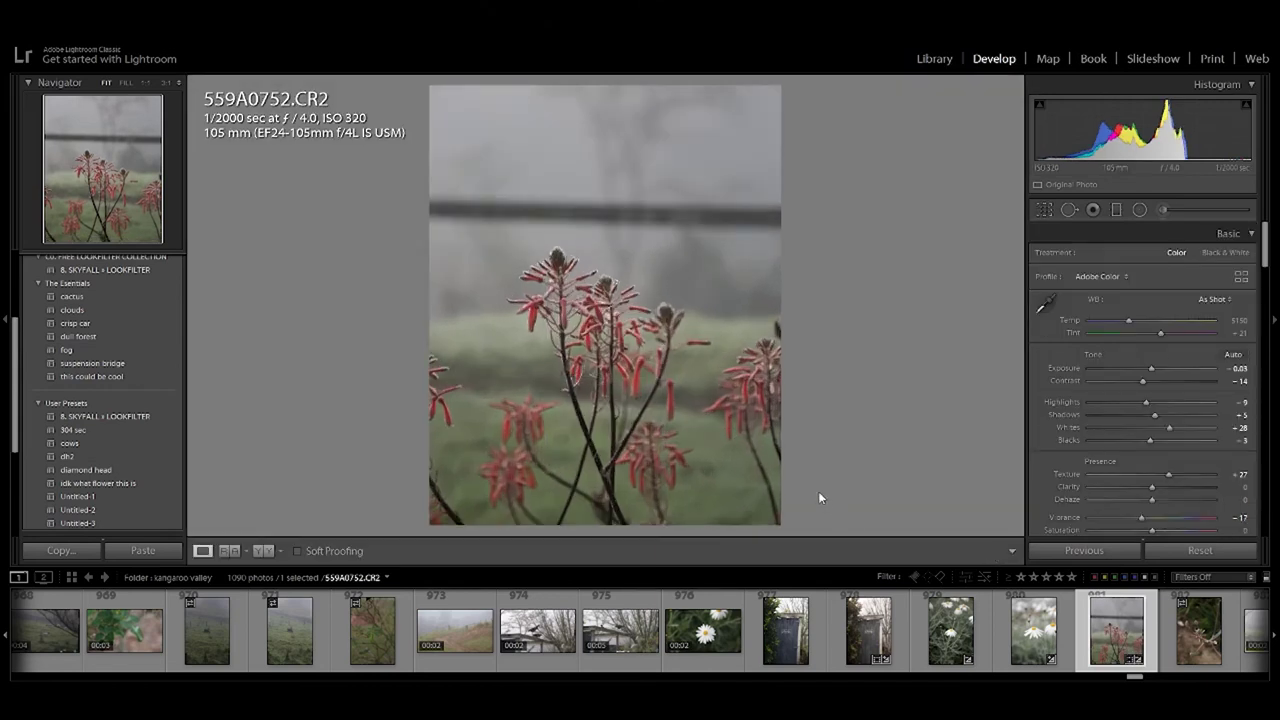
Raise Contrast to +26 and export the foggy red-flower photo.
left_click_drag(1143, 381, 1170, 387)
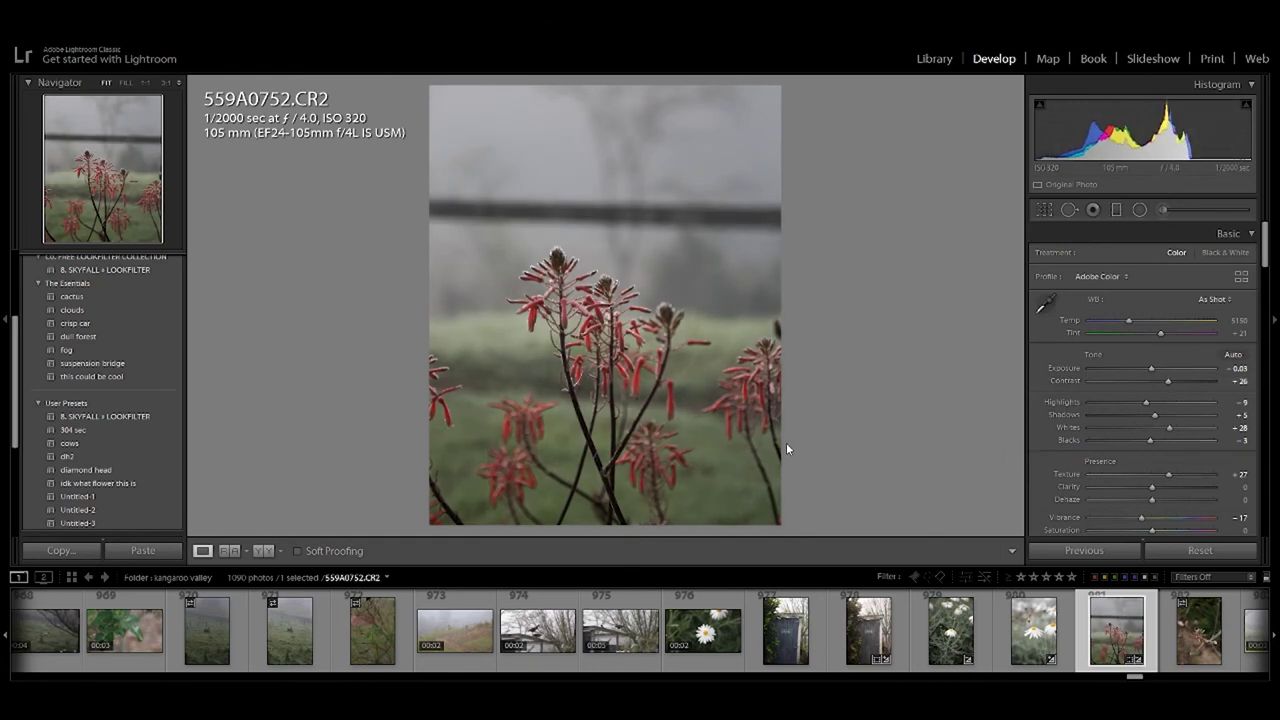
key("ctrl+shift+e")
key("Return")
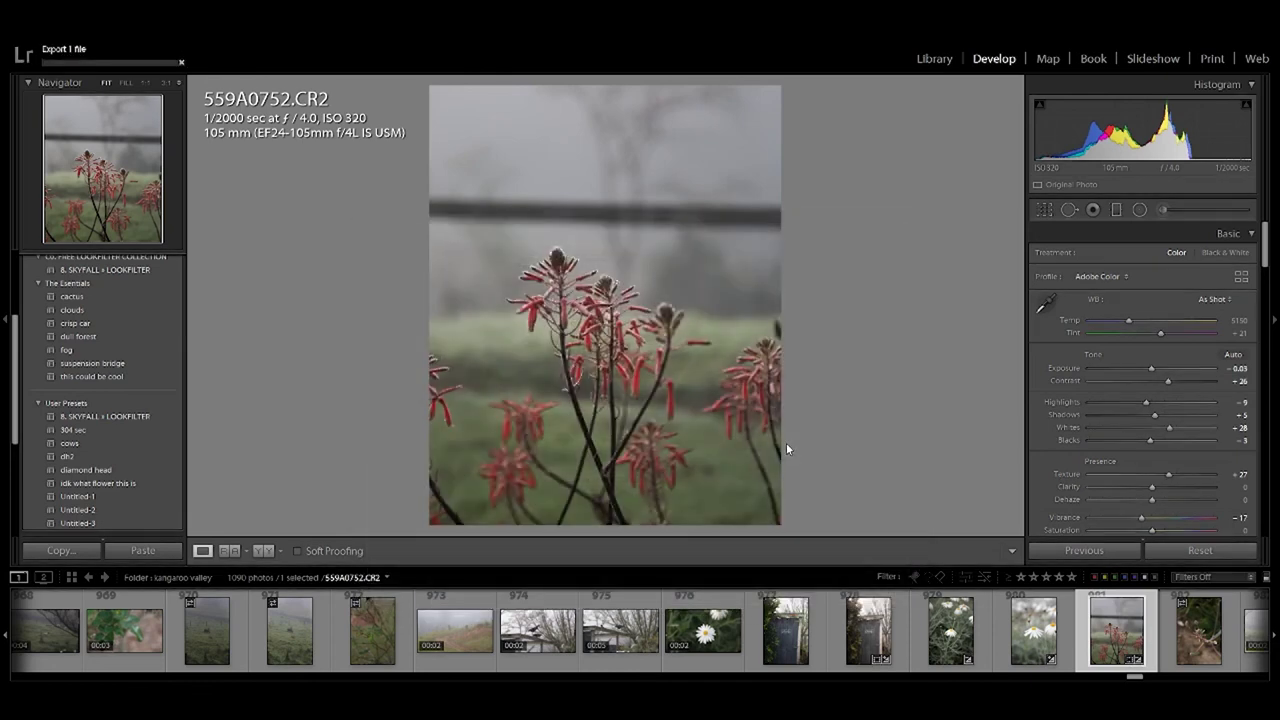
key("Right")
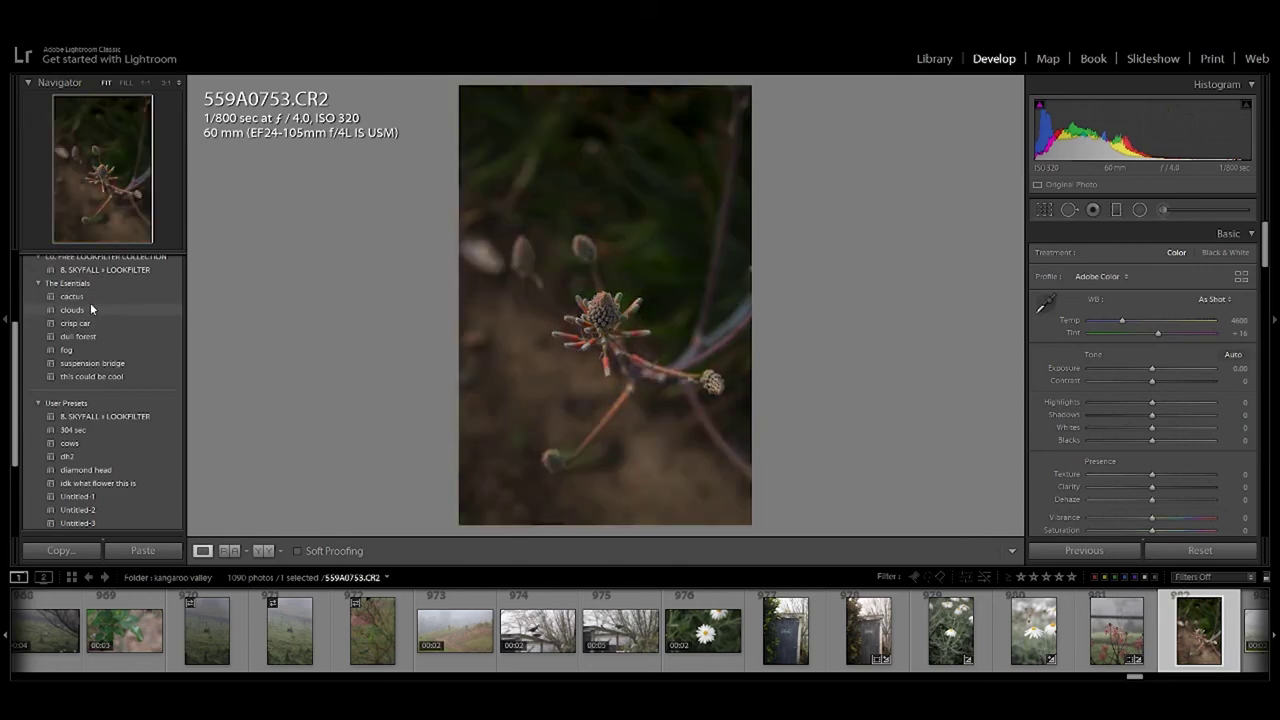
Apply the cactus preset to the bud photo and cool Temp from 6500 to 4139, checking at 1:1.
left_click(72, 297)
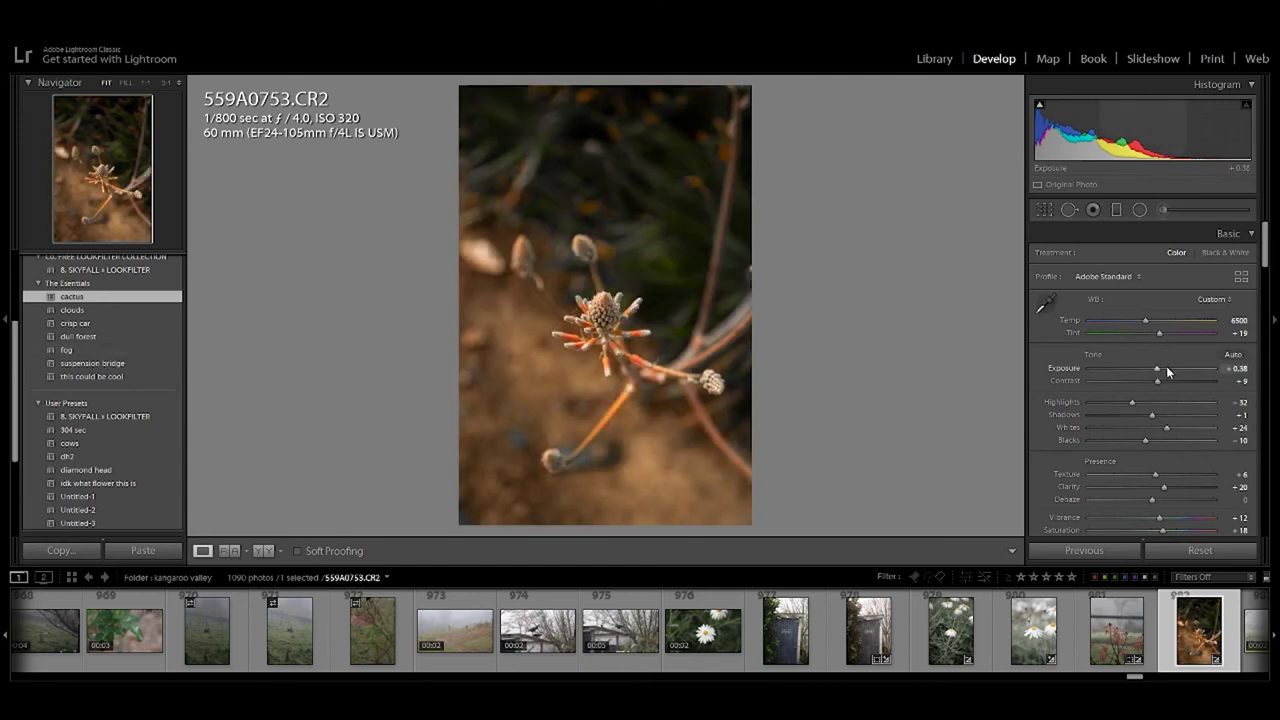
mouse_move(1146, 320)
left_mouse_down()
mouse_move(1105, 318)
mouse_move(1117, 317)
left_mouse_up()
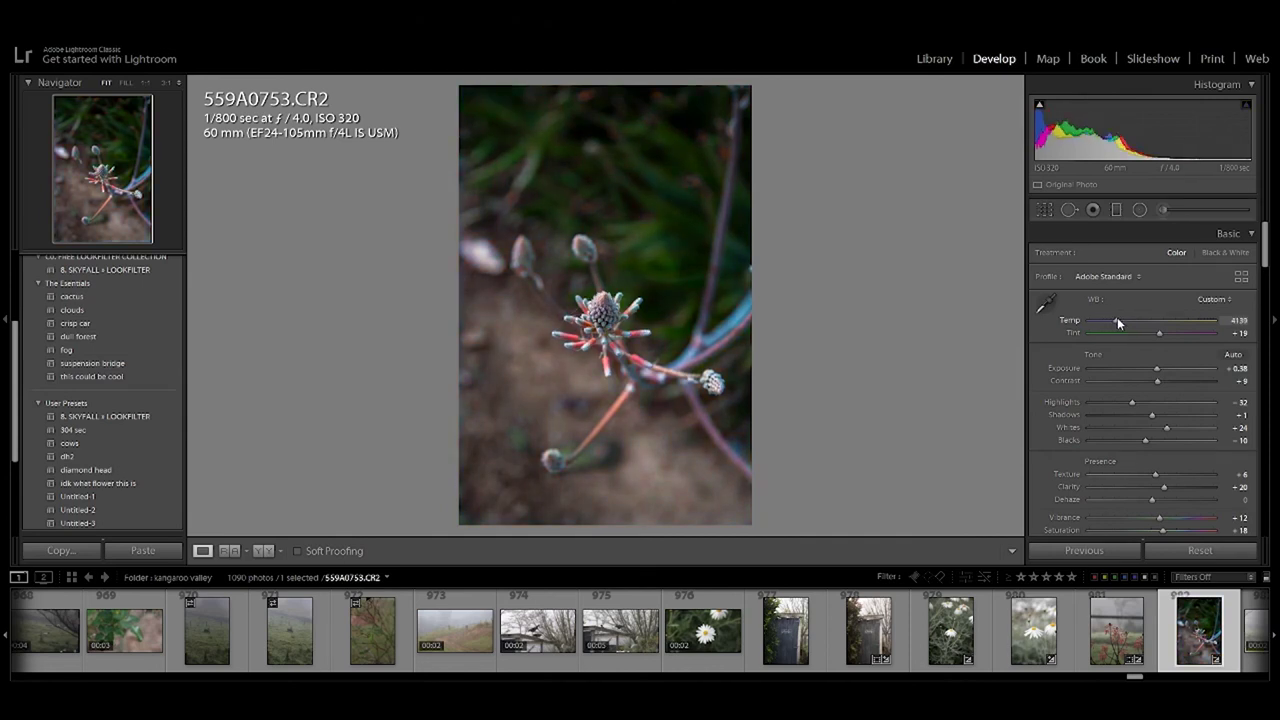
left_click(676, 308)
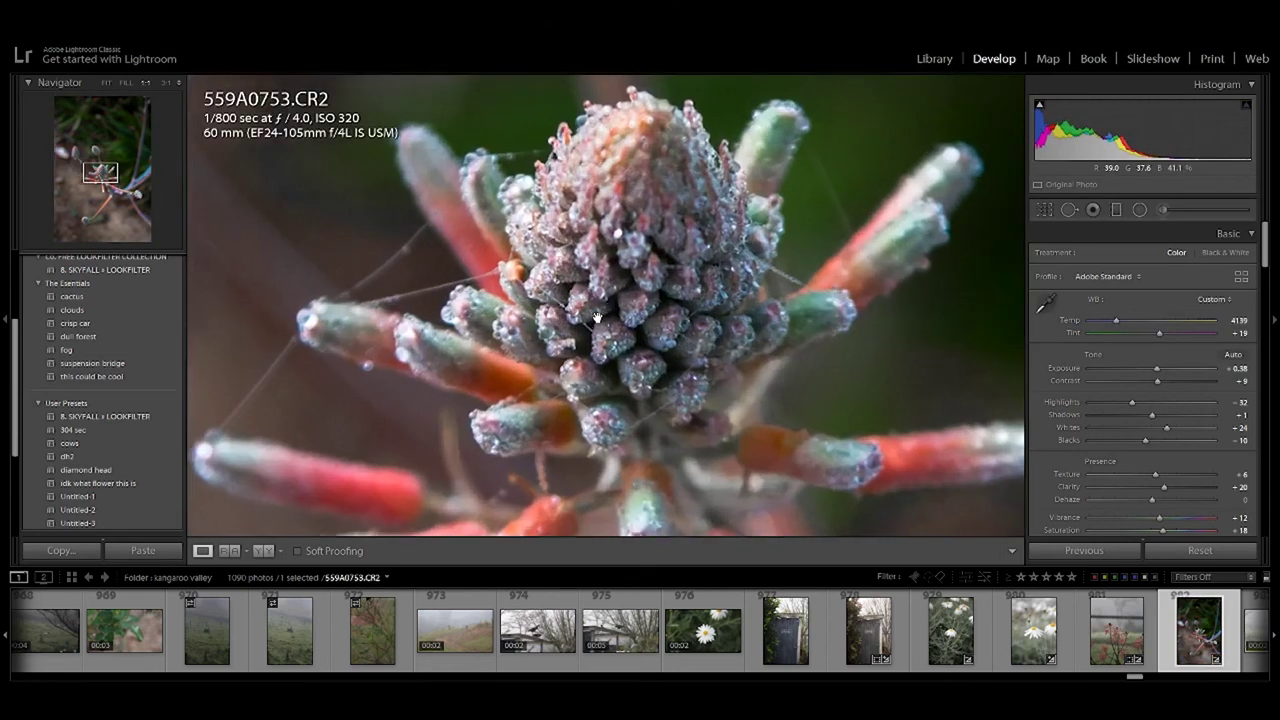
left_click_drag(630, 293, 620, 303)
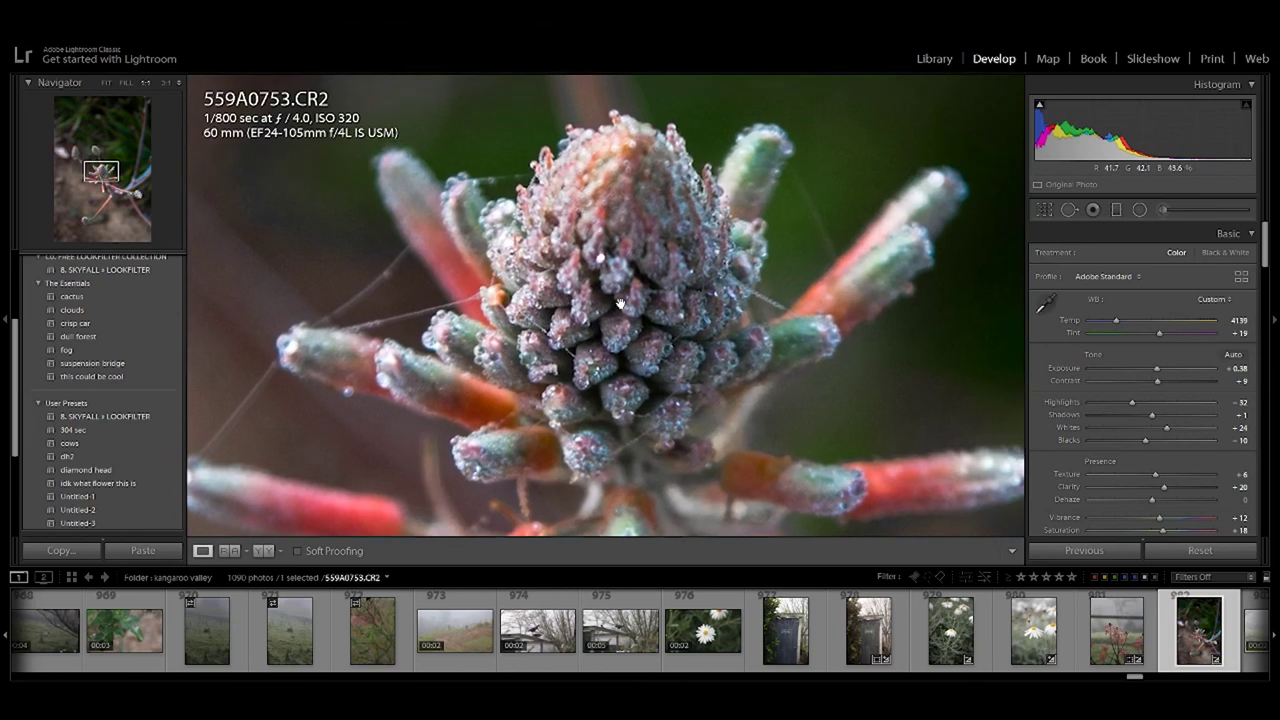
left_click(619, 304)
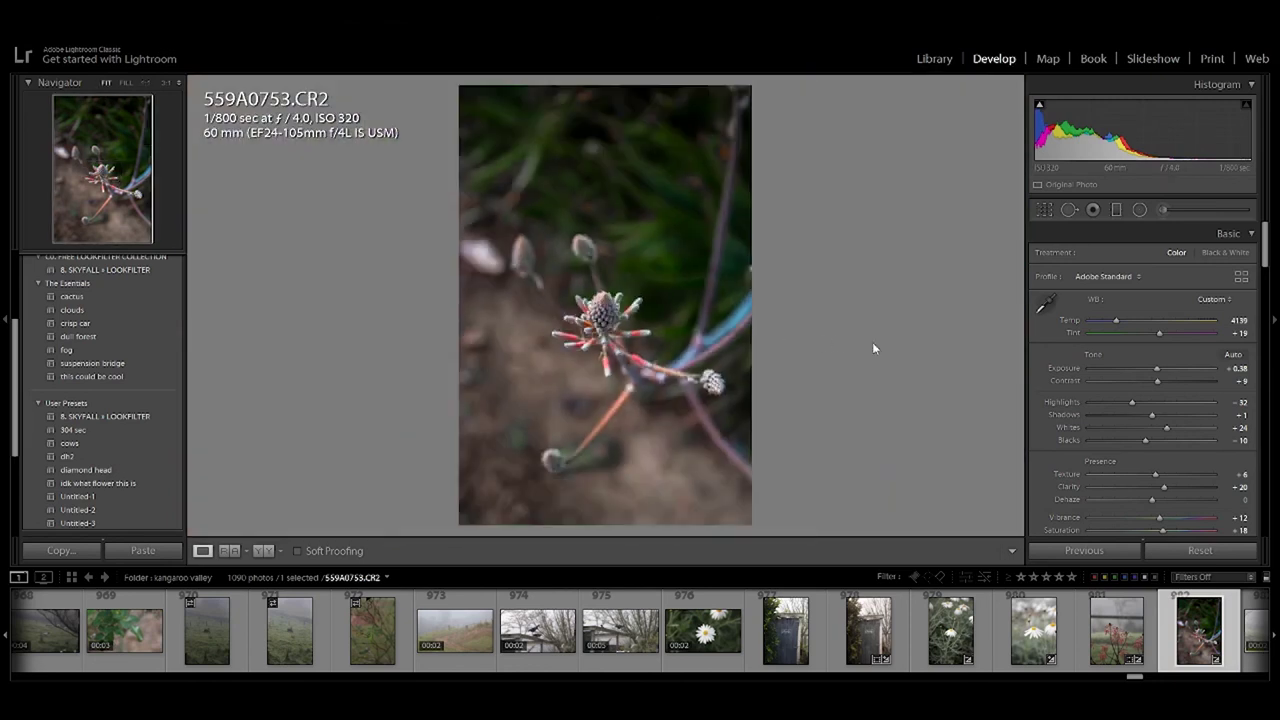
left_click(1043, 210)
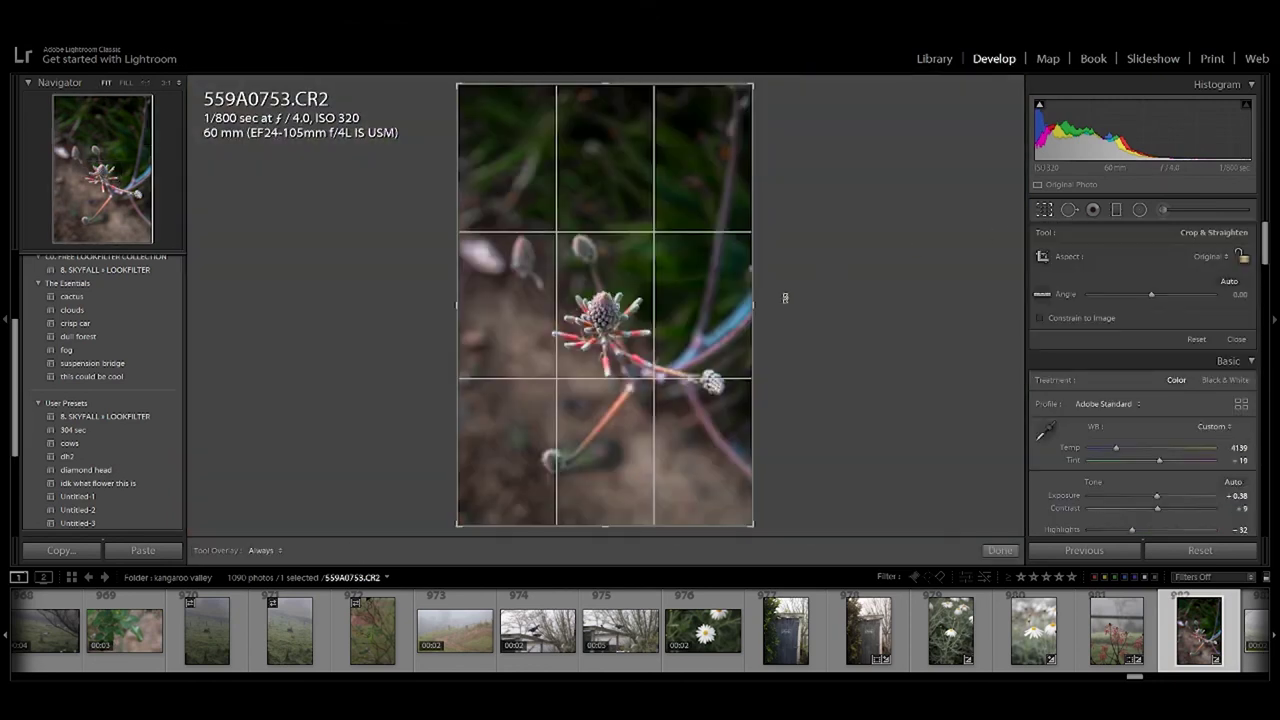
Crop the bud photo to 4 x 5 / 8 x 10, reframing the bud inside it.
left_click(1189, 258)
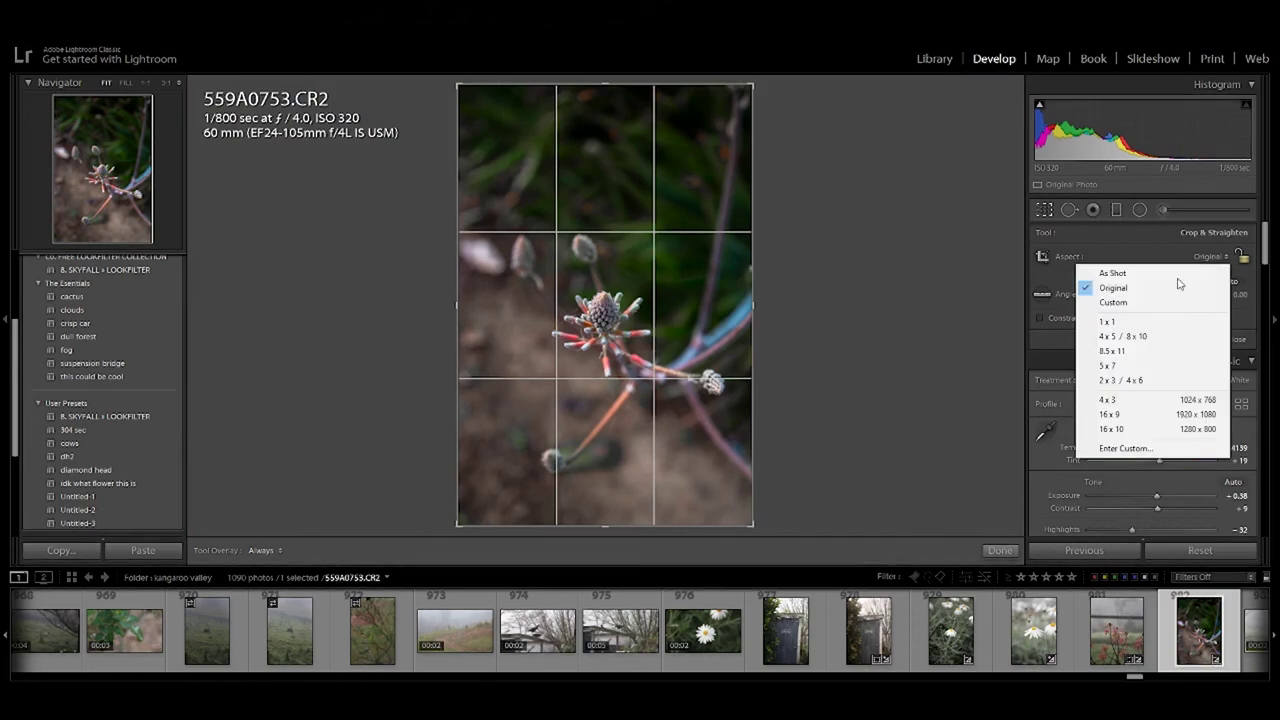
left_click(1125, 337)
left_click_drag(531, 340, 537, 329)
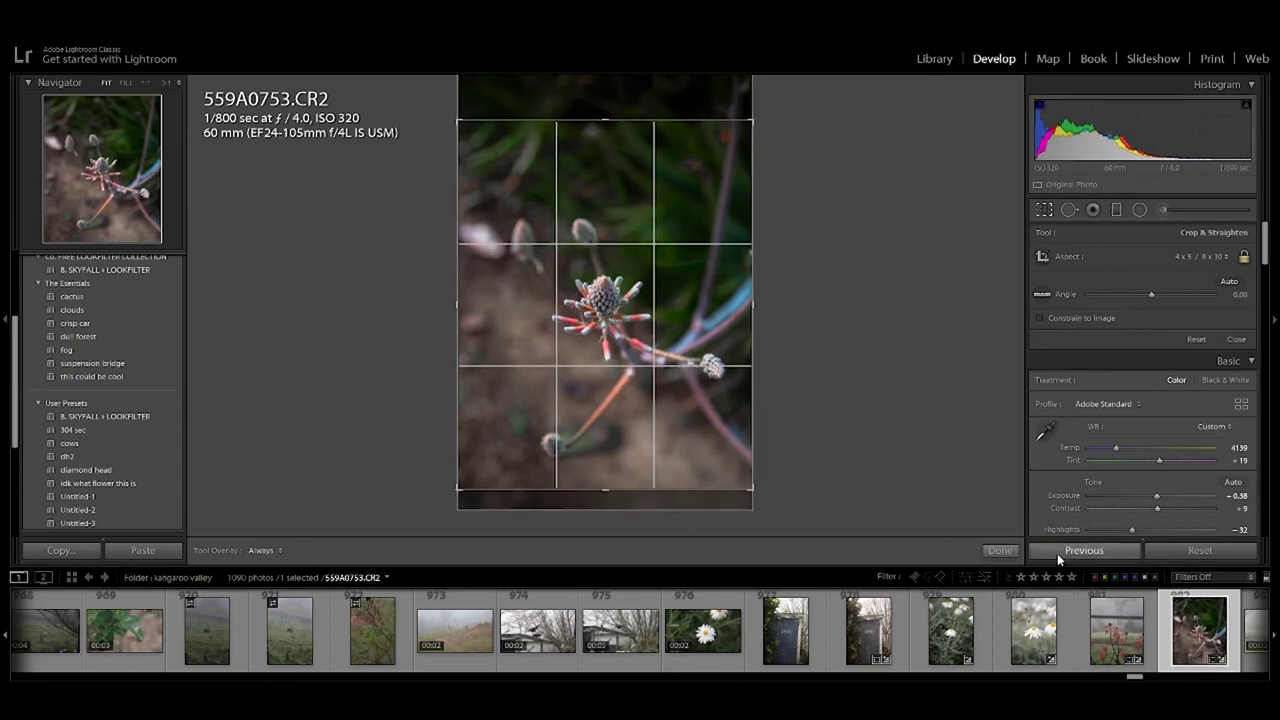
left_click(998, 550)
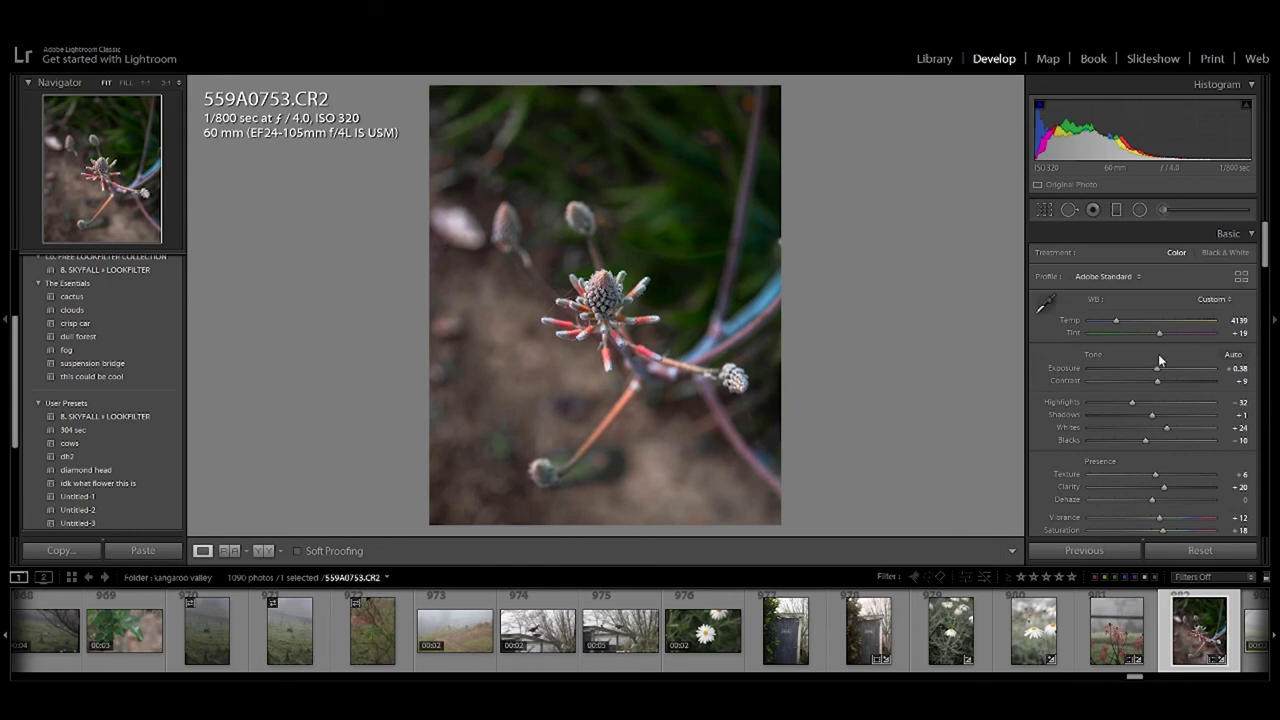
Set Shadows to -8, Whites to +43 and Blacks to -40, checking detail at 1:1.
mouse_move(1133, 402)
left_mouse_down()
mouse_move(1167, 400)
mouse_move(1087, 401)
left_mouse_up()
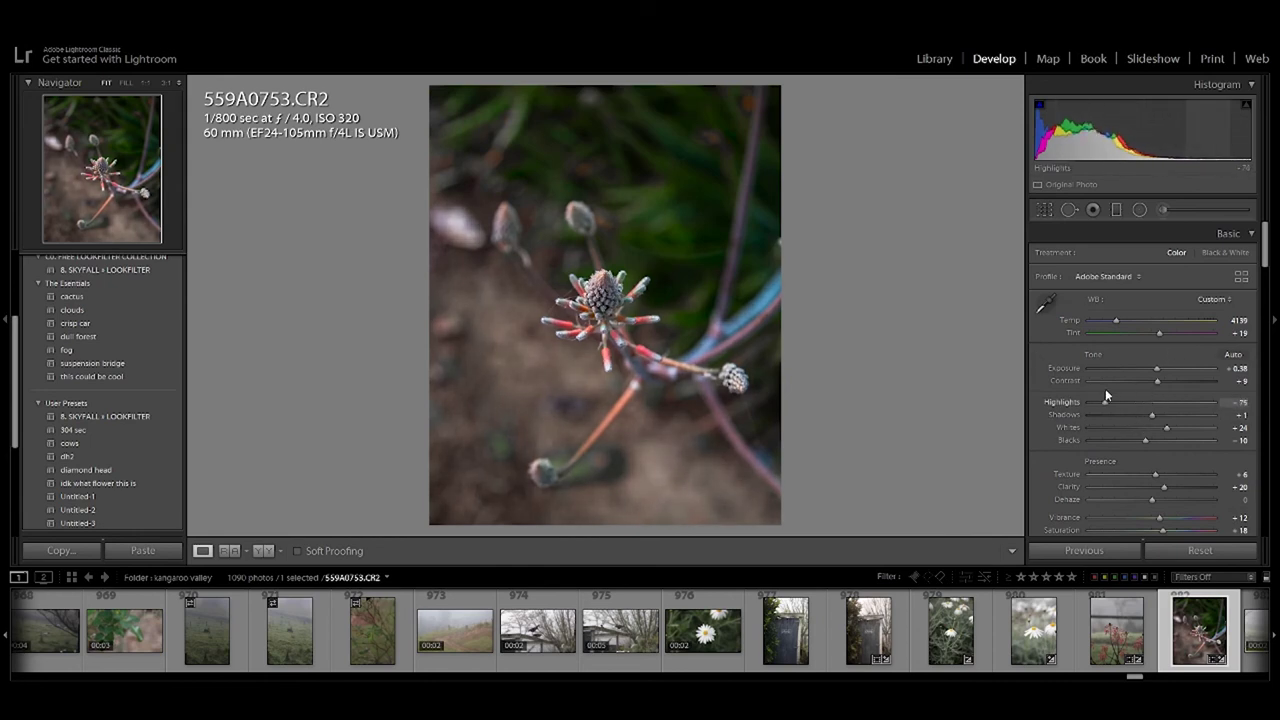
mouse_move(1151, 414)
left_mouse_down()
mouse_move(1180, 410)
mouse_move(1104, 416)
left_mouse_up()
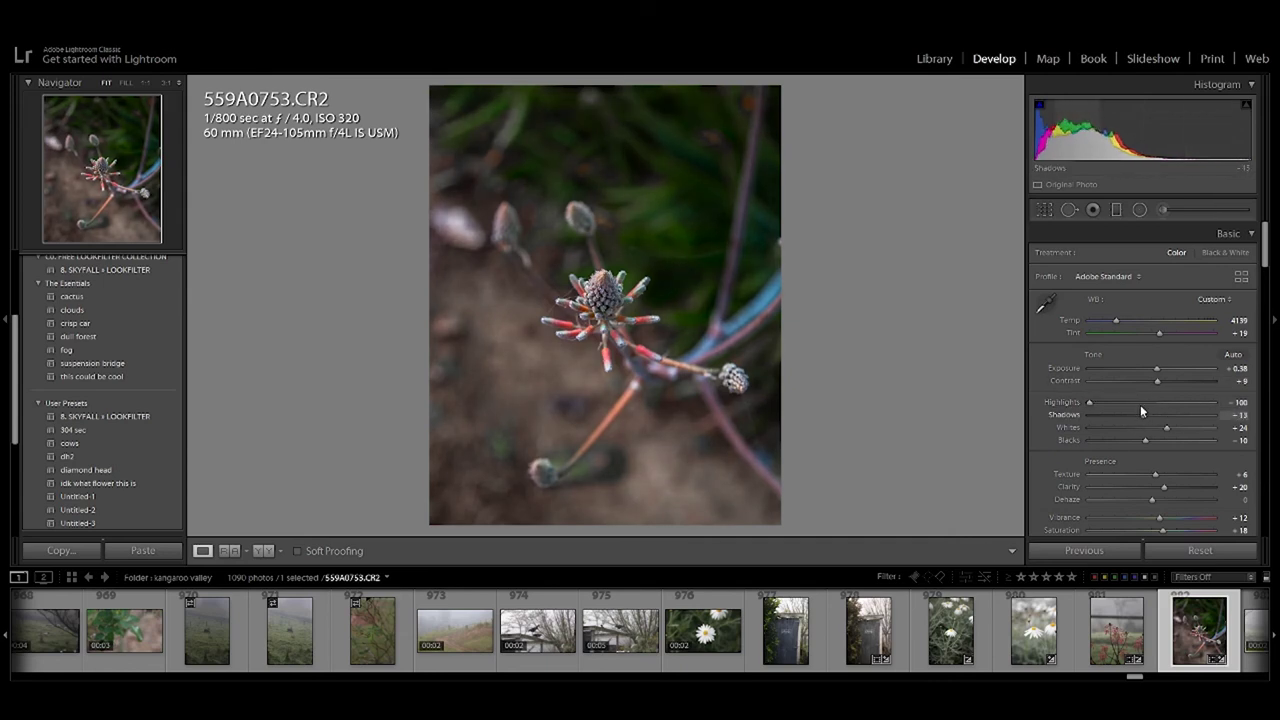
left_click_drag(1104, 428, 1143, 406)
left_click(606, 285)
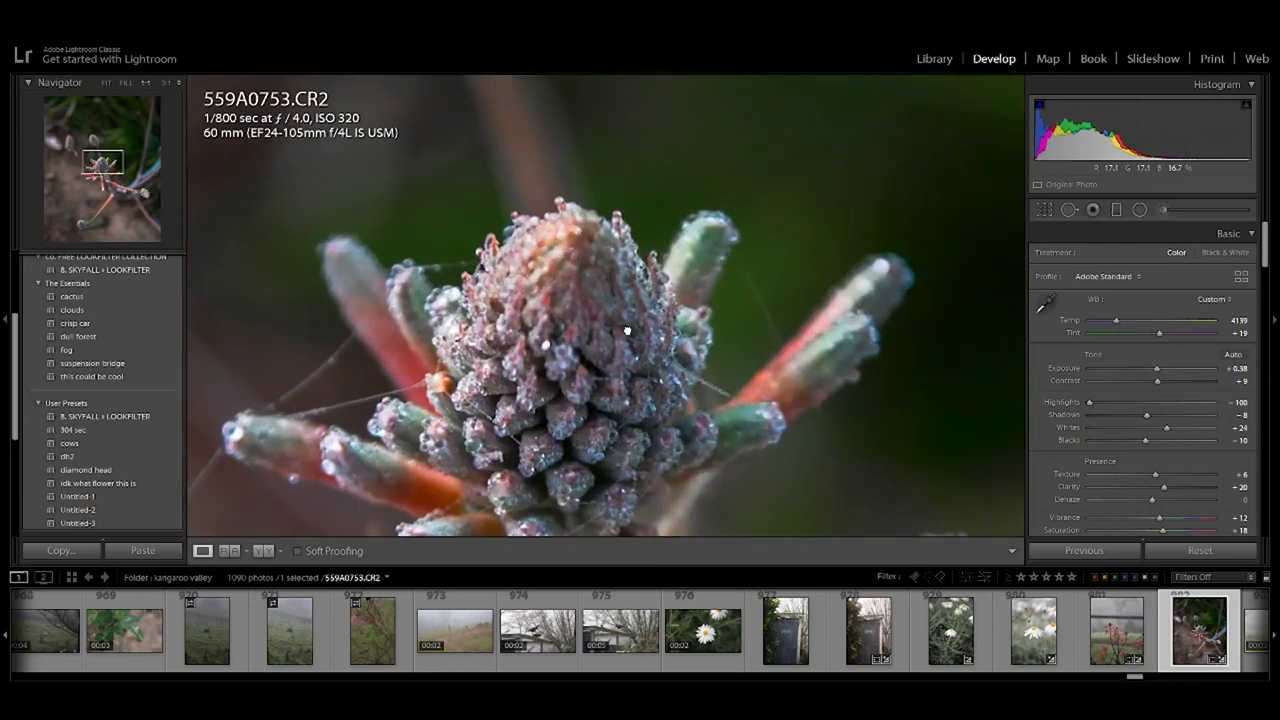
left_click_drag(600, 370, 636, 280)
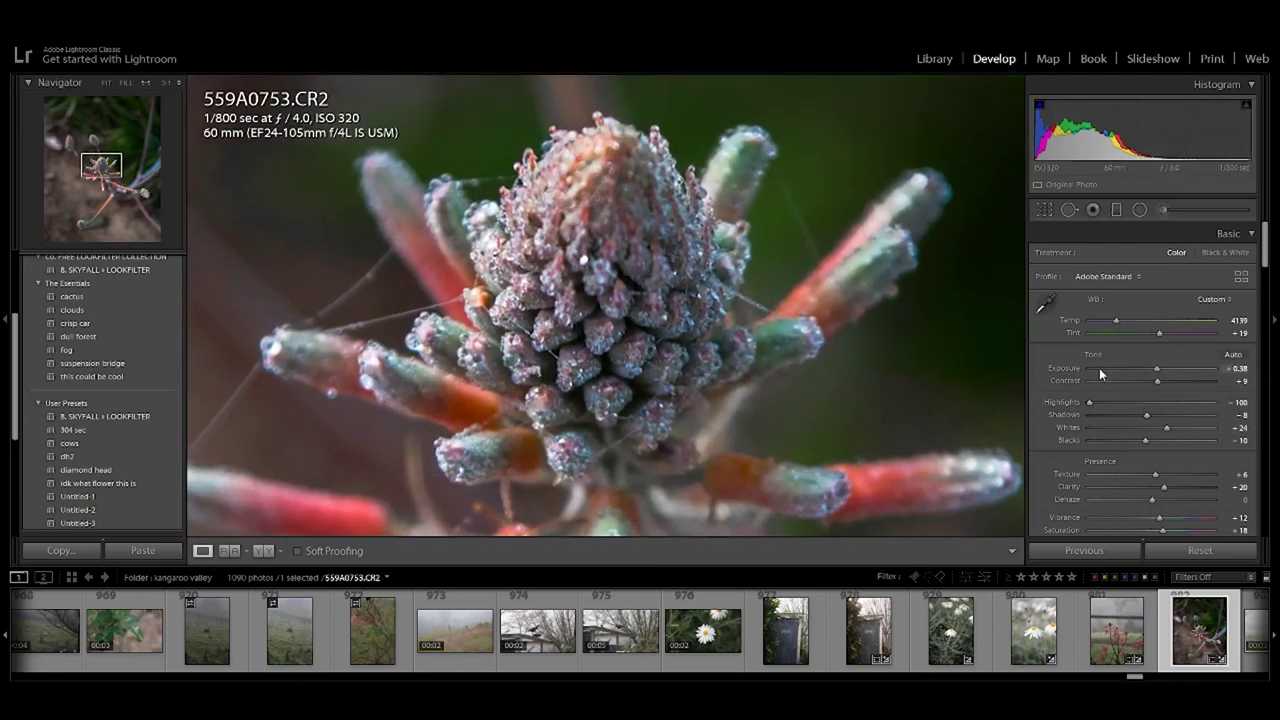
left_click_drag(1145, 440, 1191, 431)
left_click(632, 345)
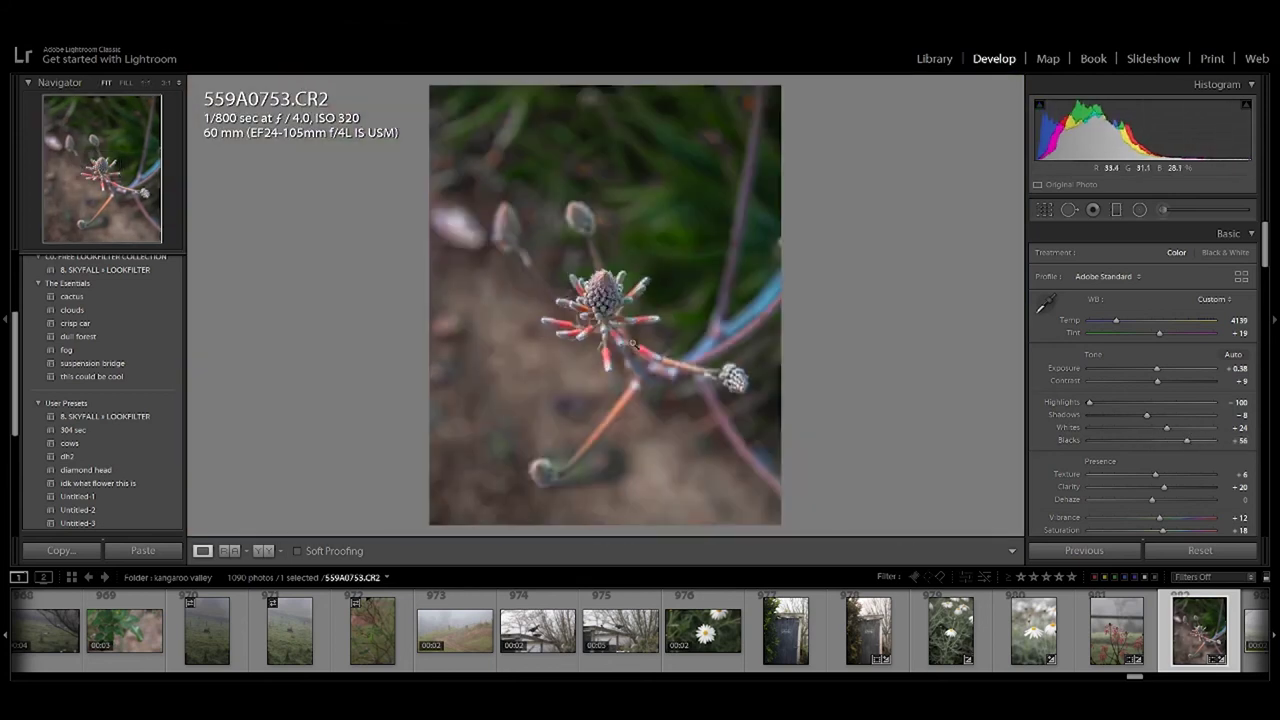
mouse_move(1186, 440)
left_mouse_down()
mouse_move(1121, 428)
mouse_move(1181, 428)
mouse_move(1126, 439)
left_mouse_up()
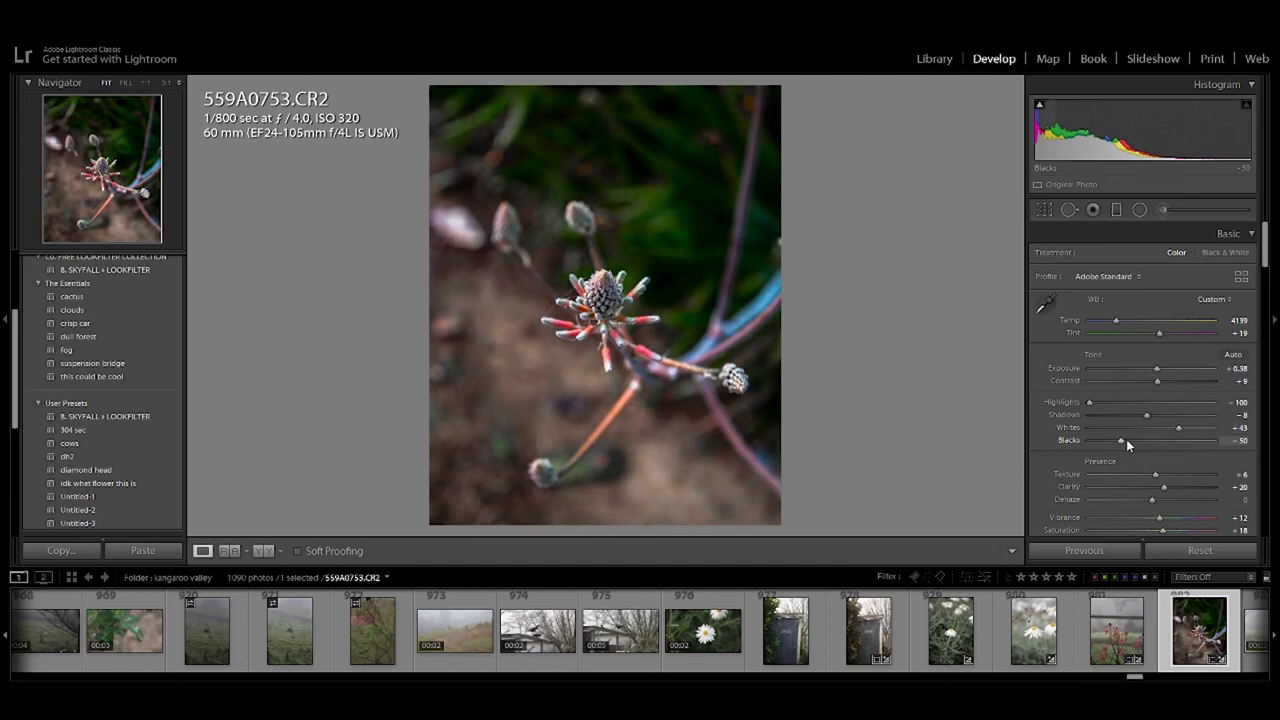
Draw an inverted oval Radial Filter centred on the bud's flower head.
left_click(1141, 209)
mouse_move(538, 247)
left_mouse_down()
mouse_move(575, 282)
mouse_move(636, 248)
left_mouse_up()
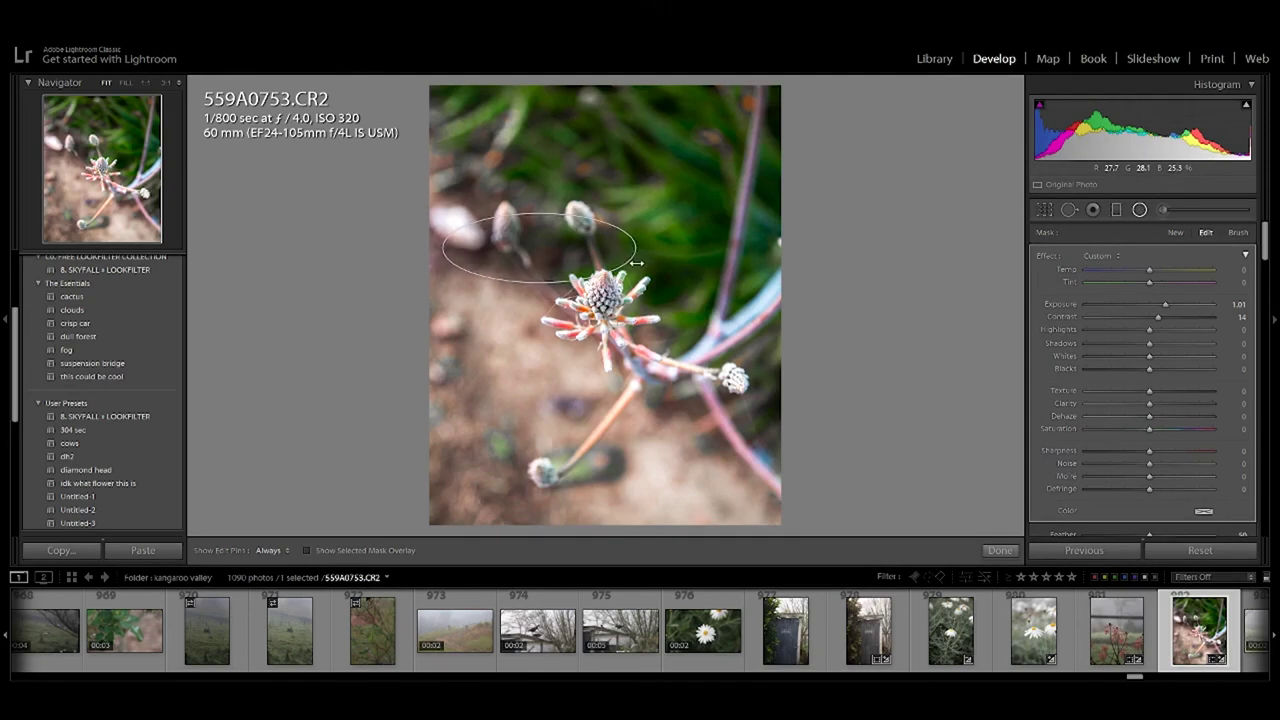
left_click_drag(538, 282, 540, 314)
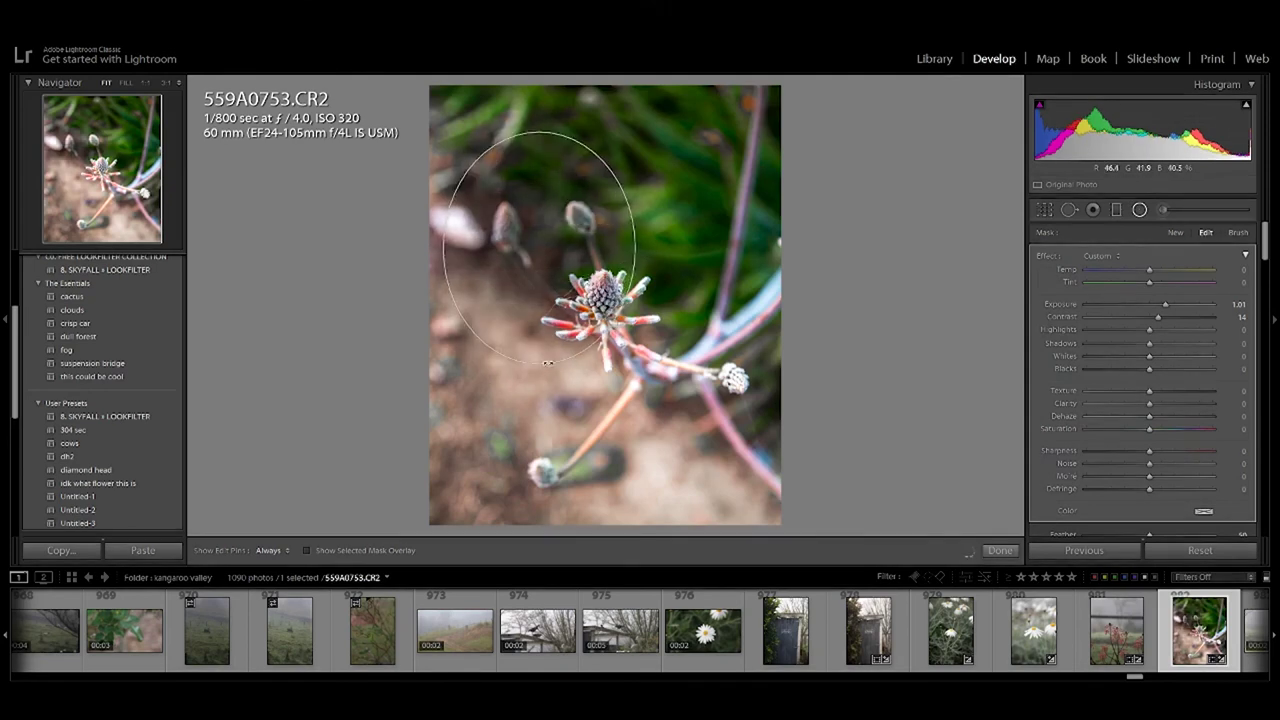
left_click_drag(530, 217, 597, 324)
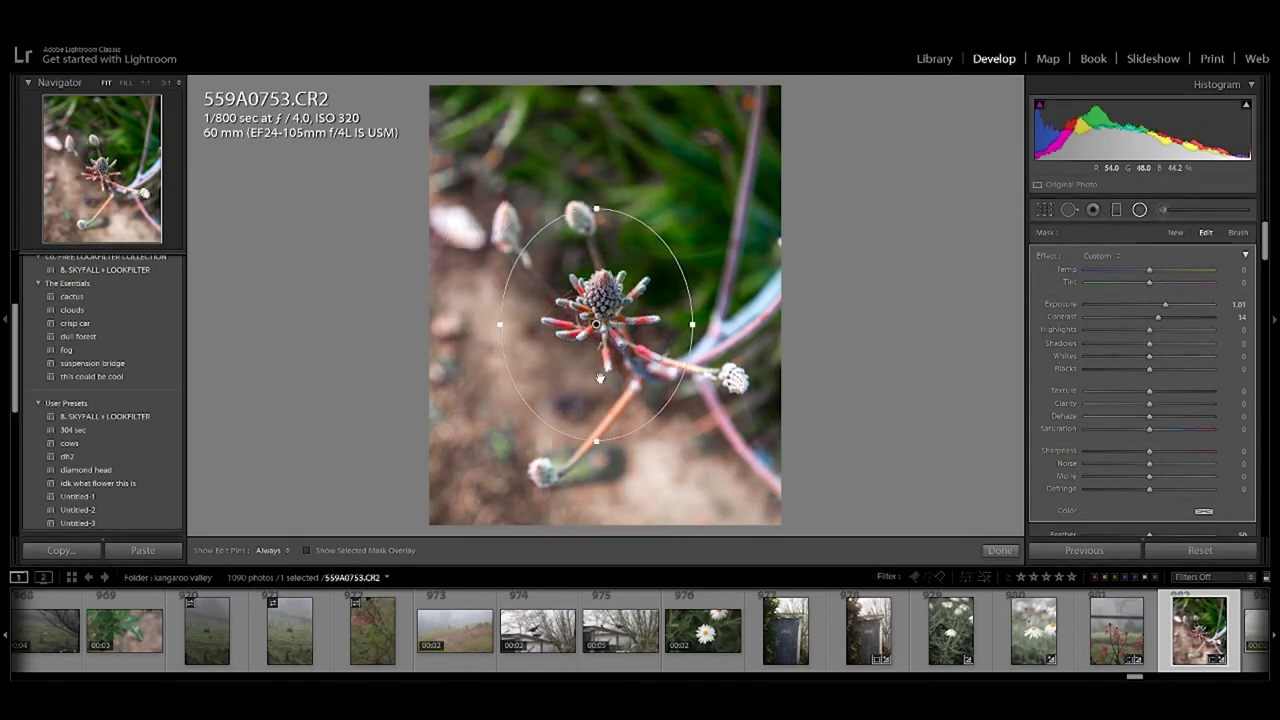
scroll(1126, 490, "down", 3)
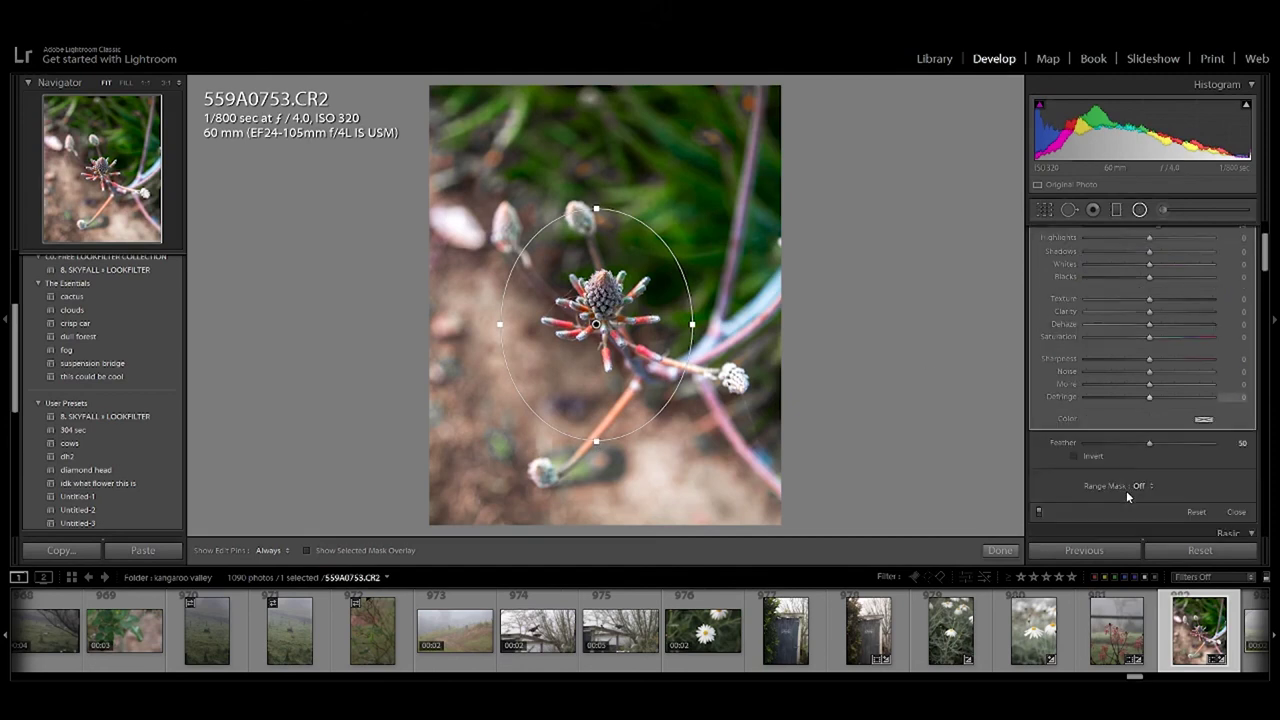
left_click(1075, 456)
left_click_drag(592, 330, 594, 315)
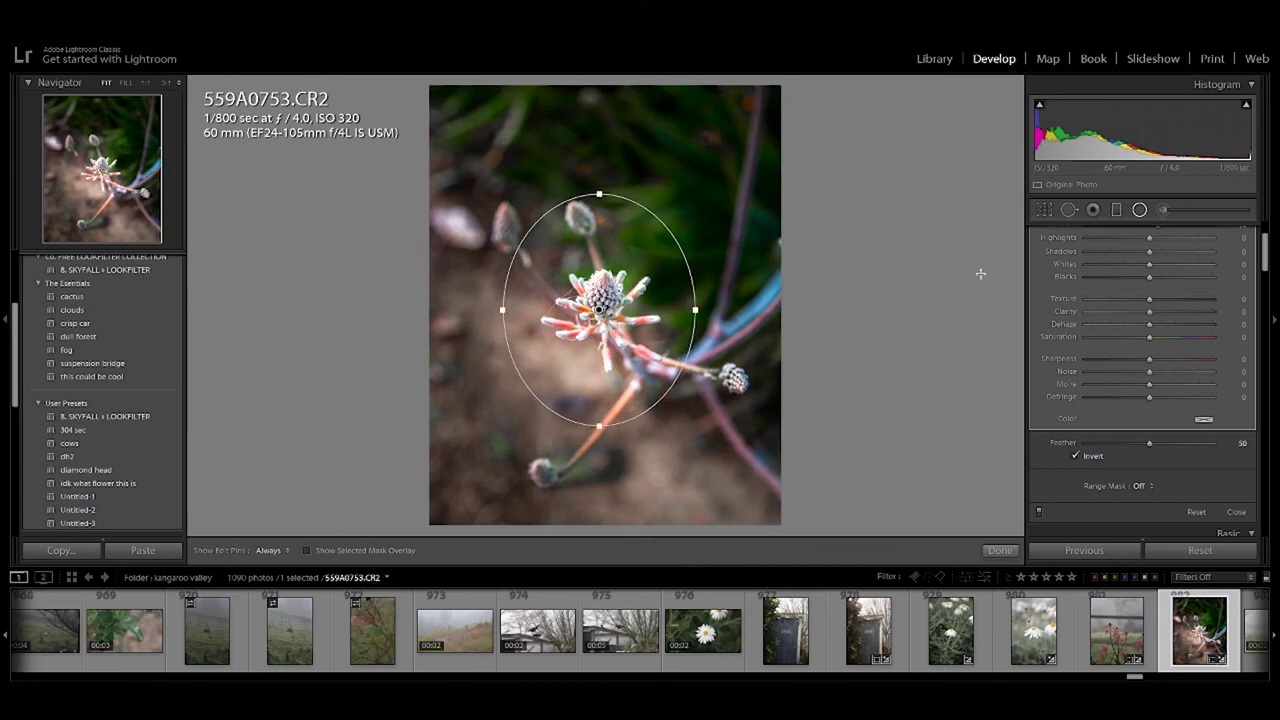
Darken the mask's exposure, push its Contrast to 100, tighten it to a circle and raise Clarity.
scroll(1082, 292, "up", 3)
mouse_move(1165, 304)
left_mouse_down()
mouse_move(1135, 304)
mouse_move(1151, 304)
left_mouse_up()
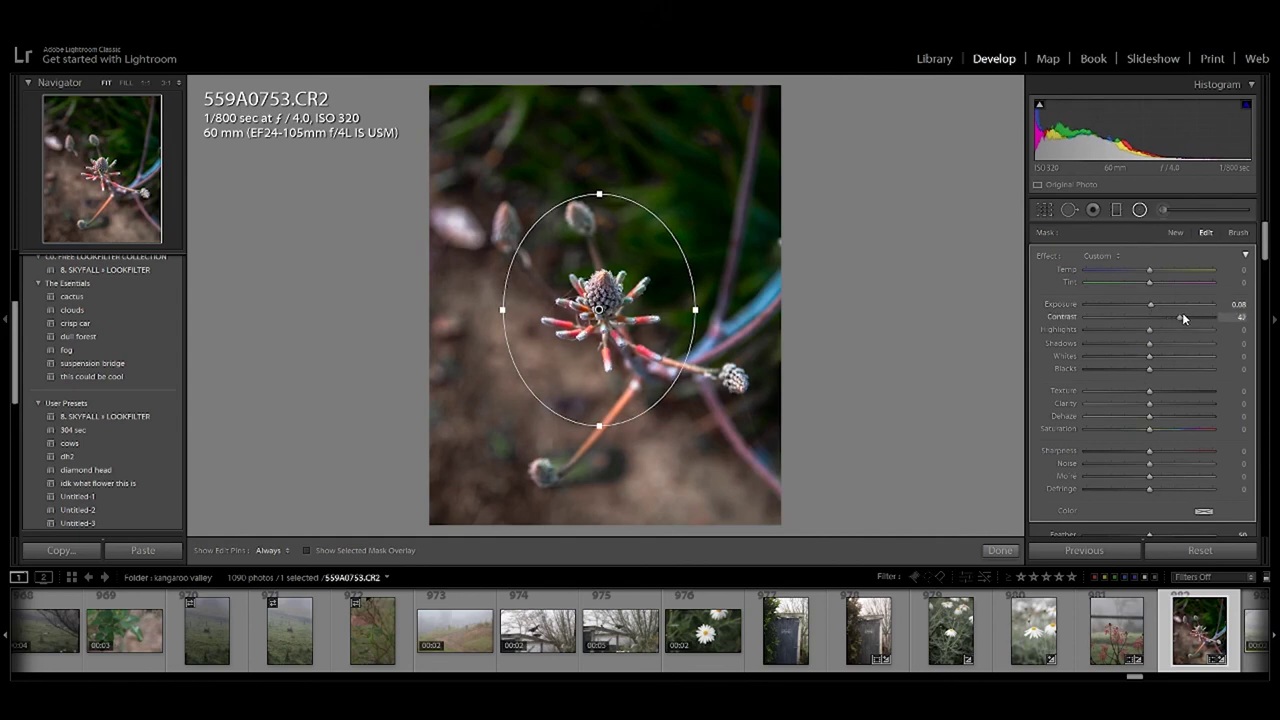
left_click_drag(1192, 318, 1214, 317)
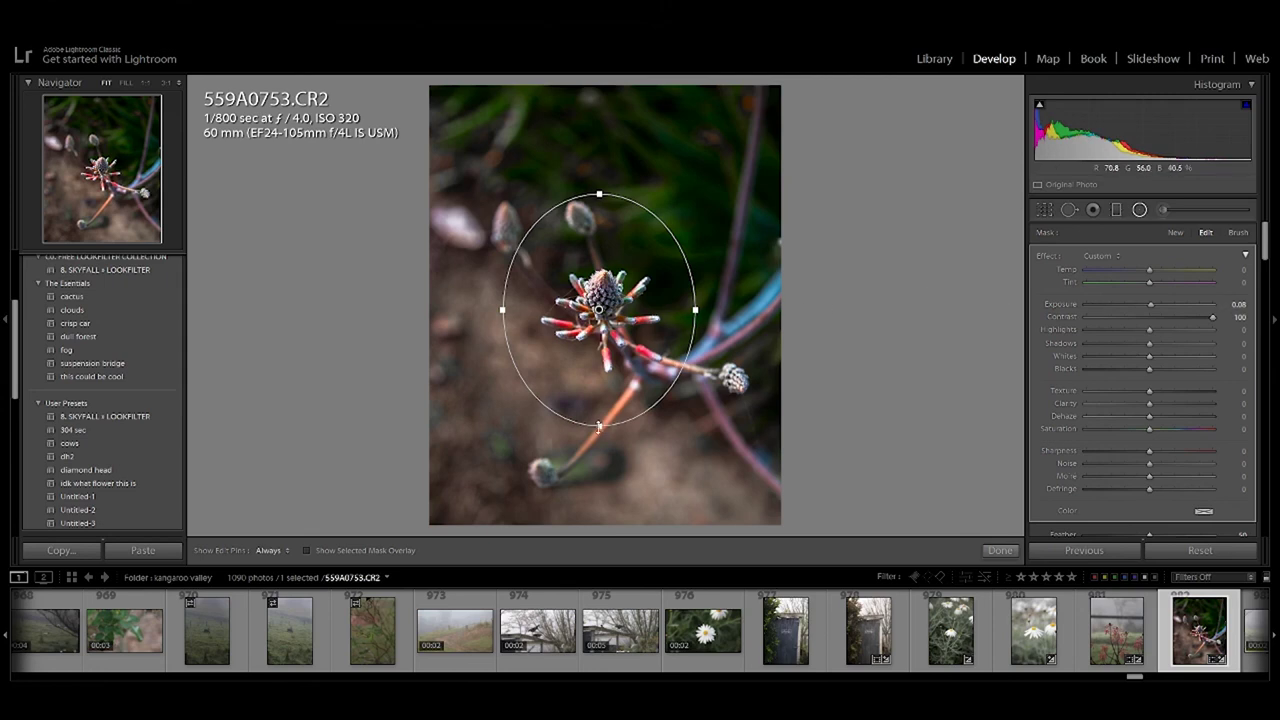
left_click_drag(598, 425, 598, 378)
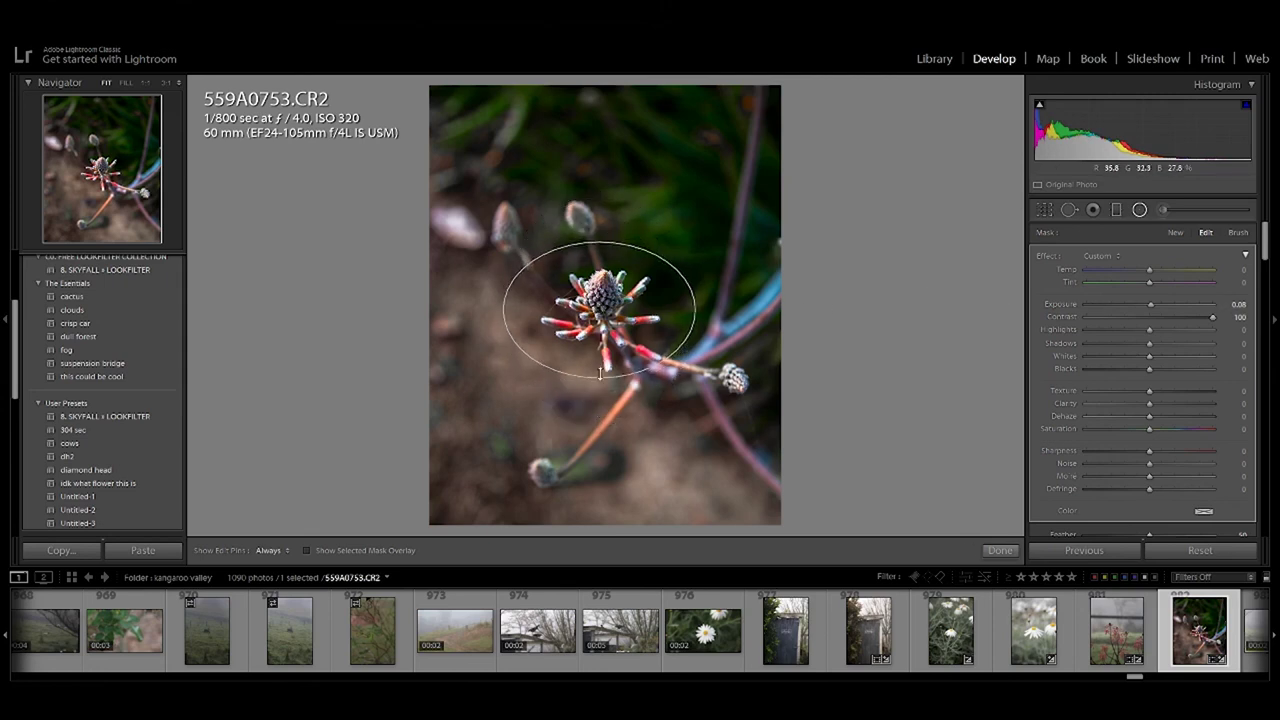
left_click_drag(694, 309, 672, 309)
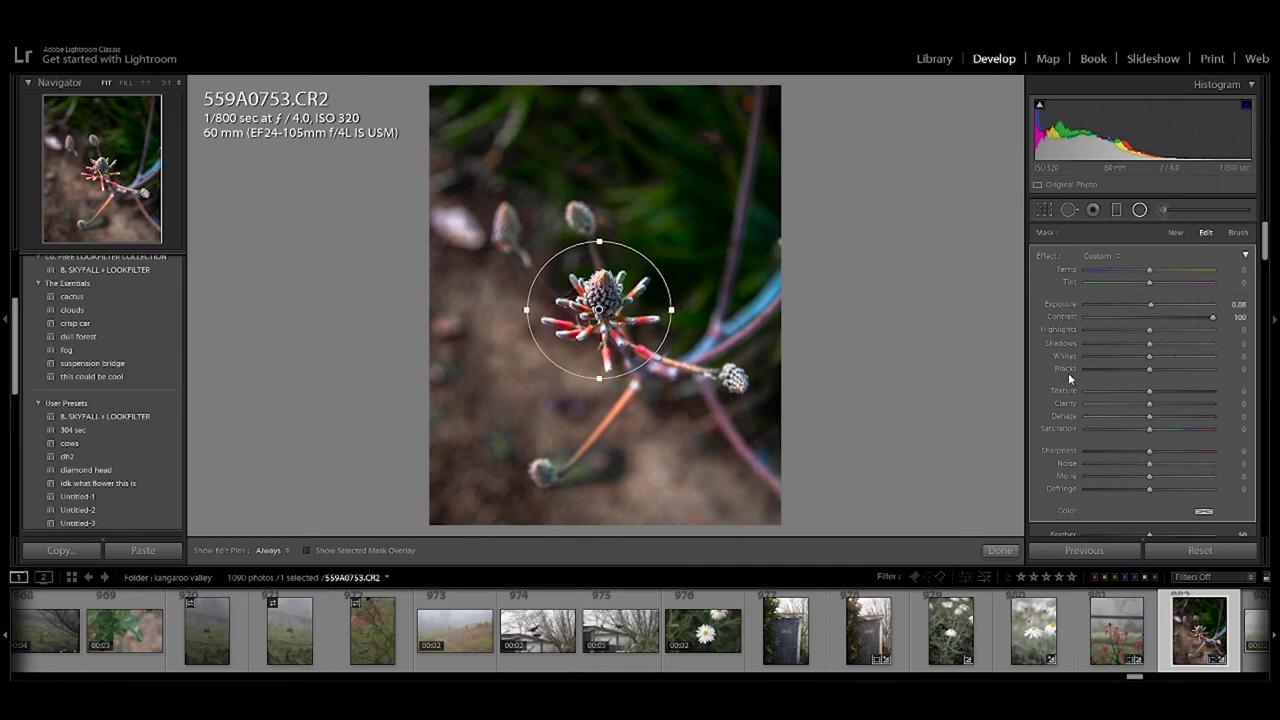
scroll(1103, 389, "down", 3)
scroll(1103, 389, "down", 3)
scroll(1103, 392, "down", 3)
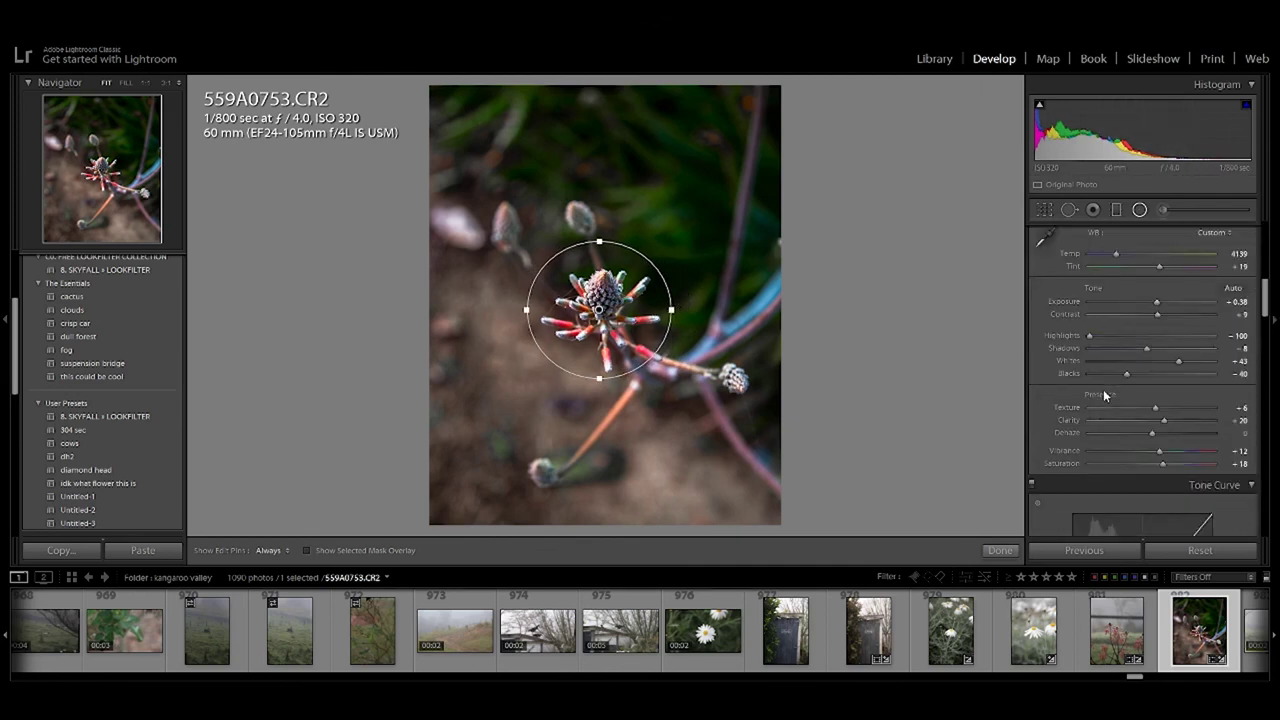
mouse_move(1163, 420)
left_mouse_down()
mouse_move(1188, 420)
mouse_move(1174, 407)
left_mouse_up()
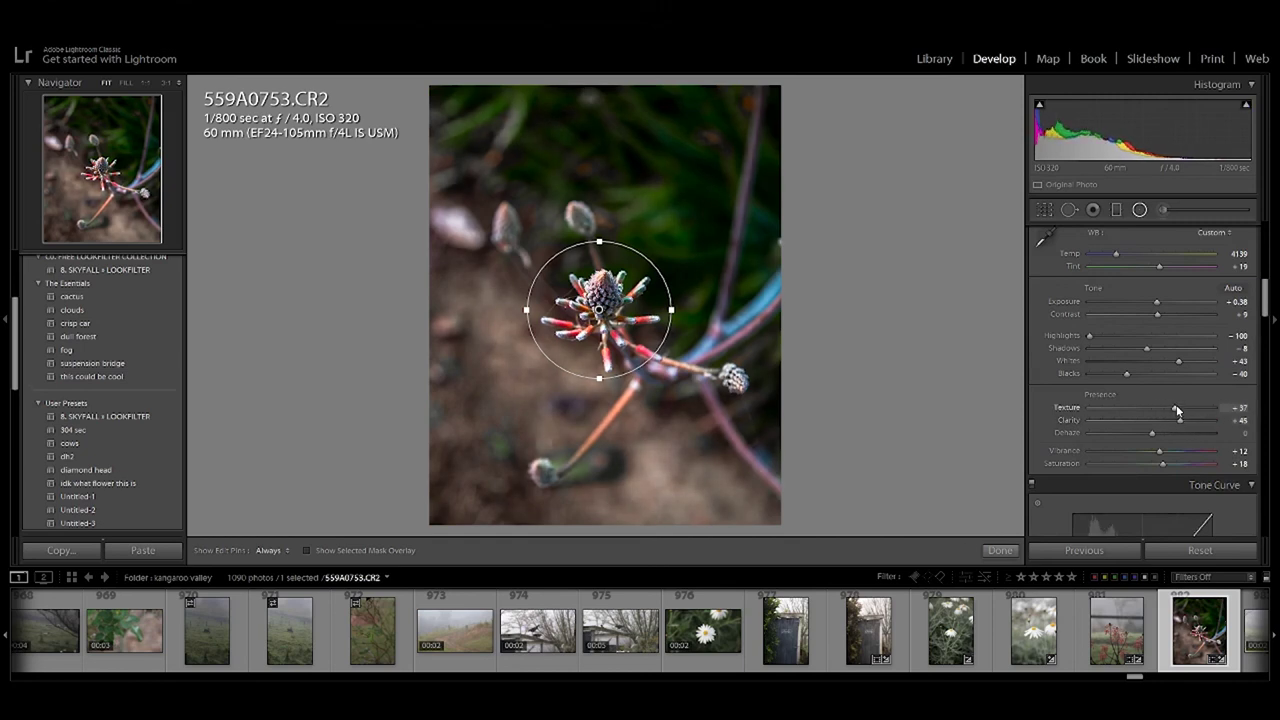
left_click(998, 550)
Check the bud at 1:1 and export the finished photo.
scroll(1140, 400, "down", 5)
left_click(602, 296)
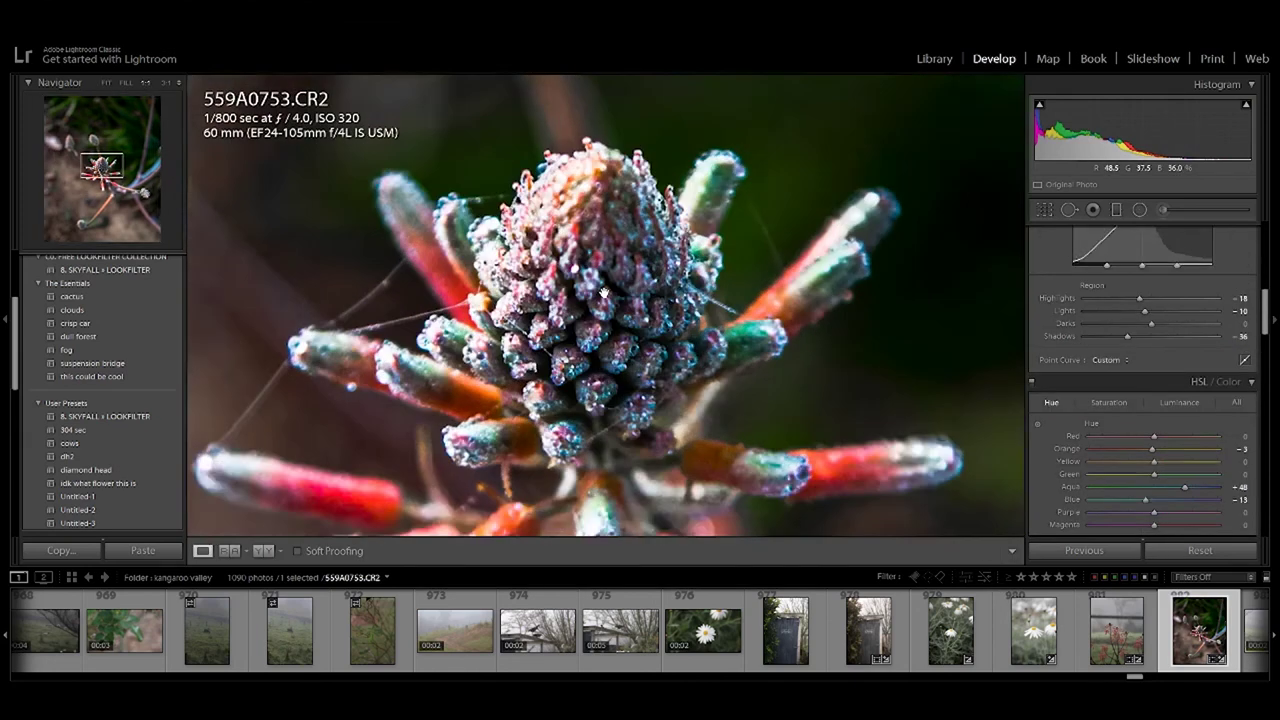
left_click_drag(604, 292, 602, 274)
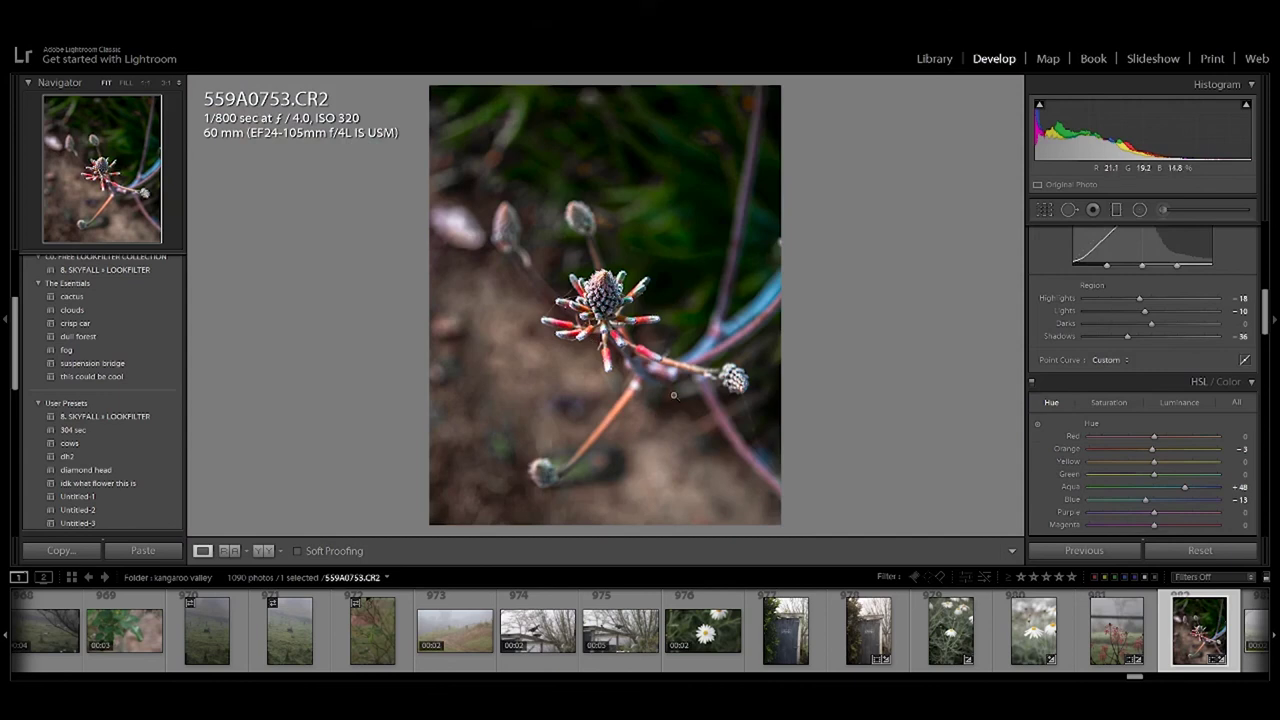
key("ctrl+shift+e")
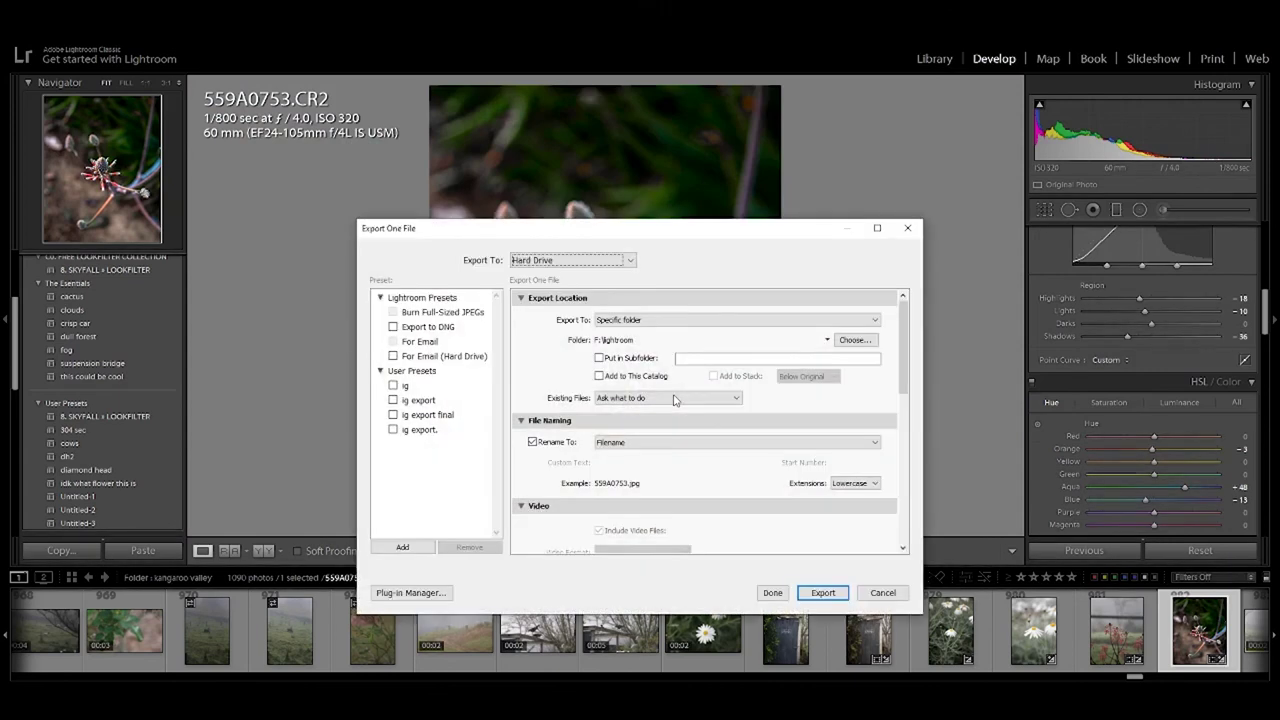
key("Return")
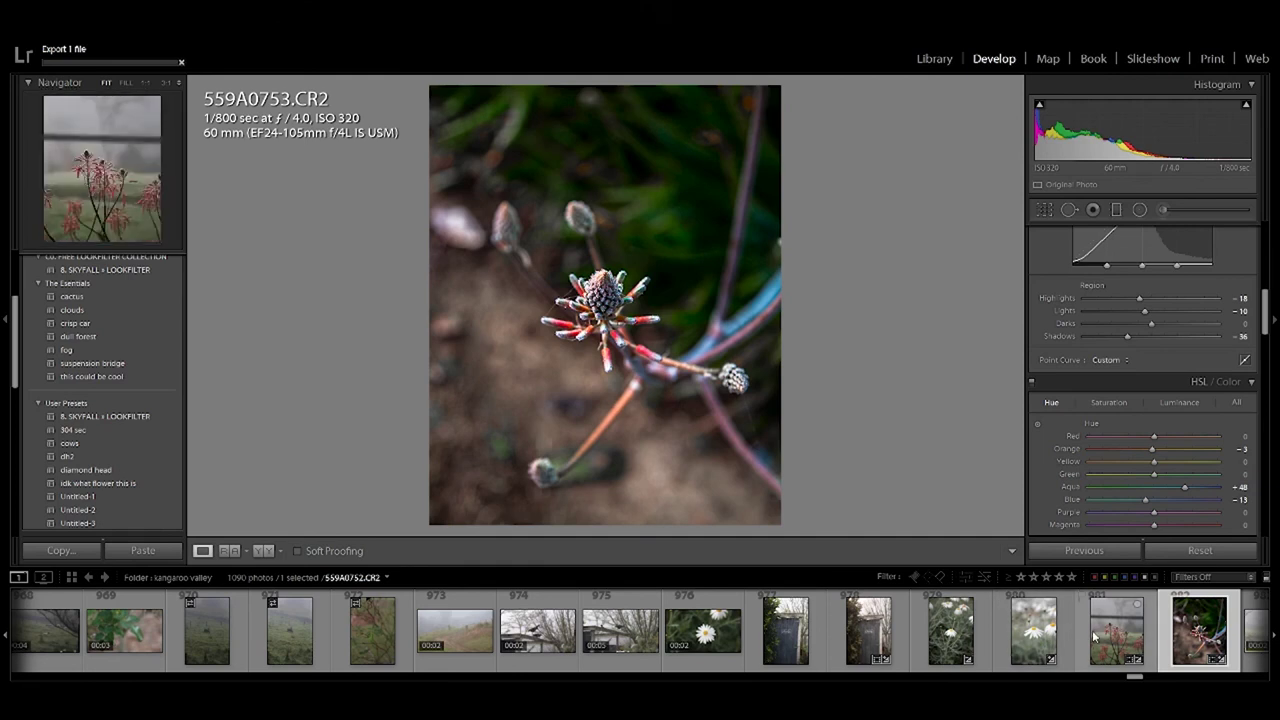
scroll(1093, 635, "down", 3)
left_click(1012, 615)
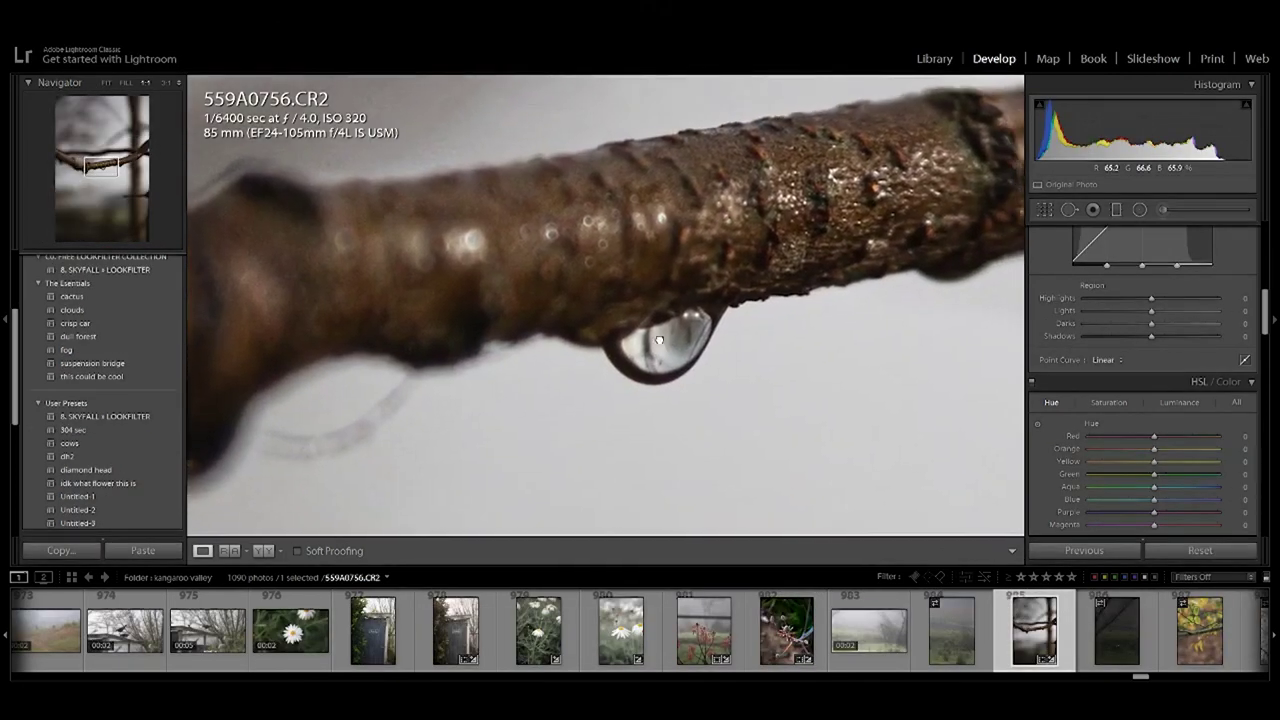
Crop the droplet-on-branch photo to 4 x 5 / 8 x 10, repositioning the branch.
left_click_drag(595, 300, 550, 300)
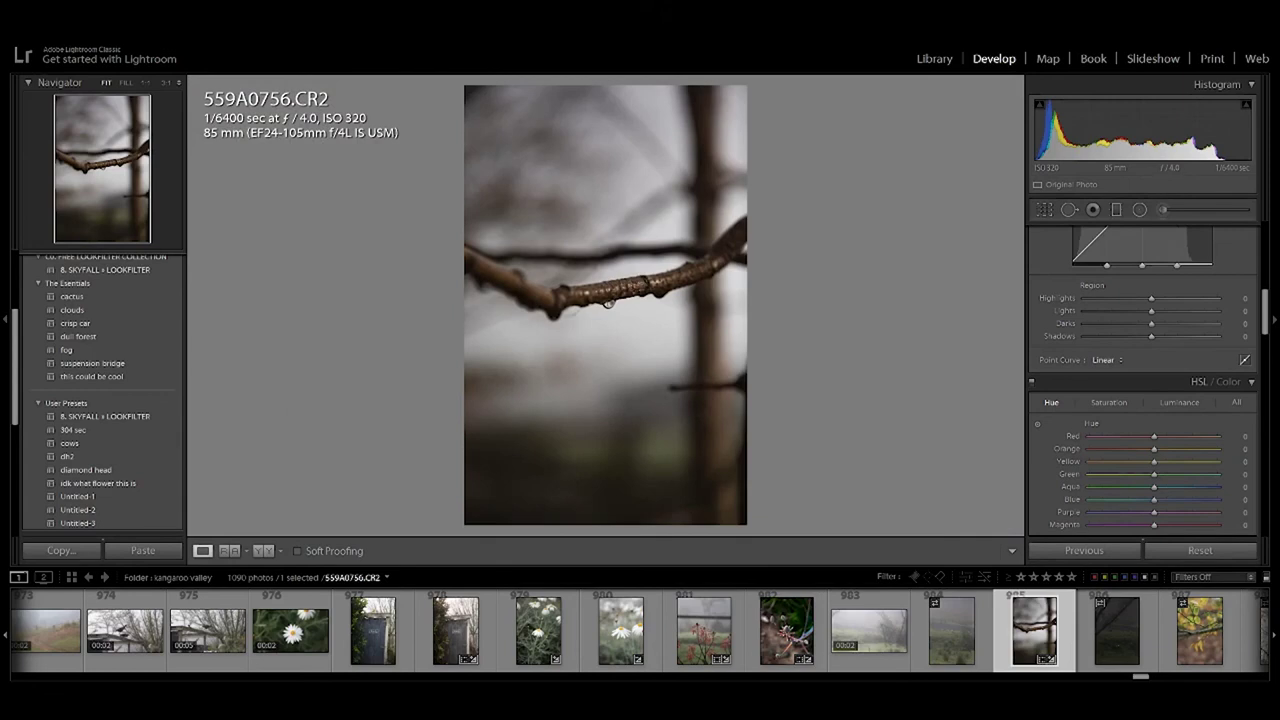
left_click(1043, 210)
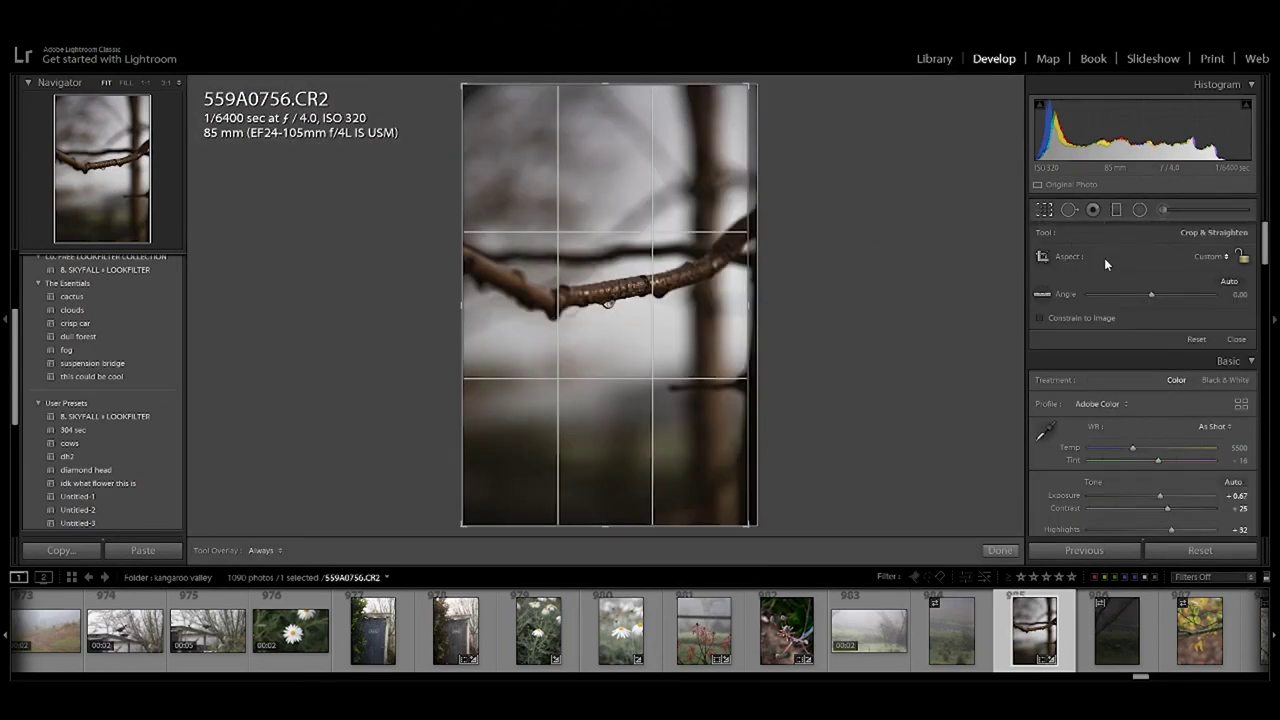
left_click(1216, 254)
left_click(1155, 336)
mouse_move(712, 310)
left_mouse_down()
mouse_move(668, 371)
mouse_move(690, 382)
left_mouse_up()
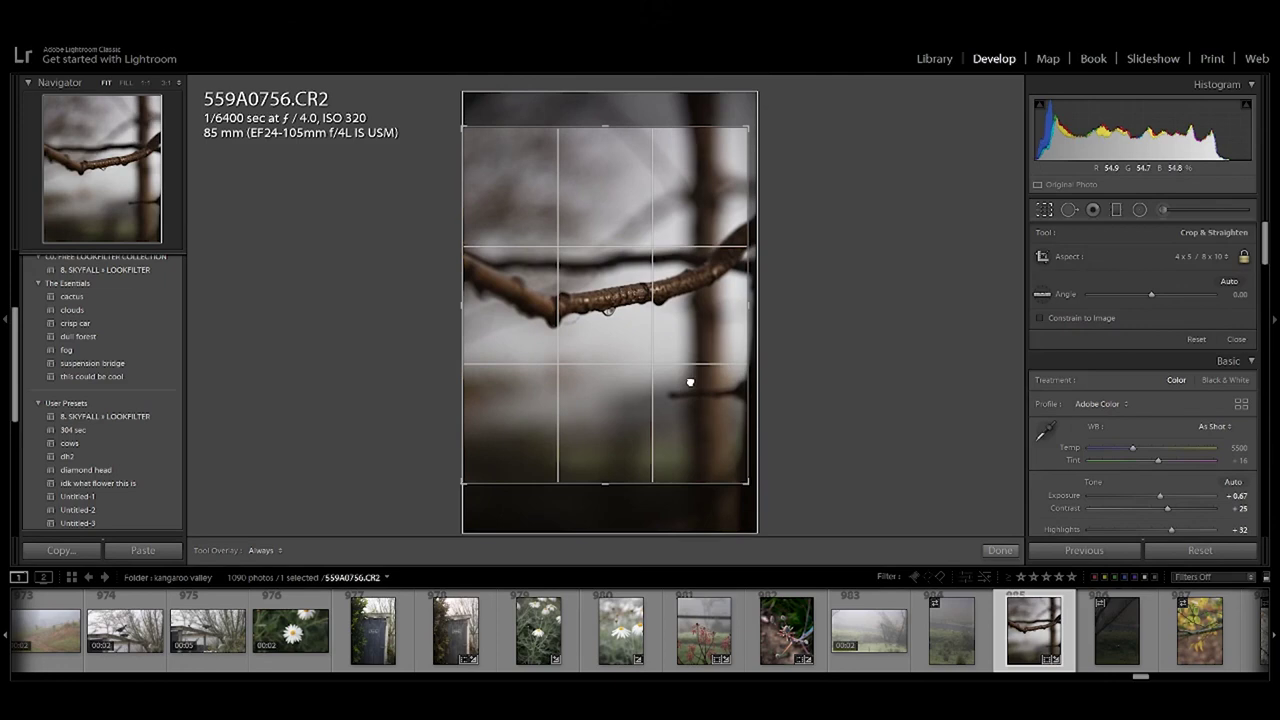
left_click(1003, 552)
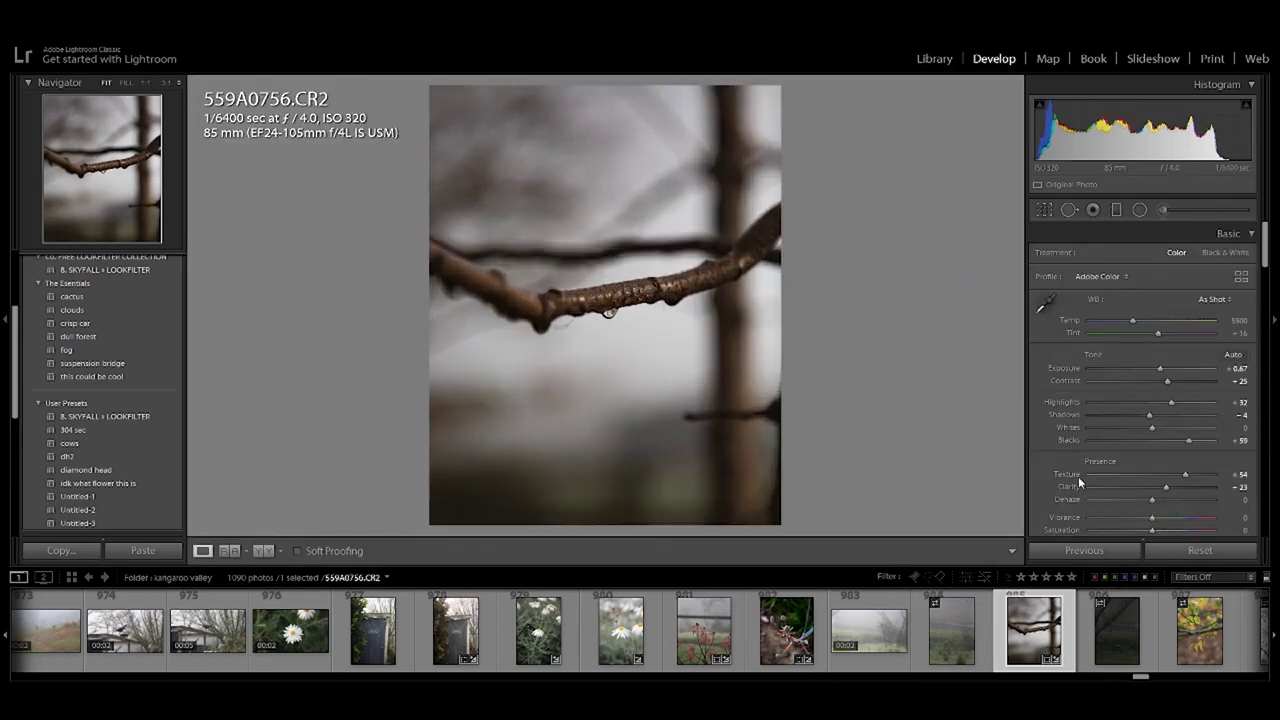
Export the cropped photo under a unique name instead of overwriting.
key("ctrl+shift+e")
key("Return")
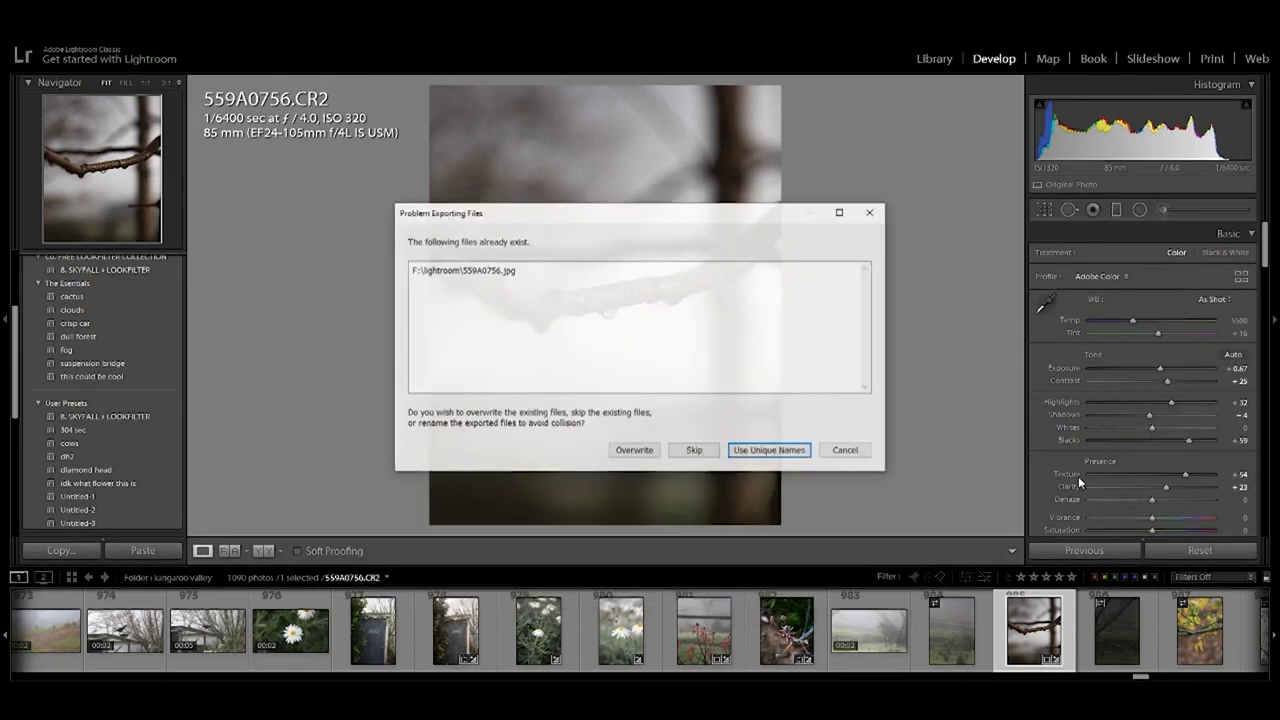
key("Return")
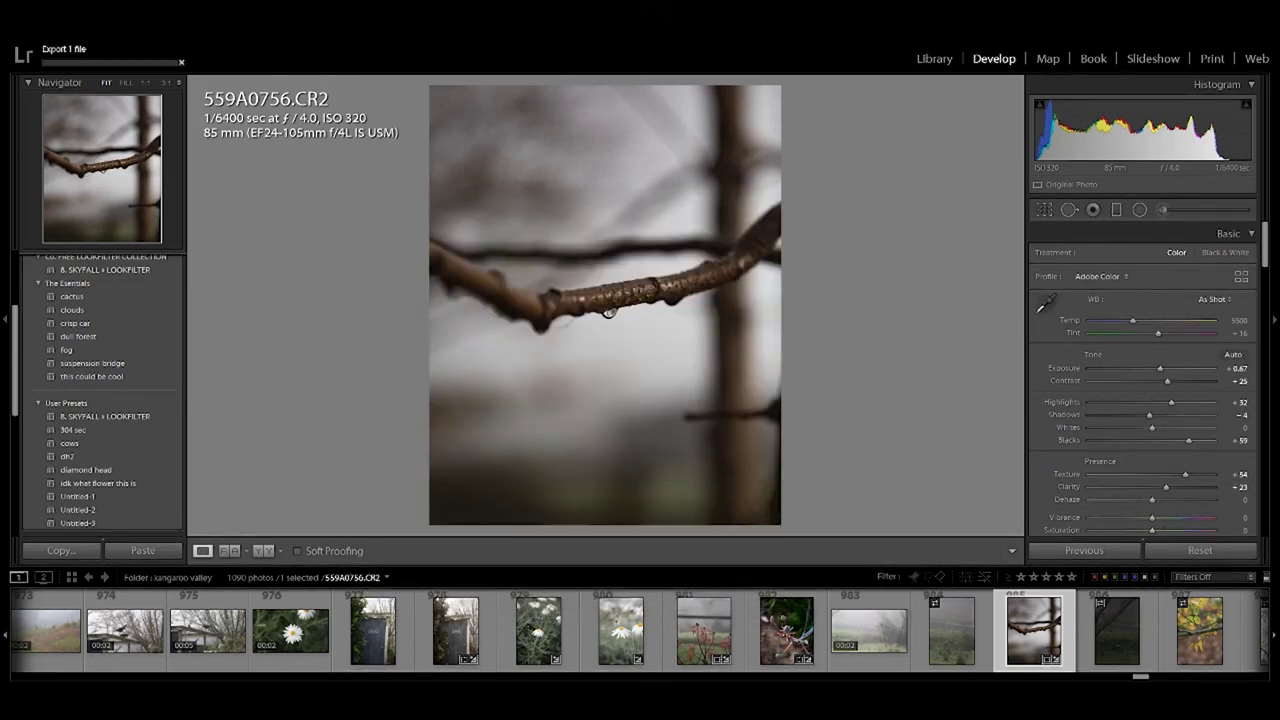
left_click(1131, 626)
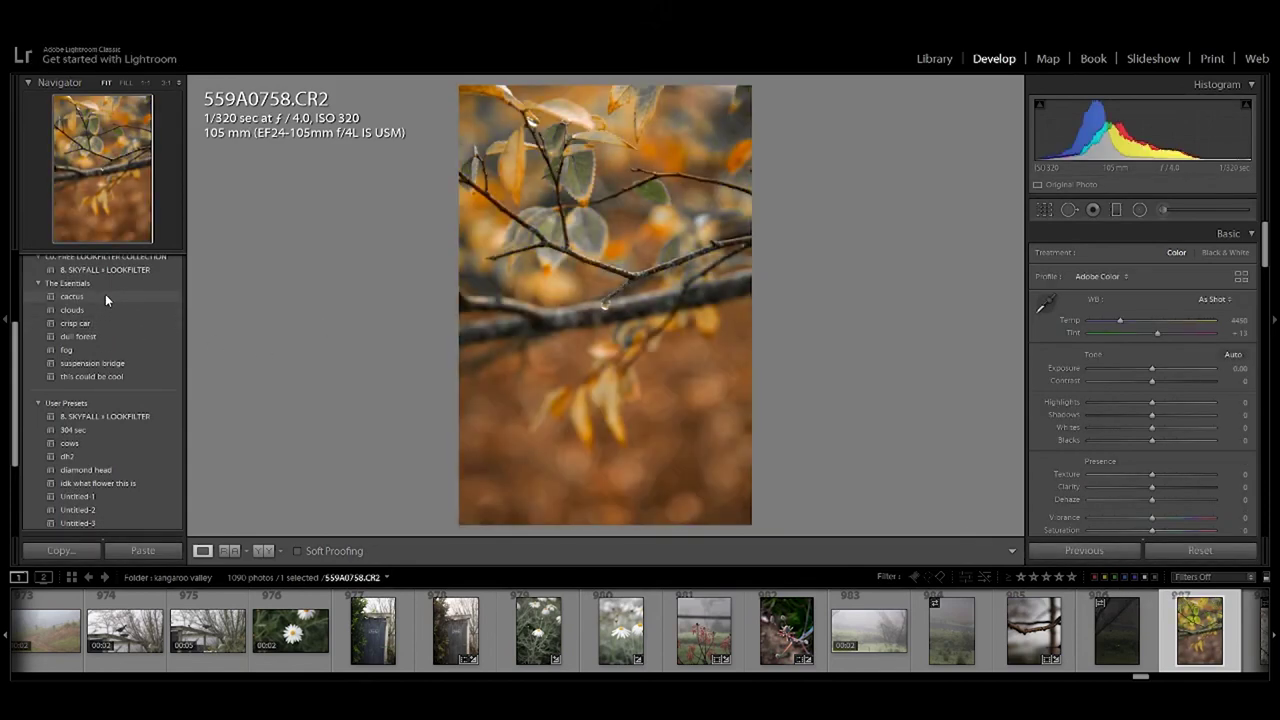
Apply the cactus preset and inspect the water droplet at 1:1.
left_click(105, 294)
left_click(605, 308)
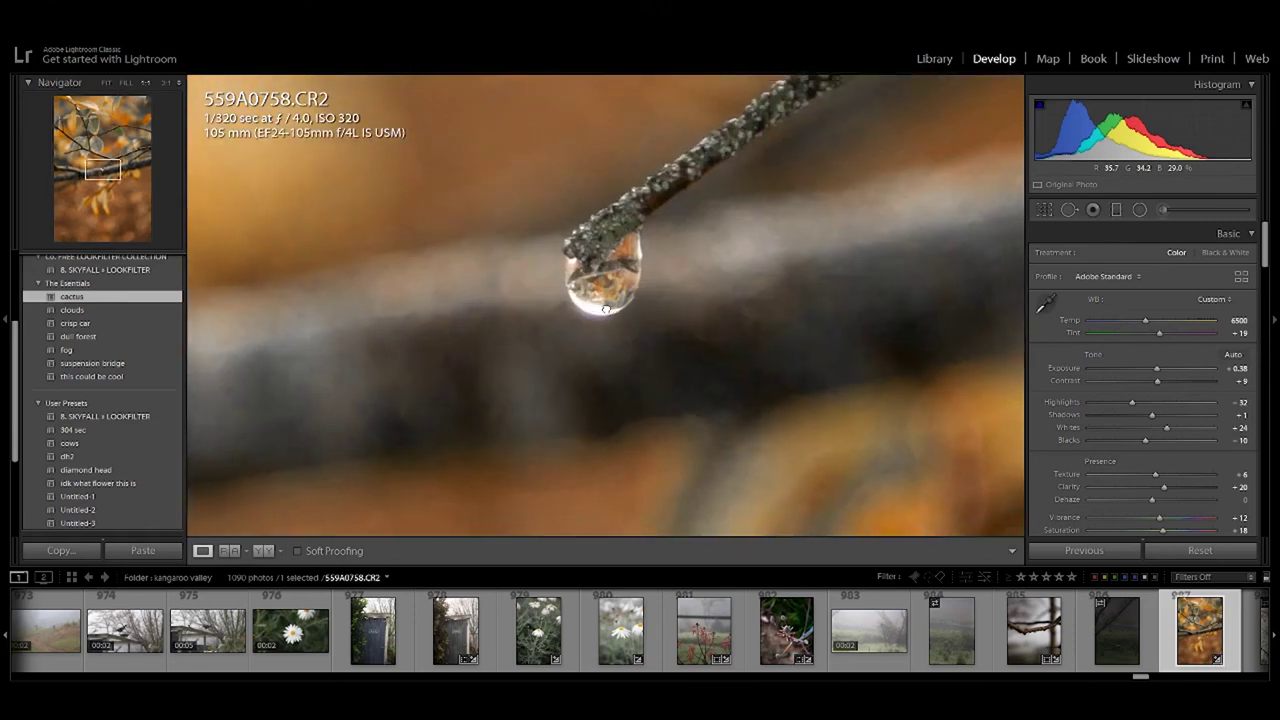
left_click(605, 308)
left_click(608, 300)
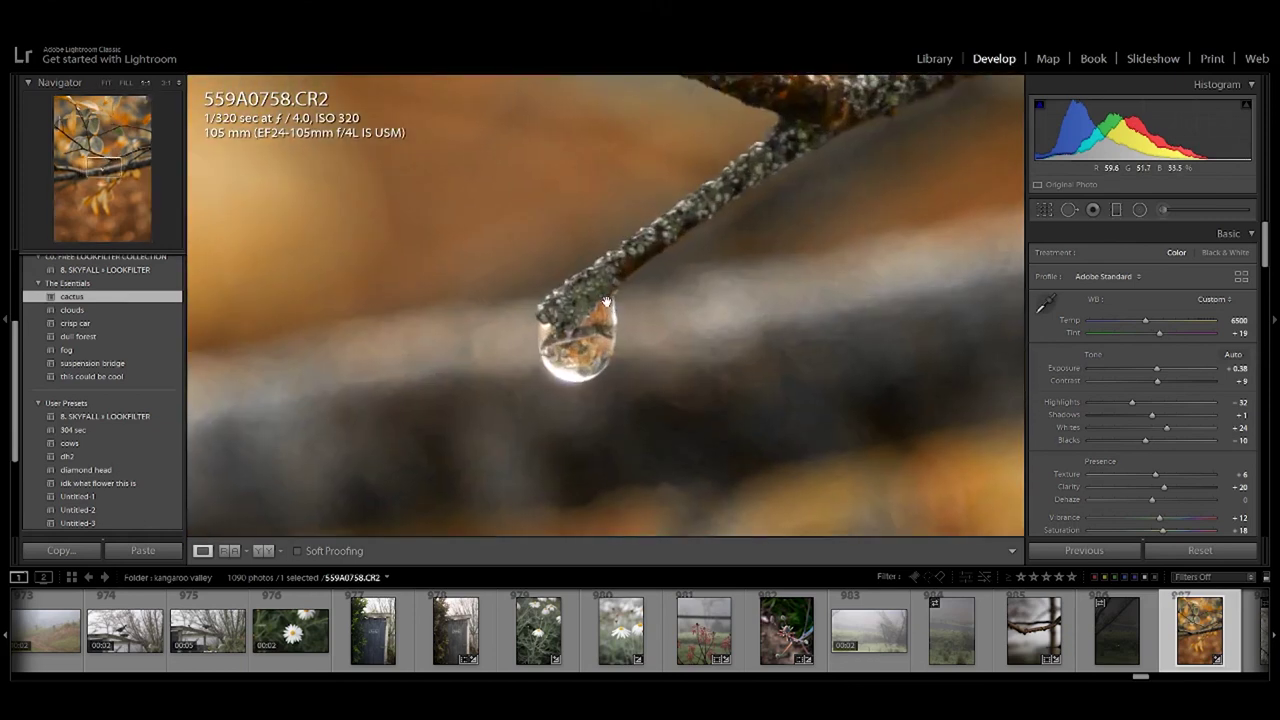
left_click(606, 302)
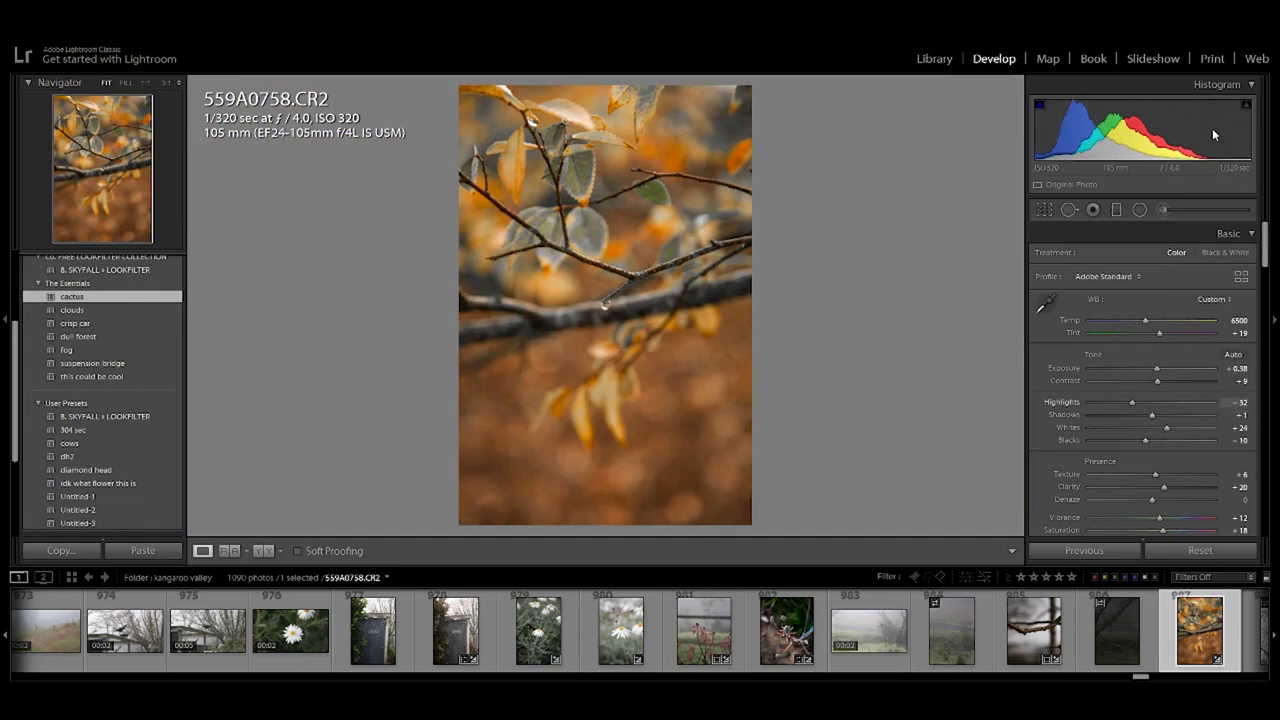
Crop the autumn-leaf photo to 4 x 5, shifting the image down in the frame.
left_click(1043, 211)
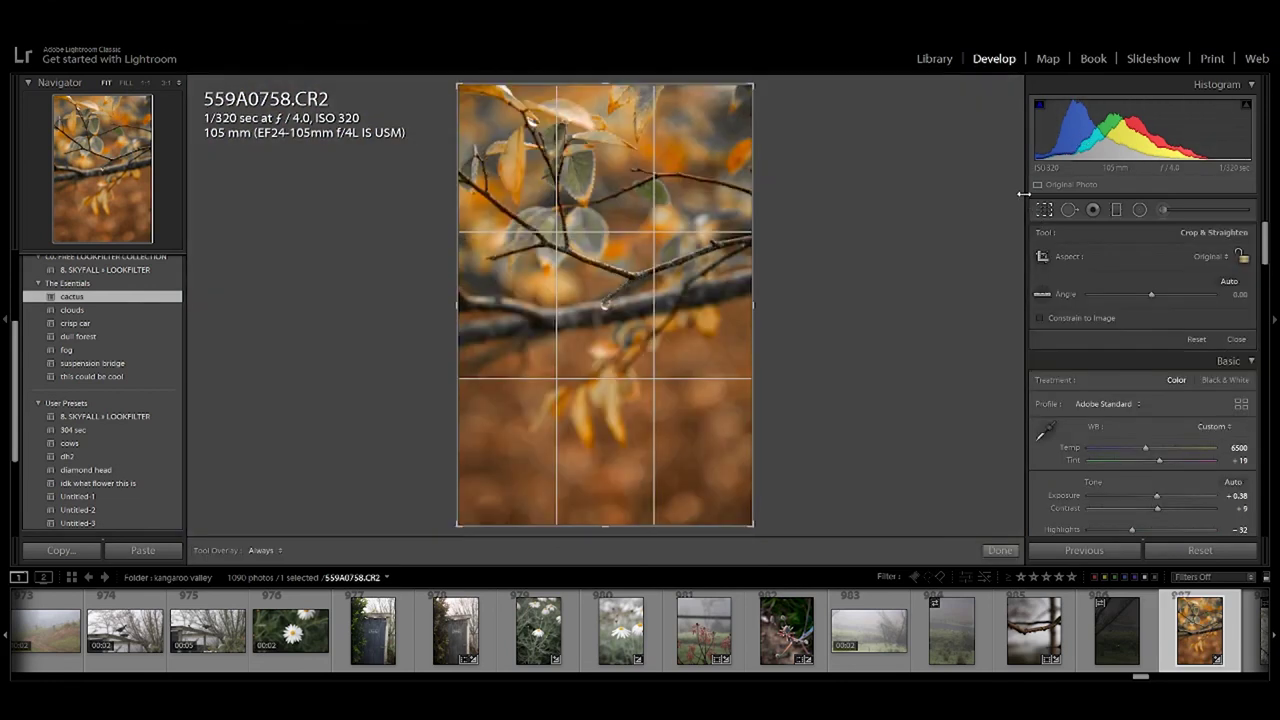
left_click(1210, 256)
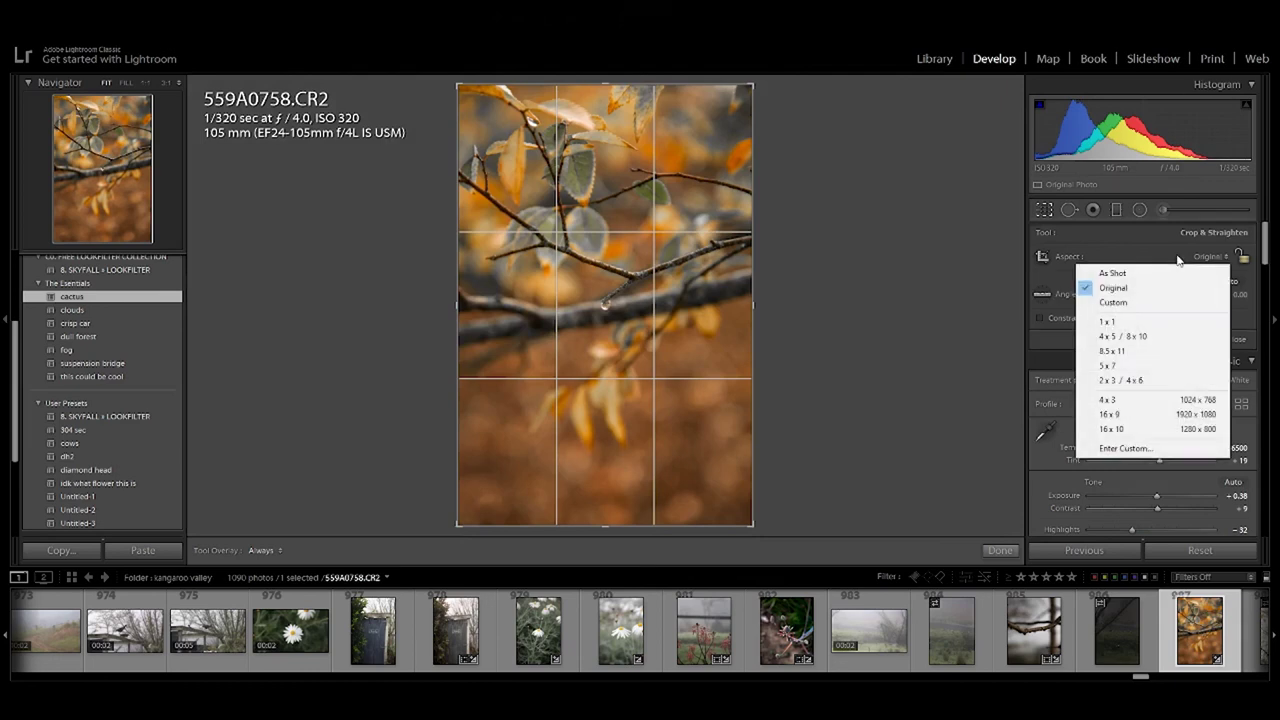
left_click(1143, 337)
left_click_drag(674, 294, 671, 303)
left_click(1000, 550)
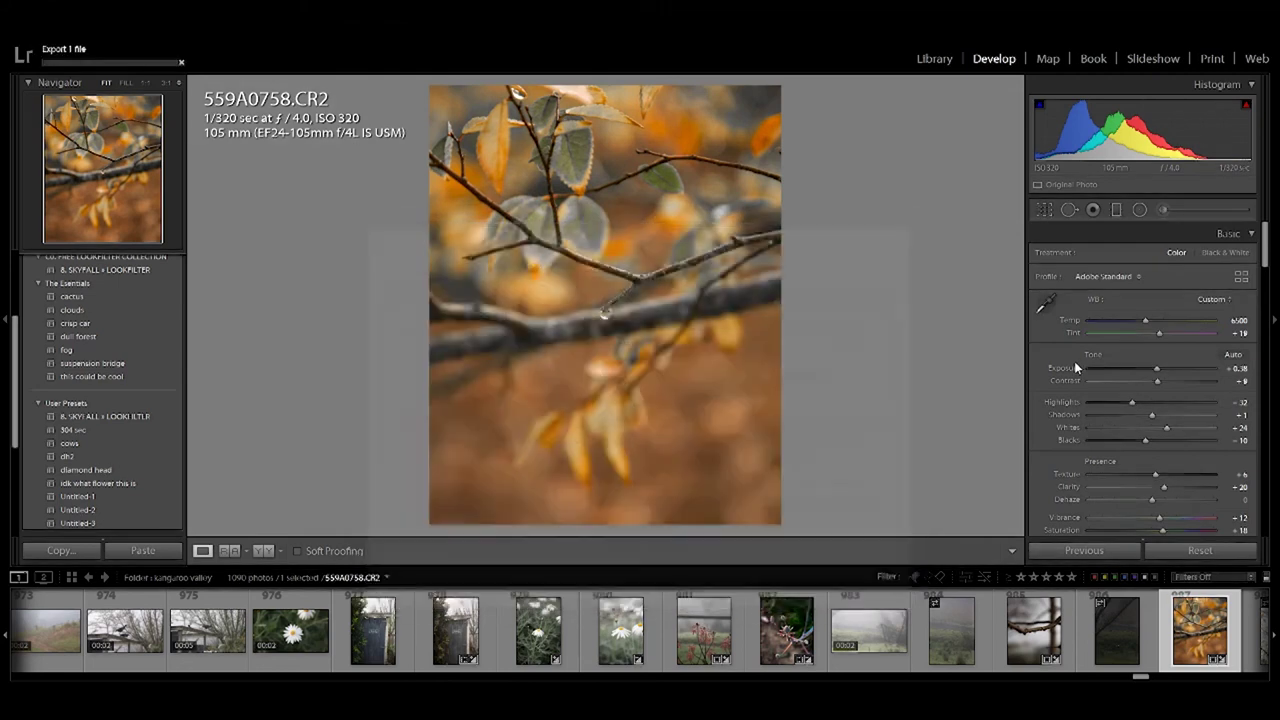
scroll(1120, 417, "down", 3)
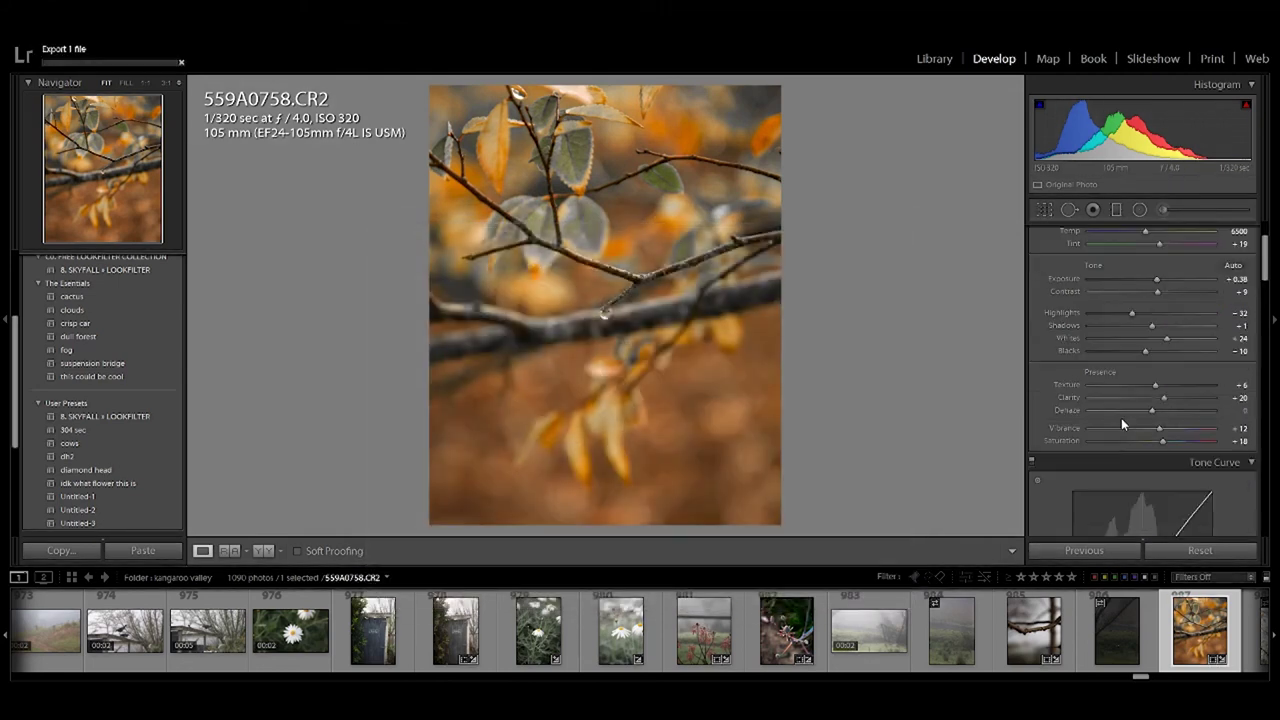
scroll(1008, 646, "down", 5)
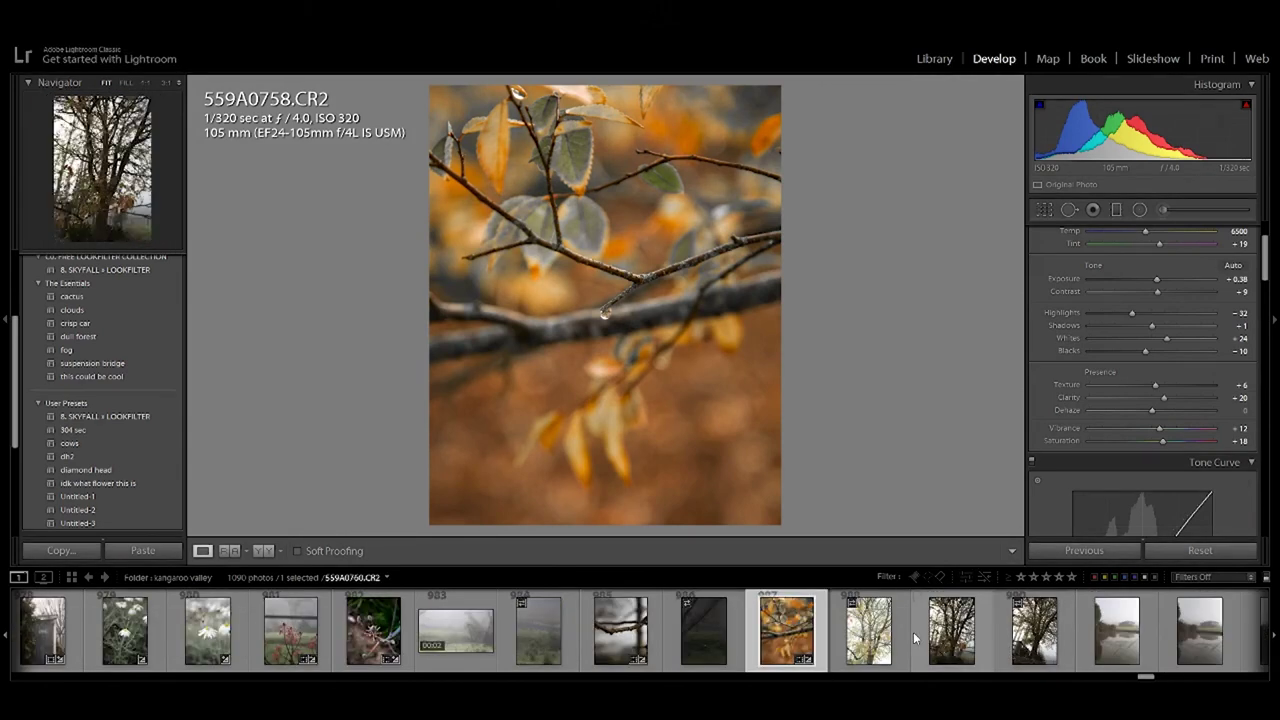
Darken exposure on photo 559A0759, then advance through 559A0760 to the foggy tree photo 559A0761.
key("Right")
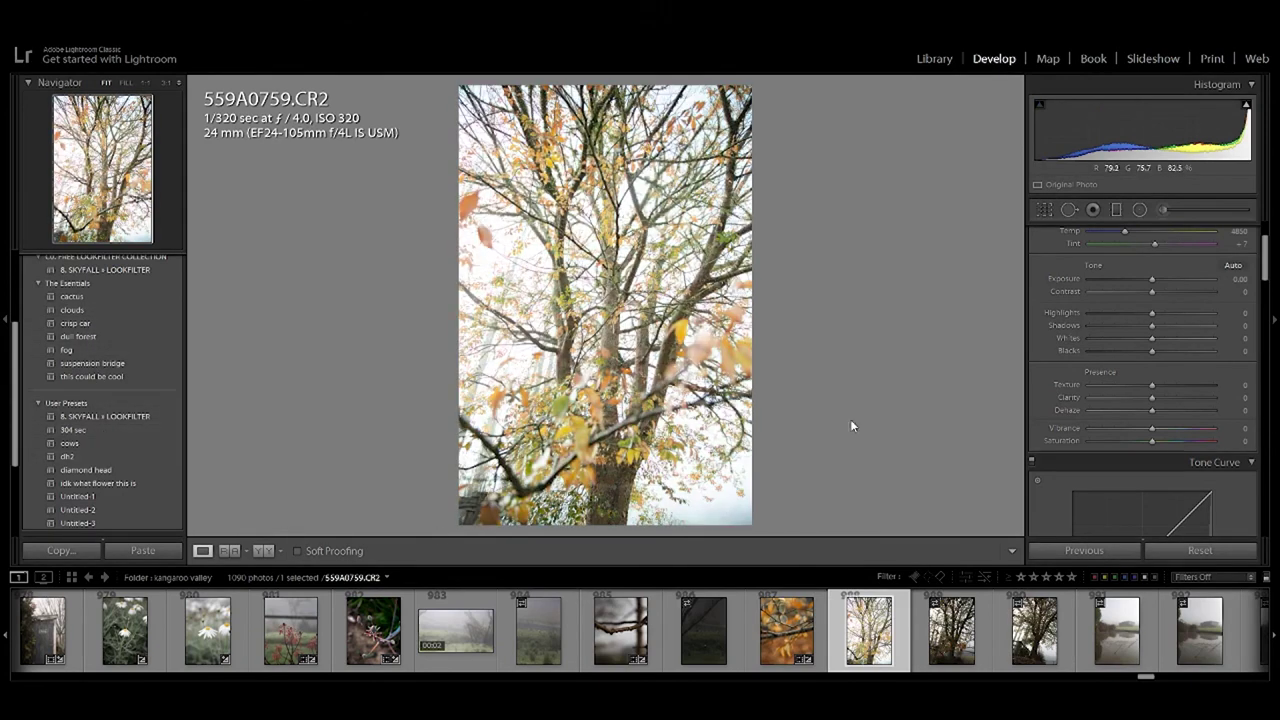
left_click_drag(1151, 278, 1129, 280)
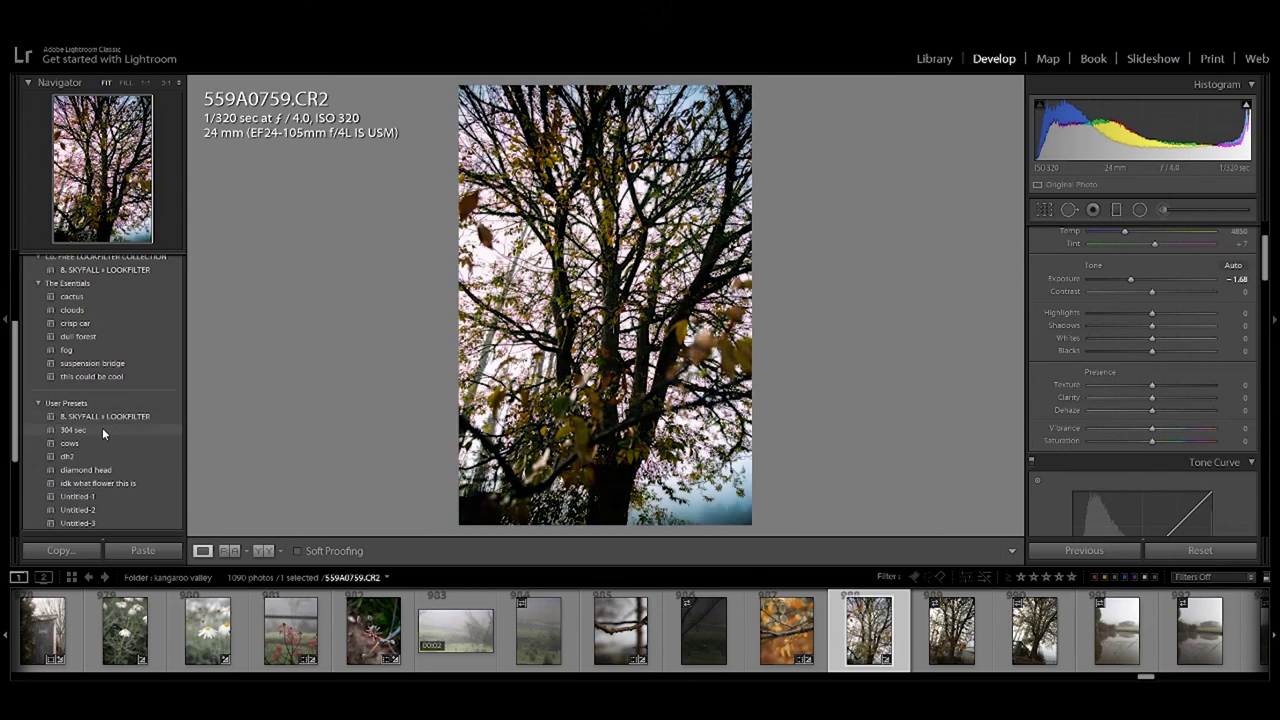
key("Right")
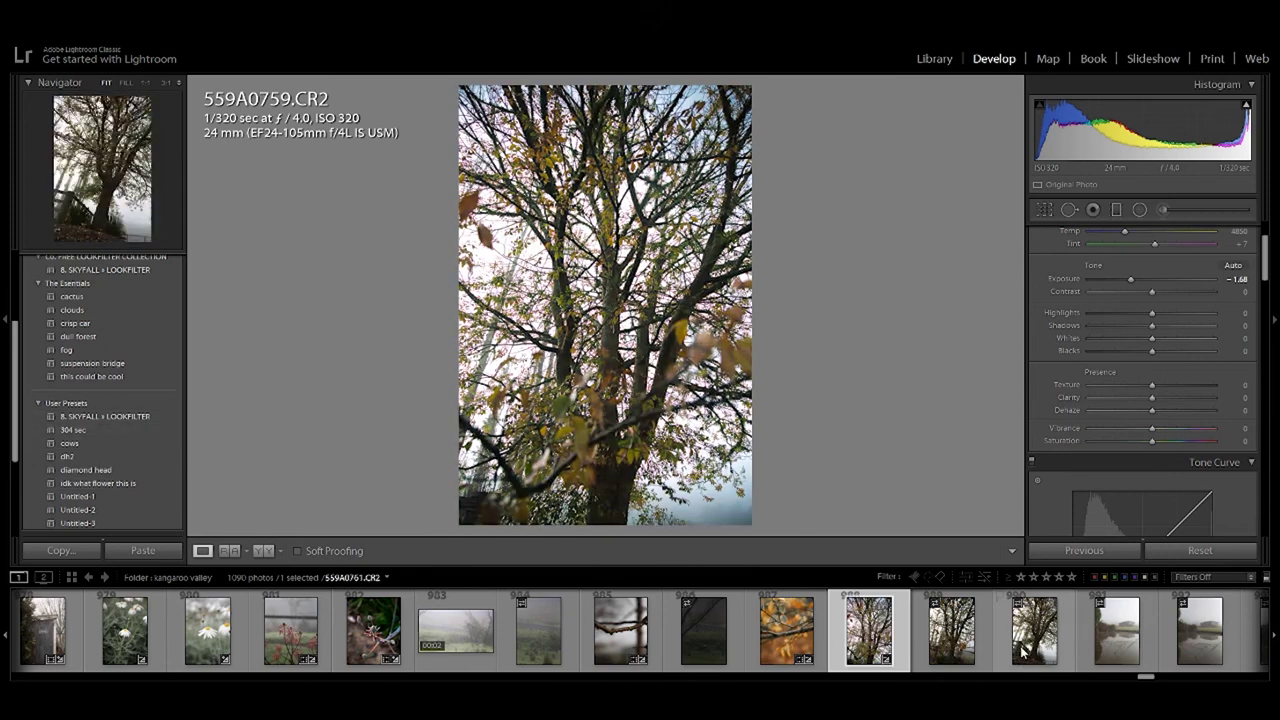
left_click(951, 641)
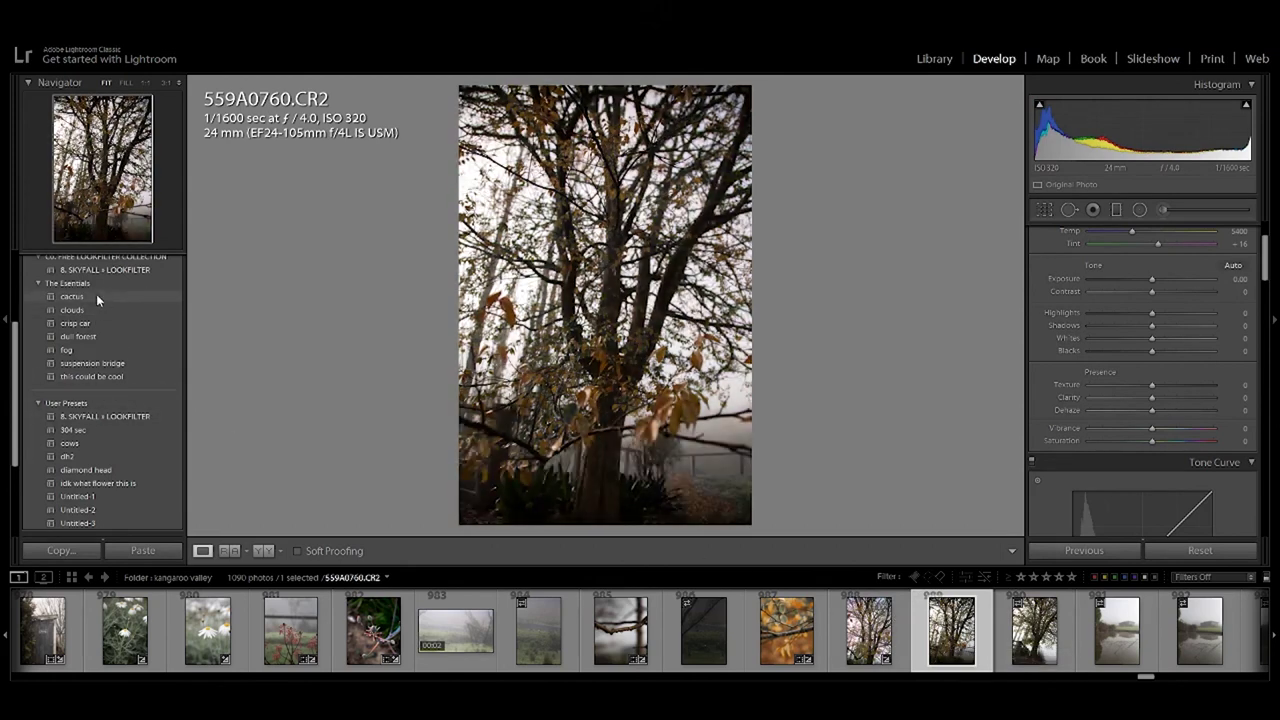
left_click(1034, 640)
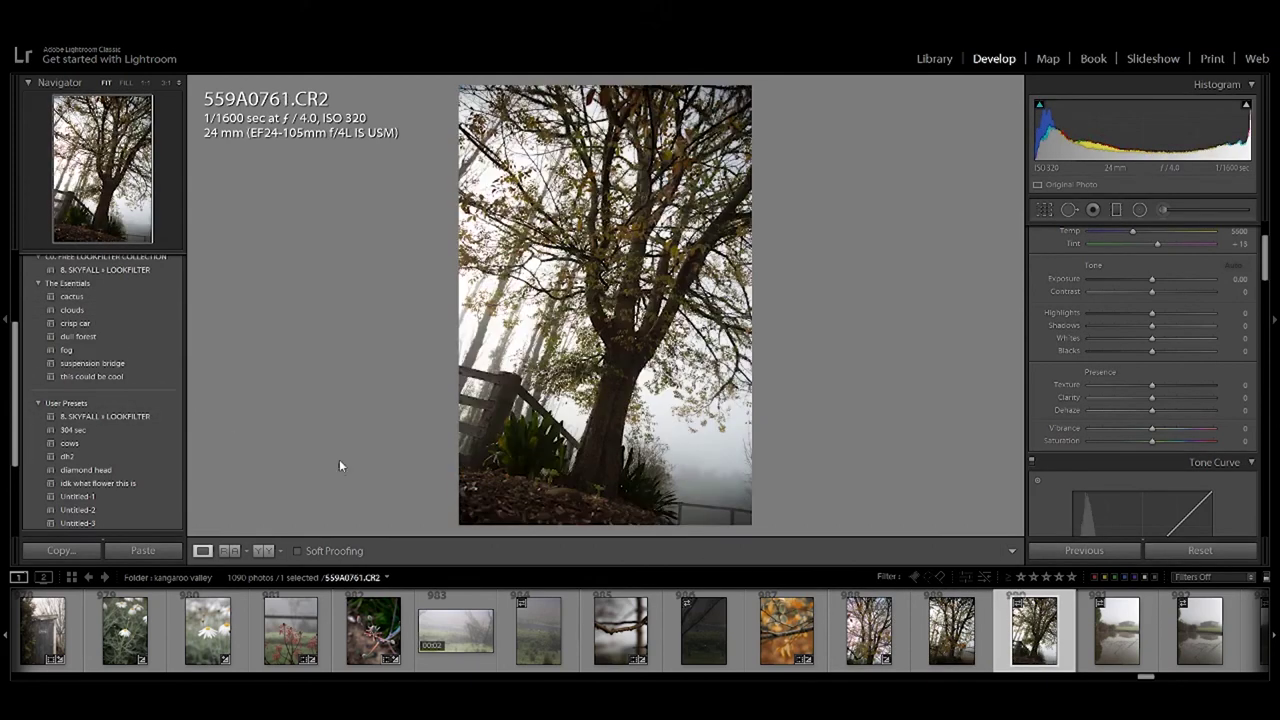
Rotate the foggy tree photo -17.58° until the trunk is upright and crop to a tighter portrait frame.
left_click(1044, 209)
mouse_move(585, 531)
left_mouse_down()
mouse_move(617, 536)
mouse_move(600, 530)
mouse_move(636, 518)
left_mouse_up()
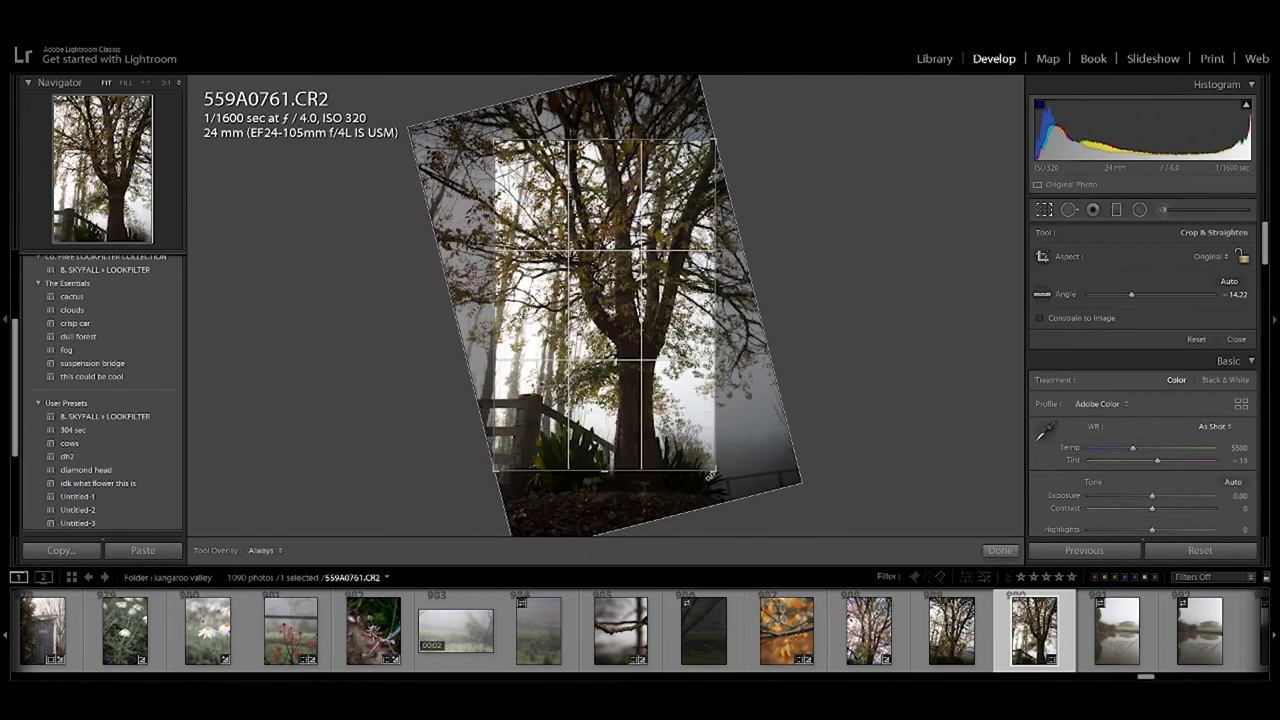
left_click_drag(675, 420, 672, 392)
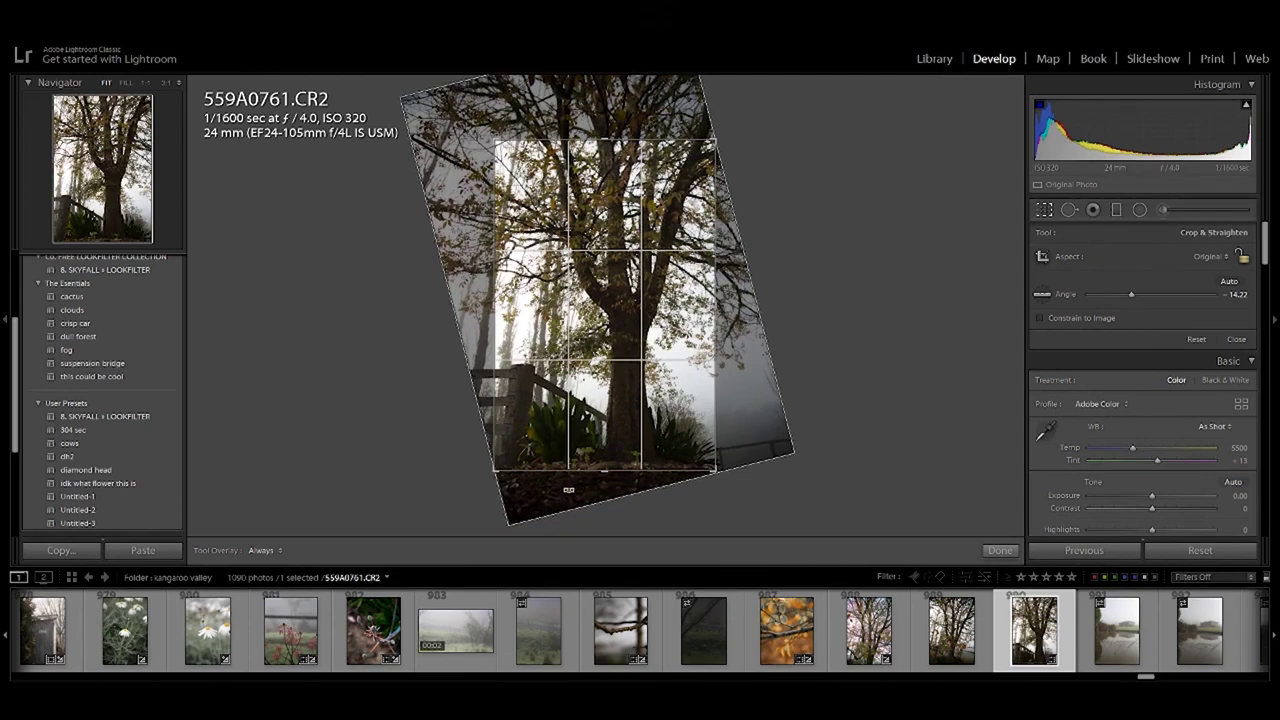
left_click_drag(568, 490, 580, 488)
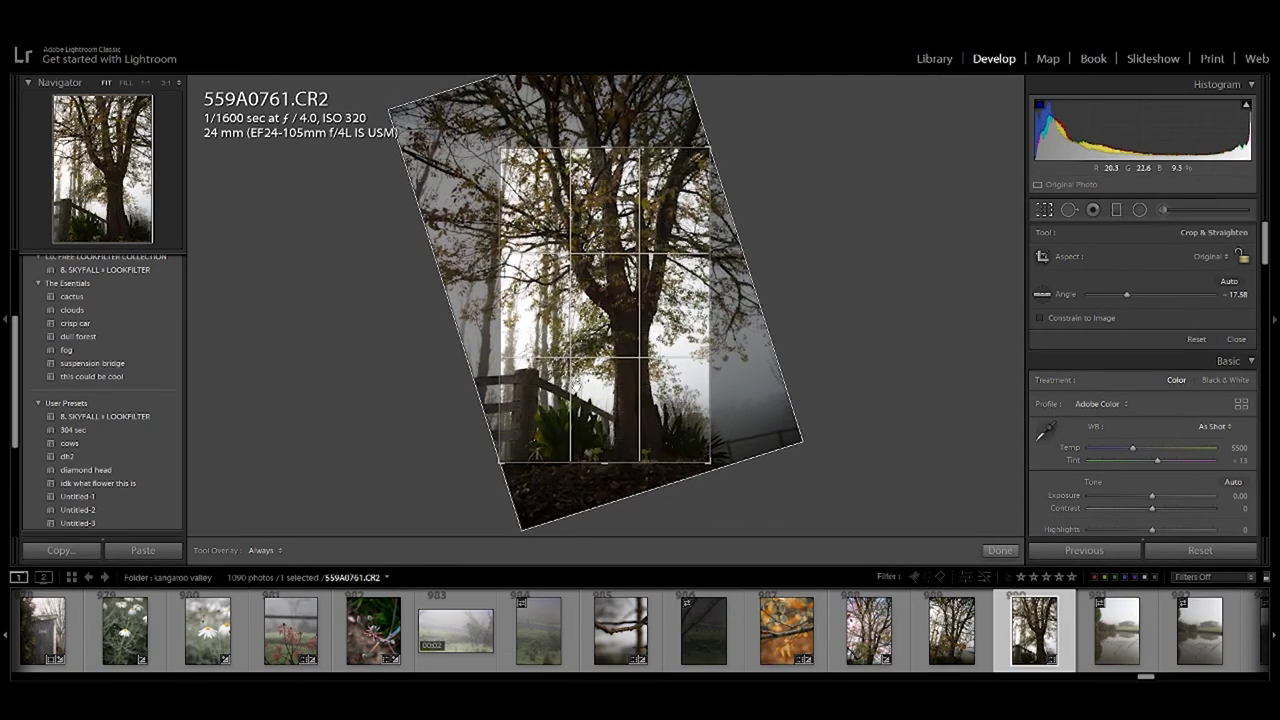
left_click_drag(650, 265, 648, 257)
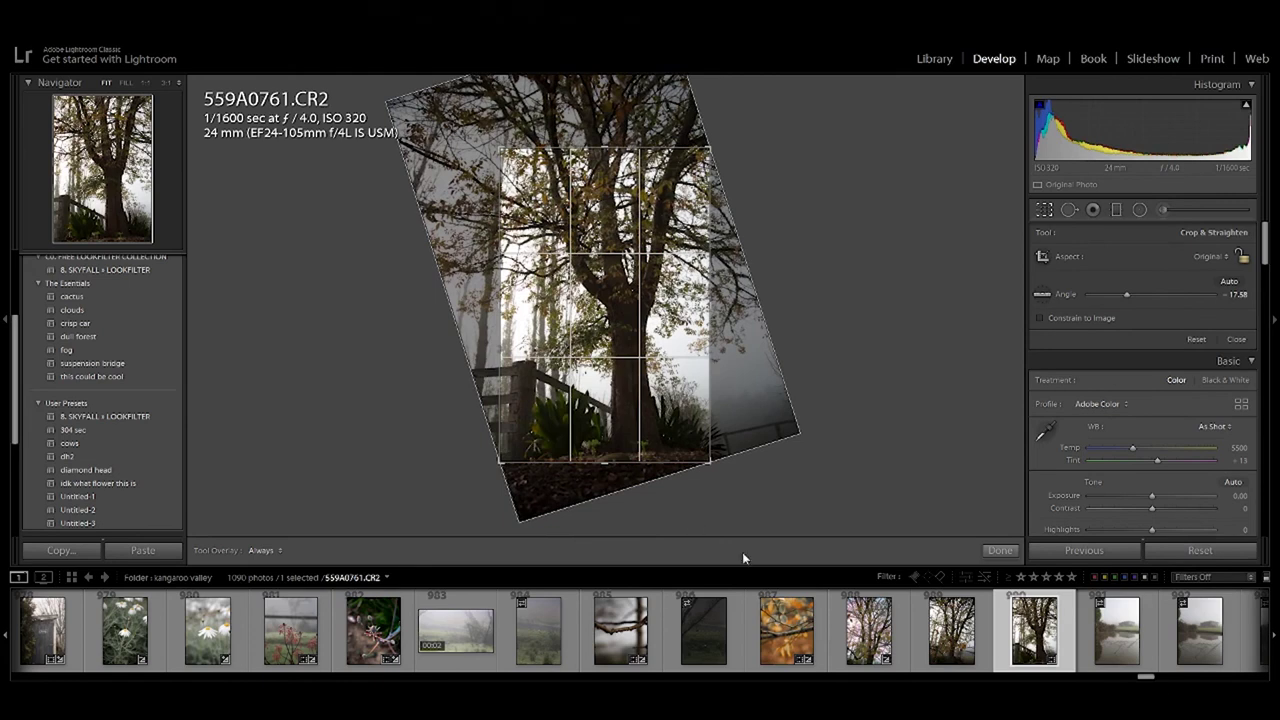
left_click(1000, 551)
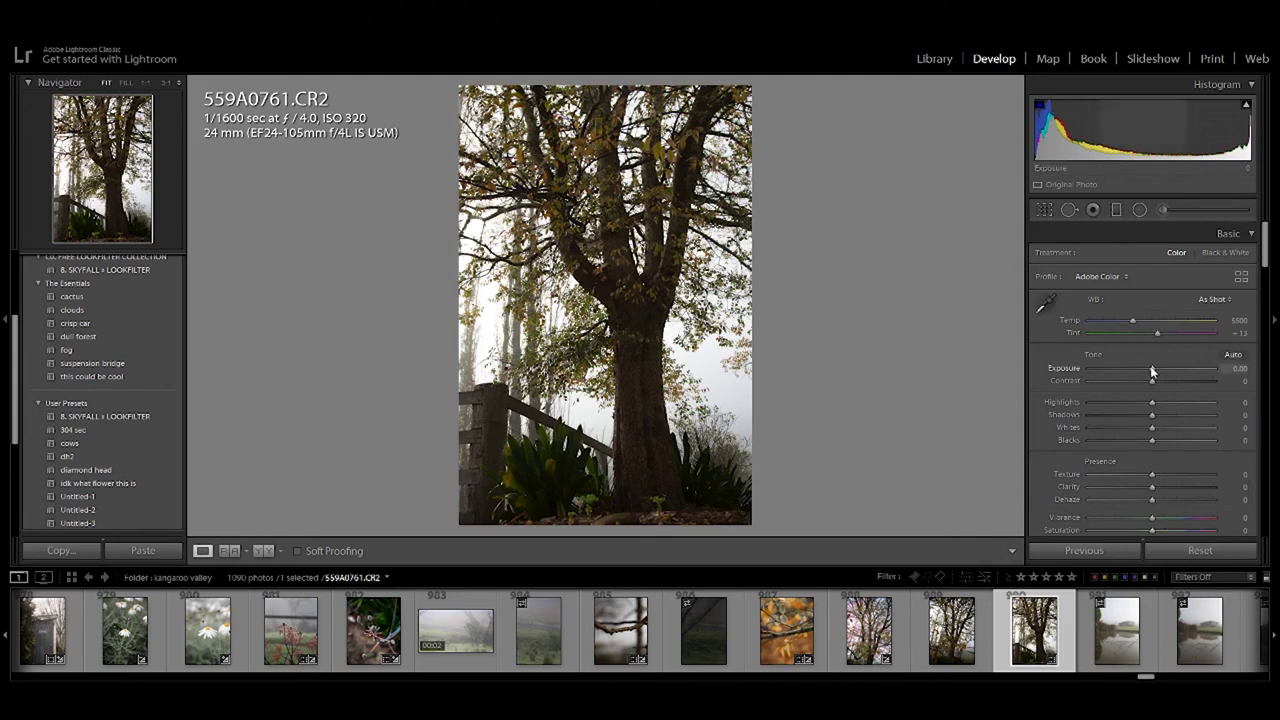
Tone the foggy tree photo: highlights and whites -100, shadows +42, contrast +29, clarity +16, with exposure adjusted.
left_click_drag(1152, 368, 1008, 415)
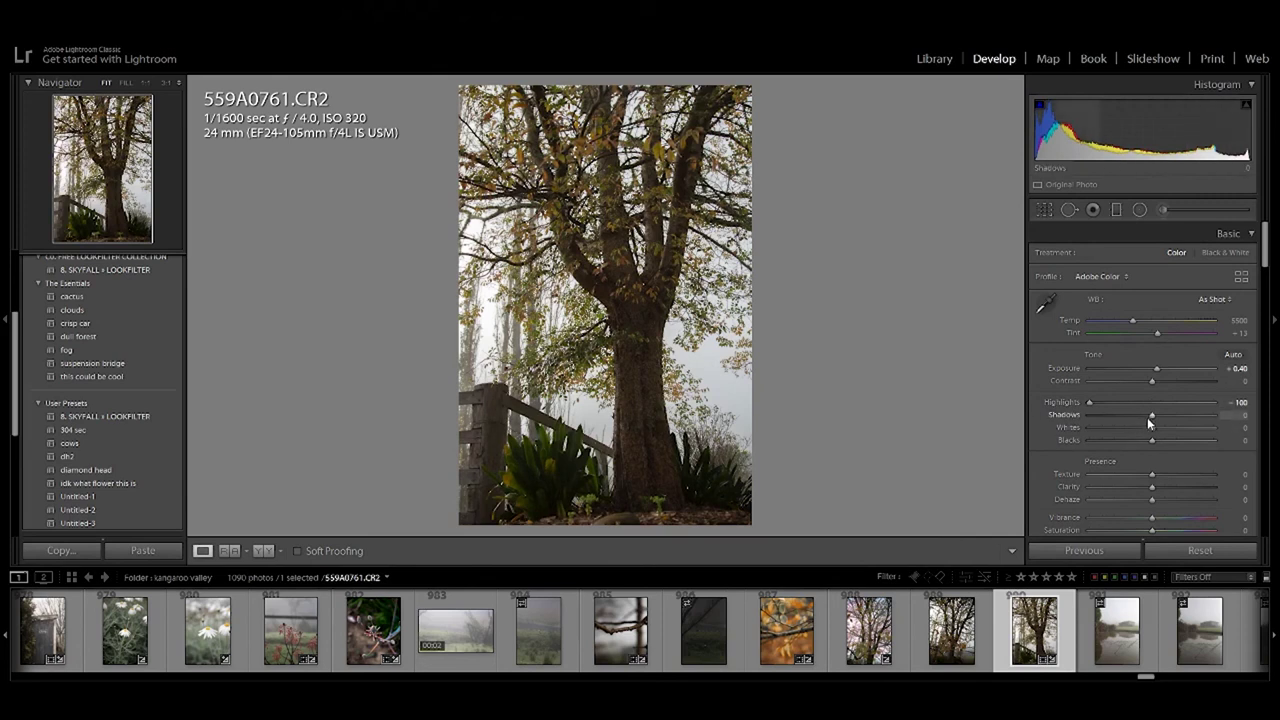
left_click_drag(1152, 427, 1067, 436)
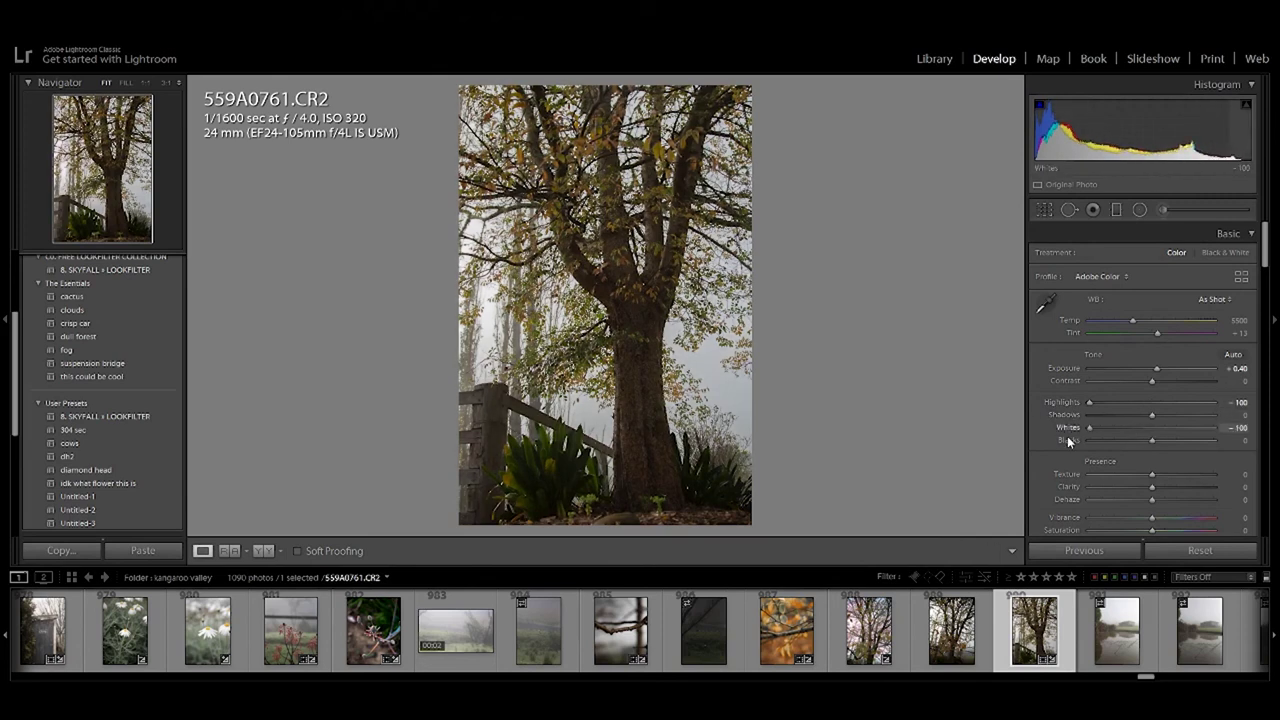
left_click_drag(1151, 414, 1176, 409)
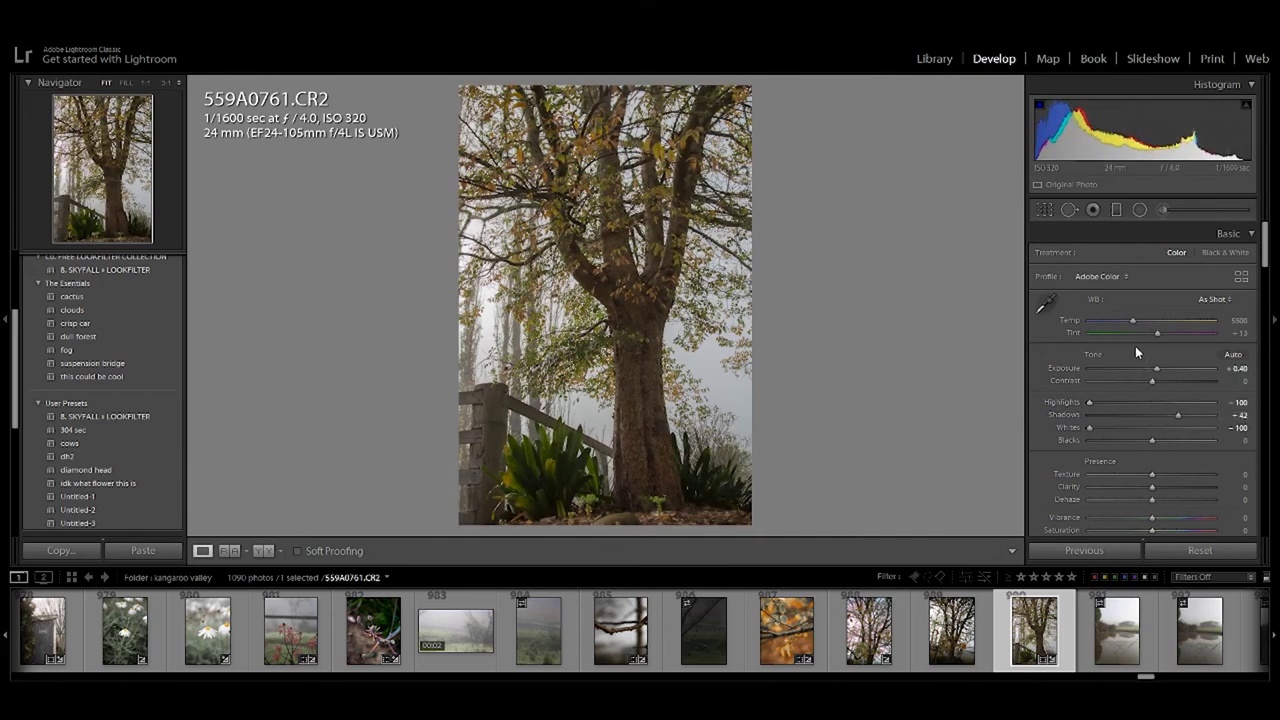
mouse_move(1157, 370)
left_mouse_down()
mouse_move(1173, 366)
mouse_move(1150, 368)
mouse_move(1160, 372)
left_mouse_up()
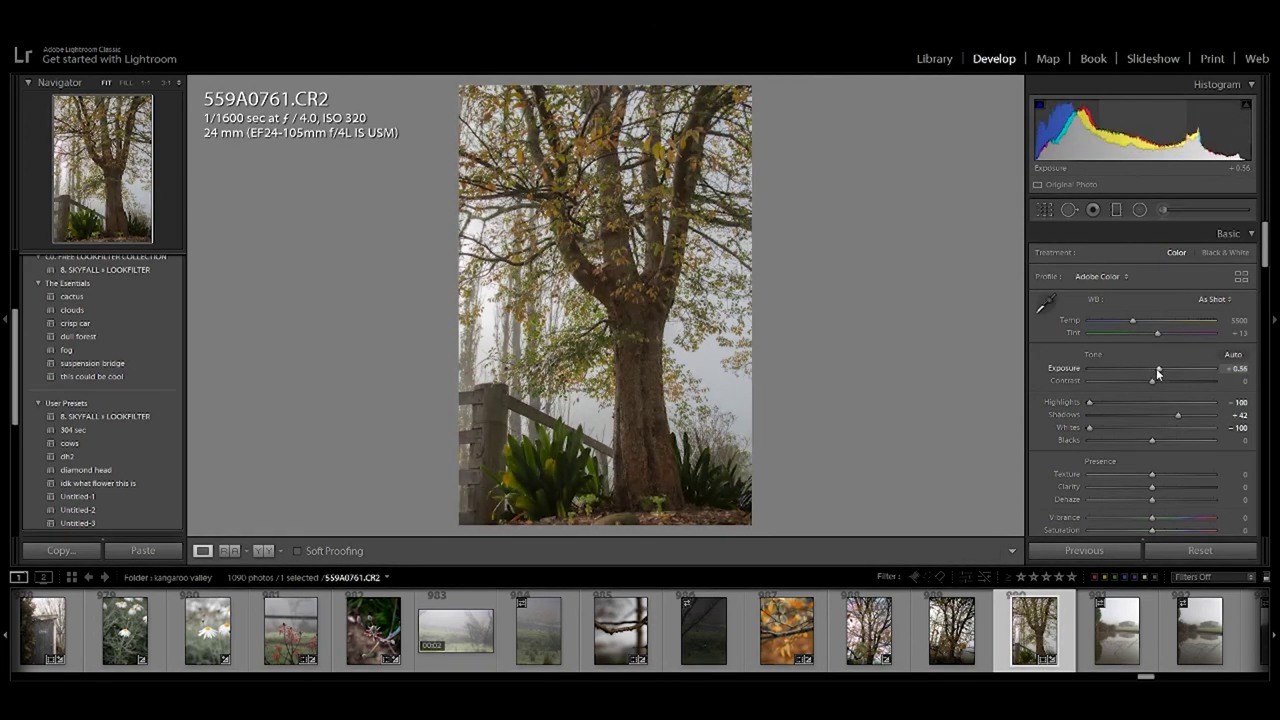
mouse_move(1150, 382)
left_mouse_down()
mouse_move(1120, 373)
mouse_move(1170, 380)
mouse_move(1161, 400)
left_mouse_up()
scroll(1129, 418, "down", 2)
left_click_drag(1159, 280, 1155, 282)
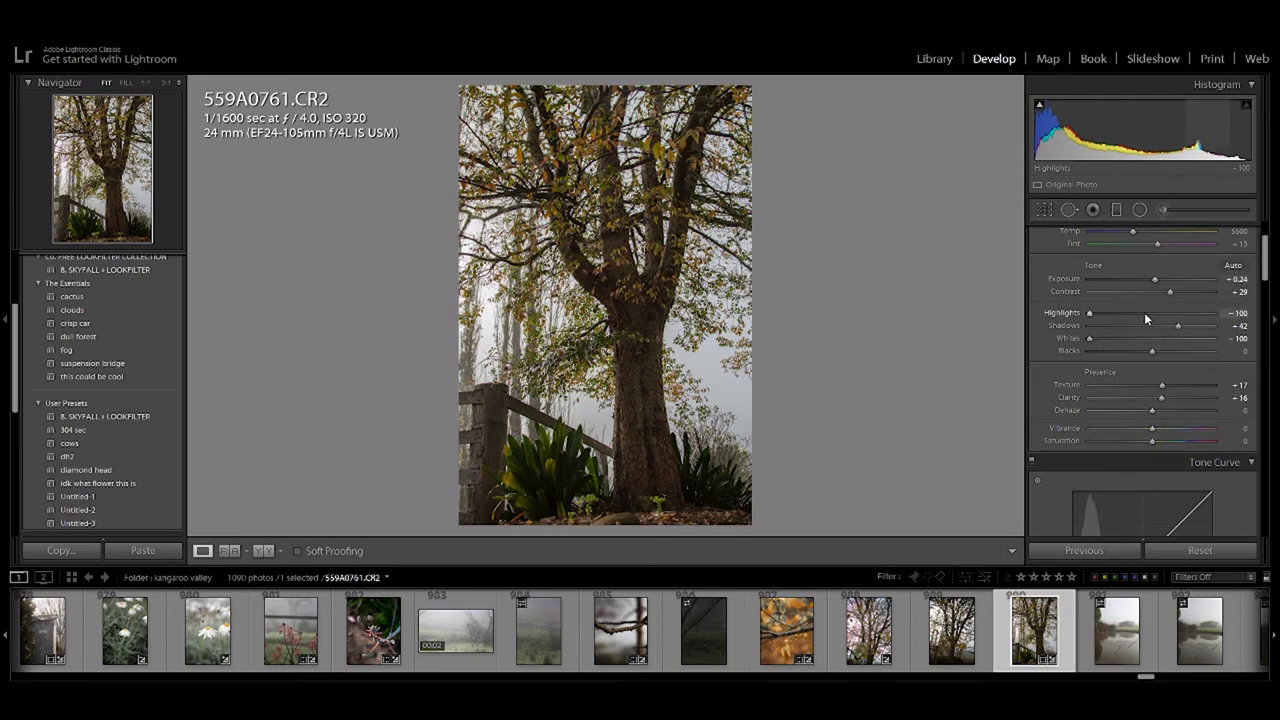
Export the foggy tree photo as a JPEG, then select photo 559A0759 in the filmstrip.
key("ctrl+shift+e")
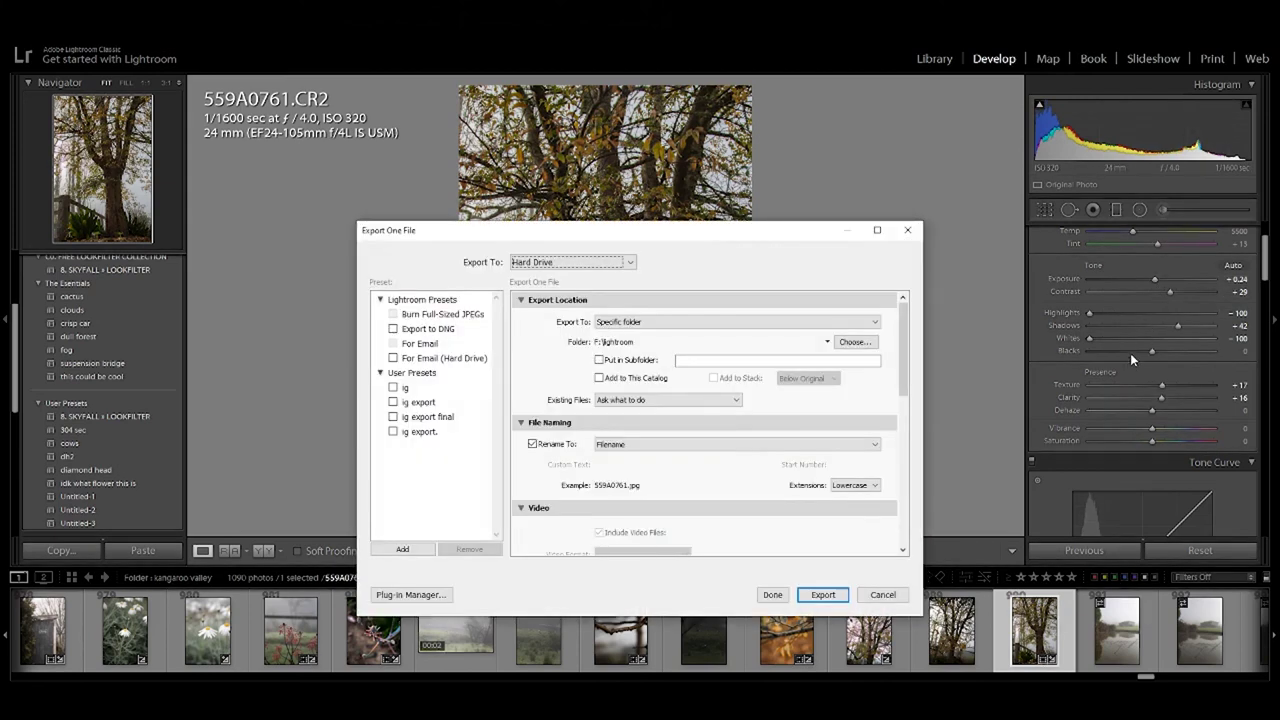
key("Return")
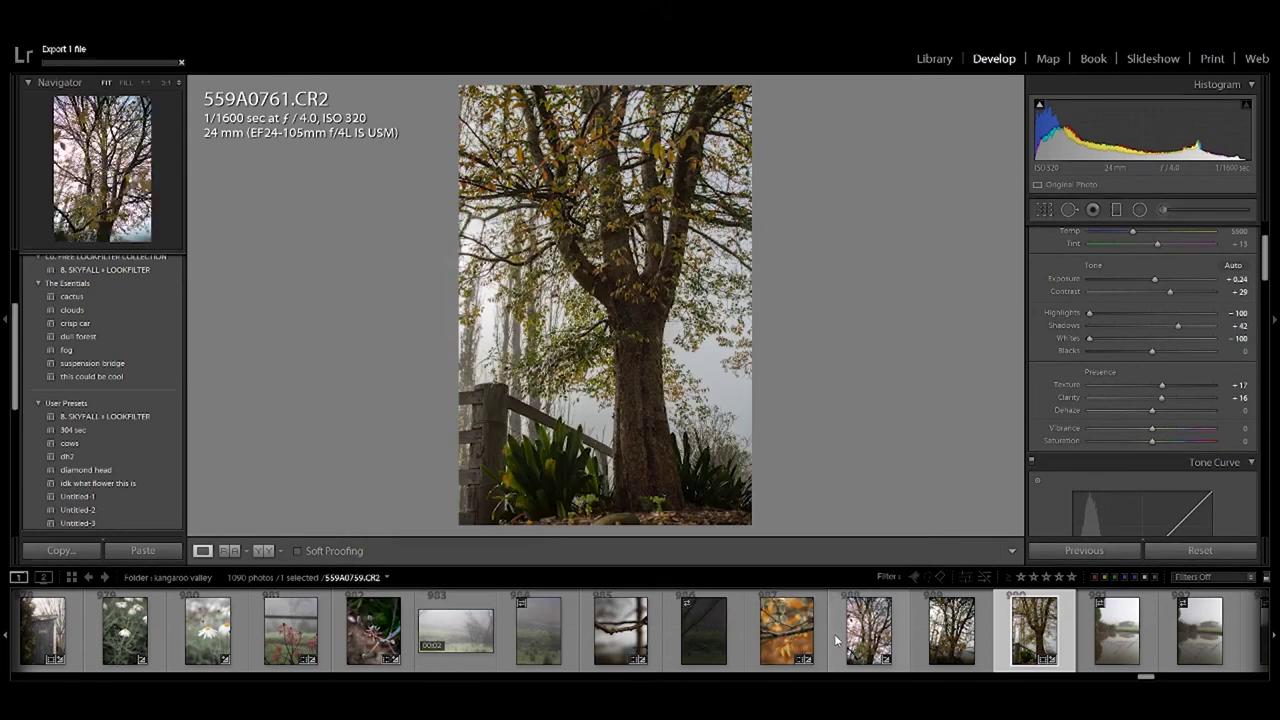
scroll(830, 630, "up", 5)
left_click(477, 617)
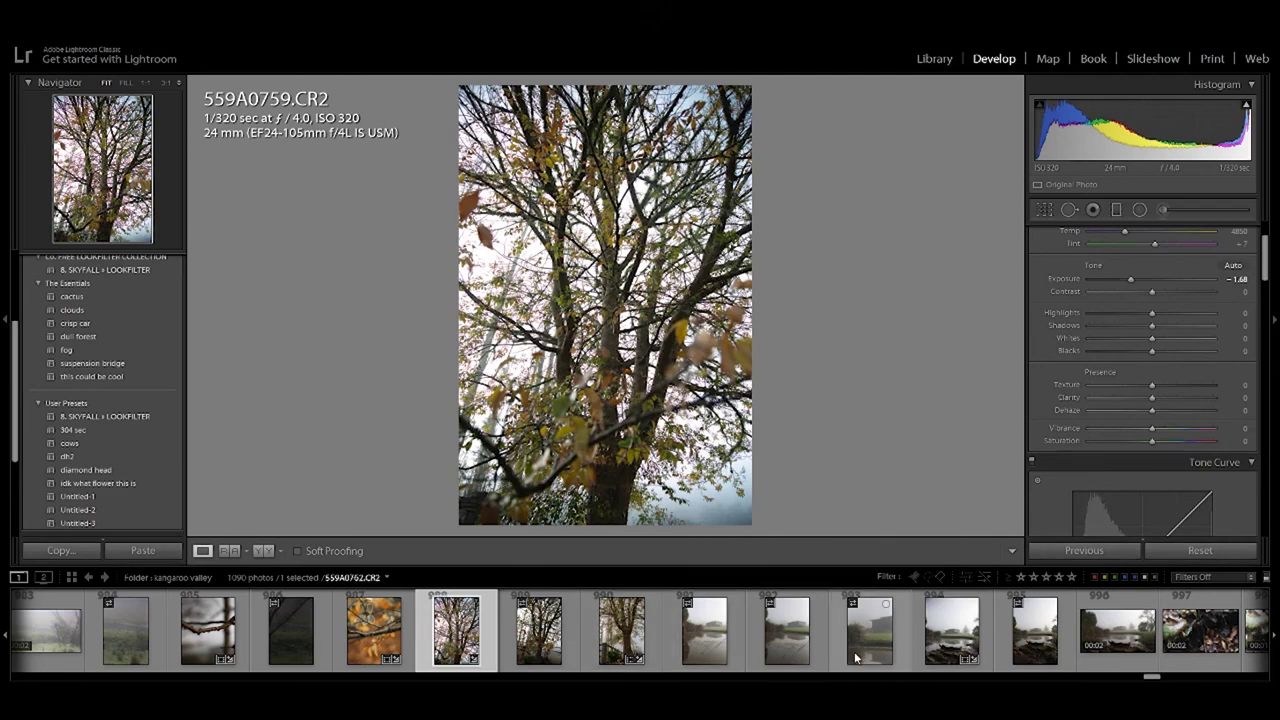
Load the misty pond-and-shed photo 559A0765.CR2 from the filmstrip into Develop.
scroll(854, 651, "down", 5)
left_click(541, 632)
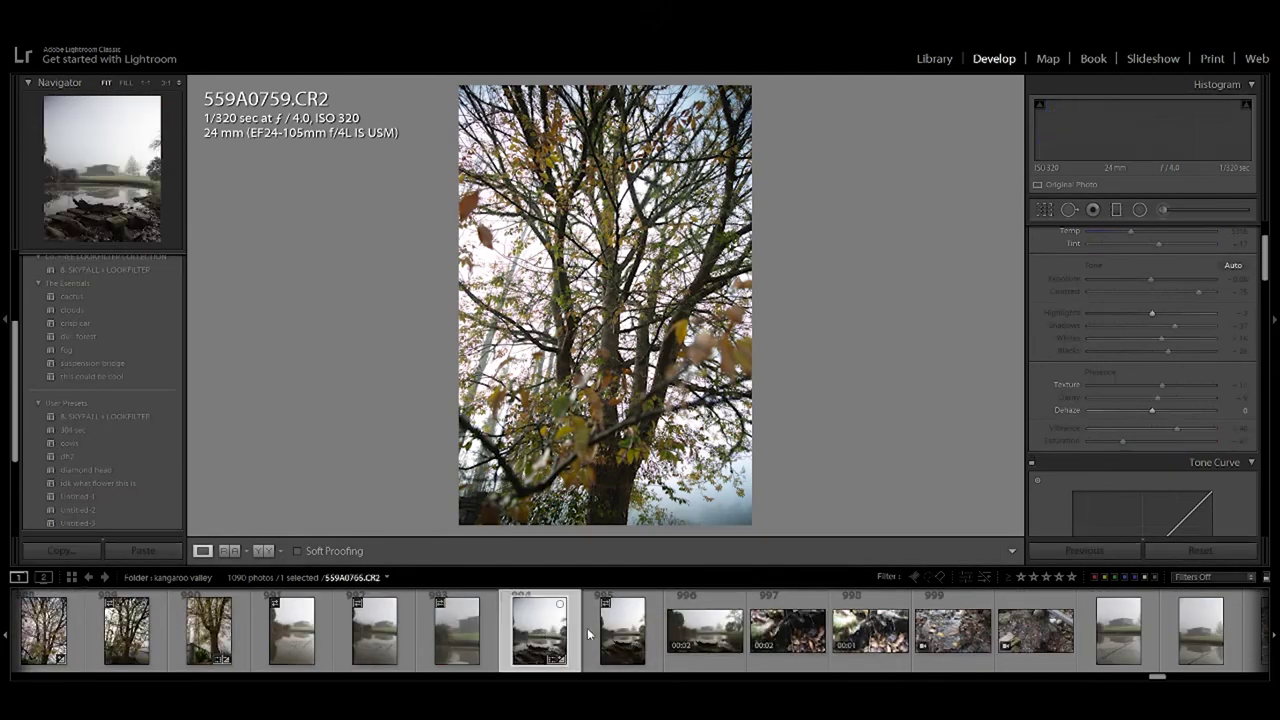
scroll(643, 628, "down", 5)
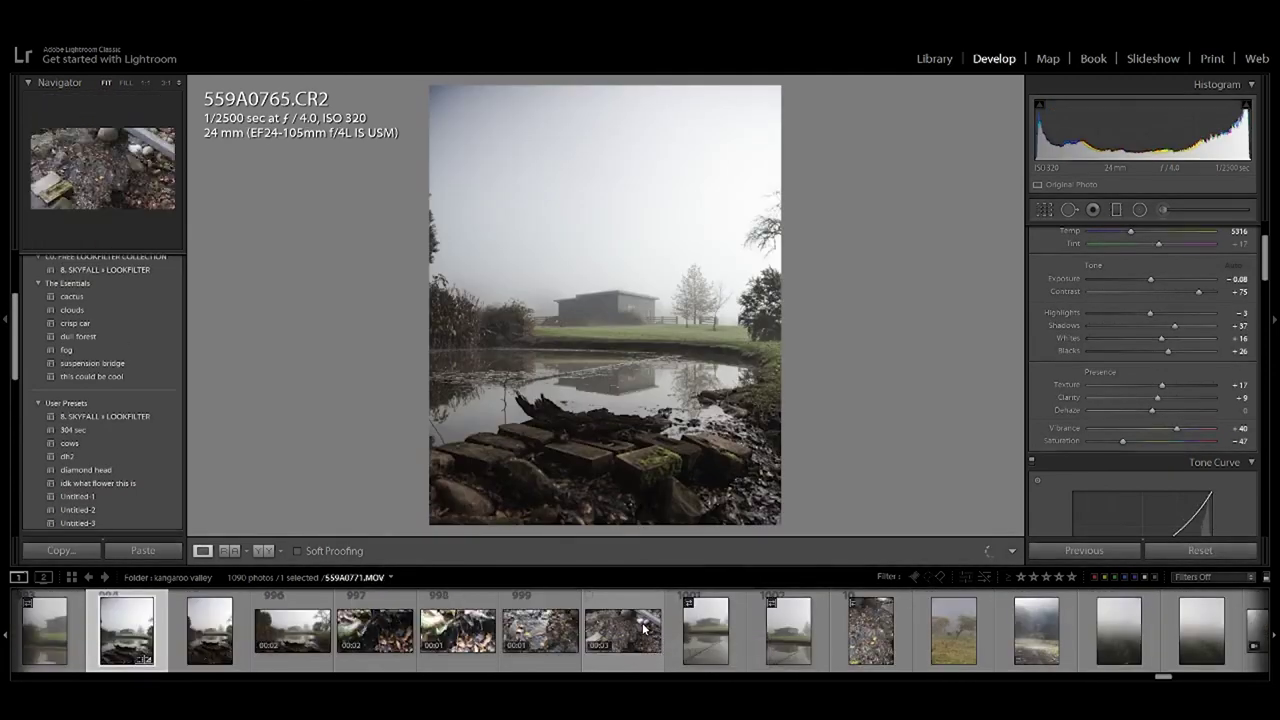
scroll(700, 628, "down", 5)
scroll(842, 626, "down", 5)
scroll(855, 635, "down", 5)
scroll(860, 640, "down", 5)
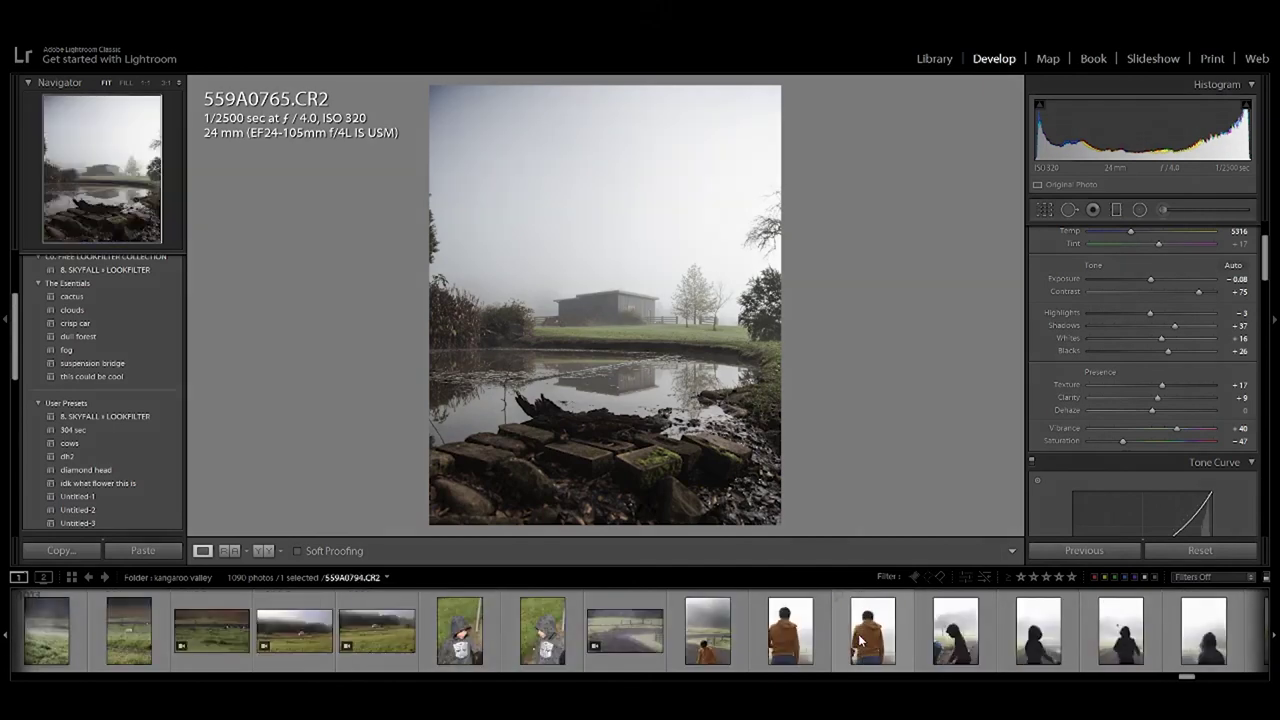
scroll(860, 640, "down", 5)
scroll(860, 640, "down", 5)
scroll(860, 640, "down", 5)
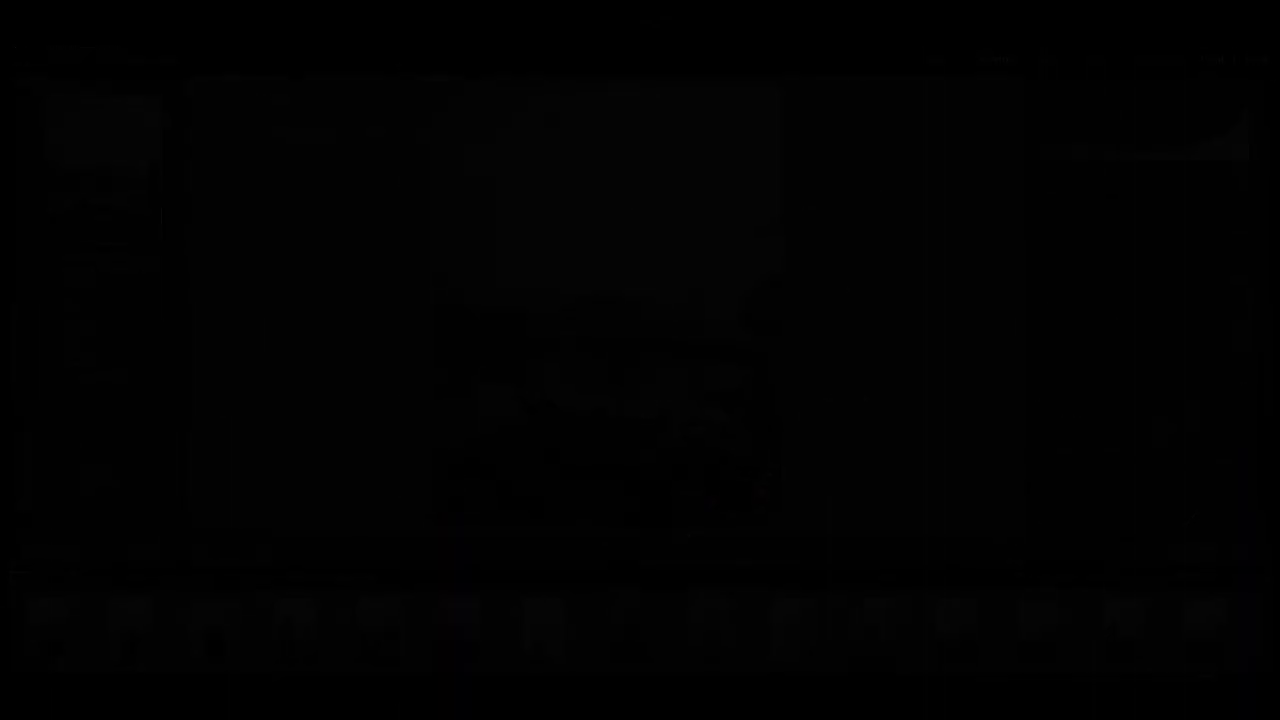